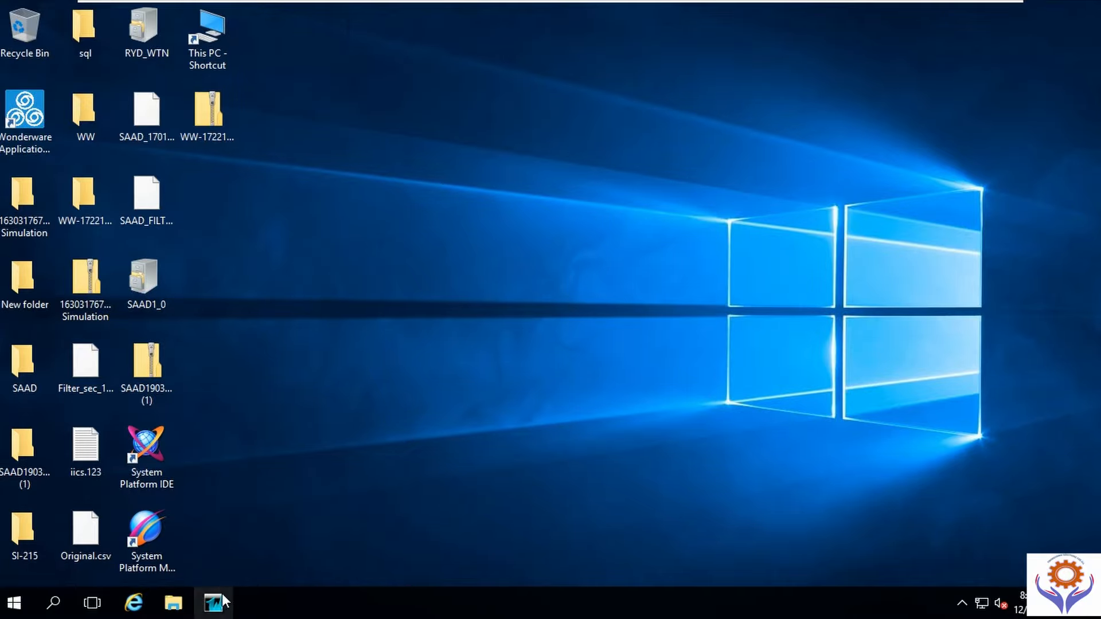
Step: Launch InTouch Application Manager and allow it to make changes to the device
click(219, 609)
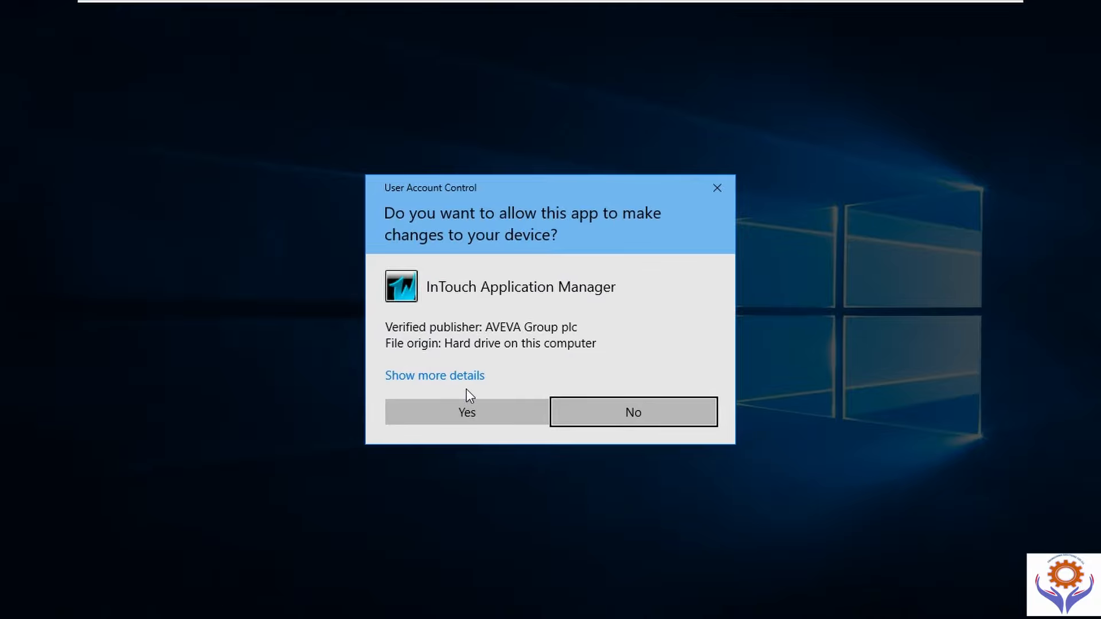
click(494, 421)
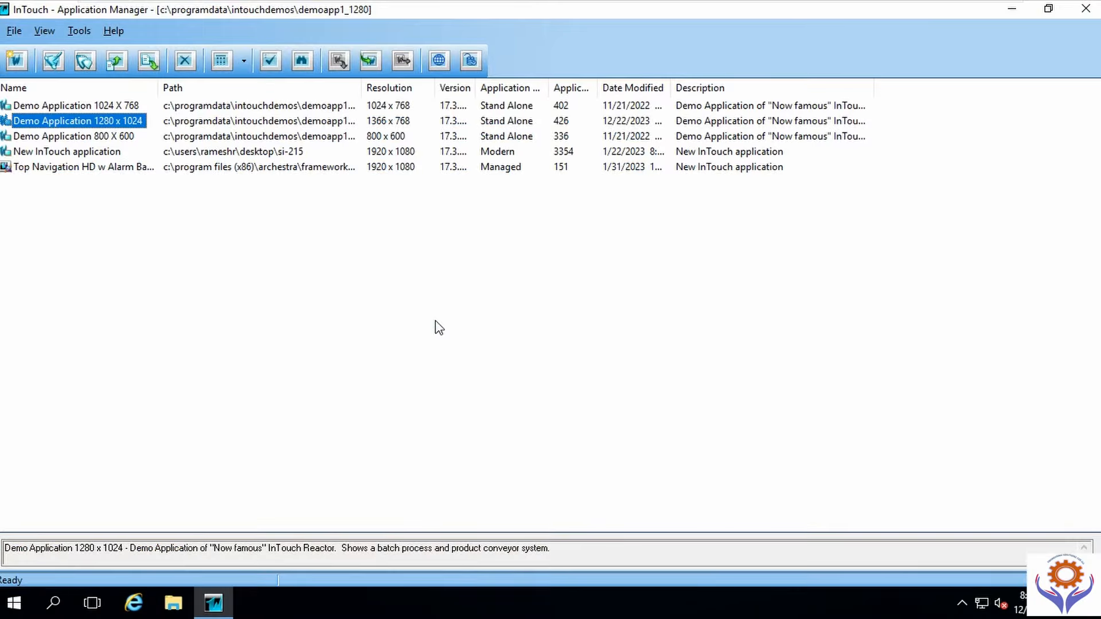
Step: Look through the 1024 x 768, 1280 x 1024 and 800 x 600 demo applications in the application list
click(109, 107)
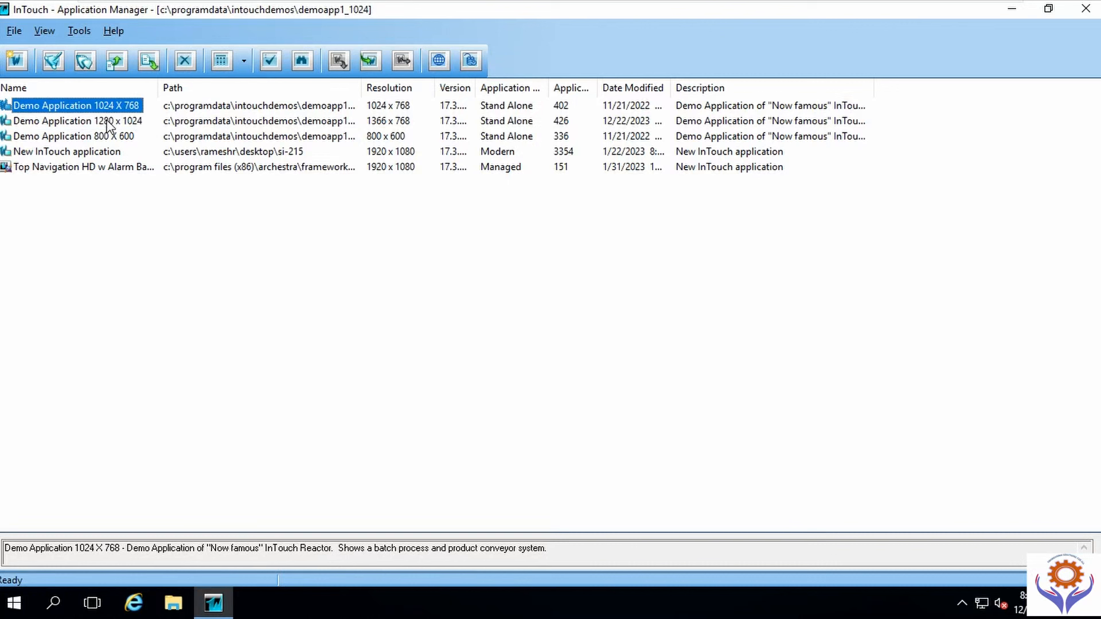
click(109, 121)
click(105, 136)
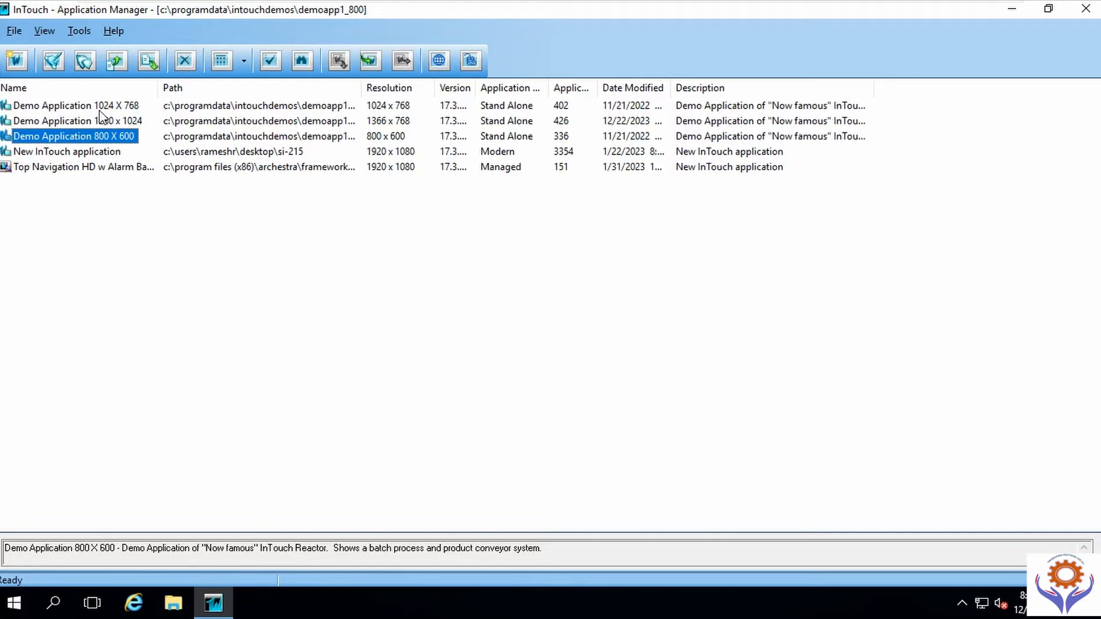
click(101, 107)
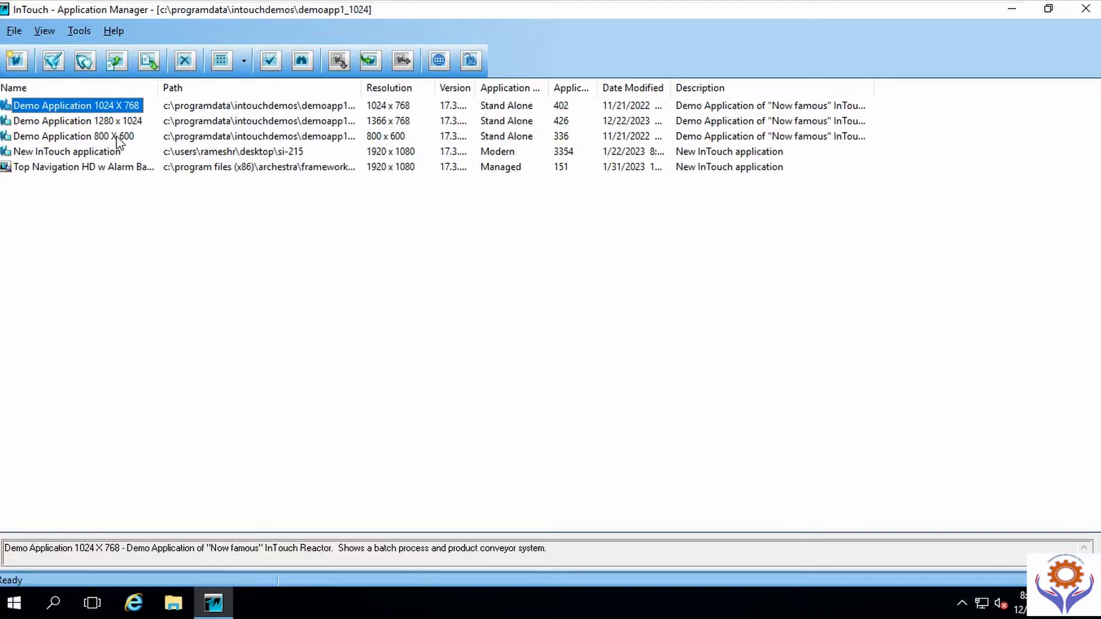
Step: Review the available file, view and tools commands, keeping the application list in Details display
click(13, 31)
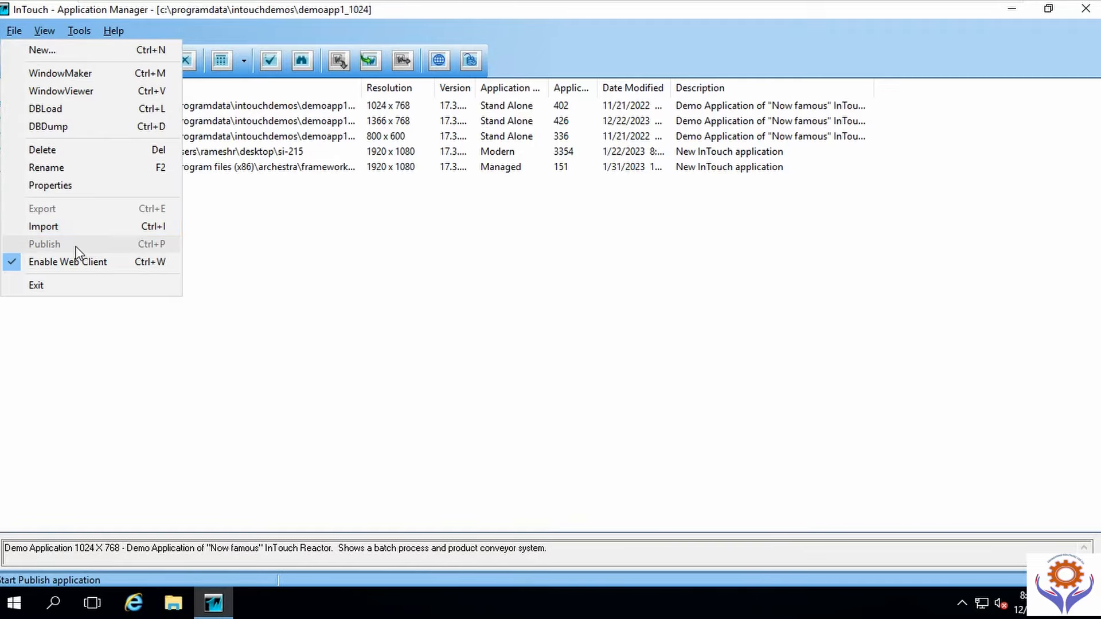
click(302, 251)
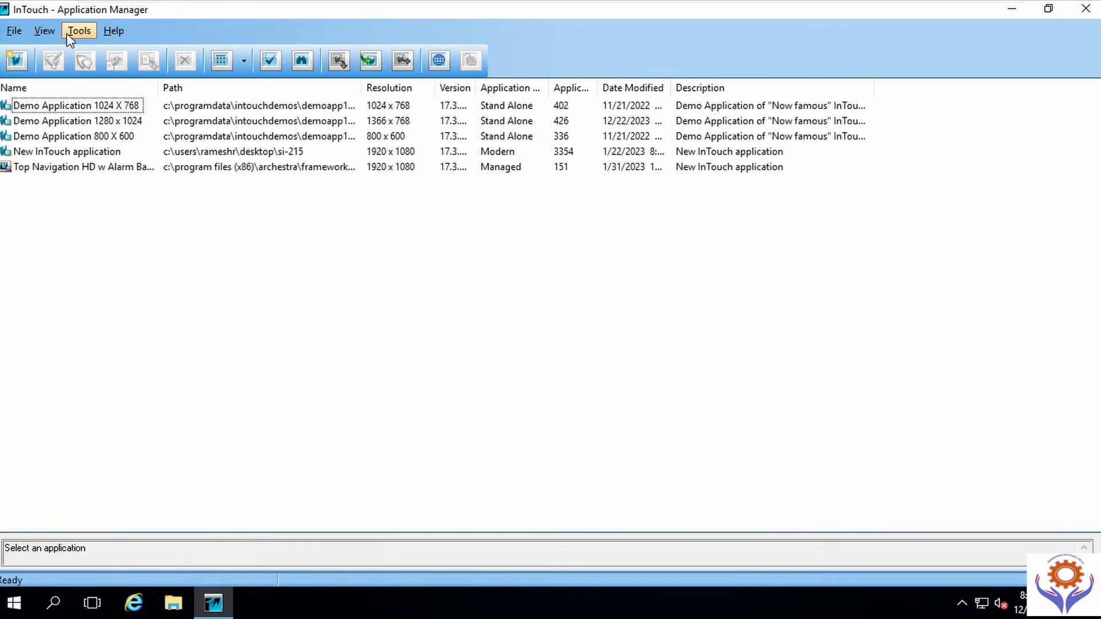
click(45, 31)
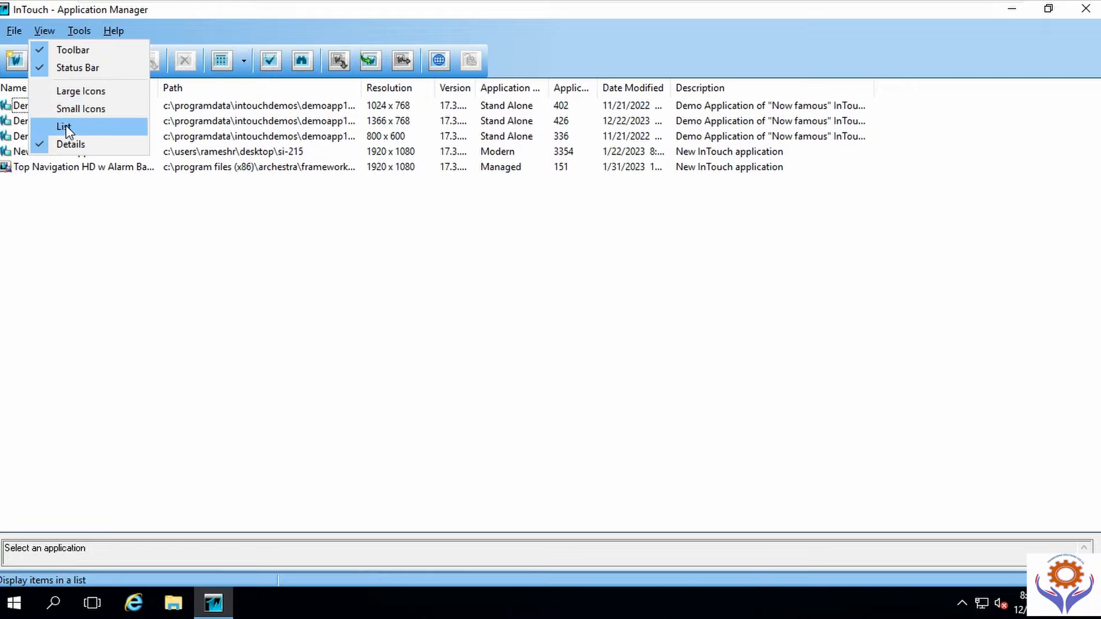
click(165, 232)
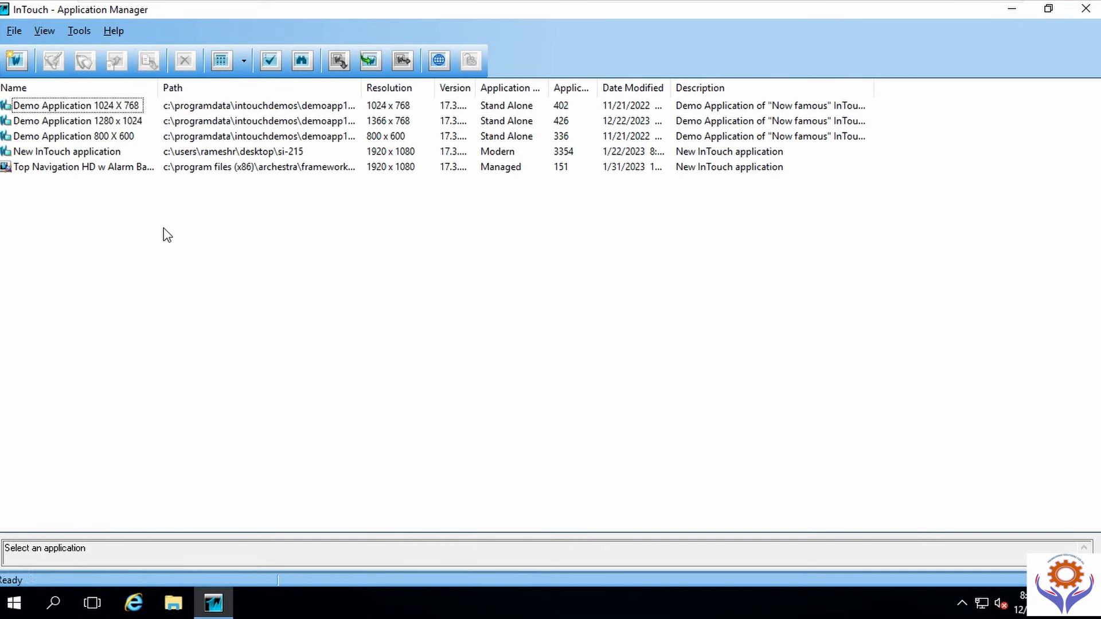
click(74, 30)
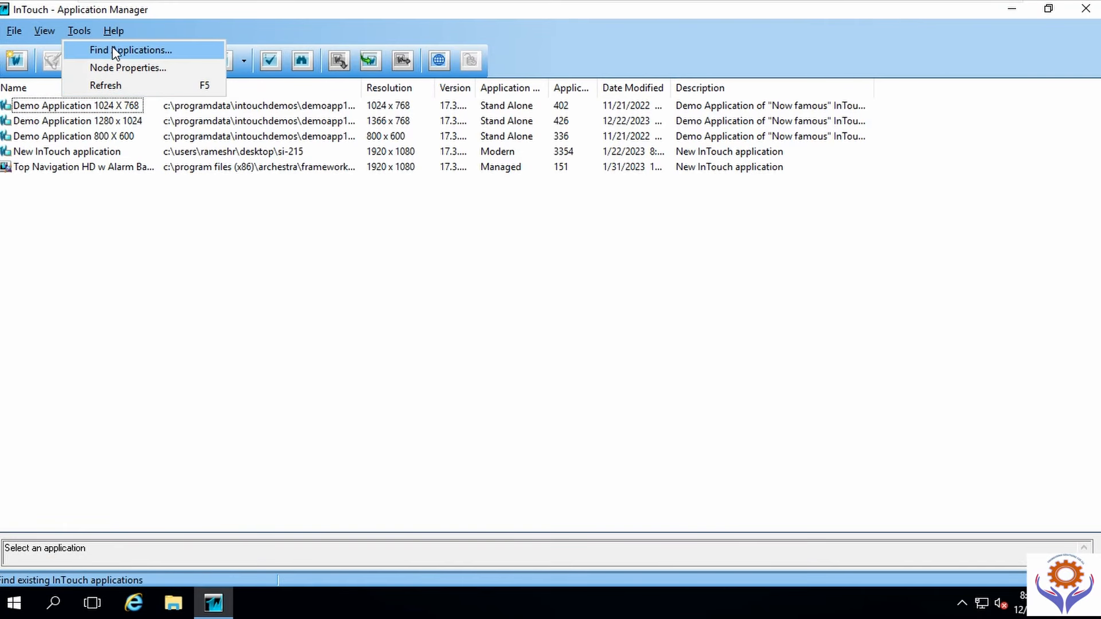
click(130, 229)
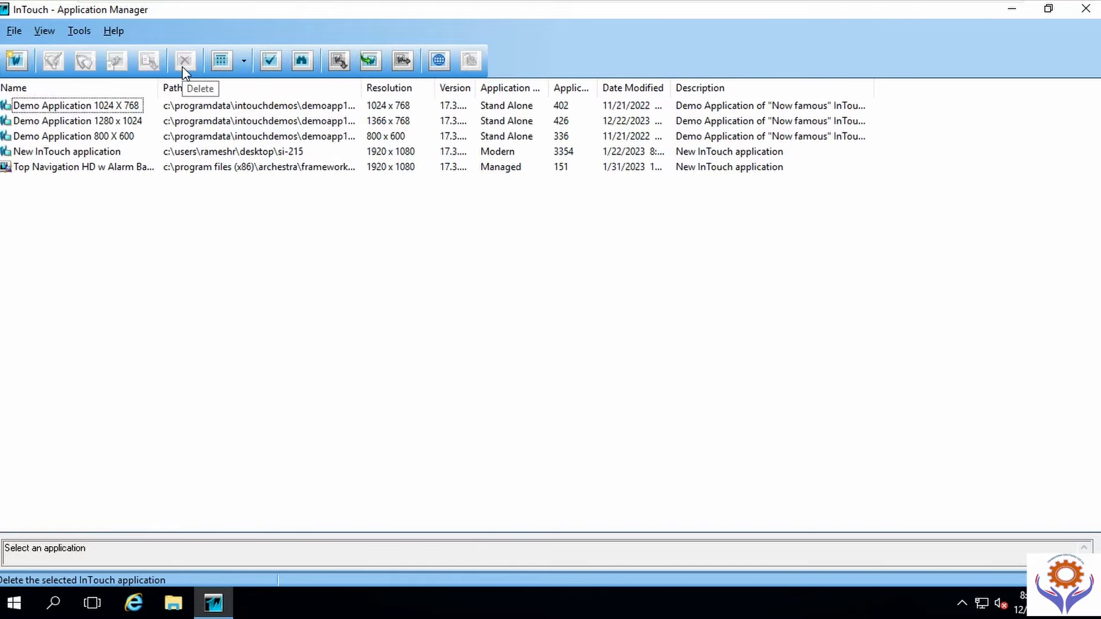
click(244, 61)
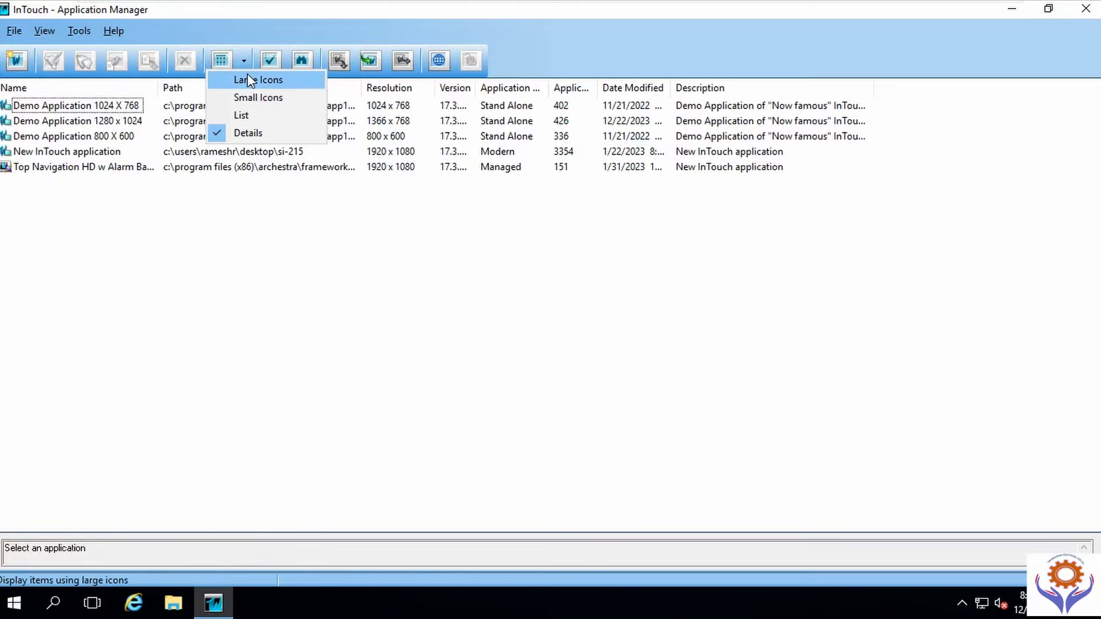
click(248, 133)
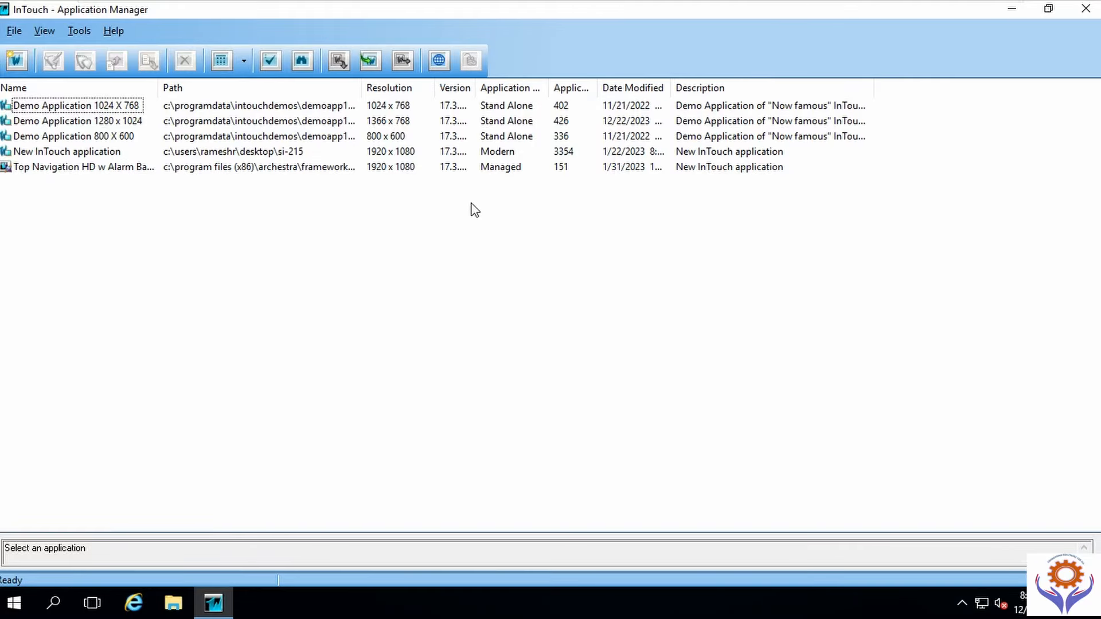
Step: Widen the Application Type column to its full heading and compare the types of the demo and New InTouch applications
click(93, 107)
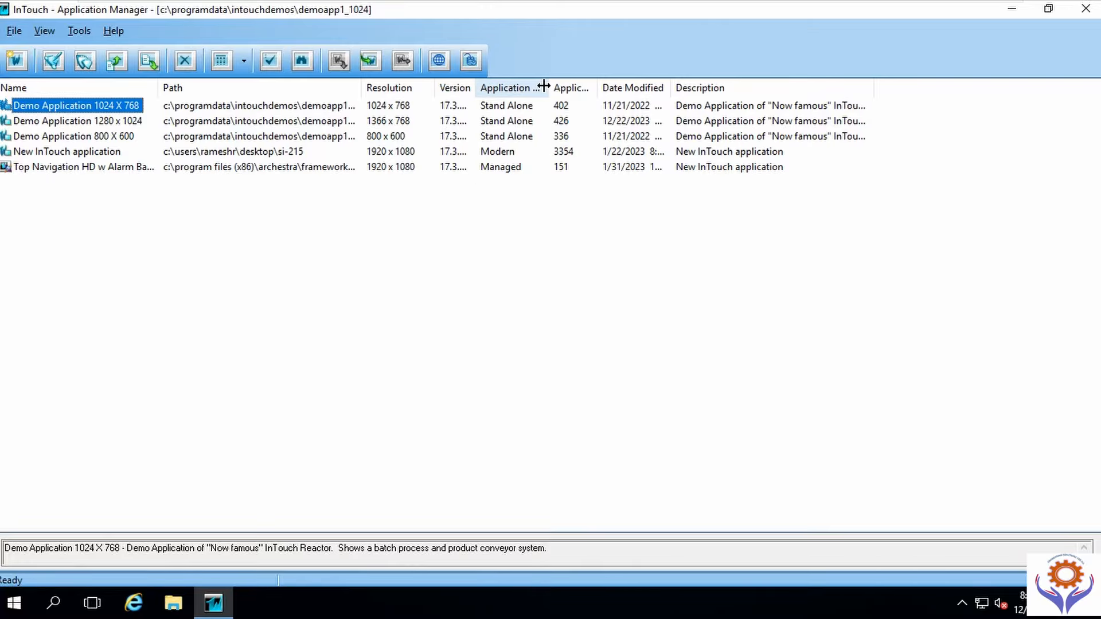
drag(543, 86, 626, 86)
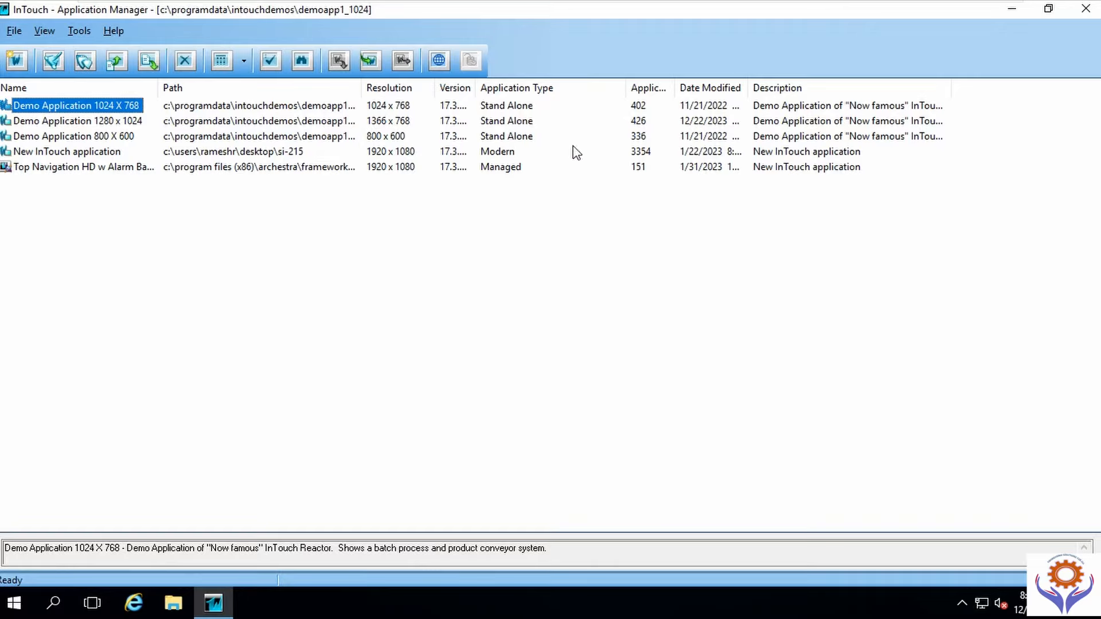
click(86, 156)
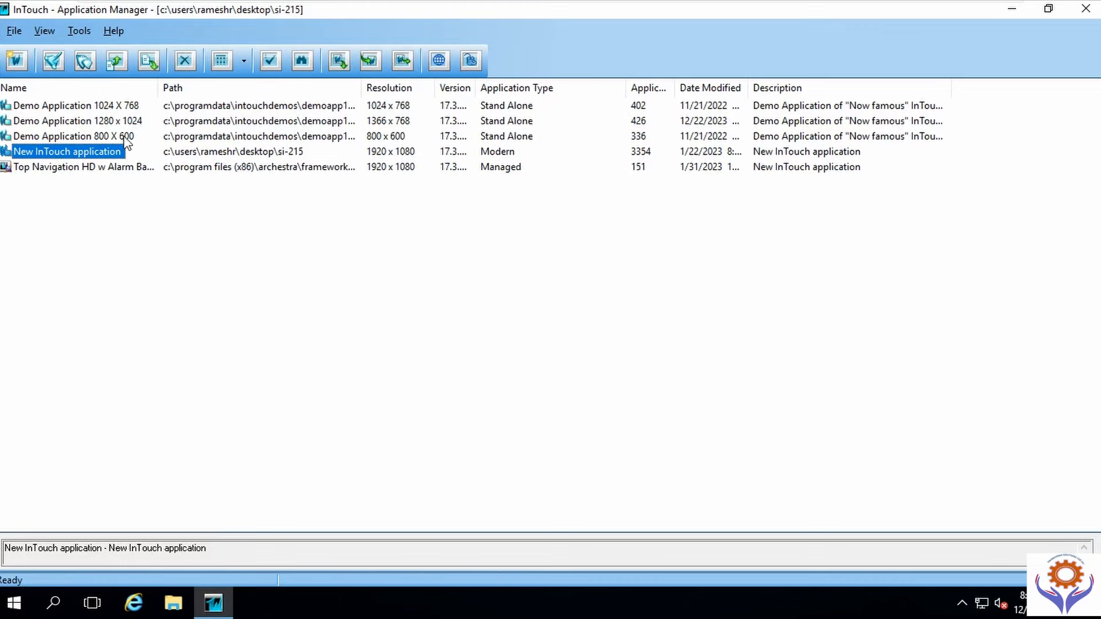
click(95, 107)
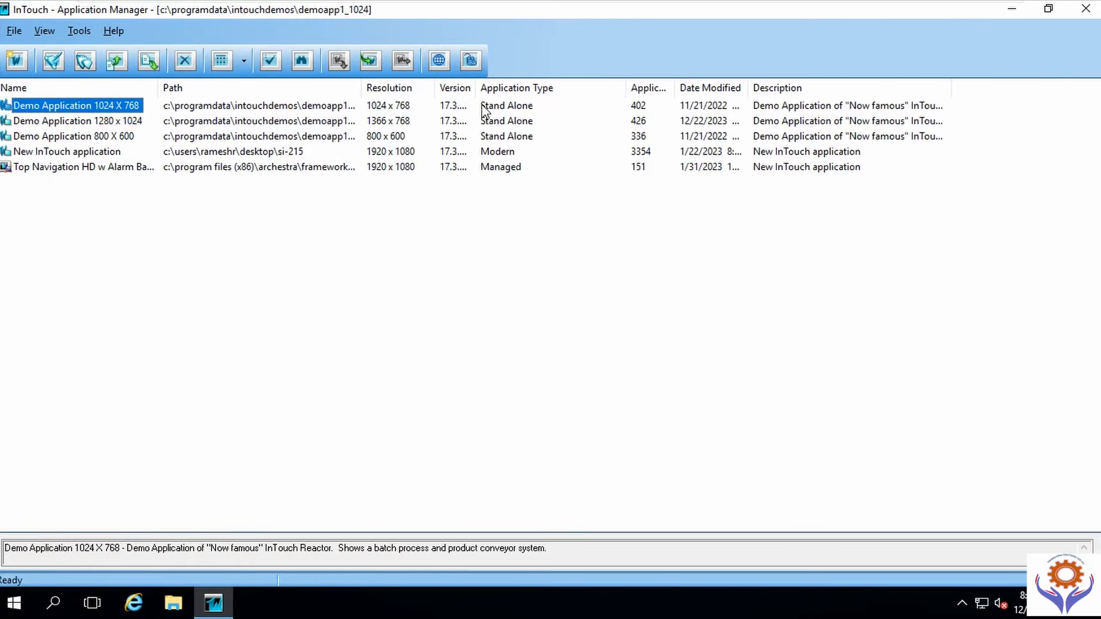
click(94, 121)
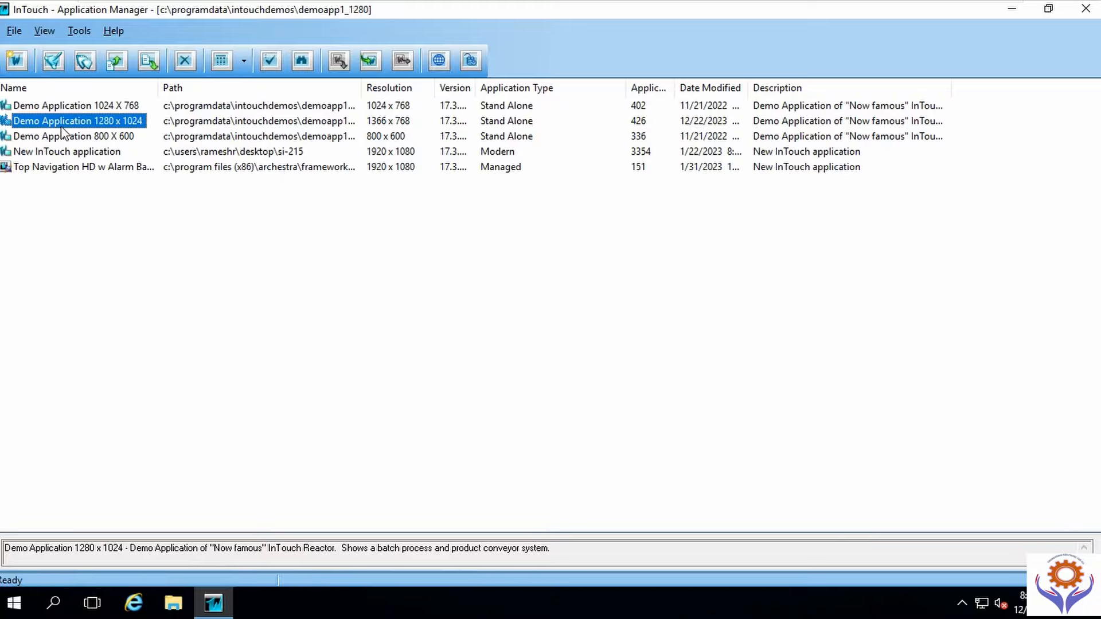
Step: Examine the node's app development, resolution, wwHeap memory and performance properties, including the custom resolution option, and leave without saving
click(77, 33)
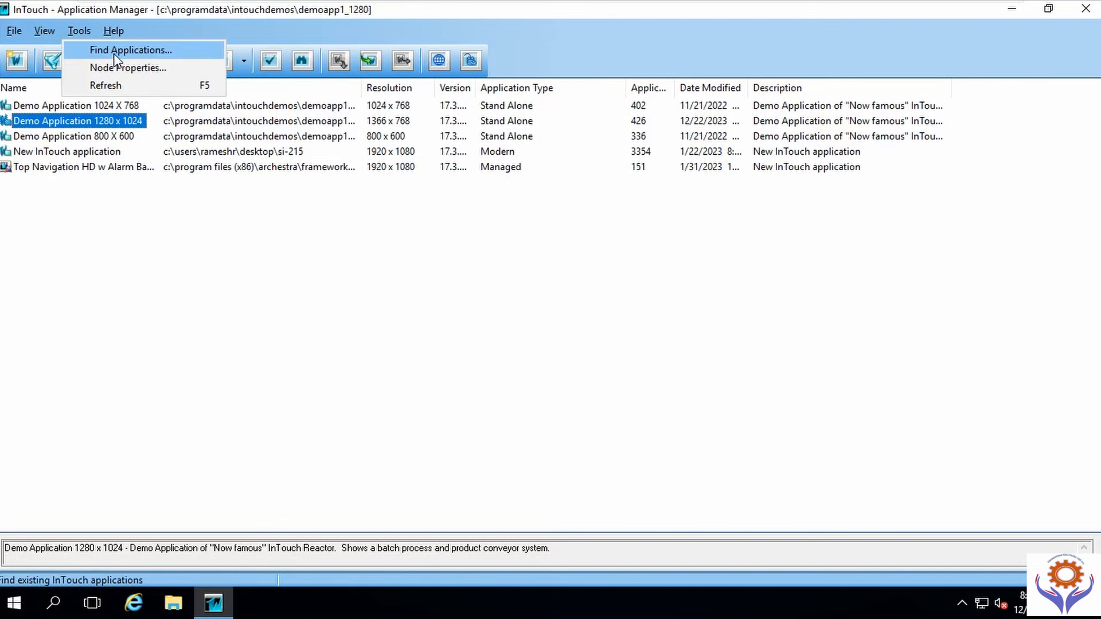
click(125, 69)
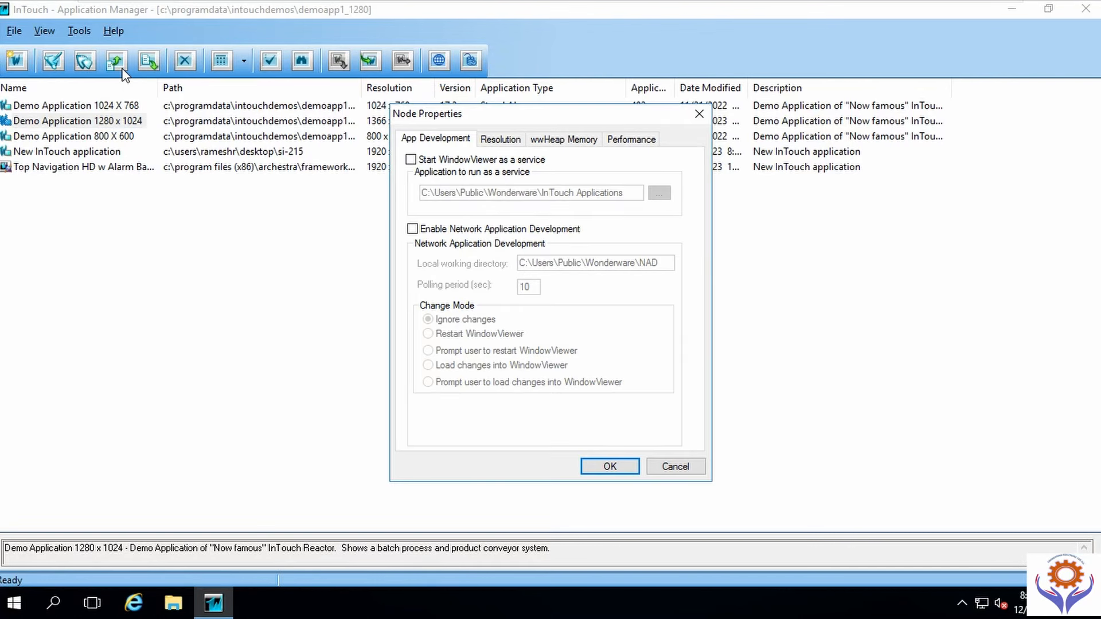
click(504, 141)
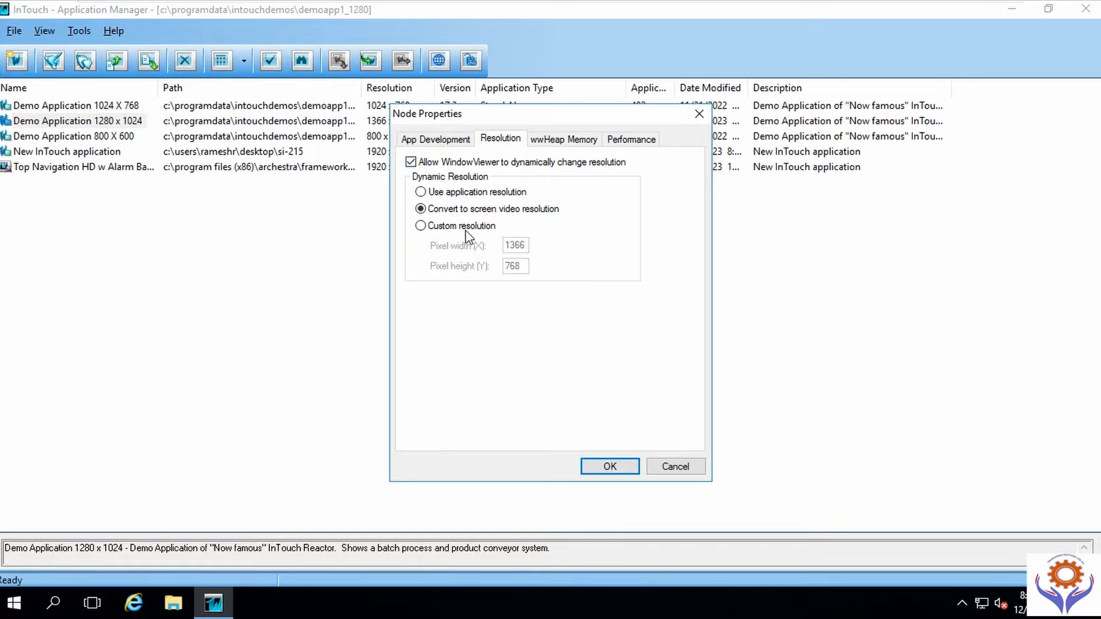
click(422, 226)
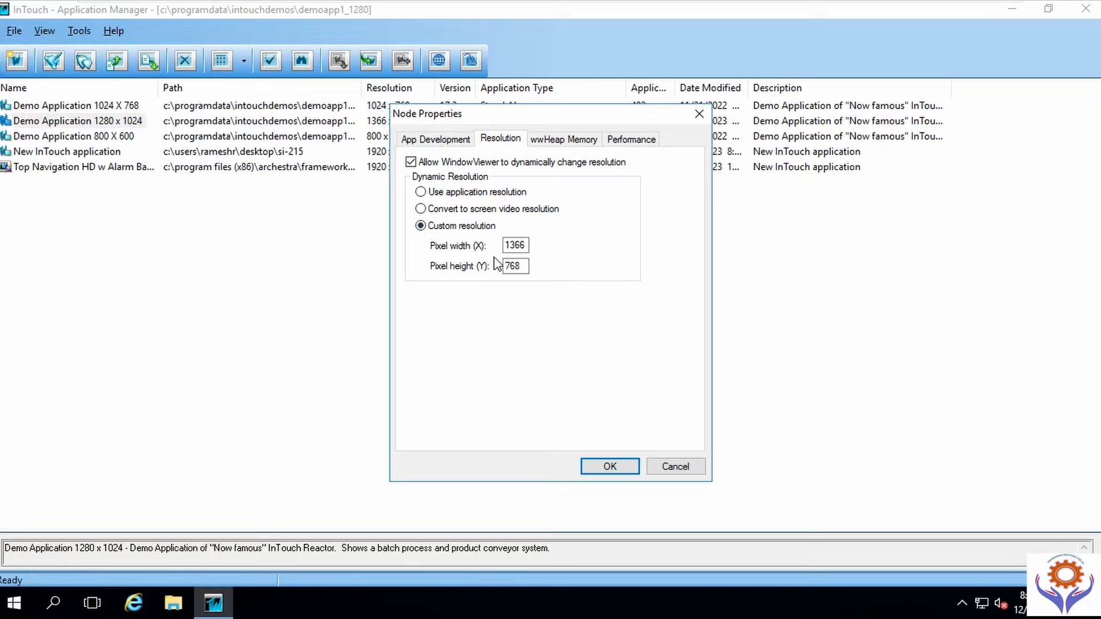
click(420, 210)
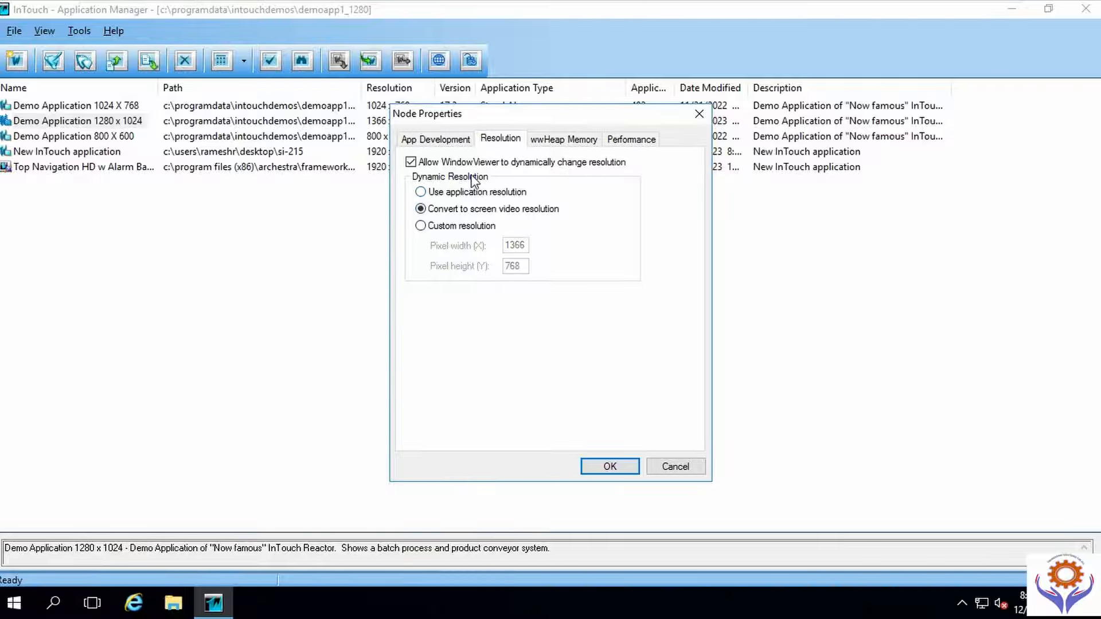
click(549, 142)
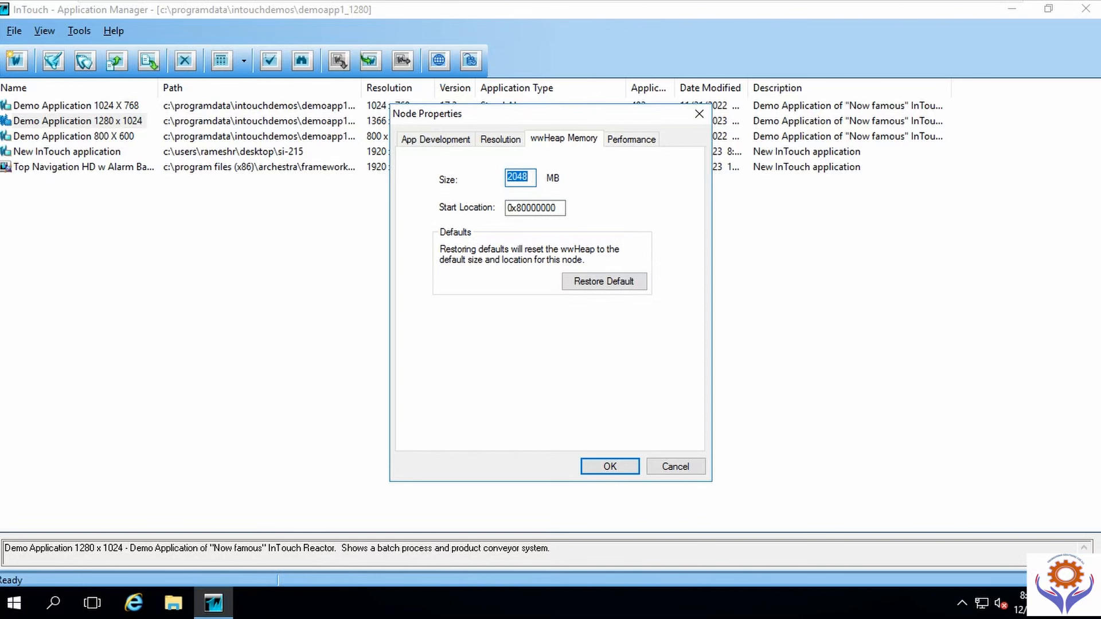
click(644, 140)
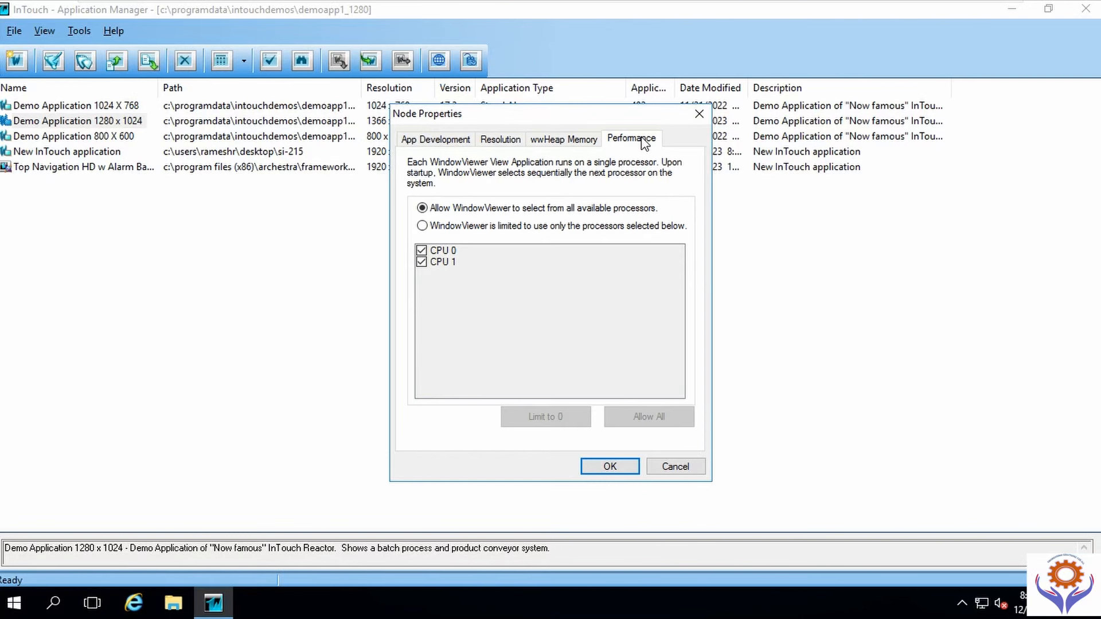
click(422, 144)
click(499, 142)
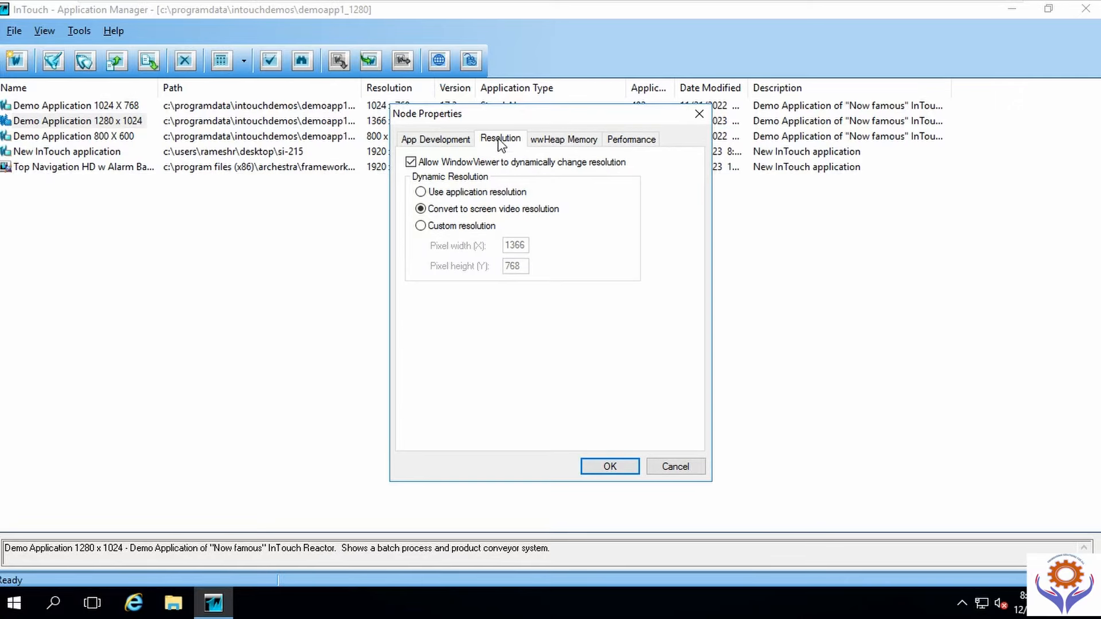
click(668, 468)
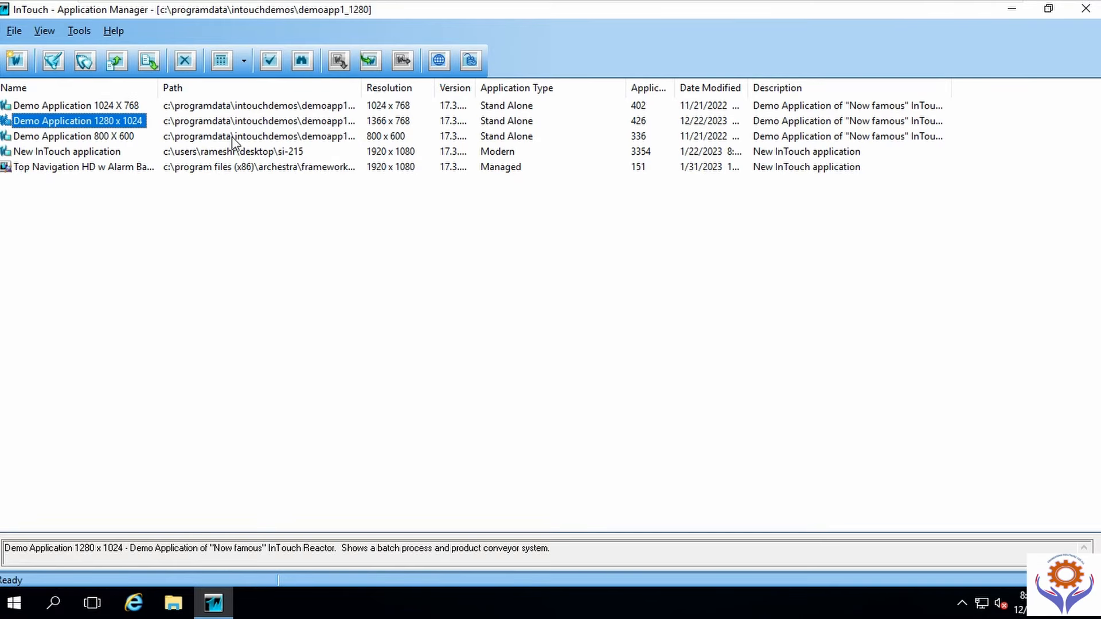
Step: Look at the starting directories offered for finding existing applications, expand Libraries, and leave without searching
click(79, 31)
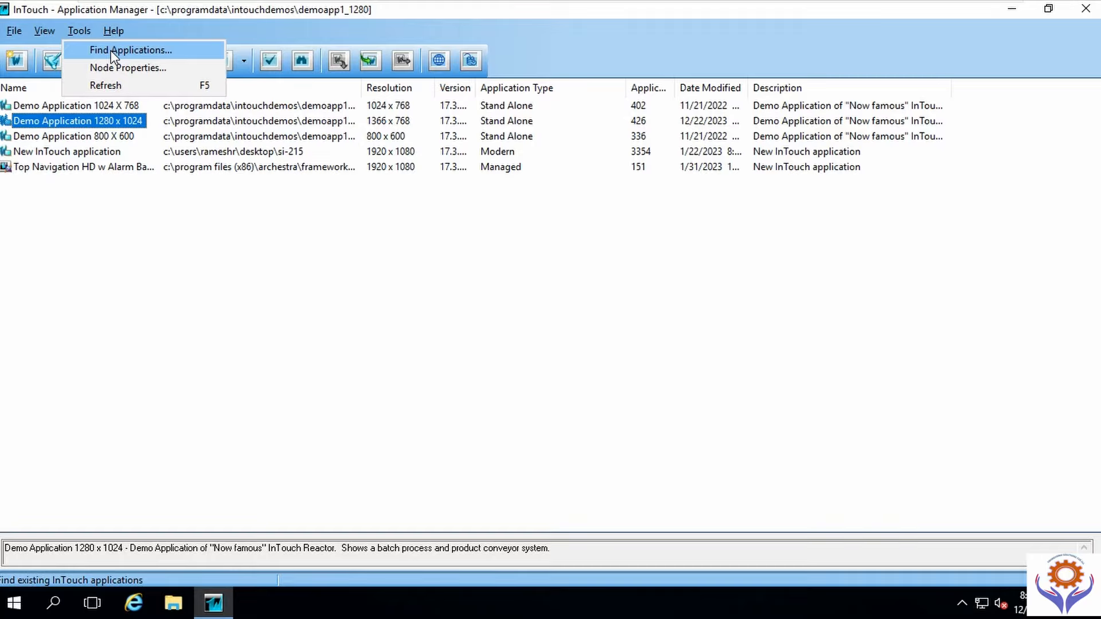
click(112, 52)
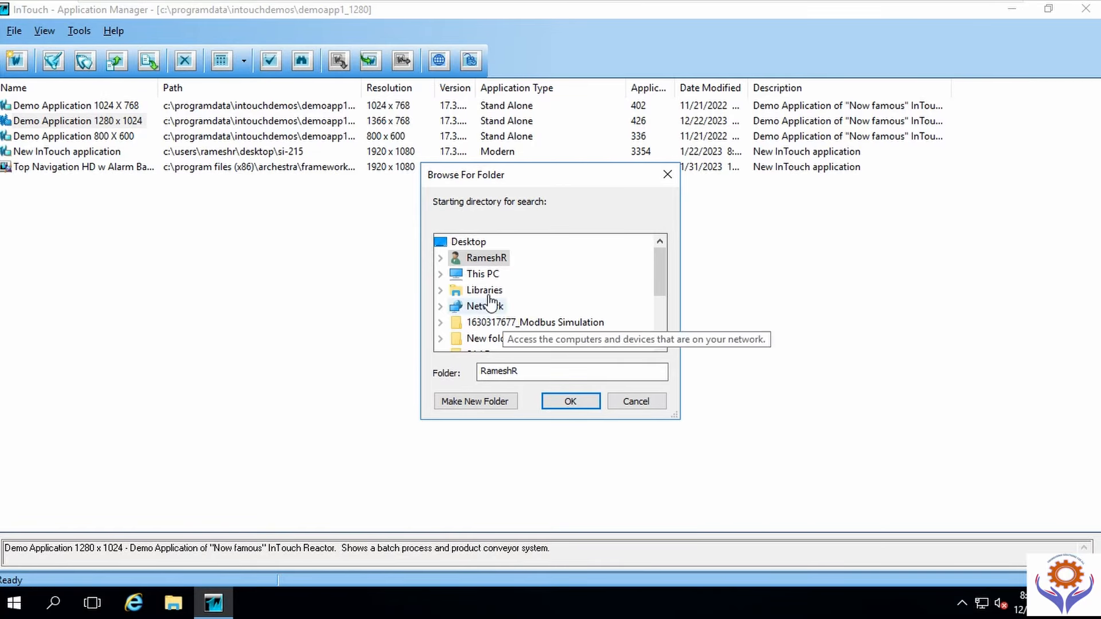
double_click(475, 293)
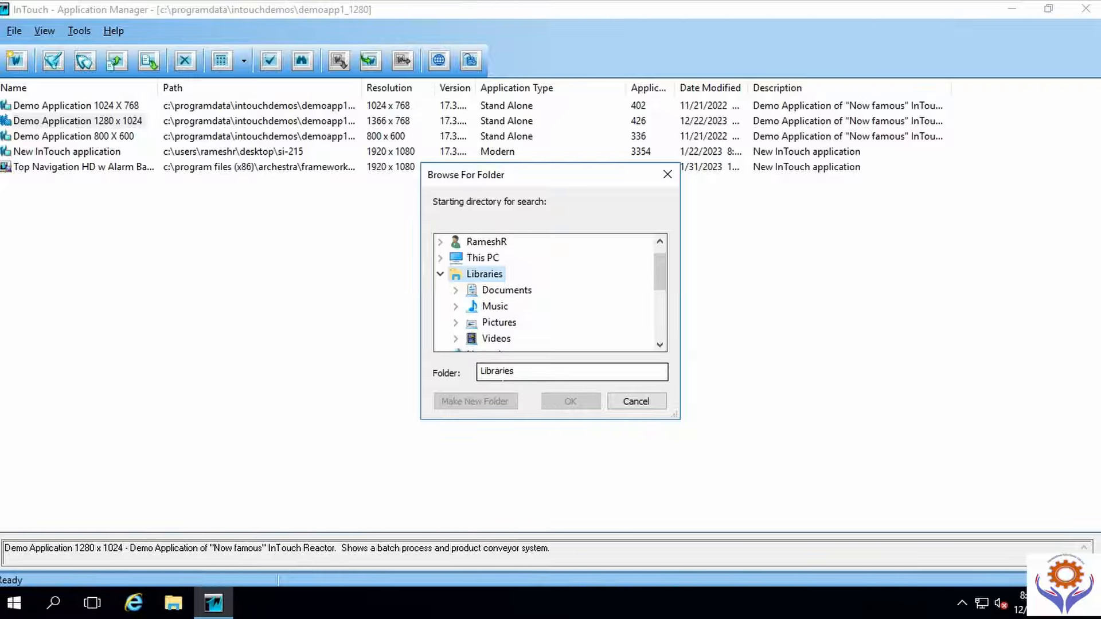
click(637, 401)
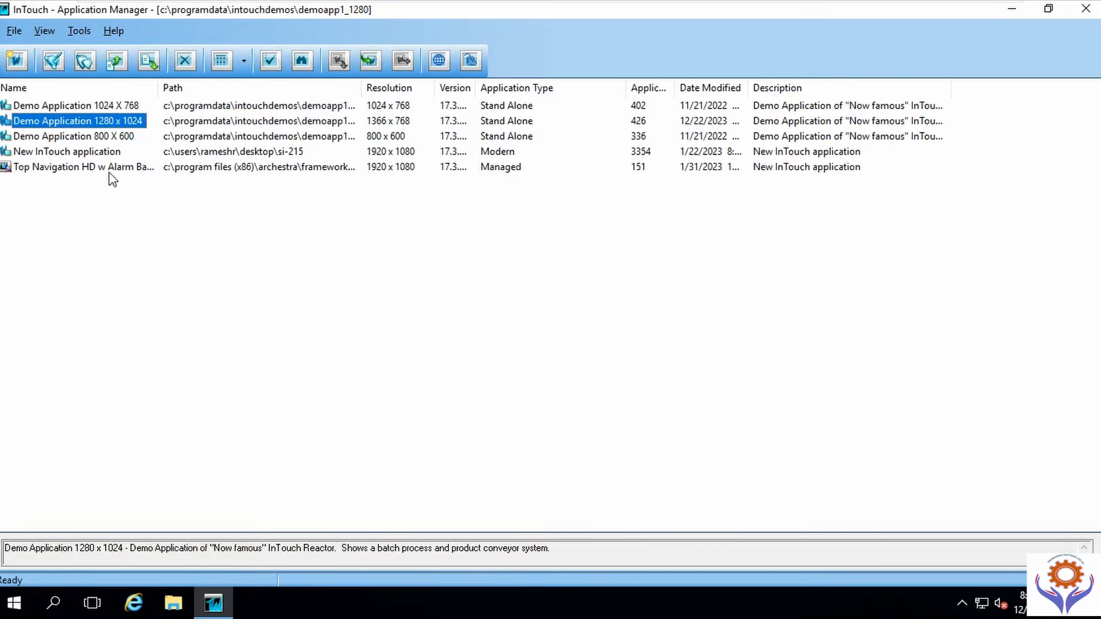
Step: Browse to the SI-215 folder as the starting directory for finding applications, expand its subfolders and close the folder browser
click(96, 153)
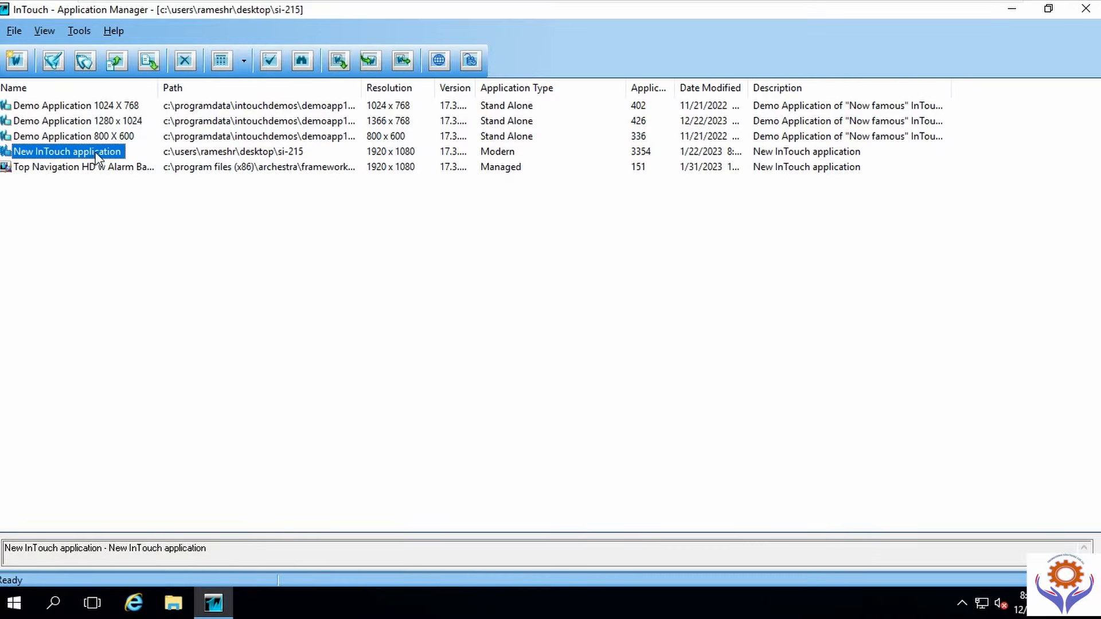
click(80, 31)
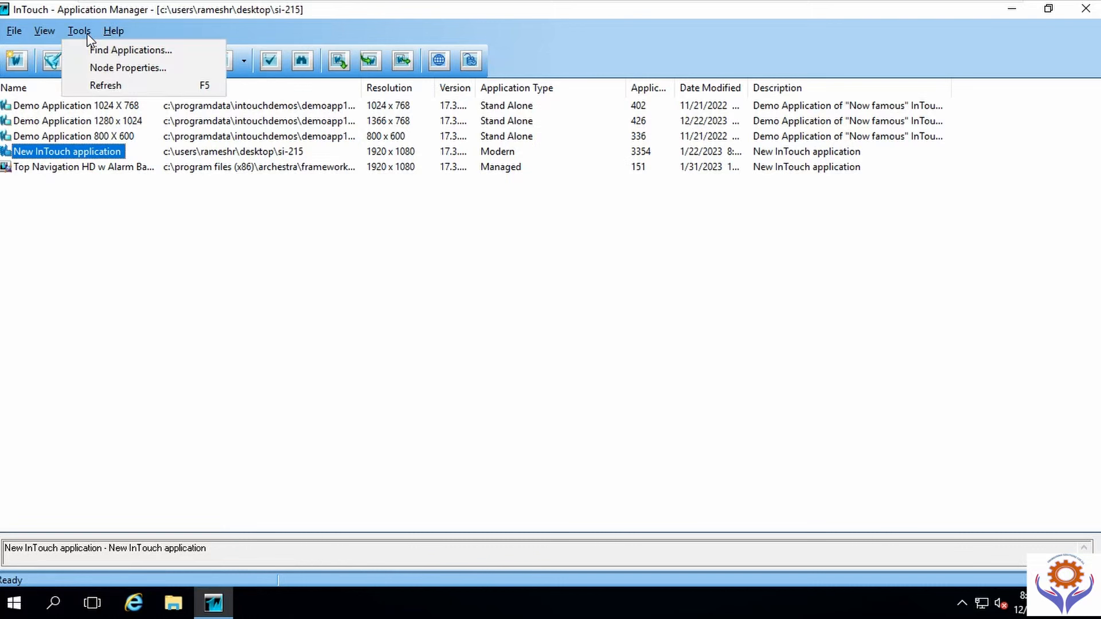
click(226, 163)
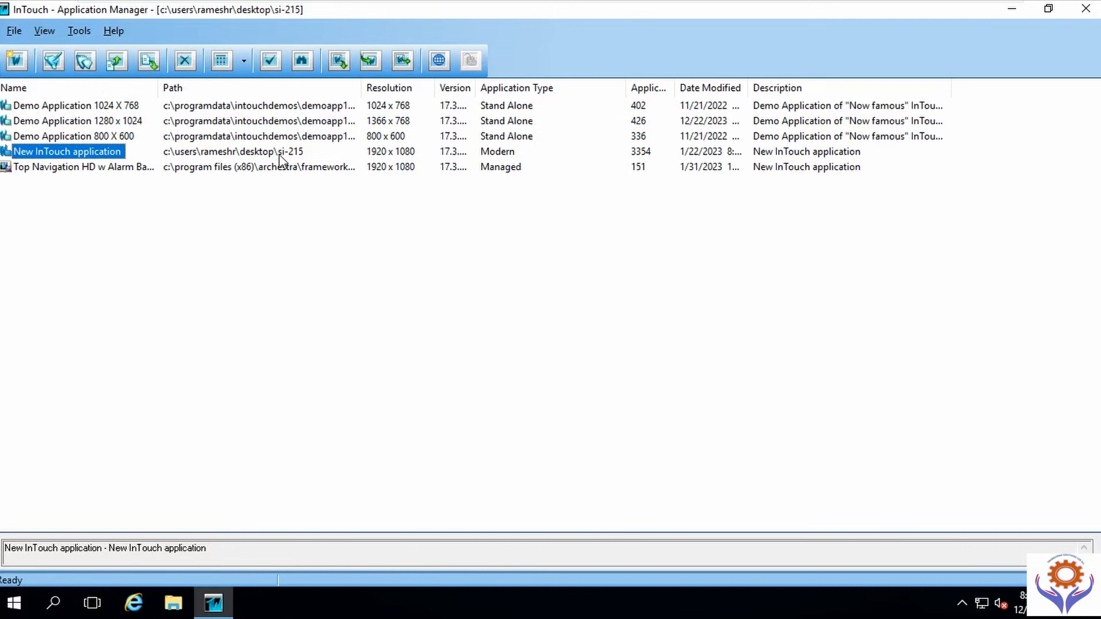
click(76, 32)
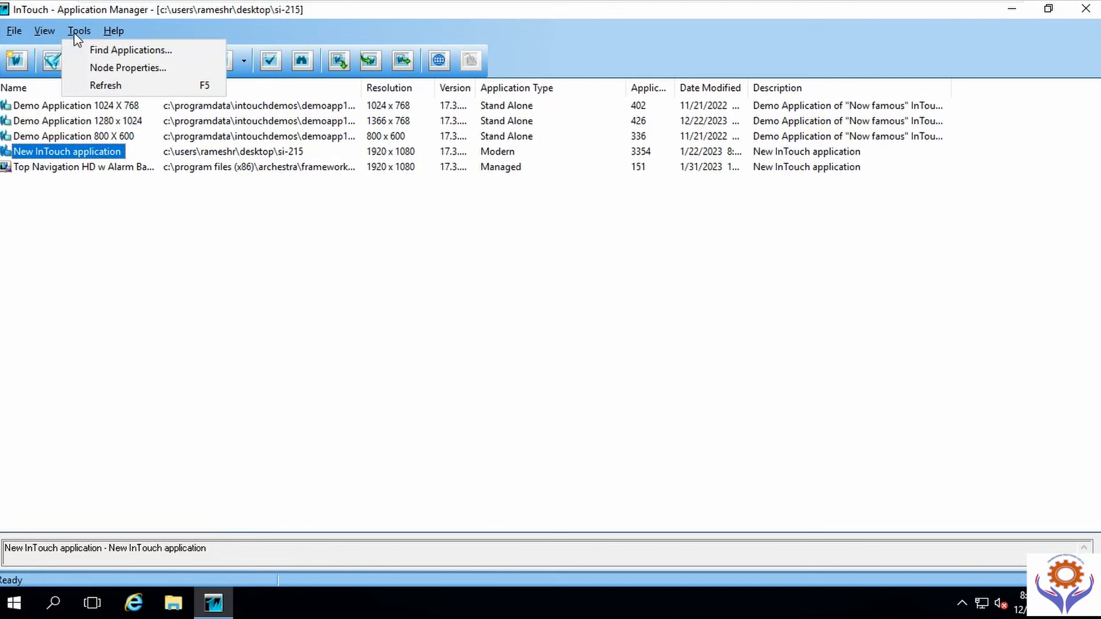
click(95, 56)
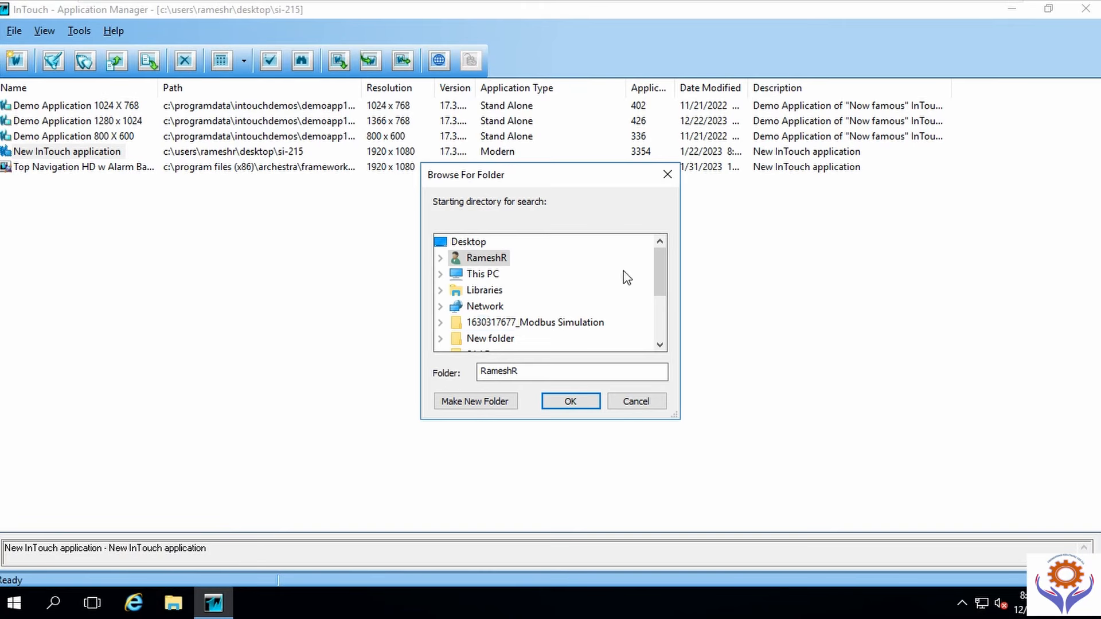
mouse_move(658, 273)
mouse_down()
mouse_move(659, 294)
mouse_move(653, 261)
mouse_up()
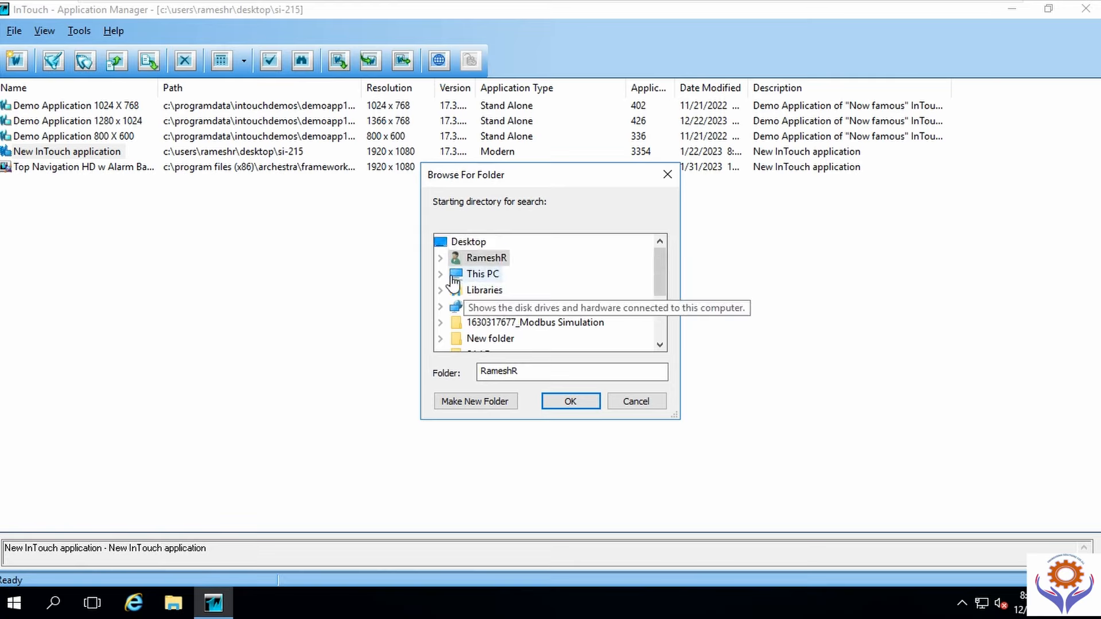
click(458, 259)
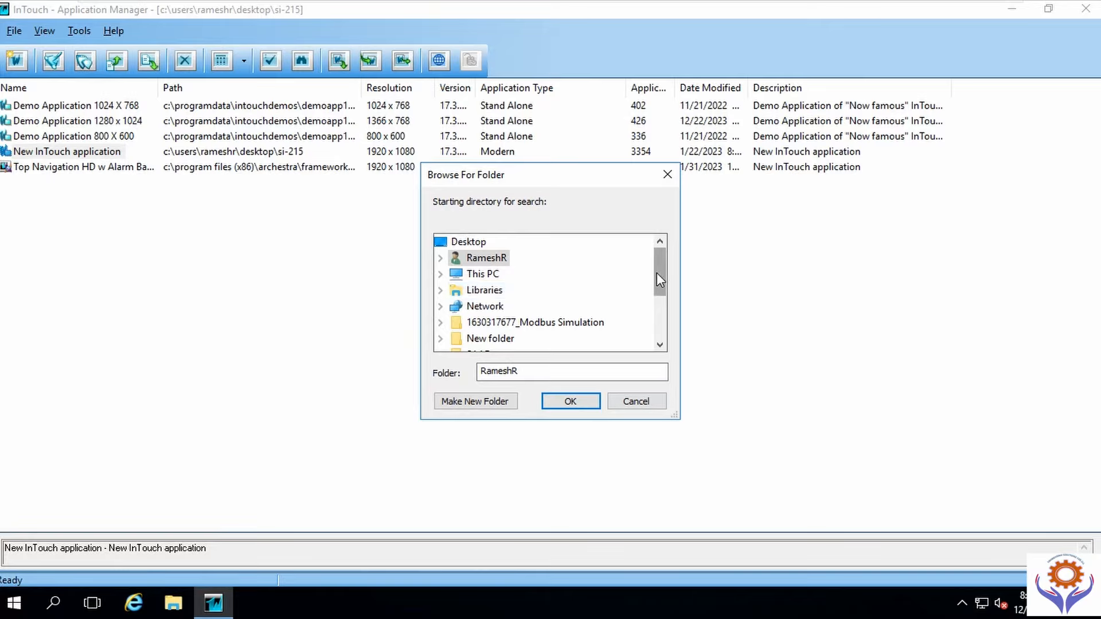
drag(659, 280, 657, 312)
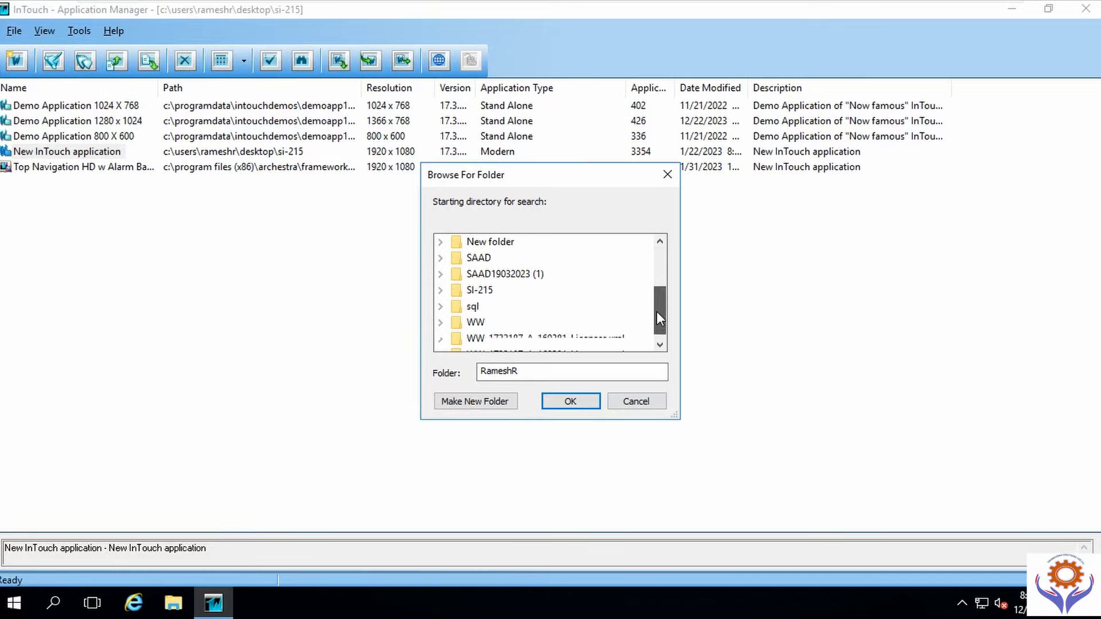
double_click(481, 291)
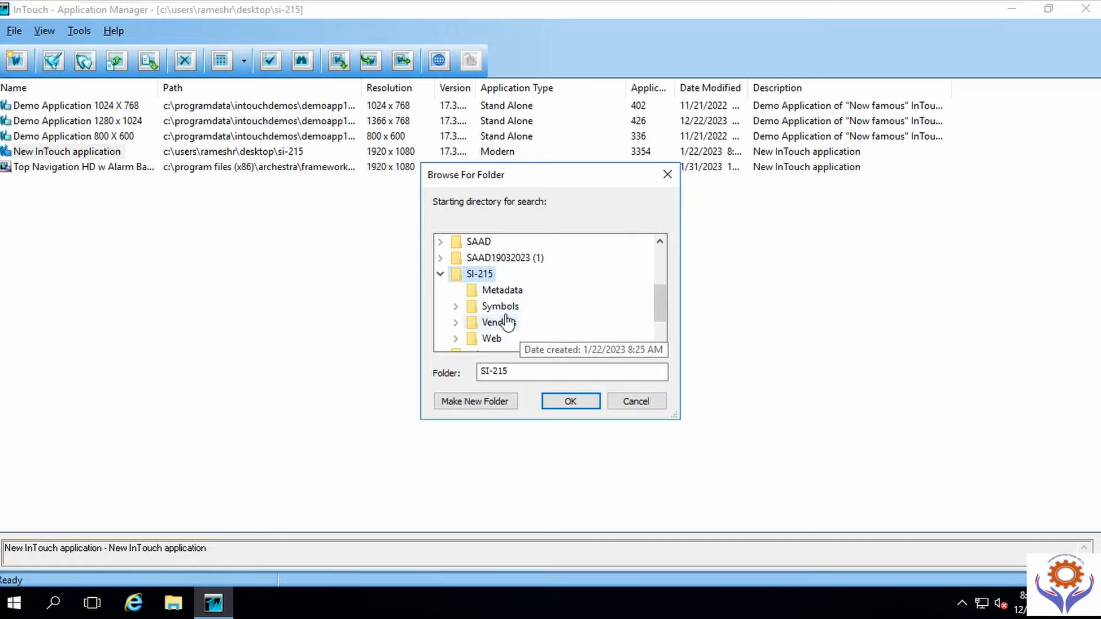
click(566, 404)
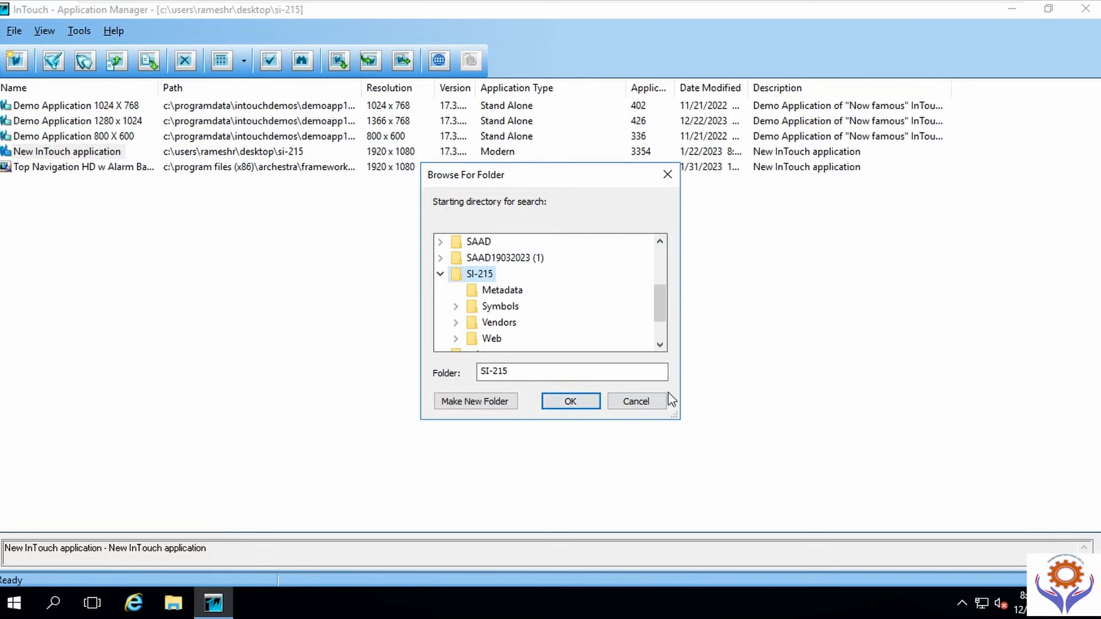
key(Return)
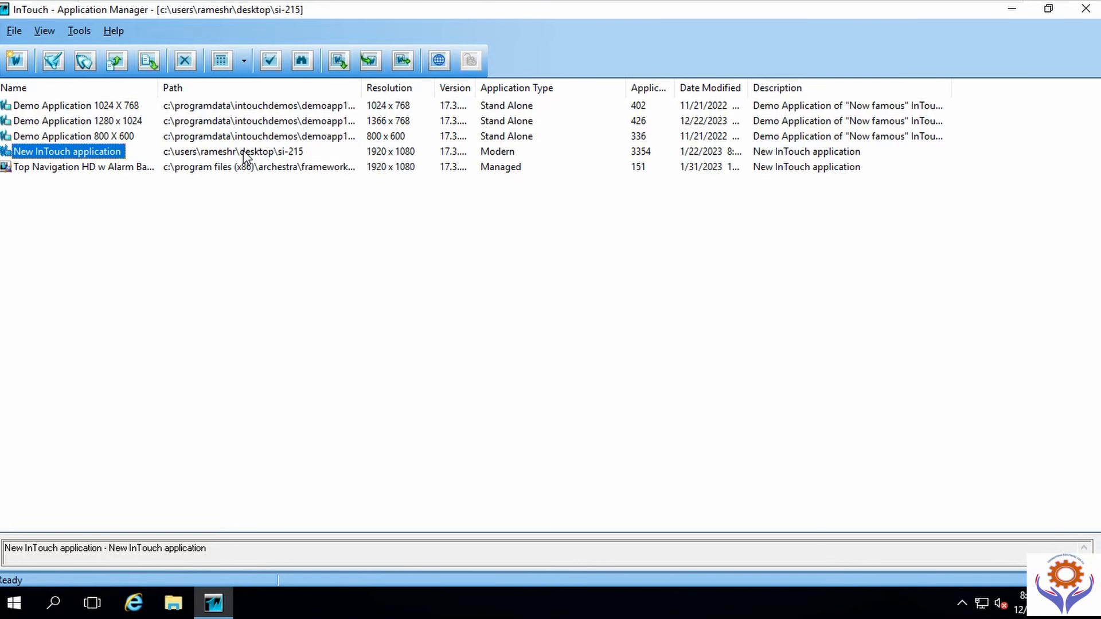
Step: Select Demo Application 1024 X 768 and launch it in WindowViewer
click(66, 107)
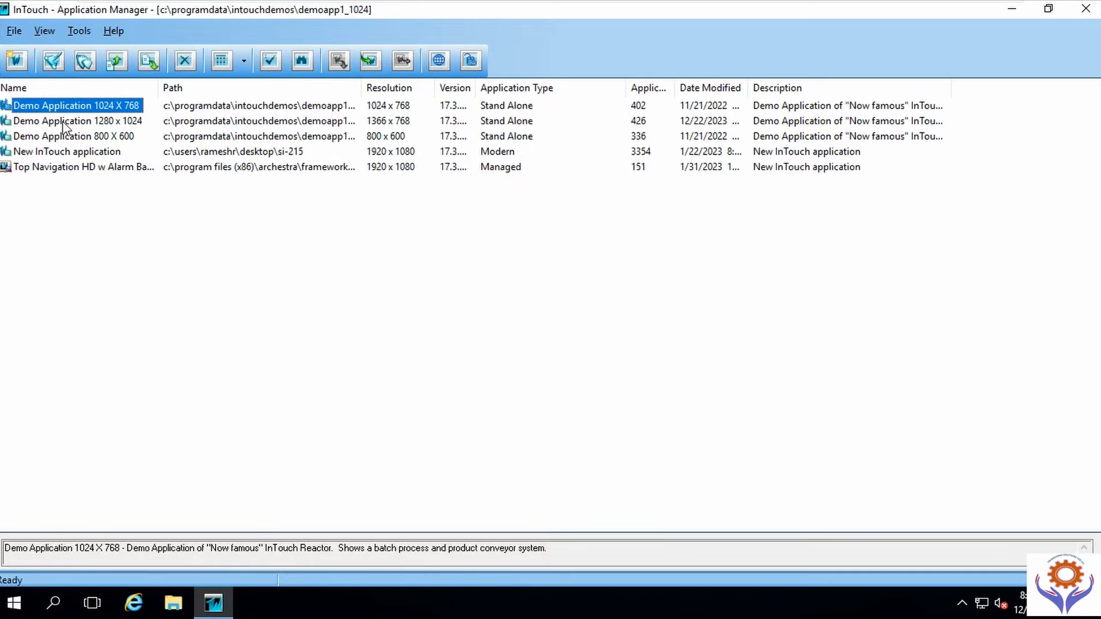
click(62, 123)
click(53, 103)
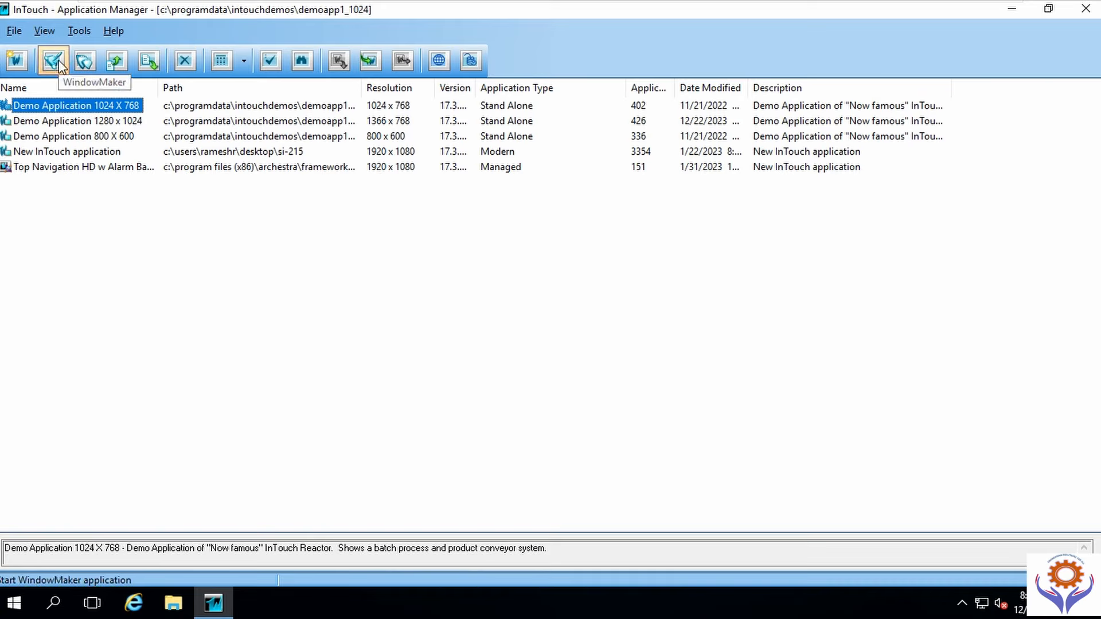
click(107, 256)
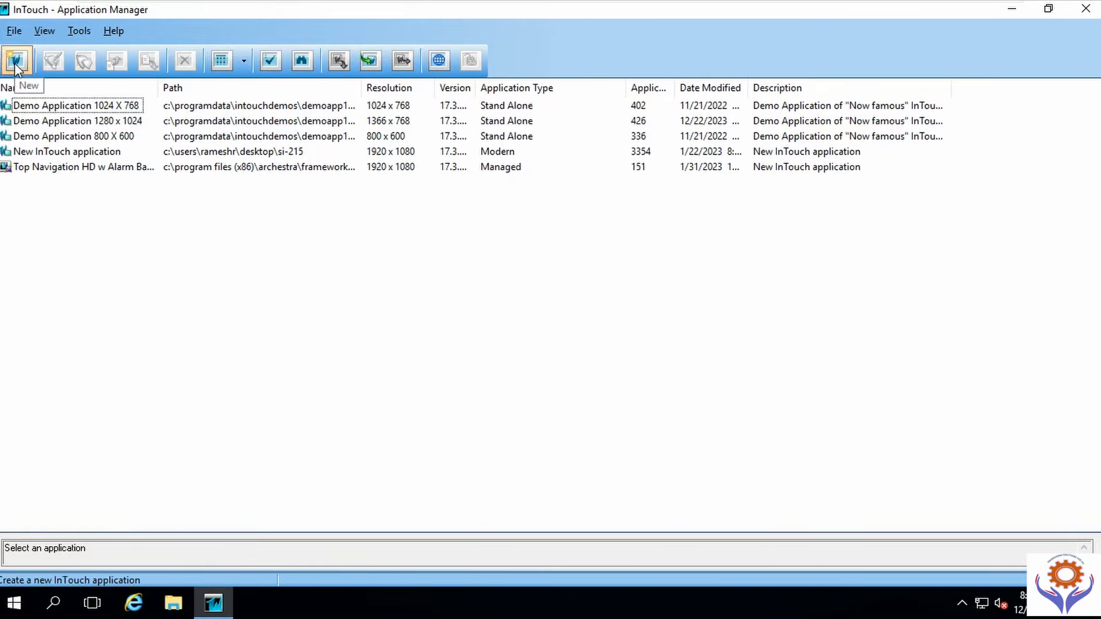
click(84, 107)
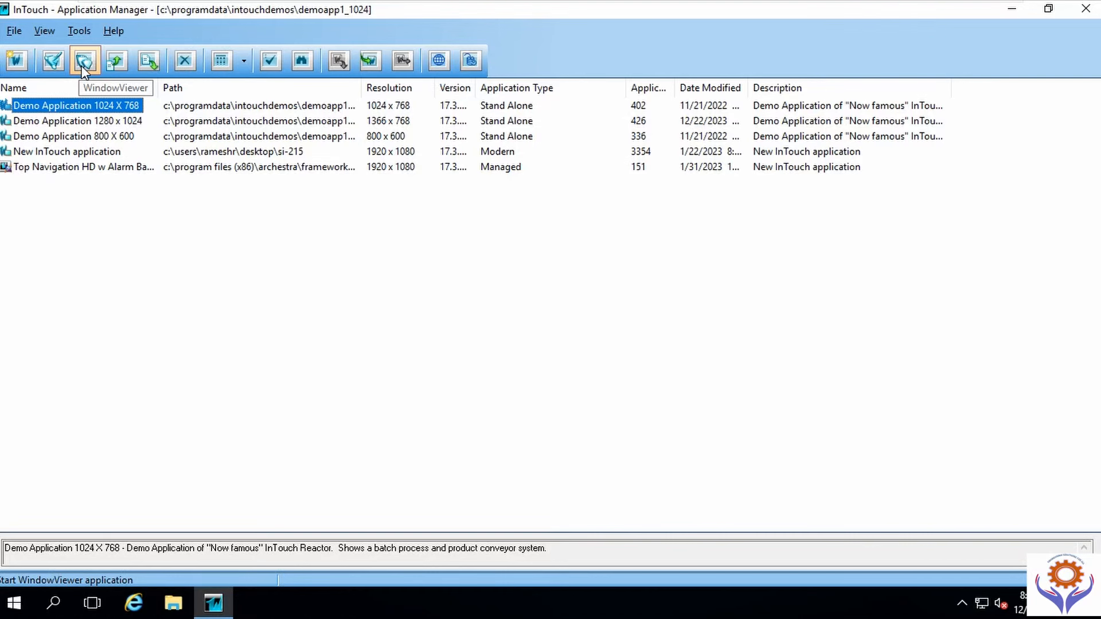
click(83, 62)
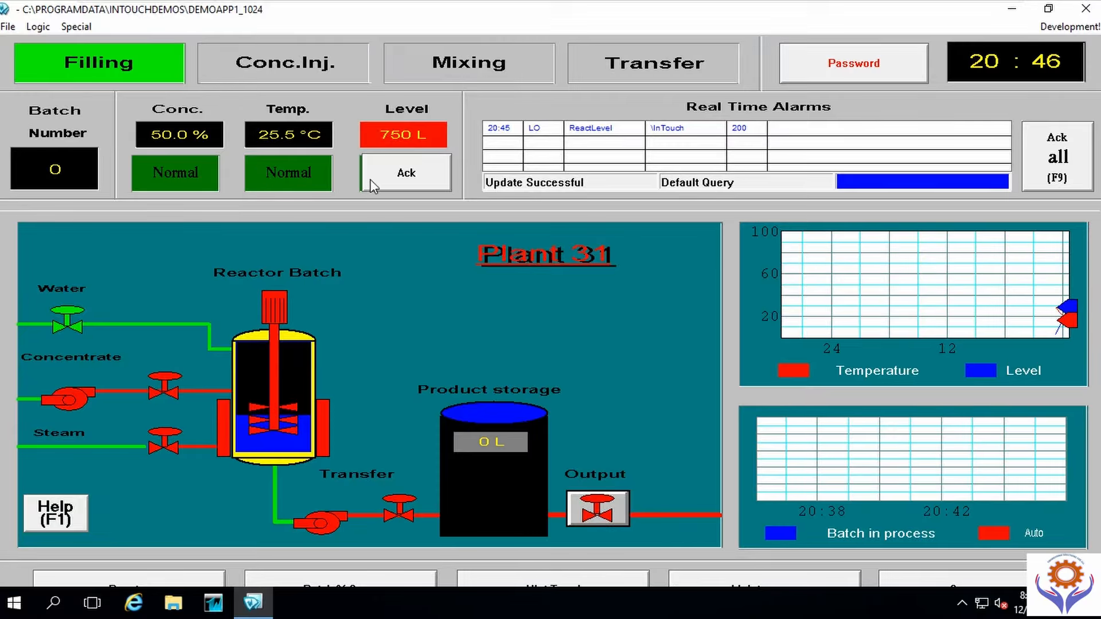
Step: Acknowledge the reactor level alarm, and review the keyboard control help before closing it
click(428, 178)
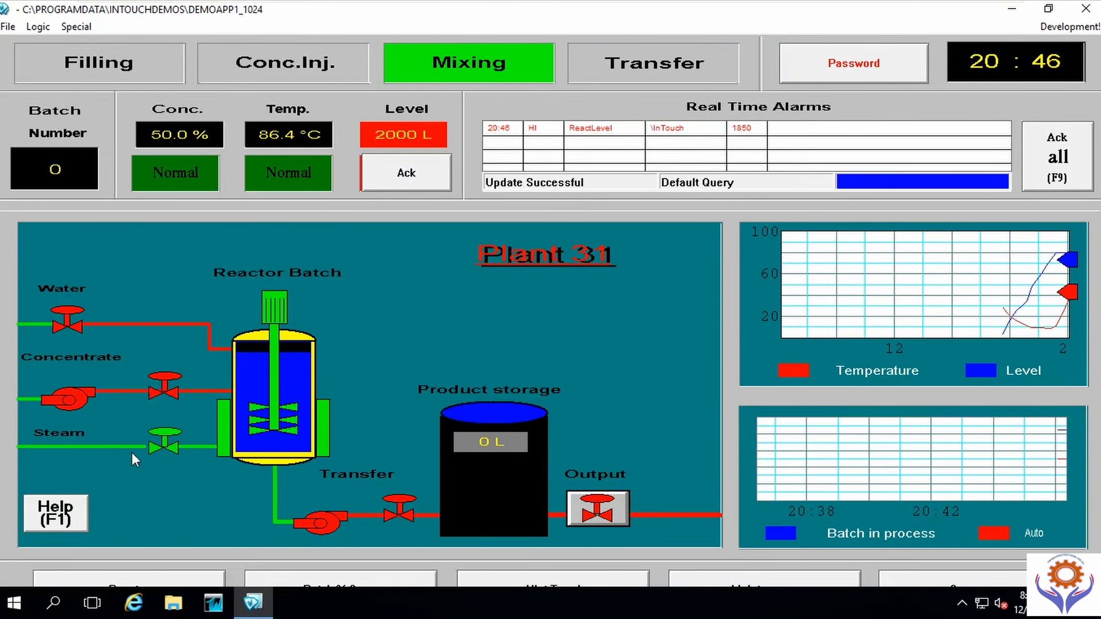
click(63, 516)
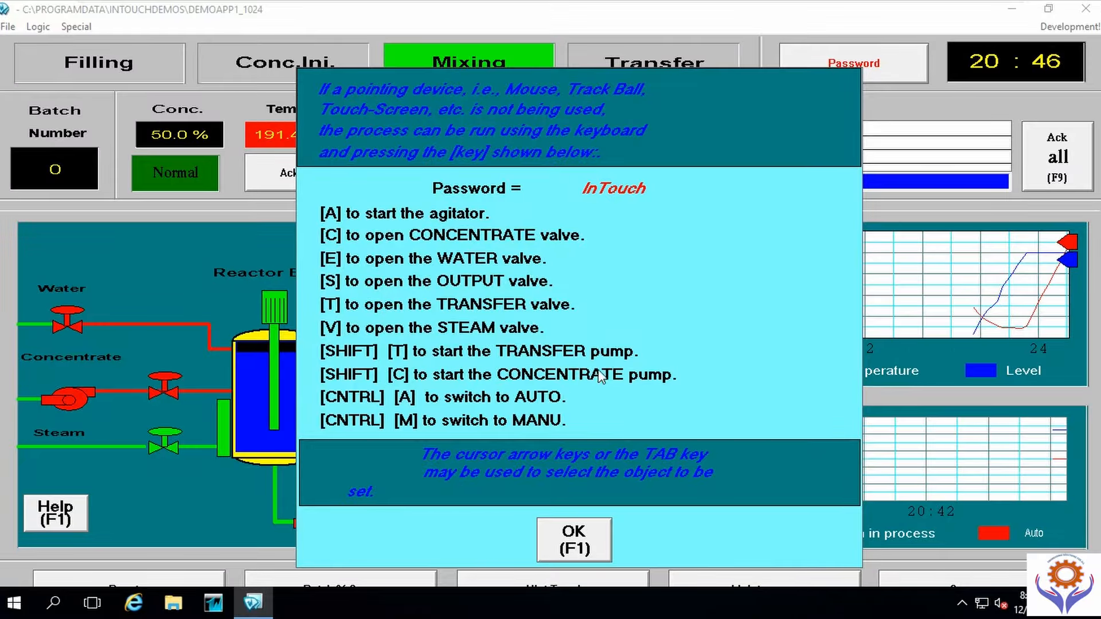
click(609, 529)
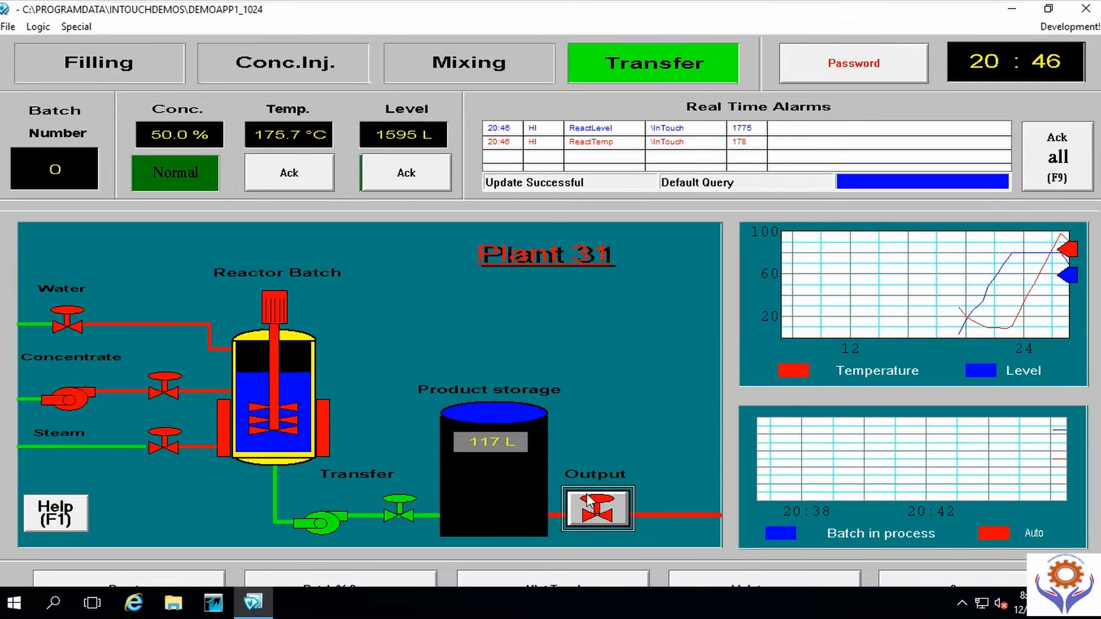
Step: Operate the product storage output valve through two open-and-close cycles during the transfer phase
click(603, 508)
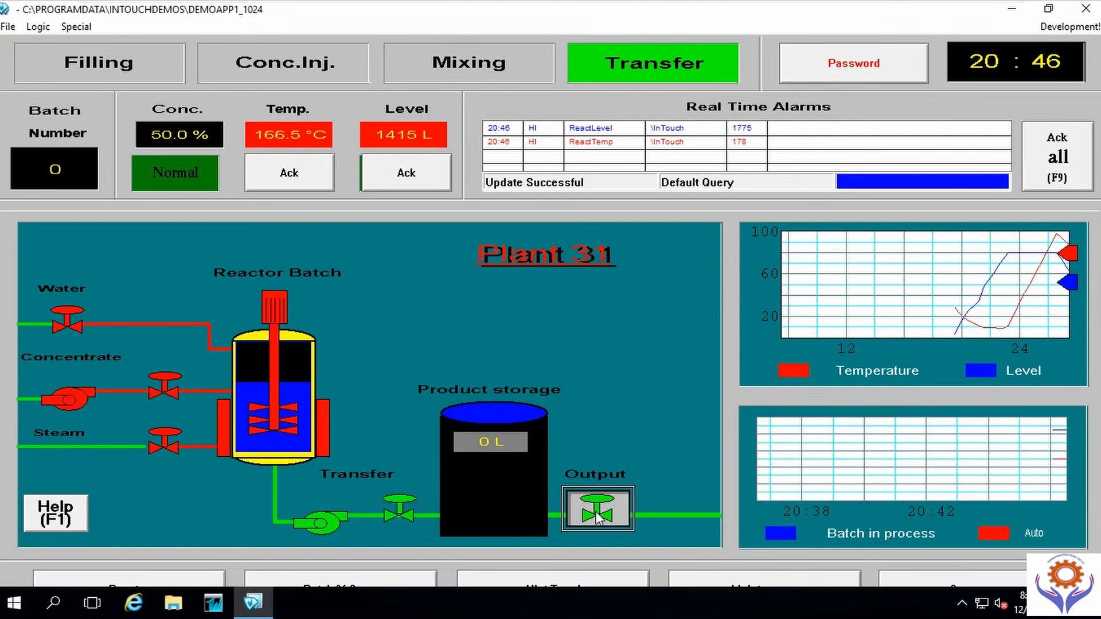
click(602, 508)
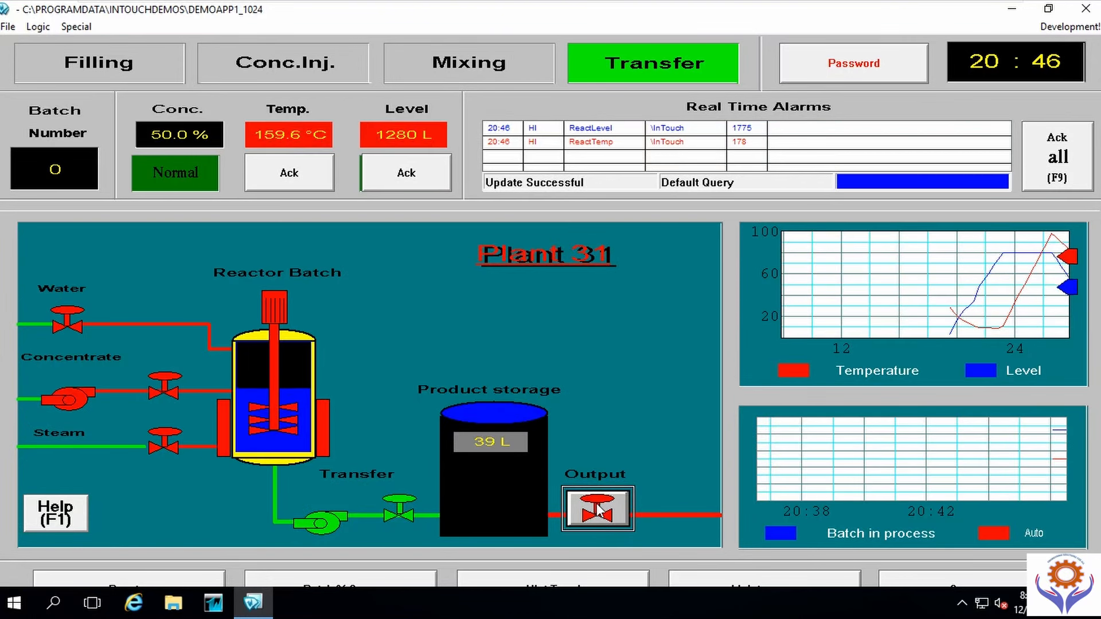
click(598, 509)
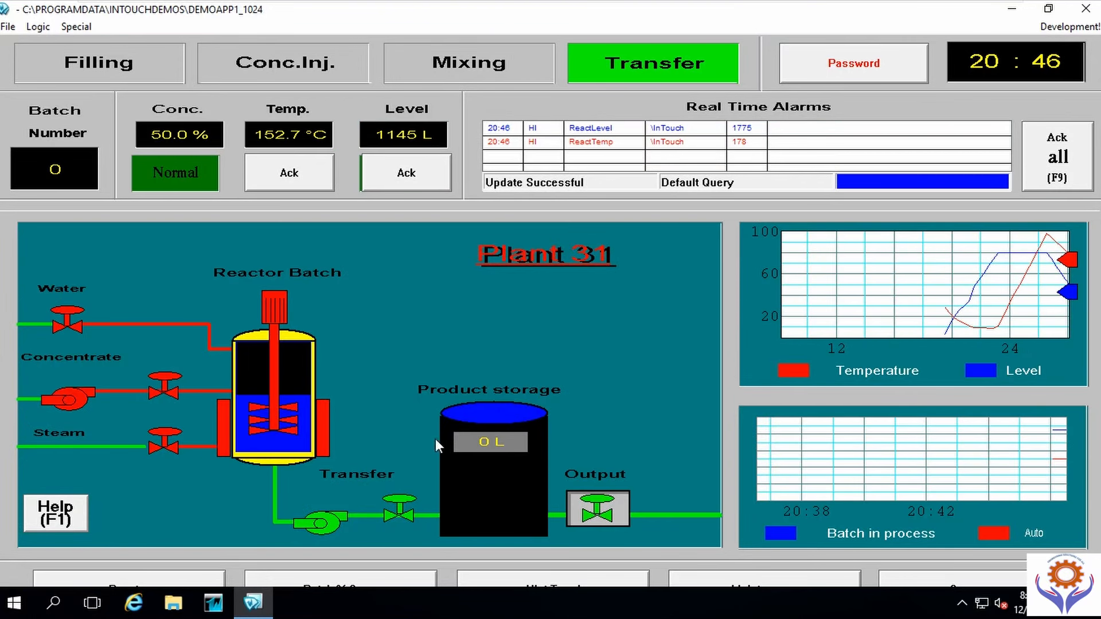
click(611, 520)
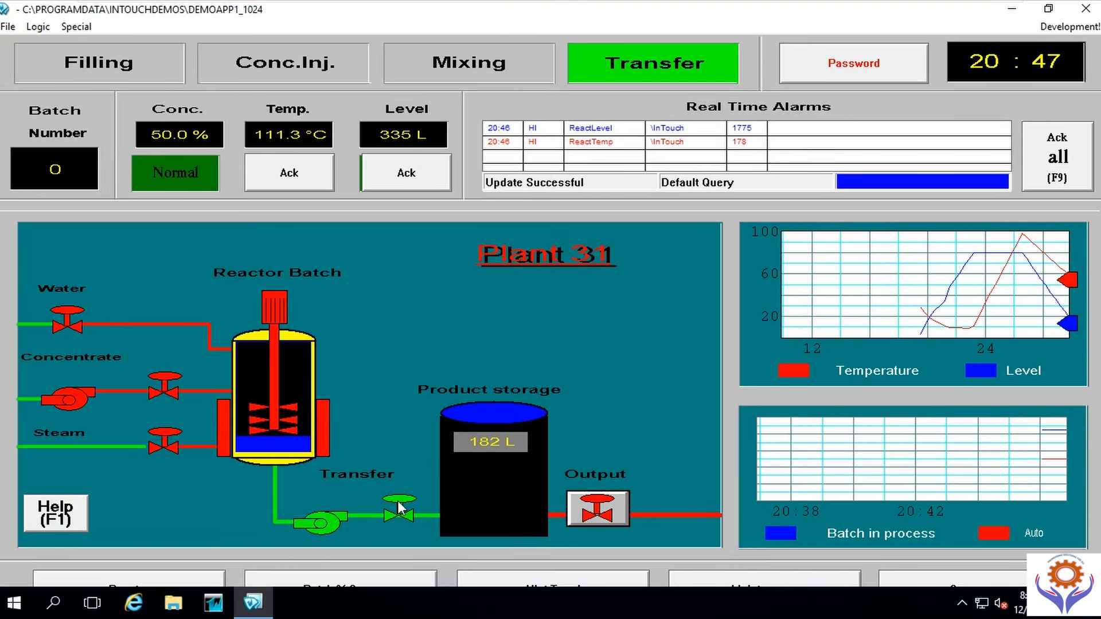
Step: Try a batch concentration setpoint of 42 and exit without applying it
click(144, 580)
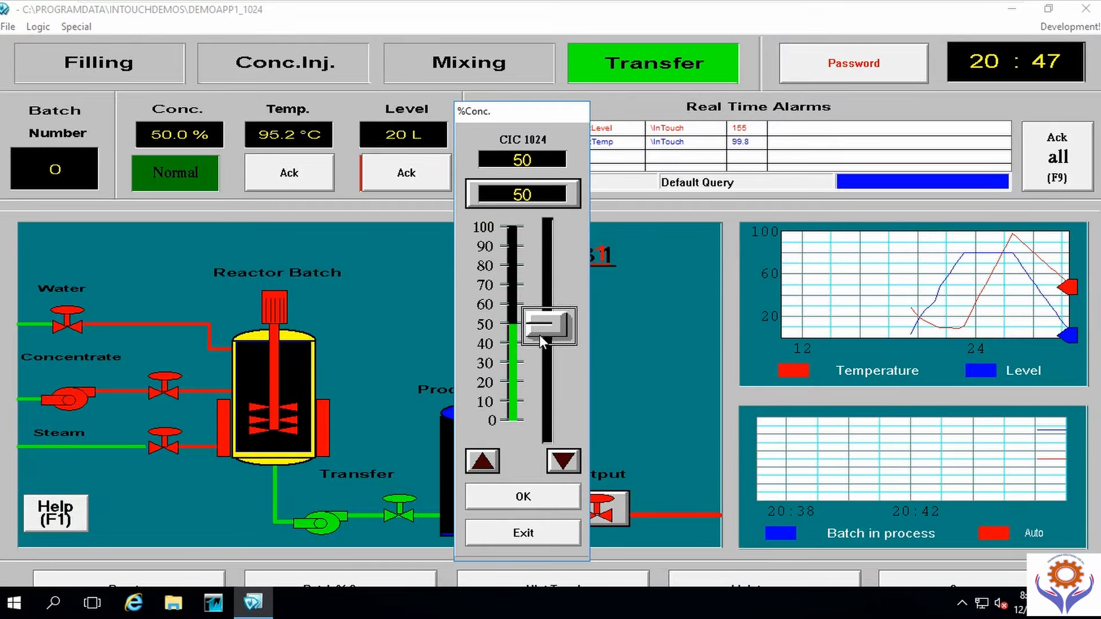
mouse_move(540, 332)
mouse_down()
mouse_move(539, 353)
mouse_move(539, 344)
mouse_up()
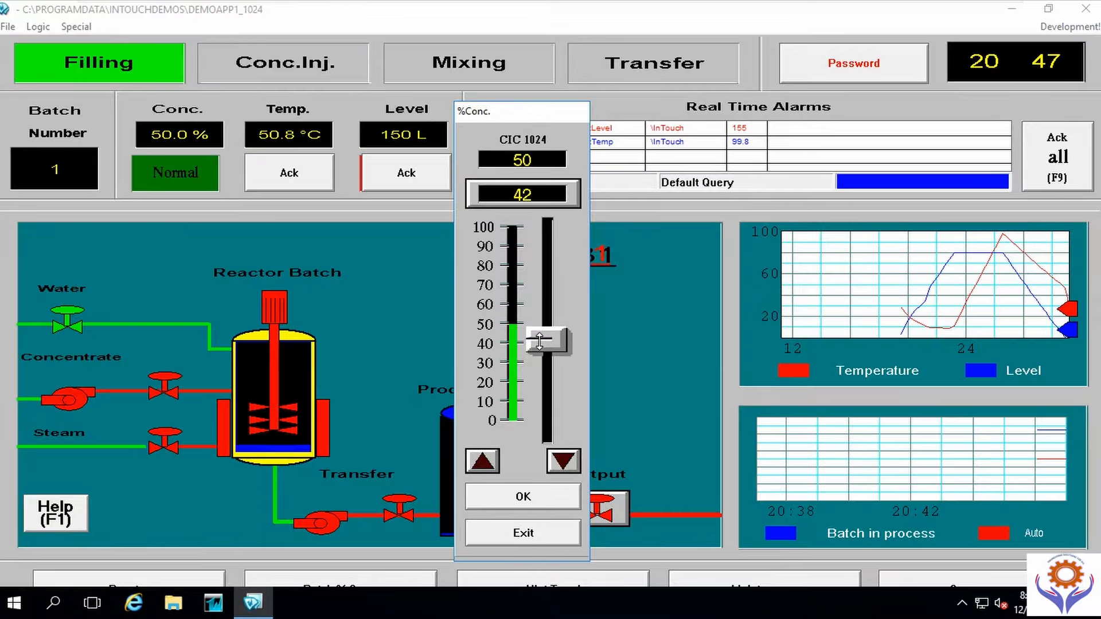
click(536, 531)
Step: View the historical trend screen and the transfer valve maintenance notice, and dismiss the notice
click(535, 582)
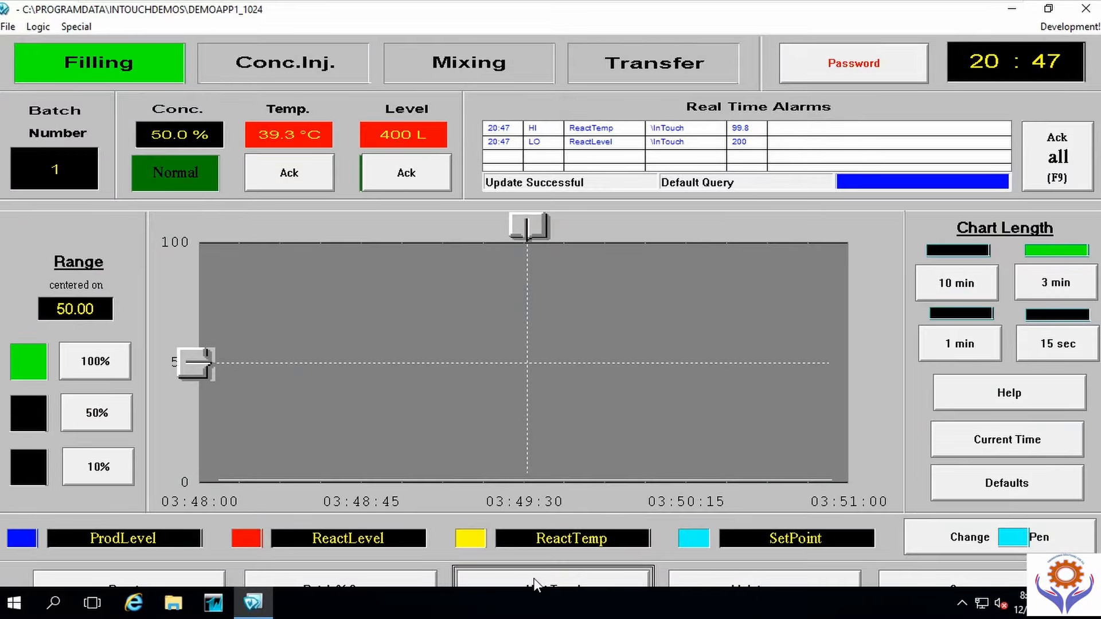
click(719, 585)
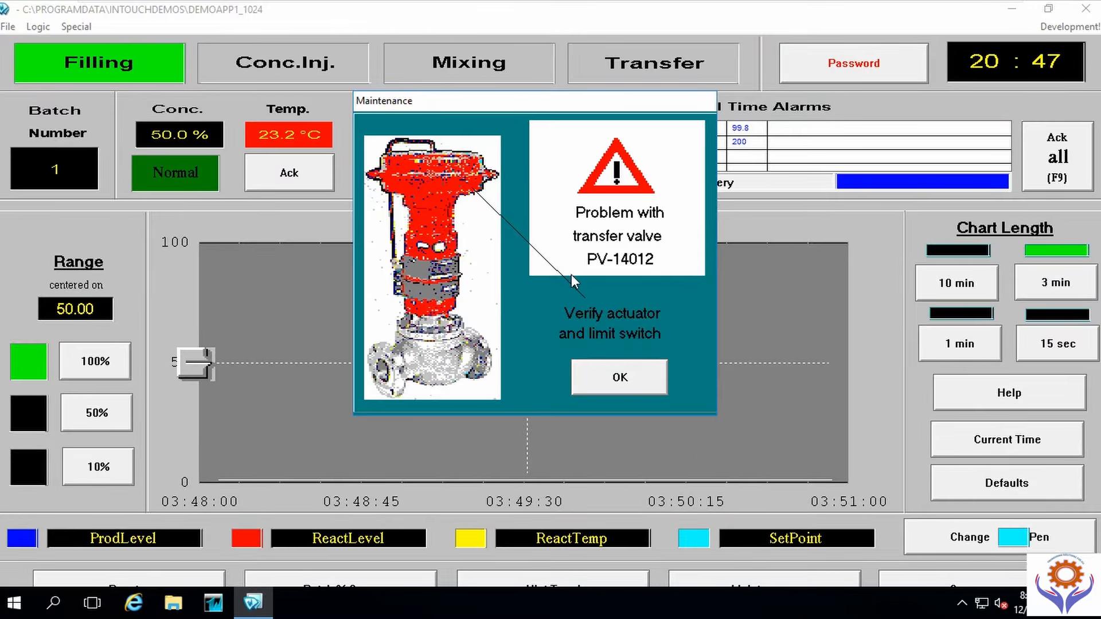
click(587, 383)
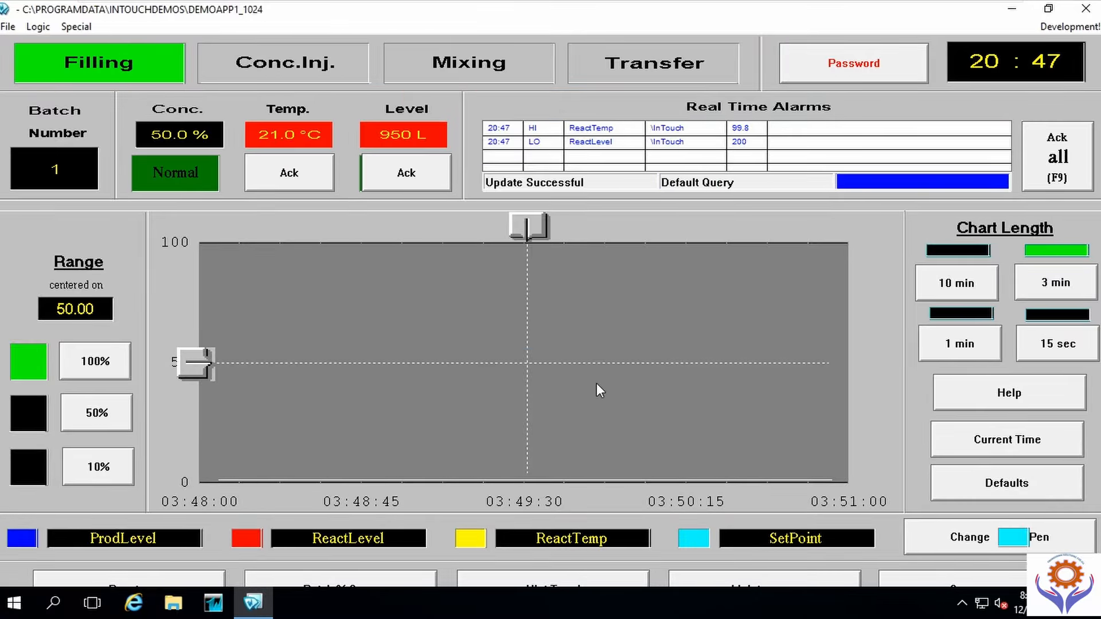
Step: Switch the barrel conveyor screen from automatic to manual control and dismiss the manager's message
click(924, 579)
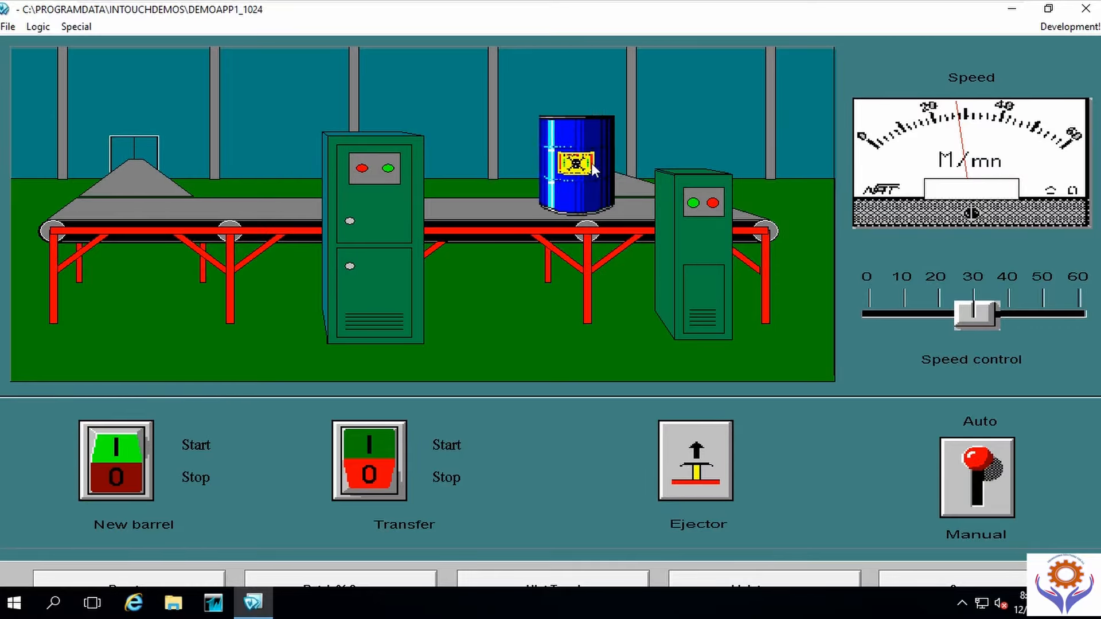
click(983, 459)
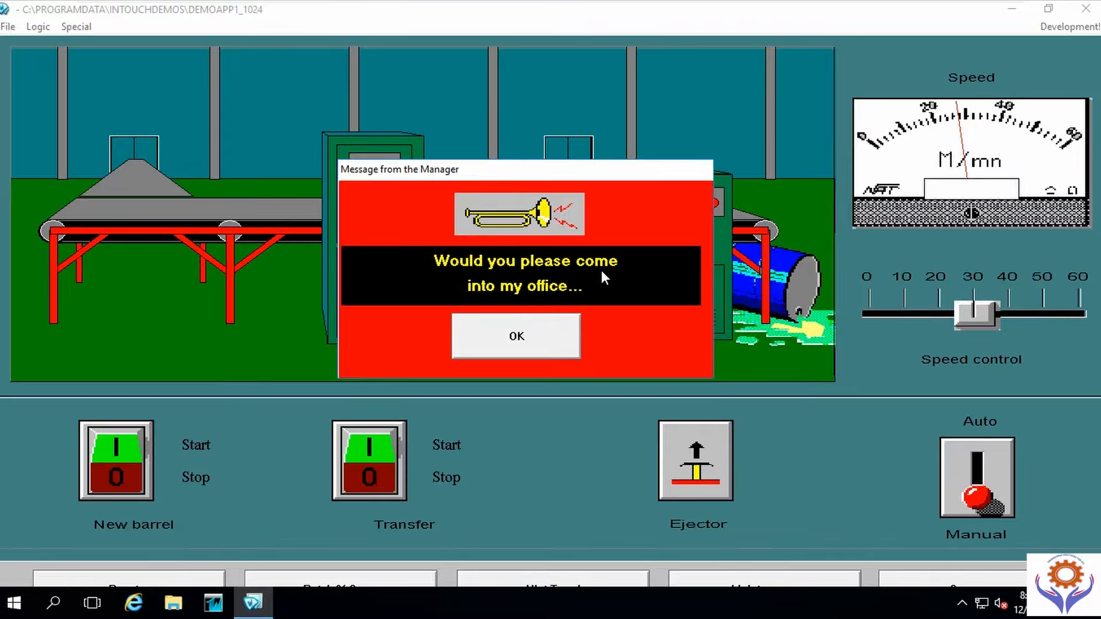
click(526, 339)
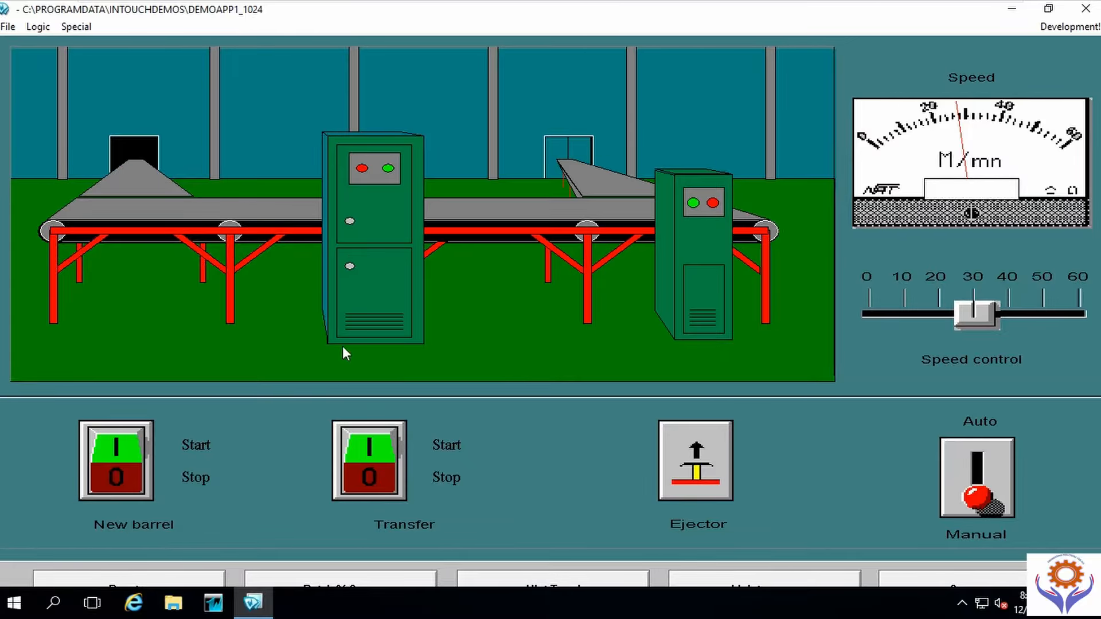
Step: Release a new barrel and start its transfer along the conveyor in manual mode, dismissing the manager's message
click(113, 446)
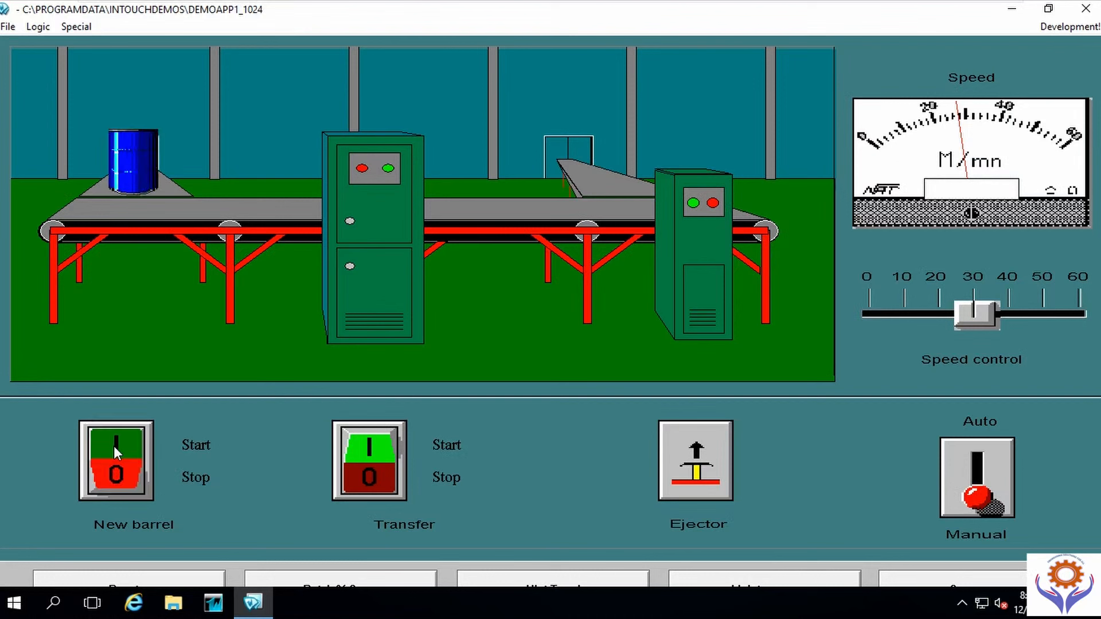
click(116, 473)
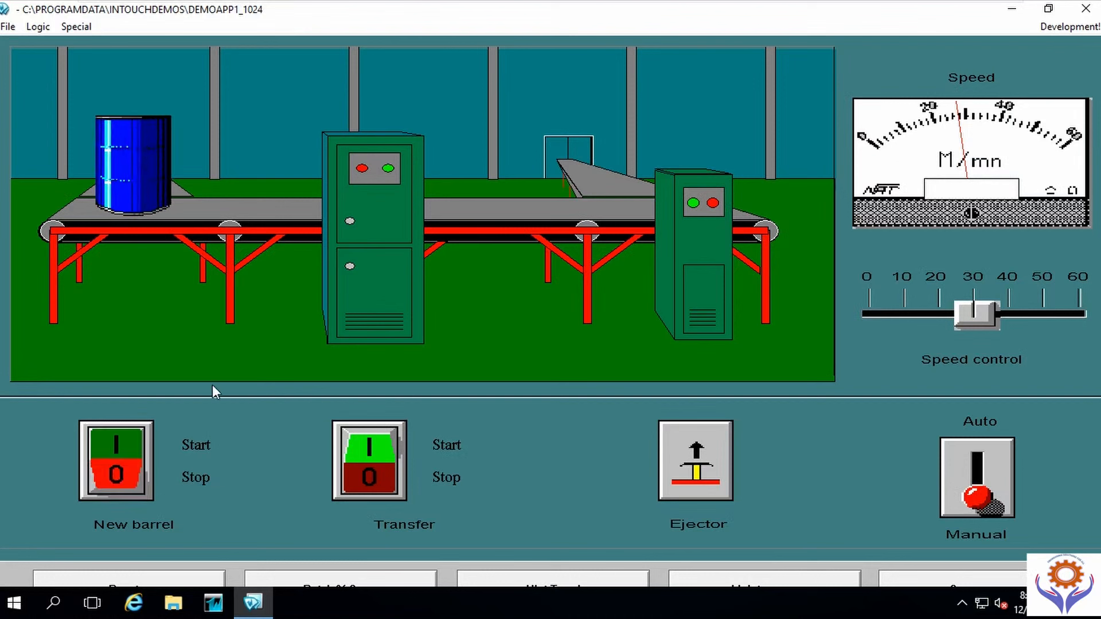
click(367, 445)
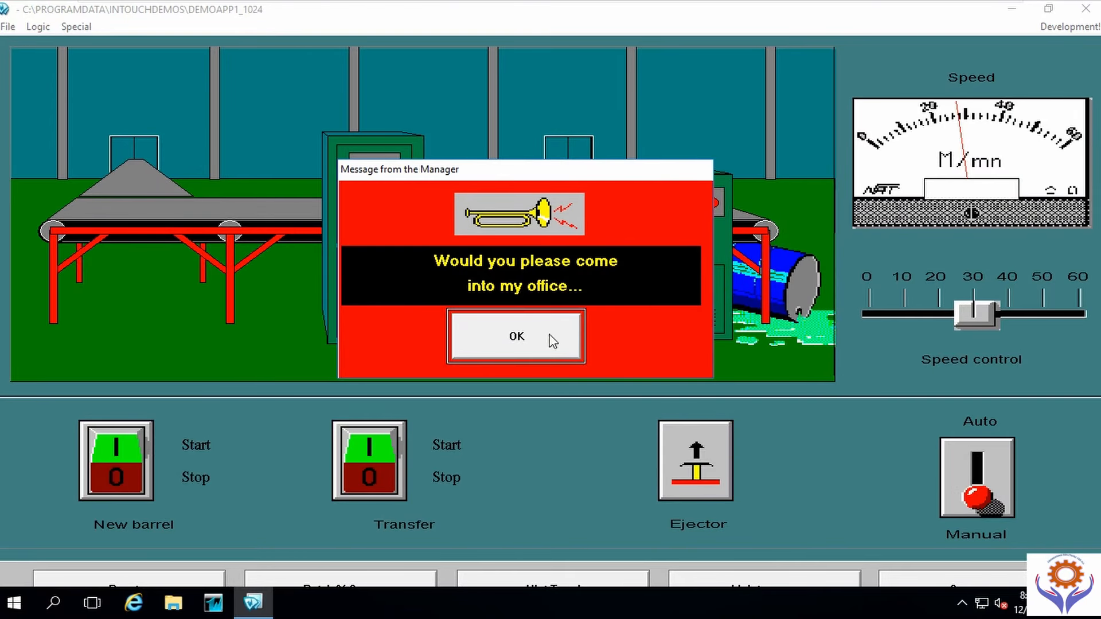
click(550, 339)
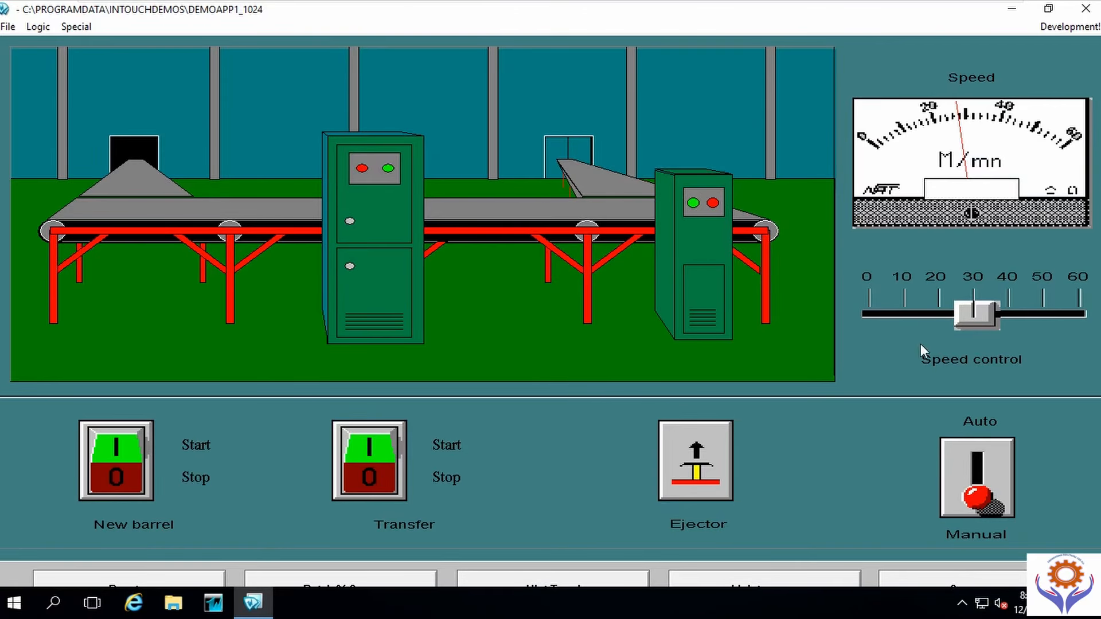
Step: Run a new barrel through release, transfer and ejection on the conveyor in manual mode
click(123, 445)
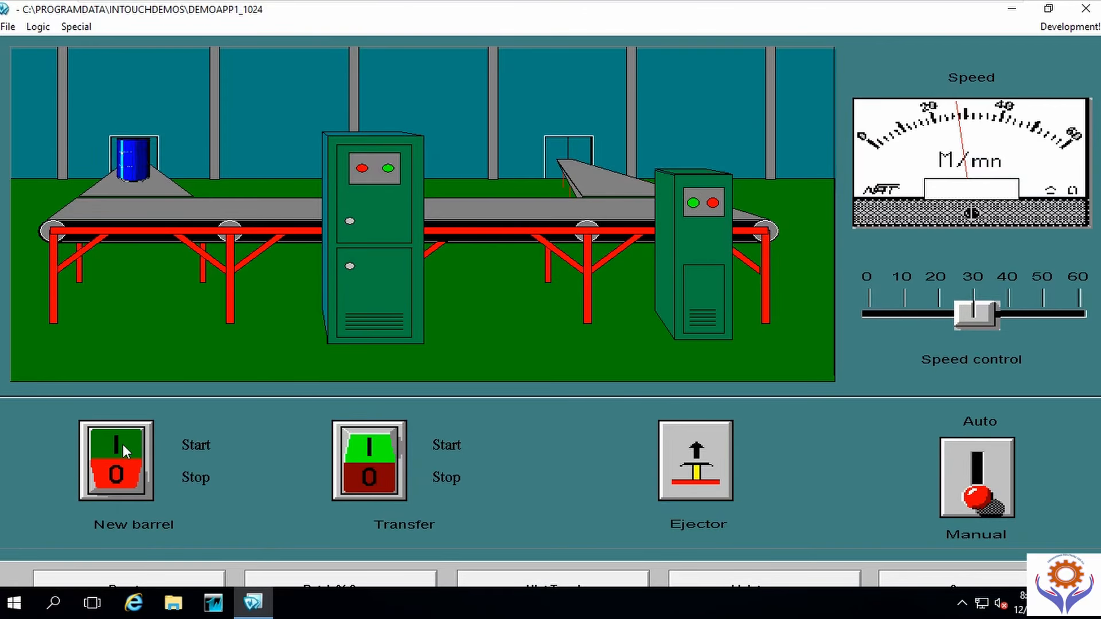
click(366, 453)
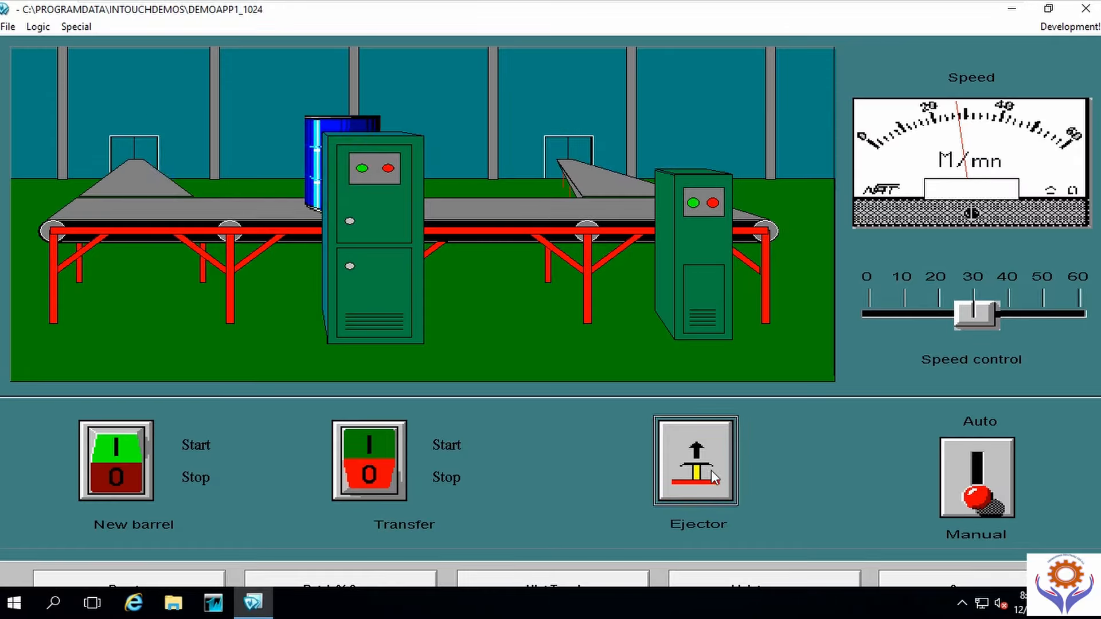
click(711, 470)
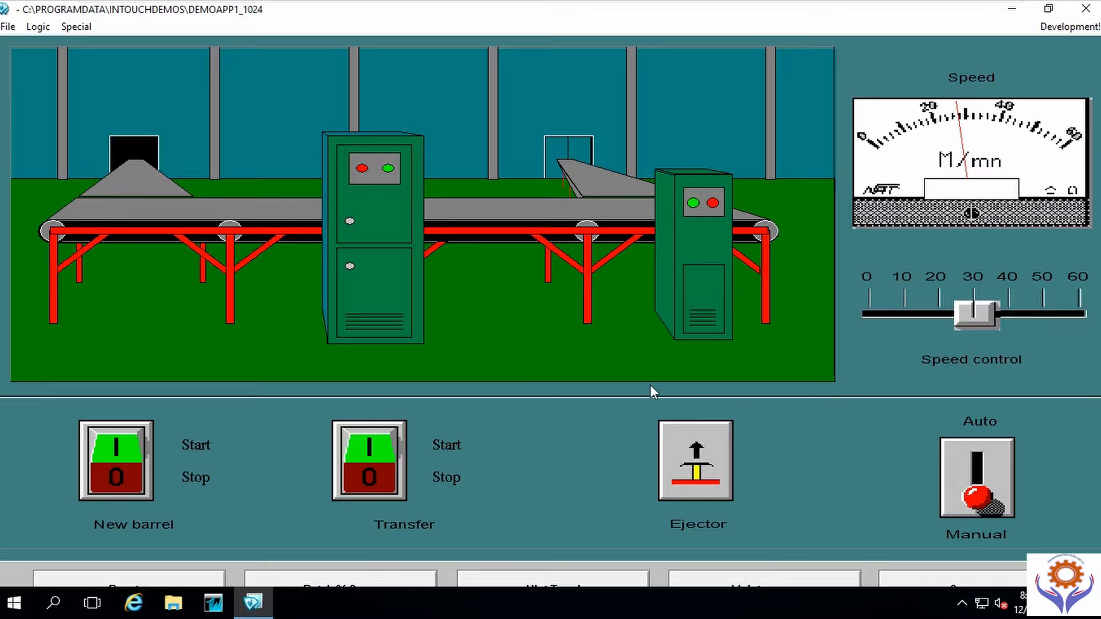
Step: Return the barrel conveyor to automatic control and vary its speed, first to about 45 and finally to about 10
click(987, 500)
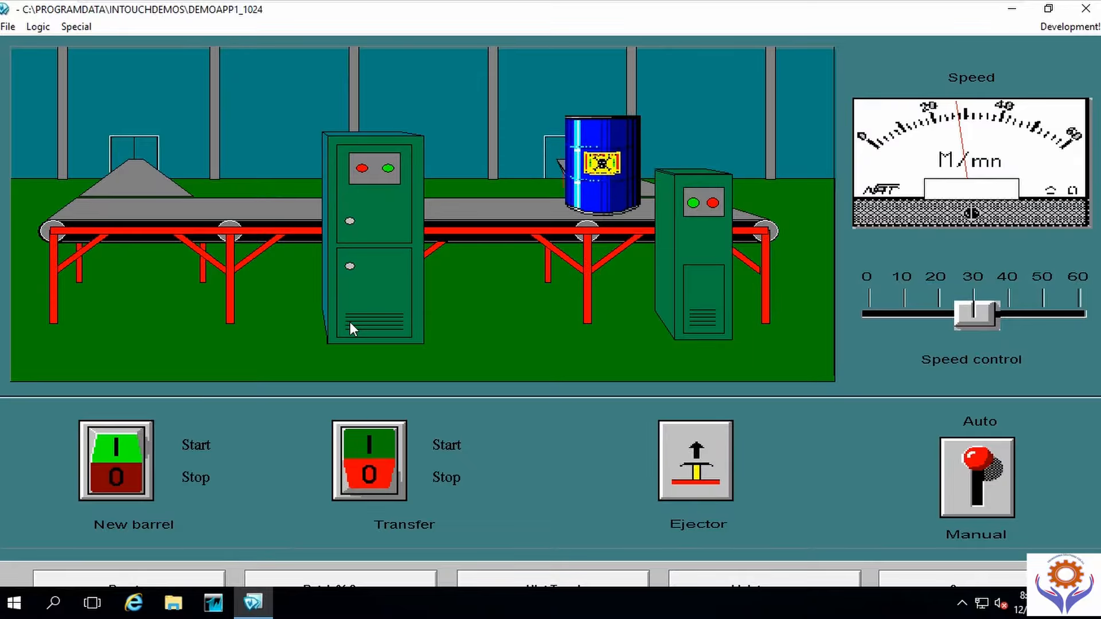
drag(980, 323, 1030, 325)
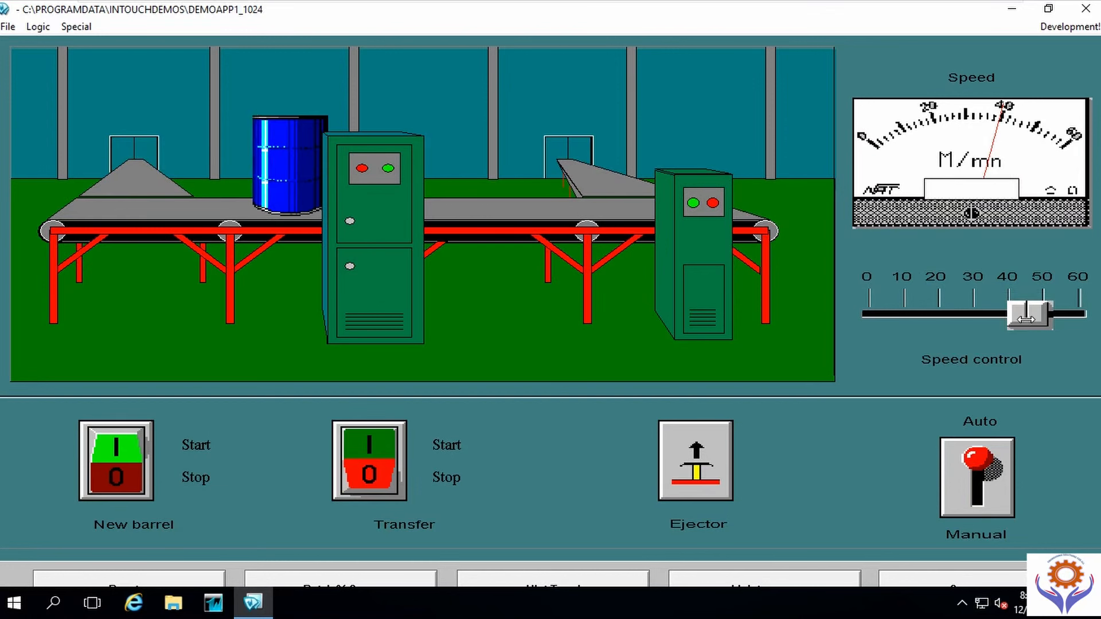
drag(1027, 319, 906, 317)
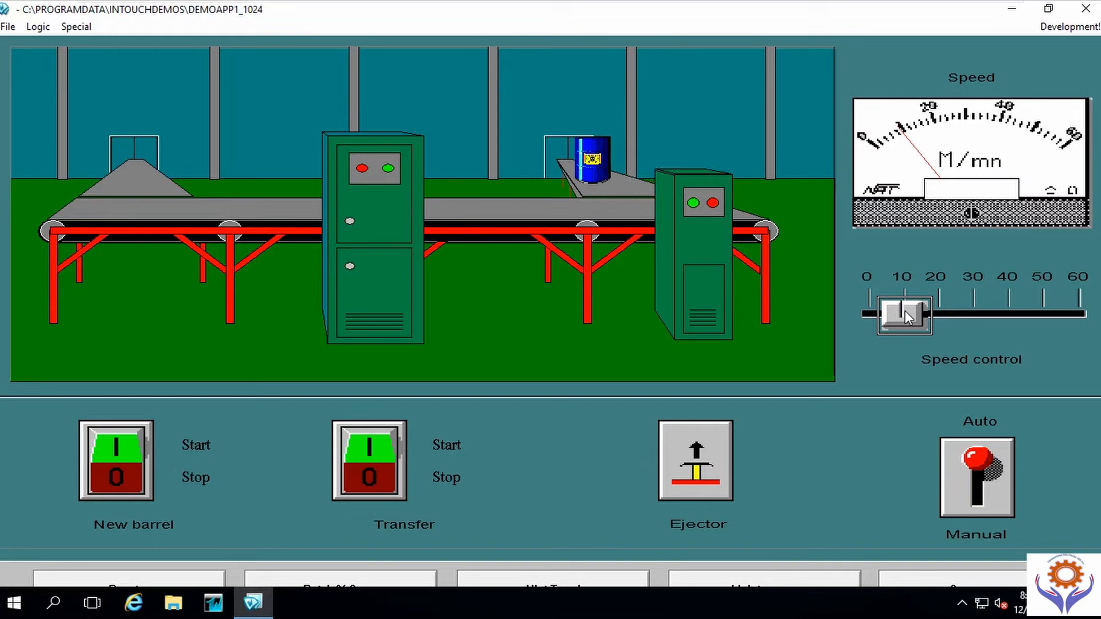
click(954, 582)
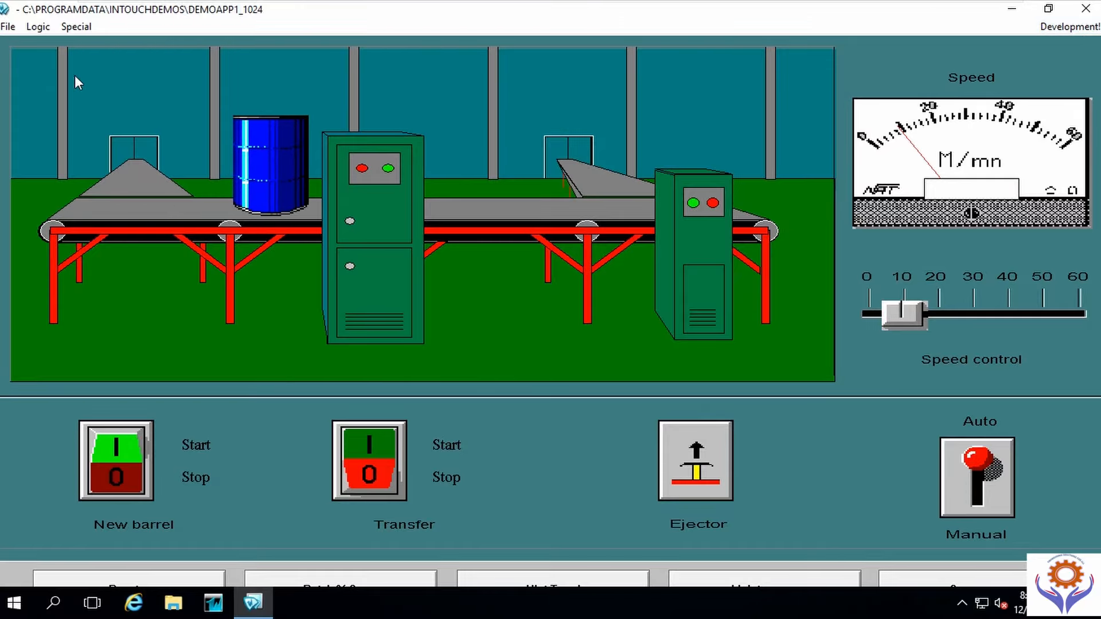
Step: Switch the demo application to WindowMaker development, accepting the conversion to 1366x768, and list its windows
click(1083, 28)
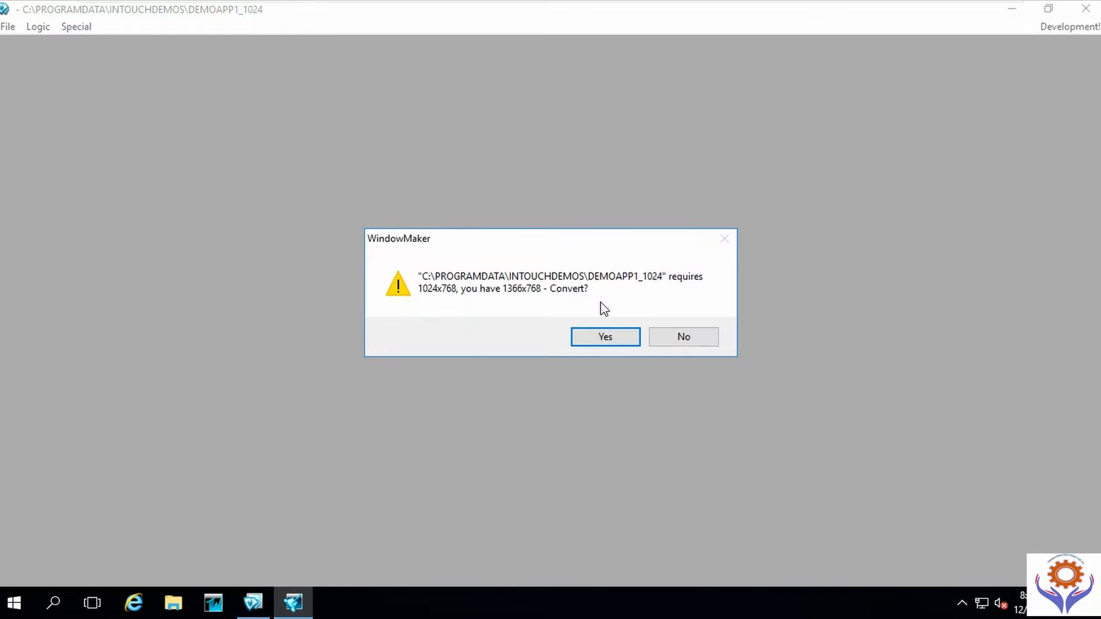
click(626, 344)
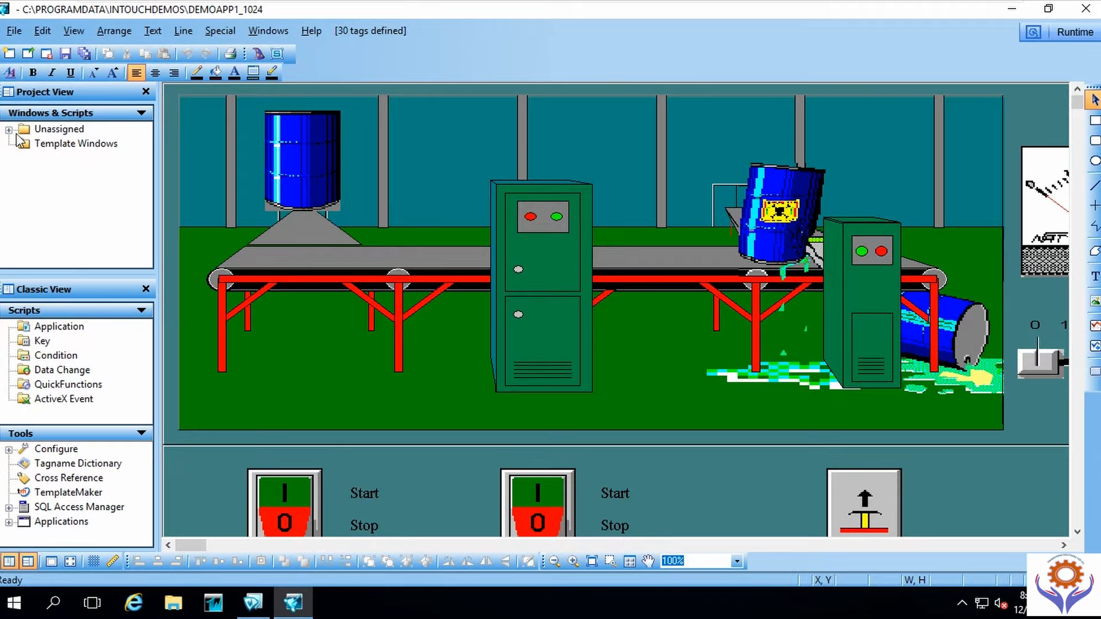
click(10, 131)
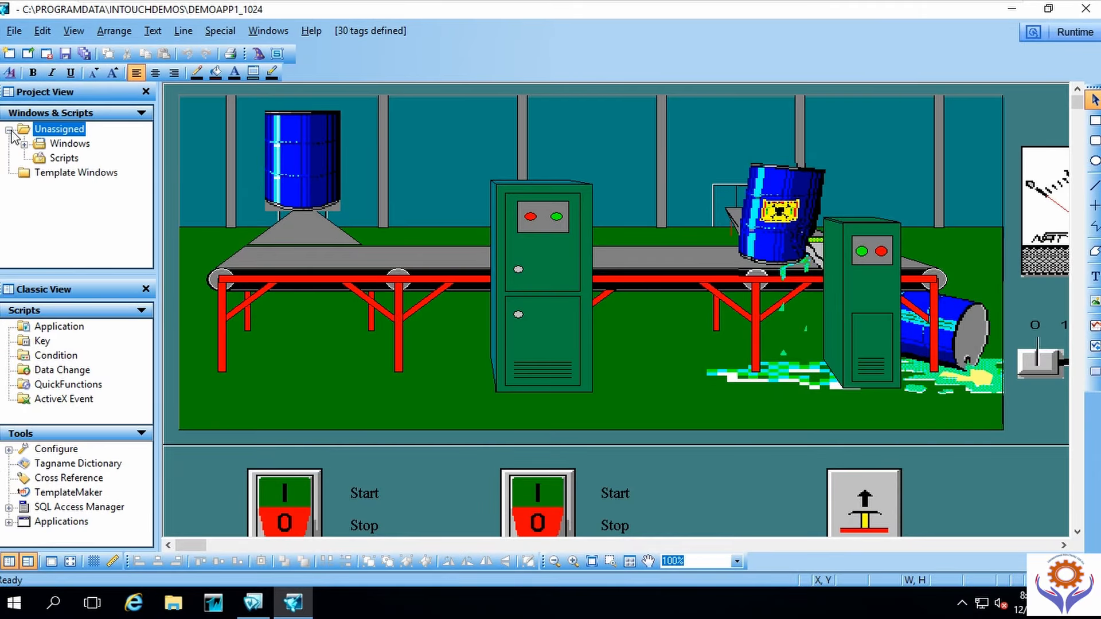
click(23, 145)
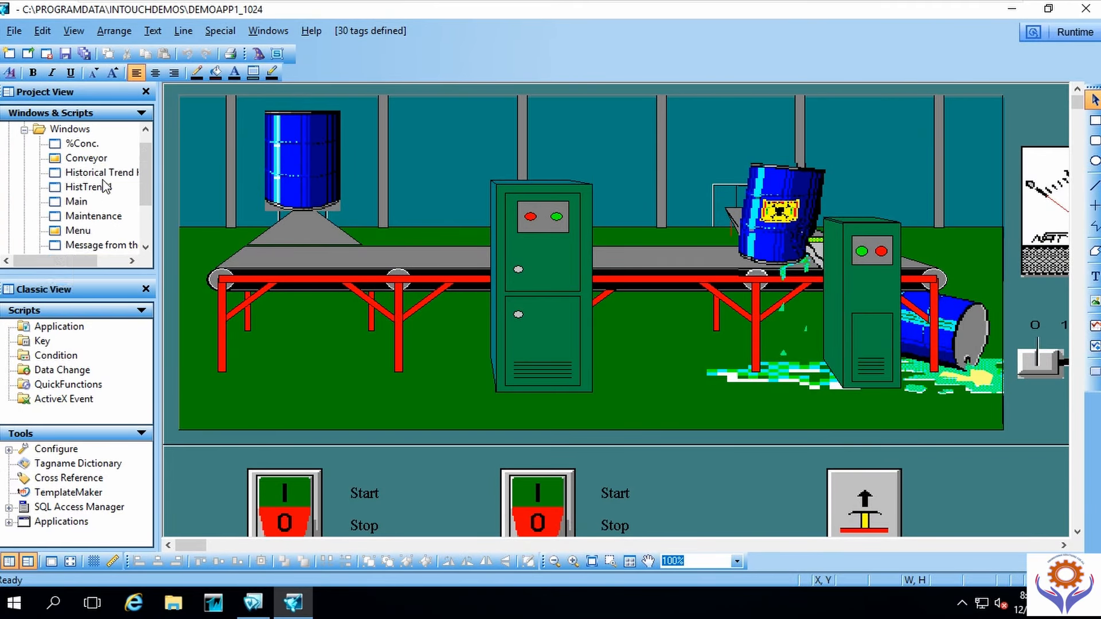
Step: Preview the application's windows and open Pen 4 and Reactor display for editing
mouse_move(80, 148)
mouse_move(79, 193)
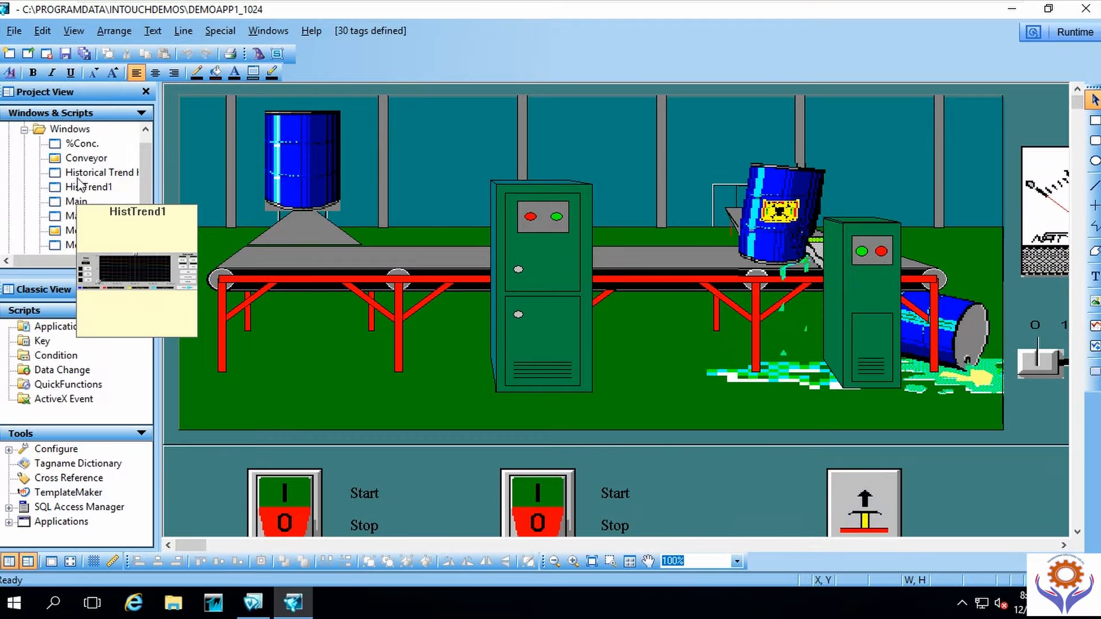
click(81, 162)
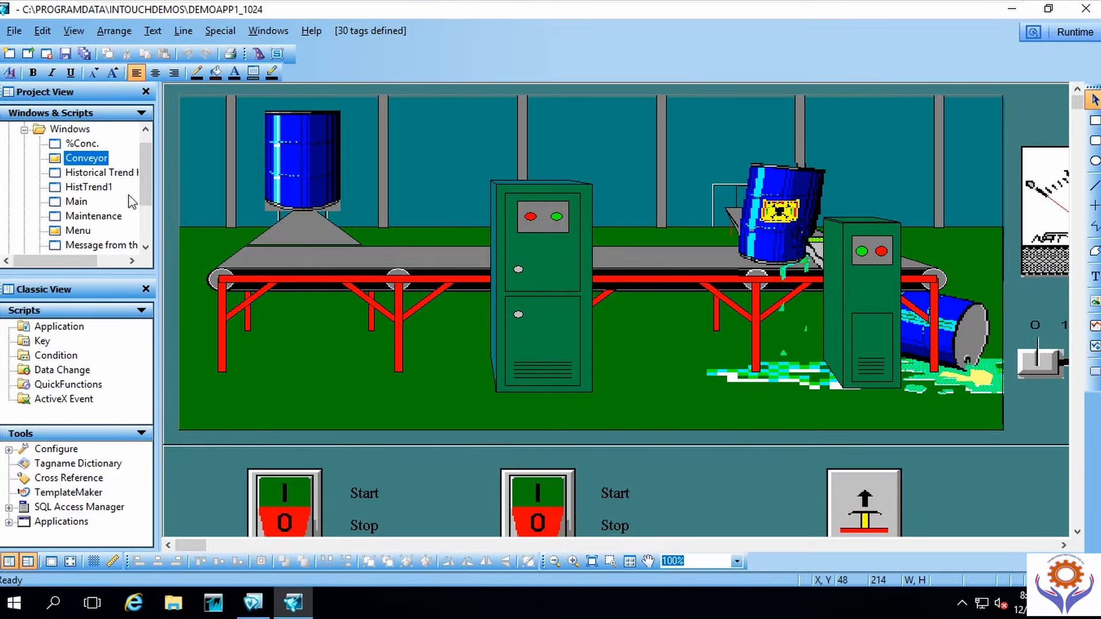
drag(147, 181, 146, 210)
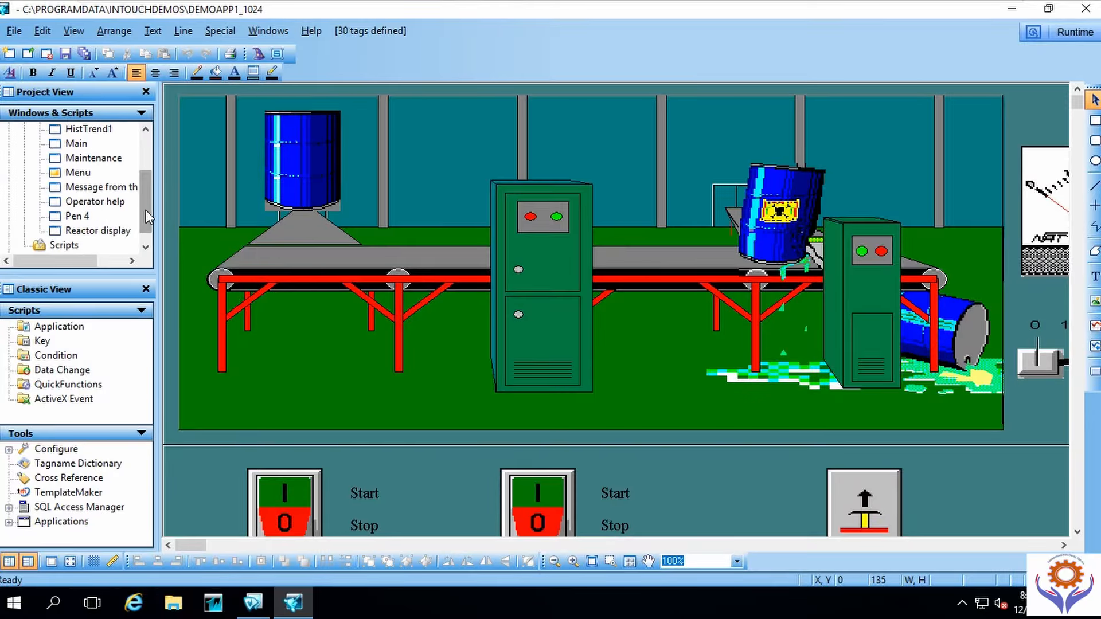
mouse_move(85, 213)
double_click(85, 216)
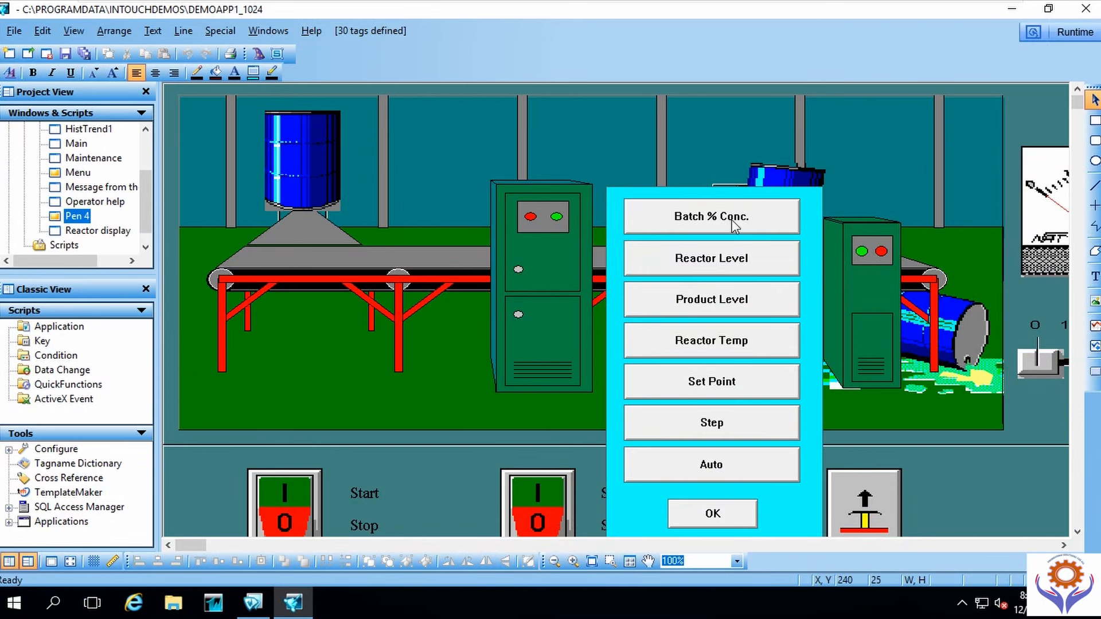
double_click(106, 231)
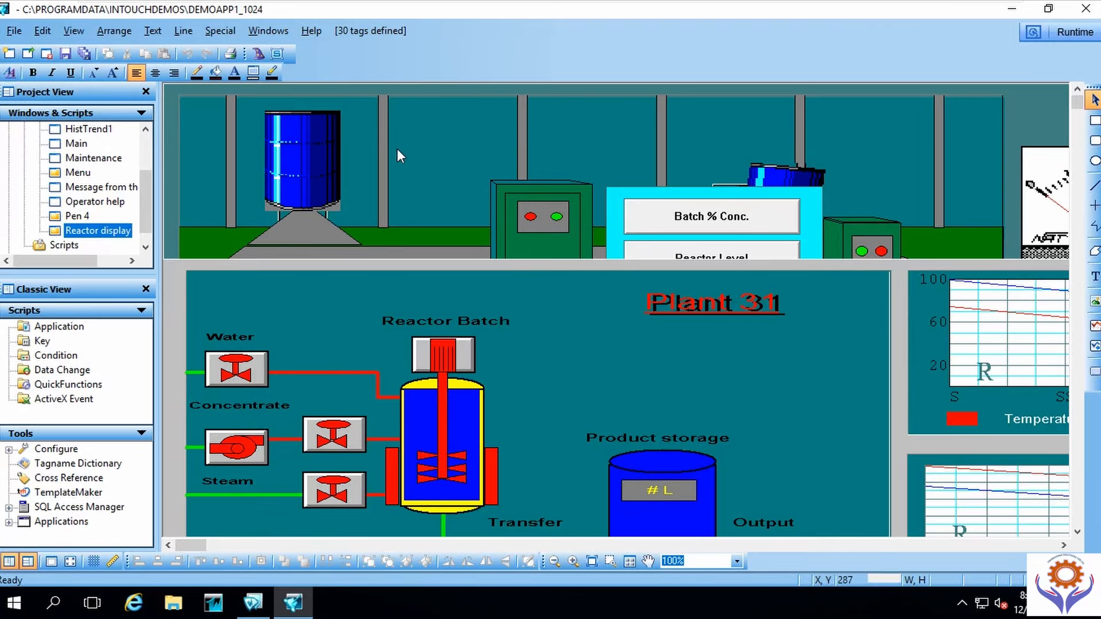
mouse_move(147, 198)
mouse_down()
mouse_move(146, 157)
mouse_move(146, 206)
mouse_up()
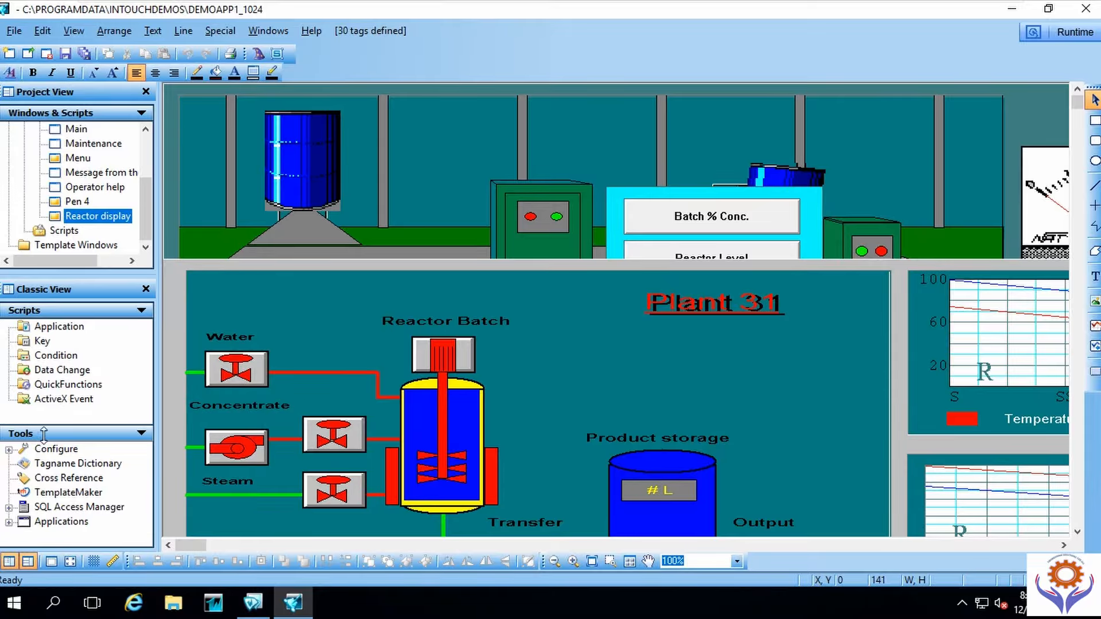
drag(142, 184, 148, 220)
Step: Browse all tags of the Tagname Dictionary in detail and list views, and close it without selecting a tag
double_click(61, 463)
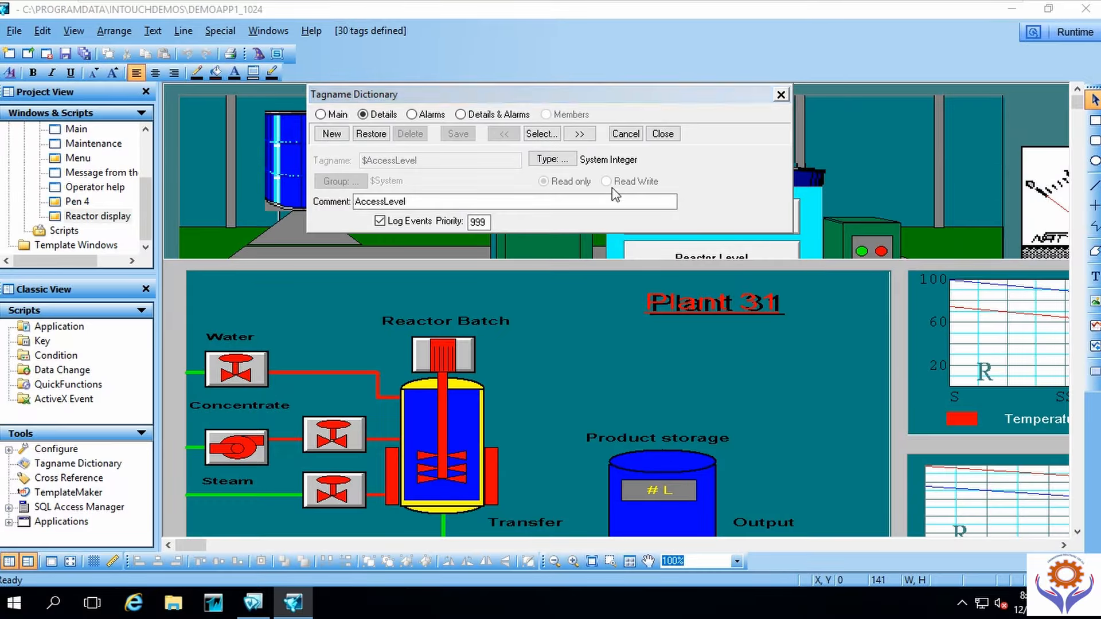
click(542, 134)
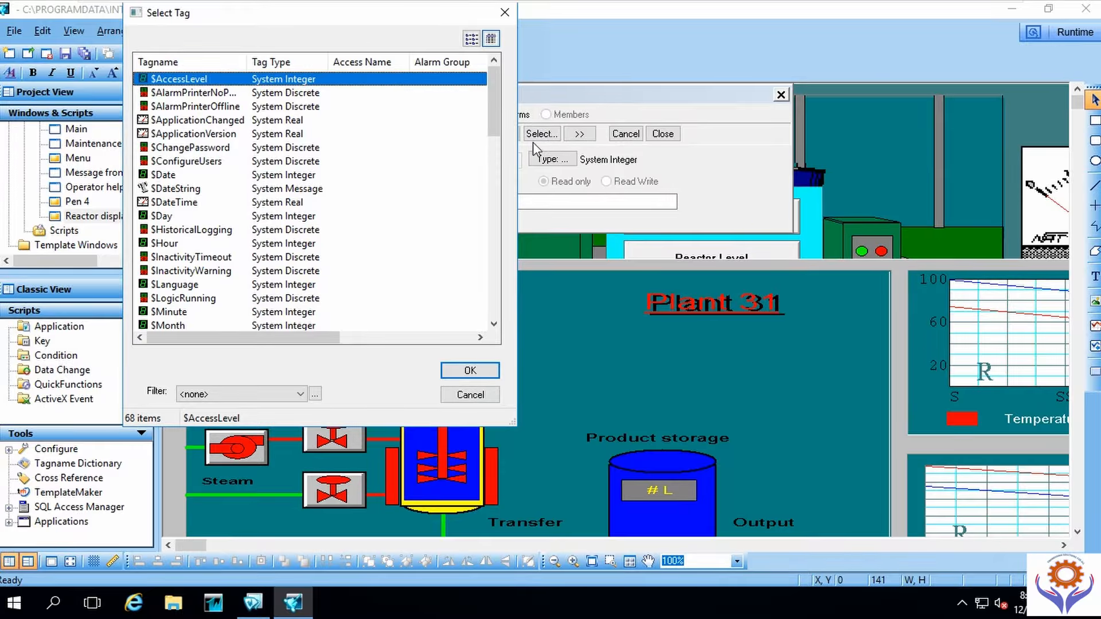
drag(491, 102, 490, 321)
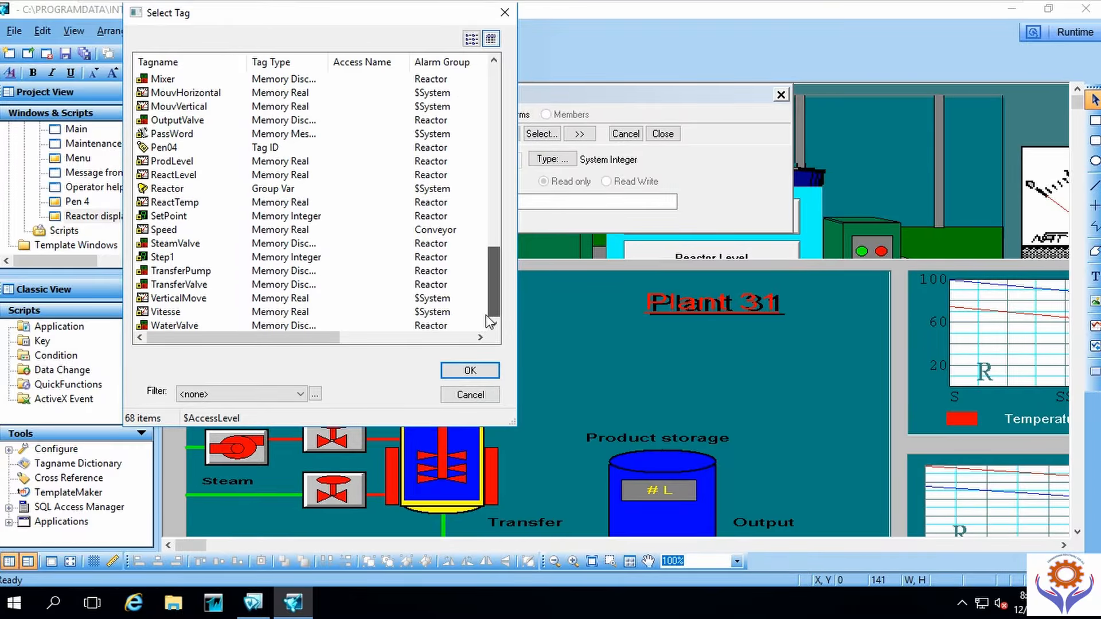
click(471, 39)
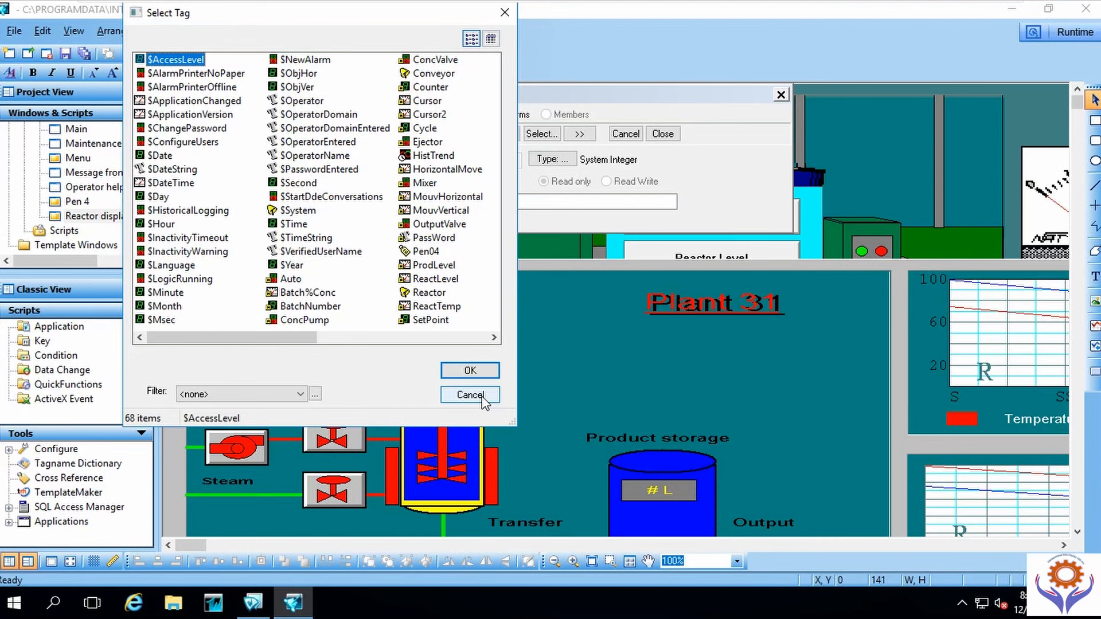
click(466, 395)
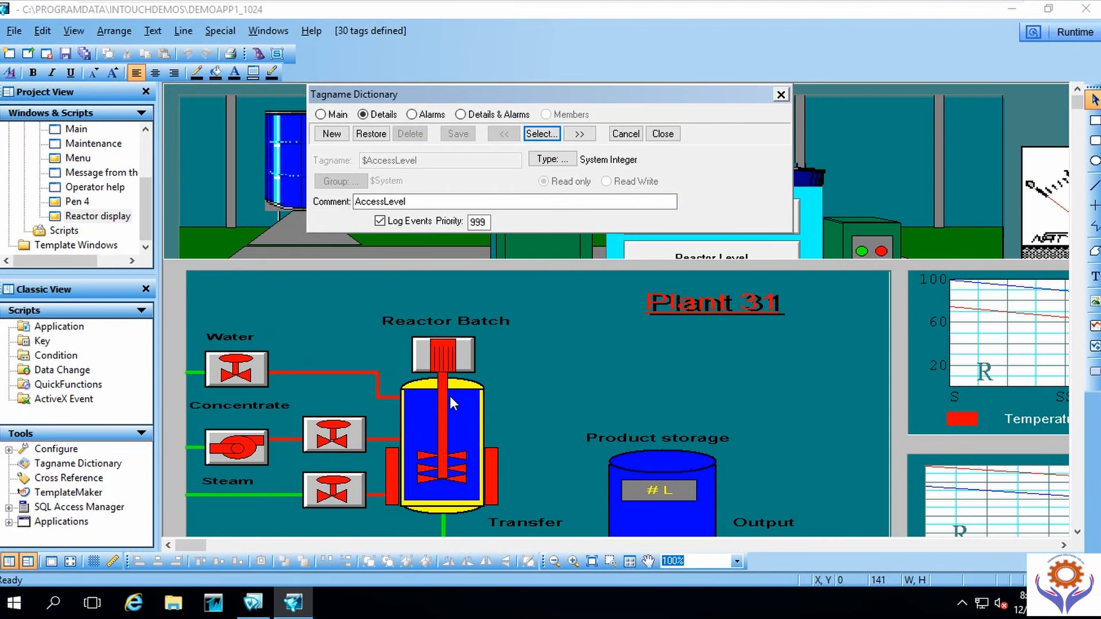
click(10, 450)
click(662, 133)
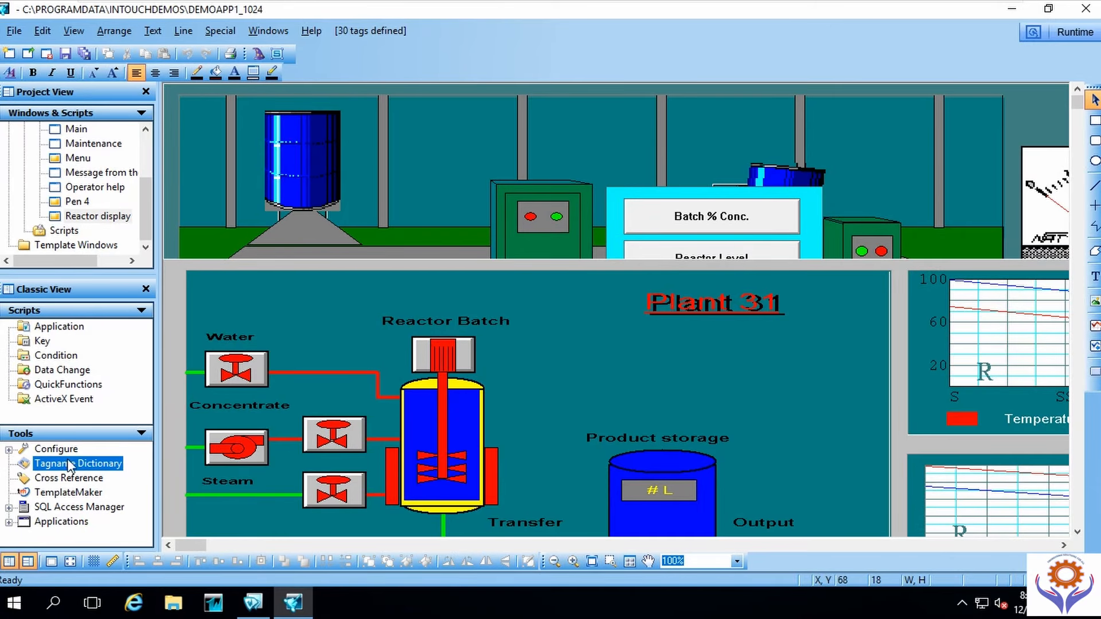
Step: Expand the SQL Access Manager, Applications and Configure tool groups to review their entries
click(10, 508)
drag(147, 483, 147, 507)
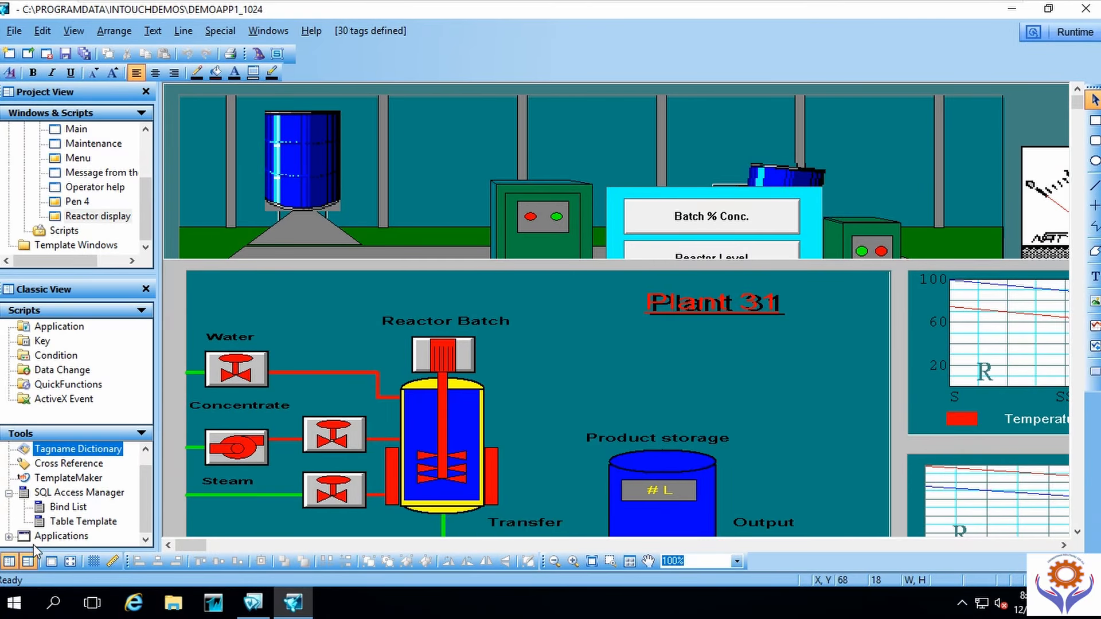
click(9, 537)
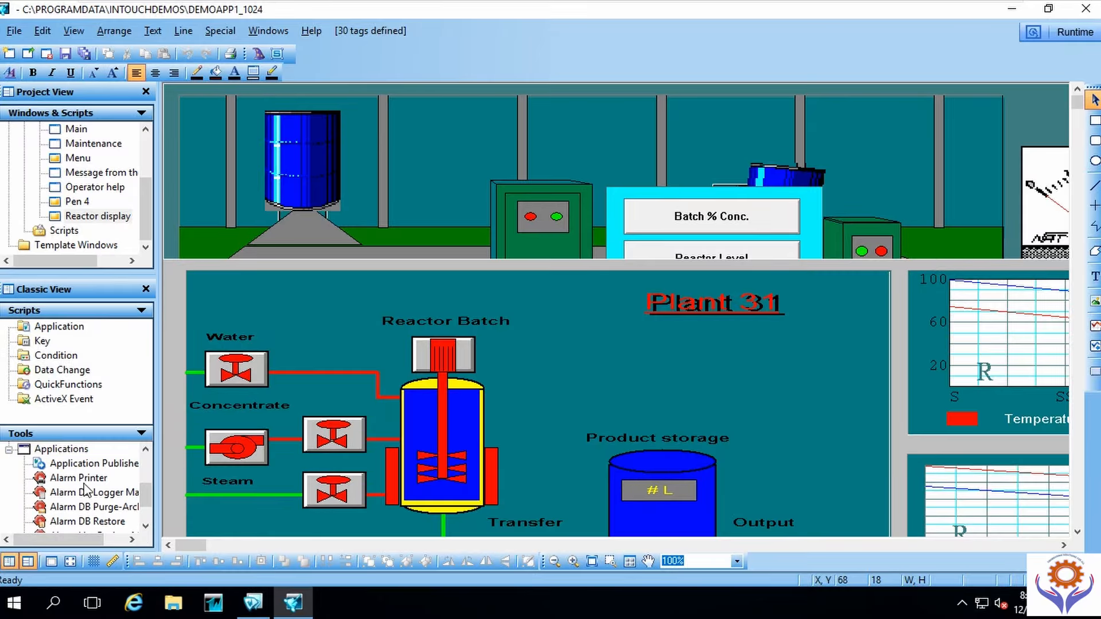
scroll(146, 482, down, 5)
click(39, 462)
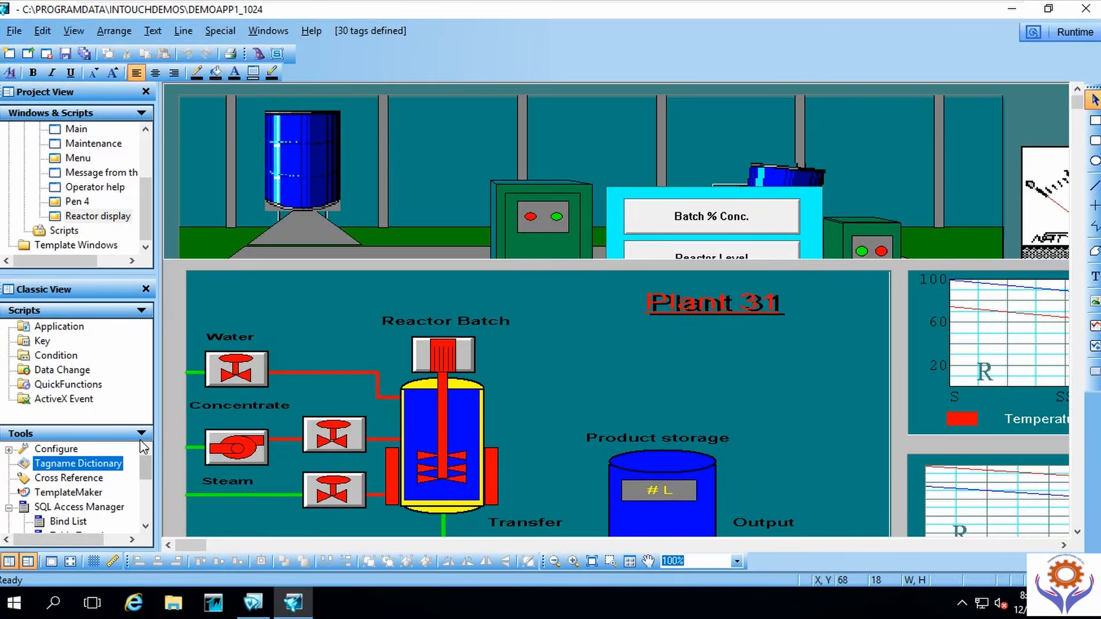
click(10, 449)
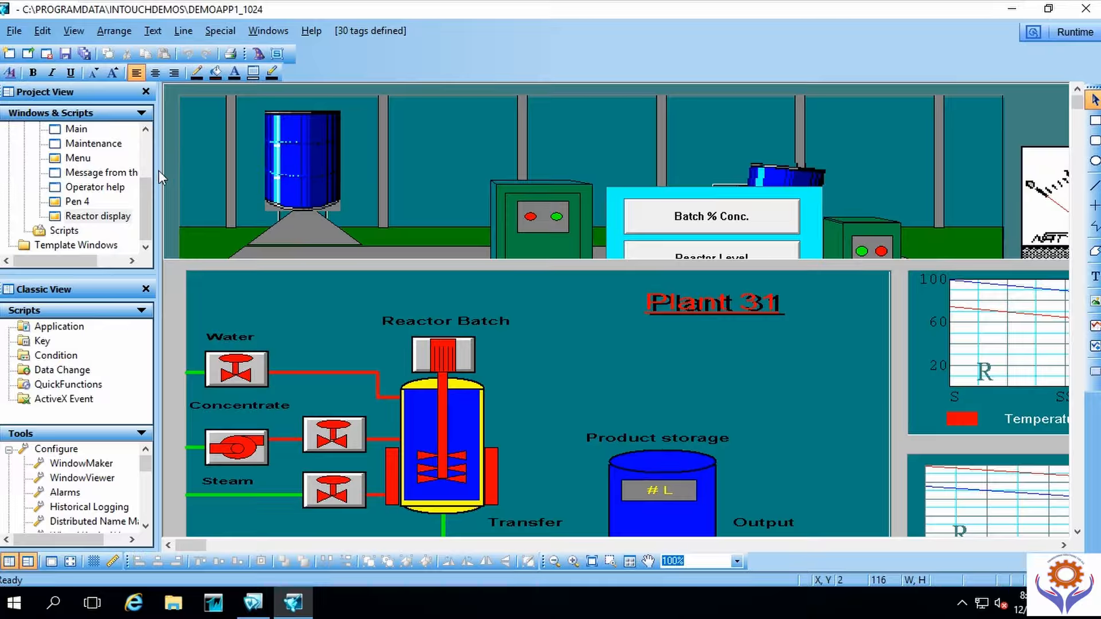
Step: Close WindowMaker, switch to the running WindowViewer and close it as well
click(9, 33)
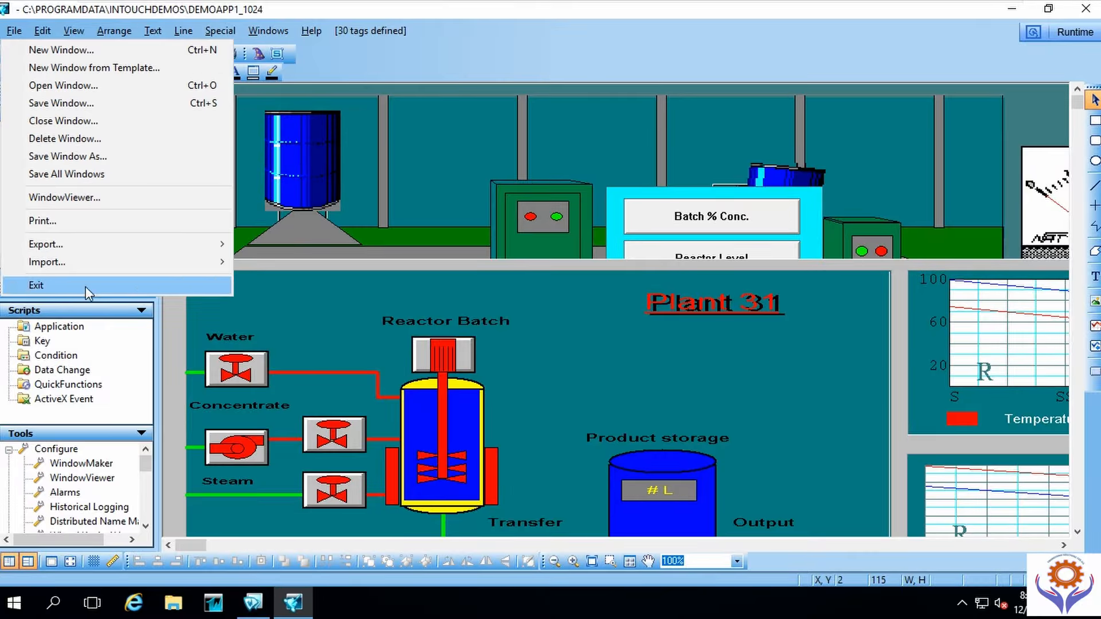
key(Escape)
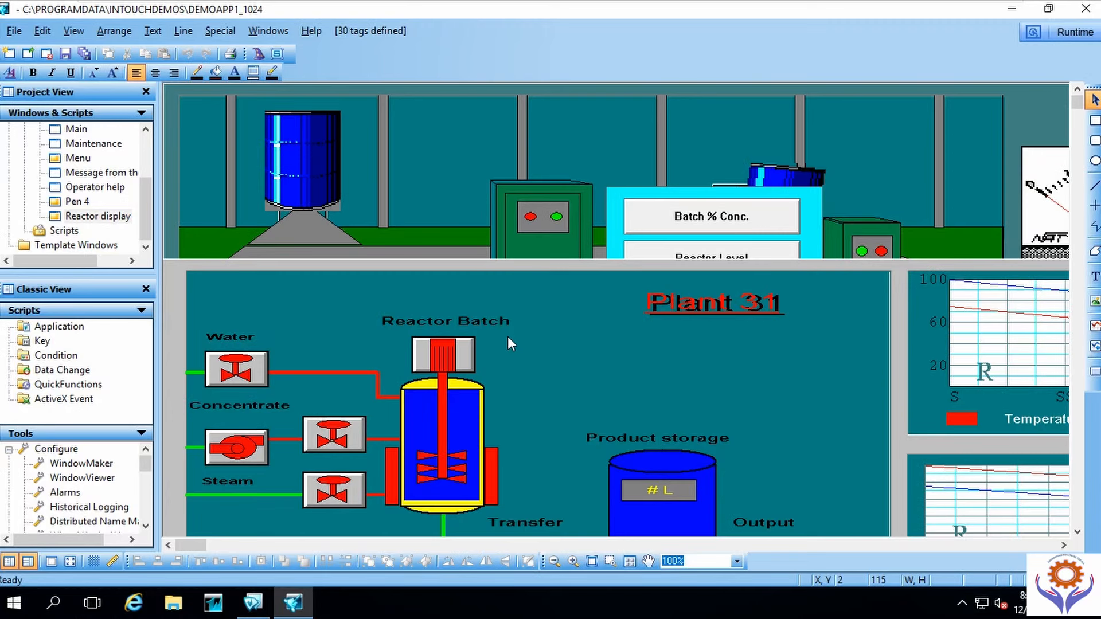
click(1086, 8)
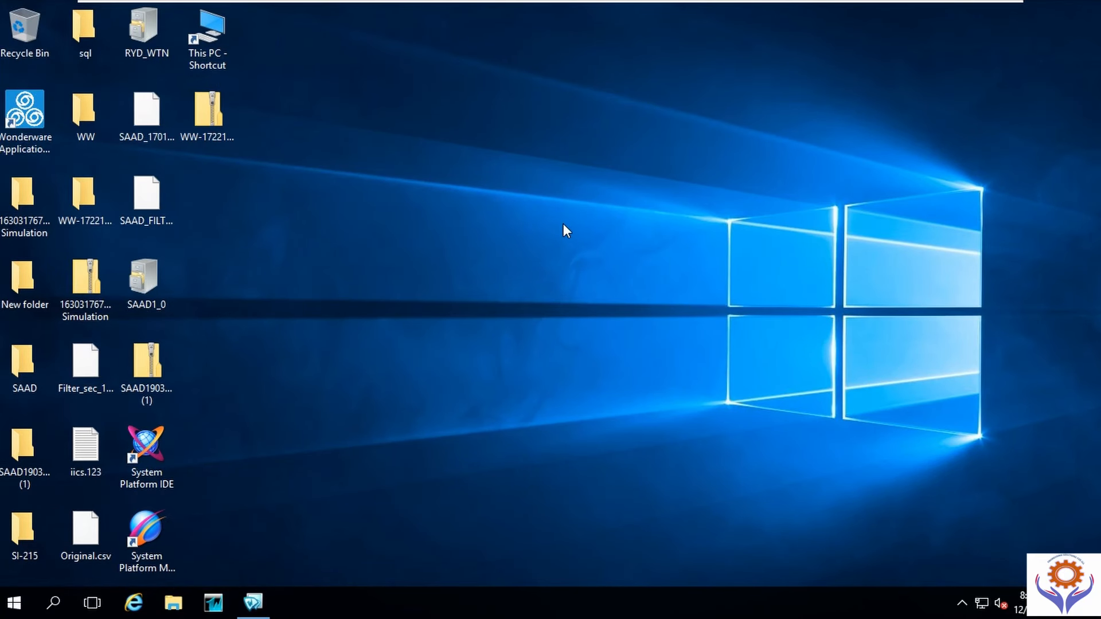
click(263, 601)
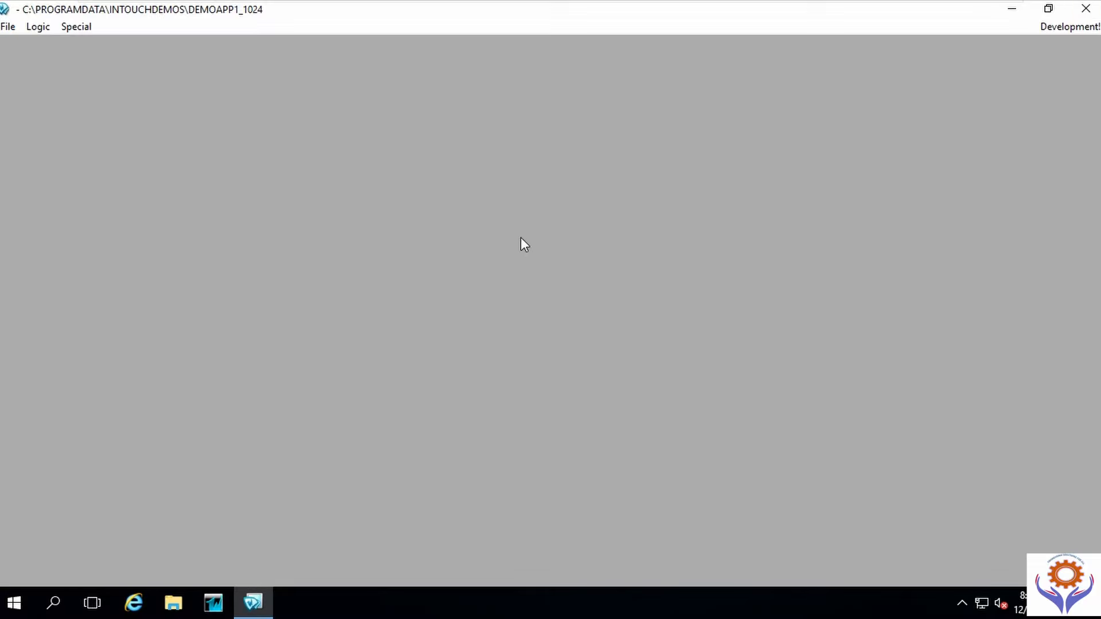
click(1085, 8)
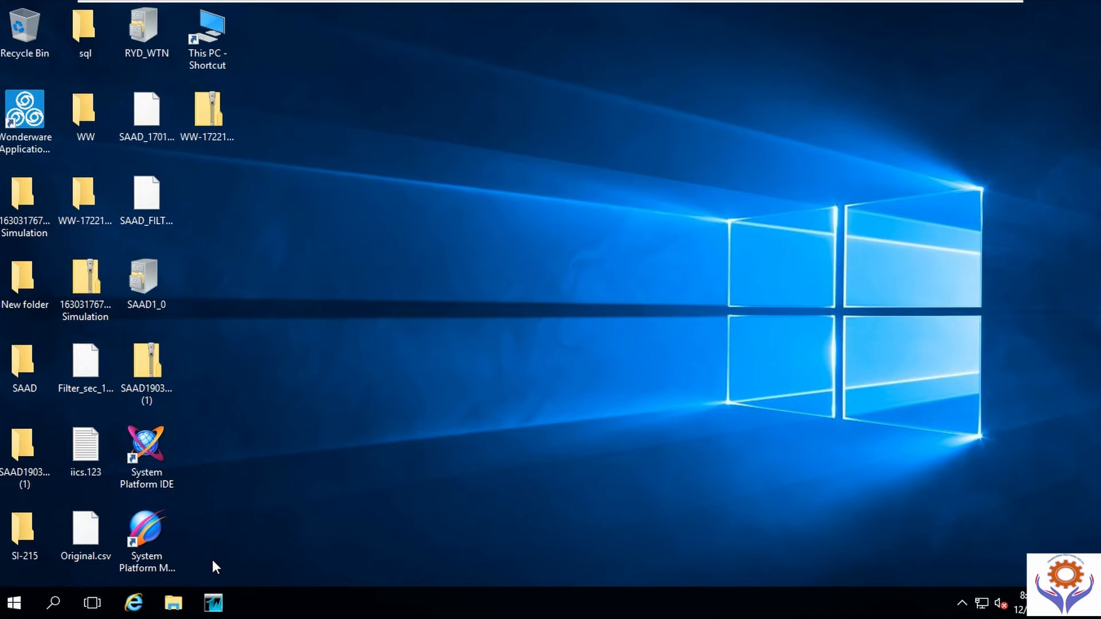
Step: Start InTouch Application Manager again, allowing it to make changes to the device, and show its help options
click(214, 604)
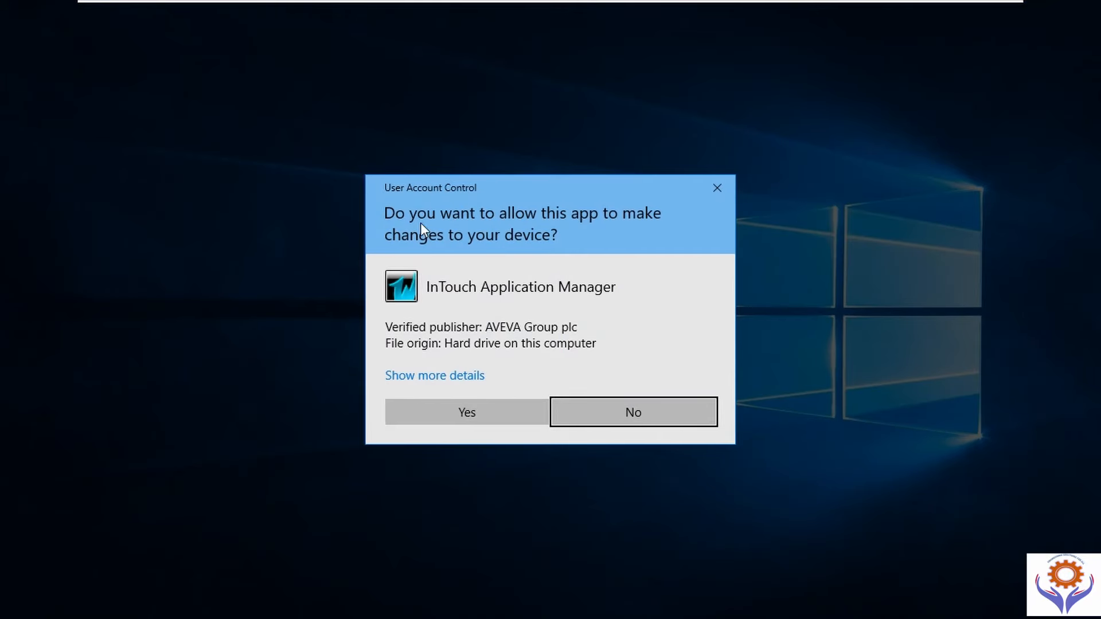
click(480, 412)
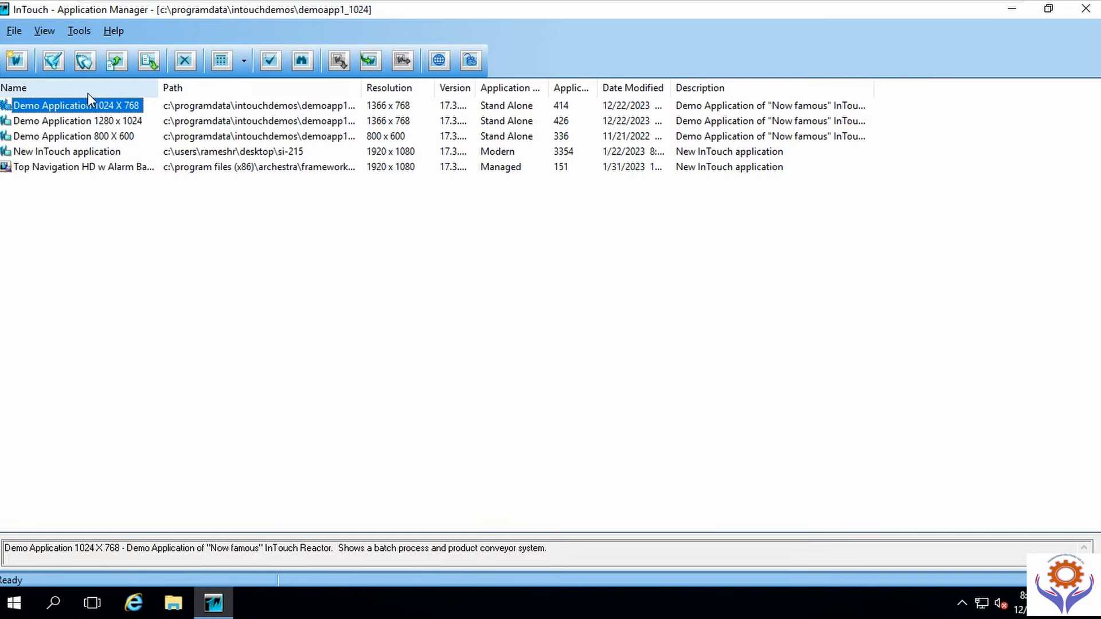
click(115, 32)
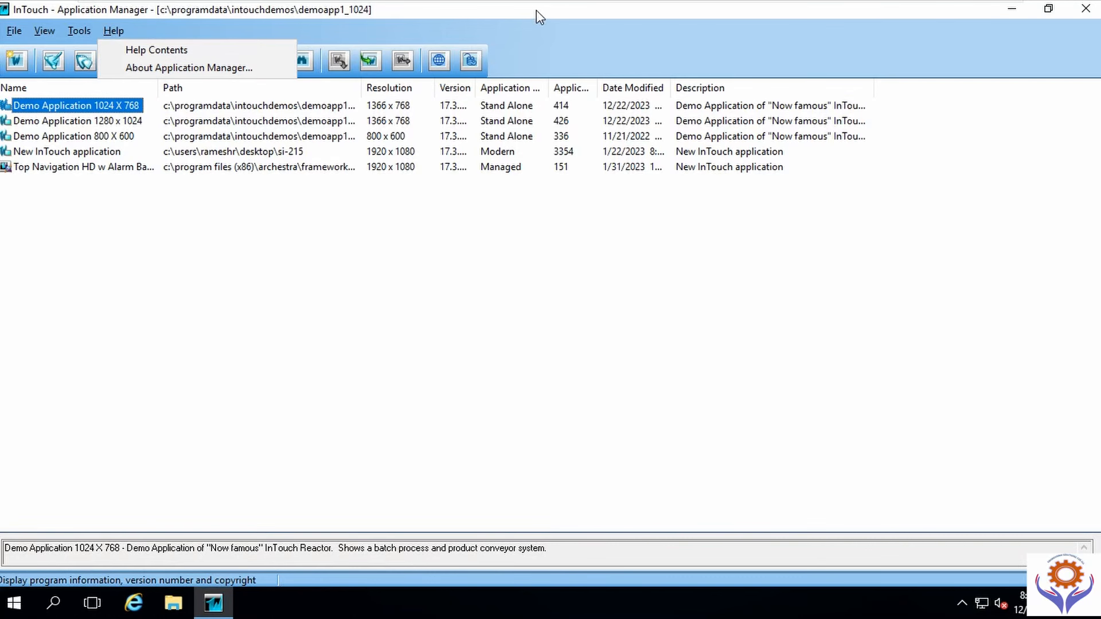
mouse_move(536, 8)
mouse_down()
mouse_move(564, 119)
mouse_move(604, 75)
mouse_move(509, 50)
mouse_move(534, 16)
mouse_up()
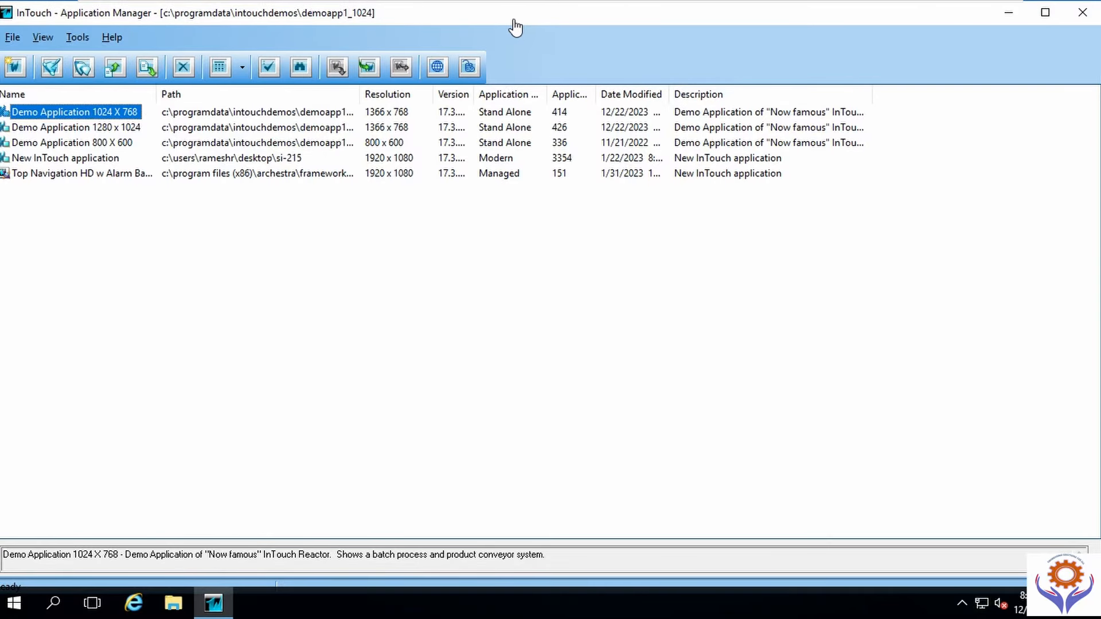
mouse_move(492, 20)
mouse_down()
mouse_move(507, 36)
mouse_move(496, 30)
mouse_up()
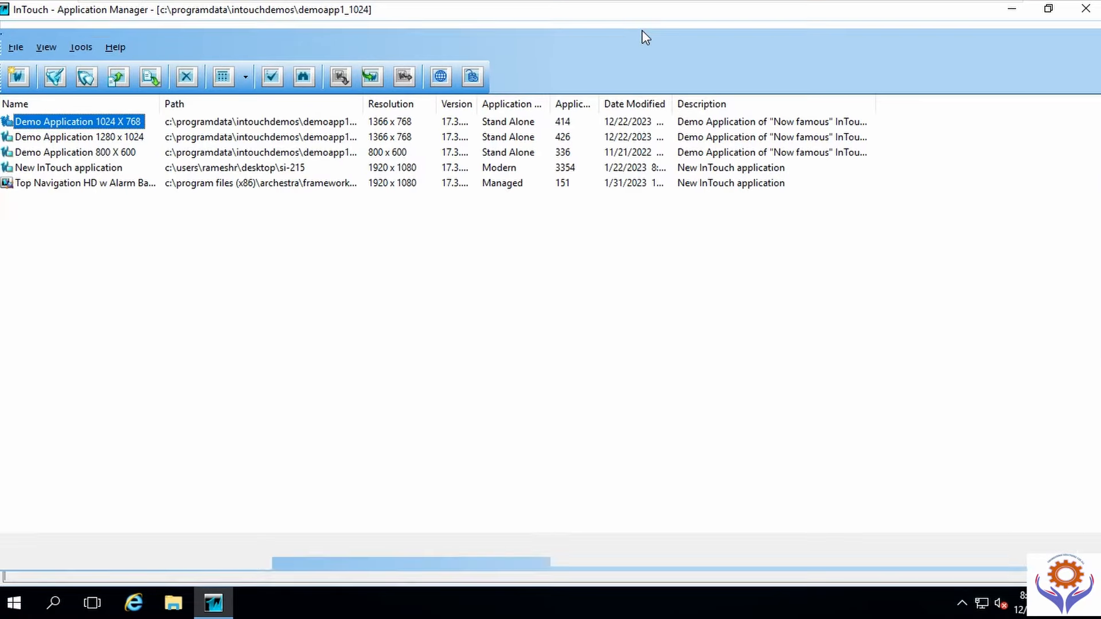
double_click(643, 31)
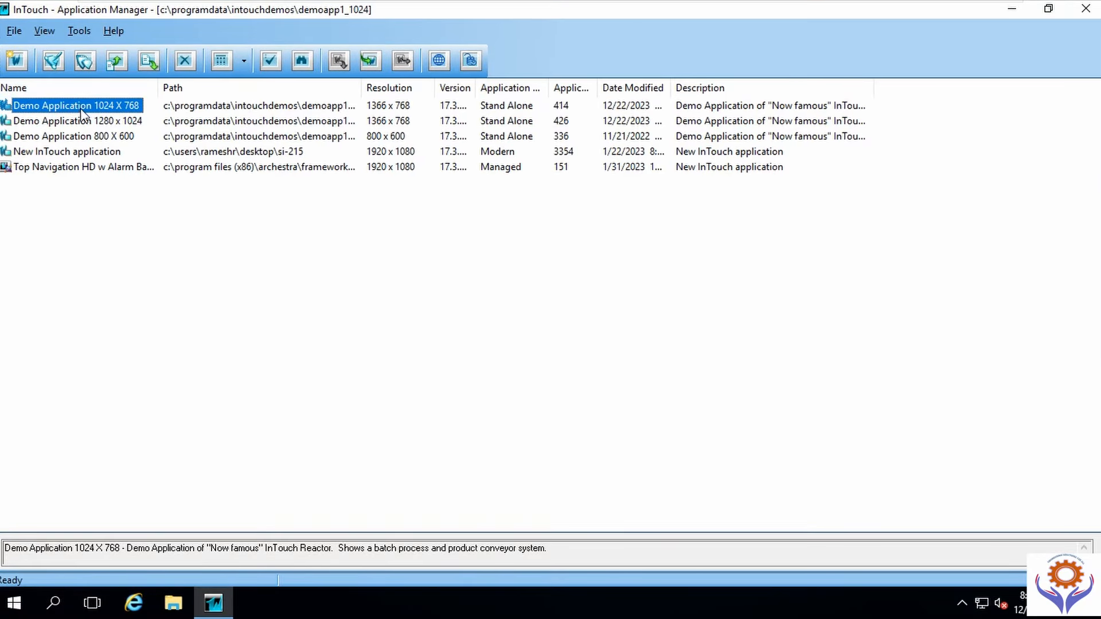
Step: Start creating a new application of type Modern InTouch Application without using an application template
click(14, 30)
click(30, 50)
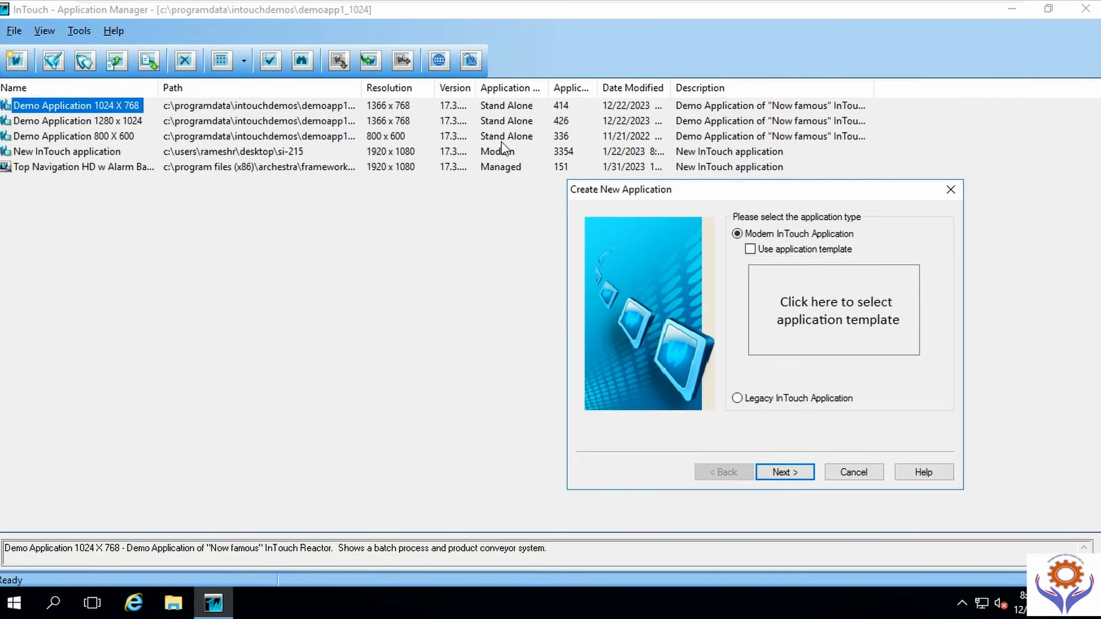
drag(801, 194, 501, 96)
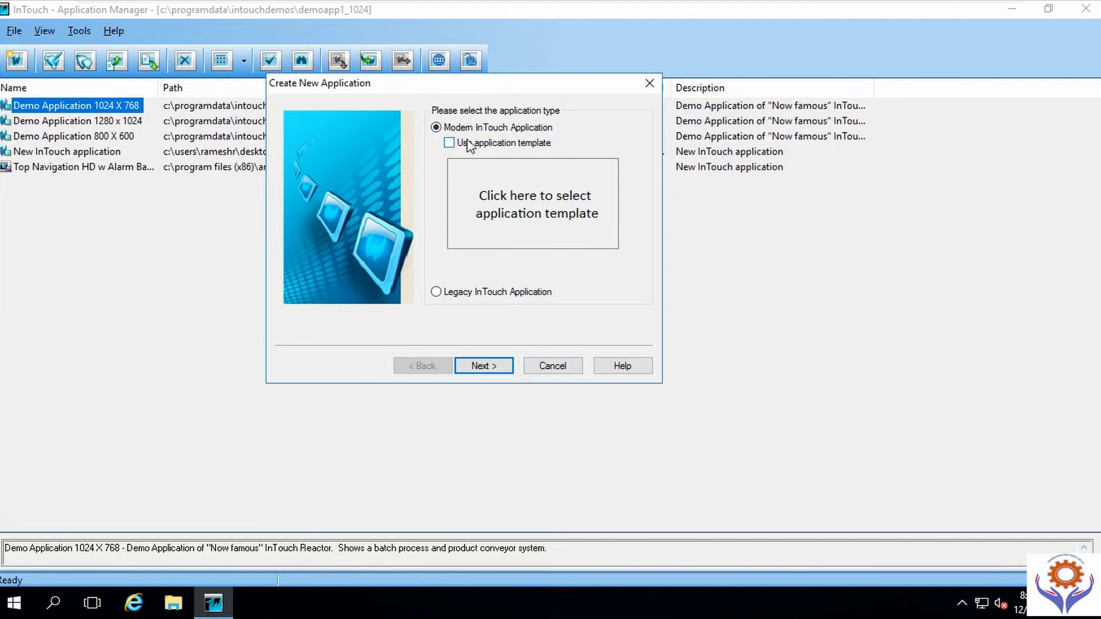
click(449, 144)
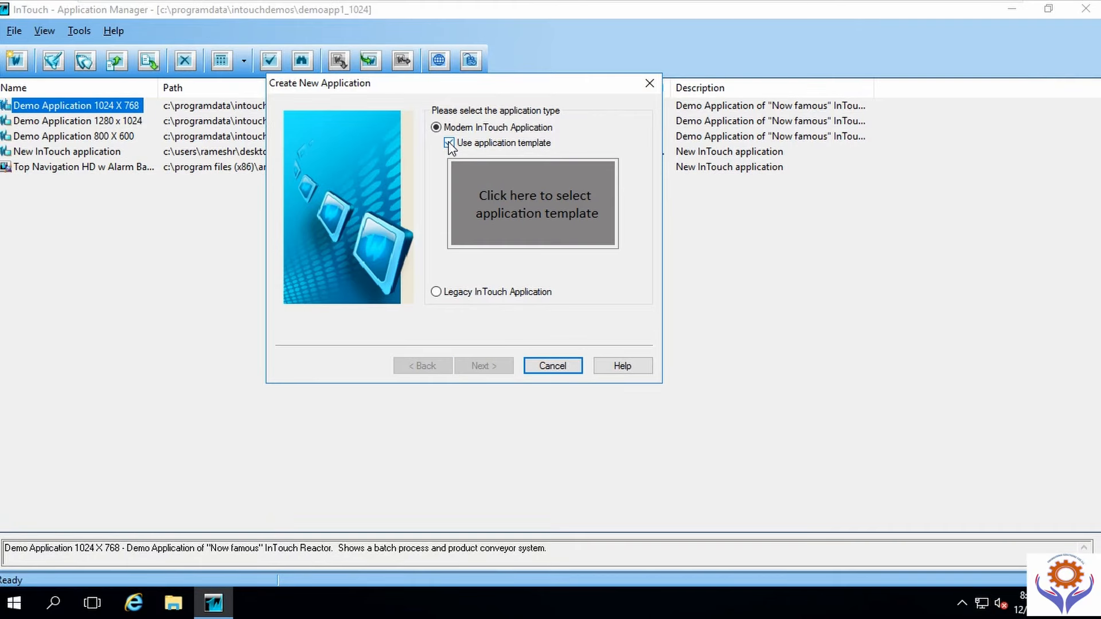
click(449, 144)
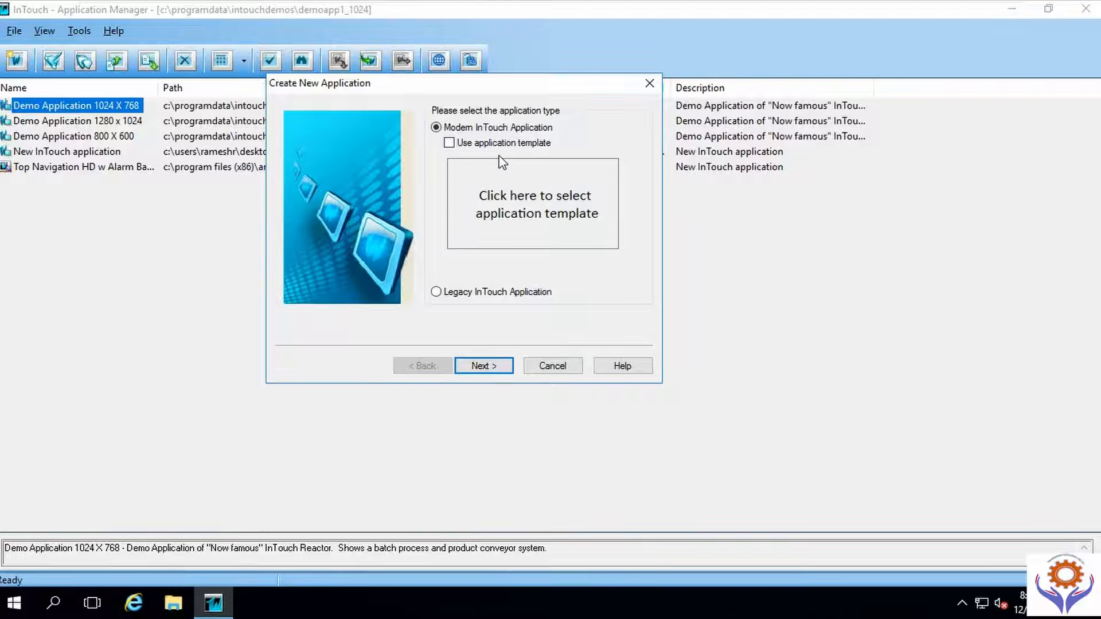
click(483, 366)
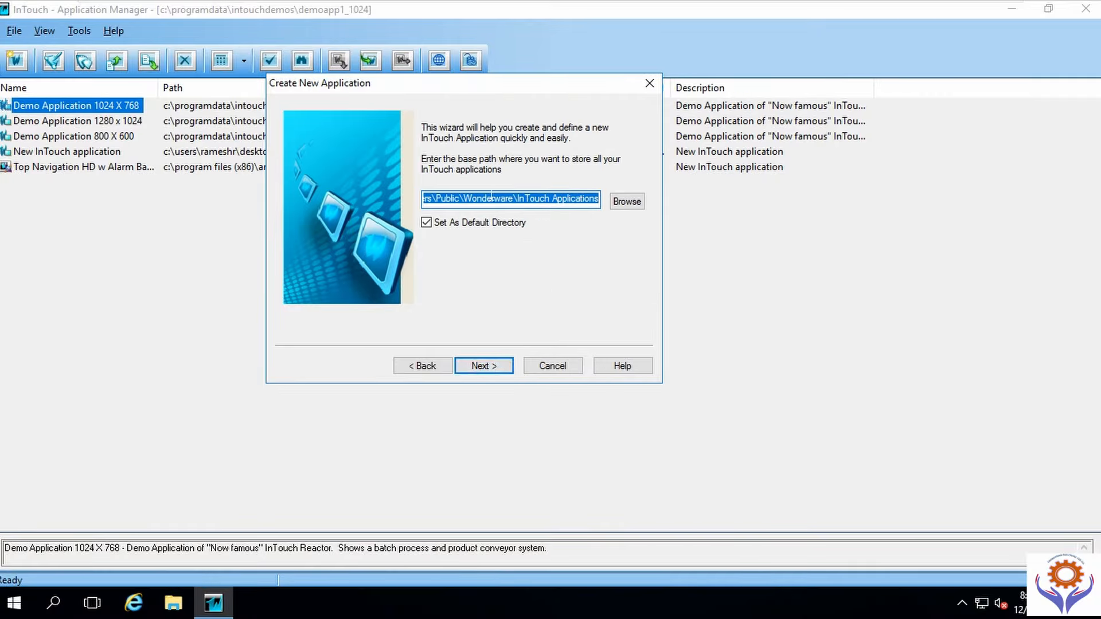
Step: Browse the base path folders without changing the location, and accept the InTouch Applications path as the default directory
drag(442, 197, 591, 198)
click(620, 202)
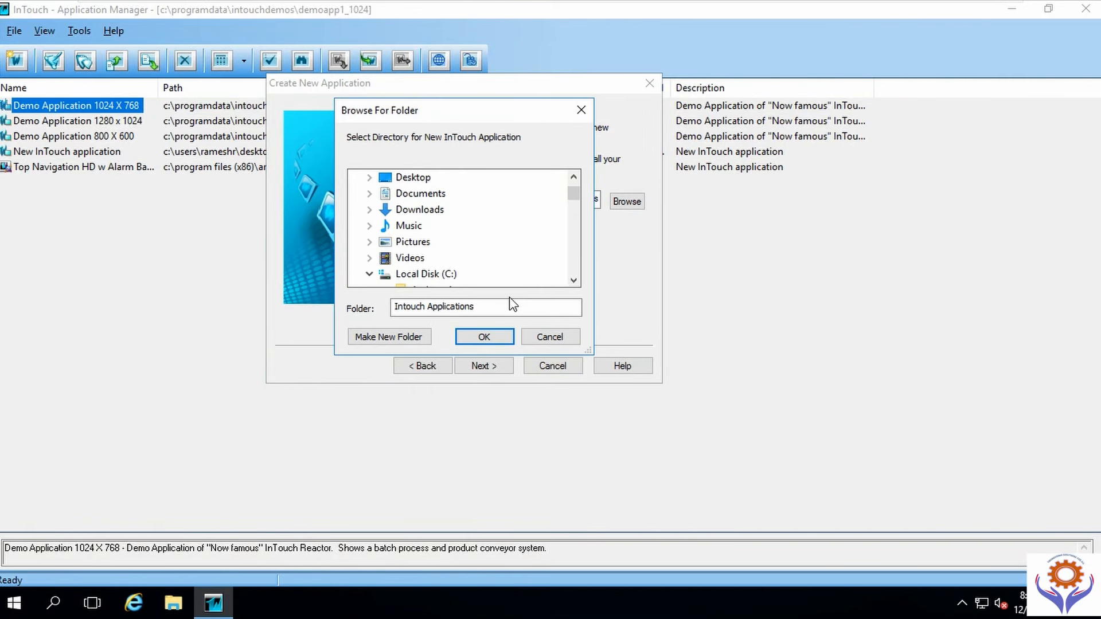
click(548, 337)
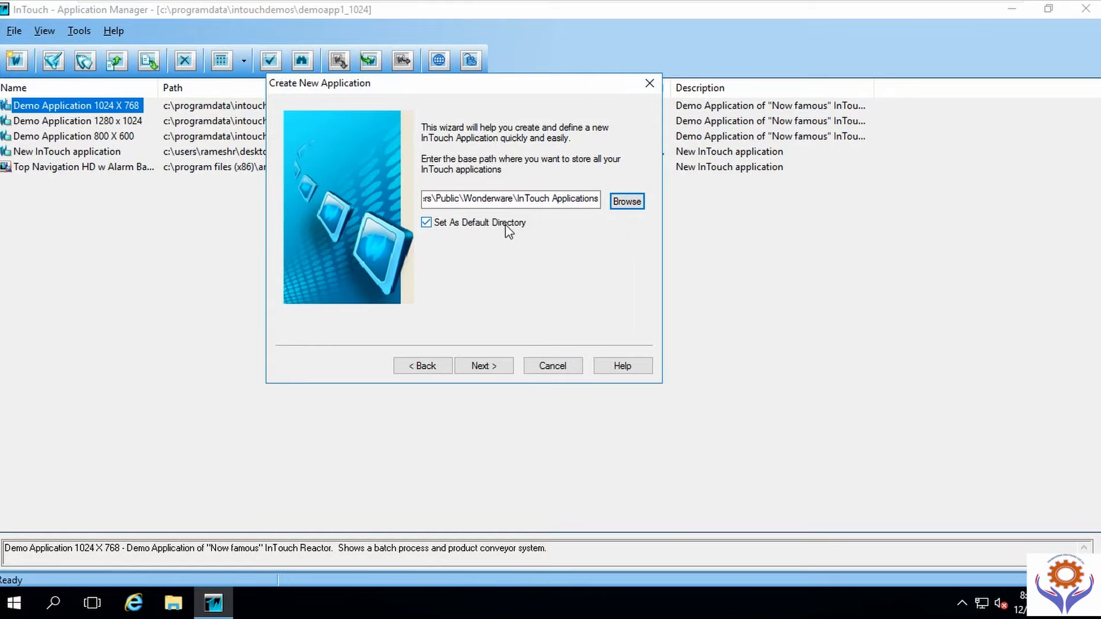
click(481, 370)
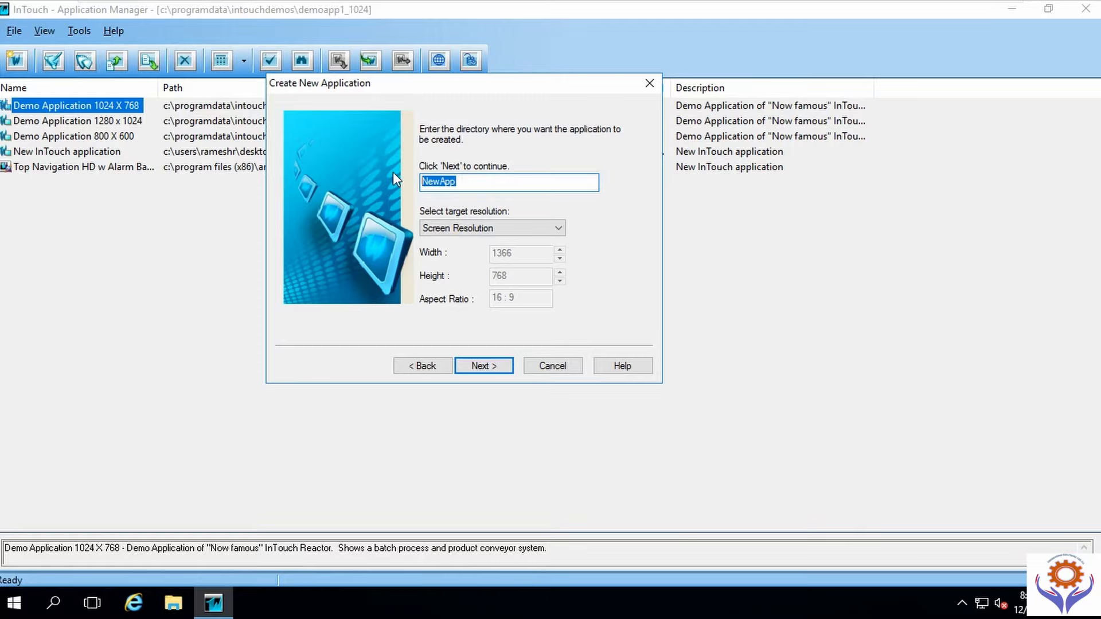
Step: Set the application directory to DEMO, review the target resolutions and keep Screen Resolution
text(DEMO)
click(560, 232)
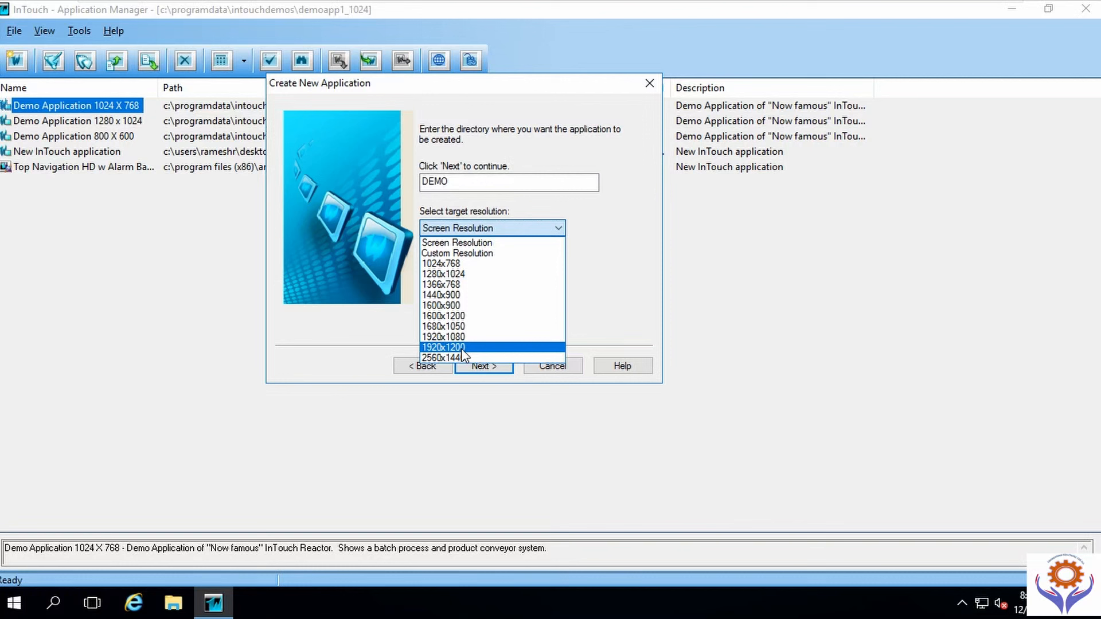
click(634, 224)
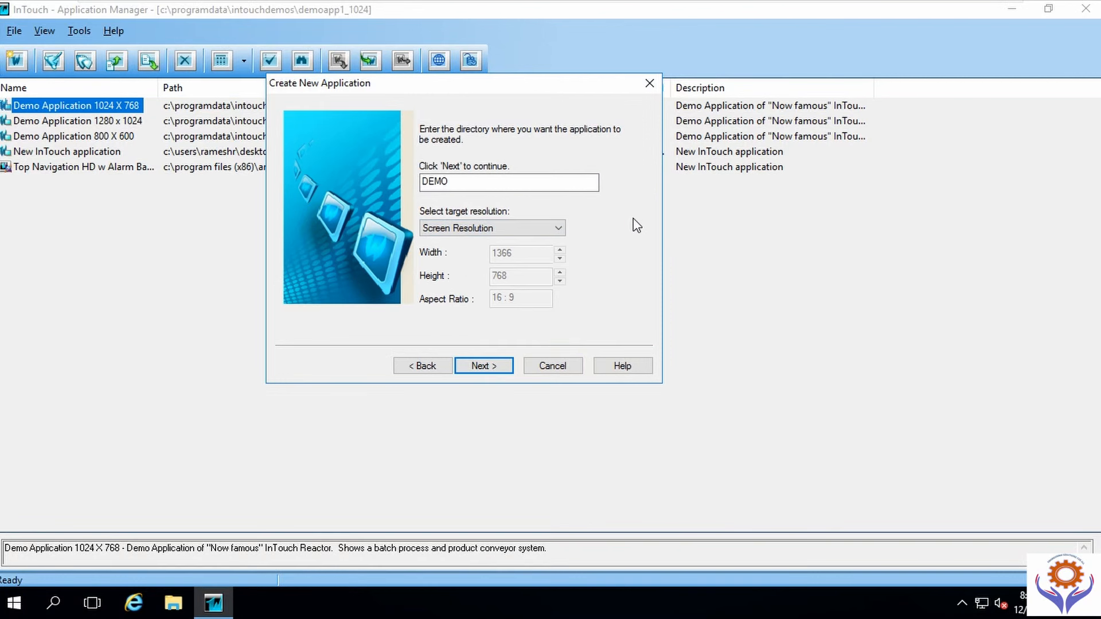
click(494, 365)
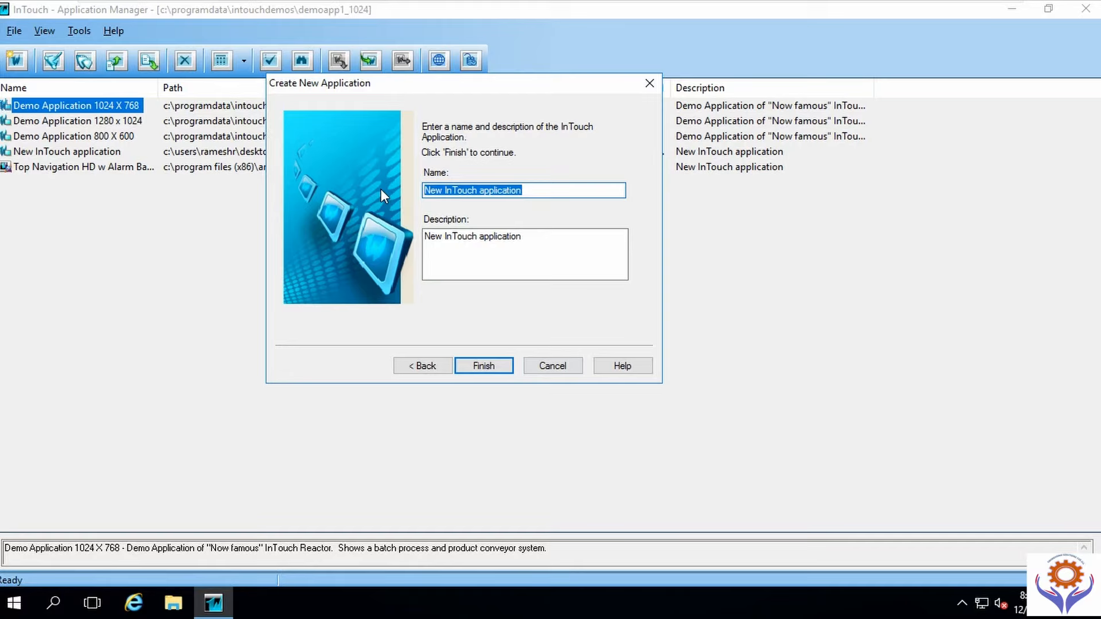
Step: Name the new application Demo, enter "Demo for Youtube" as its description, and finish the creation wizard
text(Demo)
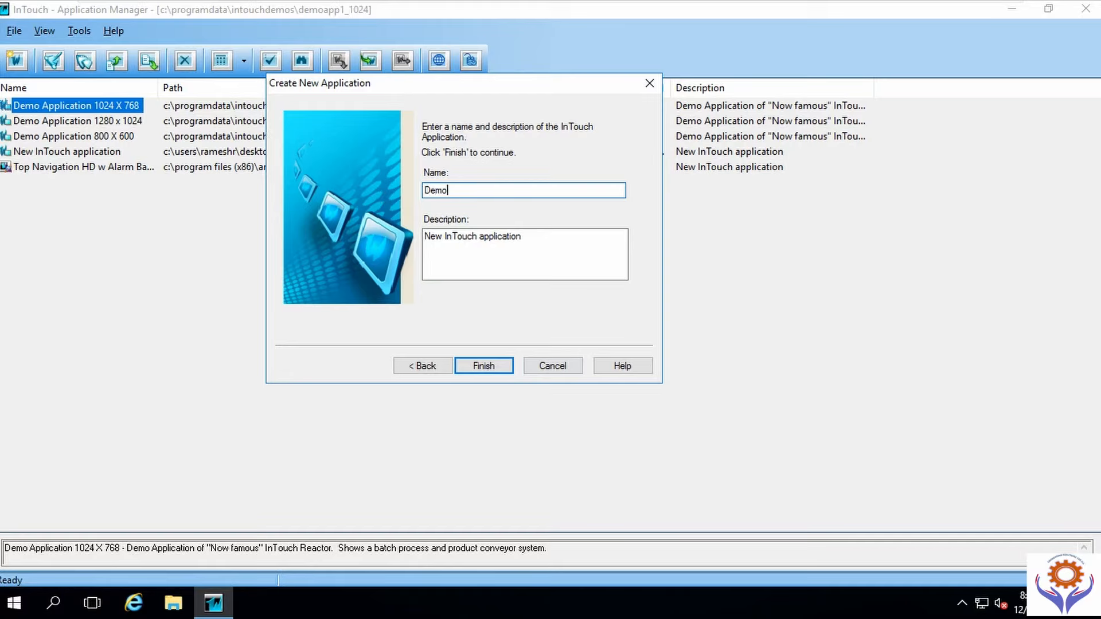
text( for Youtube)
key(Tab)
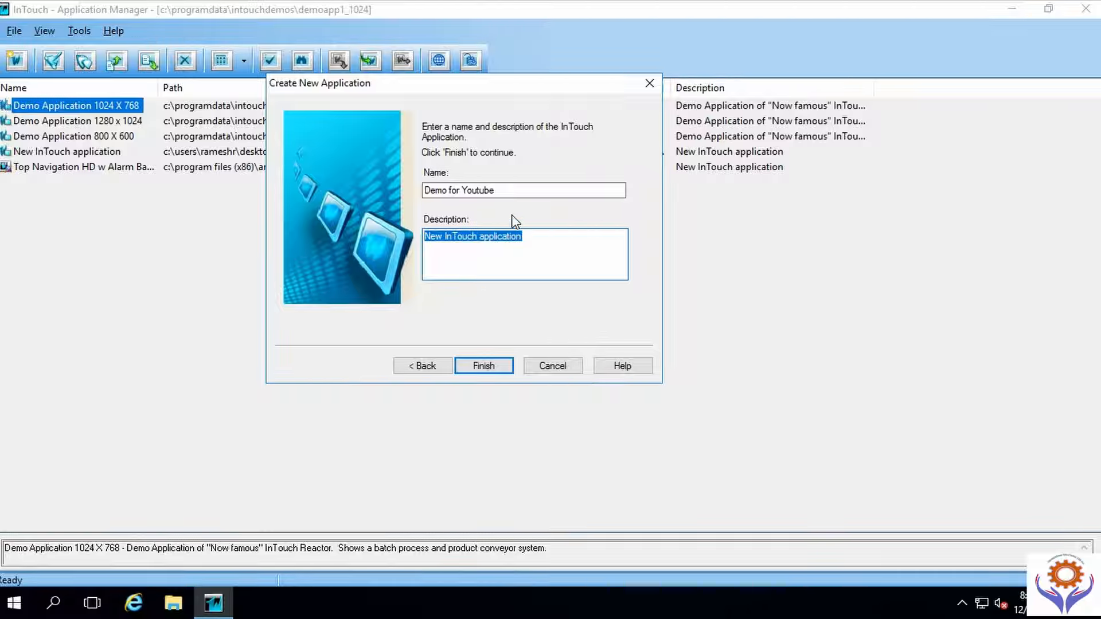
drag(497, 189, 449, 190)
key(ctrl+c)
key(BackSpace)
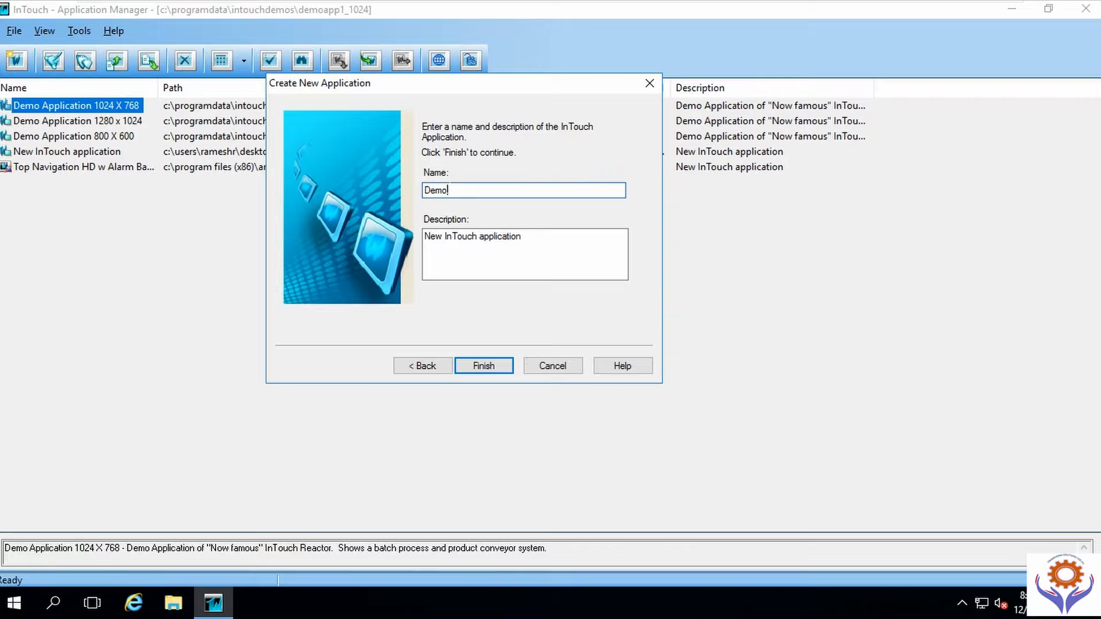
key(Tab)
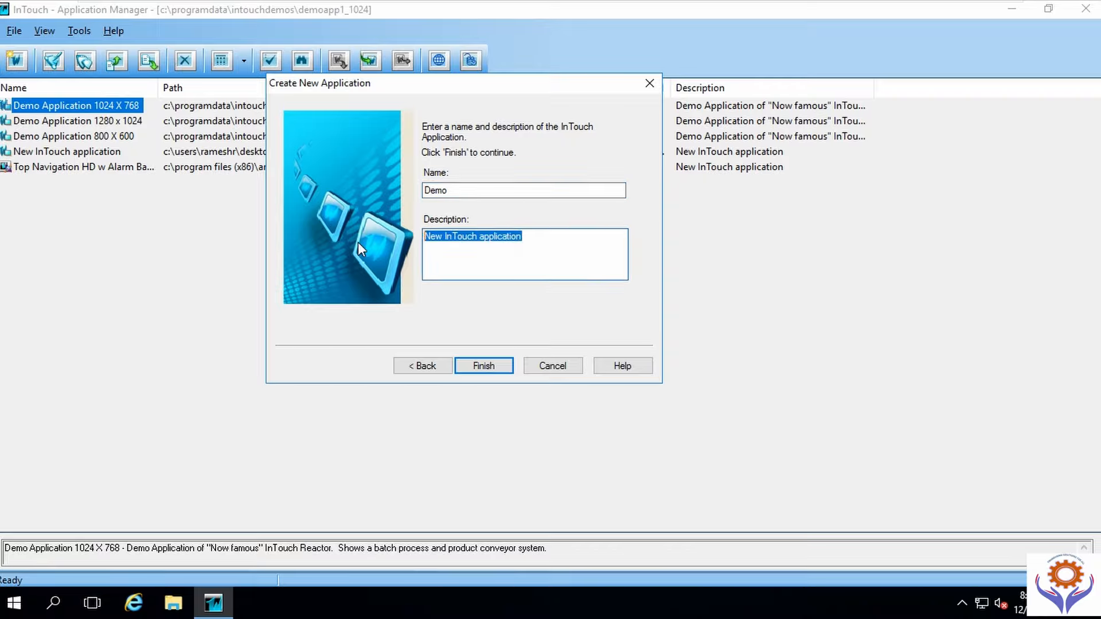
key(ctrl+v)
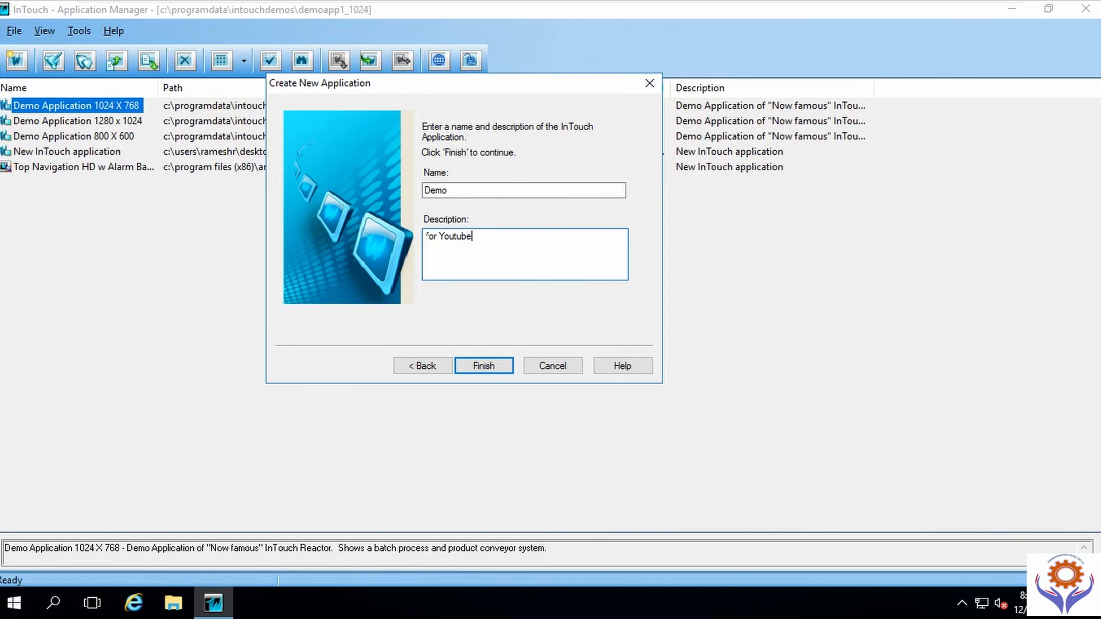
text(Demo)
click(505, 366)
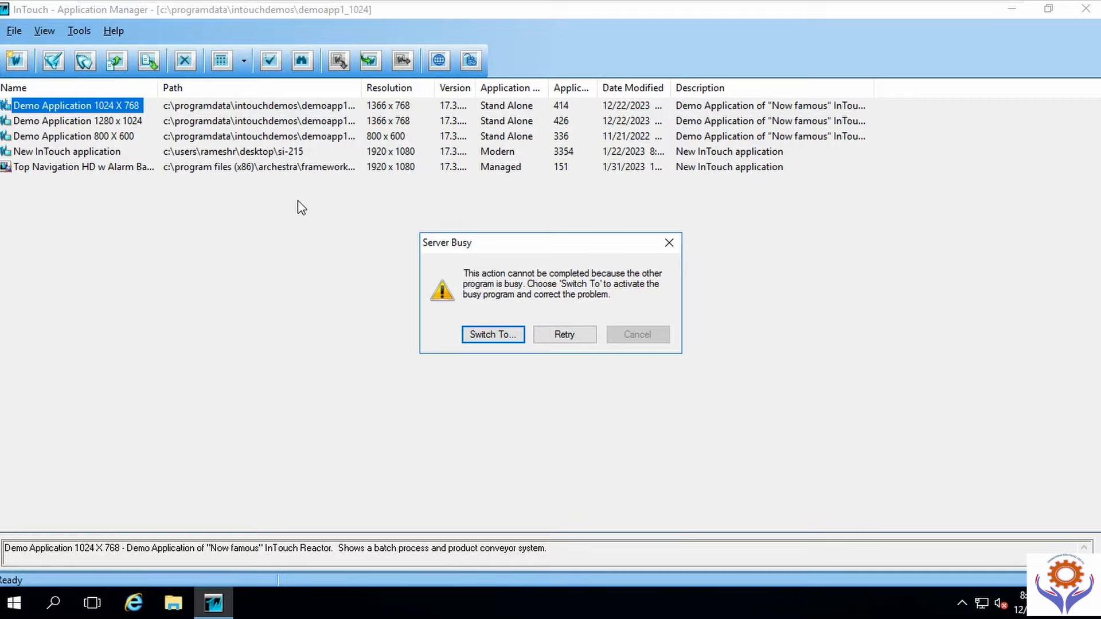
Step: Retry the busy server action, follow the application creation in its detailed progress log, and close it when complete
click(548, 337)
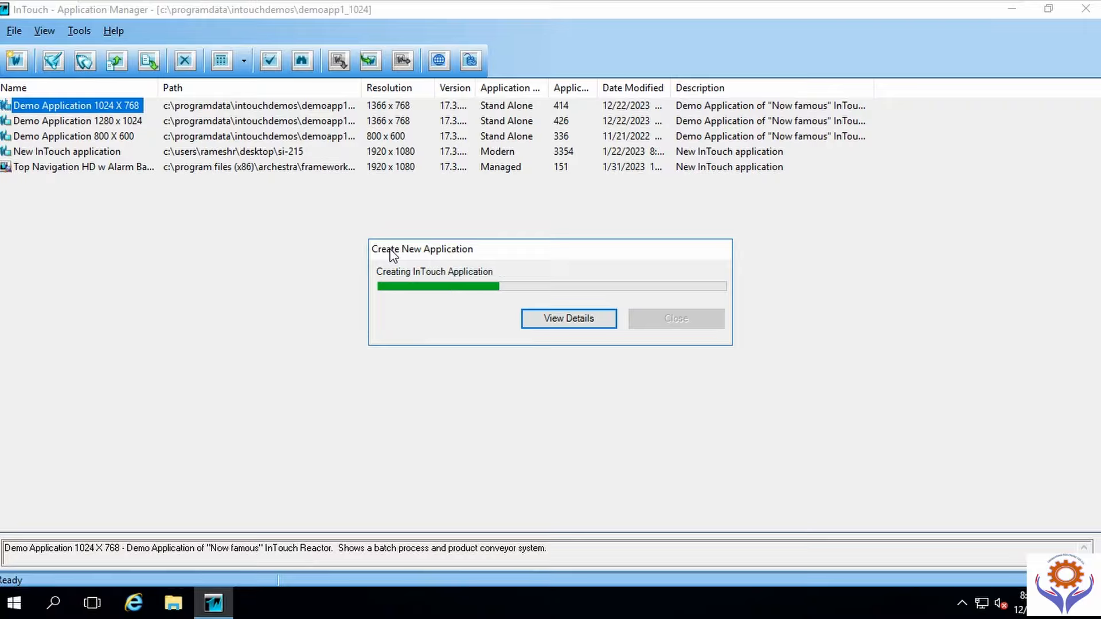
click(566, 319)
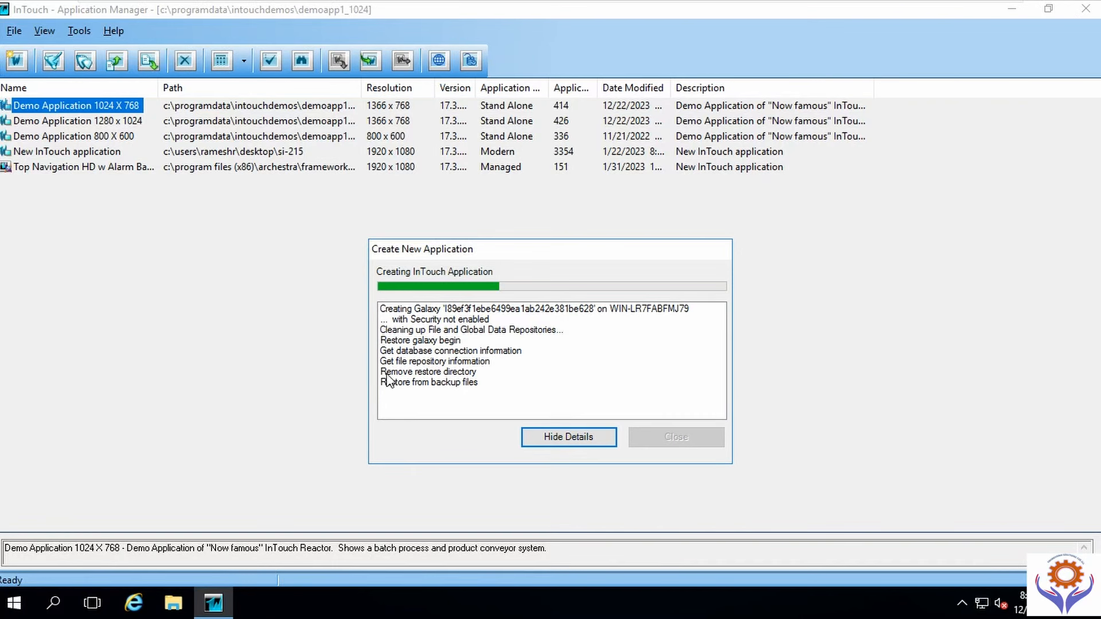
click(576, 448)
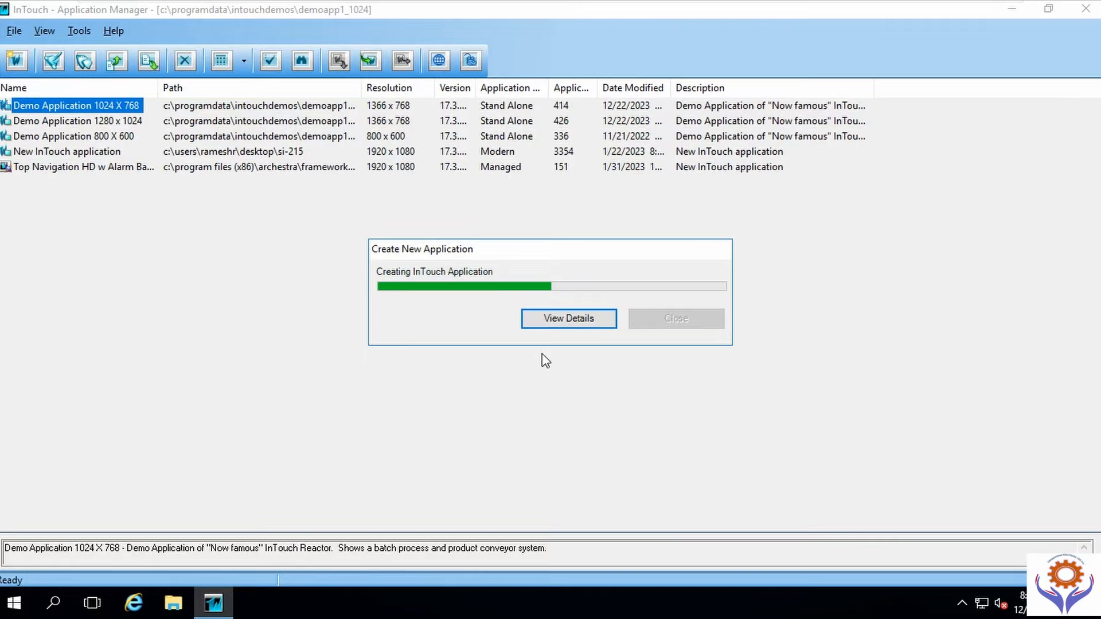
click(558, 321)
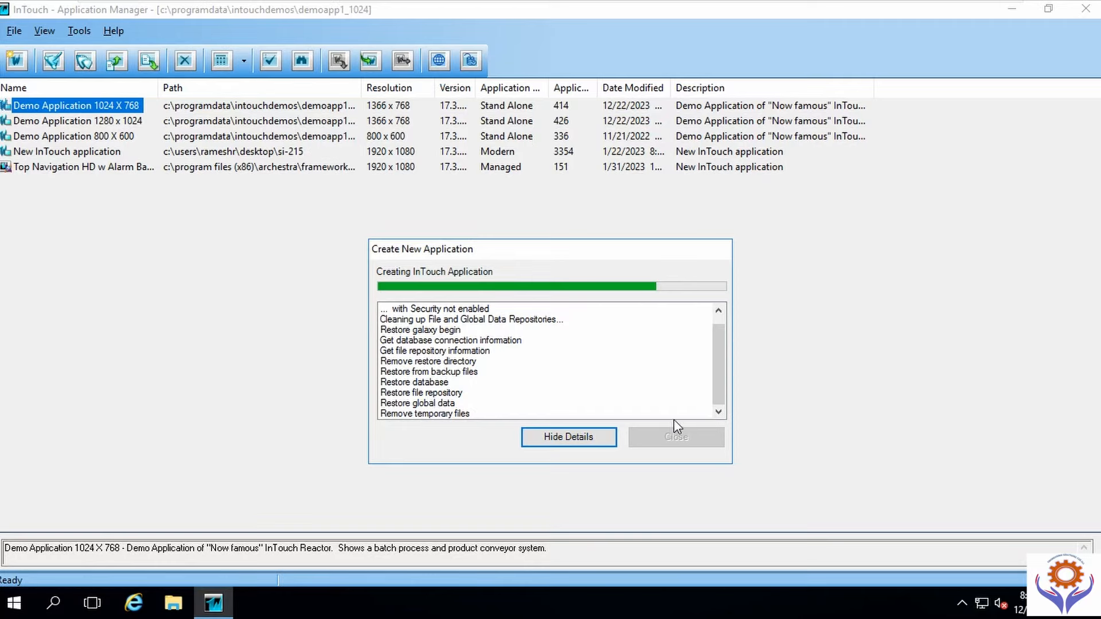
drag(722, 394, 721, 386)
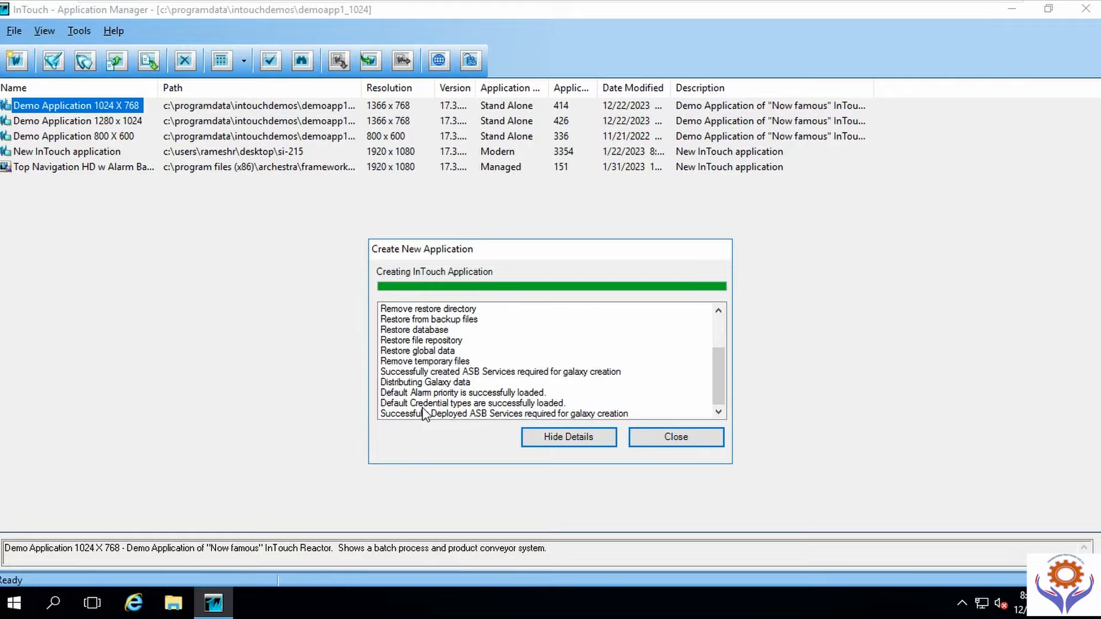
key(Return)
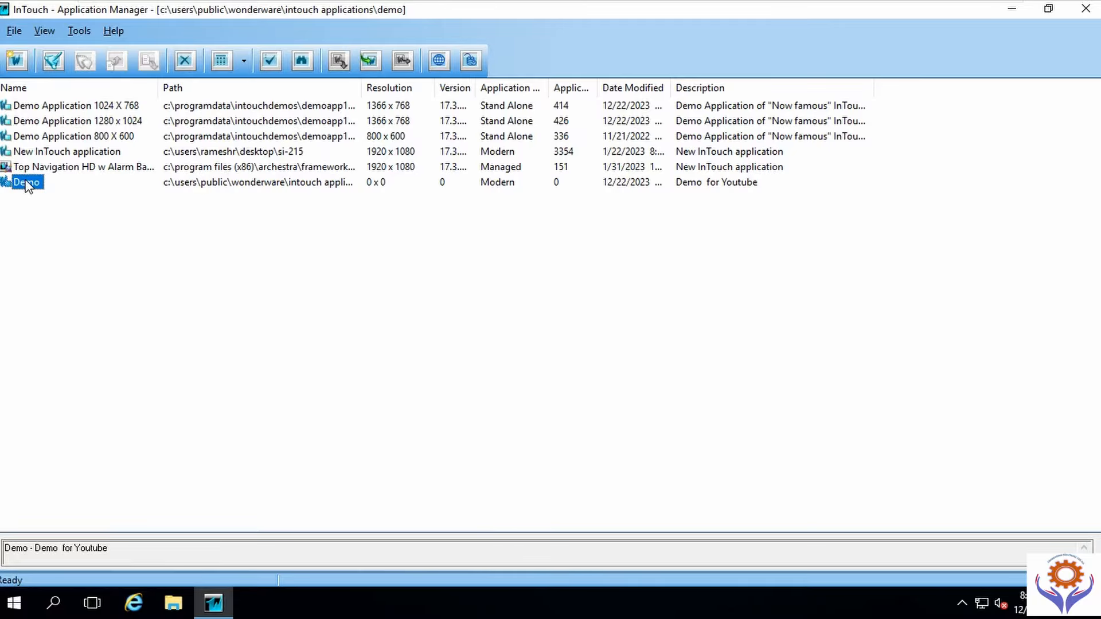
Step: Open the Demo application in WindowMaker and expand its Unassigned folder of windows and scripts
click(37, 208)
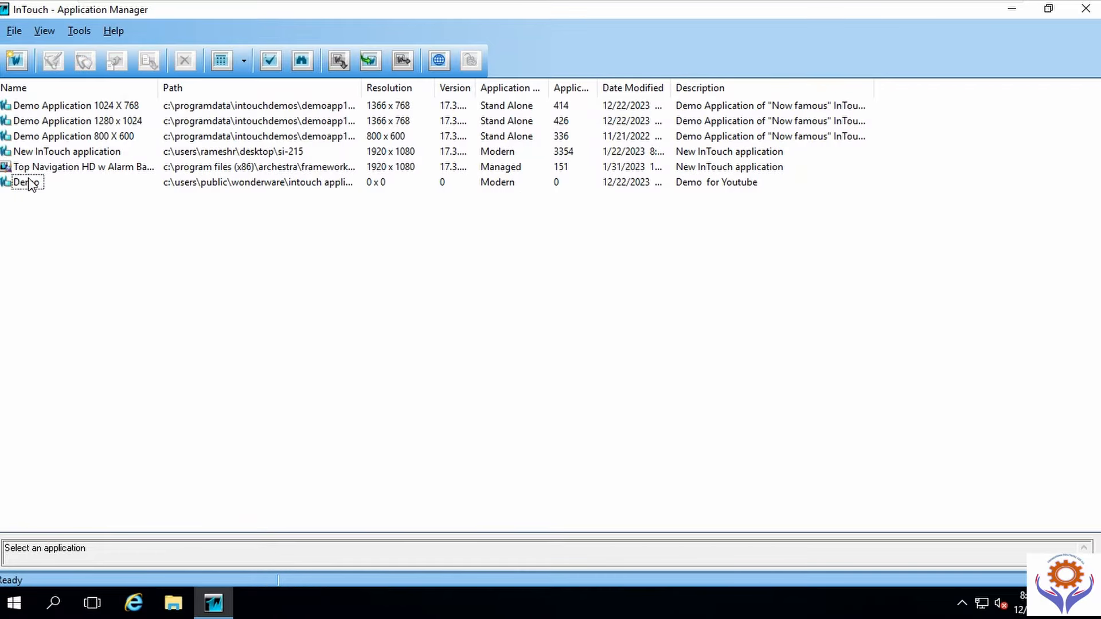
click(30, 182)
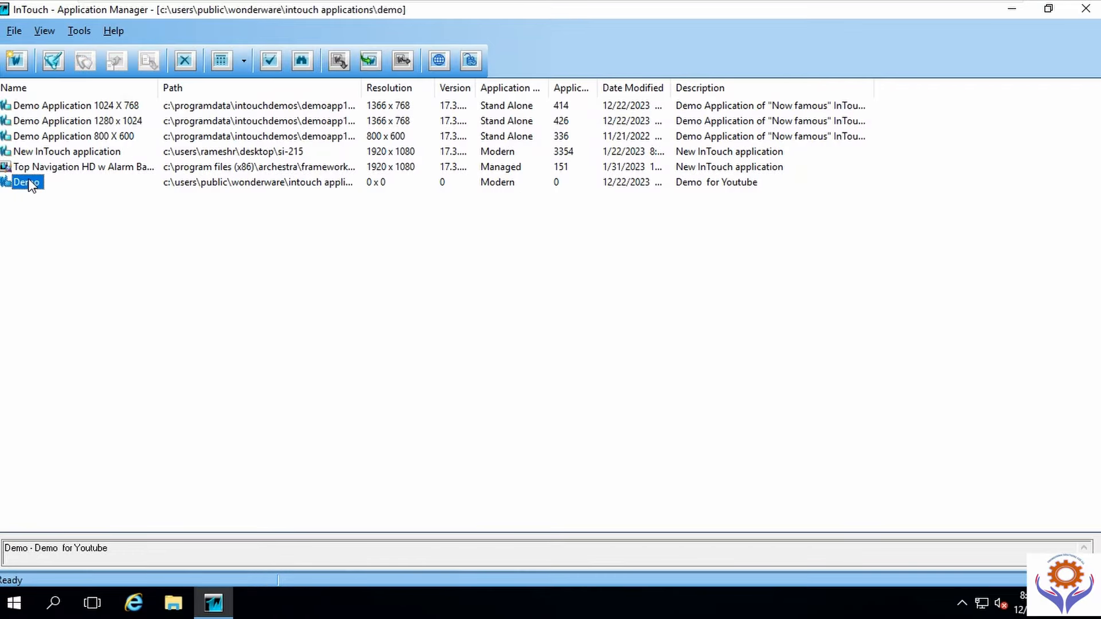
click(58, 61)
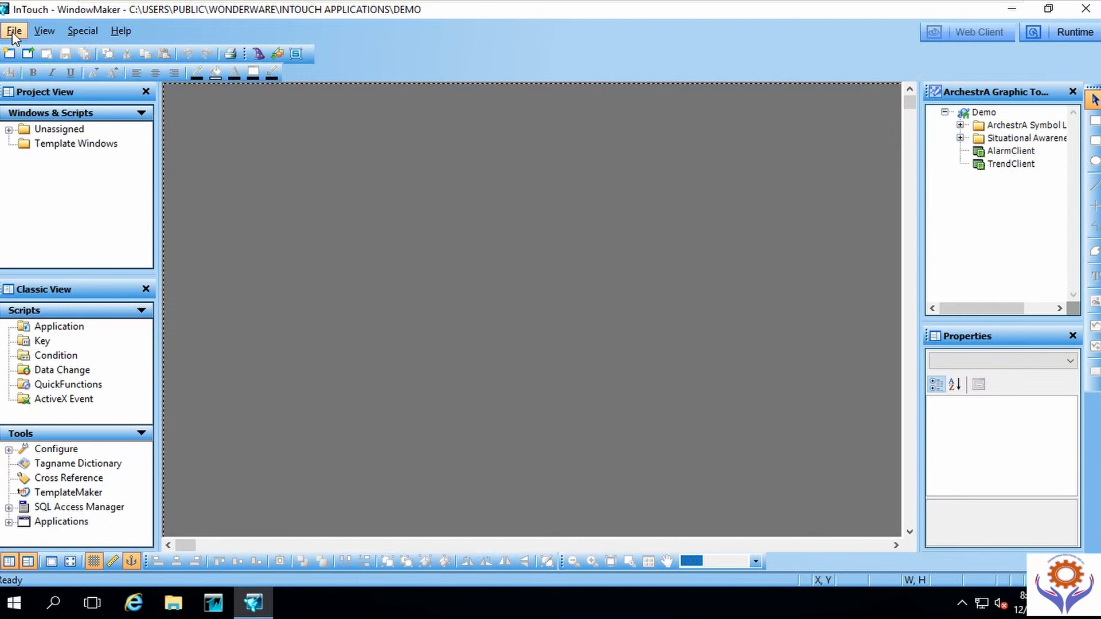
double_click(21, 129)
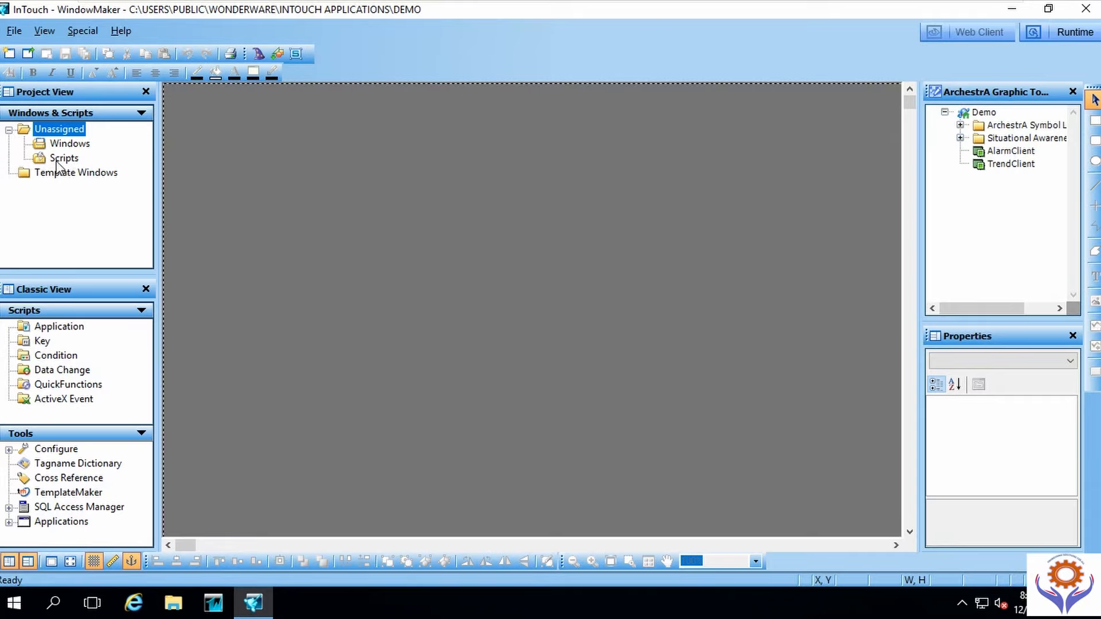
Step: Review WindowMaker's file commands, including the export and import options, and its toolbar and pane display options without choosing any
click(13, 32)
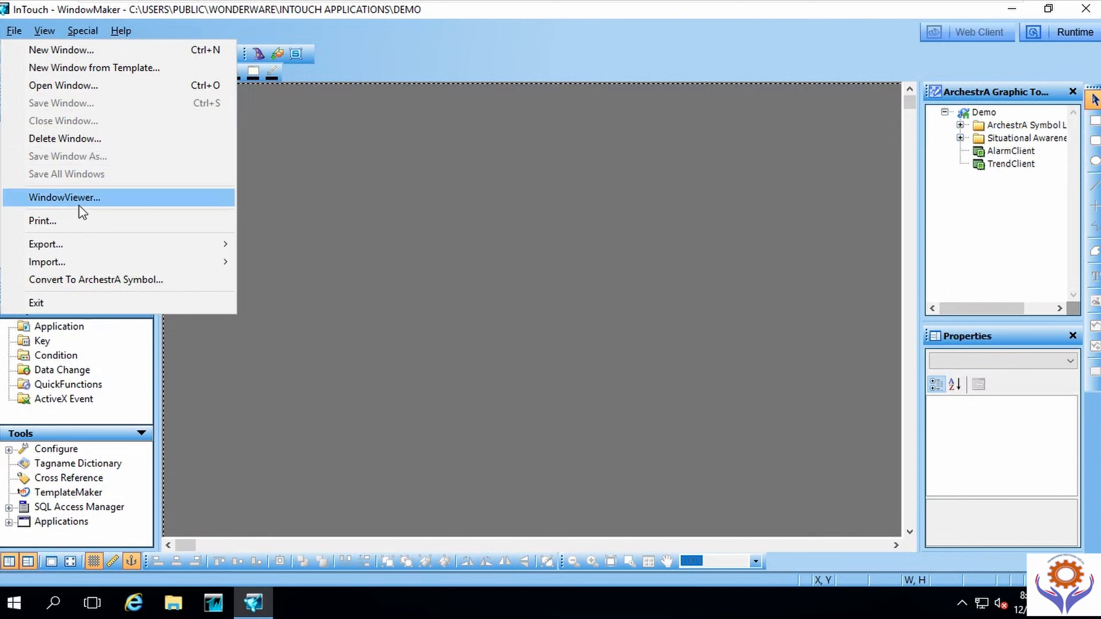
mouse_move(78, 246)
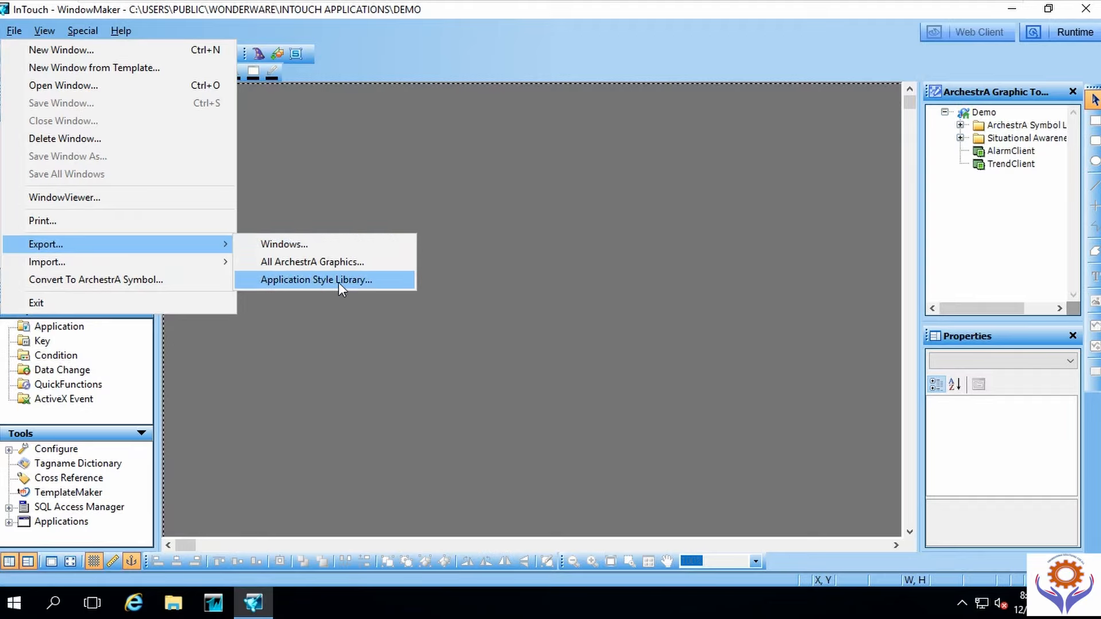
mouse_move(112, 267)
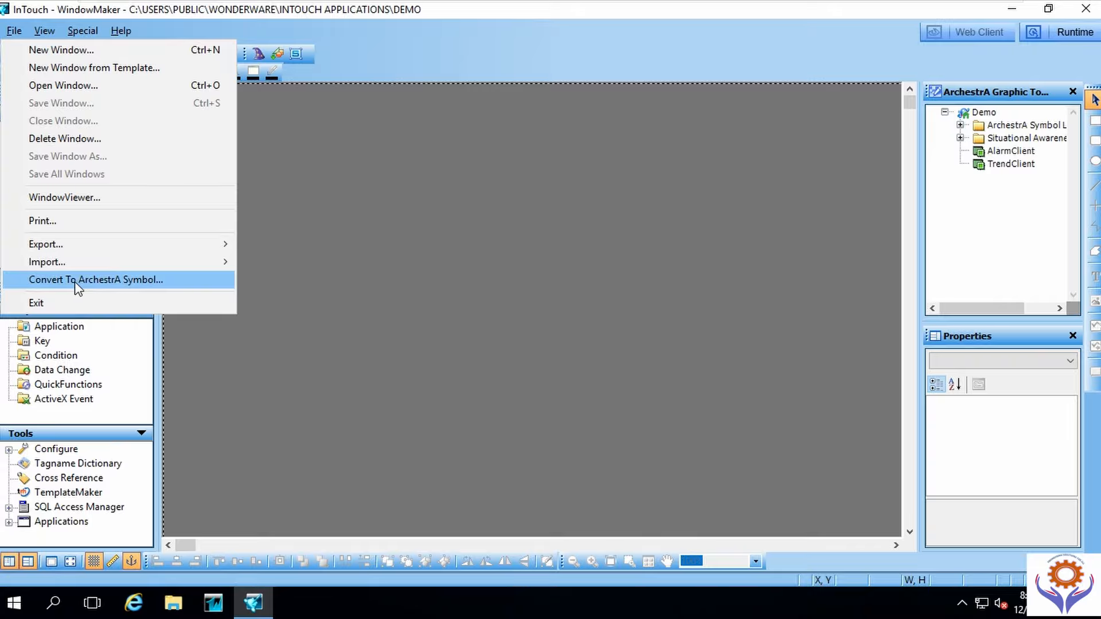
click(339, 257)
click(45, 31)
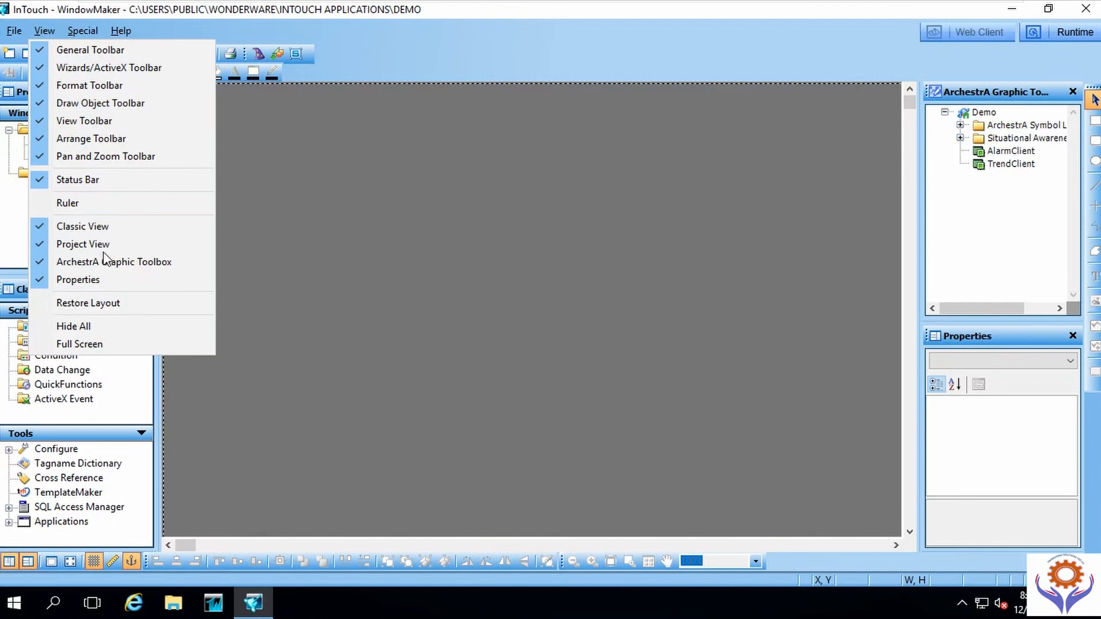
click(352, 241)
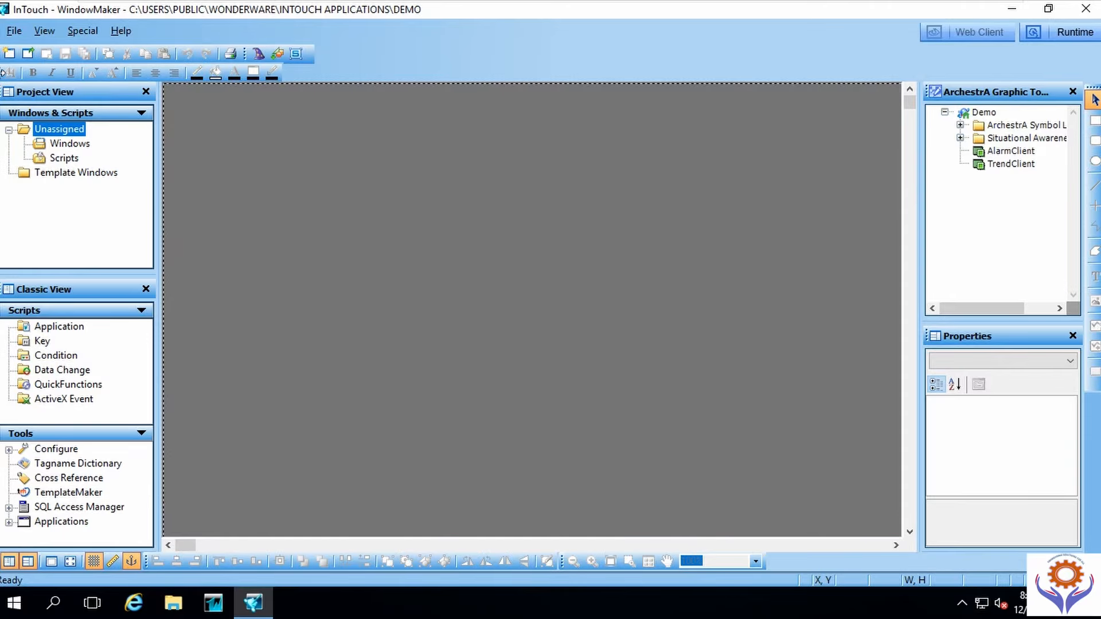
Step: Dock the Format and Wizards/ActiveX toolbars beside the General toolbar in a single row, and check the toolbar and pane display options
drag(3, 73, 245, 60)
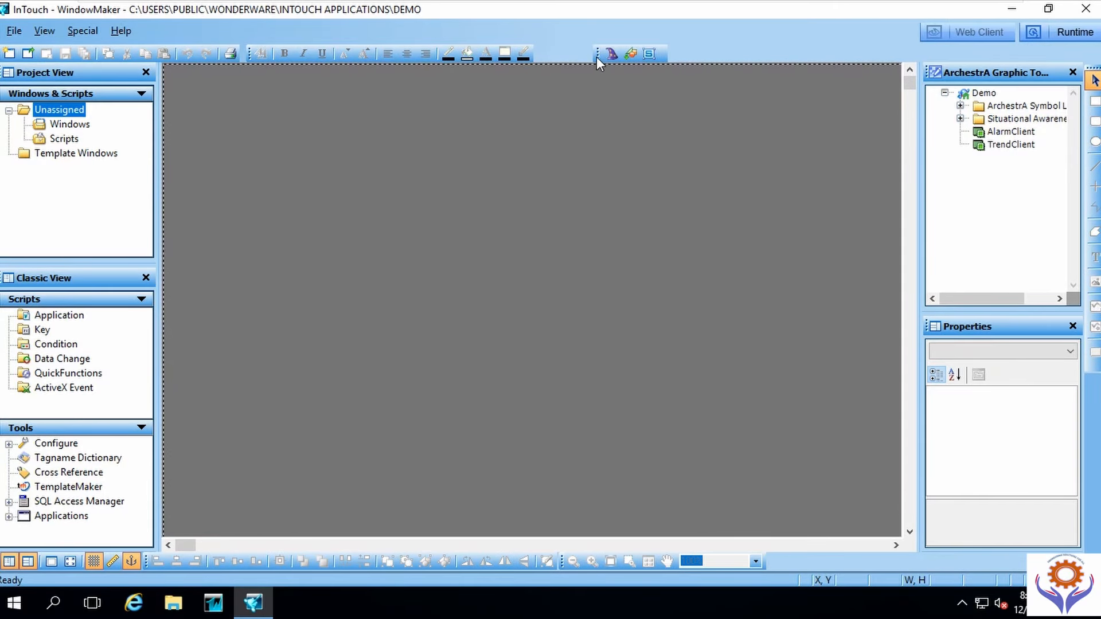
drag(597, 56, 540, 55)
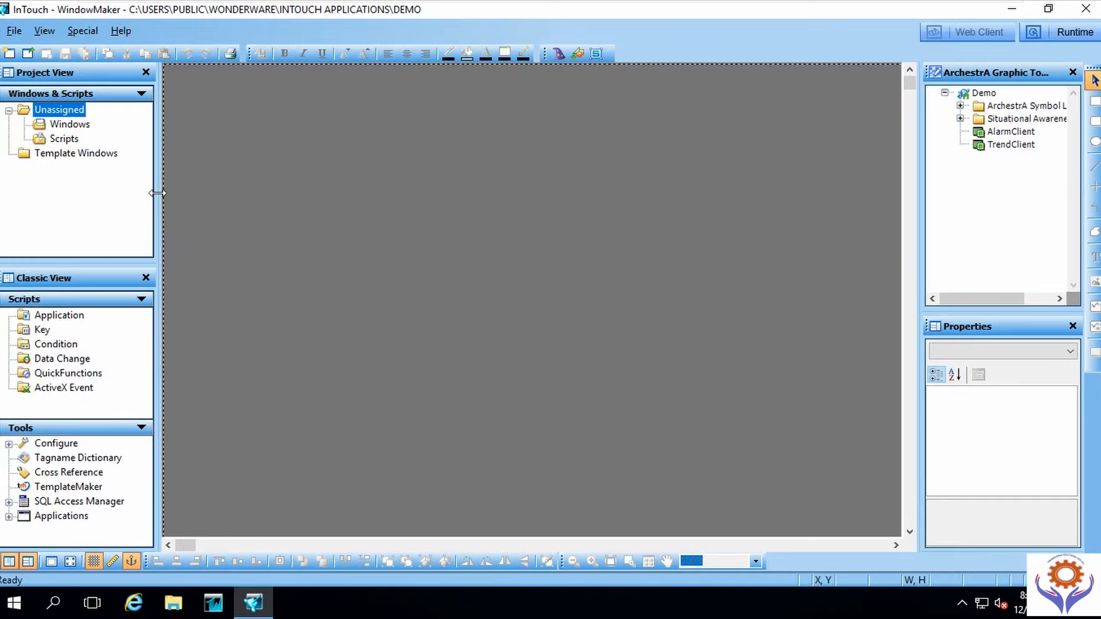
click(43, 31)
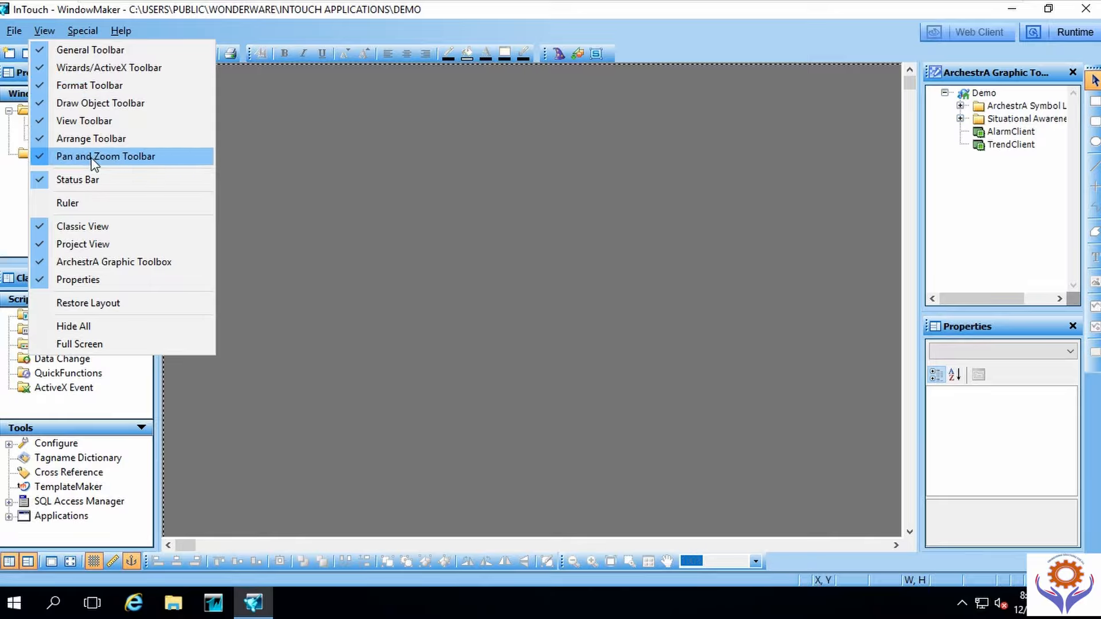
click(69, 306)
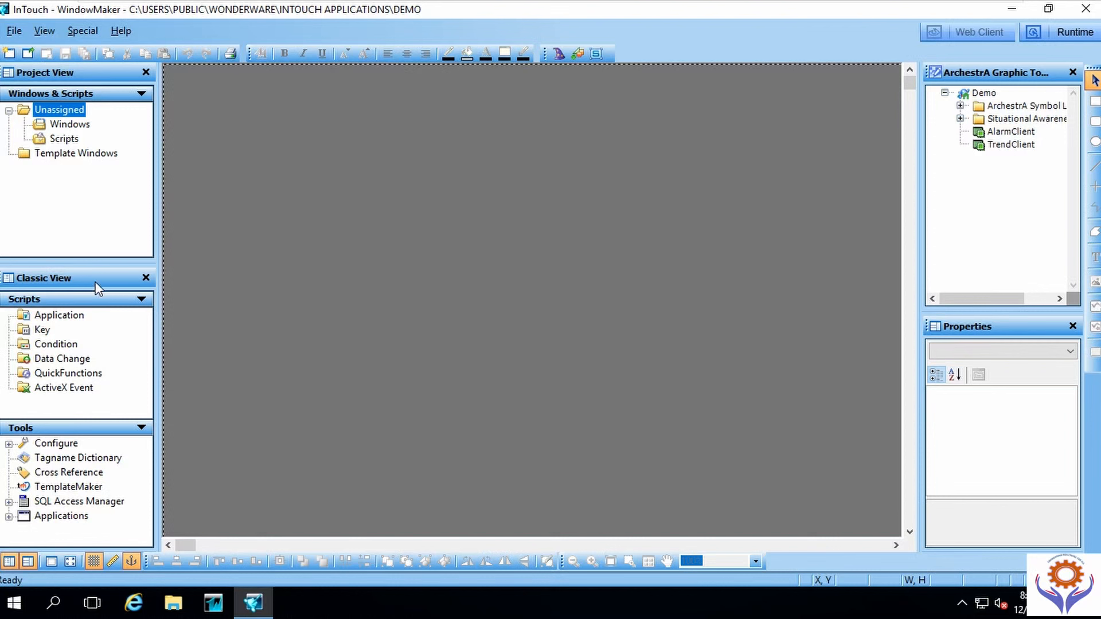
Step: Examine the security commands and the available security types without choosing one
click(91, 31)
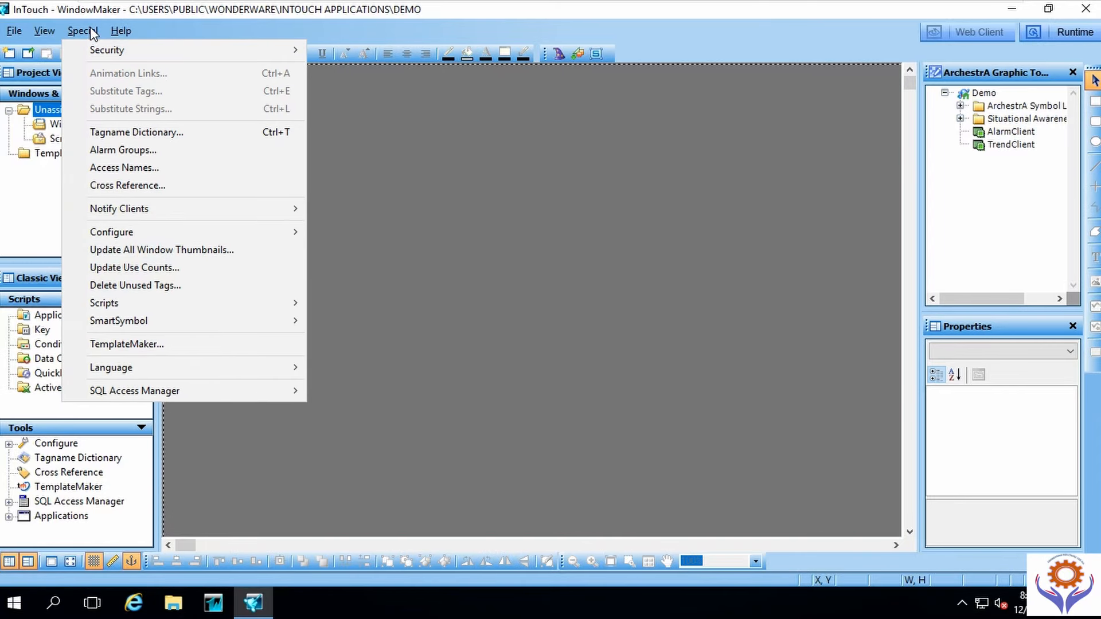
mouse_move(115, 50)
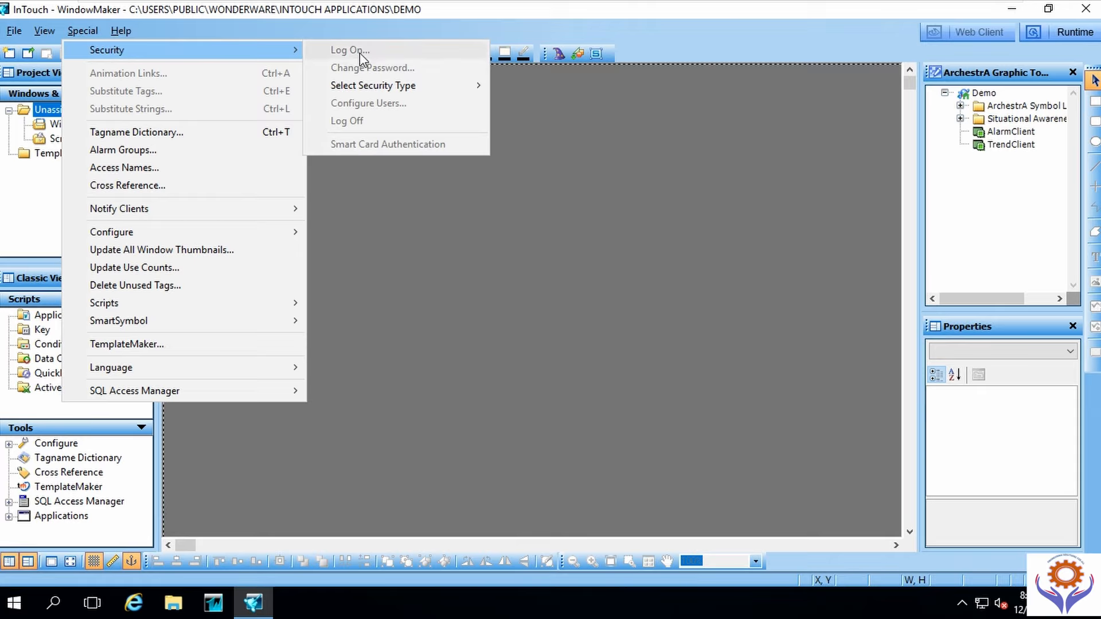
mouse_move(366, 84)
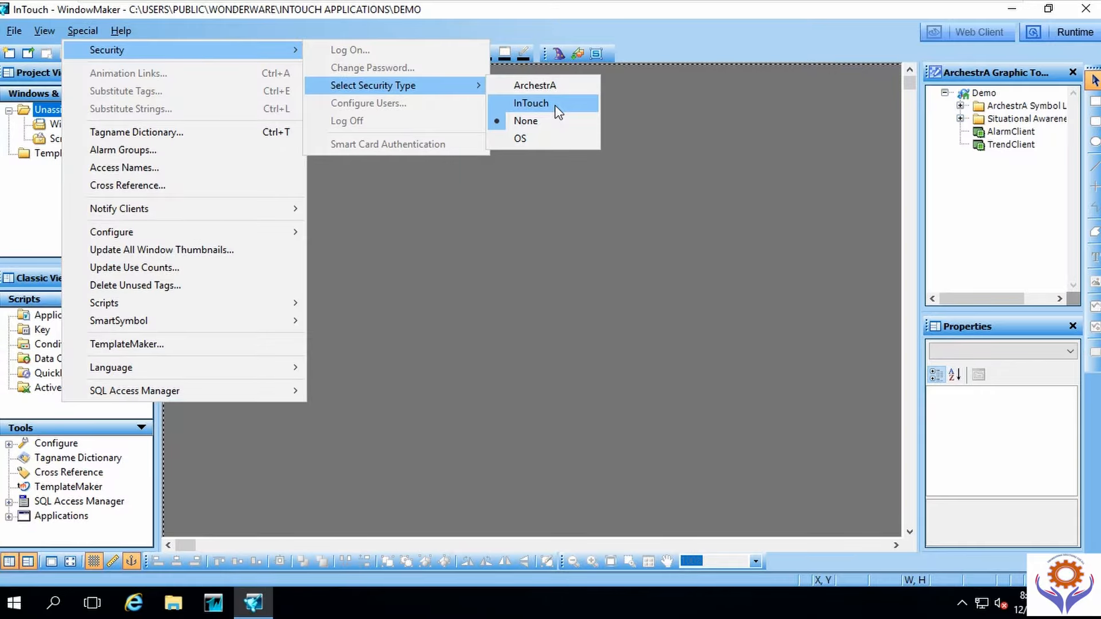
click(648, 103)
Step: Review the general WindowMaker configuration properties and dismiss them without changes
click(83, 31)
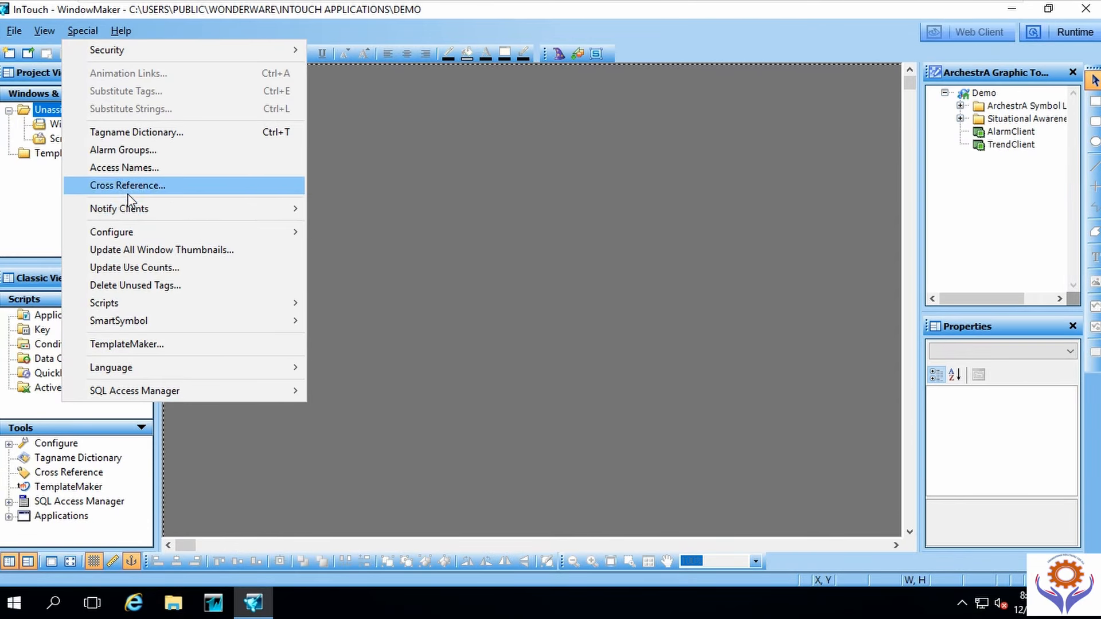
mouse_move(131, 236)
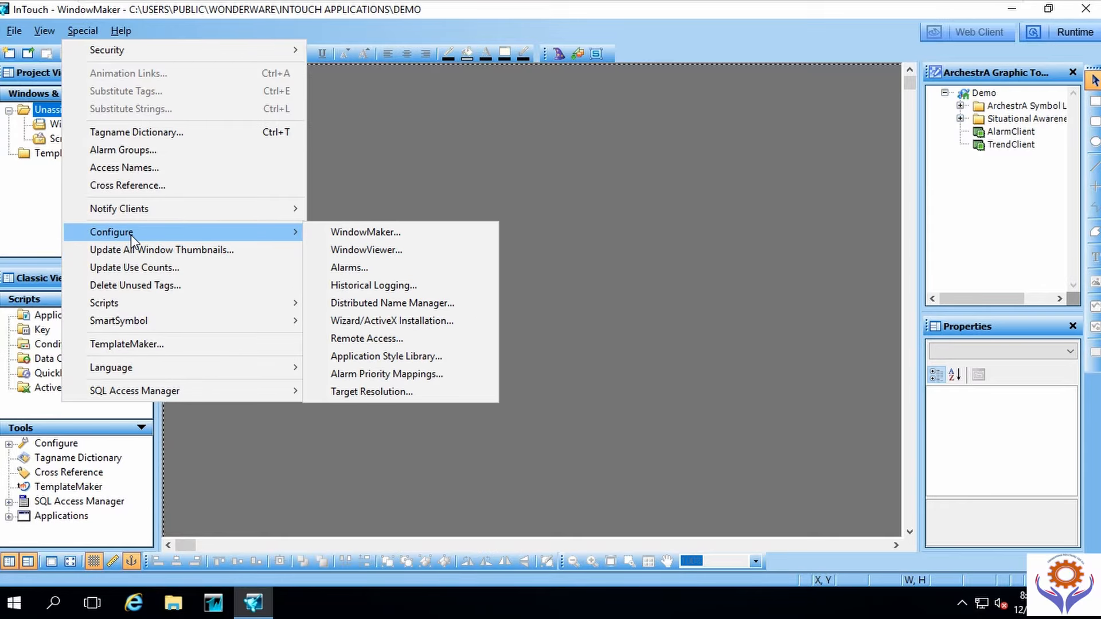
click(385, 235)
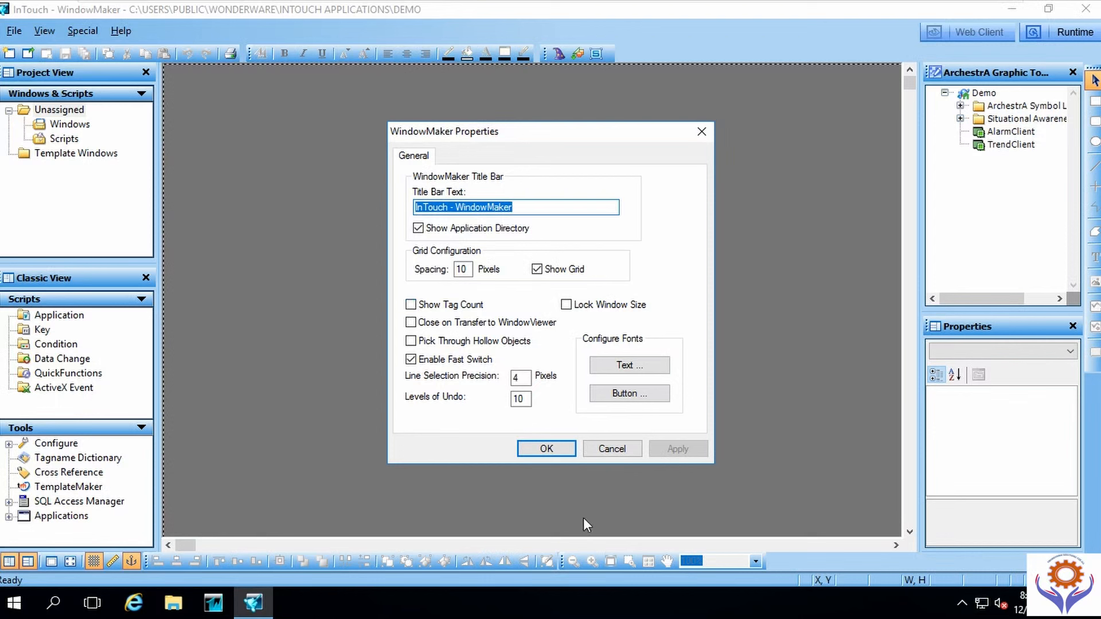
click(612, 449)
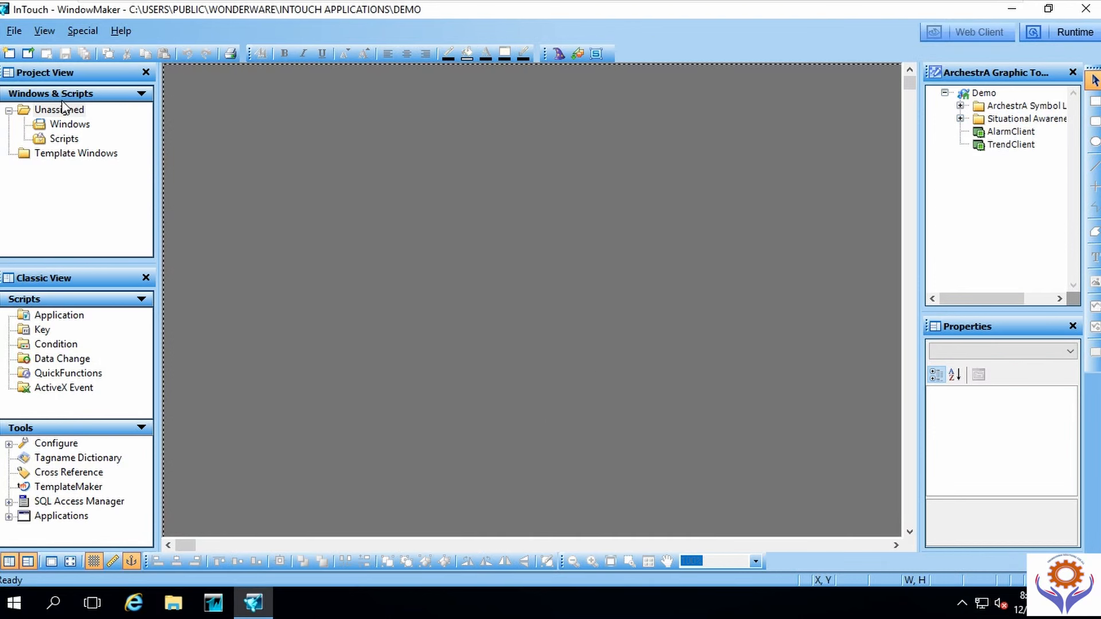
Step: Examine the remaining special commands, including the configuration, scripts, SmartSymbol, language and SQL Access Manager options, without choosing any
click(80, 32)
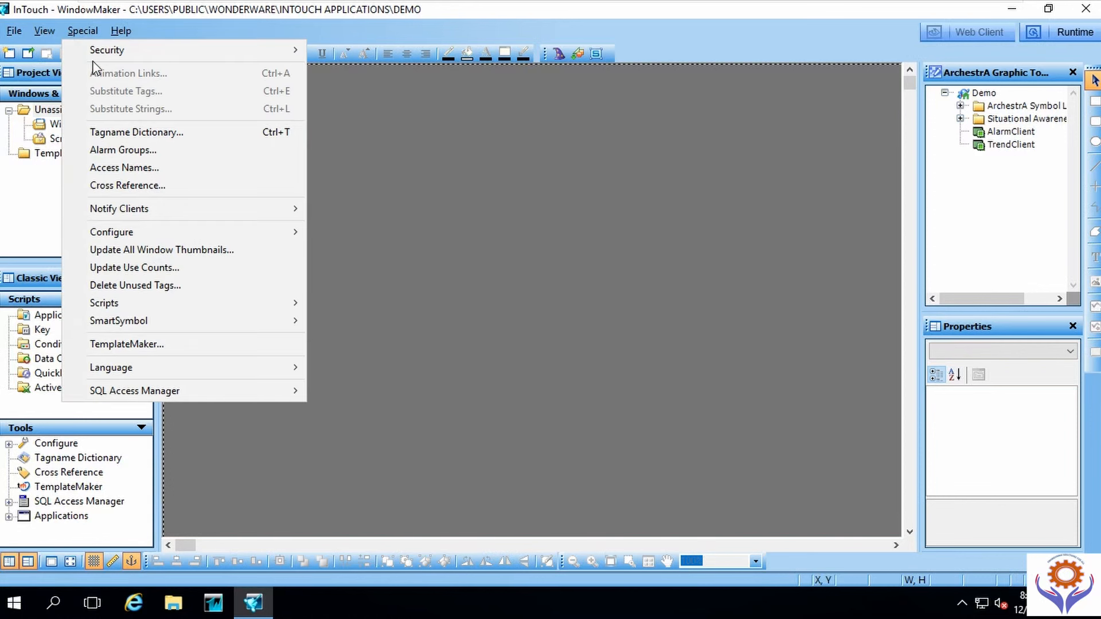
mouse_move(133, 233)
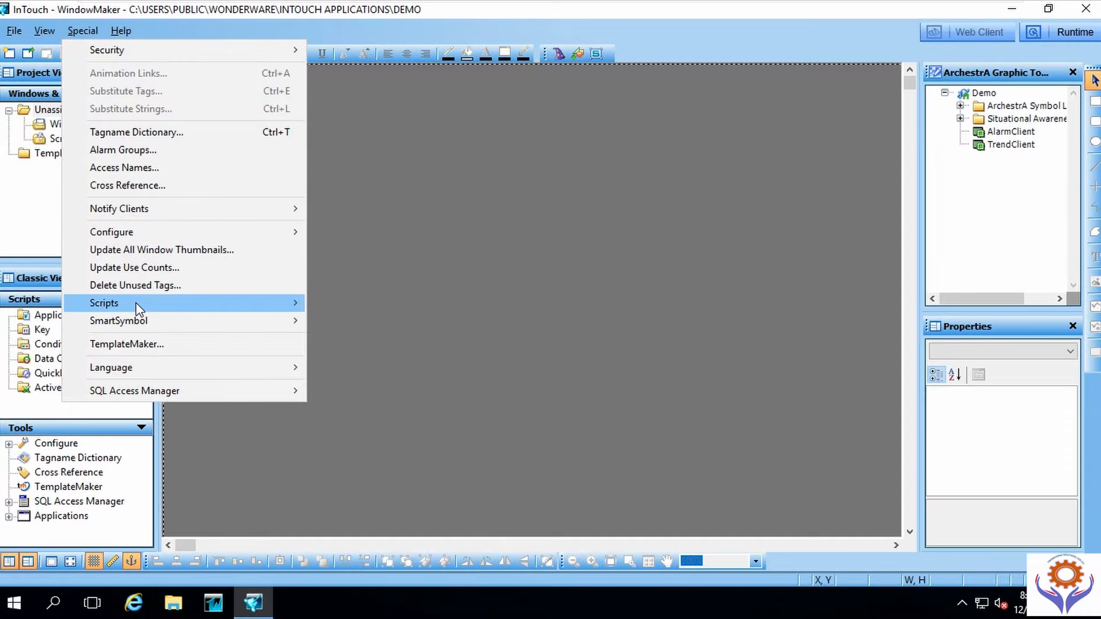
mouse_move(138, 308)
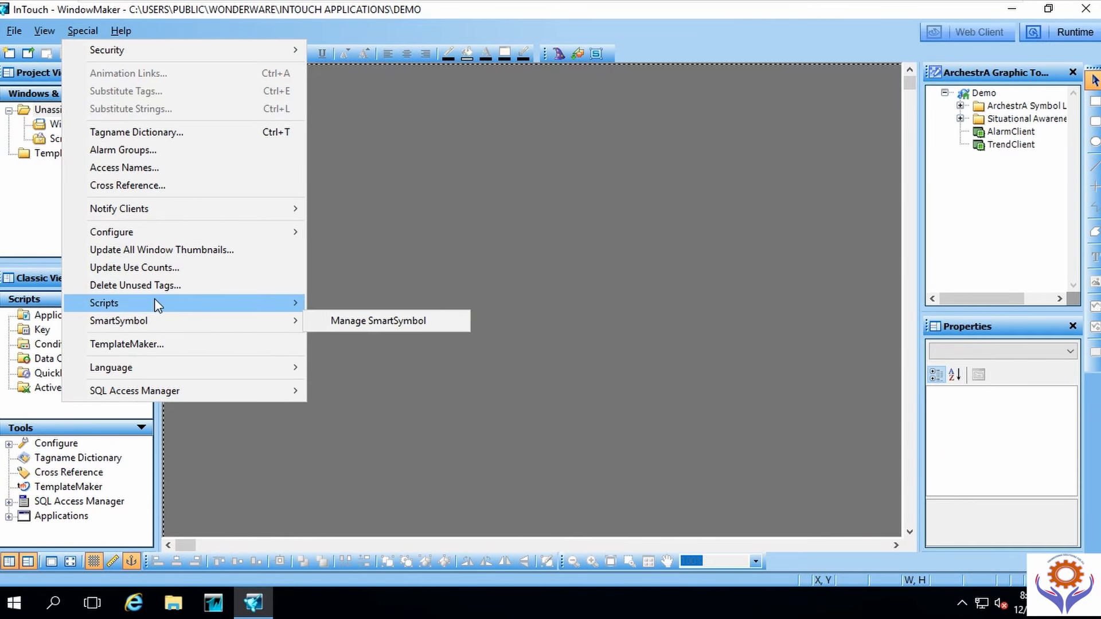
mouse_move(162, 325)
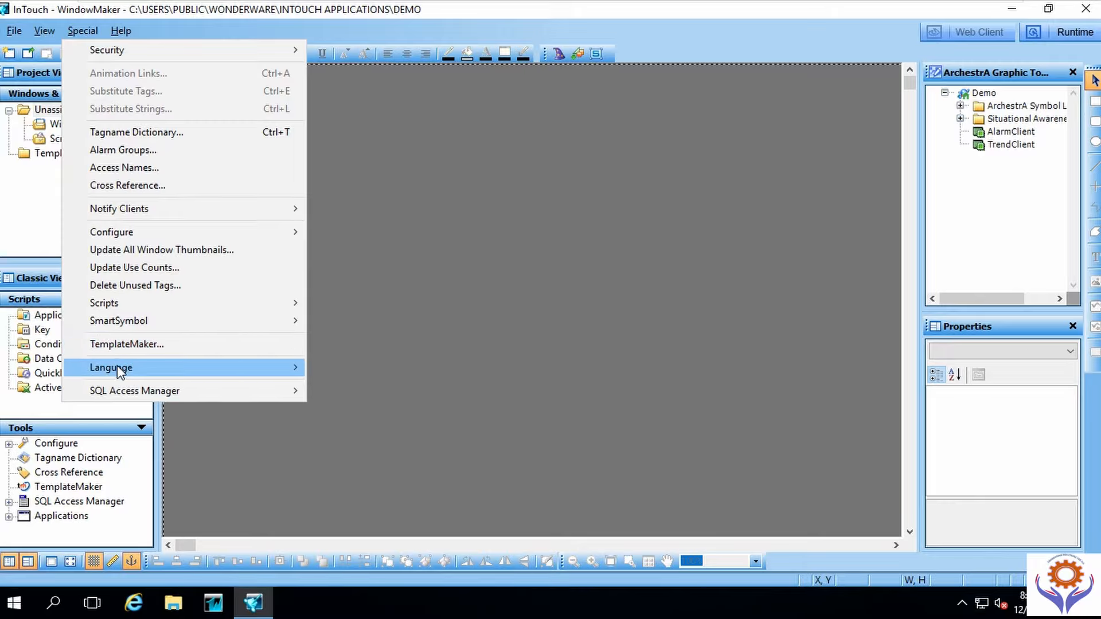
mouse_move(118, 371)
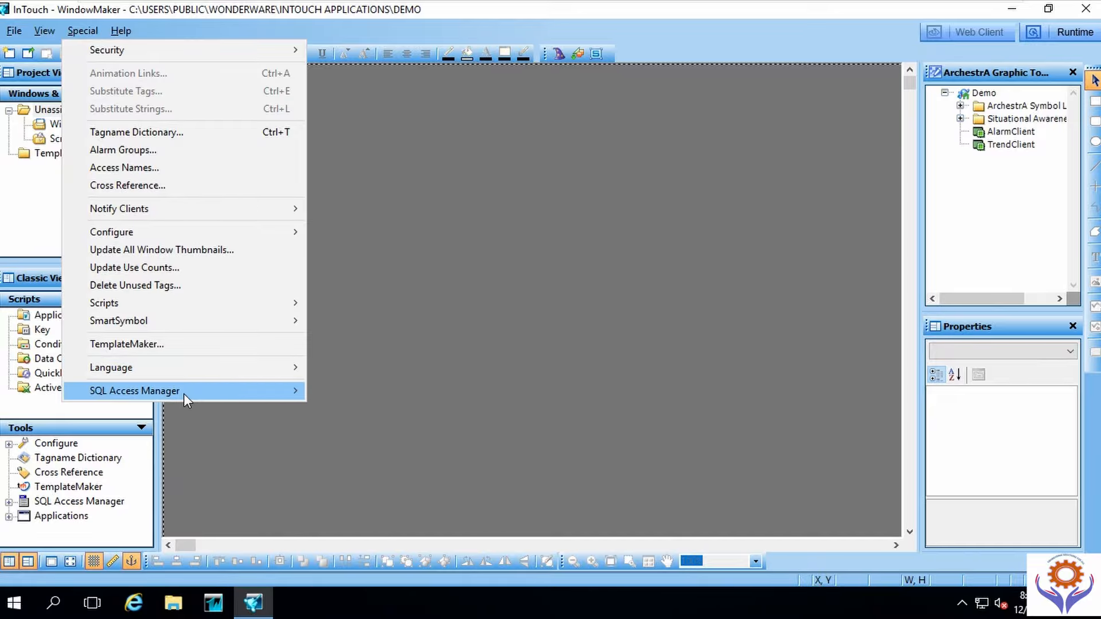
mouse_move(184, 394)
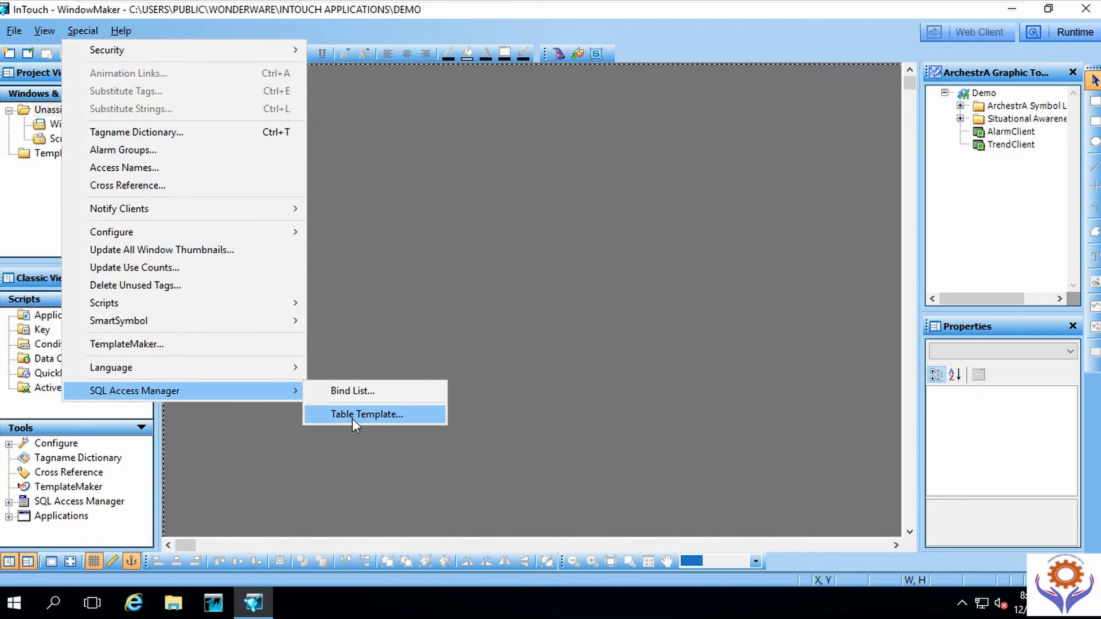
key(Escape)
key(Escape)
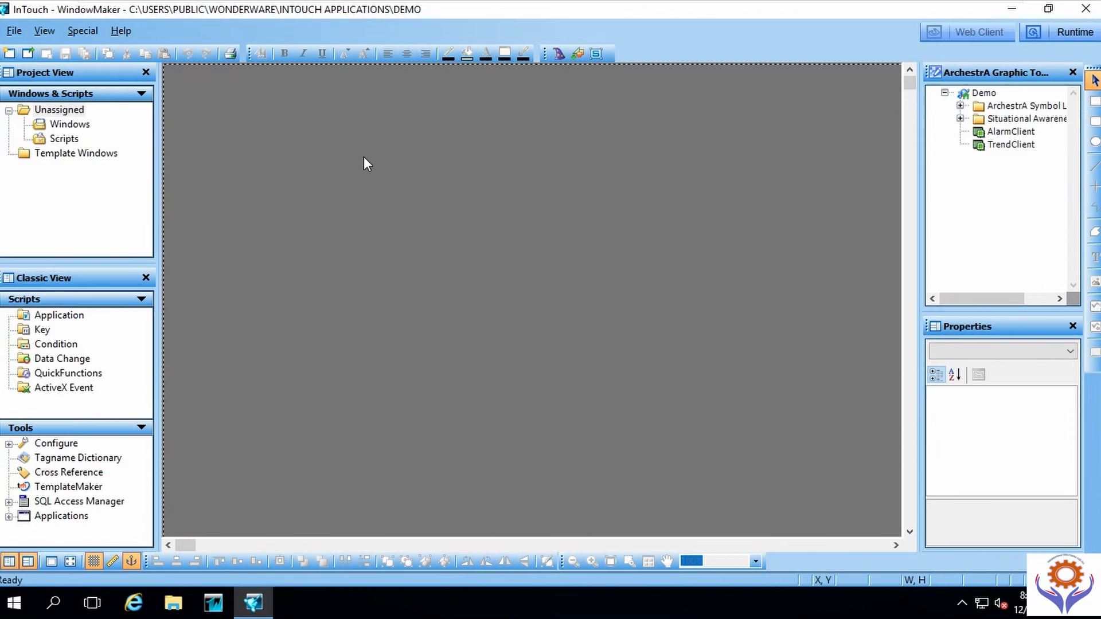
Step: Check the product license status and version in the About WindowMaker information, and close it
click(119, 32)
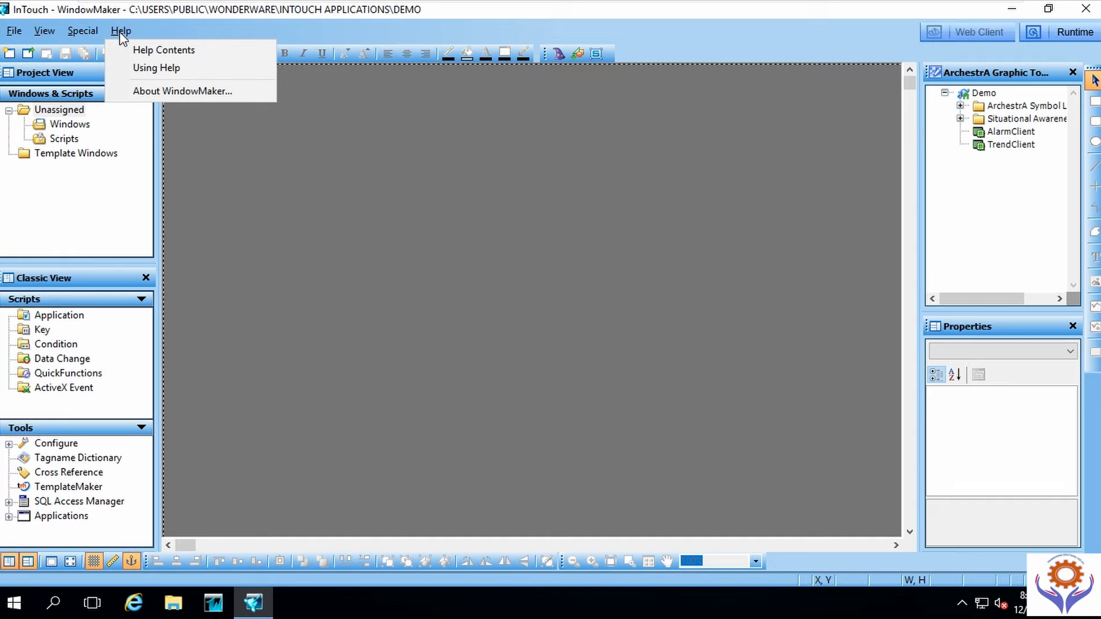
click(162, 91)
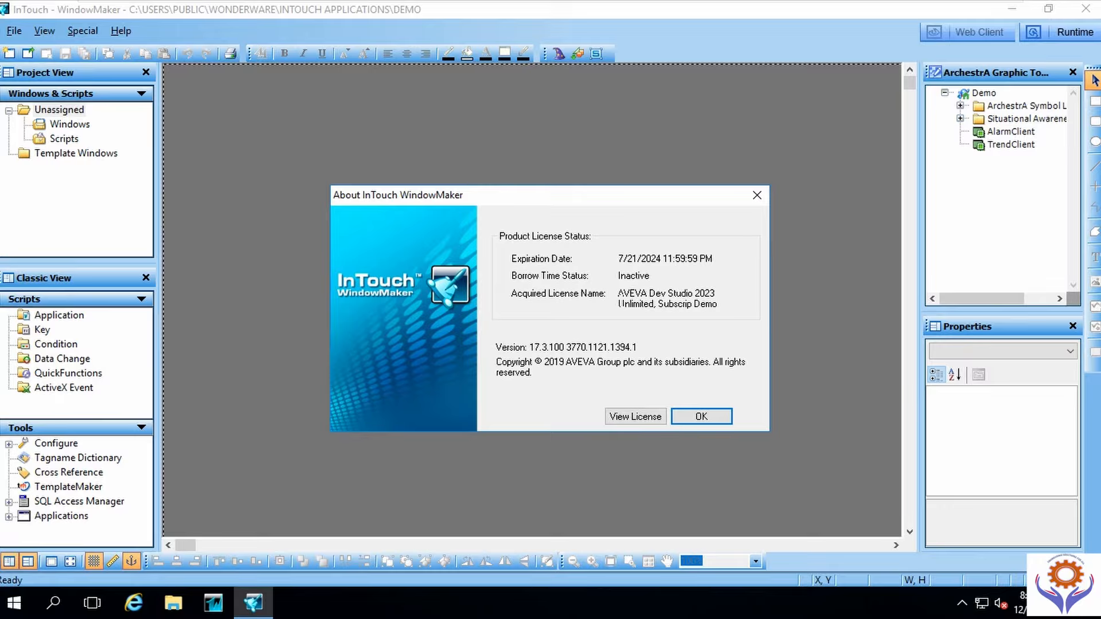
drag(618, 304, 721, 303)
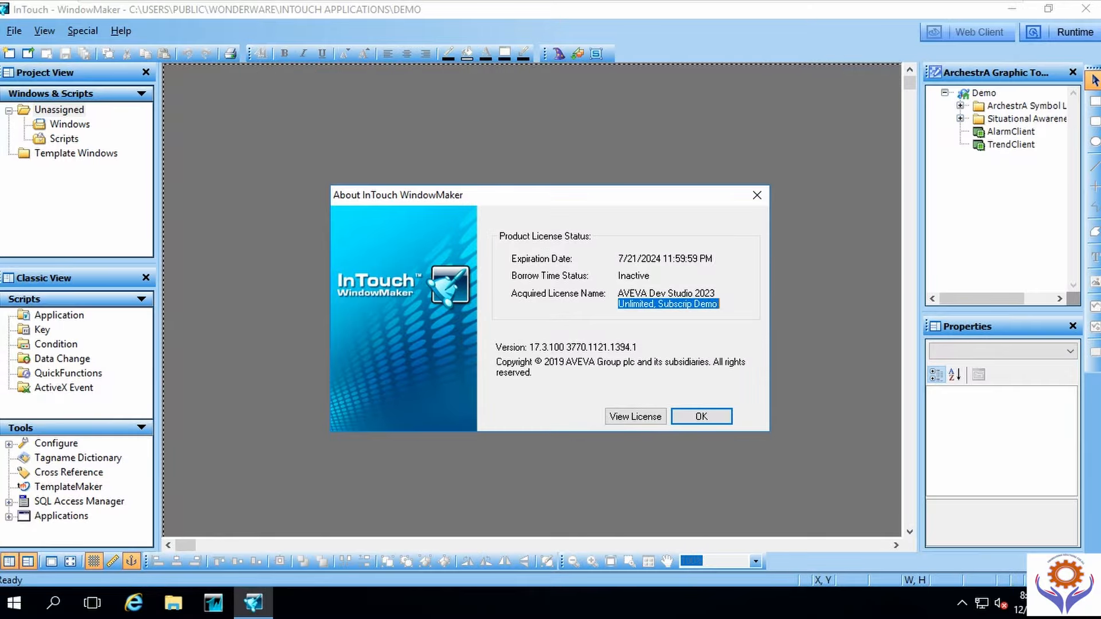
click(706, 303)
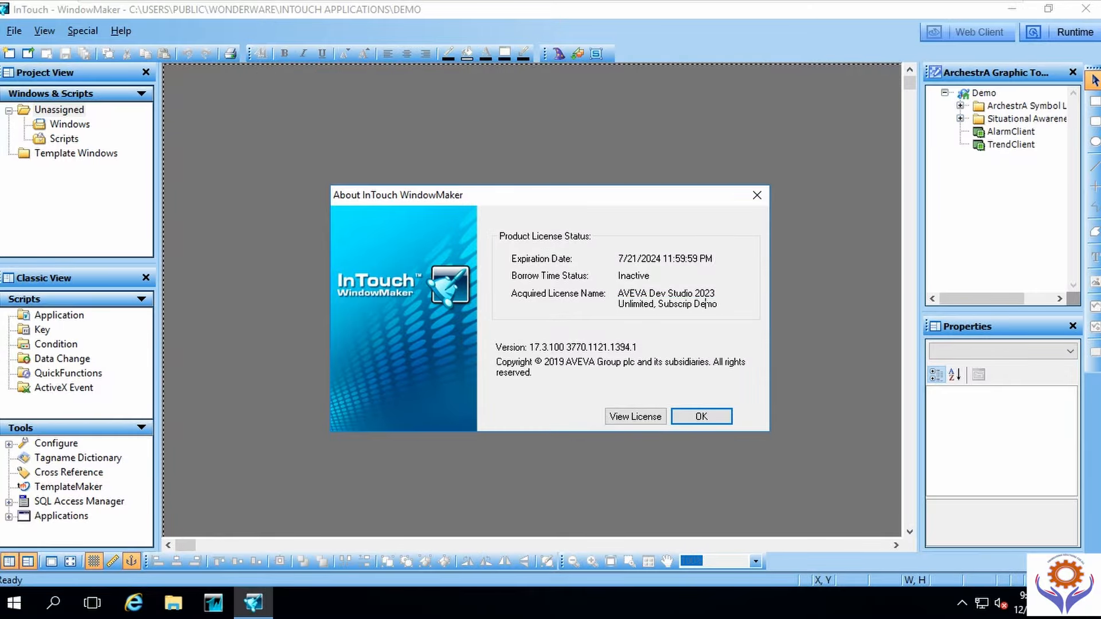
click(691, 421)
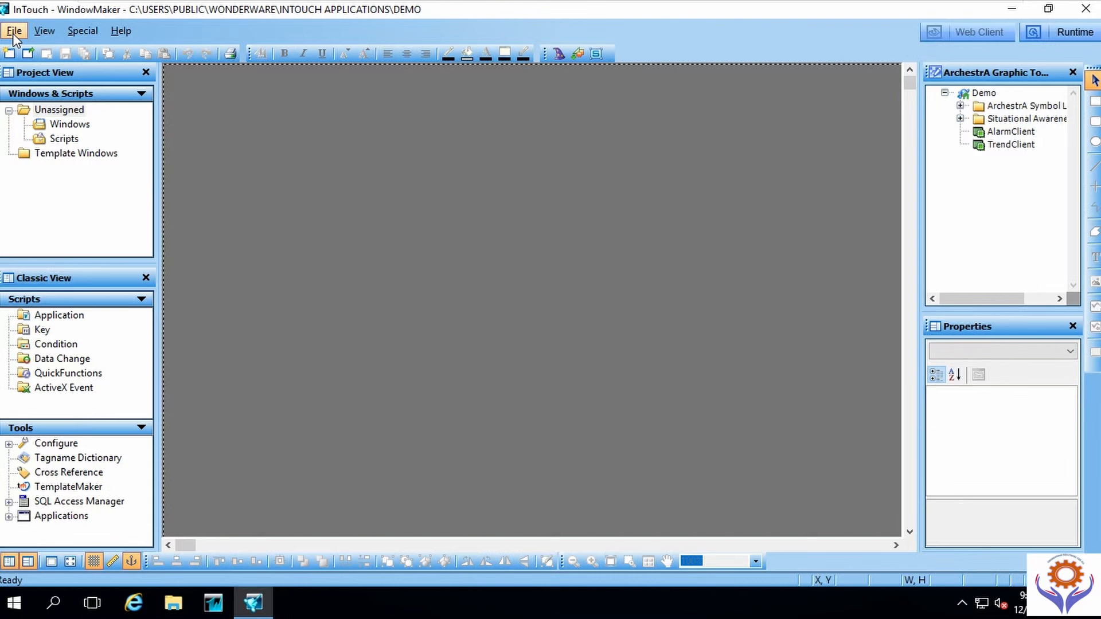
Step: Switch to the System Platform Management Console and look through the galaxies under Galaxy Database Manager
click(14, 602)
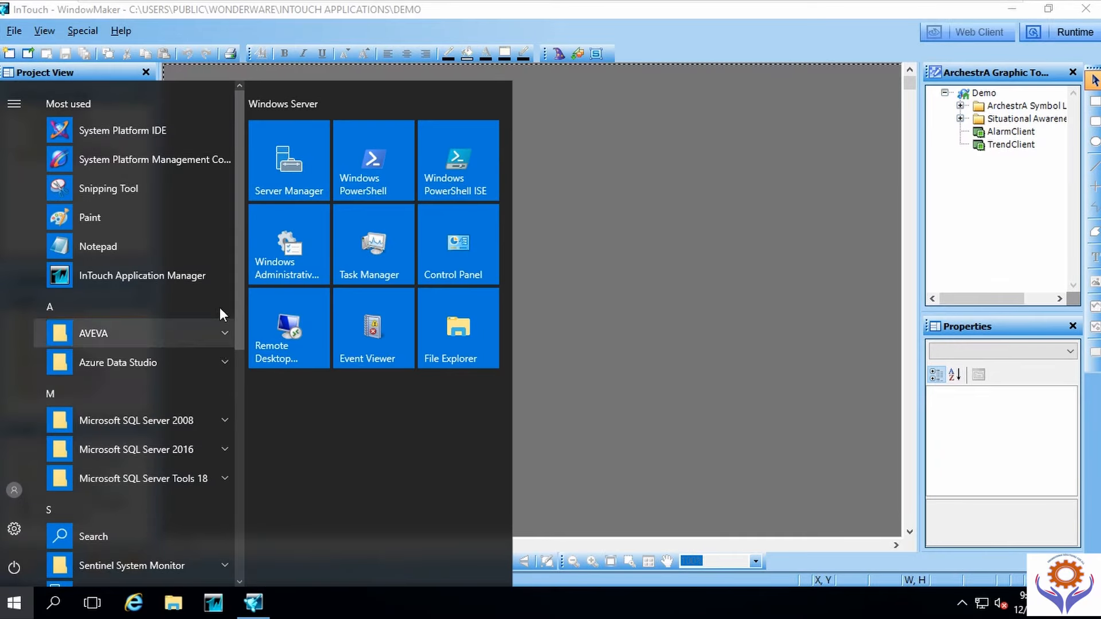
click(179, 162)
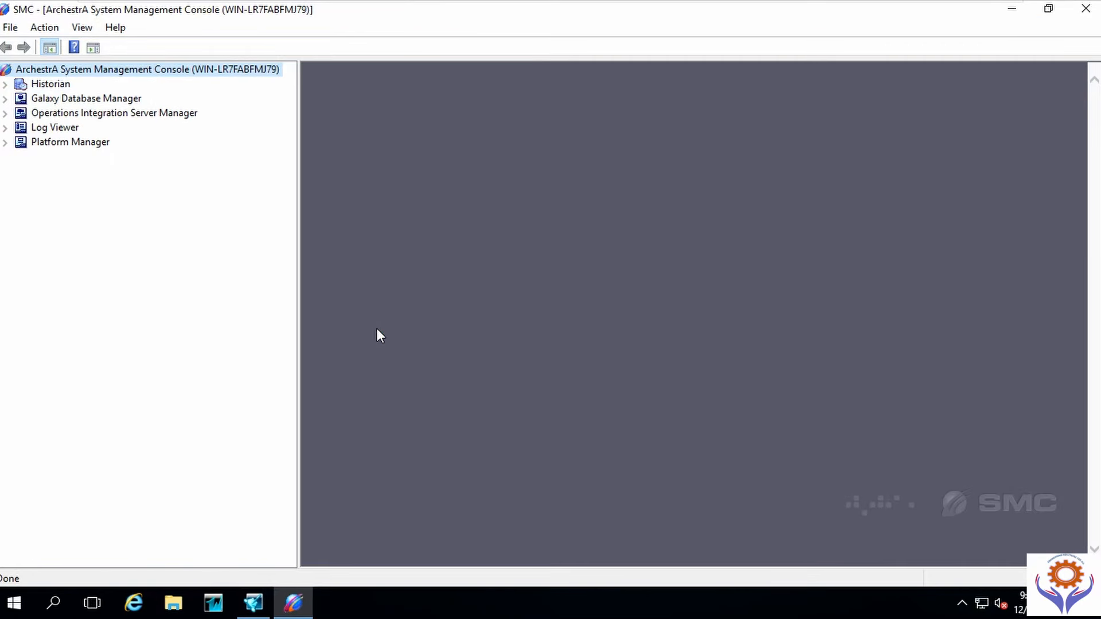
click(6, 98)
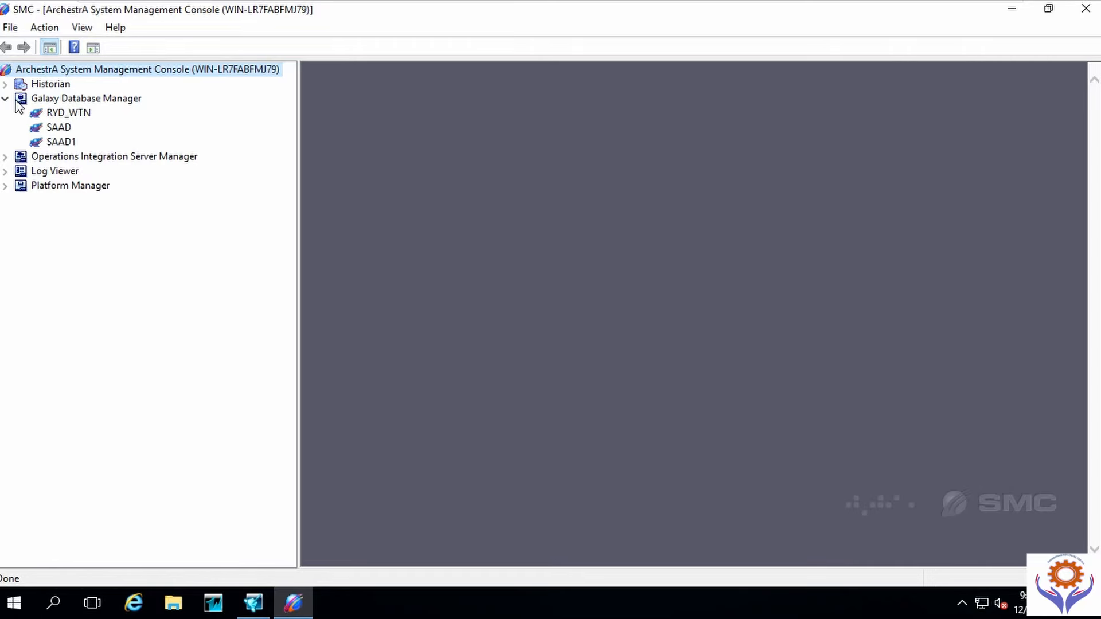
click(6, 99)
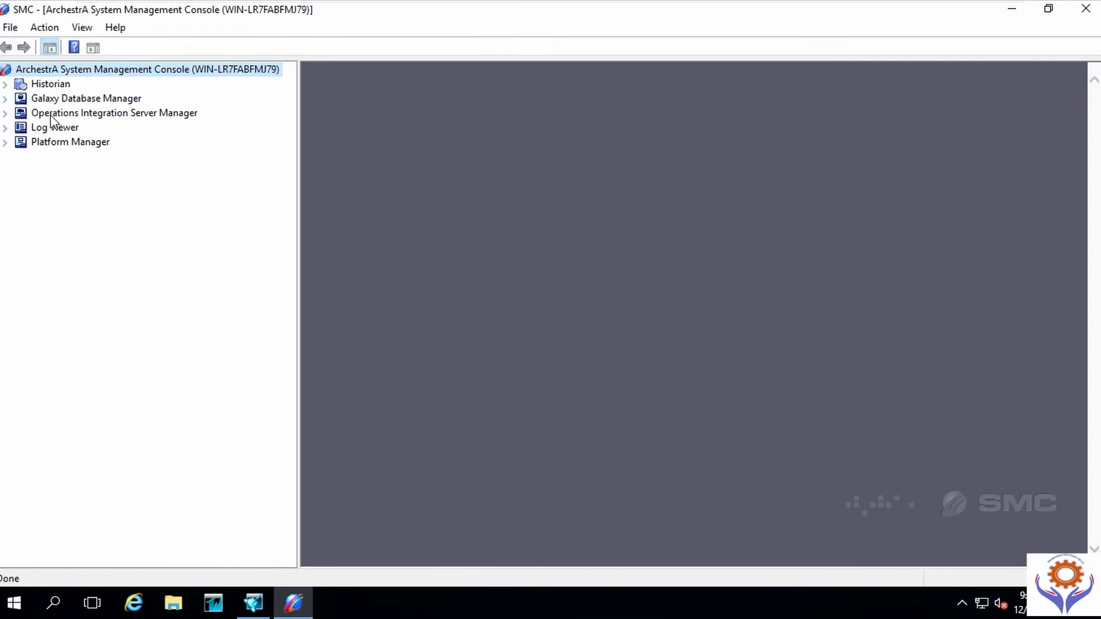
Step: Expand Operations Integration Server Manager through Default Group and Local to examine its Operations Integration Supervisory Servers
click(6, 114)
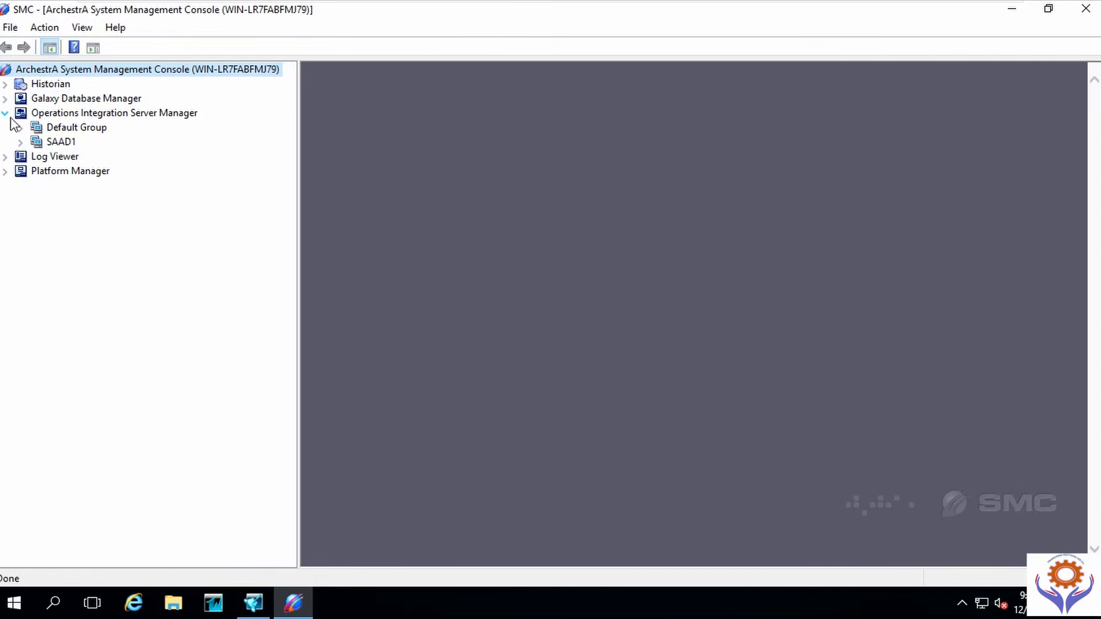
click(6, 114)
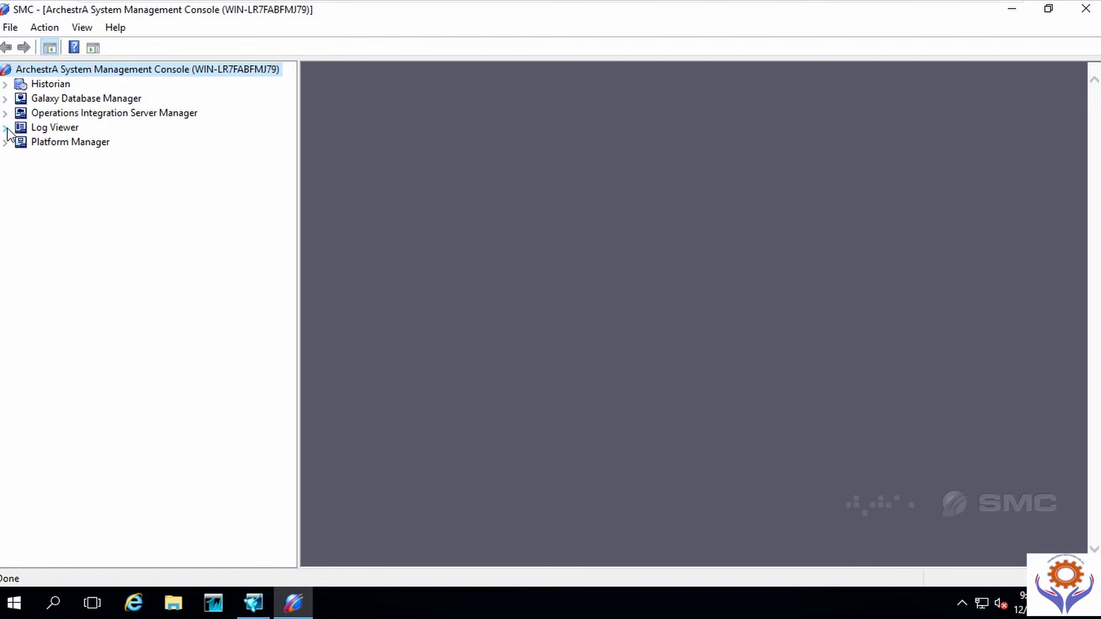
click(6, 114)
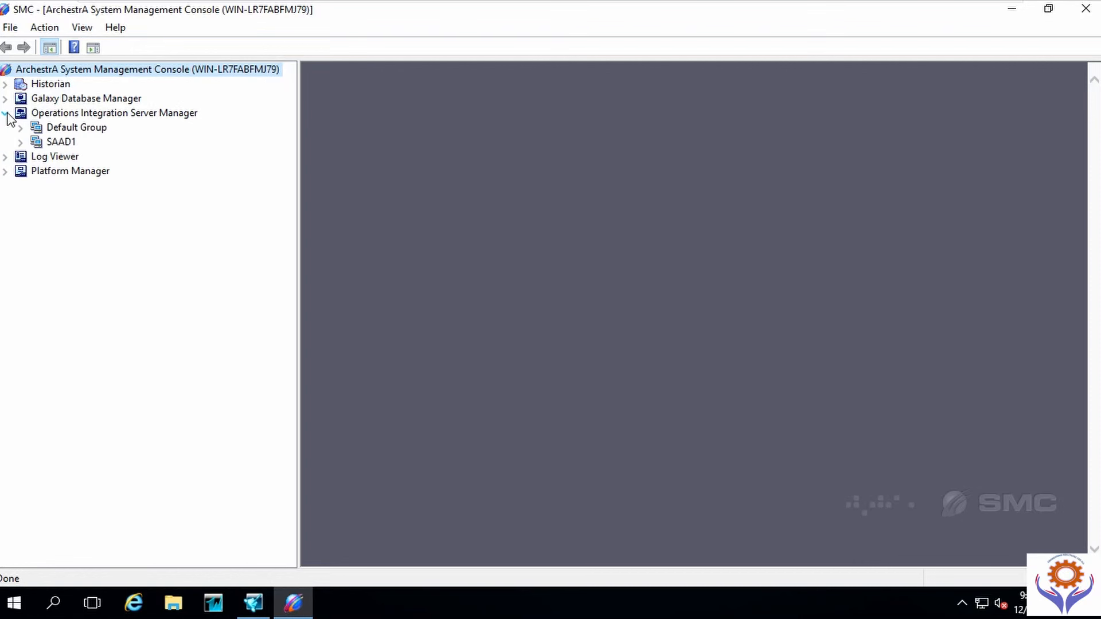
click(20, 128)
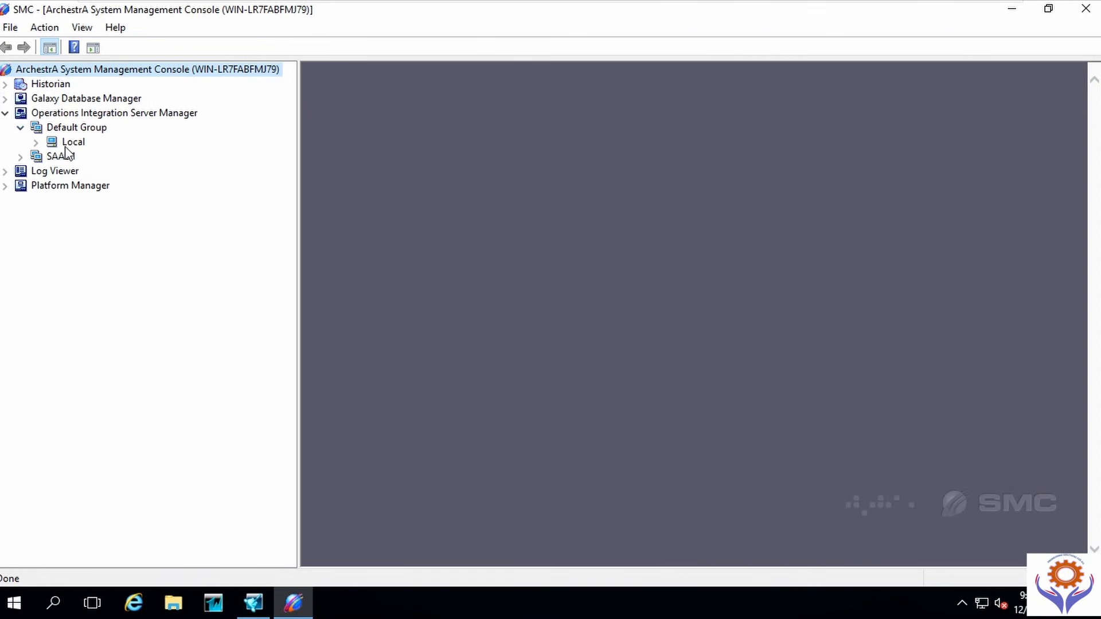
click(38, 142)
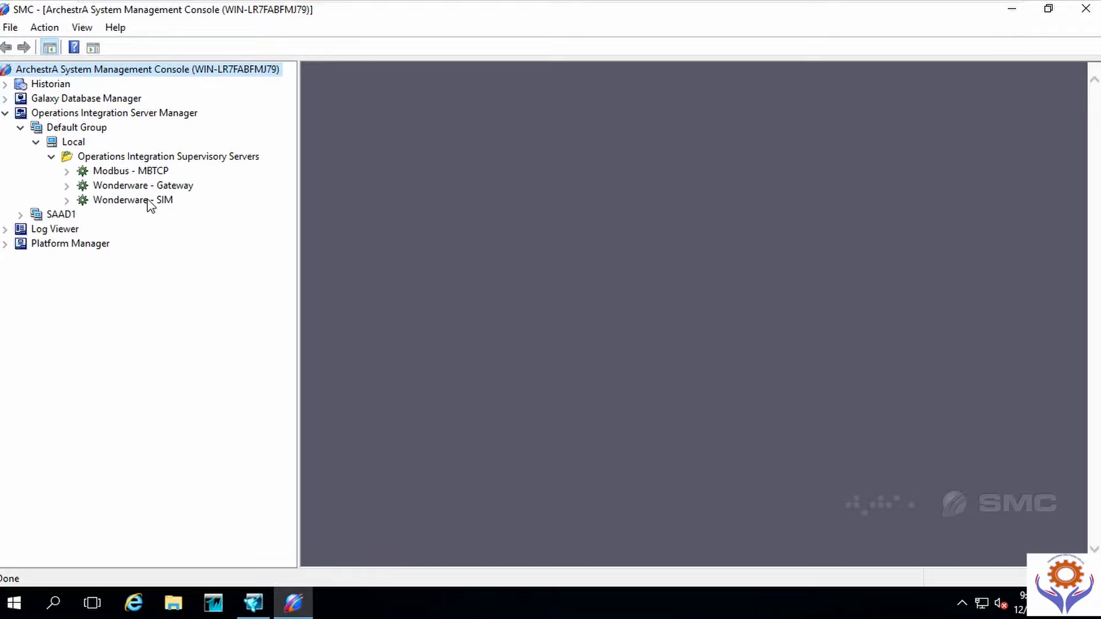
Step: Expand the Wonderware - SIM server and the Modbus - MBTCP server down to the OI.MBTCP.1 configuration
click(67, 200)
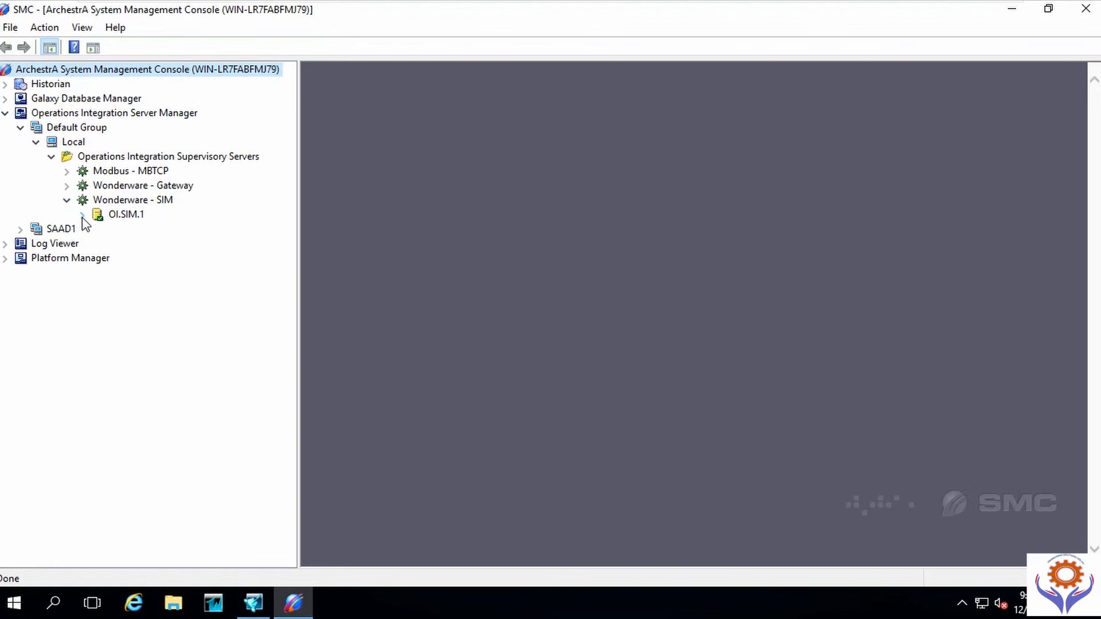
click(67, 171)
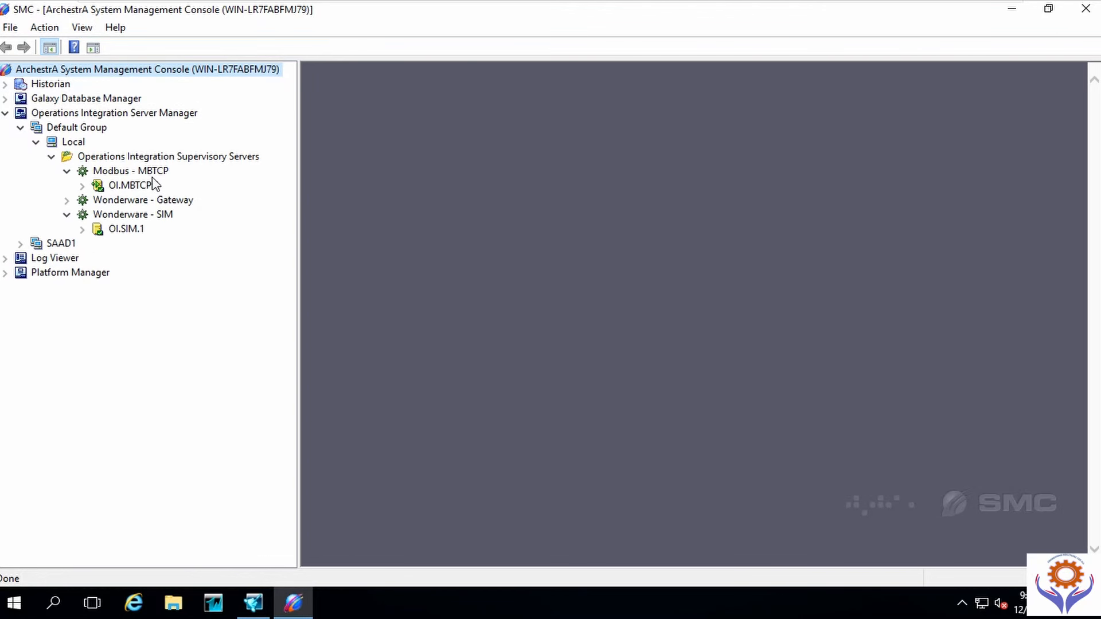
click(82, 186)
click(98, 201)
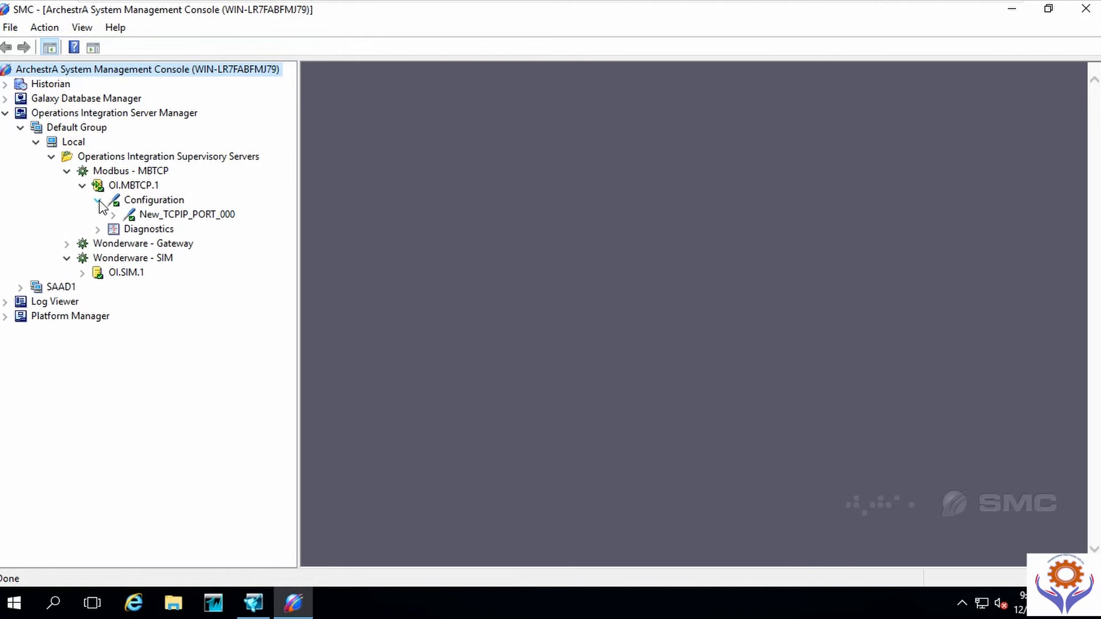
Step: Expand the OI.MBTCP.1 diagnostics and New_TCPIP_PORT_000, and examine the parameters, device groups and device items of New_ModbusPLC_000
click(98, 230)
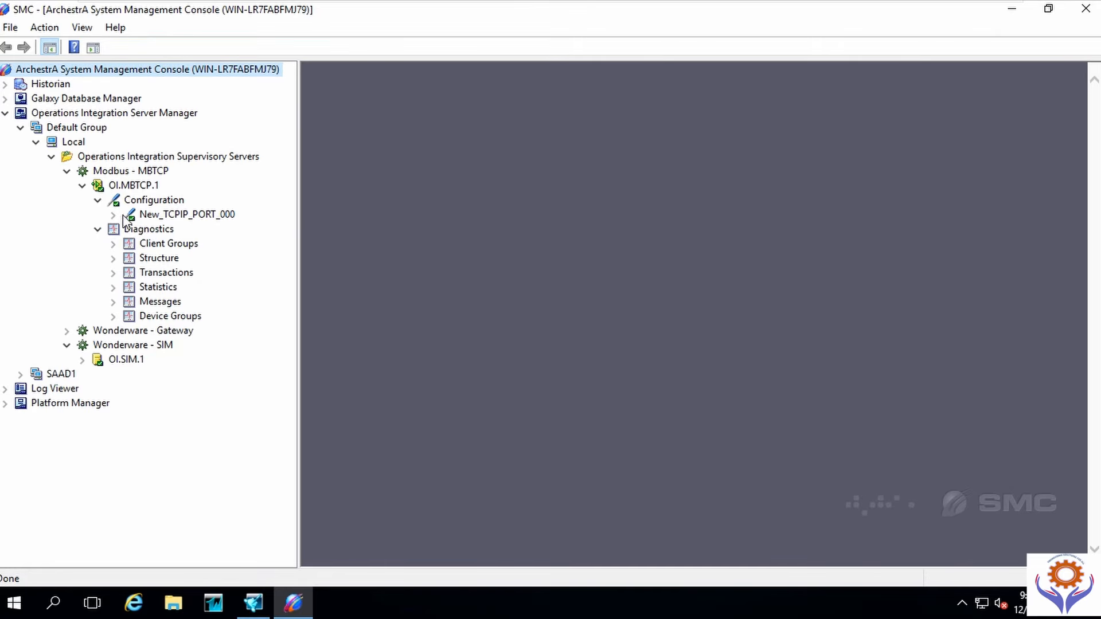
click(113, 215)
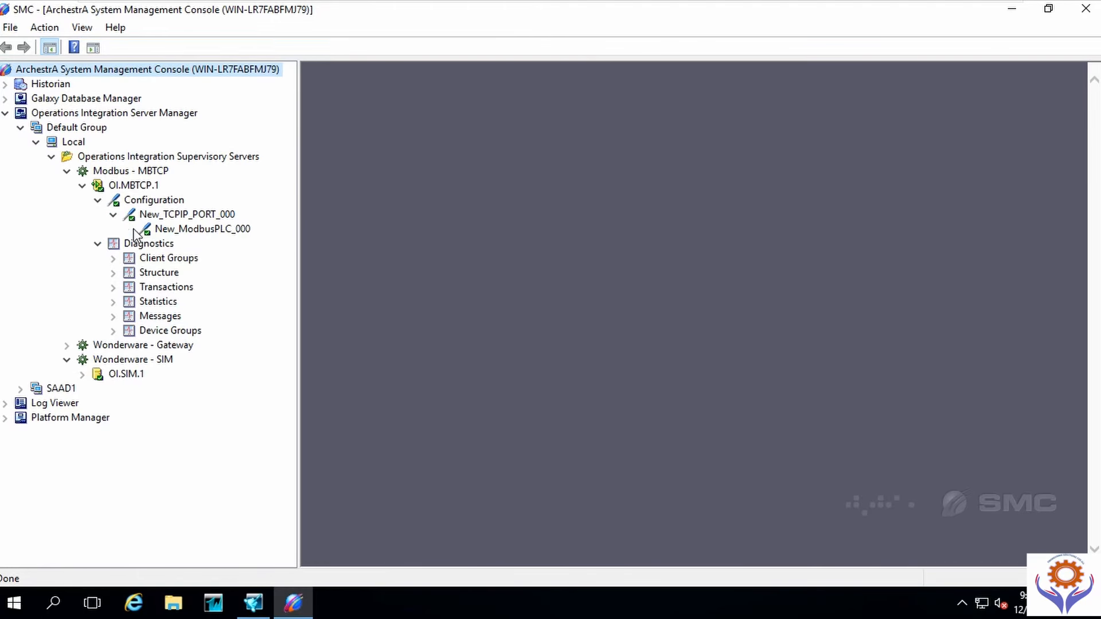
click(190, 231)
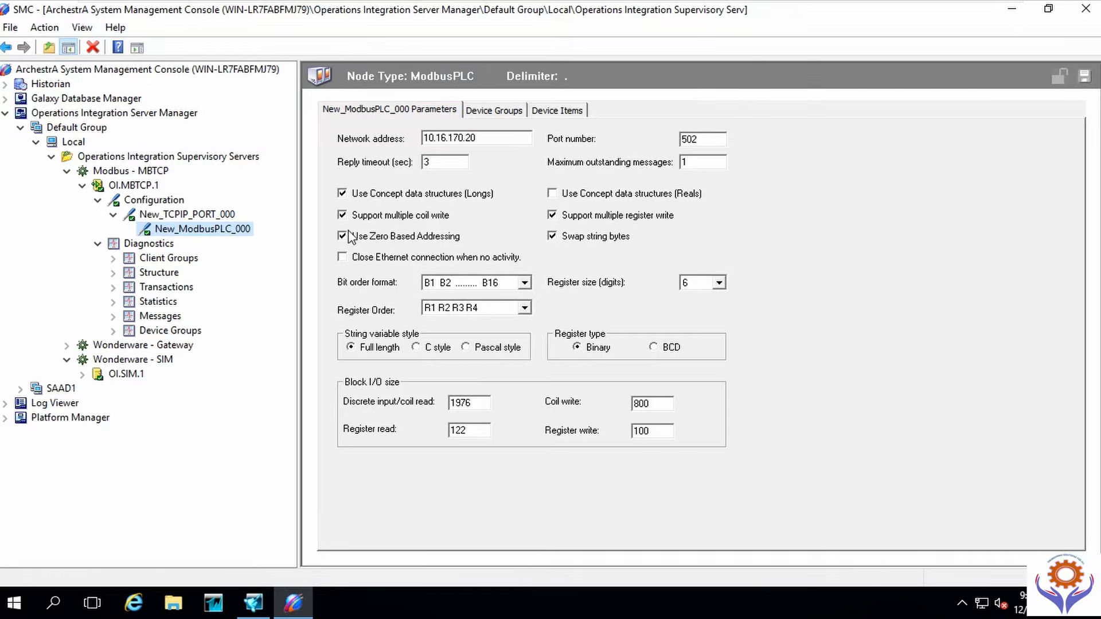
drag(479, 137, 423, 138)
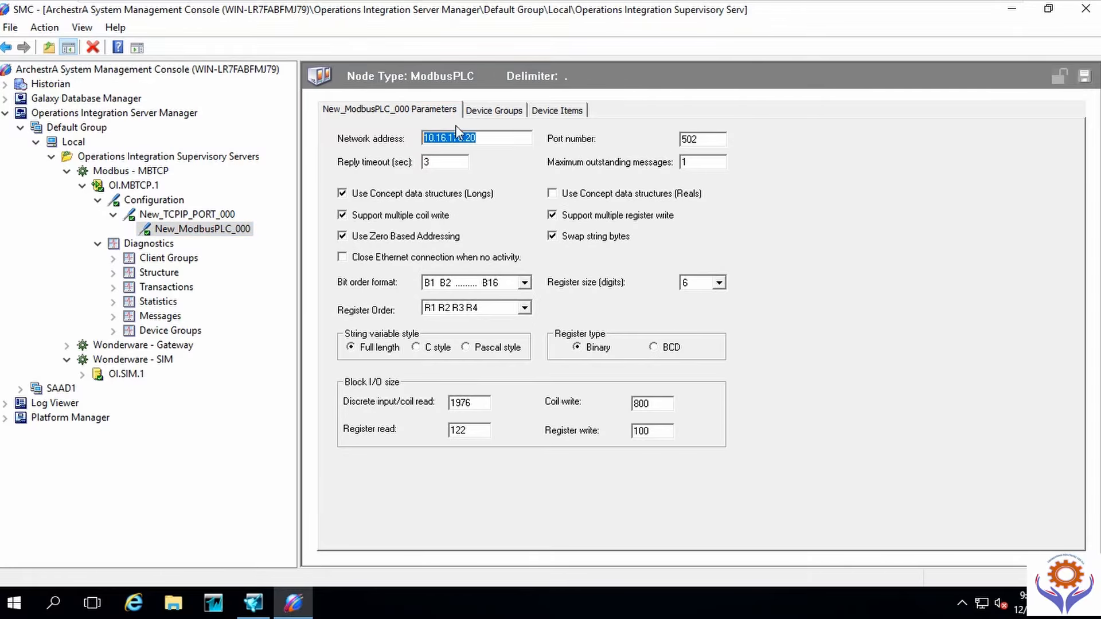
click(492, 118)
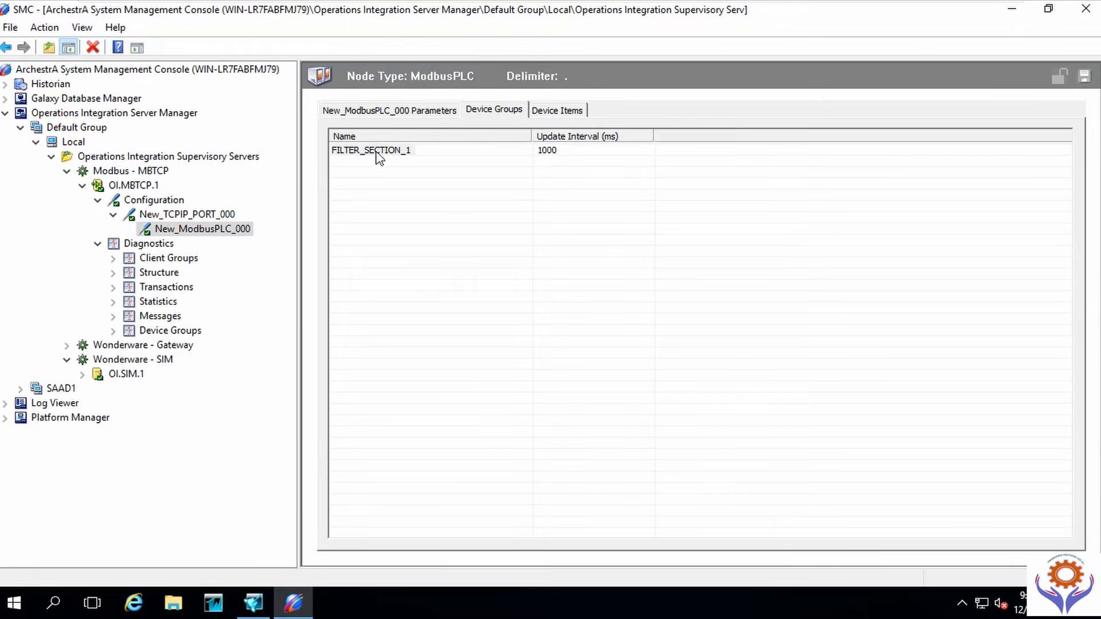
click(538, 113)
click(476, 117)
click(437, 116)
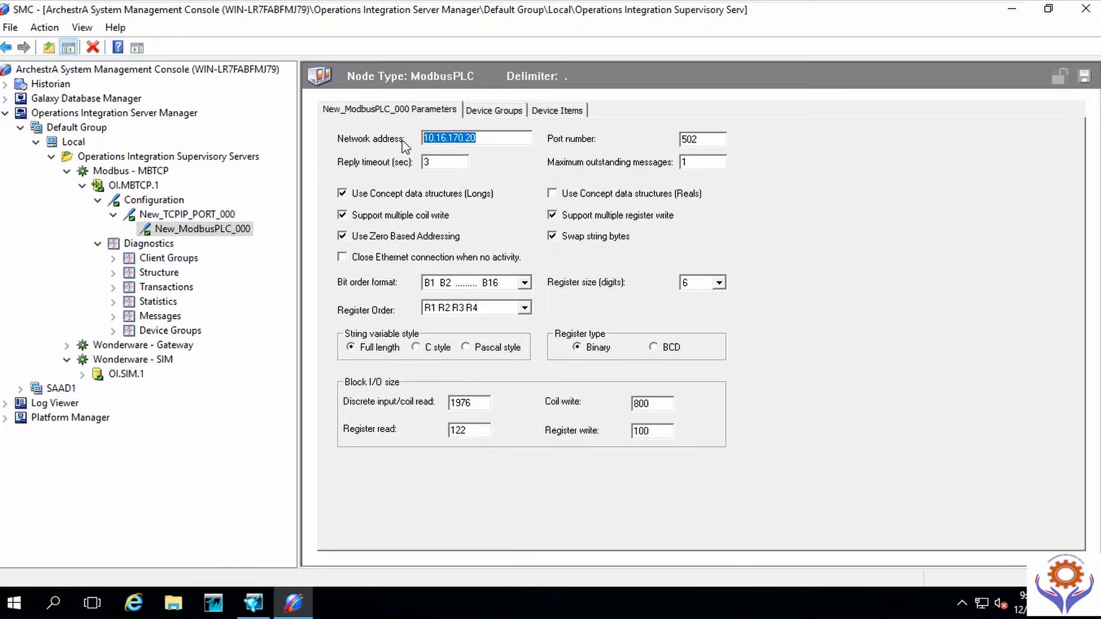
Step: Collapse the OI.MBTCP.1 configuration and review the commands available for the Modbus - MBTCP server group and its OI.MBTCP.1 instance
click(97, 199)
click(132, 173)
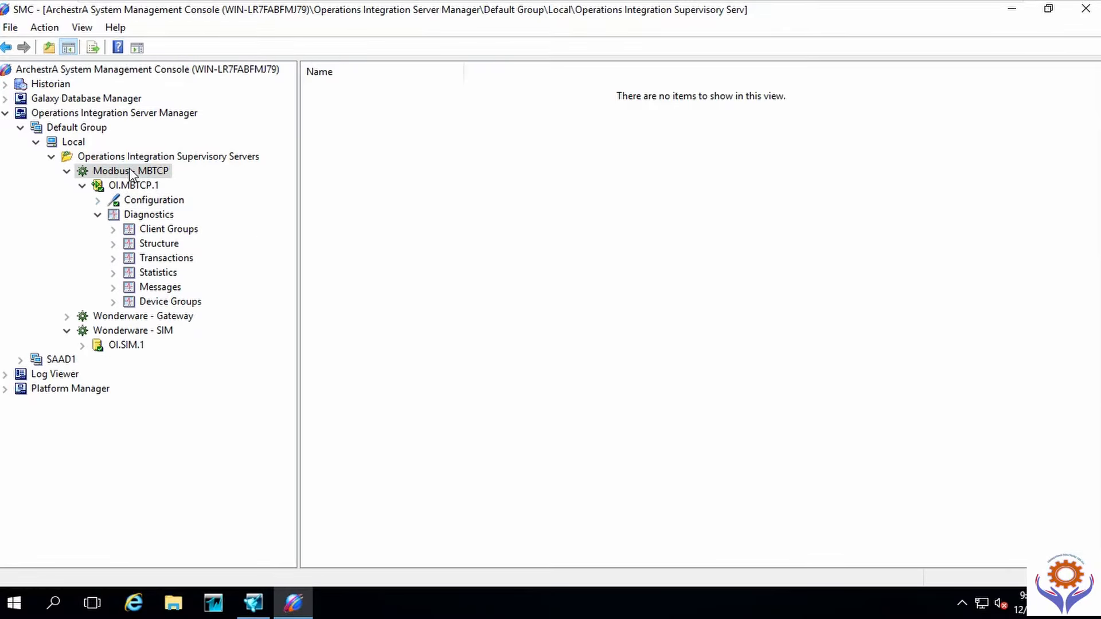
right_click(131, 174)
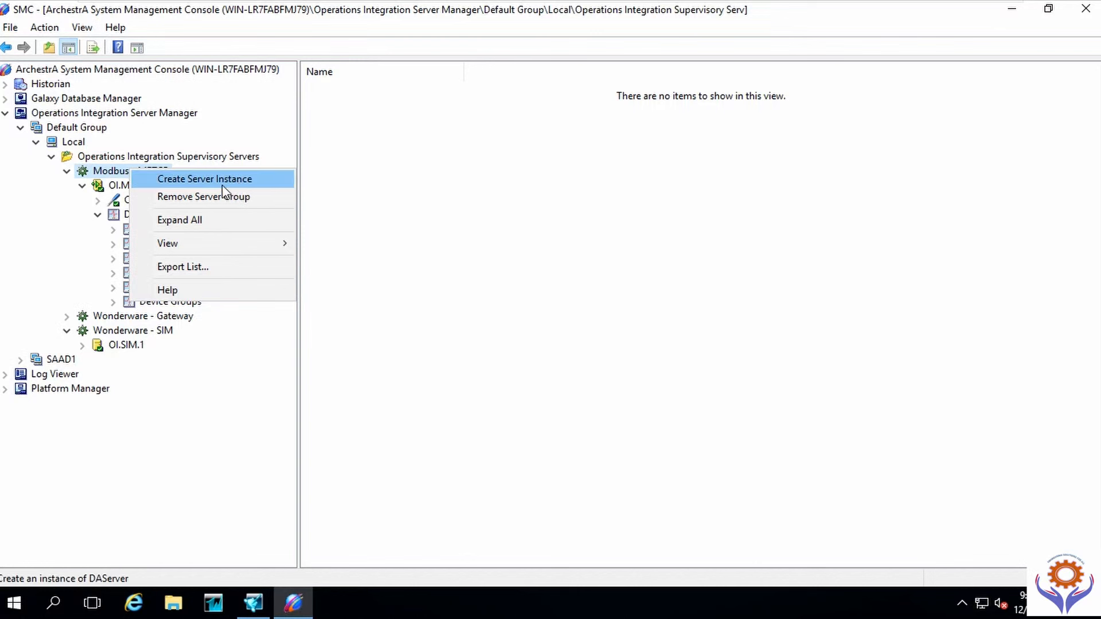
click(81, 229)
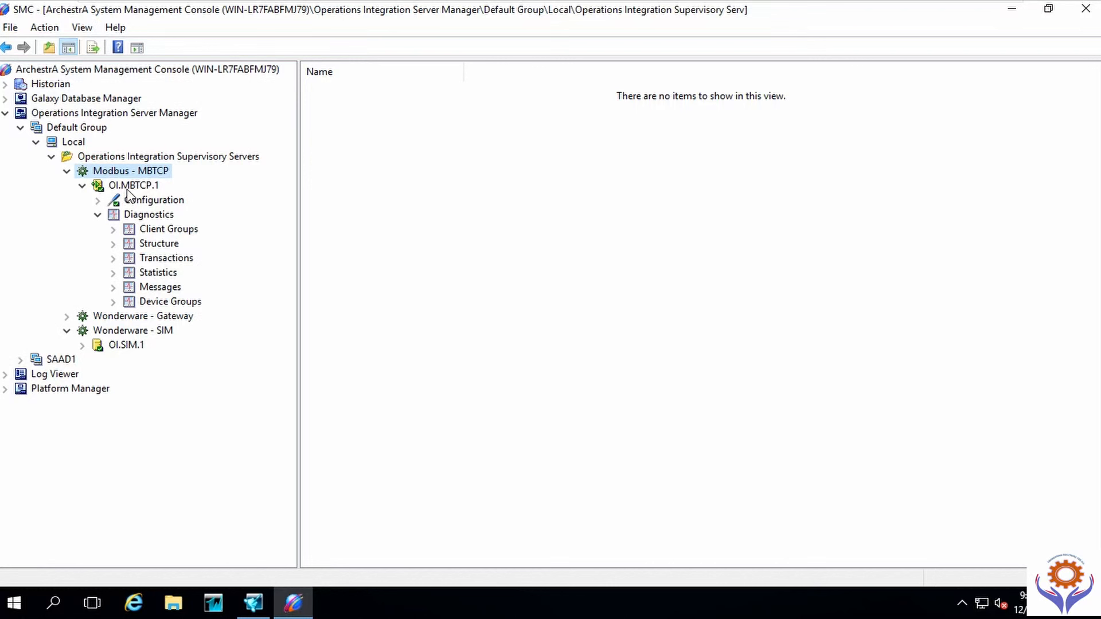
click(118, 187)
right_click(117, 190)
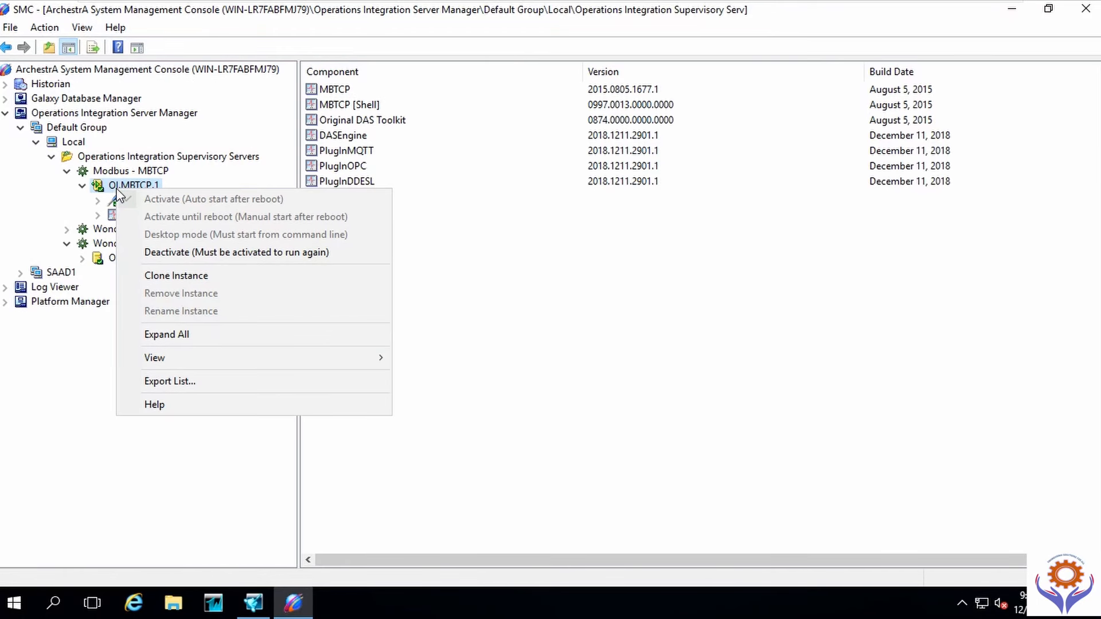
click(54, 204)
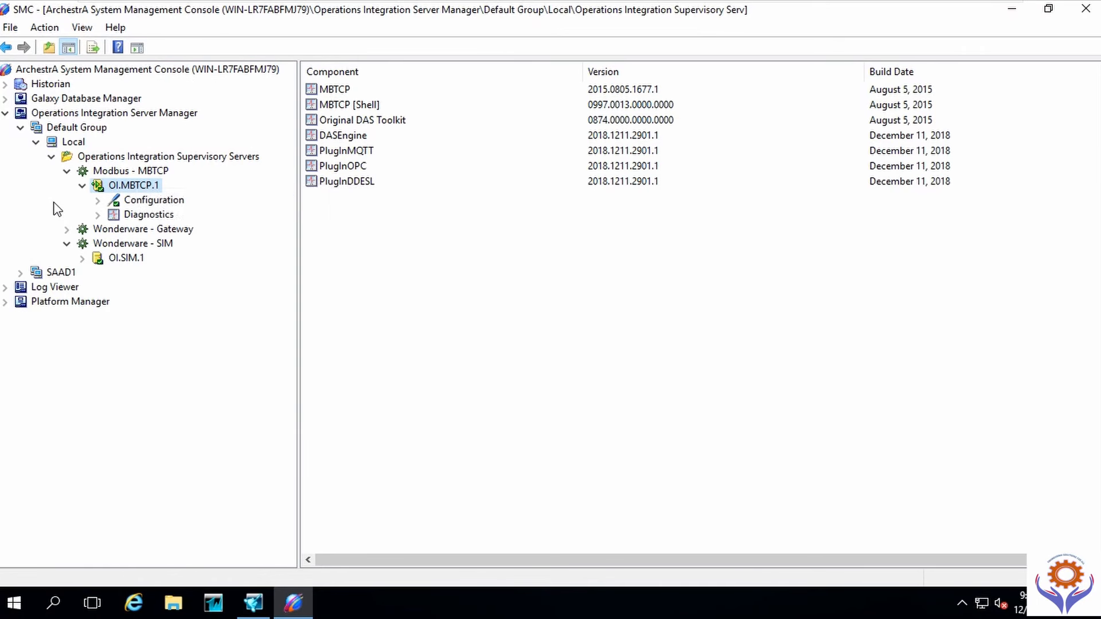
Step: Add a TSXQuantum connection under New_TCPIP_PORT_000 in the OI.MBTCP.1 configuration, keeping its default name
click(98, 201)
click(114, 214)
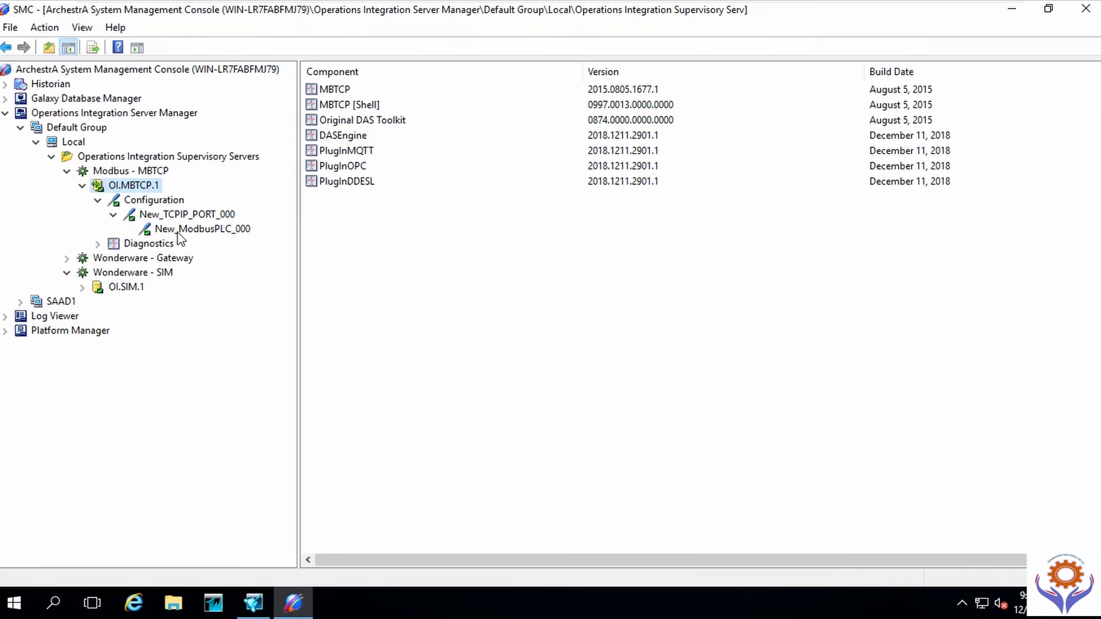
click(174, 215)
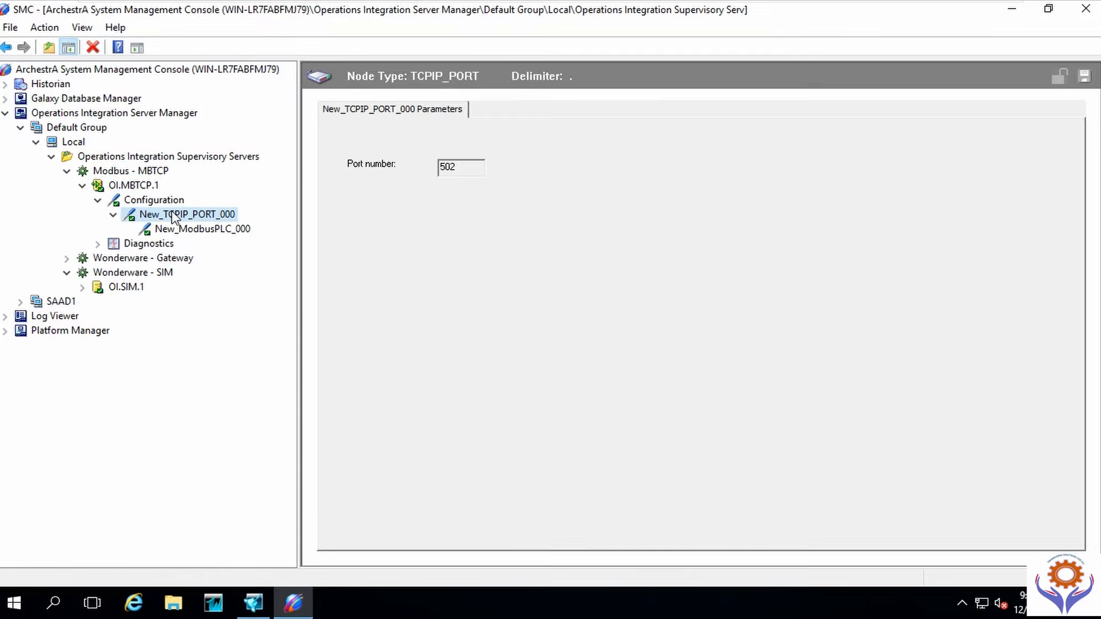
right_click(172, 213)
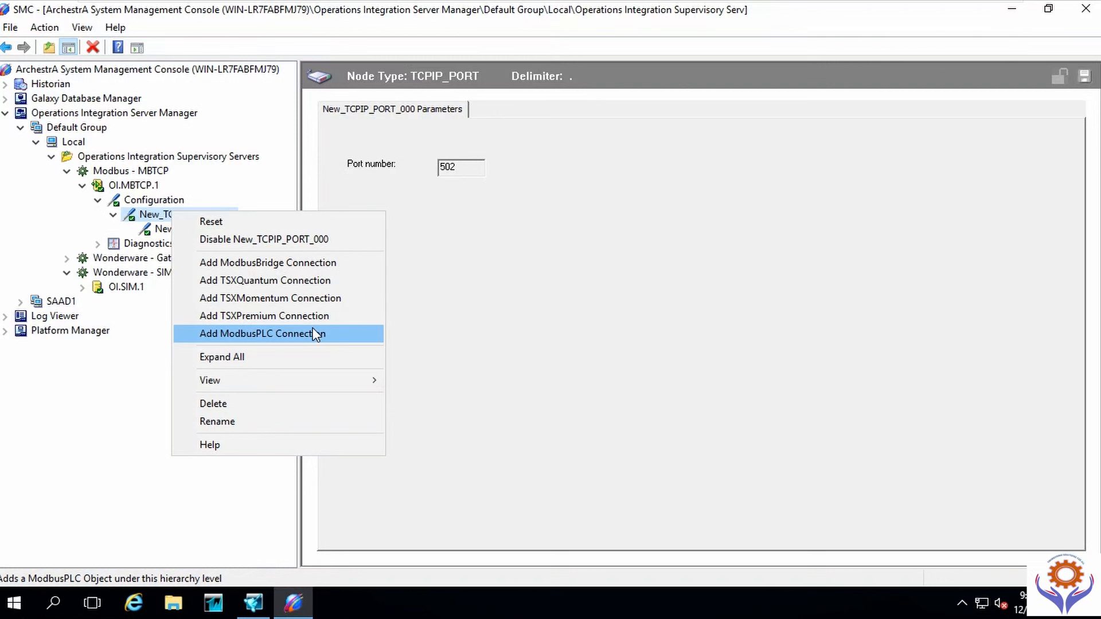
click(286, 280)
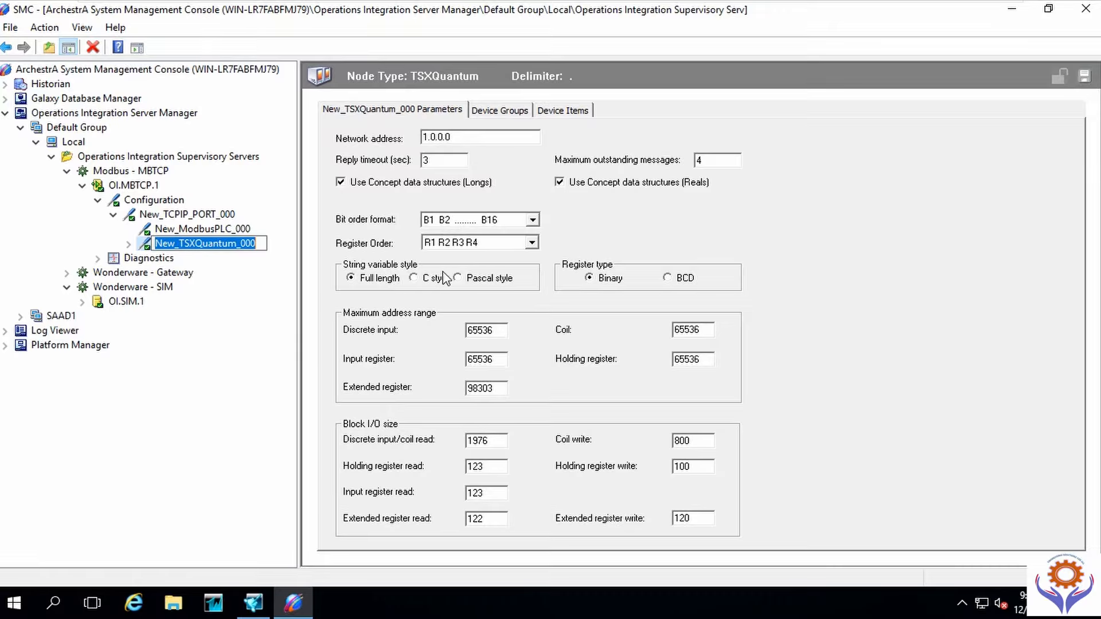
click(659, 207)
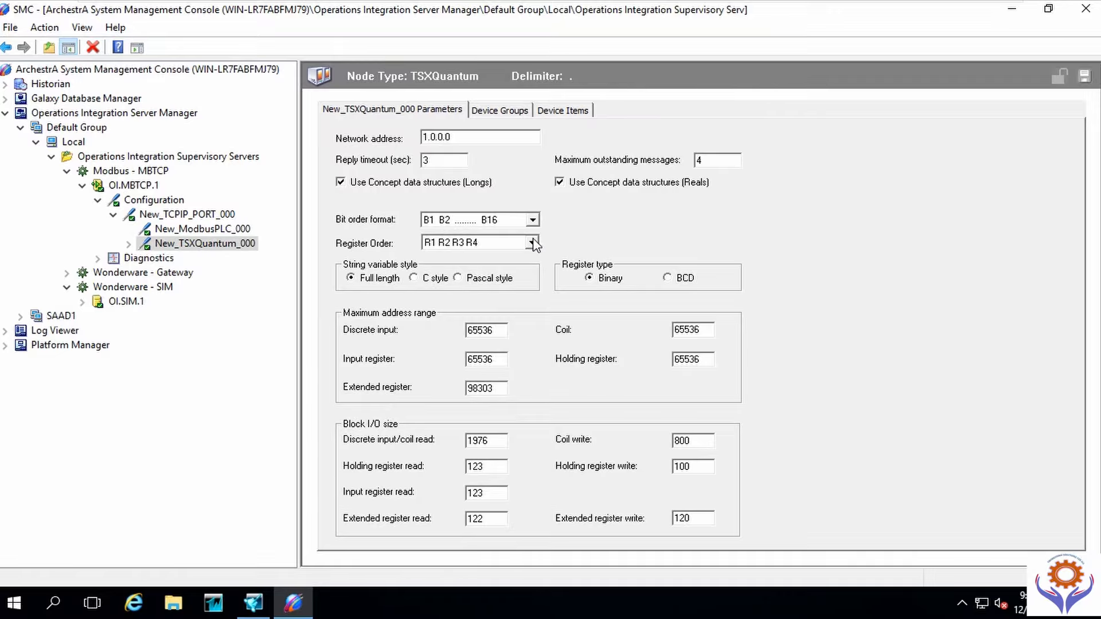
Step: Review the other connection types that can be added to New_TCPIP_PORT_000 without adding one
click(198, 218)
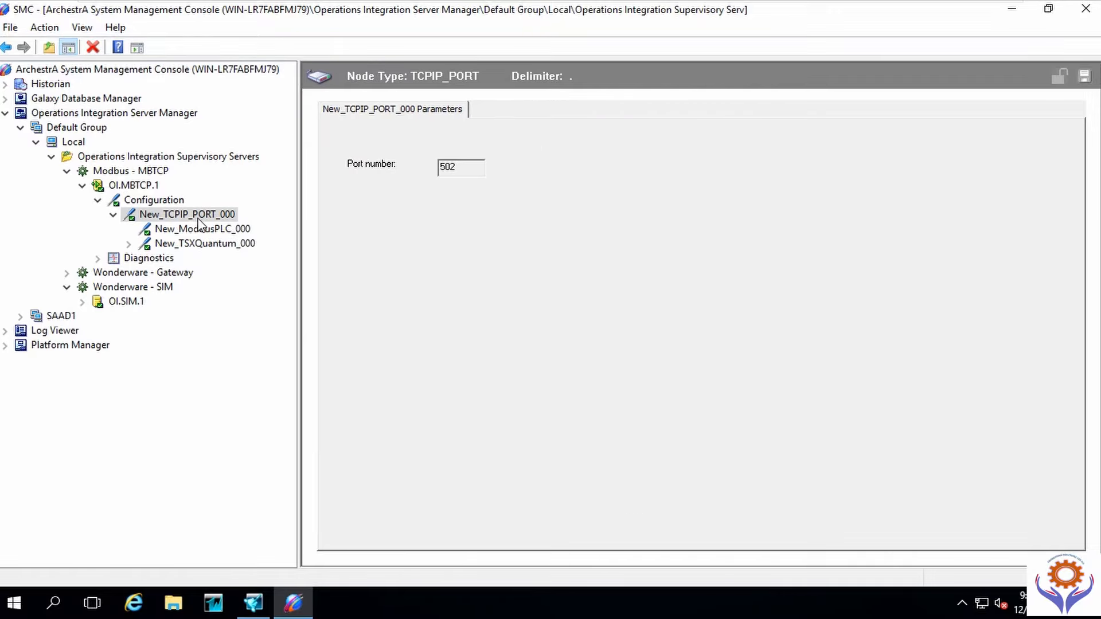
right_click(199, 222)
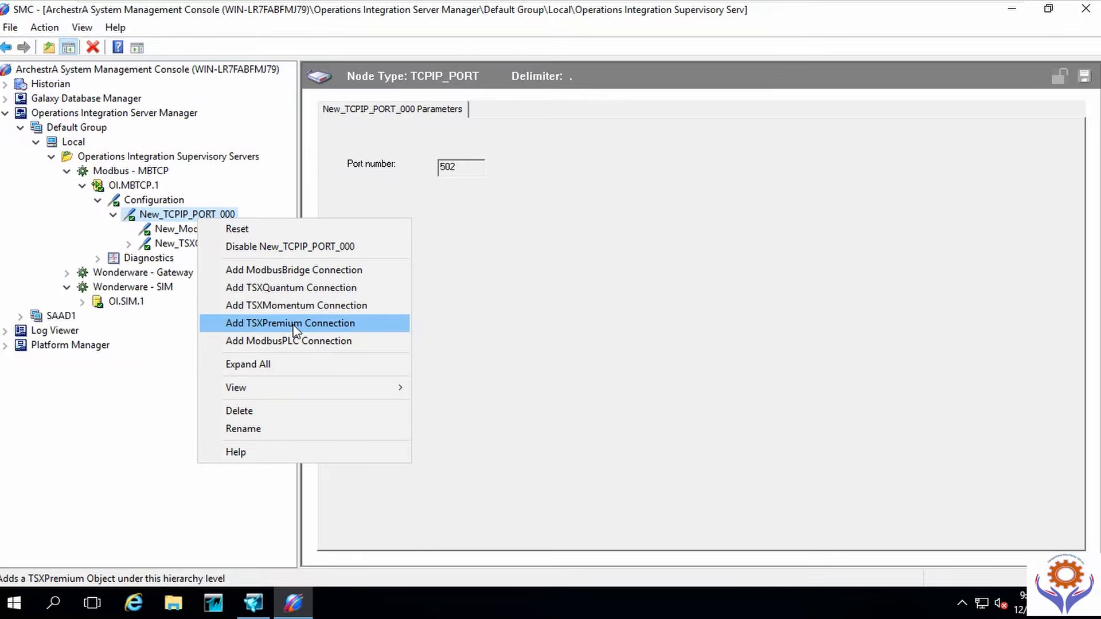
click(165, 330)
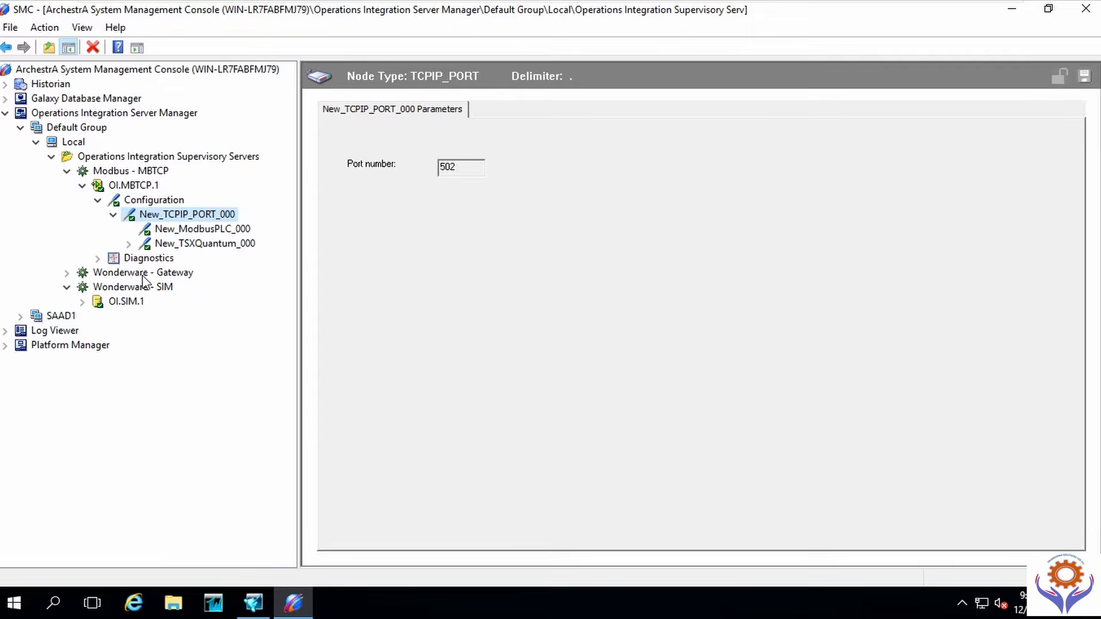
Step: Expand the OI.MBTCP.1 Diagnostics with its Client Groups, and the Log Viewer, to examine their entries
click(98, 259)
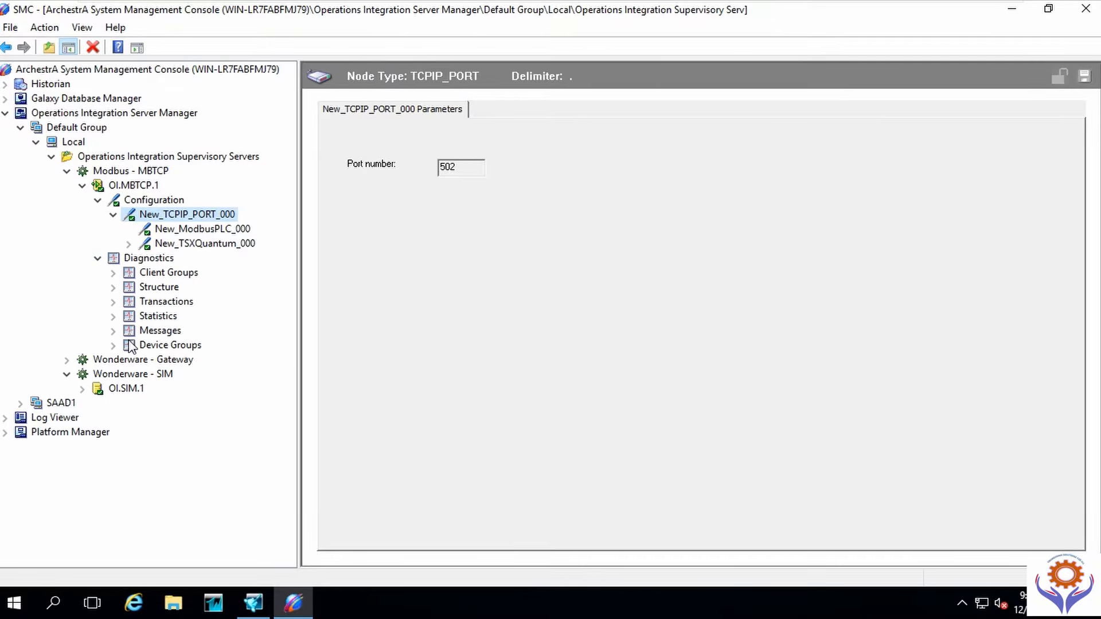
click(113, 273)
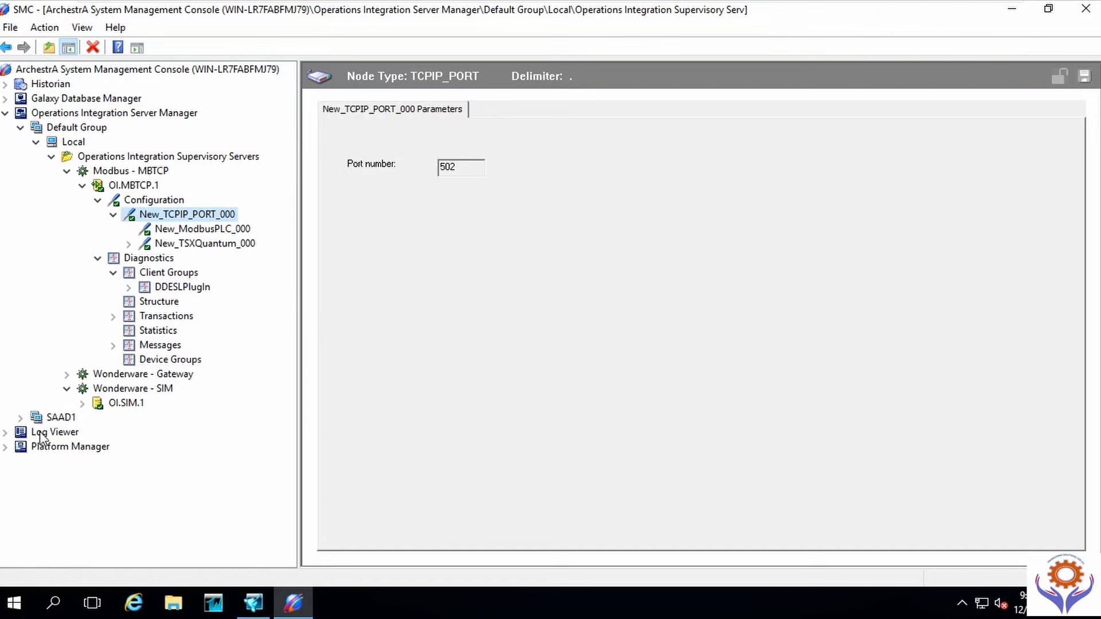
click(8, 433)
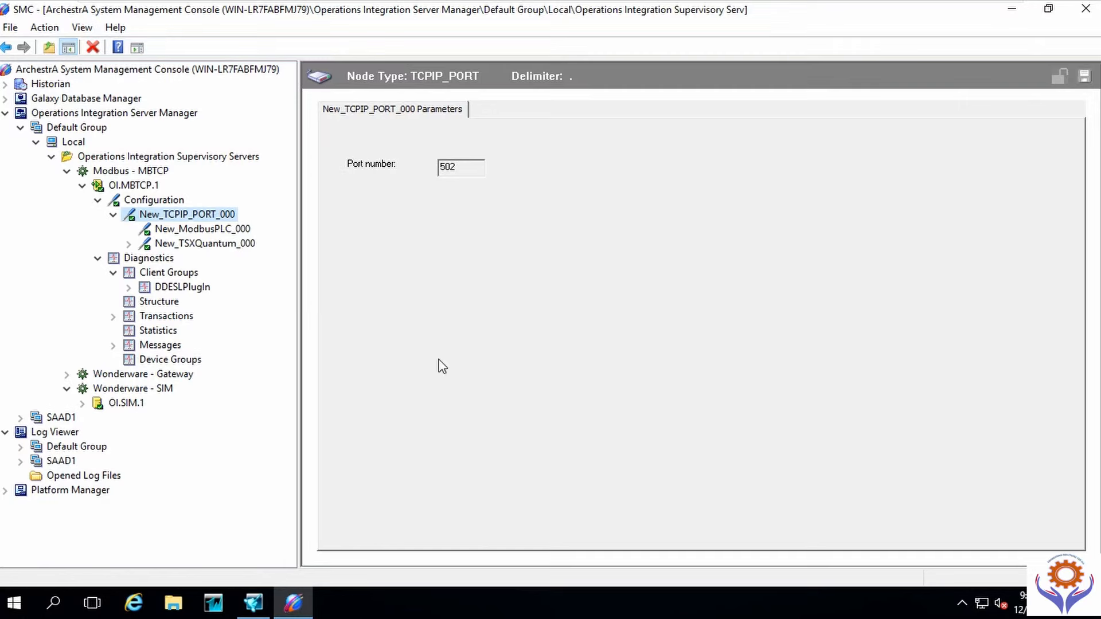
Step: Switch back to WindowMaker, expand the Configure tools, and enlarge the Tools and Classic View areas
click(1012, 8)
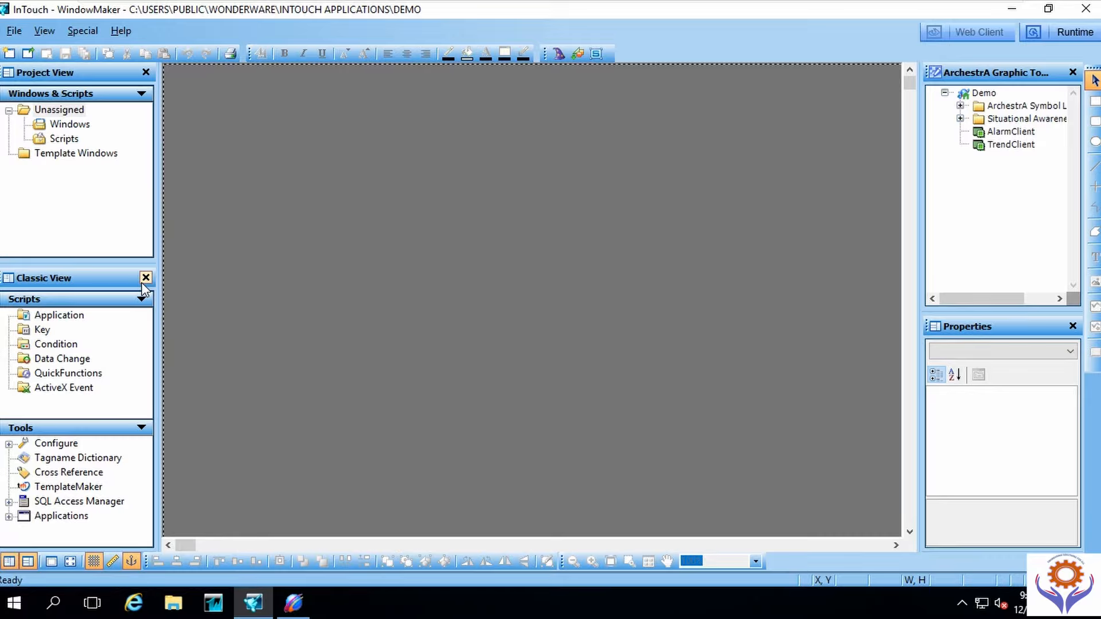
click(8, 444)
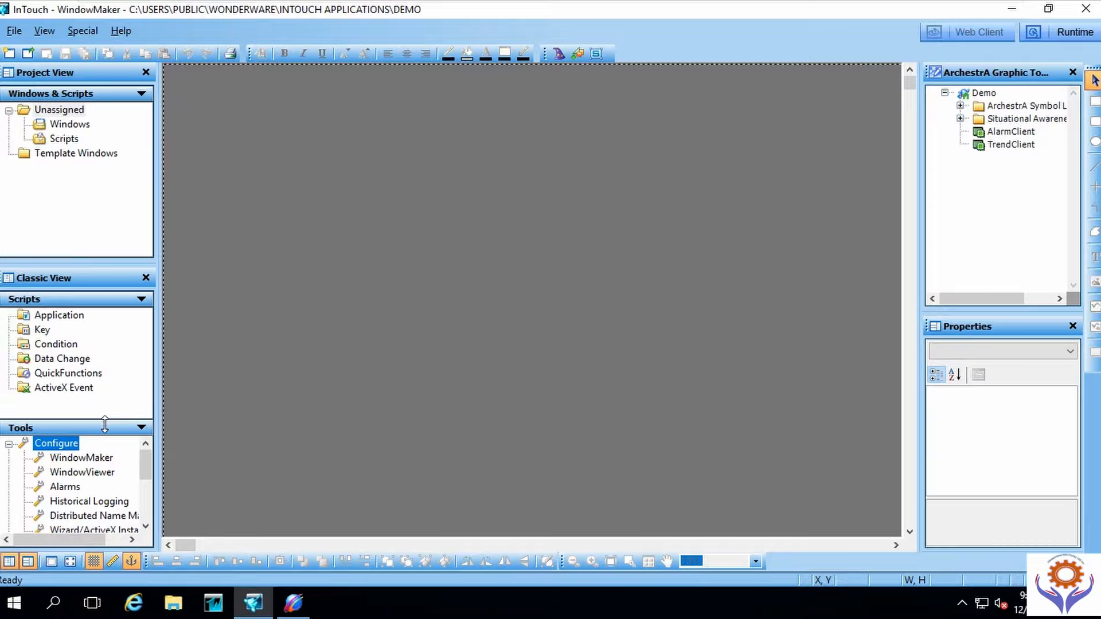
drag(105, 423, 105, 399)
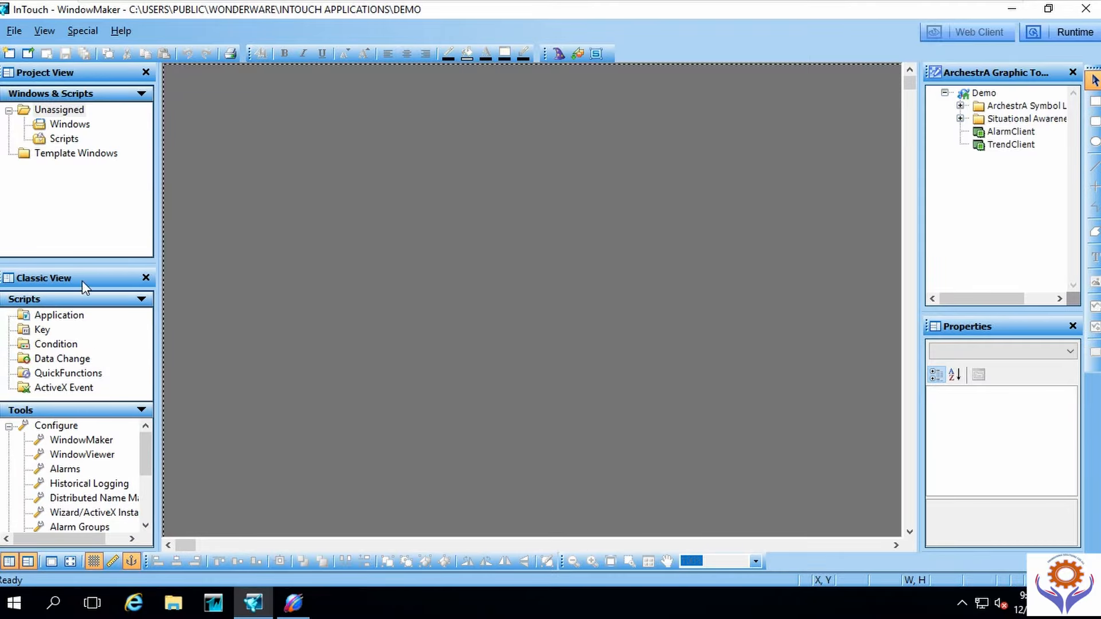
drag(80, 262, 78, 184)
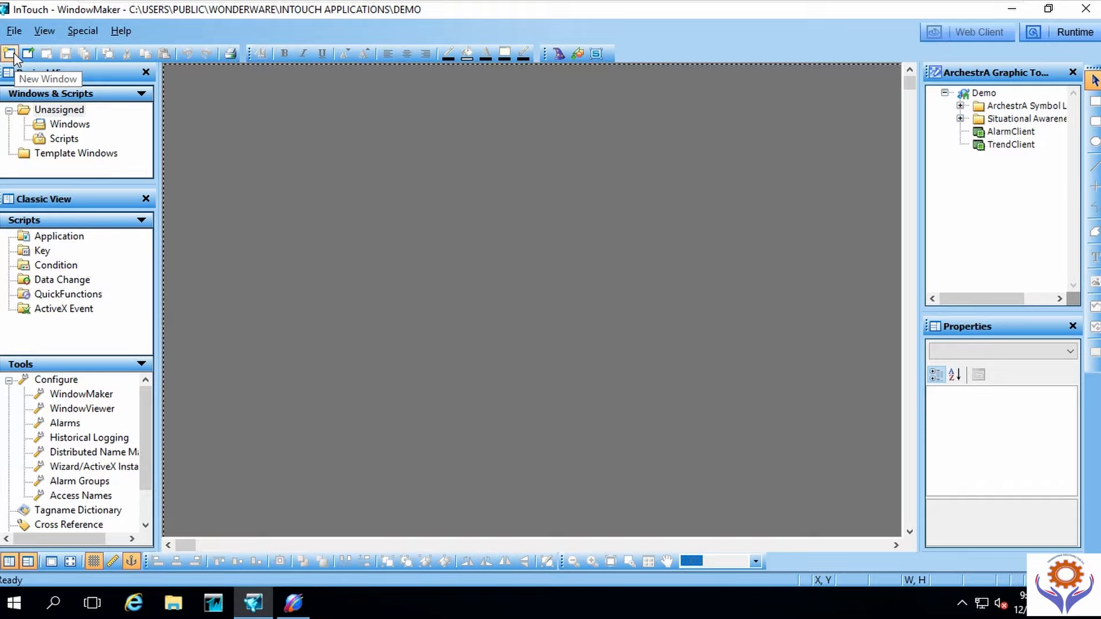
Step: Start a new window under the Unassigned Windows folder and name it Pumping Station
click(44, 113)
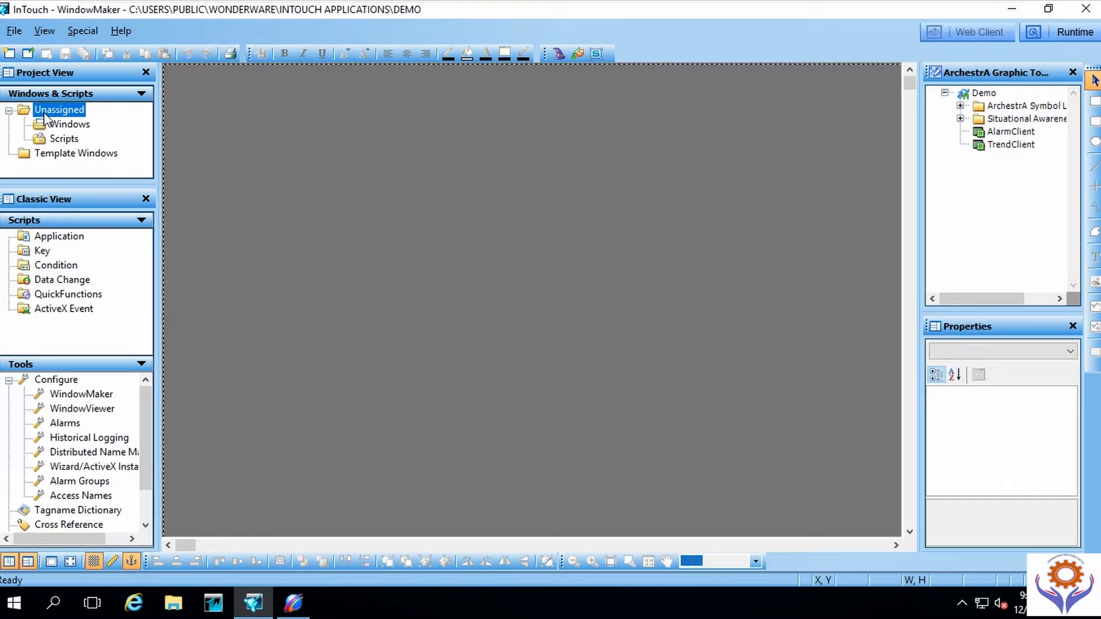
right_click(56, 125)
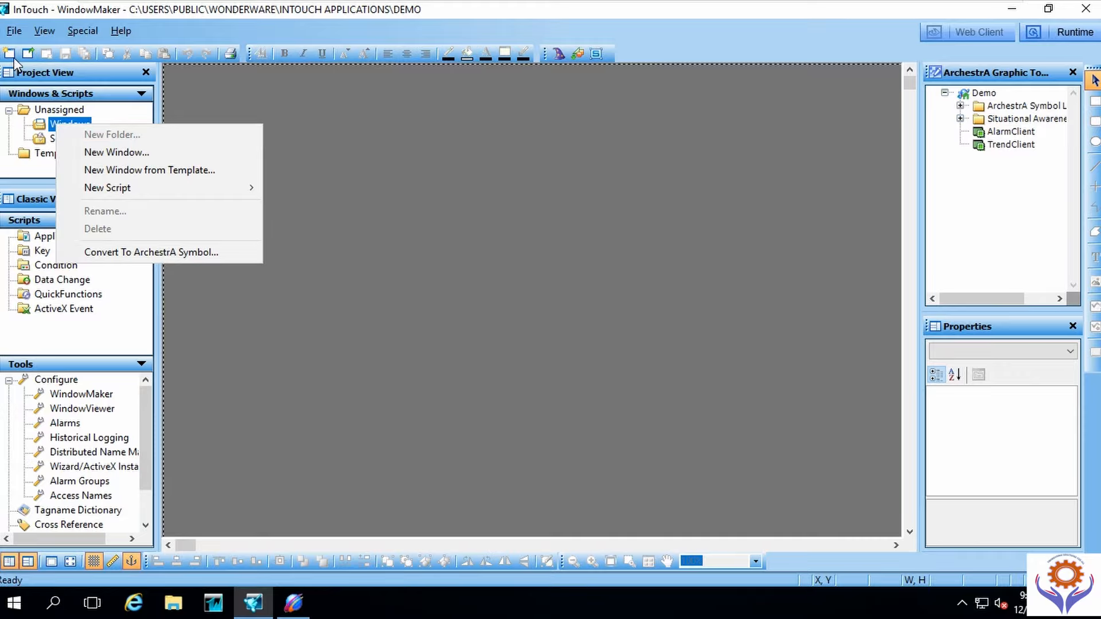
click(148, 155)
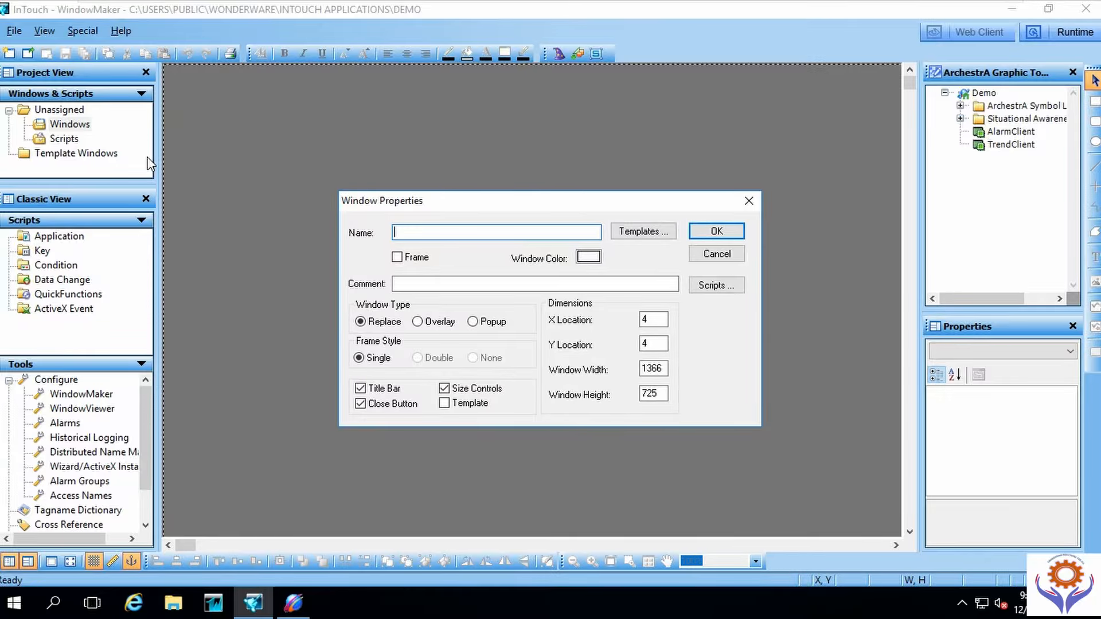
text(Pumping Station)
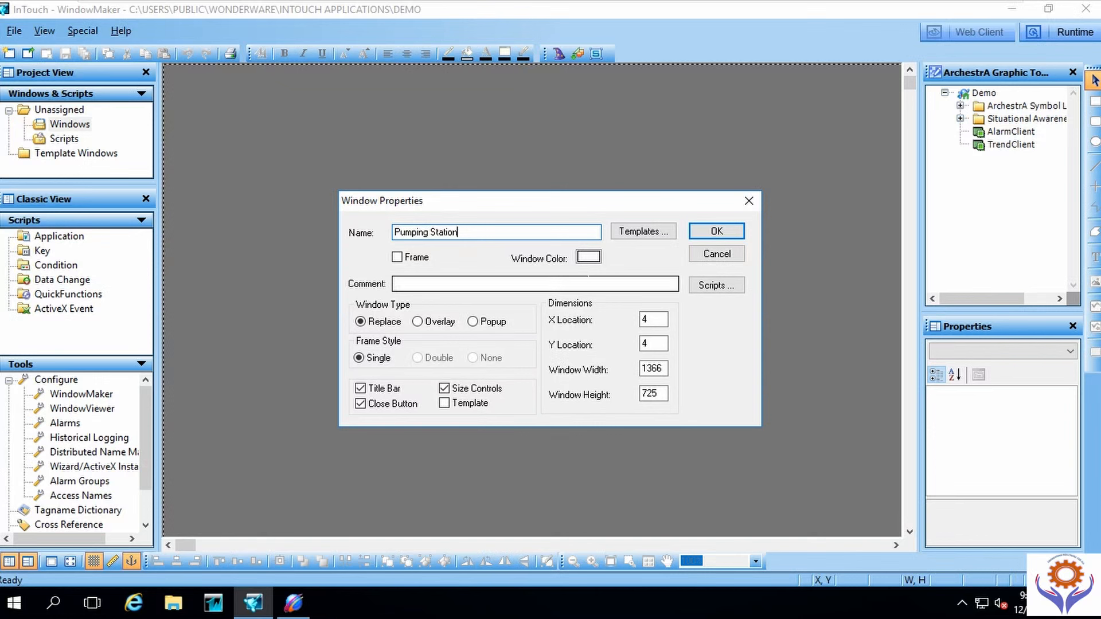
Step: Review the window color palette and the width and height fields, and create the Pumping Station window with the default properties
click(589, 258)
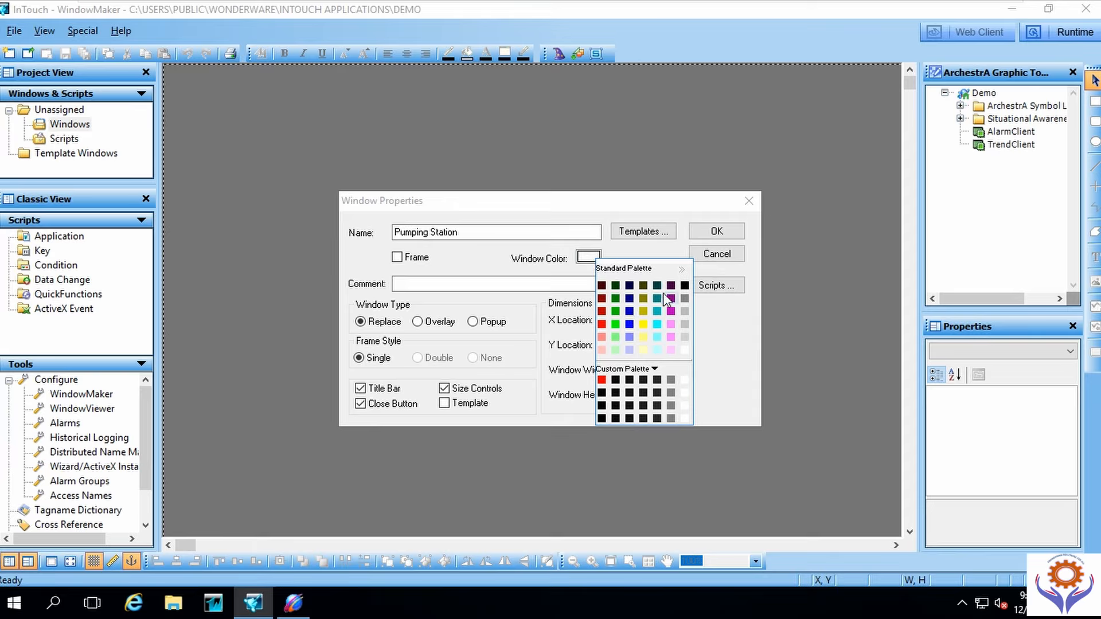
click(623, 253)
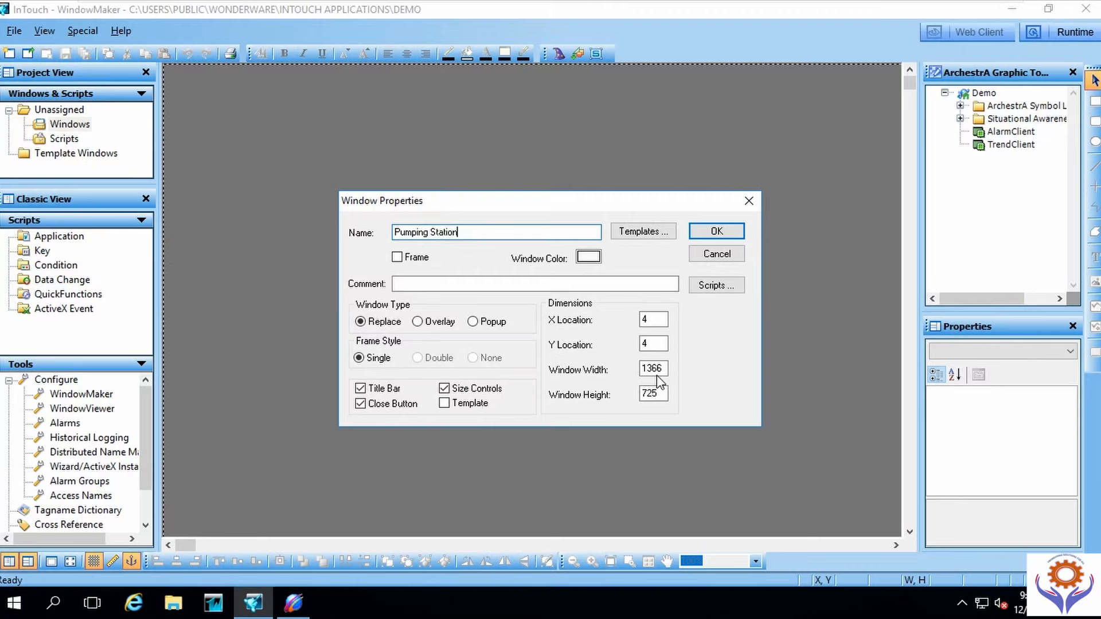
click(659, 394)
drag(664, 393, 637, 373)
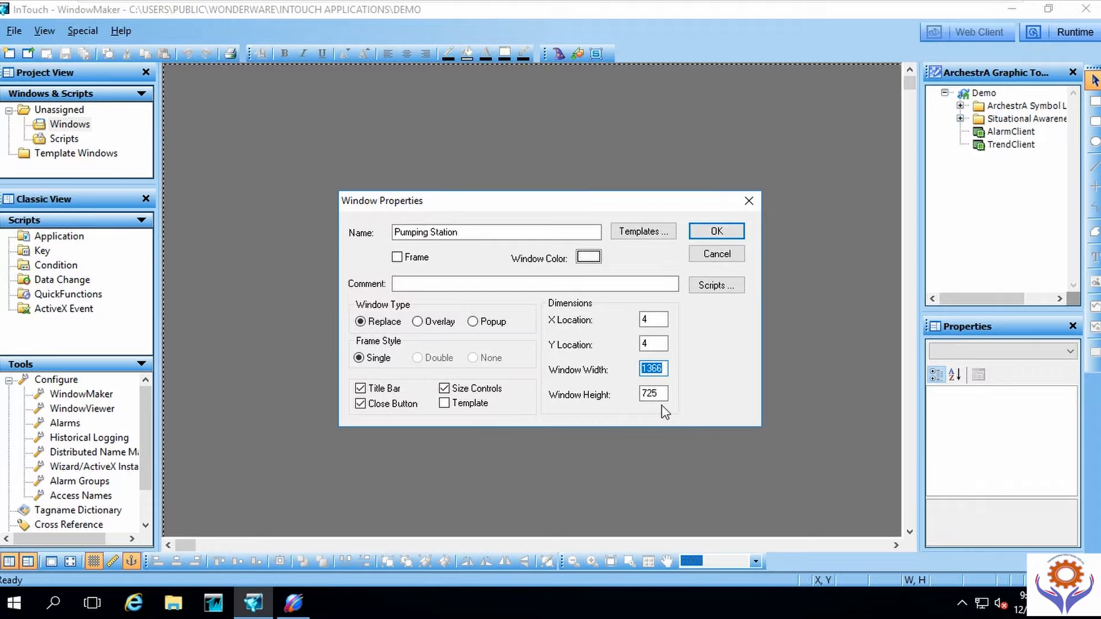
click(662, 368)
drag(662, 369, 641, 371)
click(657, 393)
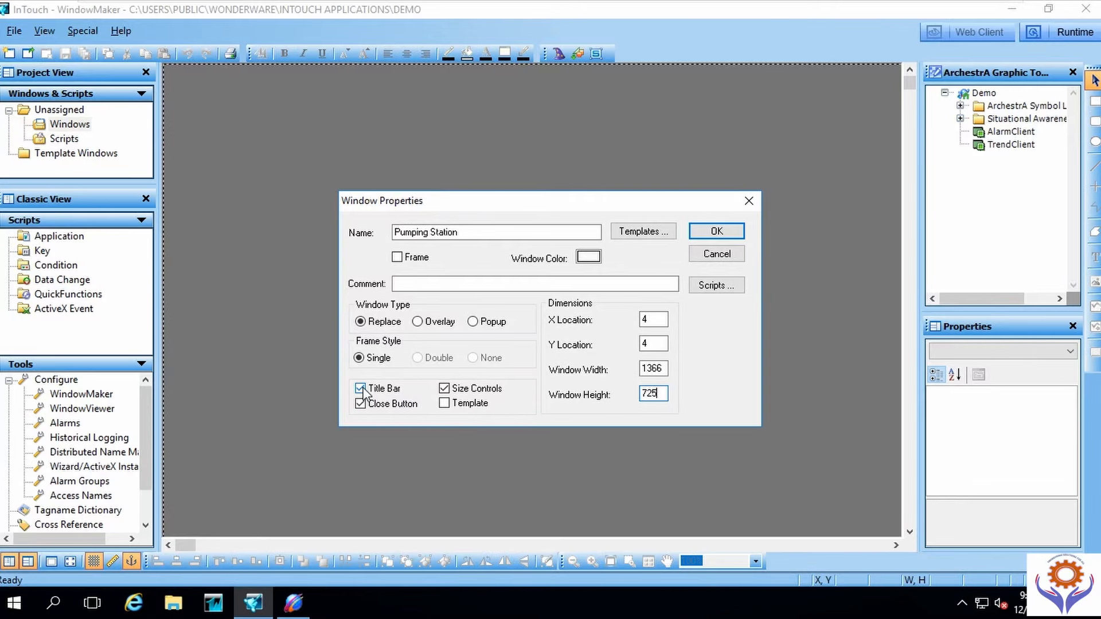
click(709, 234)
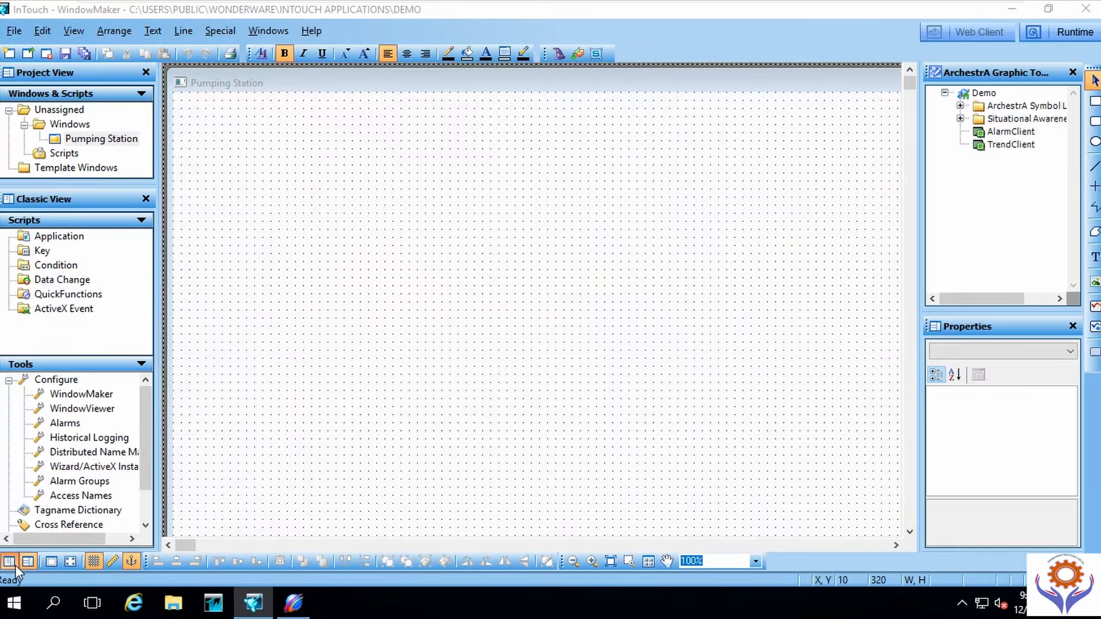
Step: Hide the drawing grid in the Pumping Station window, and show and hide the ruler
click(95, 562)
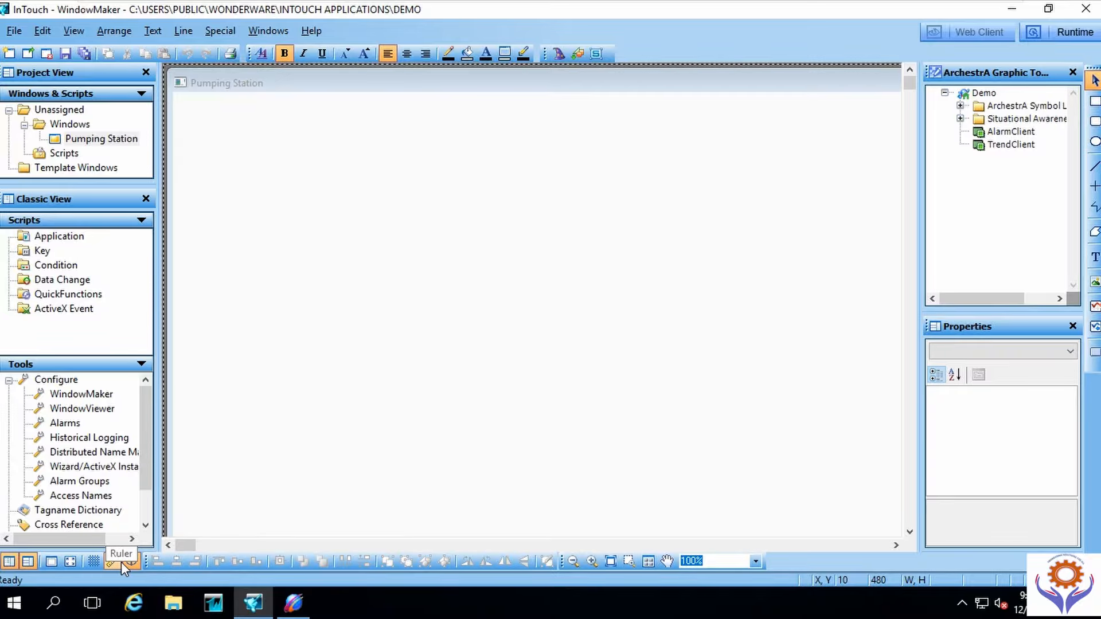
click(113, 562)
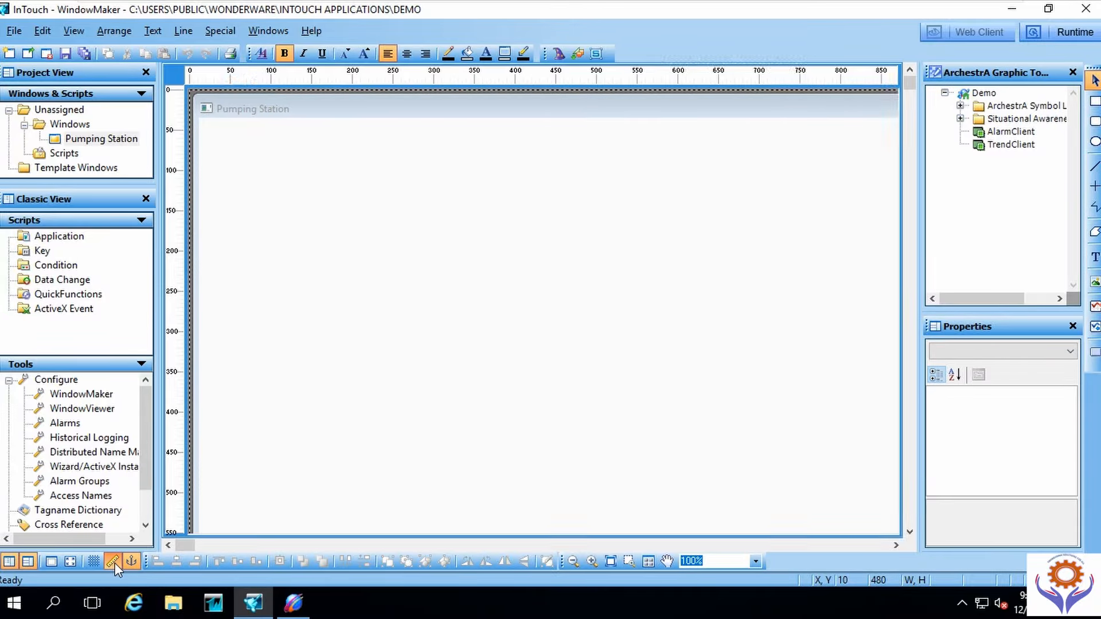
click(113, 562)
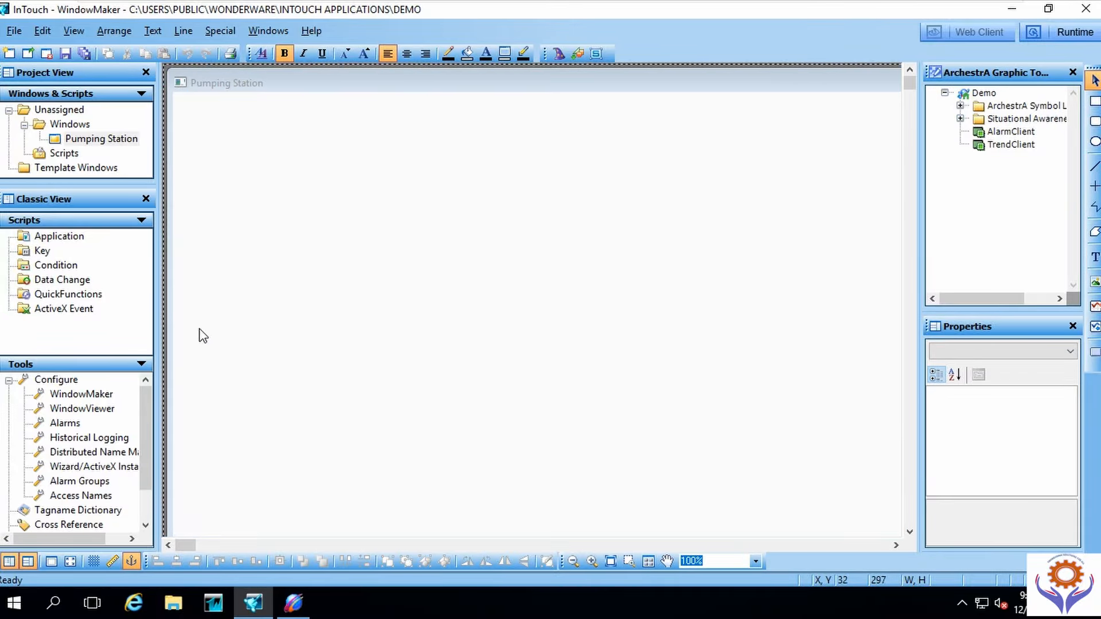
Step: Review the Pumping Station window's properties, and lower its top edge to a Y location of about 19 and a height of about 710
right_click(228, 162)
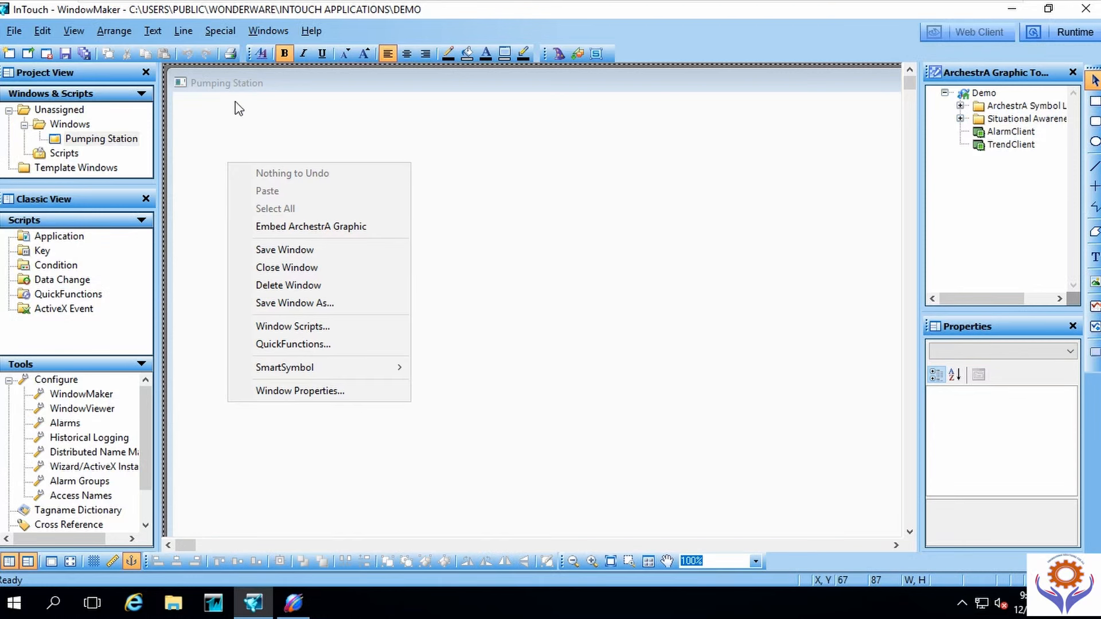
click(295, 391)
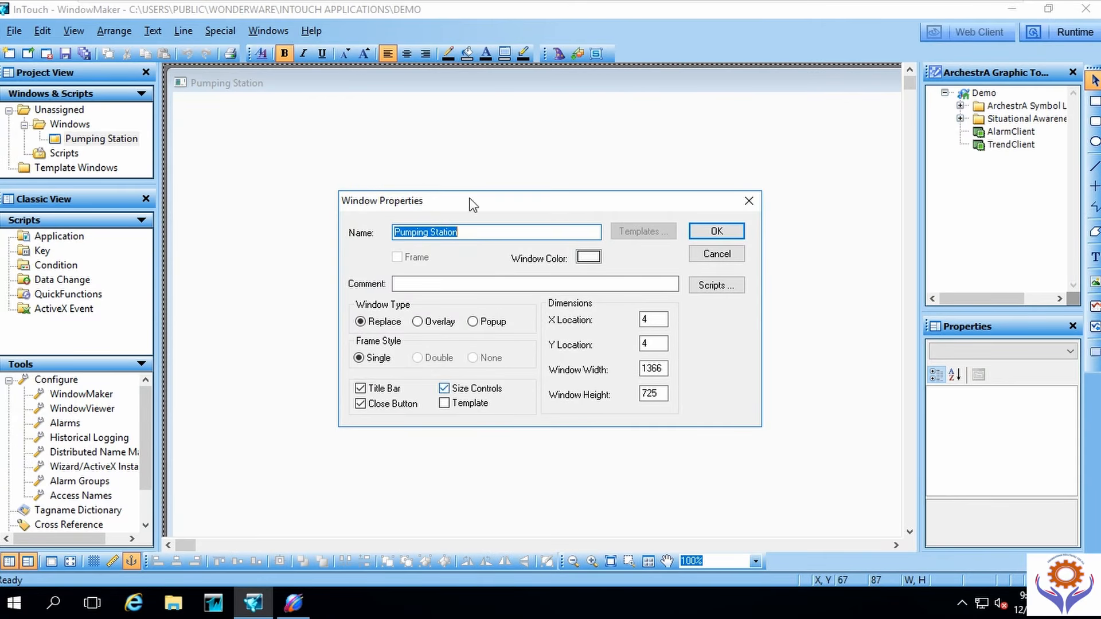
click(713, 260)
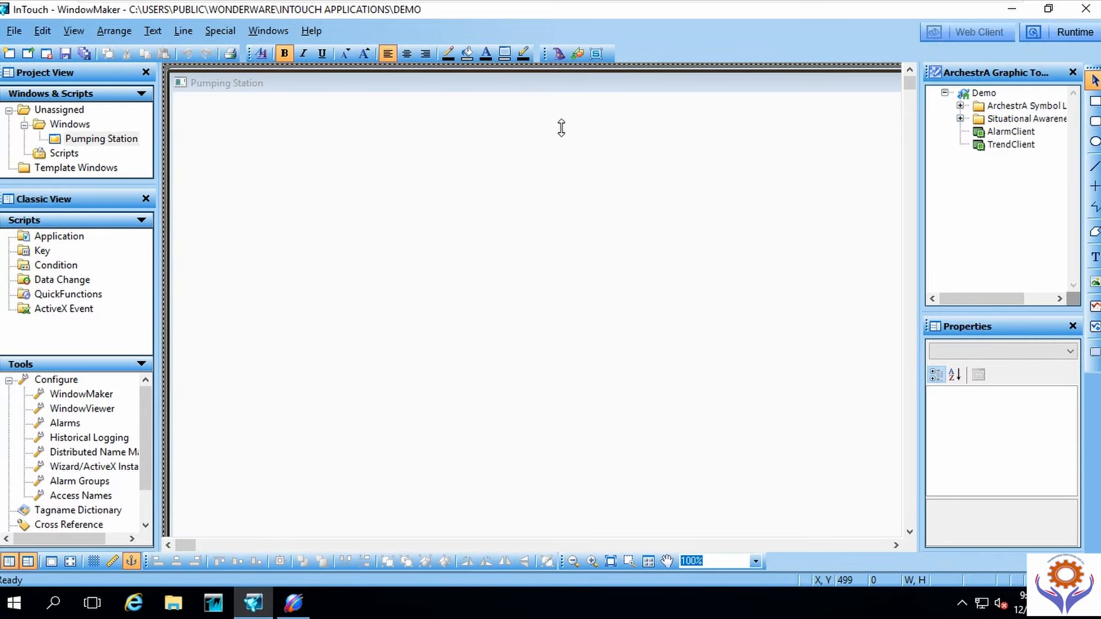
drag(562, 127, 543, 82)
Step: Turn off Size Controls in the Pumping Station window's properties
right_click(526, 191)
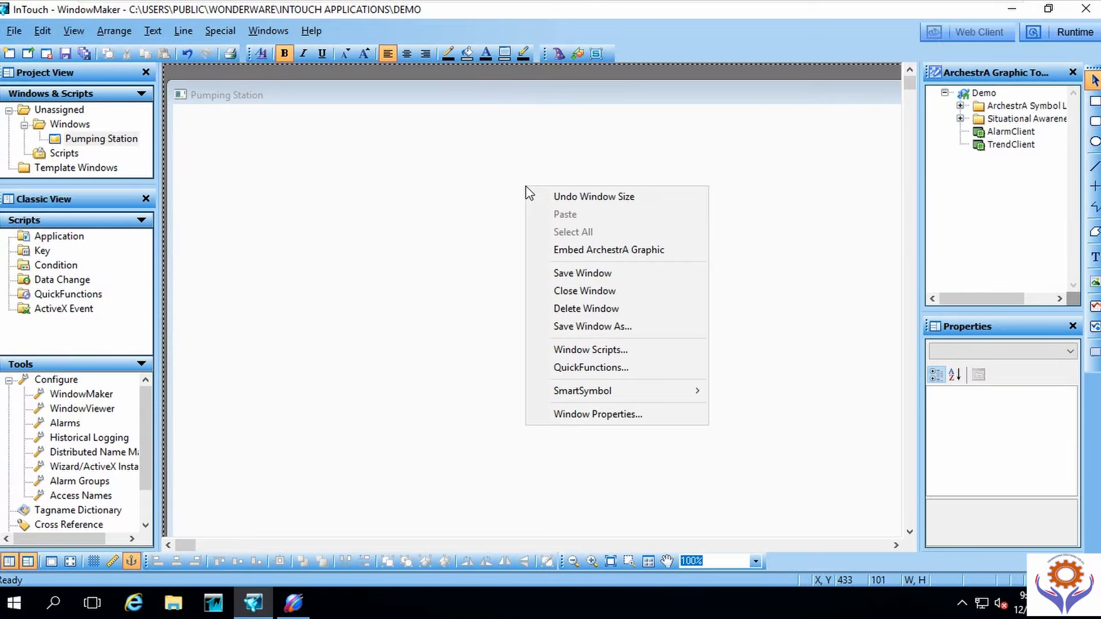
click(585, 413)
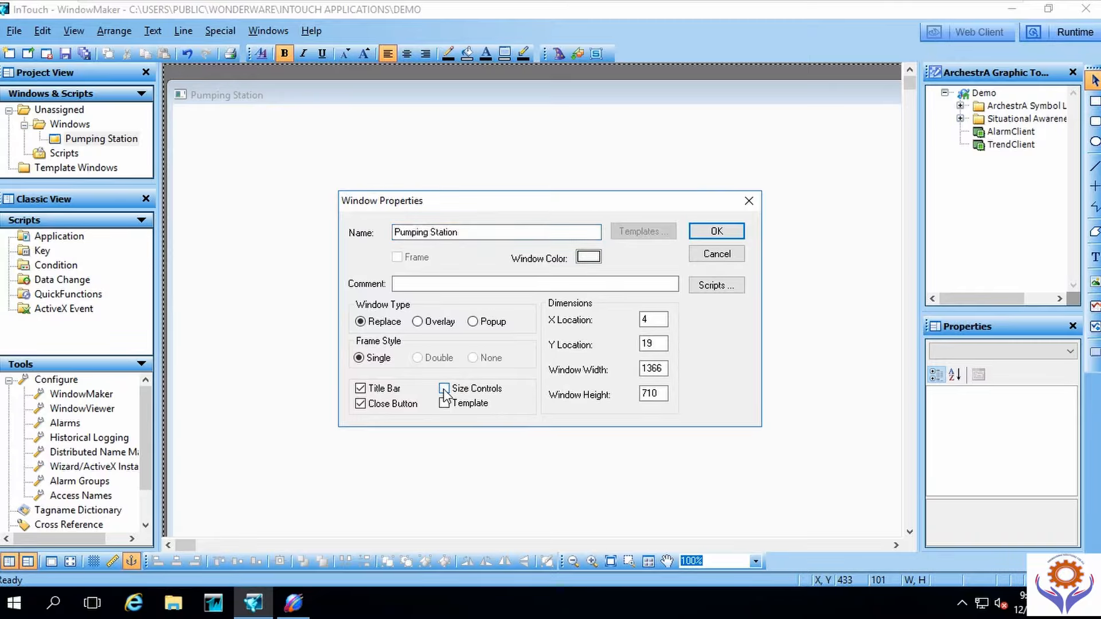
click(717, 231)
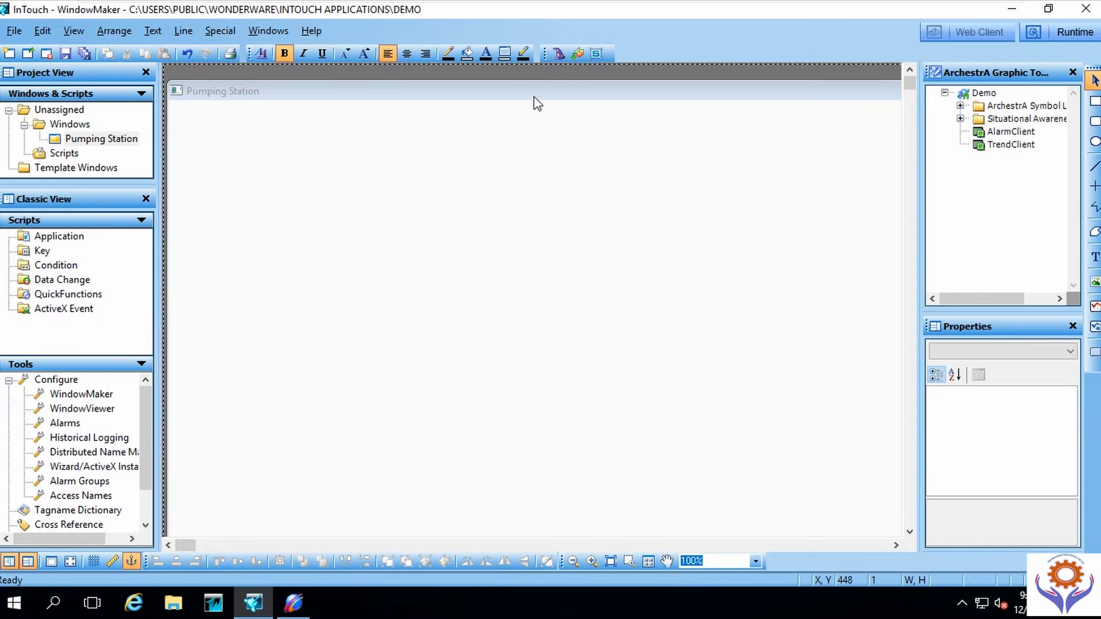
Step: Turn Size Controls back on in the Pumping Station window's properties
right_click(540, 163)
click(589, 390)
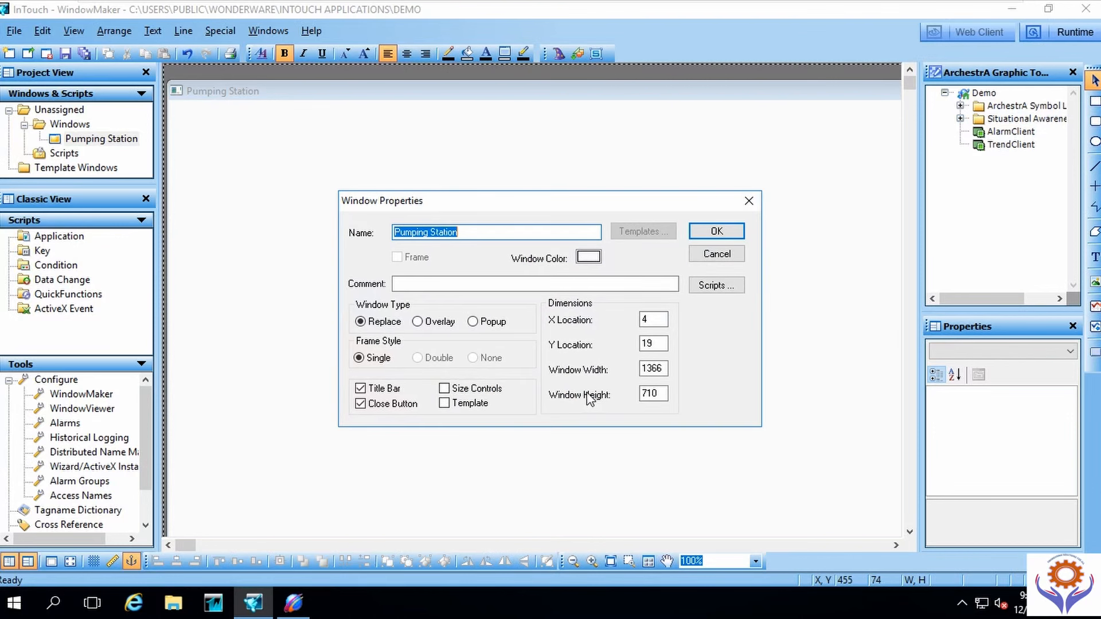
click(466, 391)
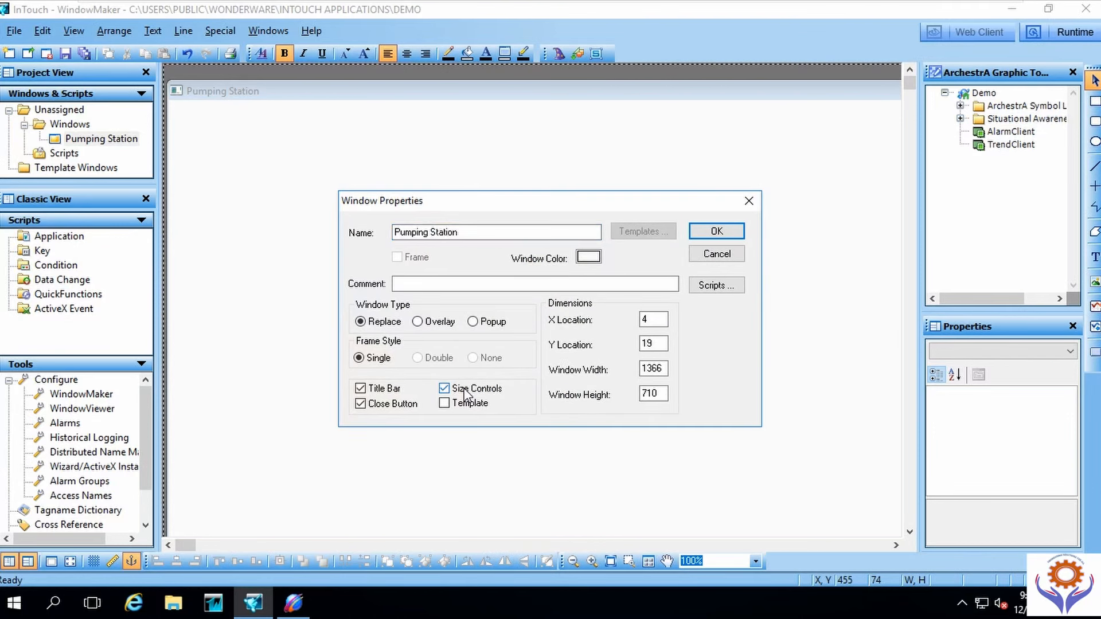
click(721, 232)
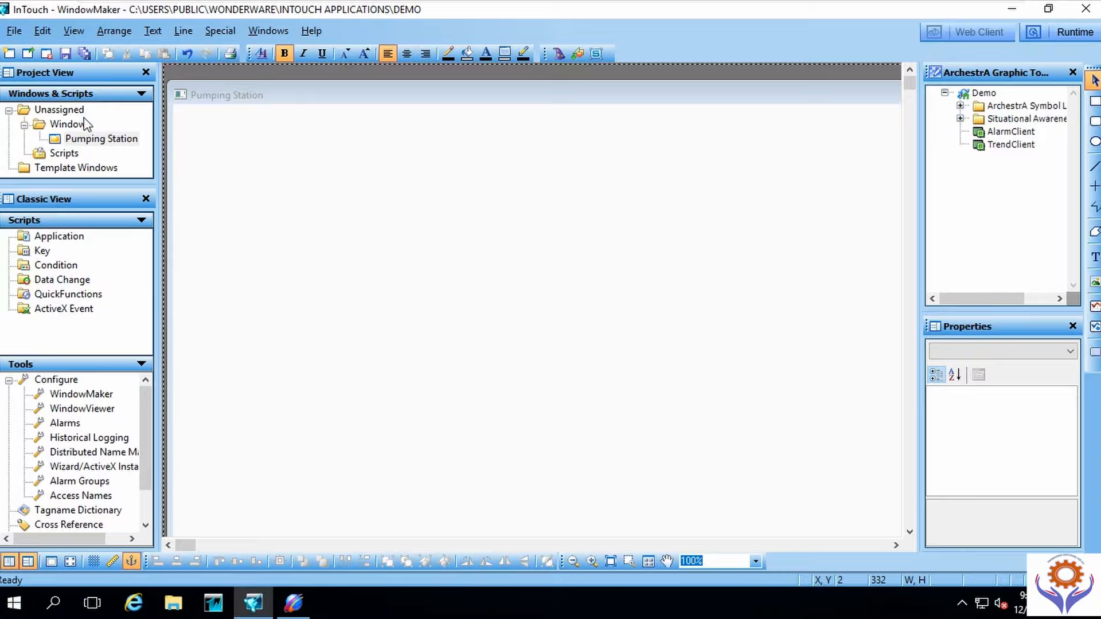
Step: Collapse the Scripts area, enlarge the Project View, and collapse the Configure tools
click(143, 221)
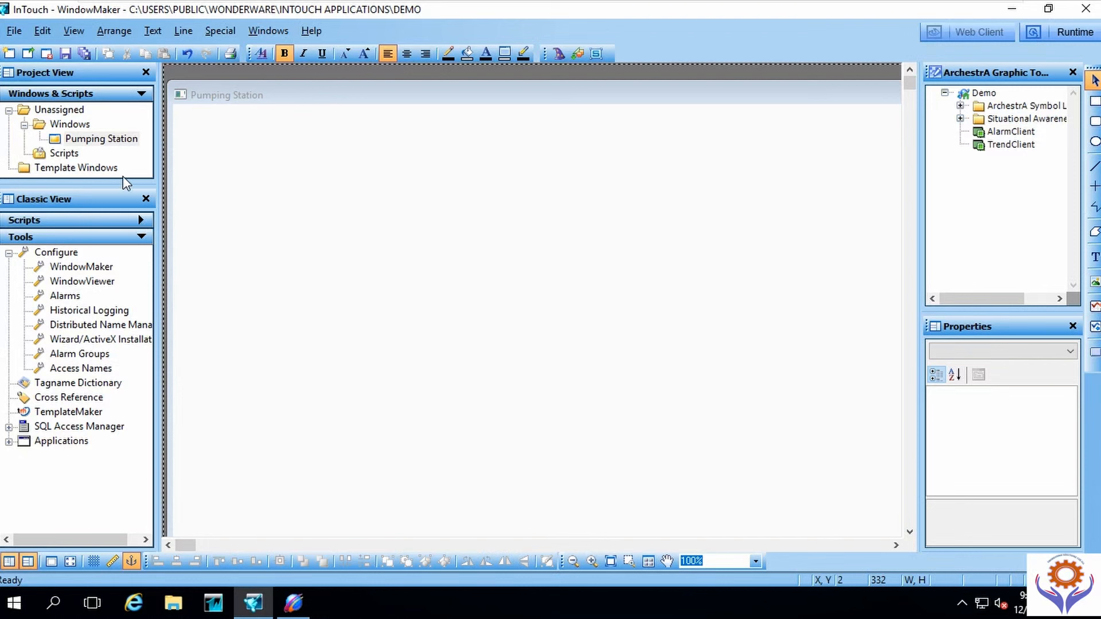
drag(118, 261, 117, 261)
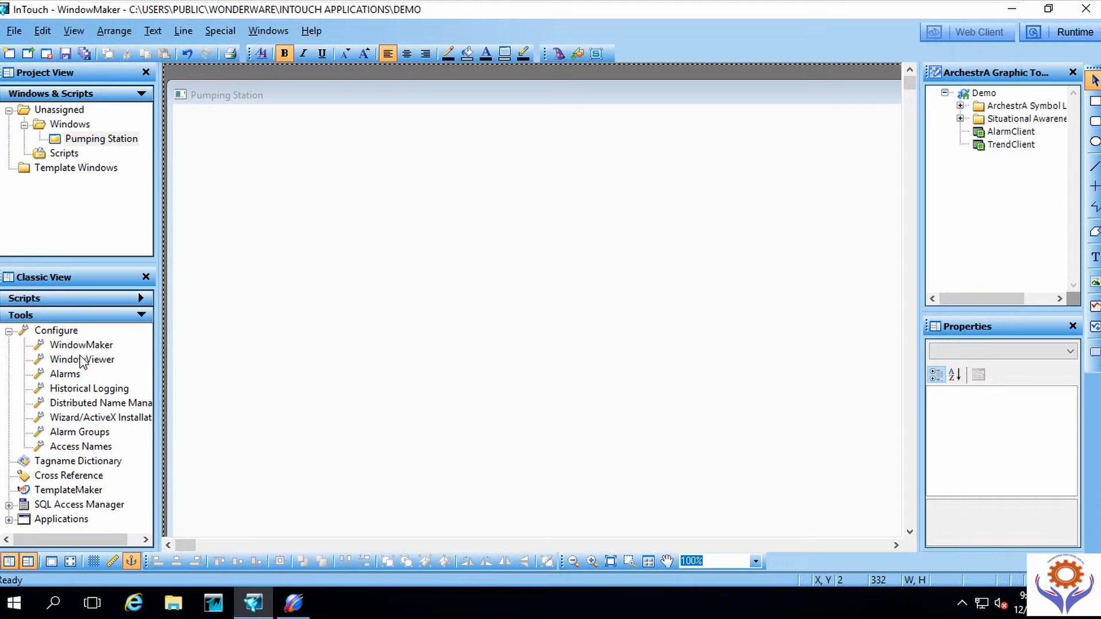
click(9, 332)
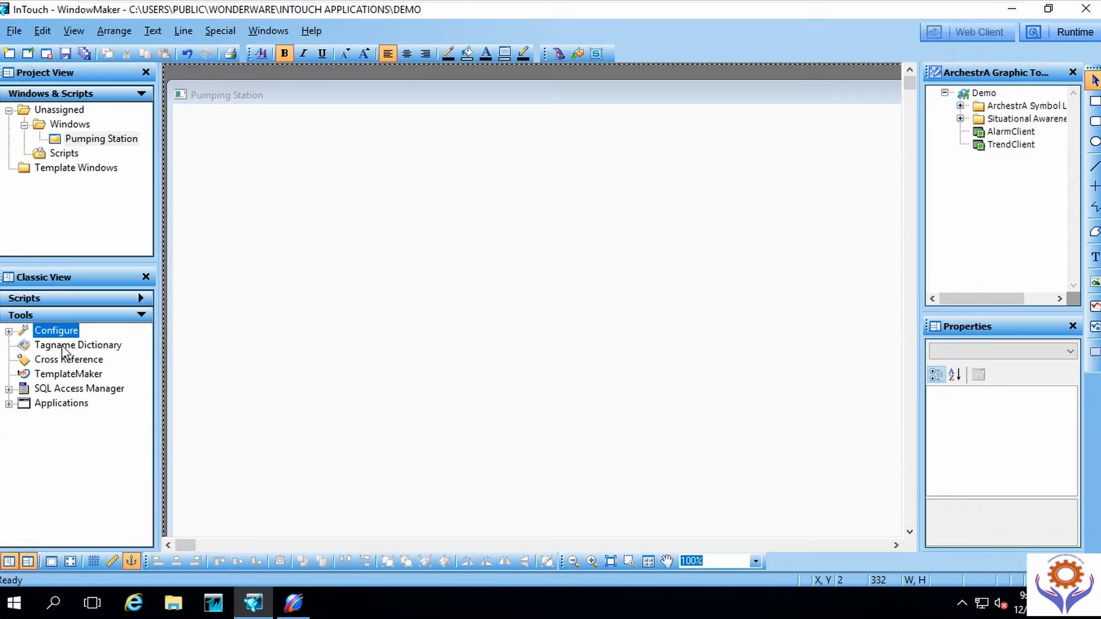
Step: Open the Tagname Dictionary and examine the existing system tags in both the details and list views of the tag selection
double_click(115, 348)
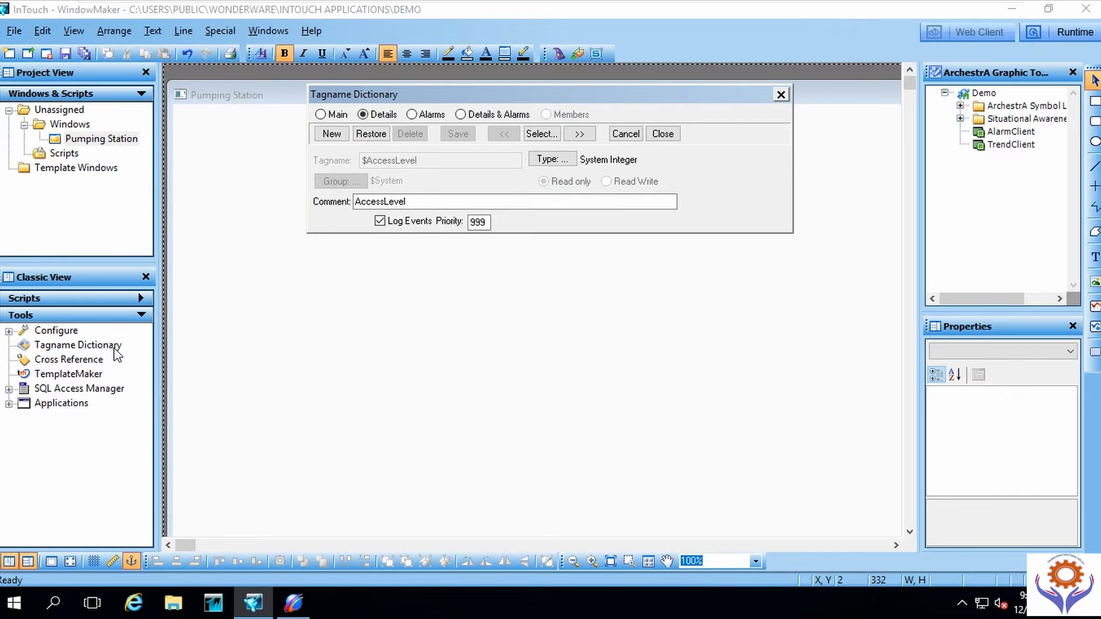
click(541, 134)
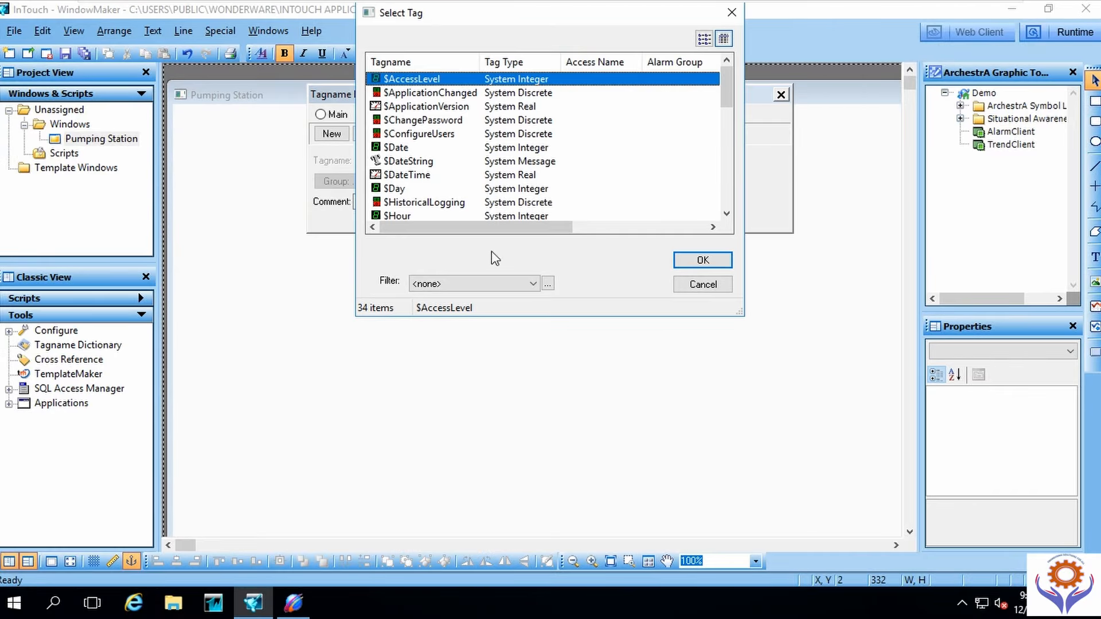
click(705, 38)
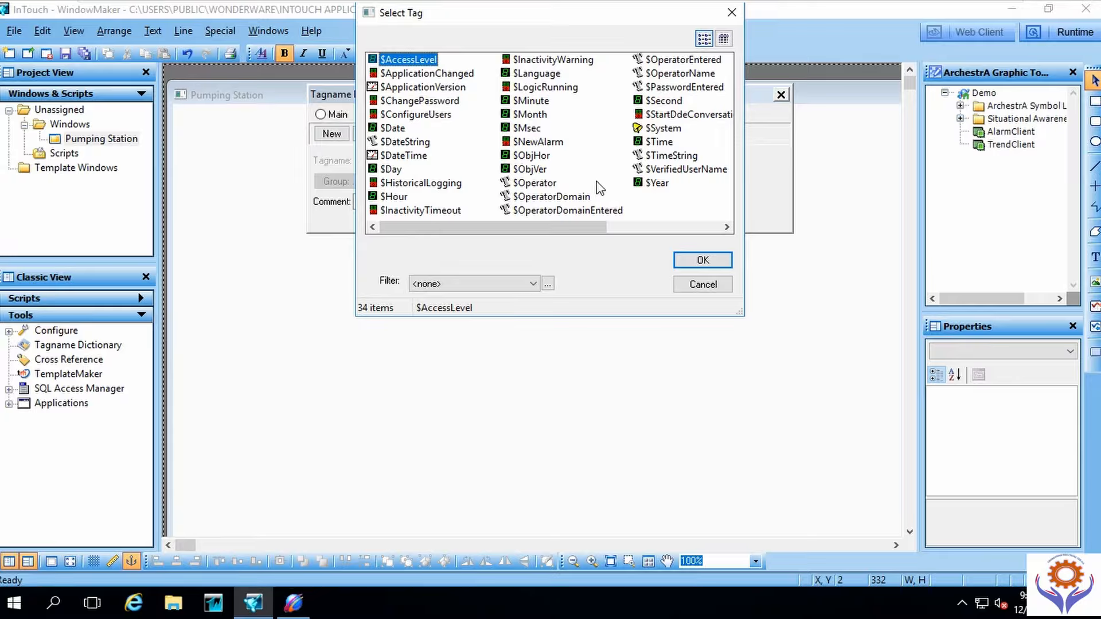
click(693, 286)
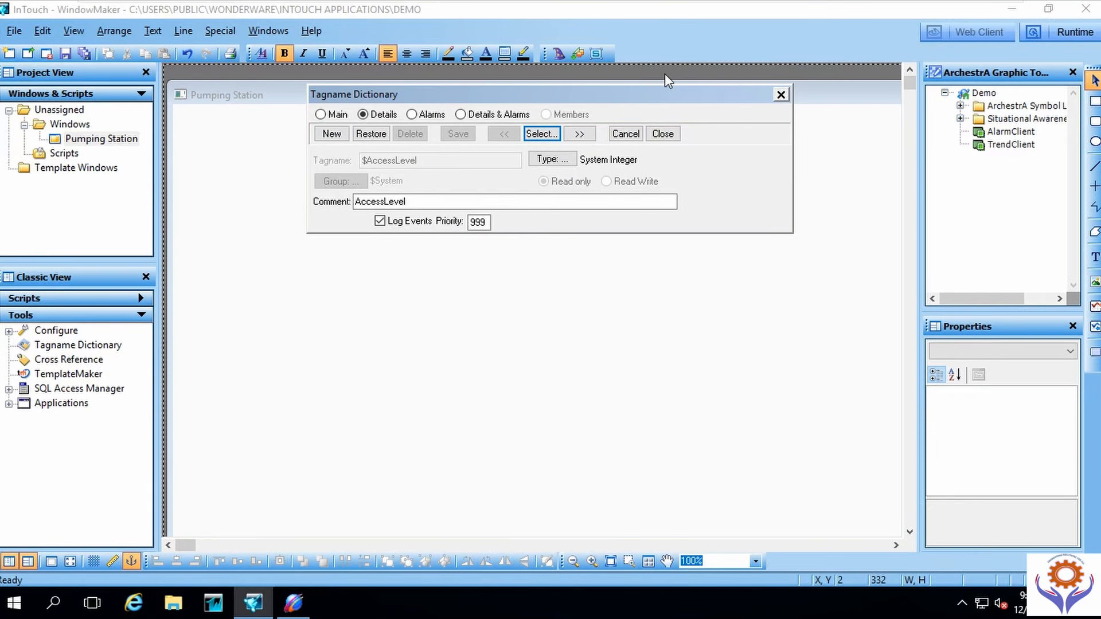
Step: Start a new tag named PUMP1_RUN in the Tagname Dictionary and set its type to I/O Discrete
drag(654, 99, 622, 153)
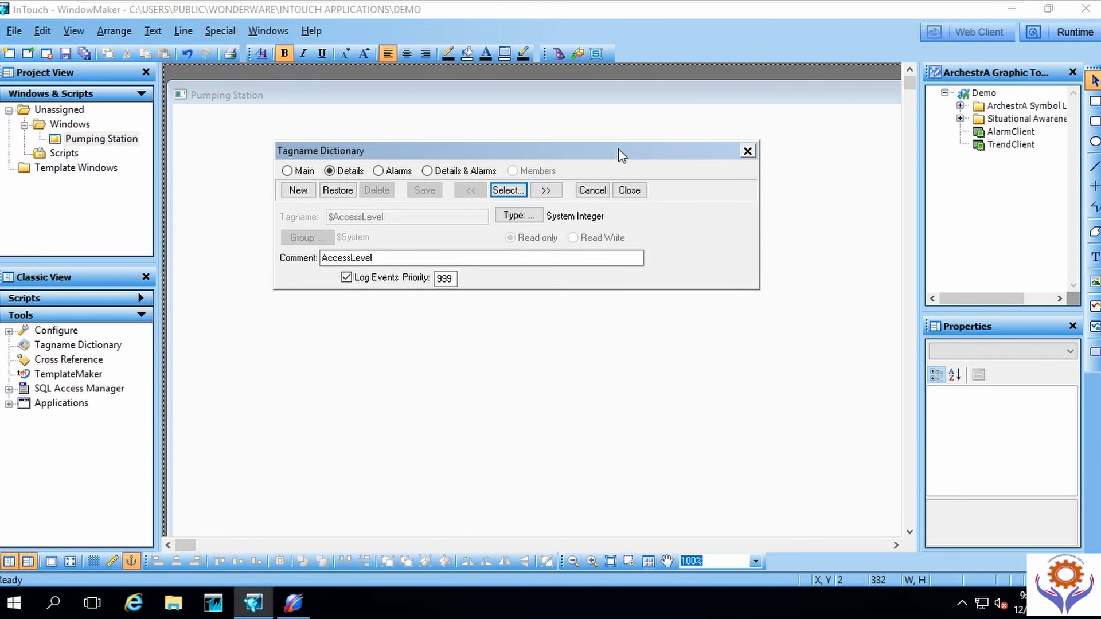
click(299, 190)
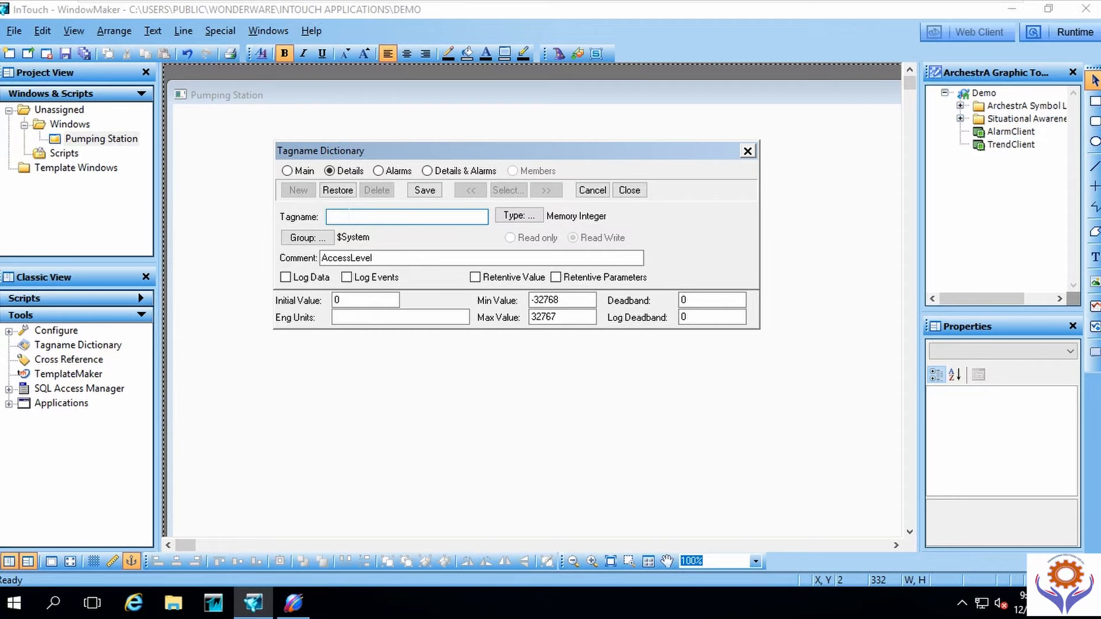
text(PUMP1_RUN)
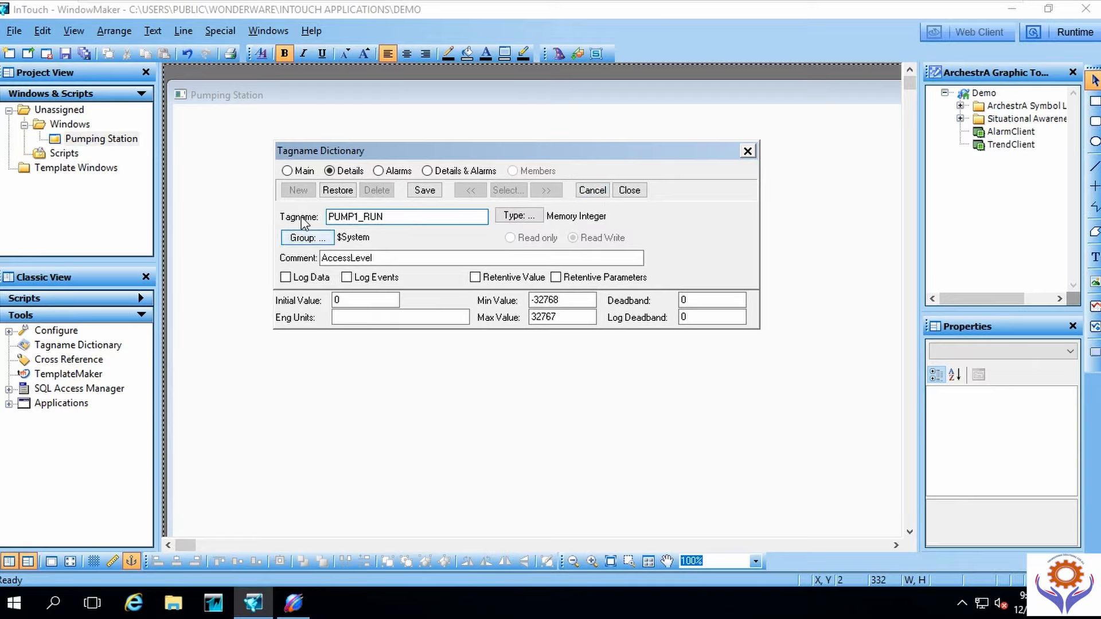
double_click(330, 216)
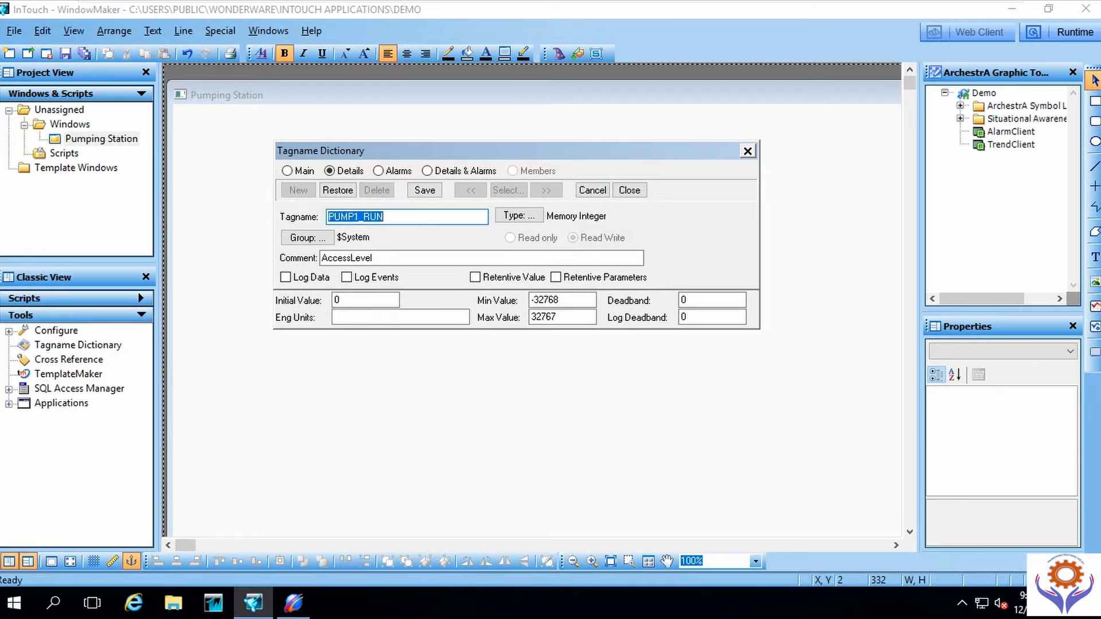
click(531, 221)
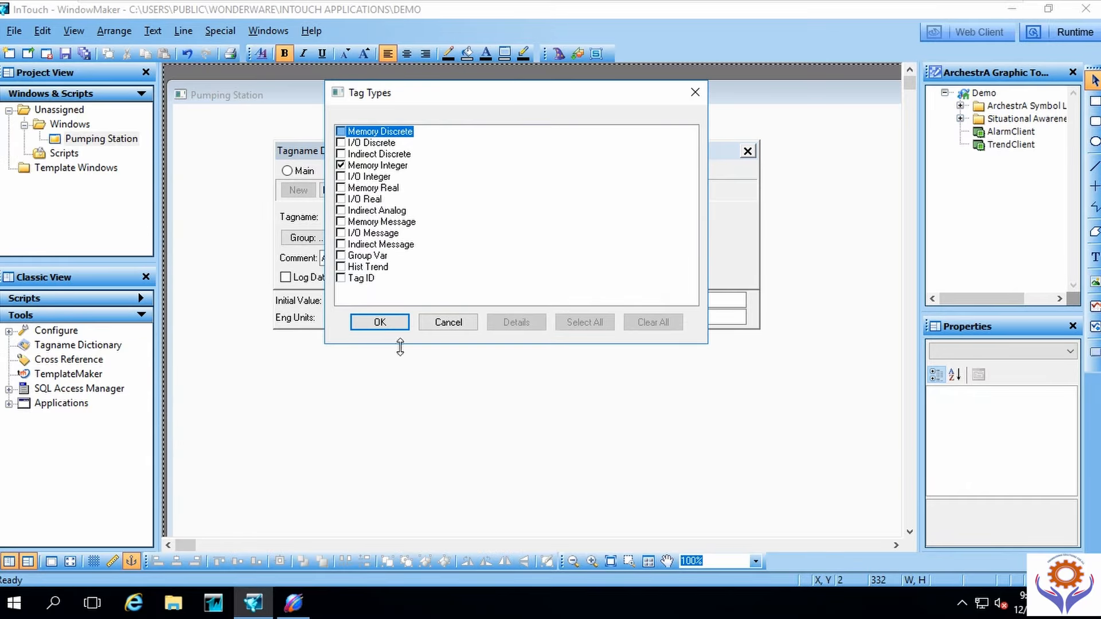
click(342, 144)
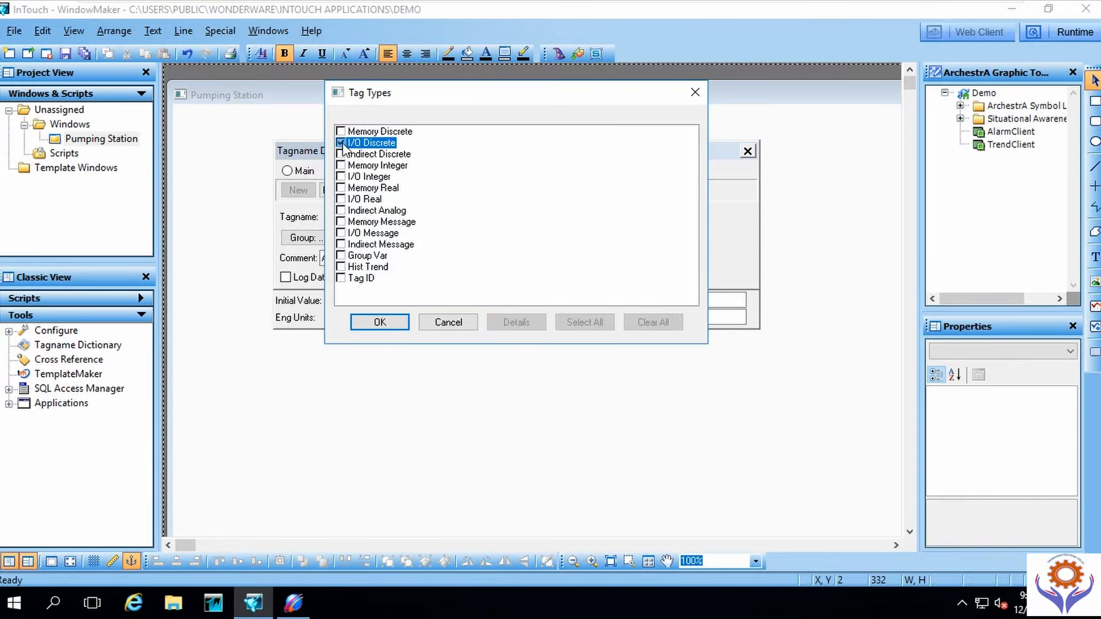
click(381, 323)
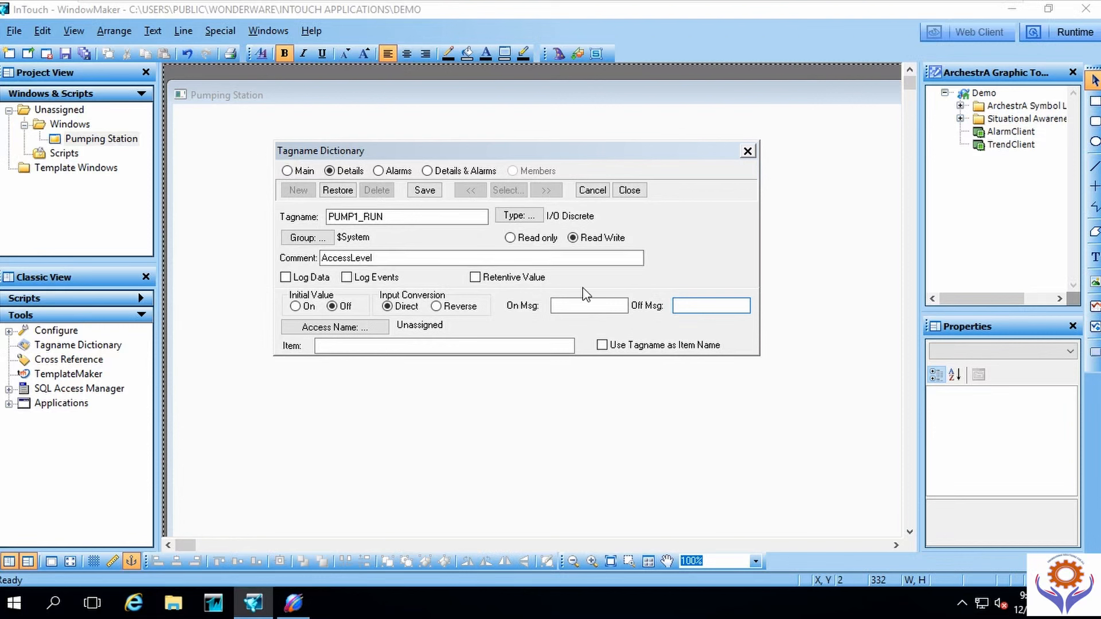
Step: Switch PUMP1_RUN to the I/O Real type to look at its fields, and set it back to I/O Discrete
click(528, 223)
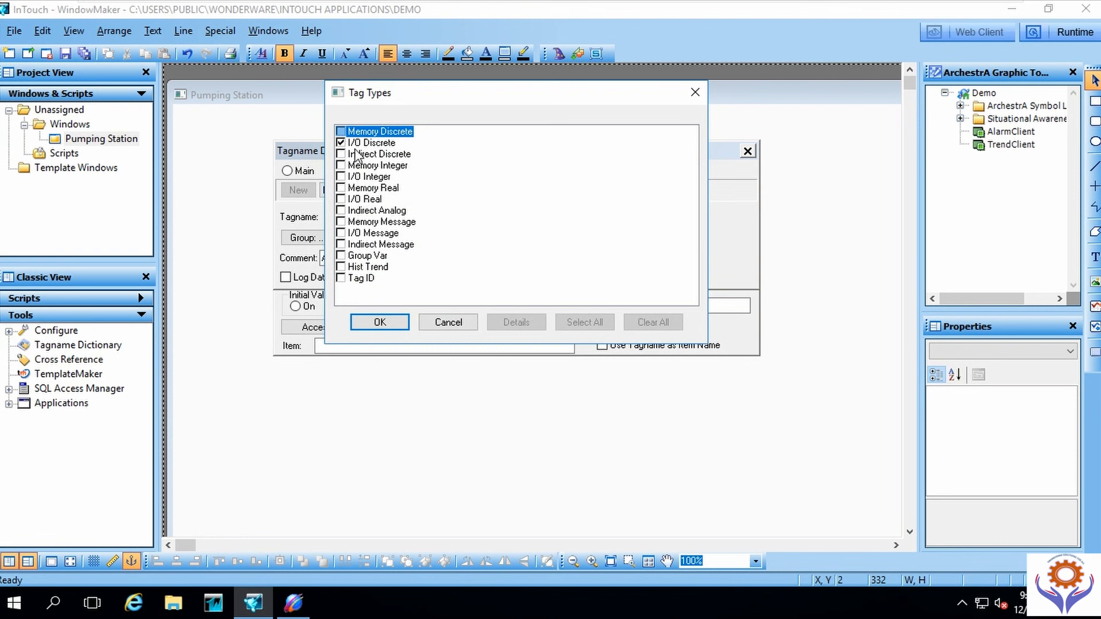
click(342, 200)
click(379, 322)
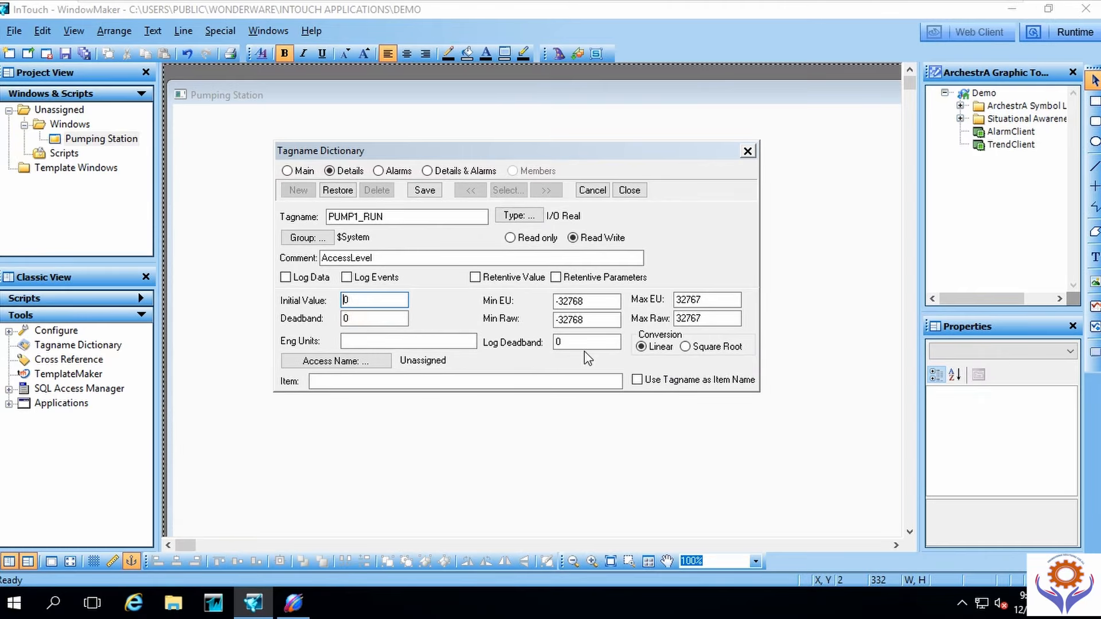
click(517, 216)
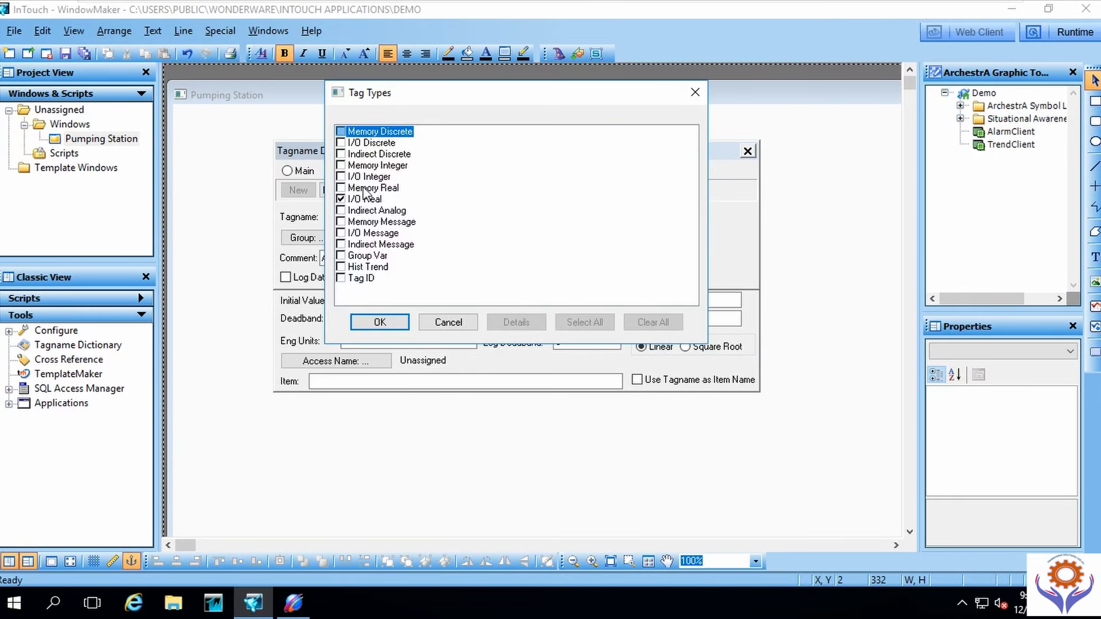
click(342, 144)
click(380, 322)
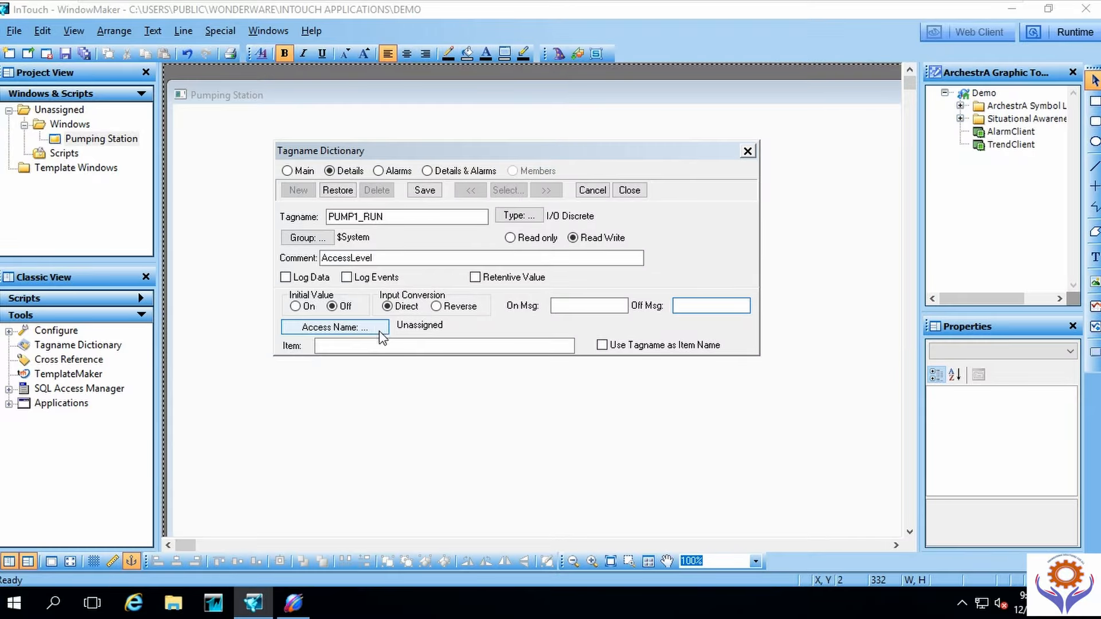
Step: Assign the Galaxy access name to PUMP1_RUN, and look at the TCP/IP port configuration in the System Management Console
click(346, 328)
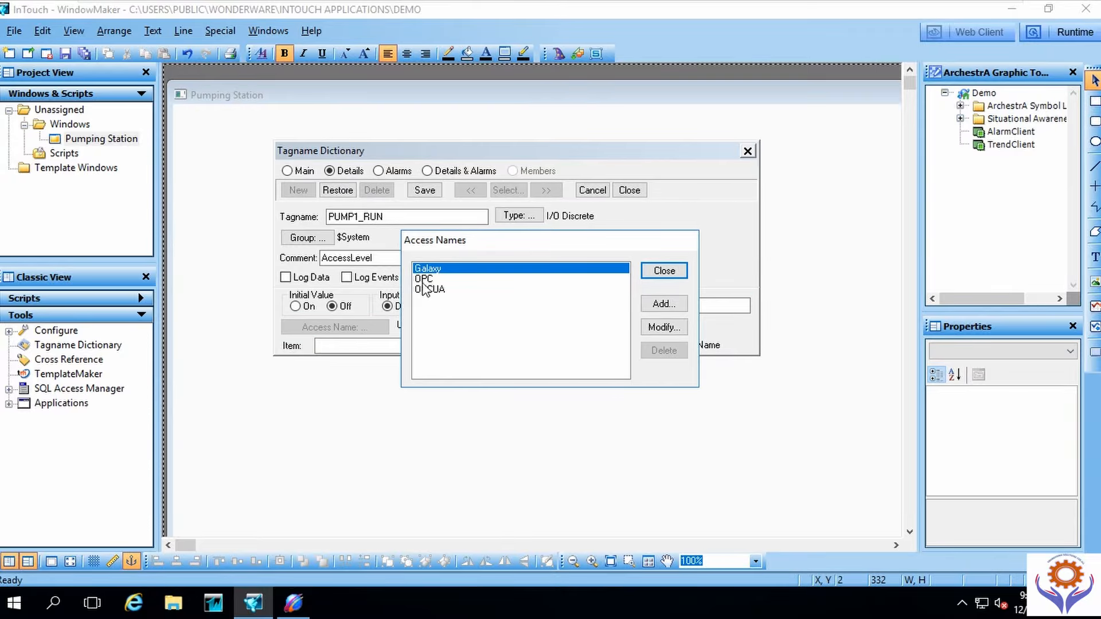
click(663, 270)
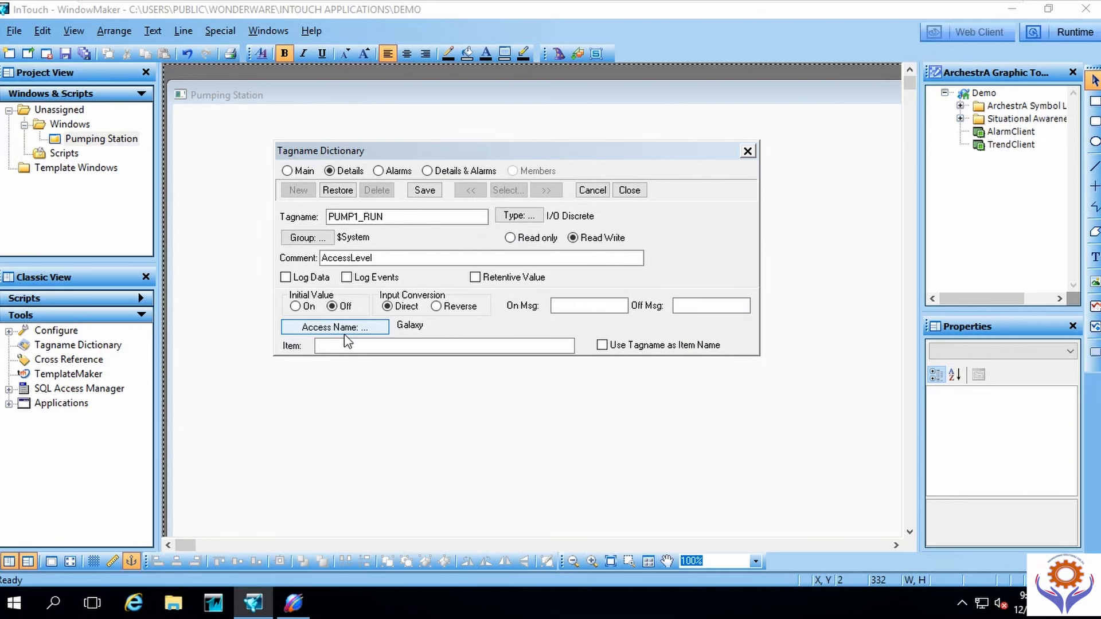
click(301, 611)
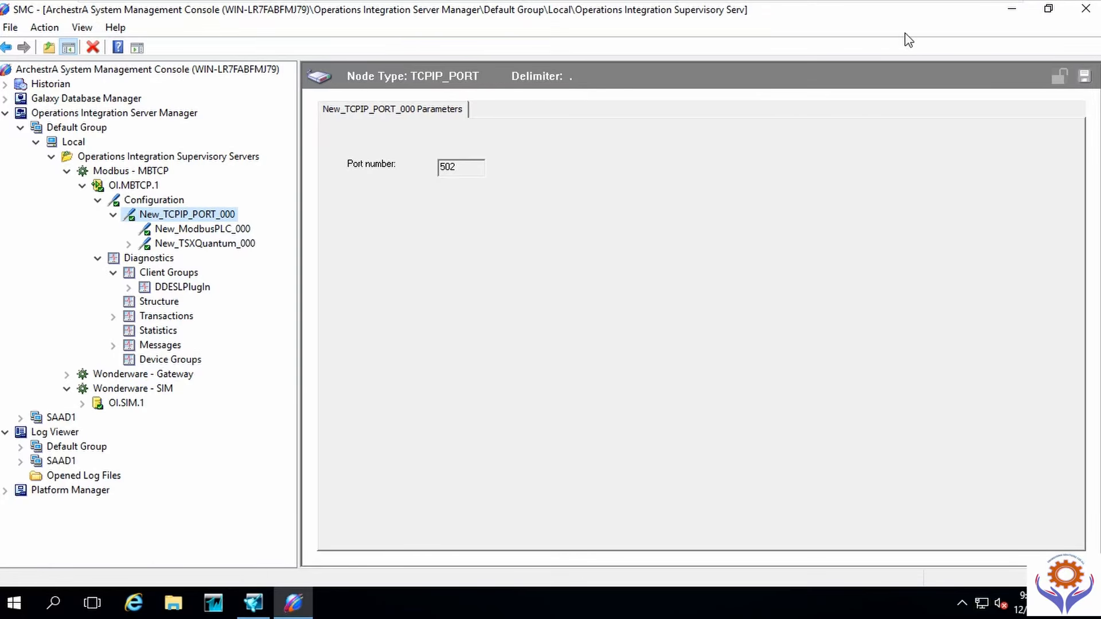
click(1013, 12)
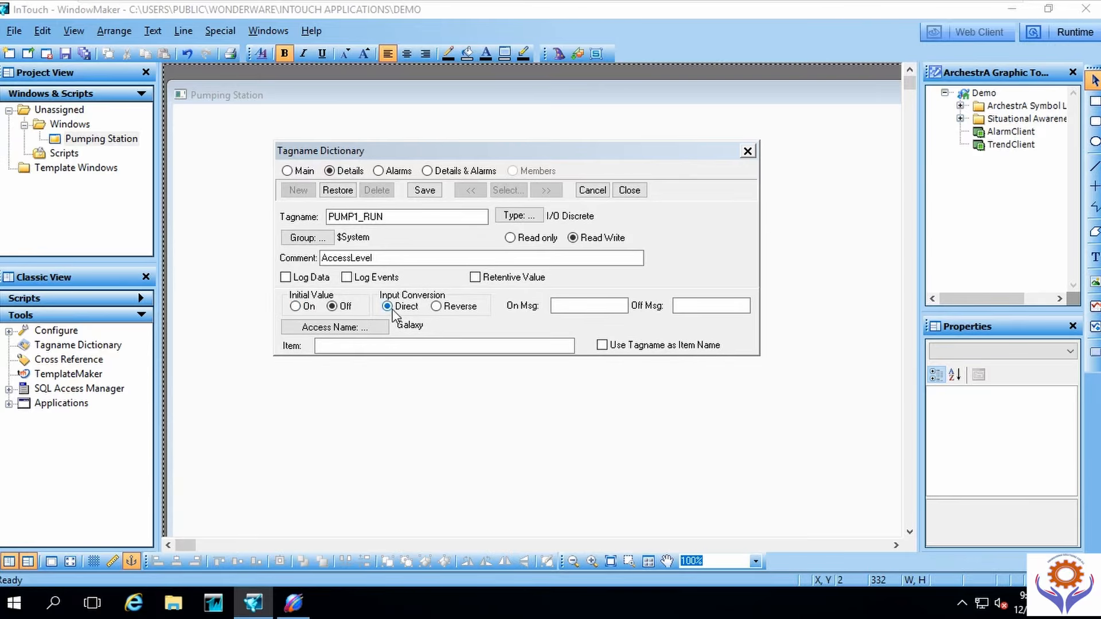
Step: Make PUMP1_RUN read only and enter 300301 as its item address
click(511, 238)
click(379, 346)
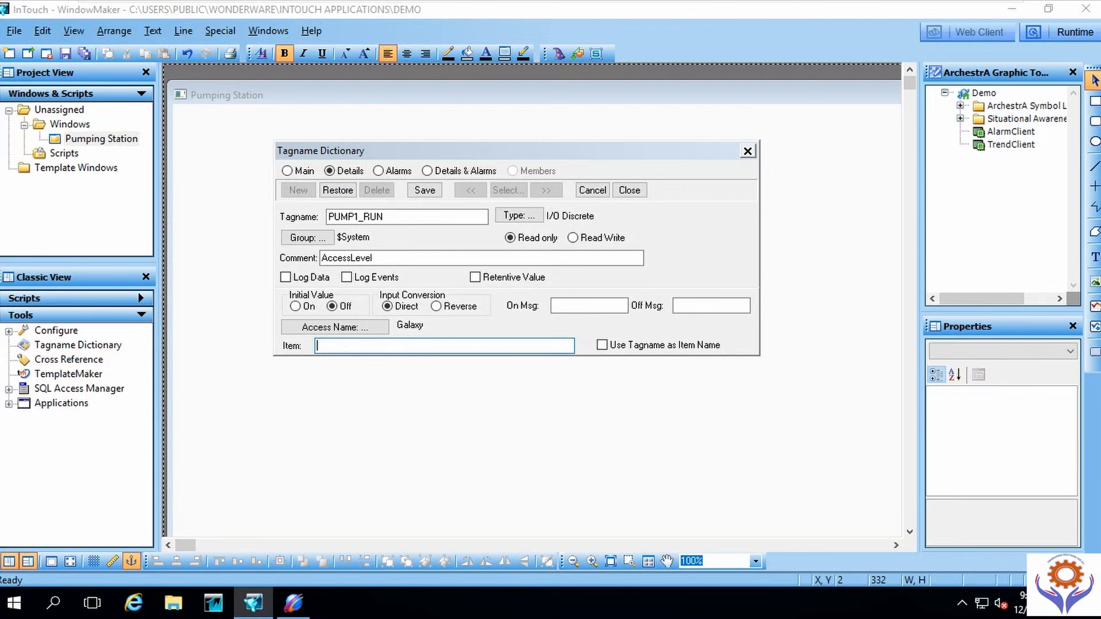
text(pump)
key(BackSpace)
key(BackSpace)
key(BackSpace)
key(BackSpace)
text(300031)
key(shift+End)
key(shift+Left)
text(301)
key(shift+Left)
key(shift+Left)
key(shift+Left)
key(shift+Left)
key(shift+Left)
key(shift+Left)
key(End)
Step: Switch to the System Management Console, examine the New_TSXQuantum_000 parameters, device groups and device items, and return to WindowMaker
click(293, 602)
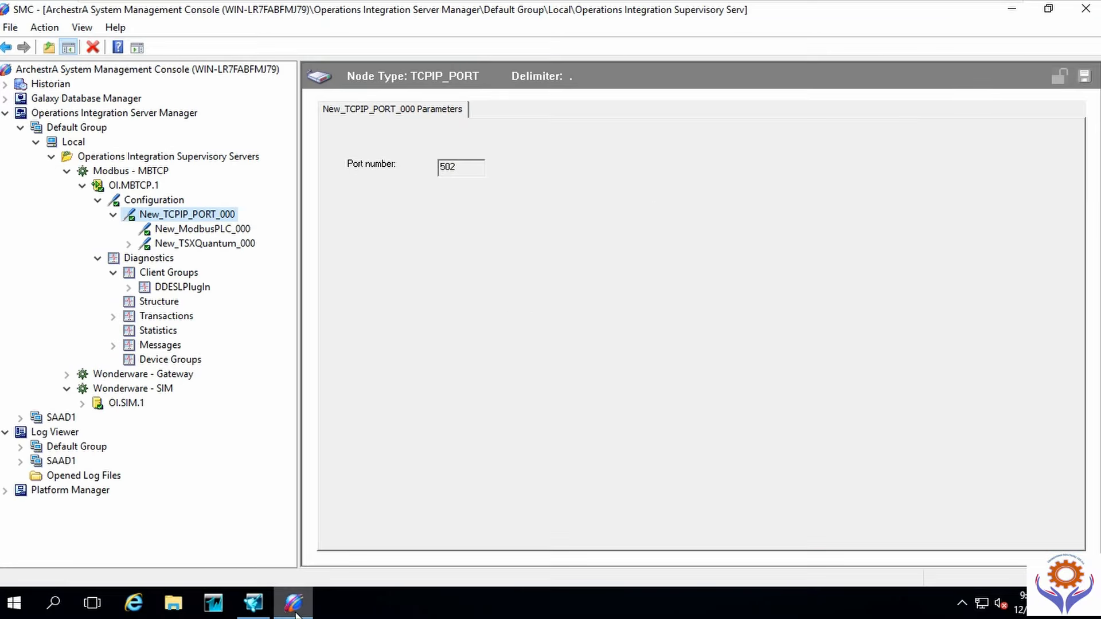
click(200, 244)
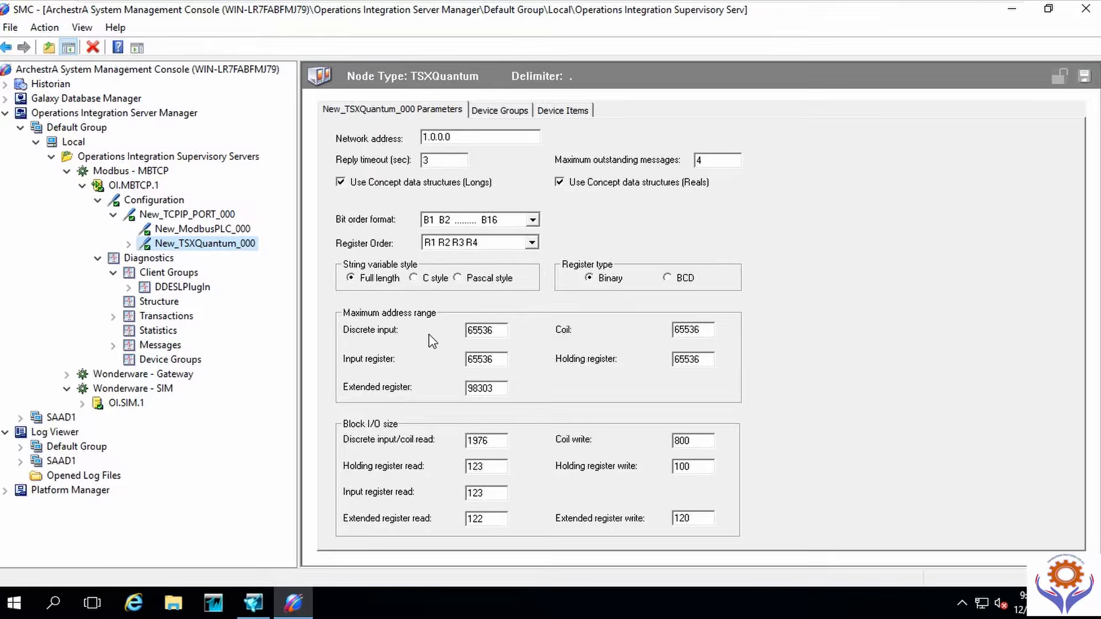
click(499, 111)
click(558, 111)
click(403, 112)
click(1018, 9)
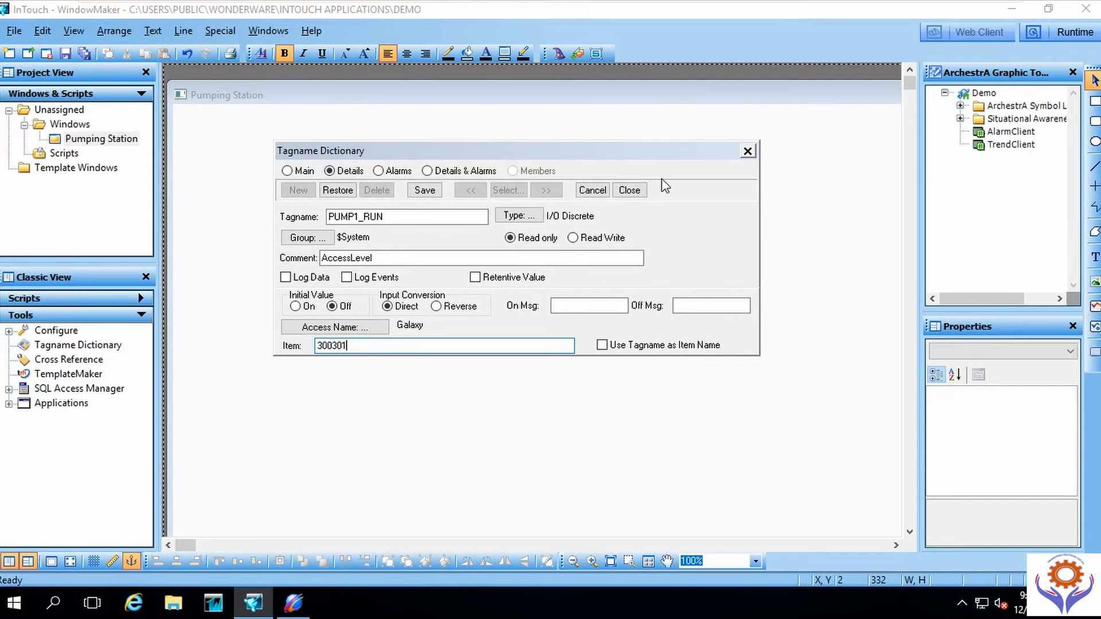
Step: Change the item address of PUMP1_RUN to 30301:1
click(332, 345)
key(BackSpace)
click(367, 351)
text(:1)
key(BackSpace)
key(BackSpace)
text(.16)
key(BackSpace)
key(BackSpace)
text(:16)
key(BackSpace)
Step: Assign the OPCUA access name to PUMP1_RUN and save the tag
click(374, 326)
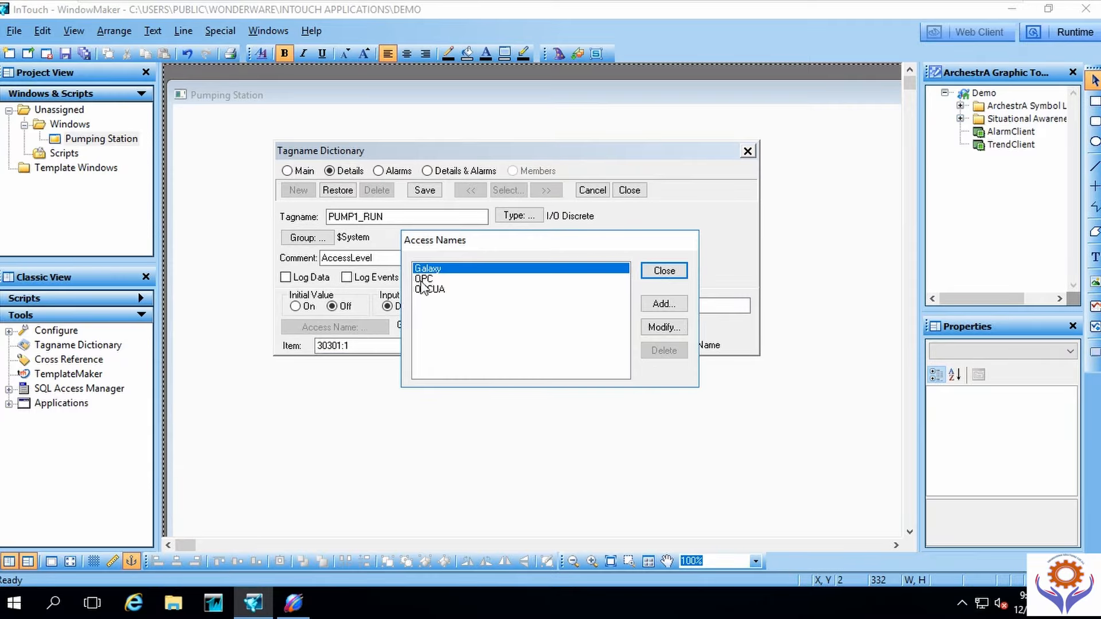
click(424, 292)
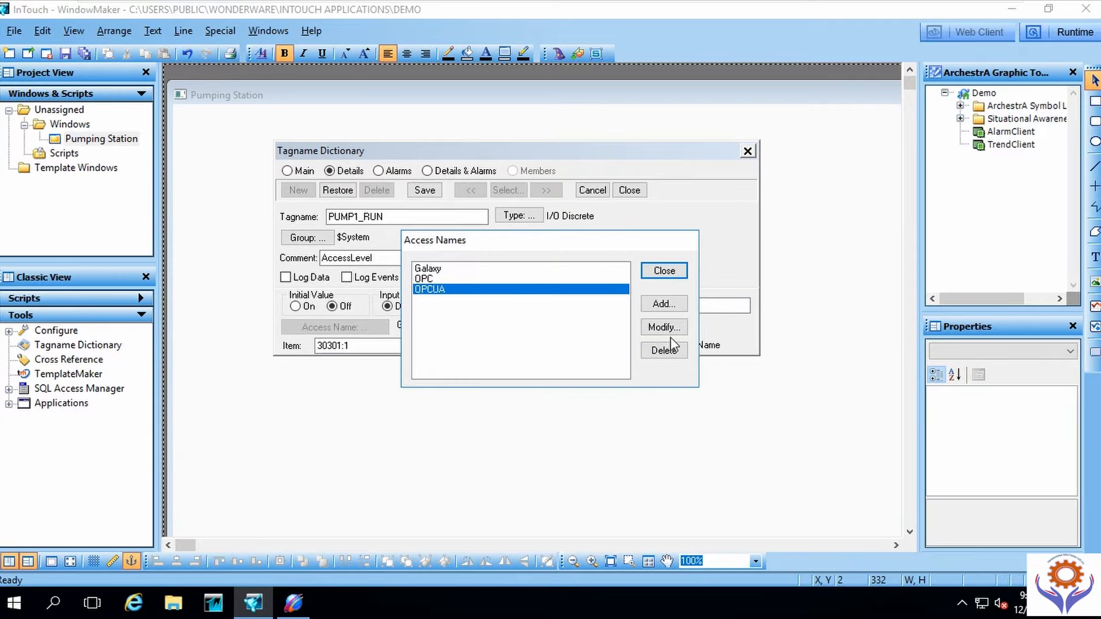
click(663, 270)
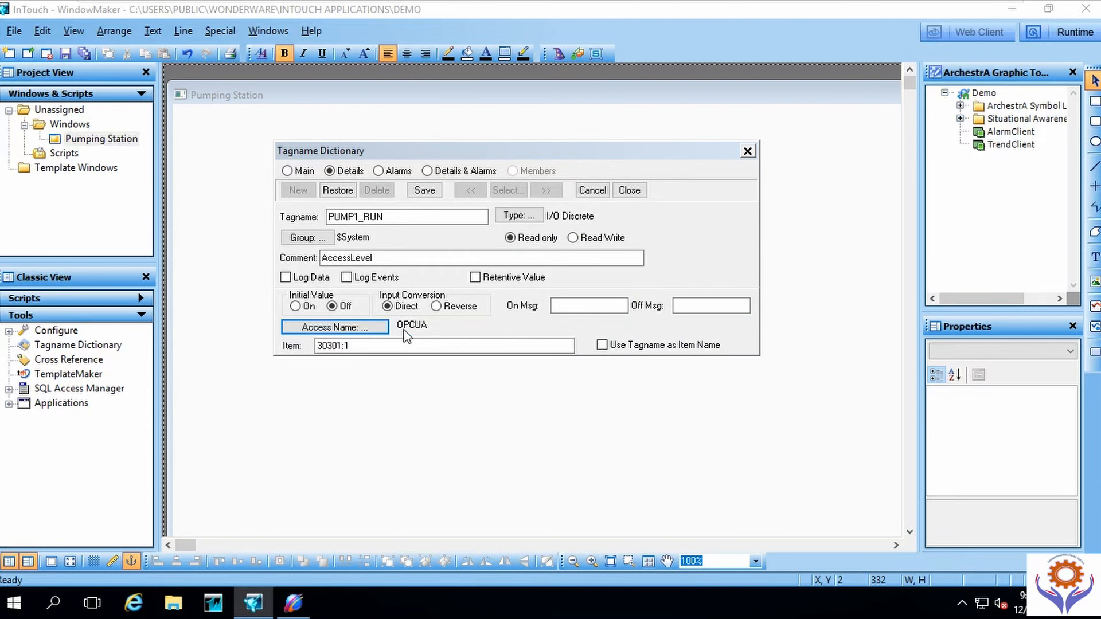
click(425, 190)
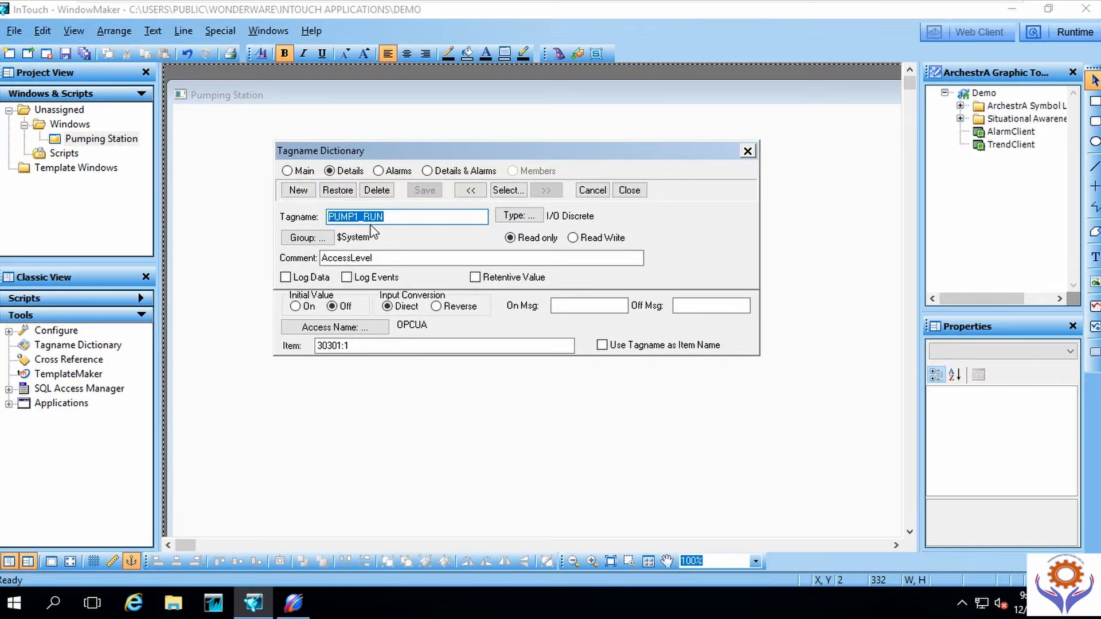
Step: Add and save the new tags PUMP2_RUN with item 30301:2 and PUMP1_TRIP with item 30301:3
click(299, 190)
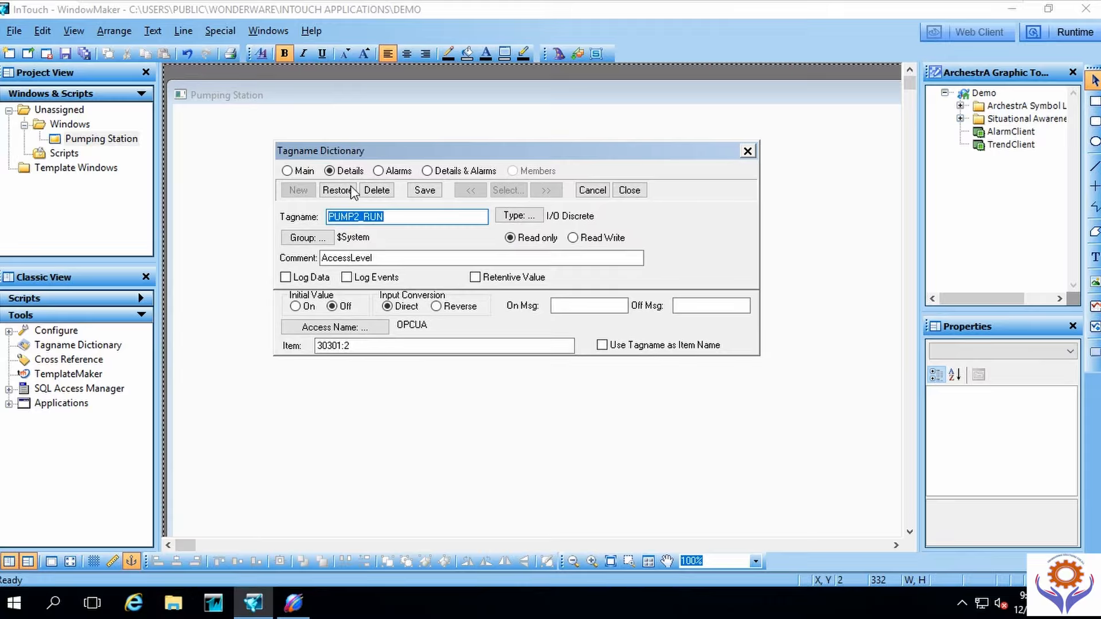
click(438, 196)
drag(383, 216, 358, 216)
text(1_)
key(BackSpace)
key(BackSpace)
key(BackSpace)
text(1_TRIP)
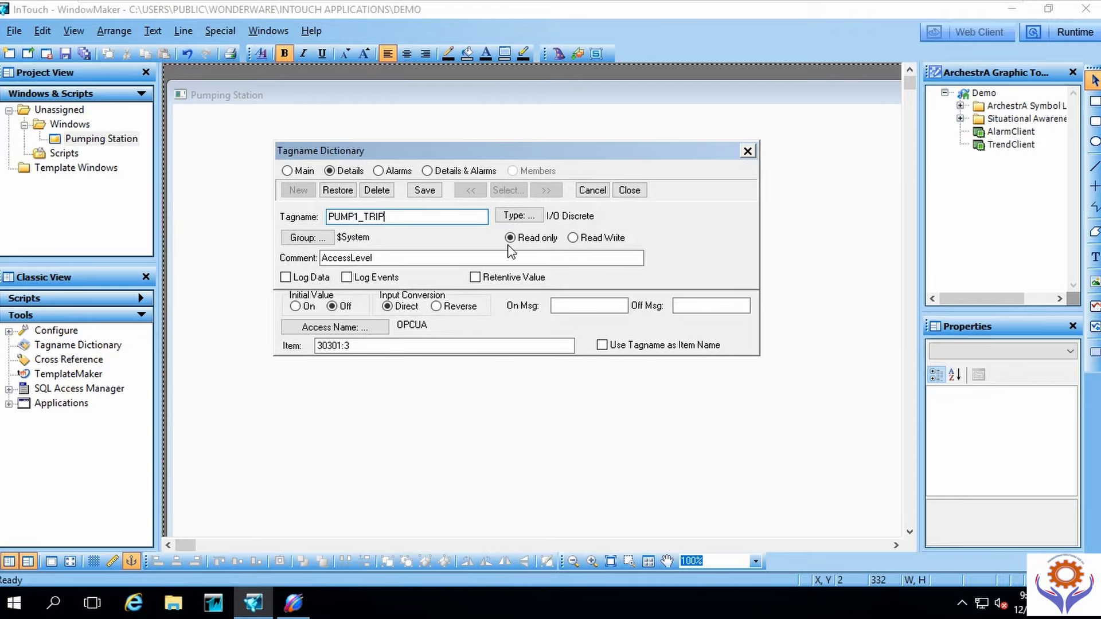
click(424, 190)
Step: Rename the PUMP2_RUN tag to PUMP1_AUTO, save it, and check the tag list
click(507, 190)
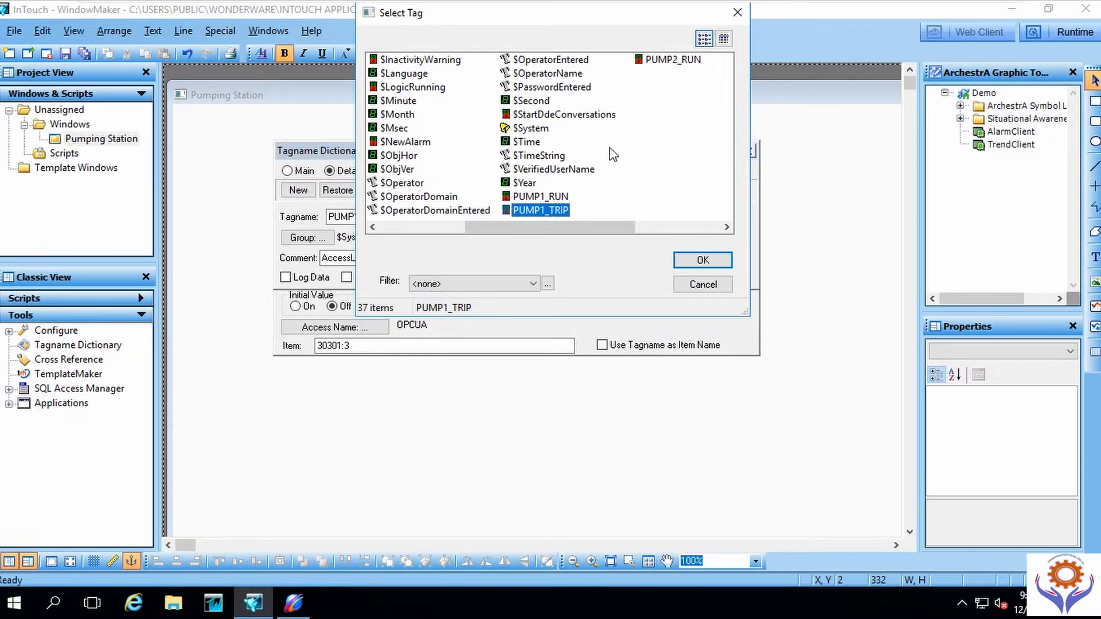
double_click(672, 60)
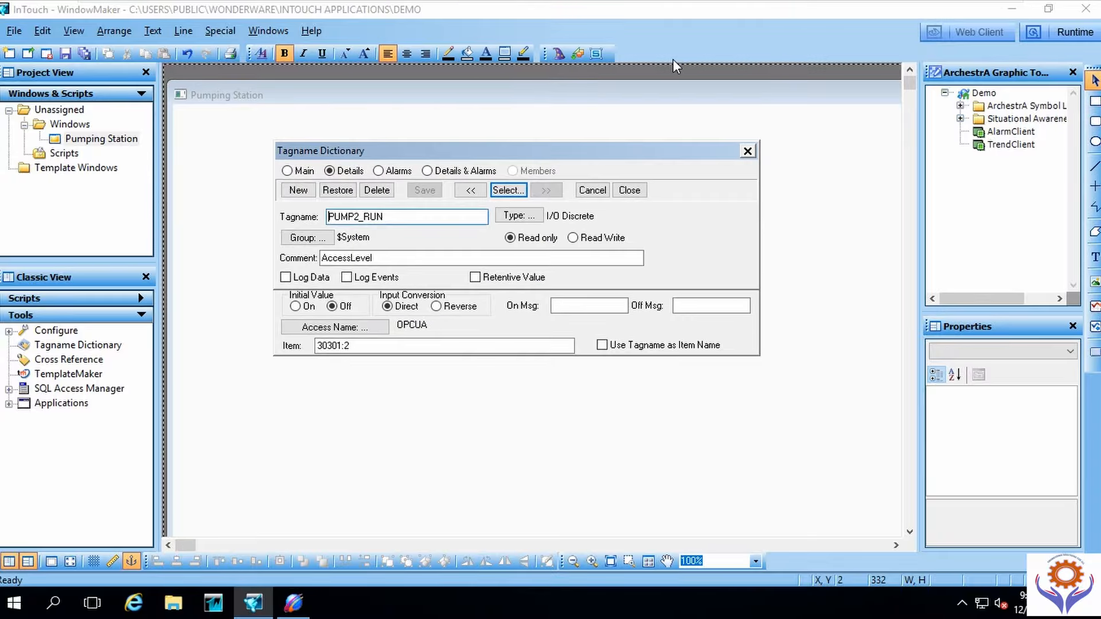
mouse_move(364, 216)
mouse_down()
mouse_move(354, 217)
mouse_move(384, 216)
mouse_up()
click(355, 216)
text(1_)
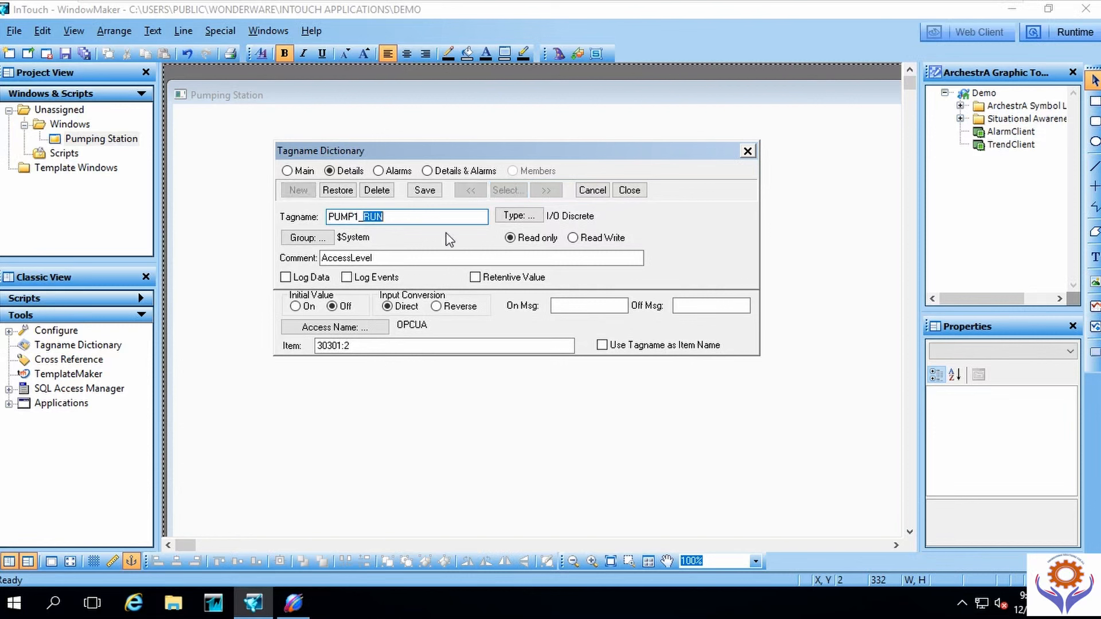
text(AUTO)
click(424, 191)
click(507, 193)
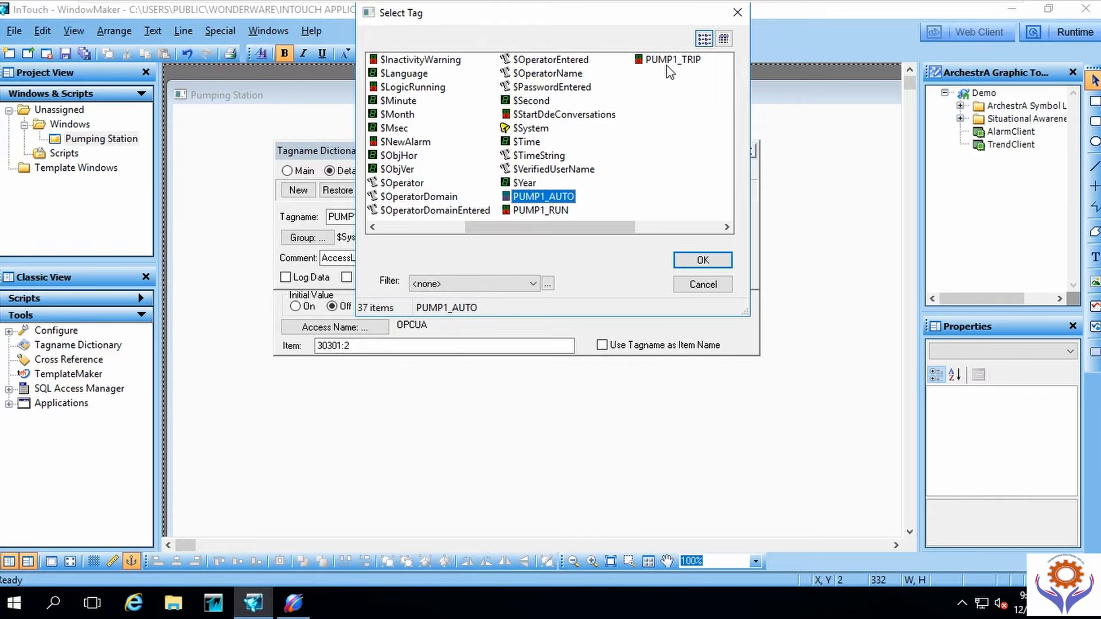
click(691, 280)
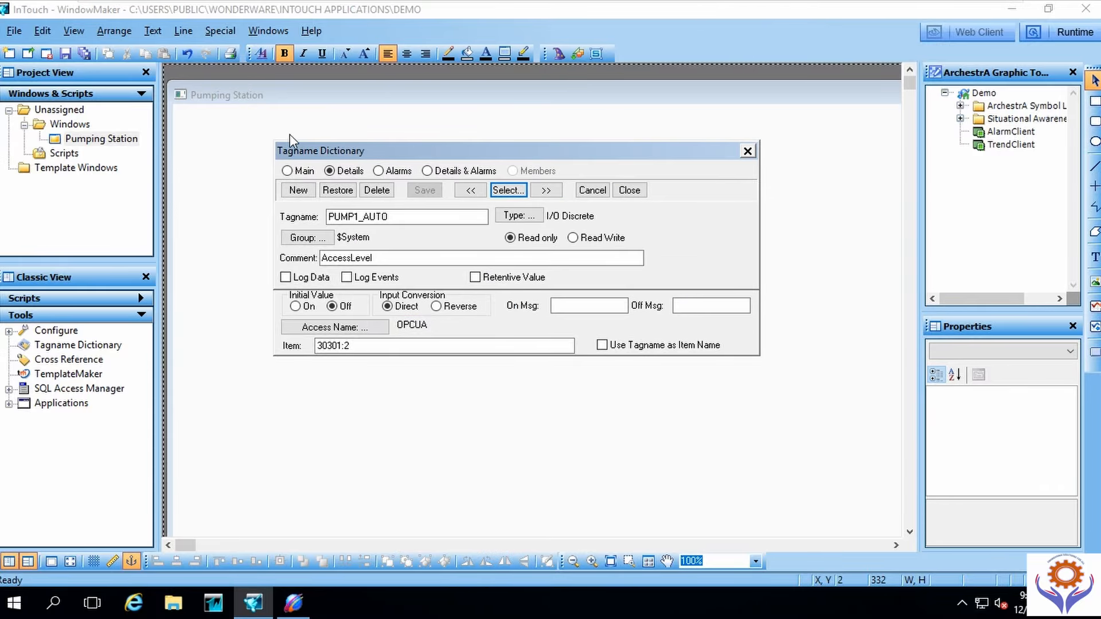
Step: Start a new tag named PUMP1_START_CMD and give it Read Write access
click(298, 190)
click(356, 216)
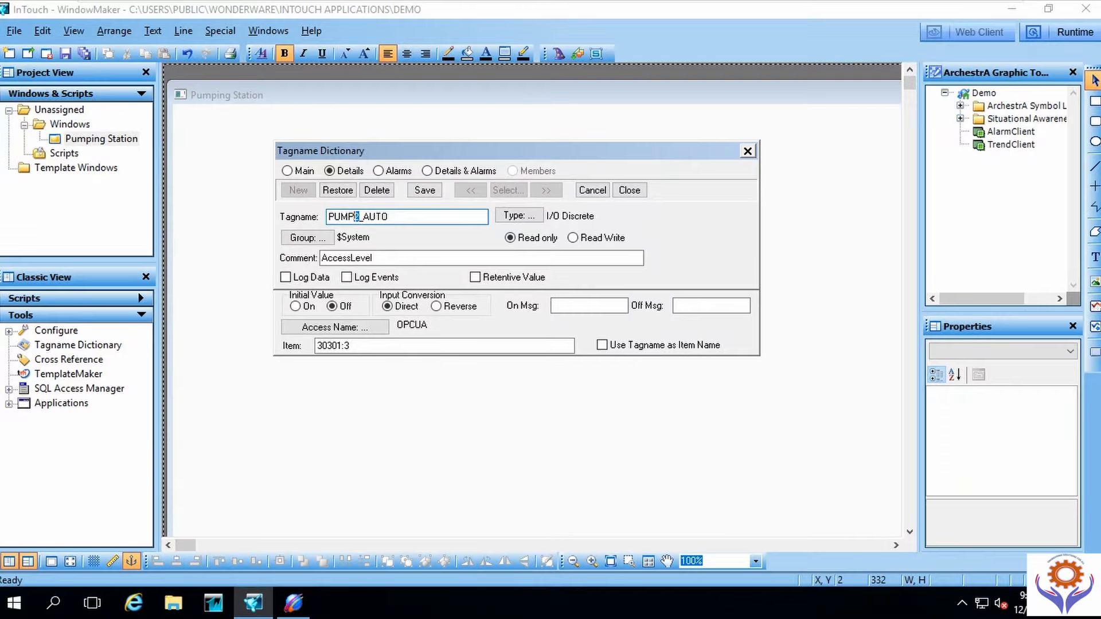
text(1)
drag(365, 217, 453, 230)
text(st)
key(BackSpace)
key(BackSpace)
text(START_CMD)
click(573, 239)
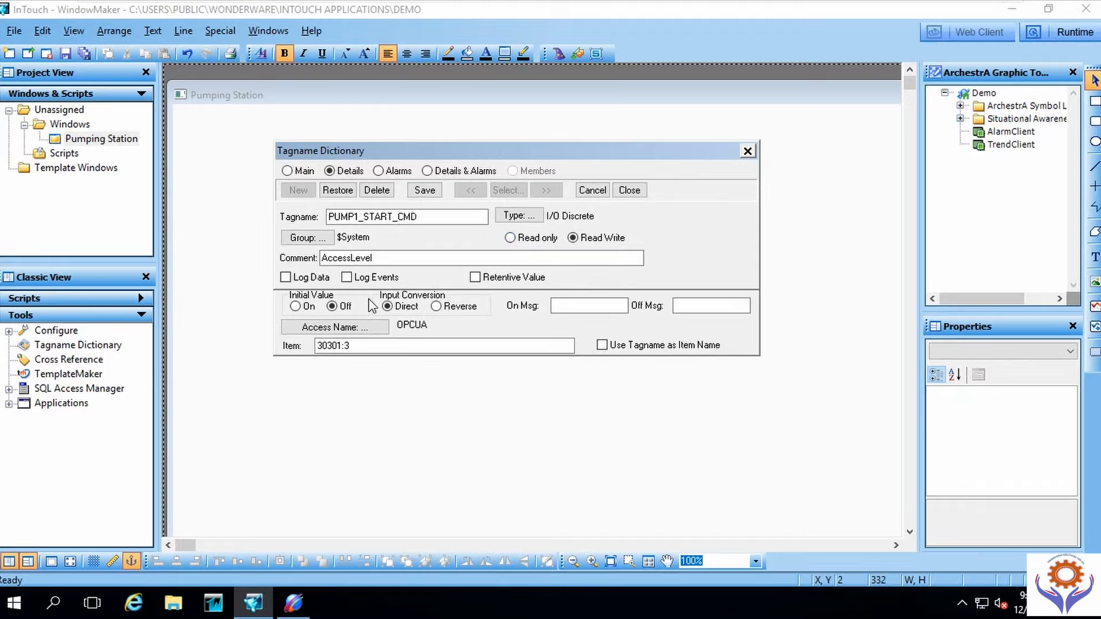
Step: Set the item address of PUMP1_START_CMD to 40401:1 and save the tag
click(347, 345)
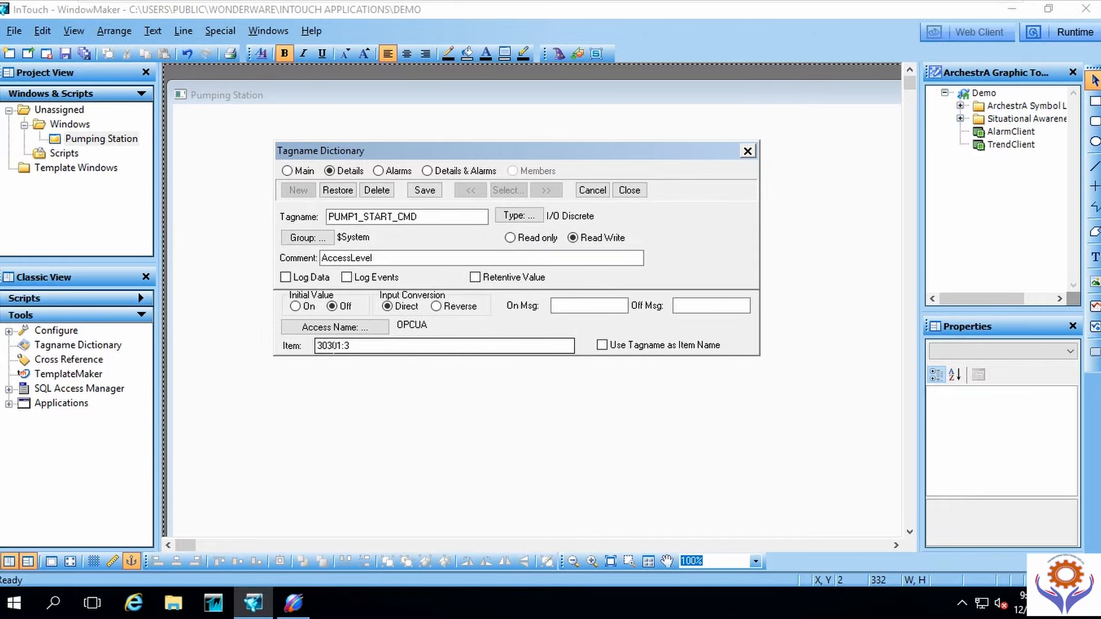
click(318, 346)
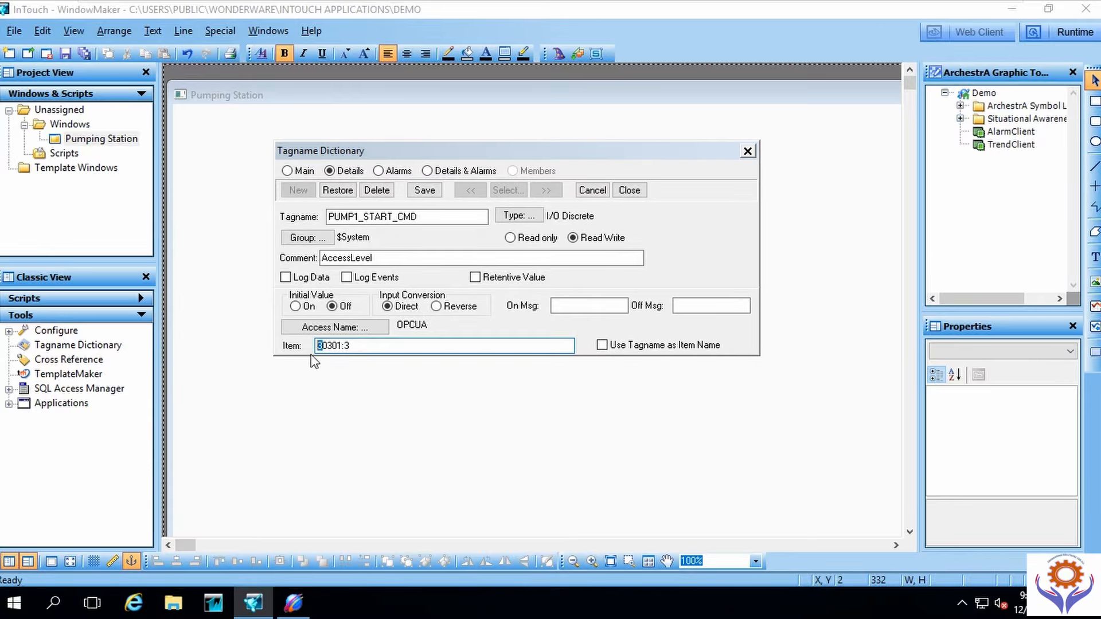
text(4)
click(331, 345)
key(BackSpace)
text(4)
key(End)
key(BackSpace)
key(BackSpace)
text(:1)
click(431, 191)
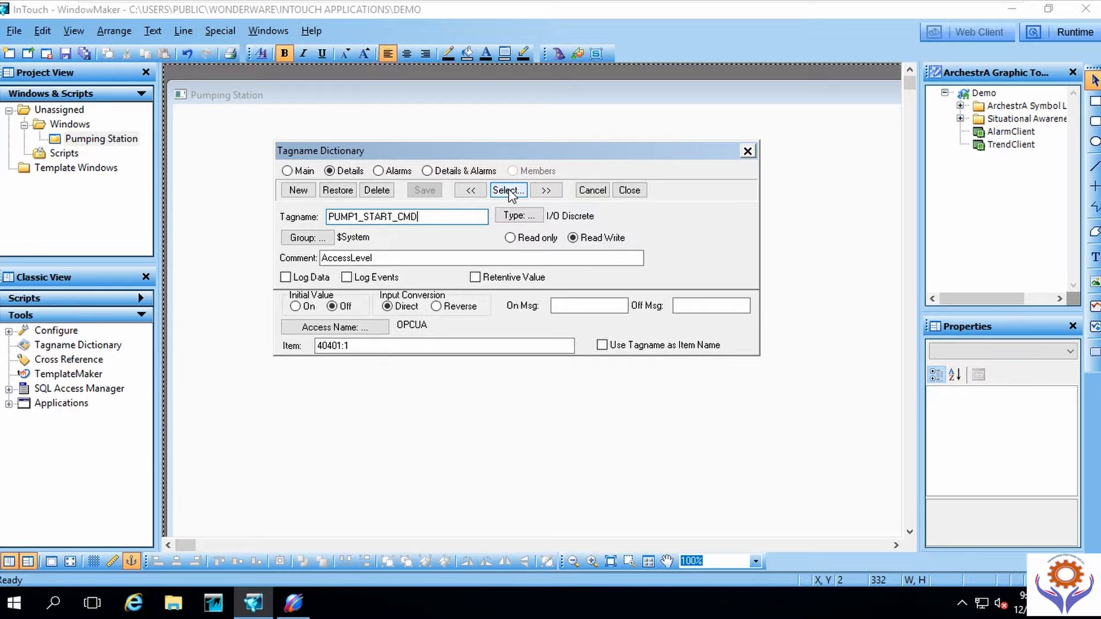
Step: Start a new tag named TANK_LEVEL as type I/O Real and make it read only
click(296, 190)
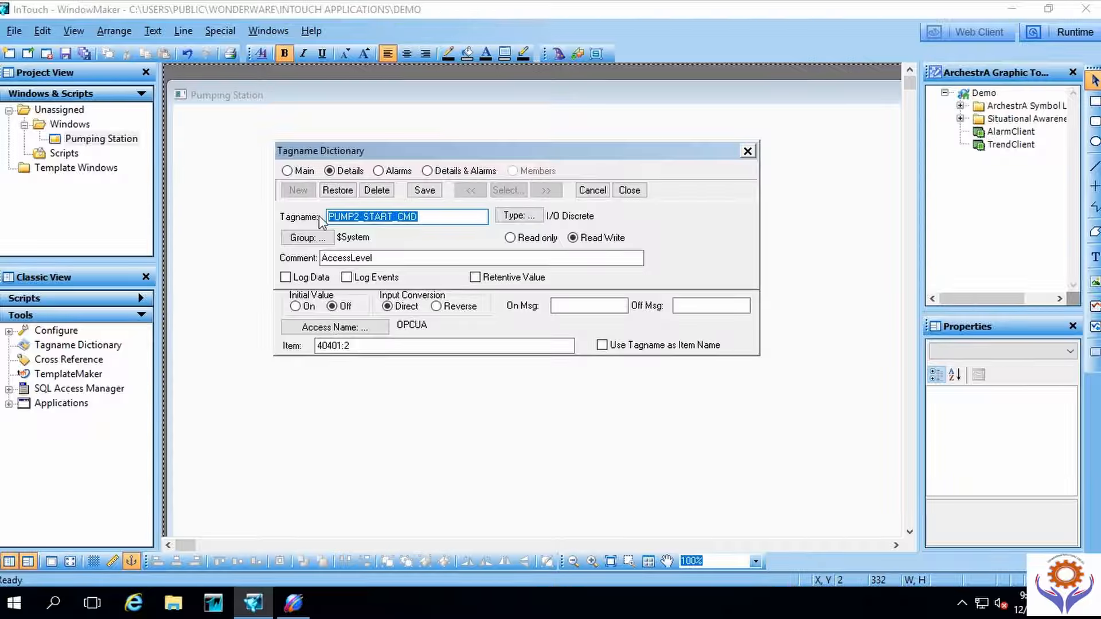
text(t)
key(BackSpace)
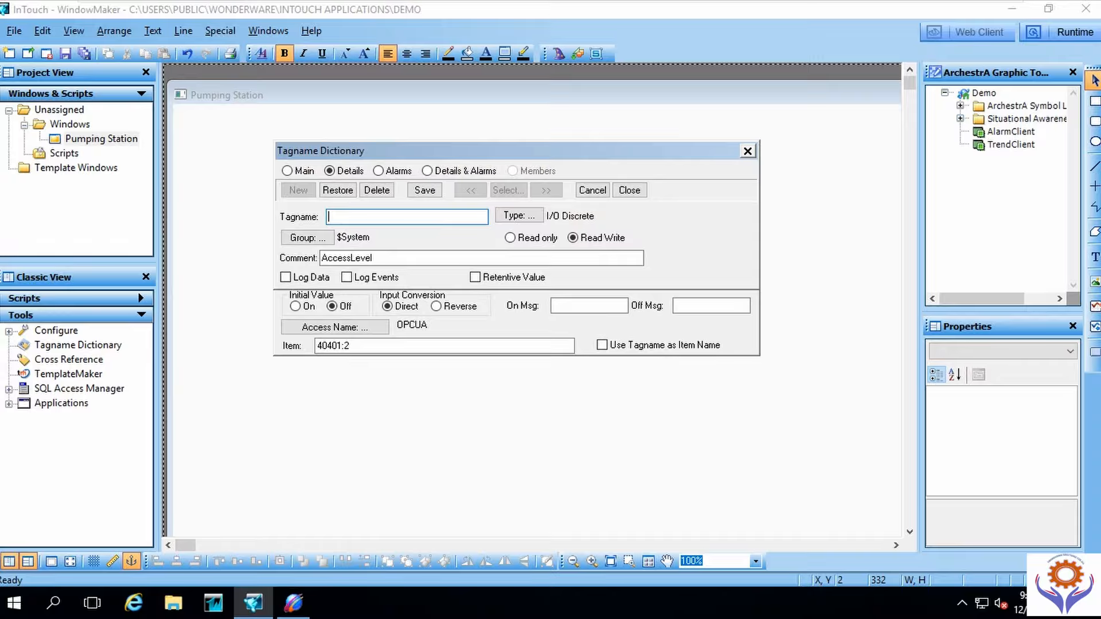
text(TANK_LEVEL)
click(519, 216)
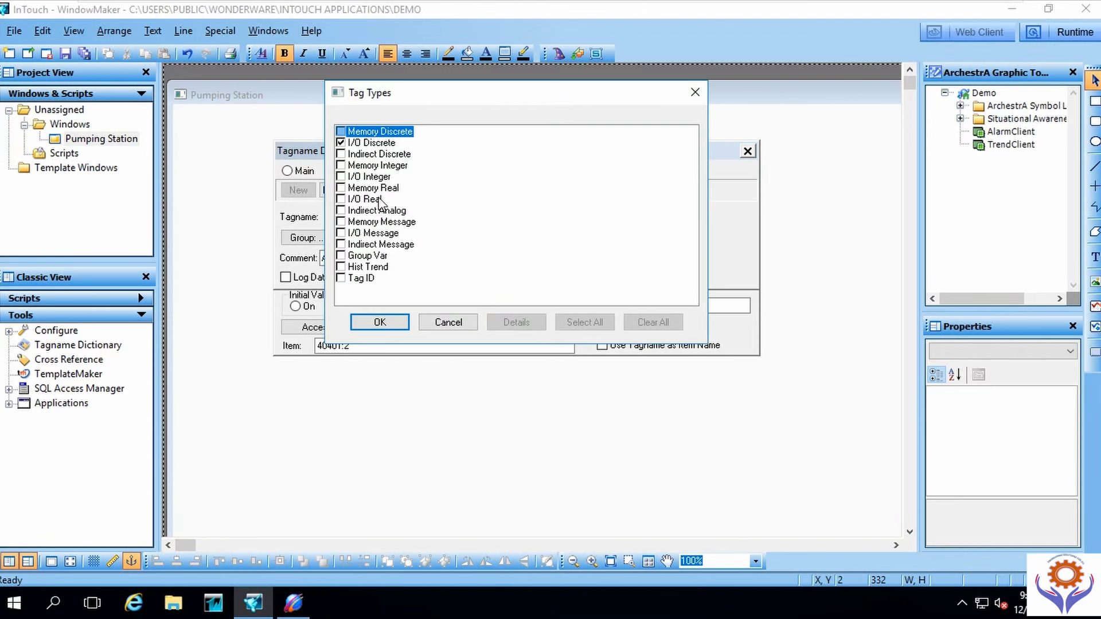
click(341, 198)
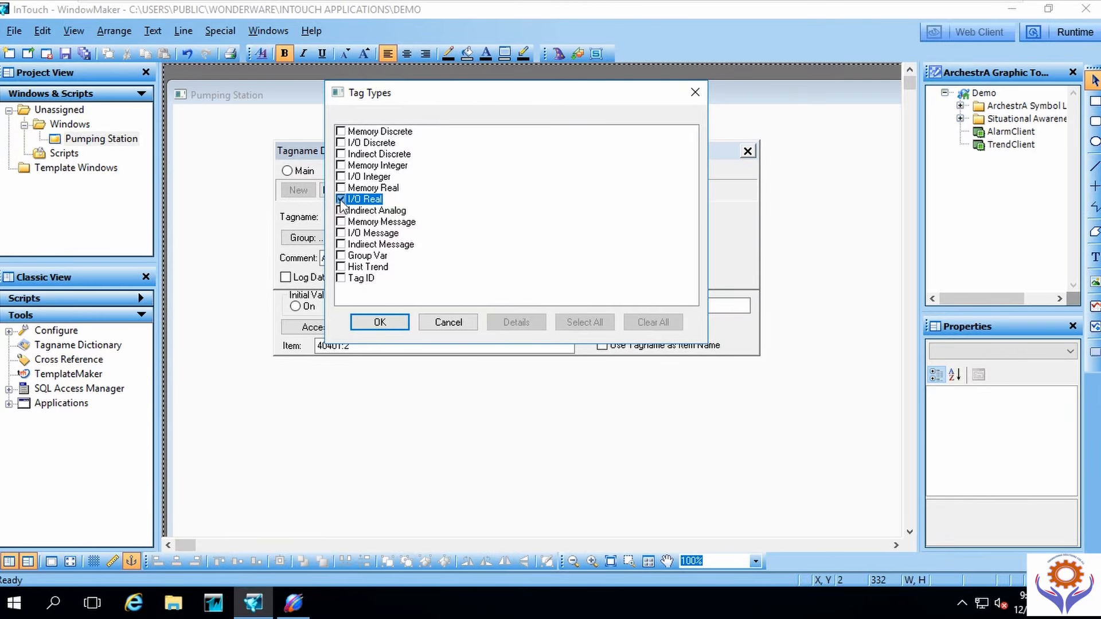
click(406, 325)
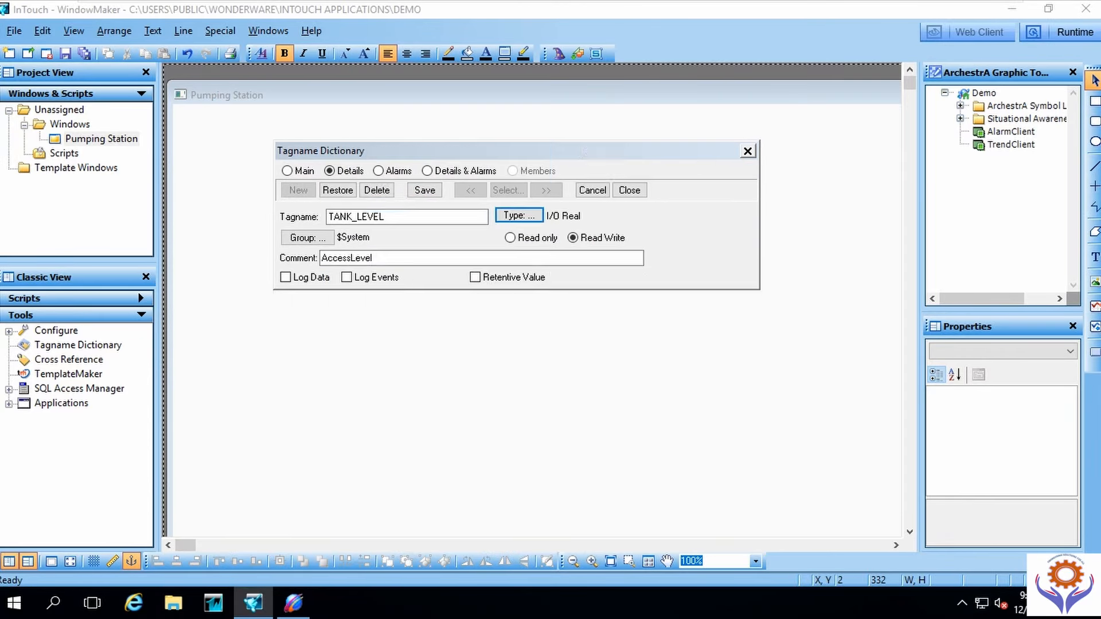
click(510, 238)
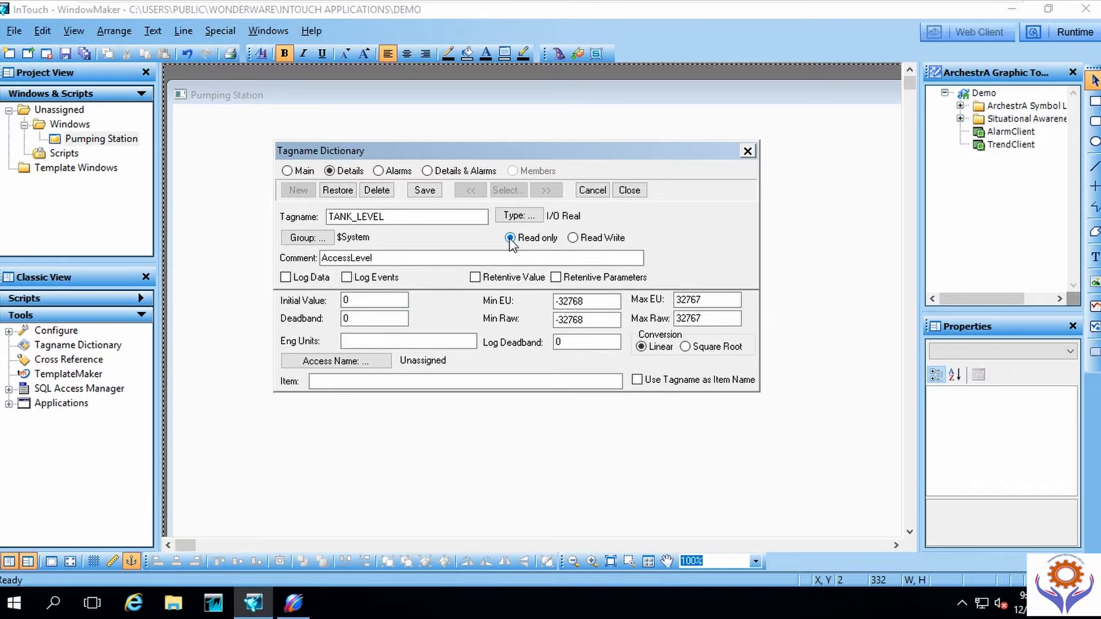
Step: Enable data logging for TANK_LEVEL and set its Min EU and Min Raw to 0 and Max EU to 10
click(367, 300)
click(348, 300)
double_click(603, 308)
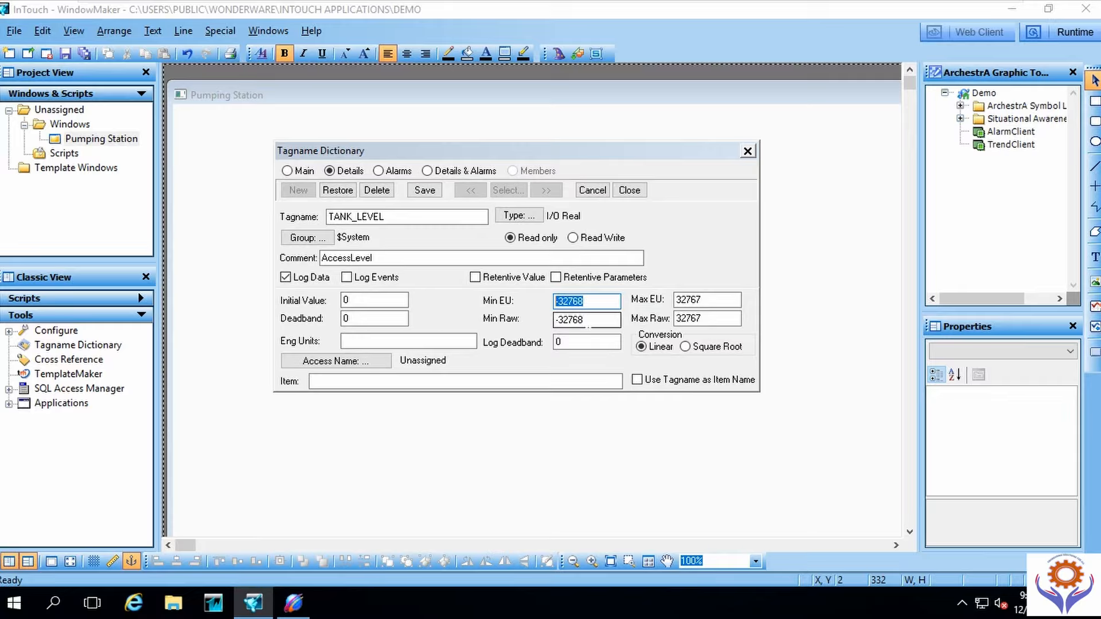
double_click(574, 320)
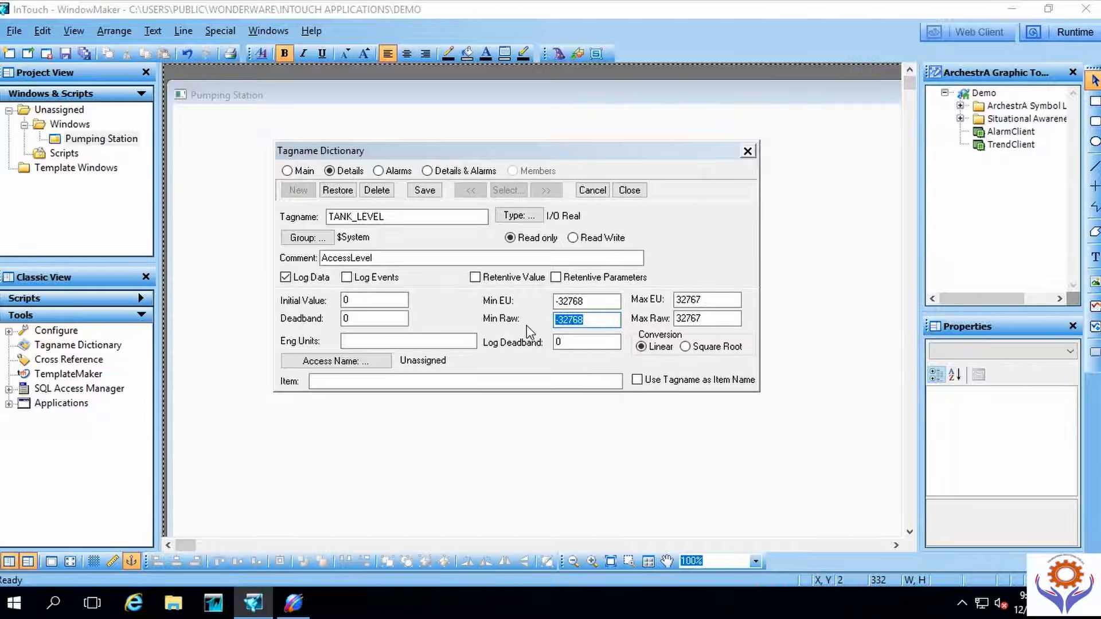
text(0)
double_click(573, 301)
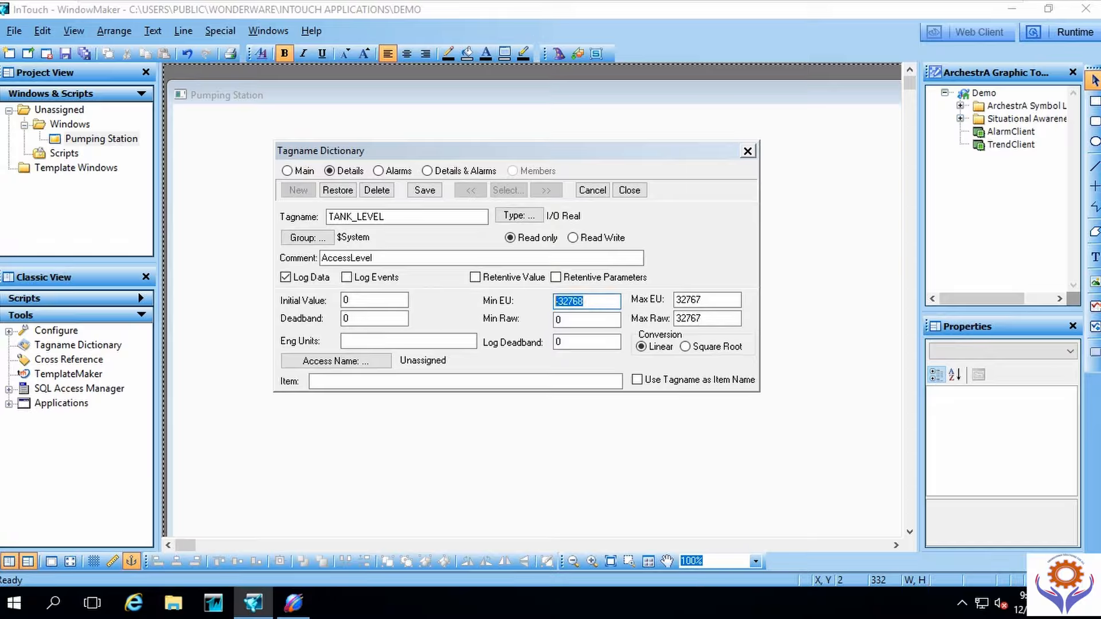
text(0)
double_click(705, 301)
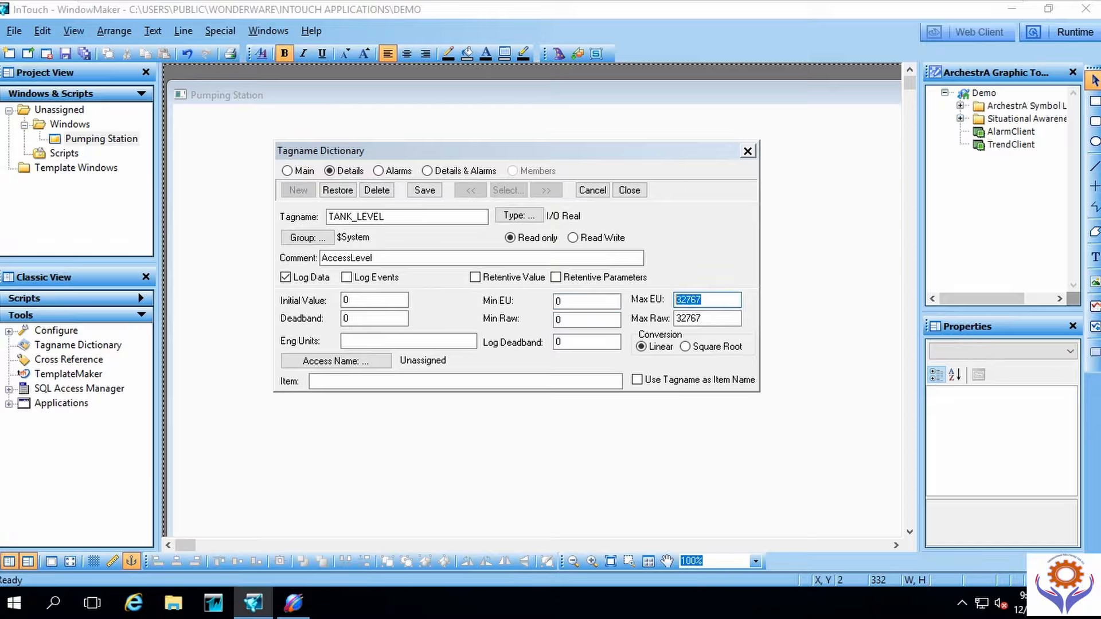
text(10)
Step: Enter Mtr as the engineering units of TANK_LEVEL
click(401, 342)
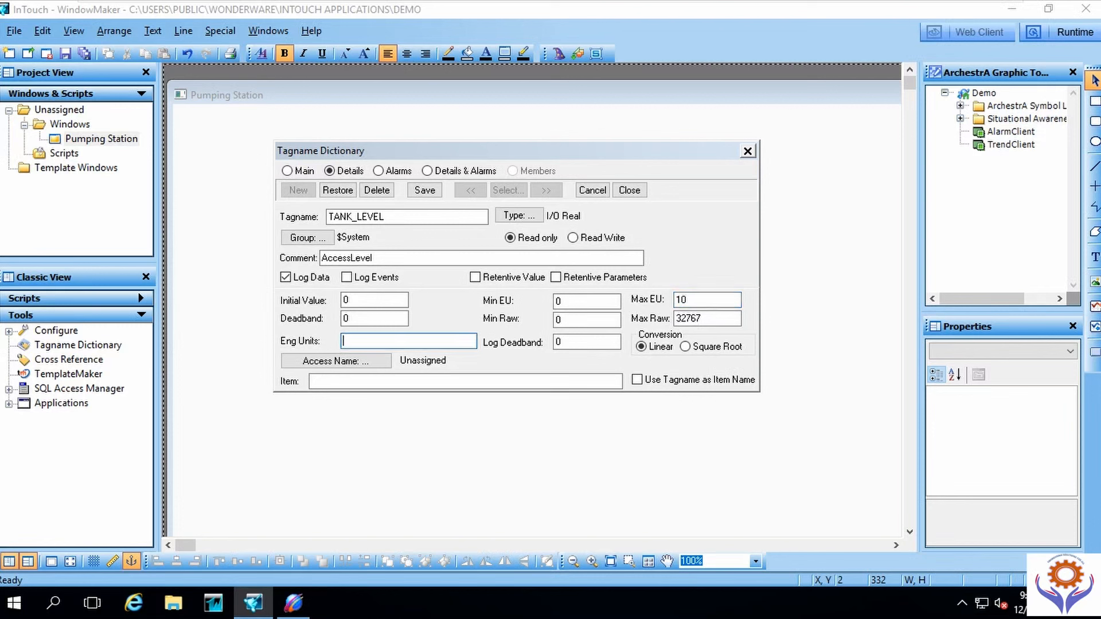
text(mTR)
key(BackSpace)
key(BackSpace)
key(BackSpace)
text(Mtr)
Step: Assign the OPCUA access name to TANK_LEVEL, keeping its access name definition as it is
click(375, 360)
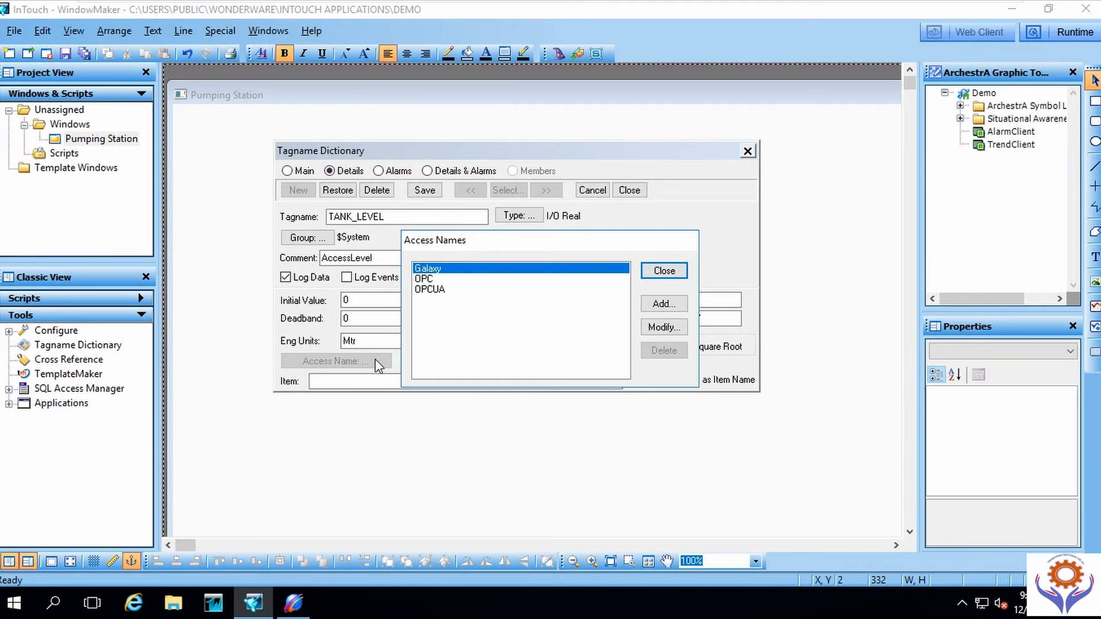
double_click(439, 289)
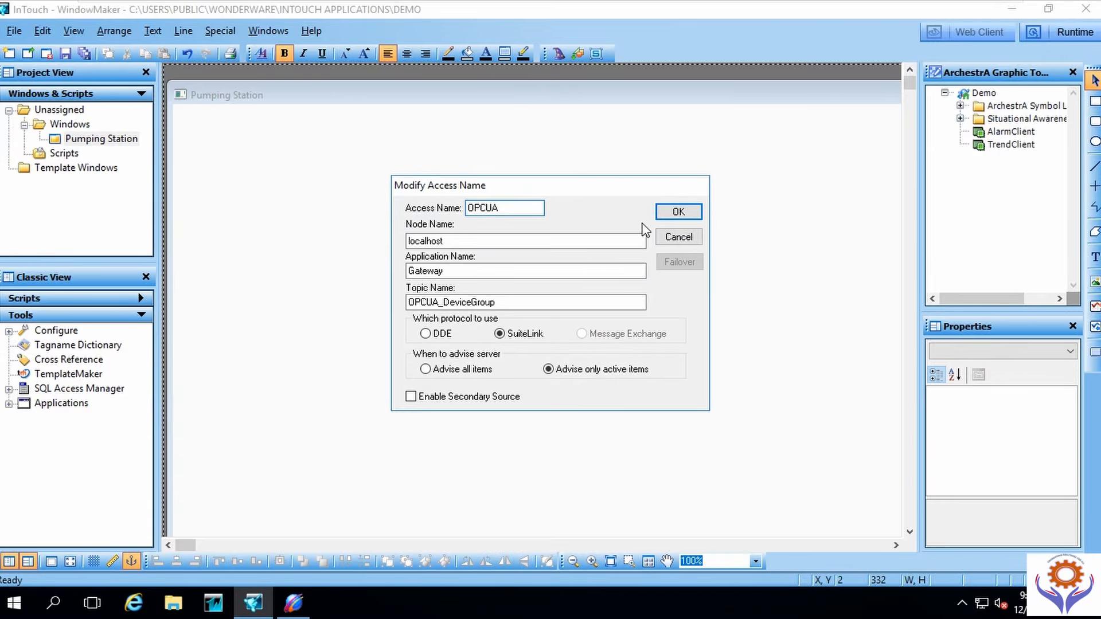
click(672, 215)
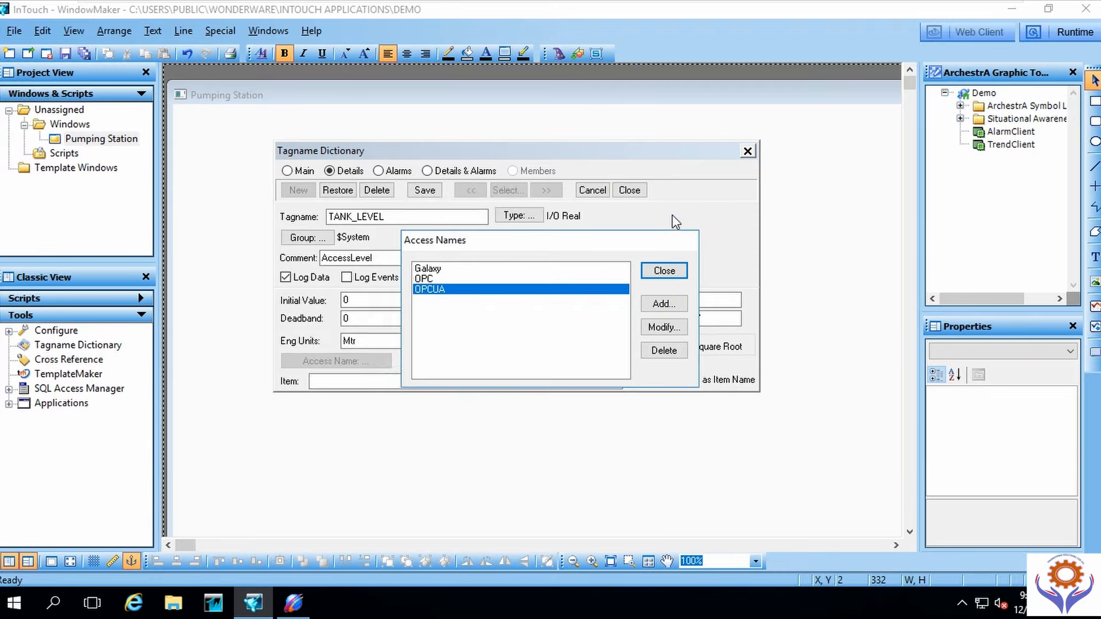
click(654, 273)
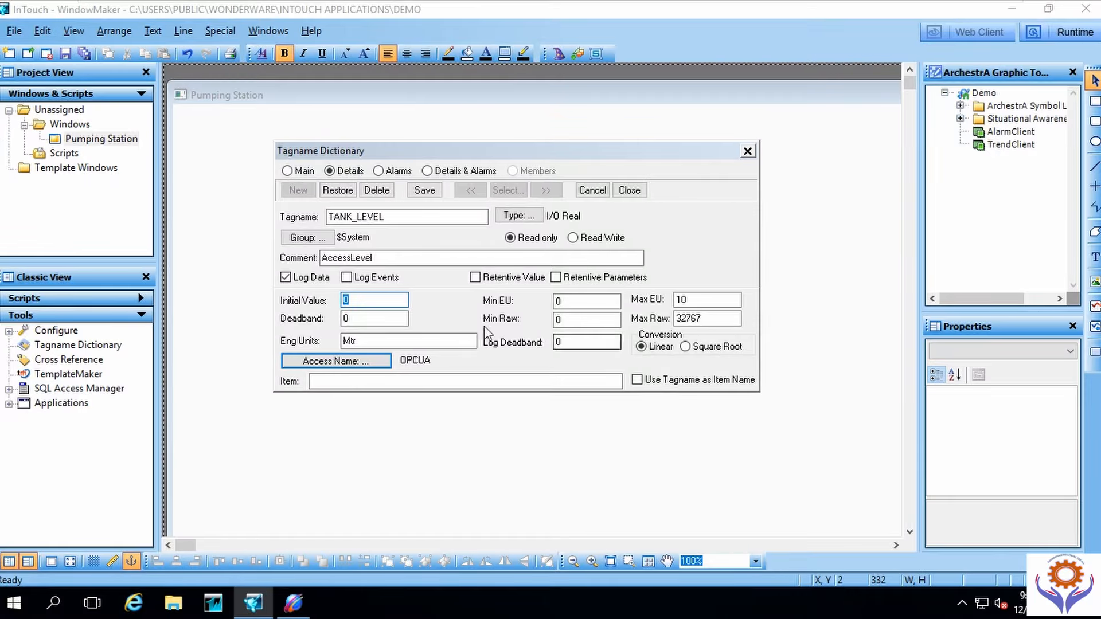
Step: Enter 30500 as the item of TANK_LEVEL and check the device configuration in the System Management Console
click(320, 381)
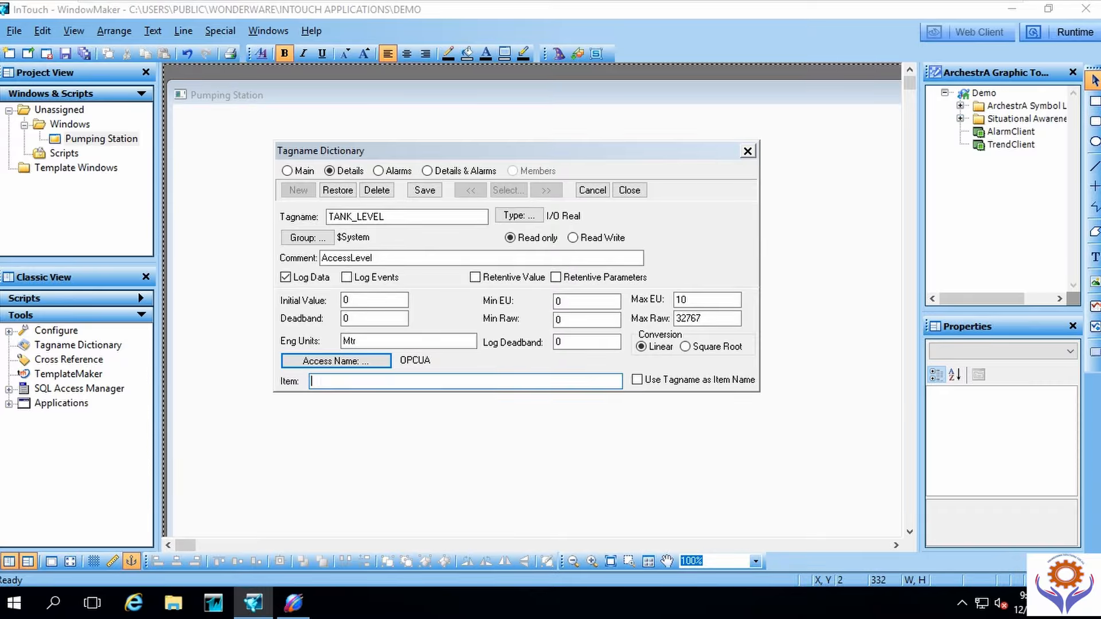
text(3-0)
key(BackSpace)
key(BackSpace)
text(000)
key(BackSpace)
text(500)
key(BackSpace)
click(293, 602)
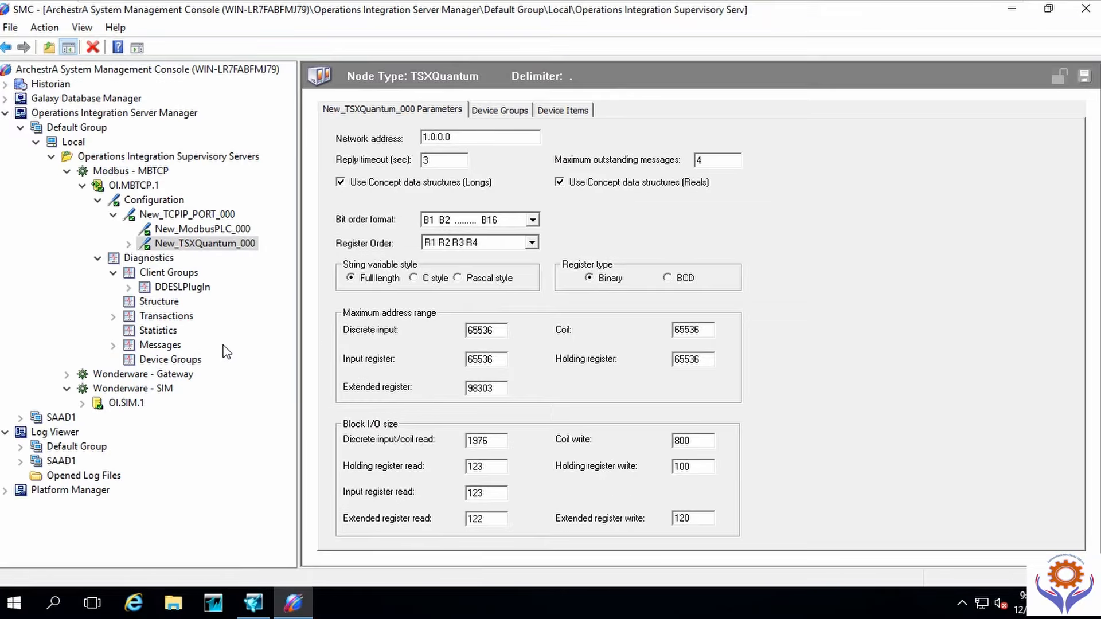
click(1013, 11)
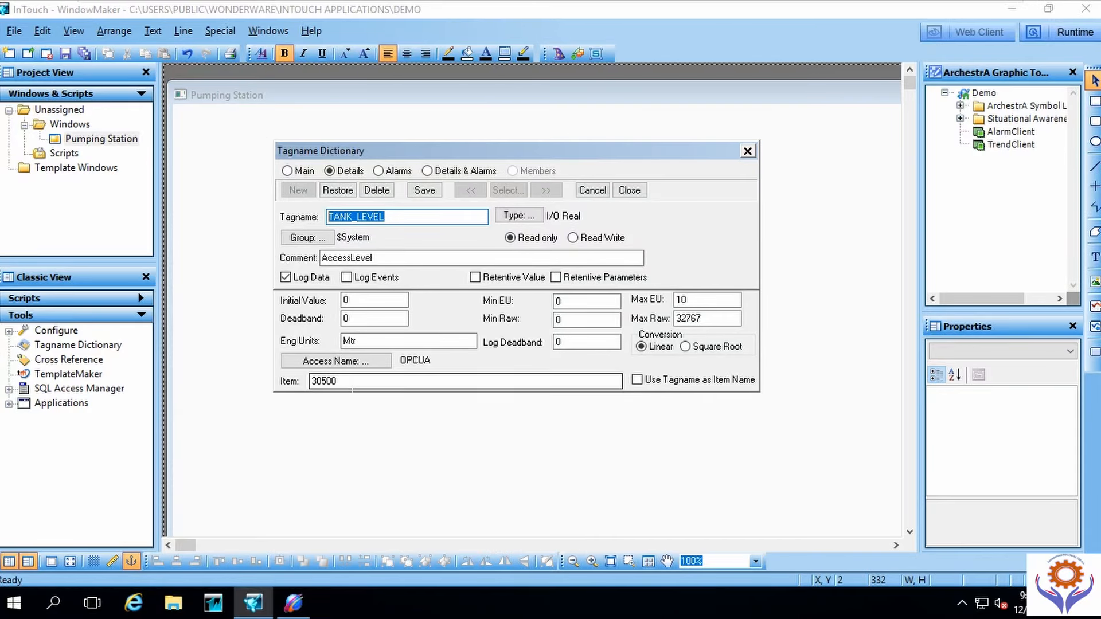
Step: Use the tagname as the item name for TANK_LEVEL, save the tag and close the Tagname Dictionary
click(637, 380)
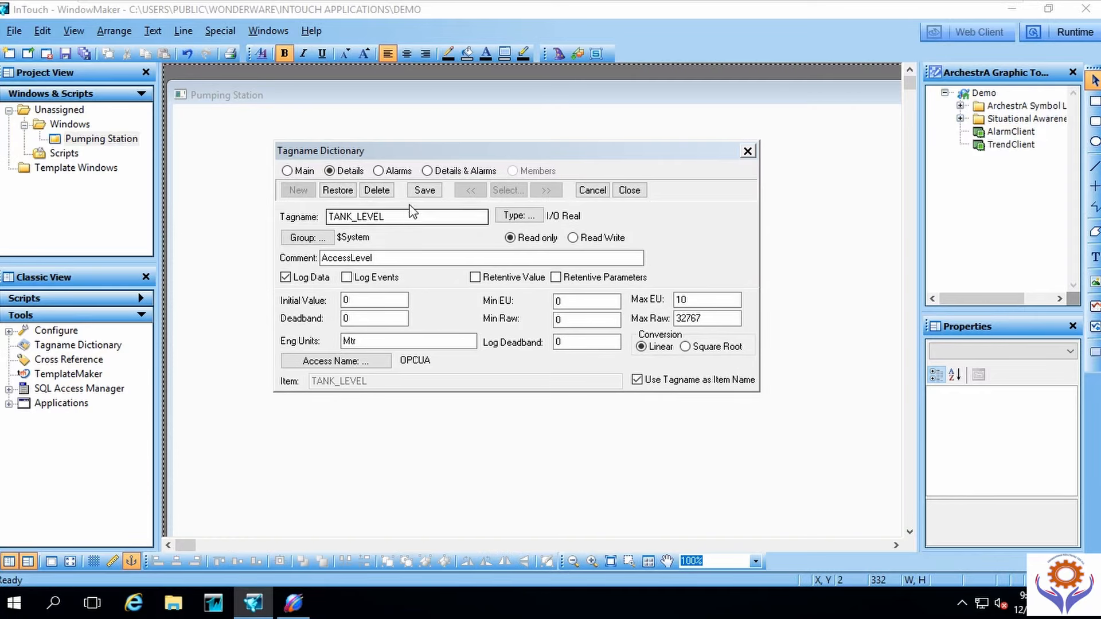
click(425, 190)
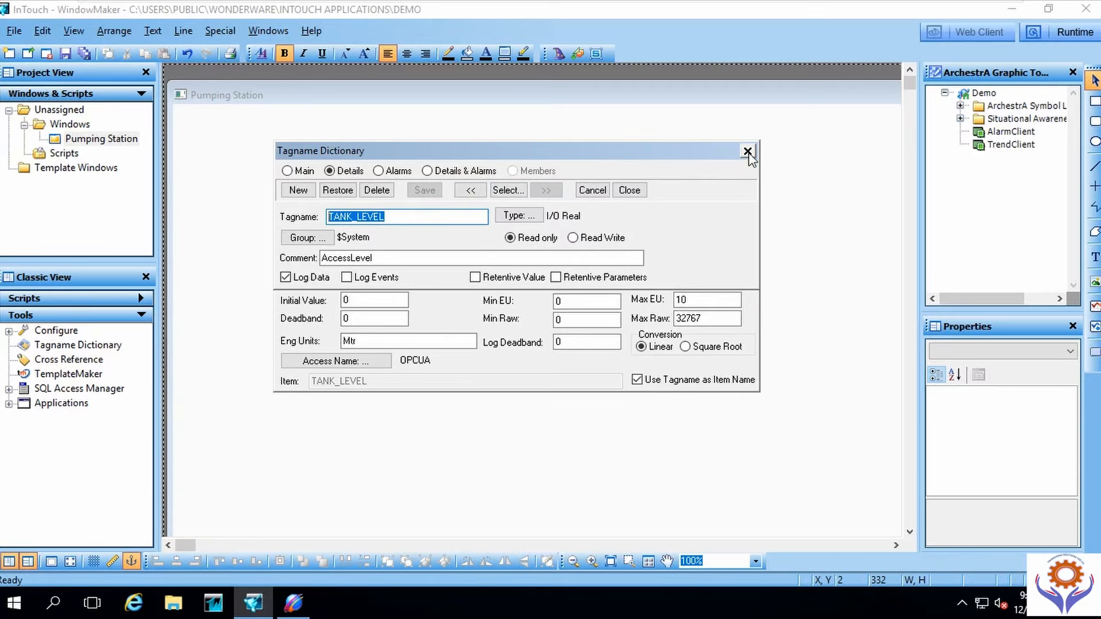
click(630, 190)
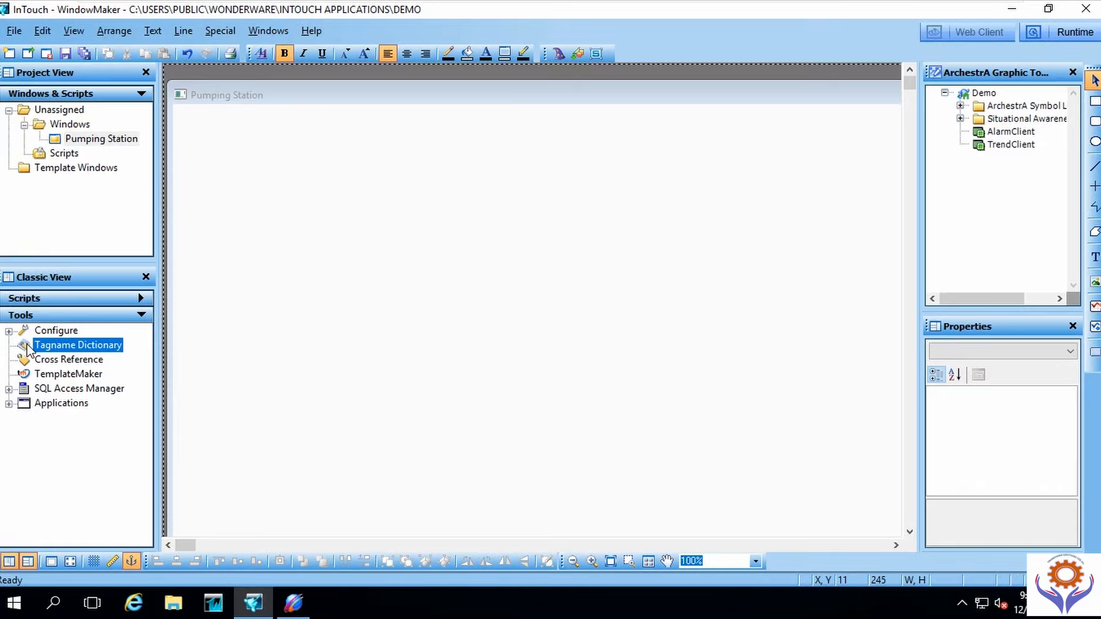
Step: Move the Pumping Station window slightly up and left into the corner of the workspace
click(81, 140)
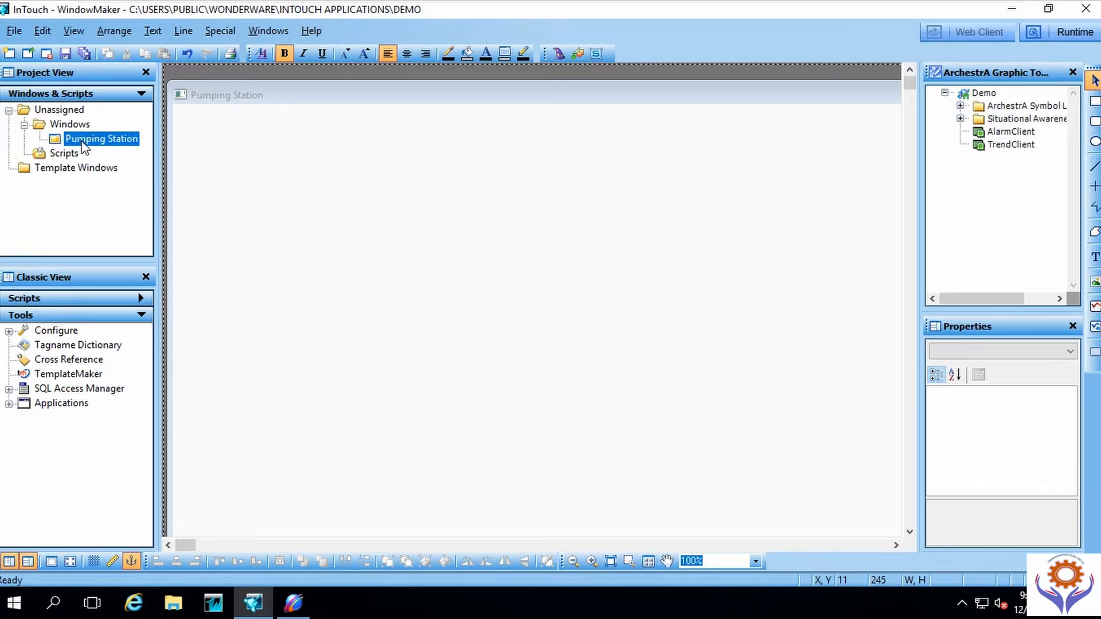
click(337, 187)
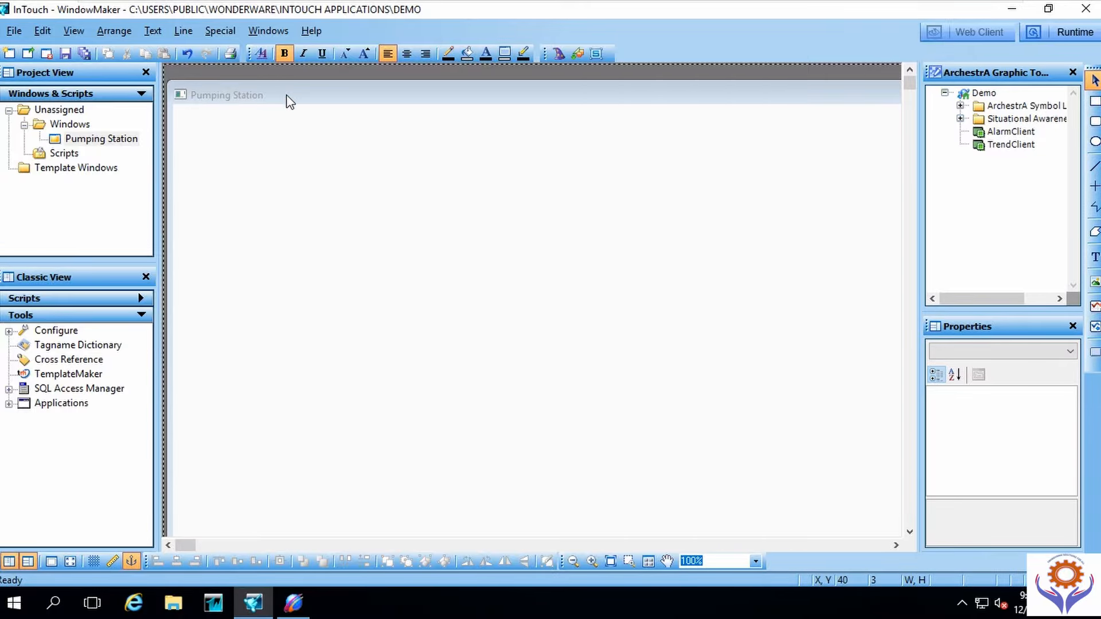
drag(288, 100, 280, 91)
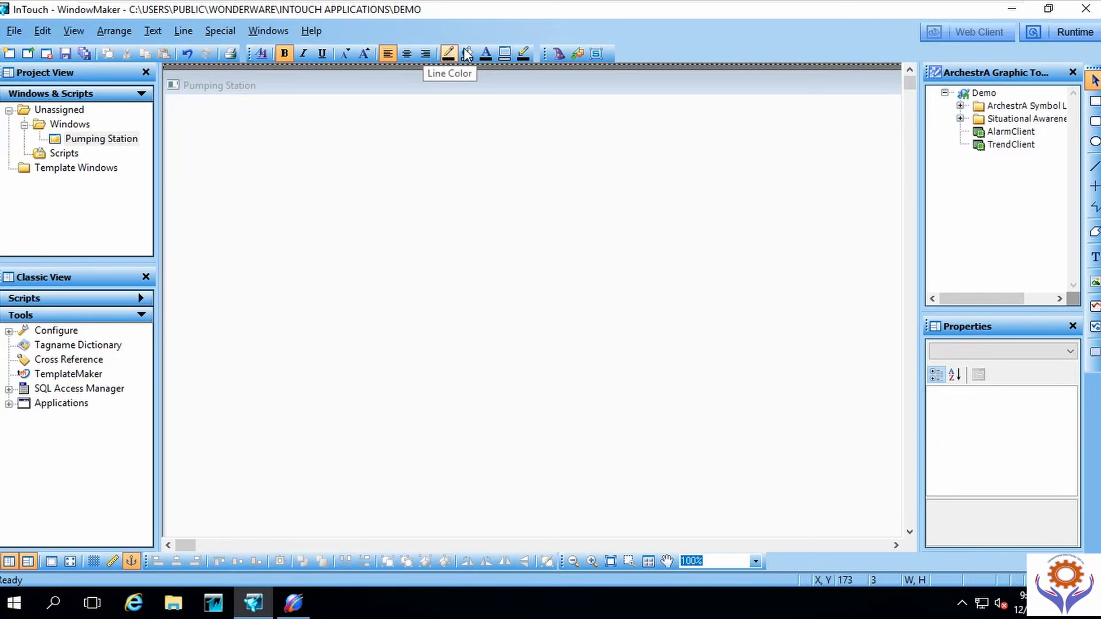
Step: Place an AlarmViewerCtrl ActiveX control in the Pumping Station window and enlarge it to about 513 by 191
click(561, 55)
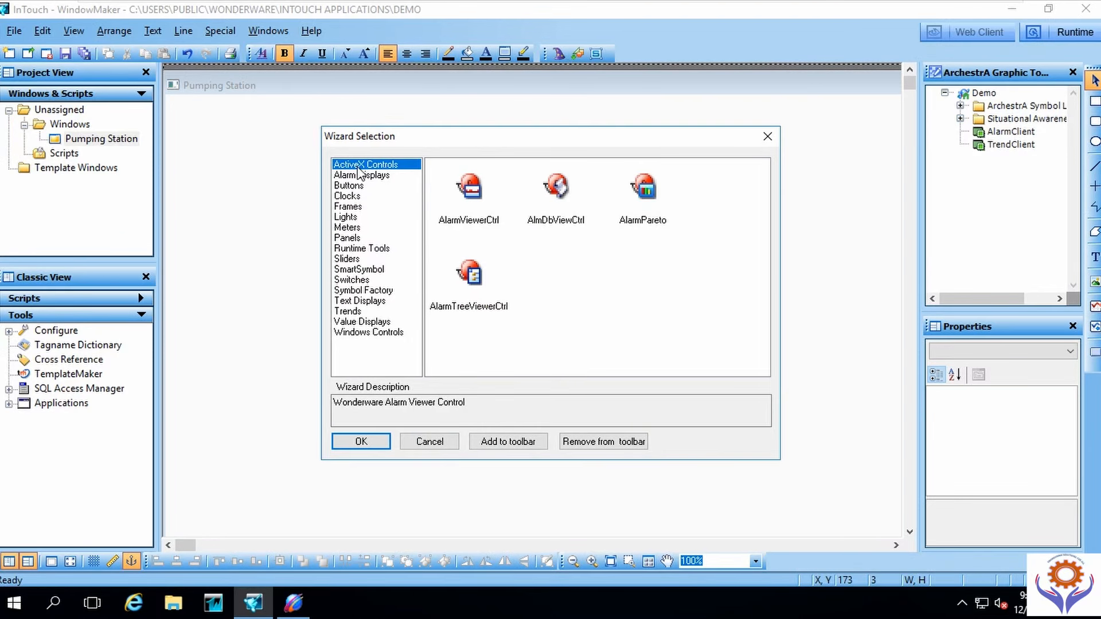
click(474, 190)
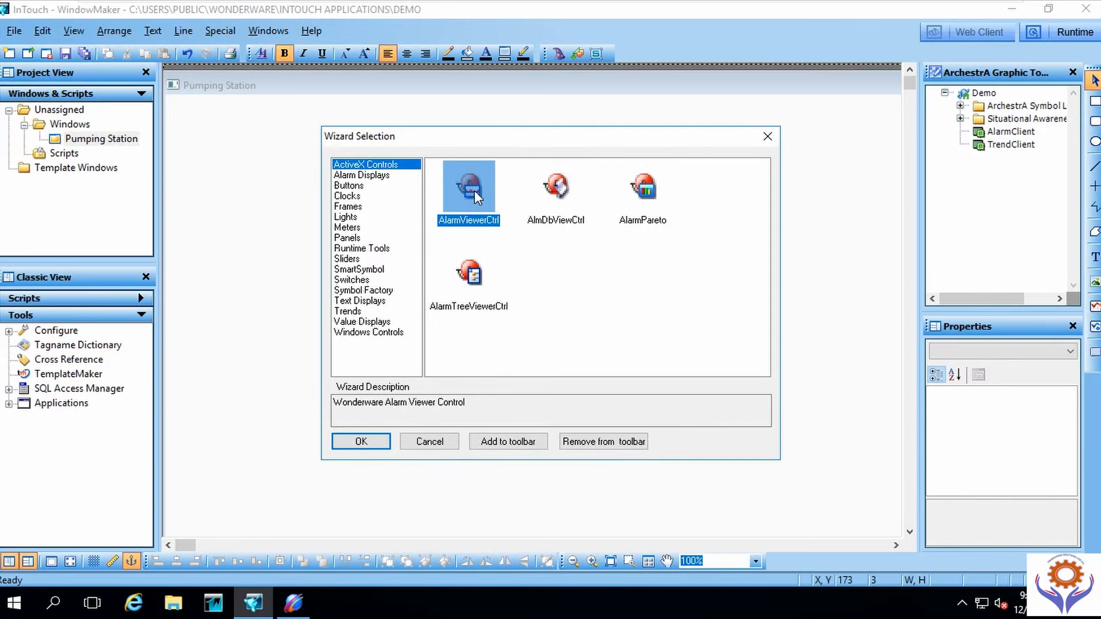
double_click(466, 192)
click(312, 153)
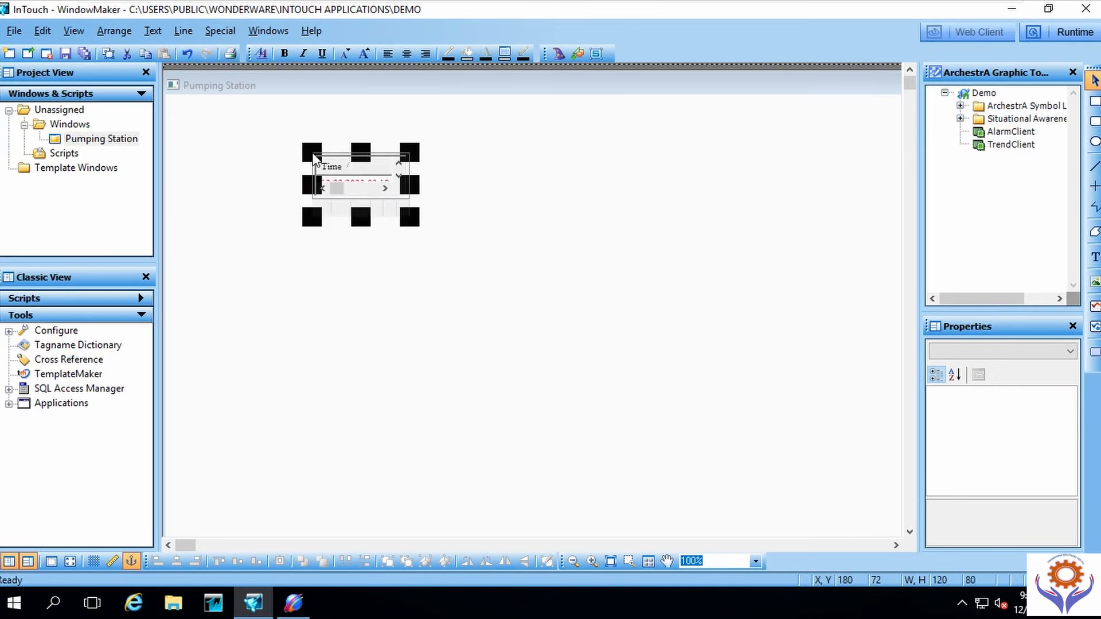
drag(410, 217, 731, 312)
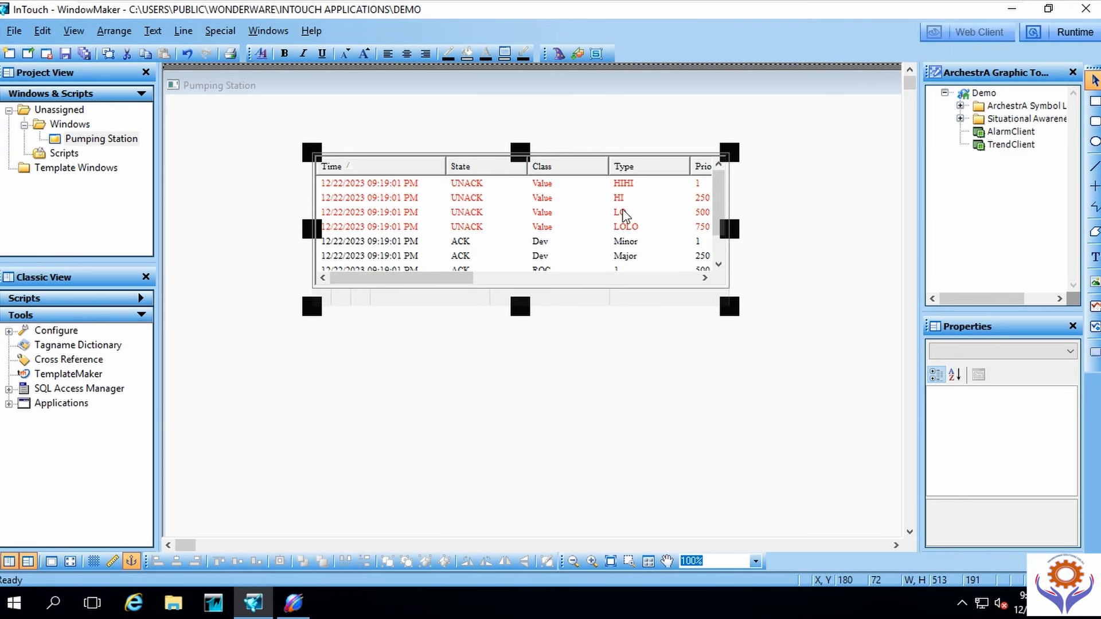
Step: Reduce the alarm viewer's height to about 126 and move it to the lower part of the Pumping Station window, about X 153, Y 414
drag(458, 165, 460, 387)
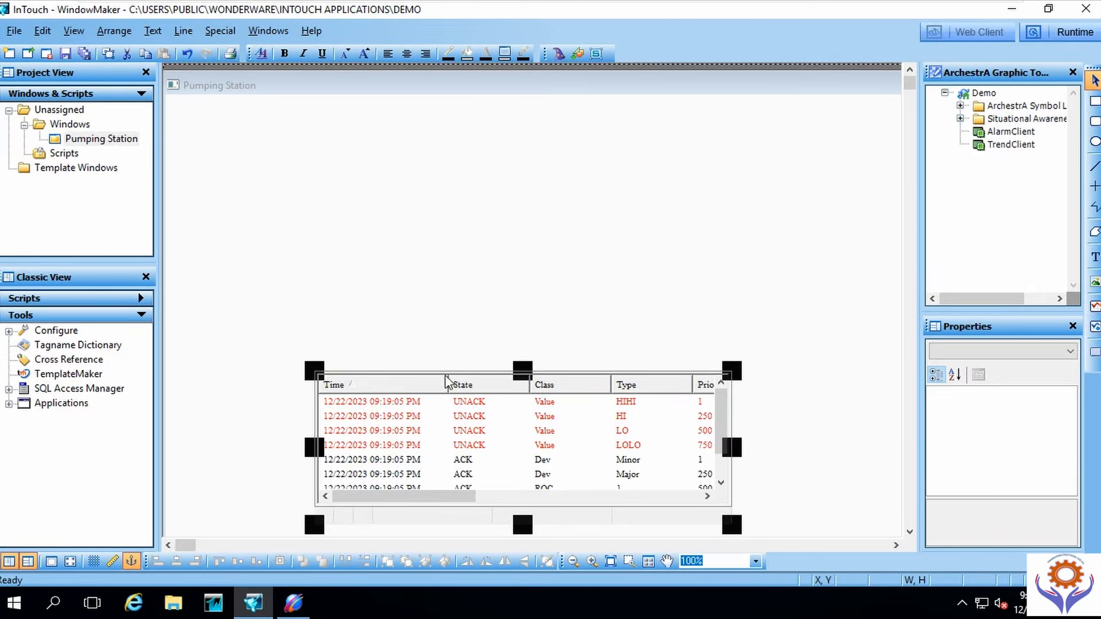
drag(455, 386, 430, 312)
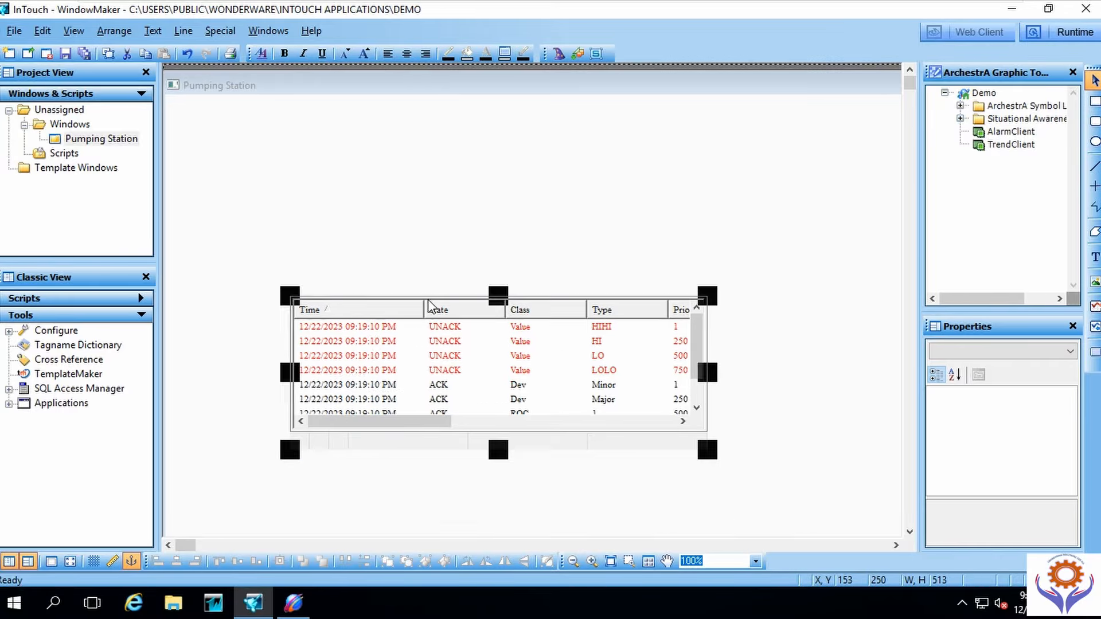
drag(497, 449, 492, 396)
drag(464, 318, 463, 446)
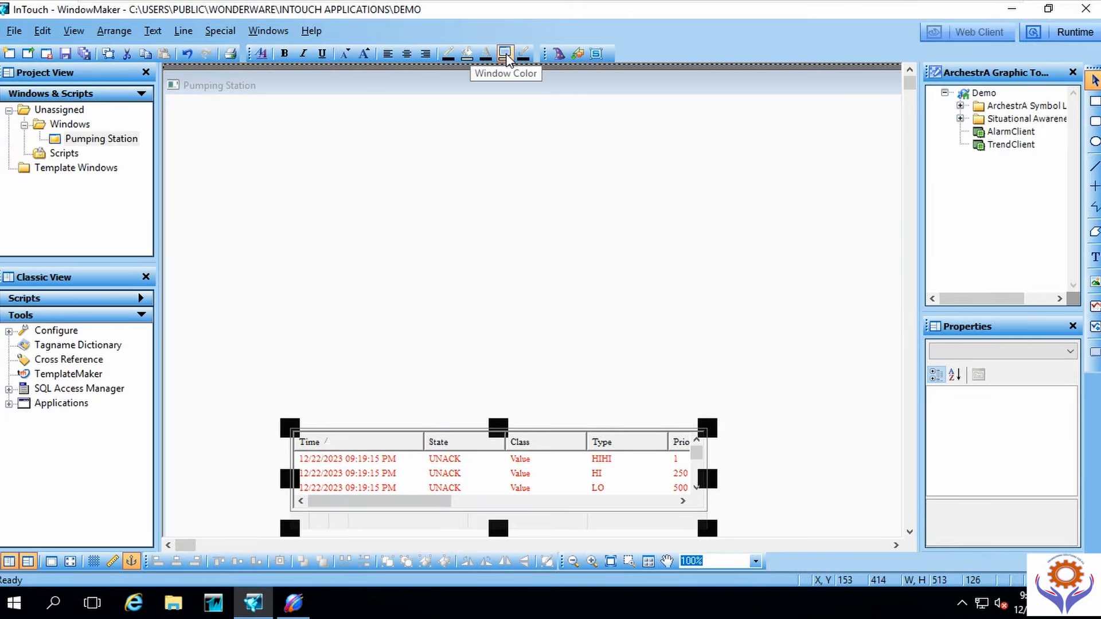
Step: Look through the wizard categories for Alarm Displays, Buttons, Clocks, Frames, Lights and Panels
click(561, 57)
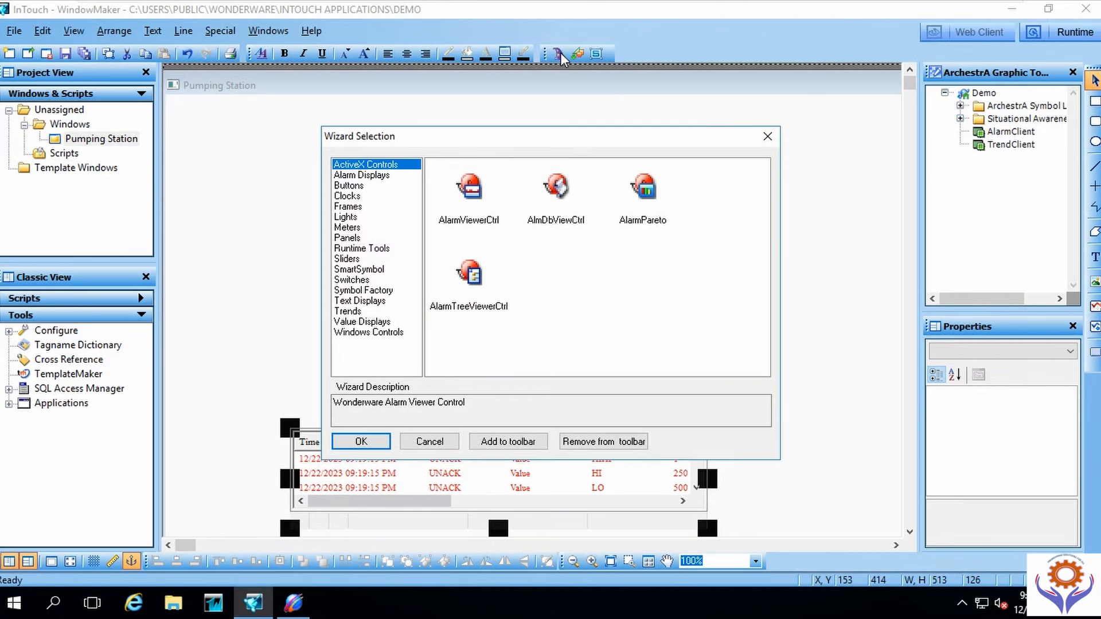
click(369, 177)
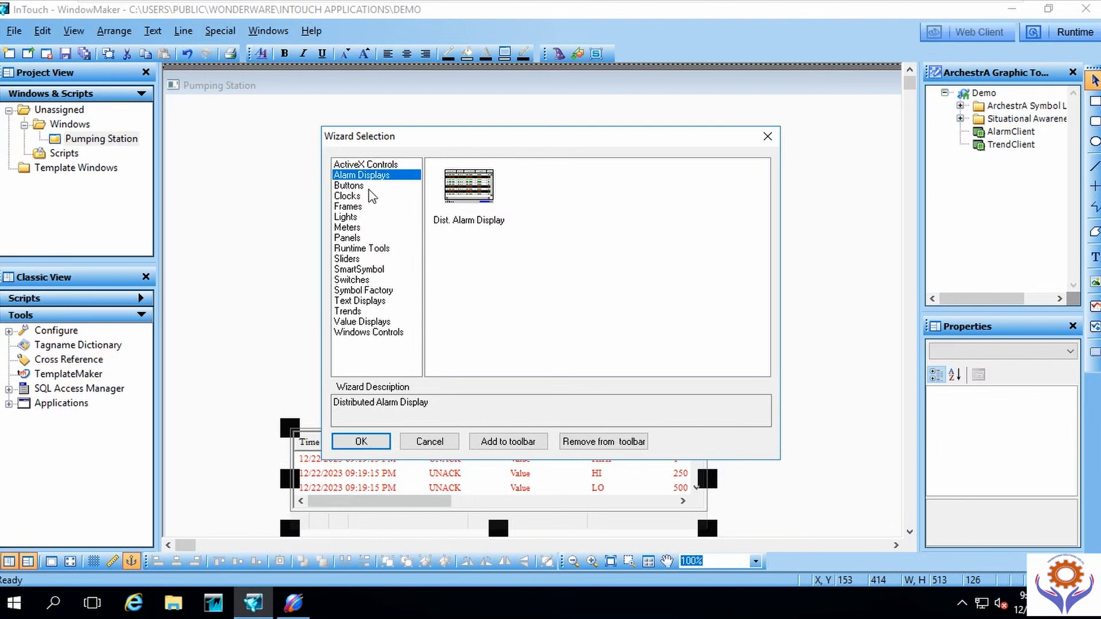
click(362, 187)
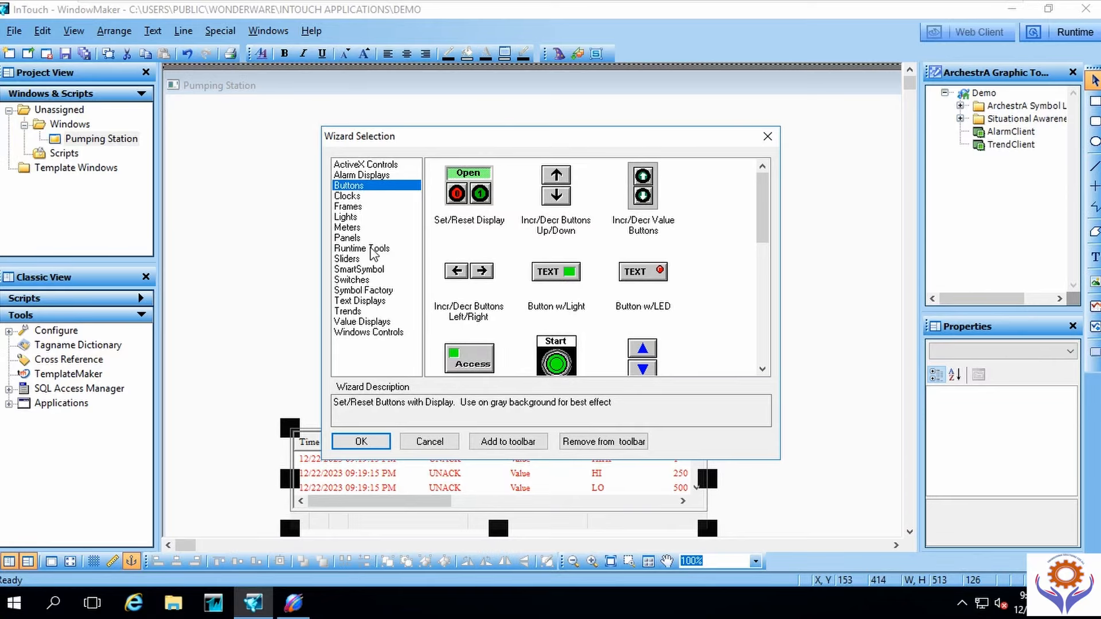
click(346, 198)
click(347, 222)
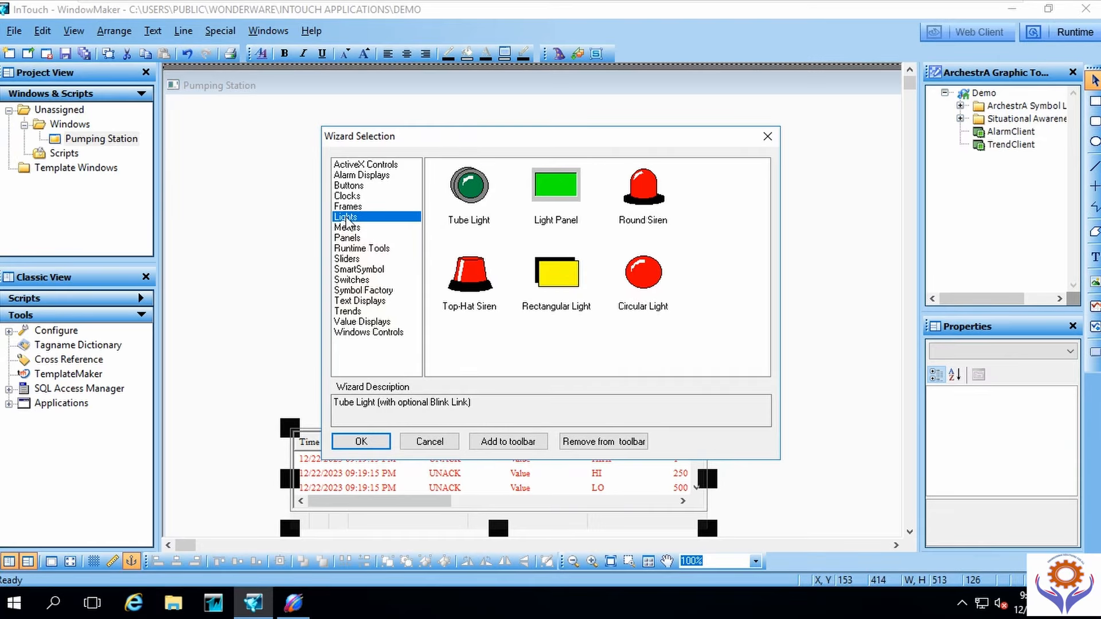
click(346, 207)
click(347, 218)
click(346, 237)
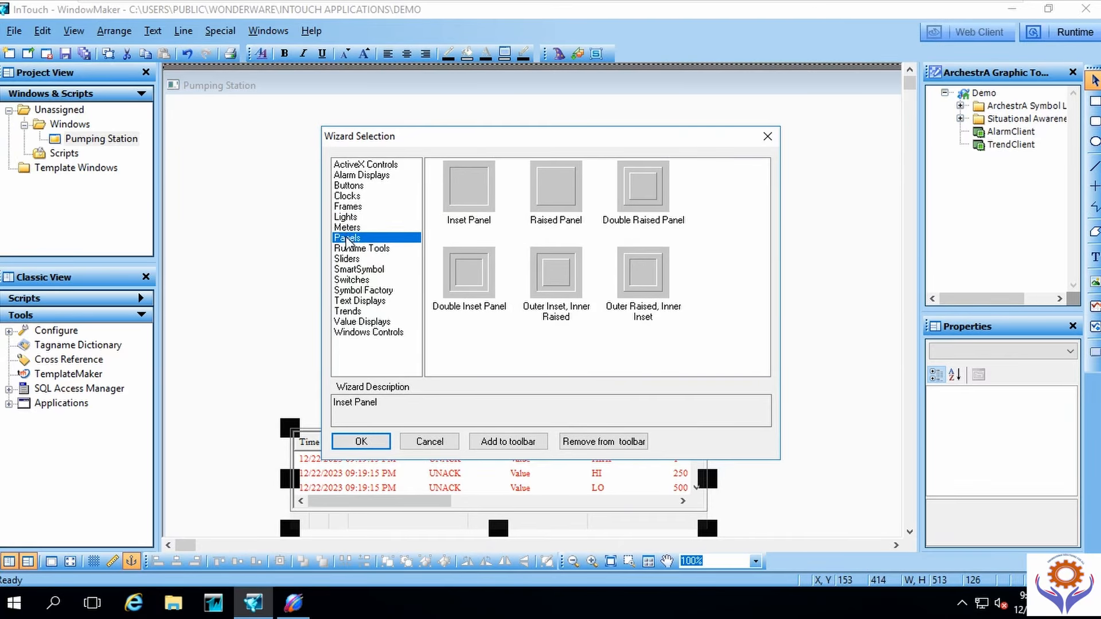
Step: Place a Symbol Factory wizard above the alarm viewer and browse its symbol categories as far as Blowers Etc
click(359, 291)
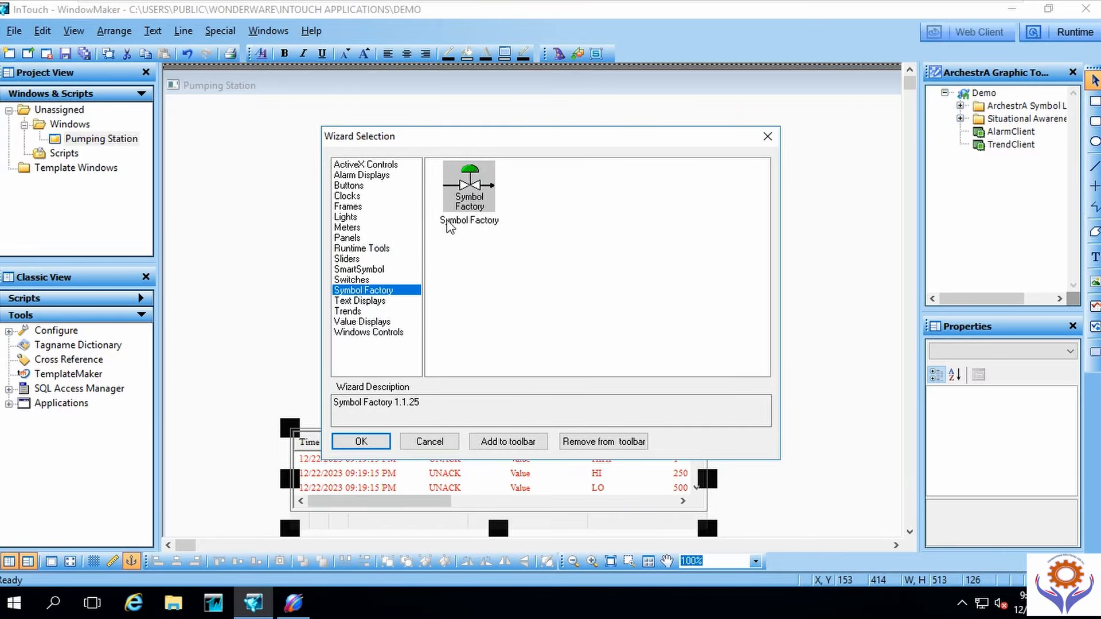
double_click(469, 186)
click(360, 159)
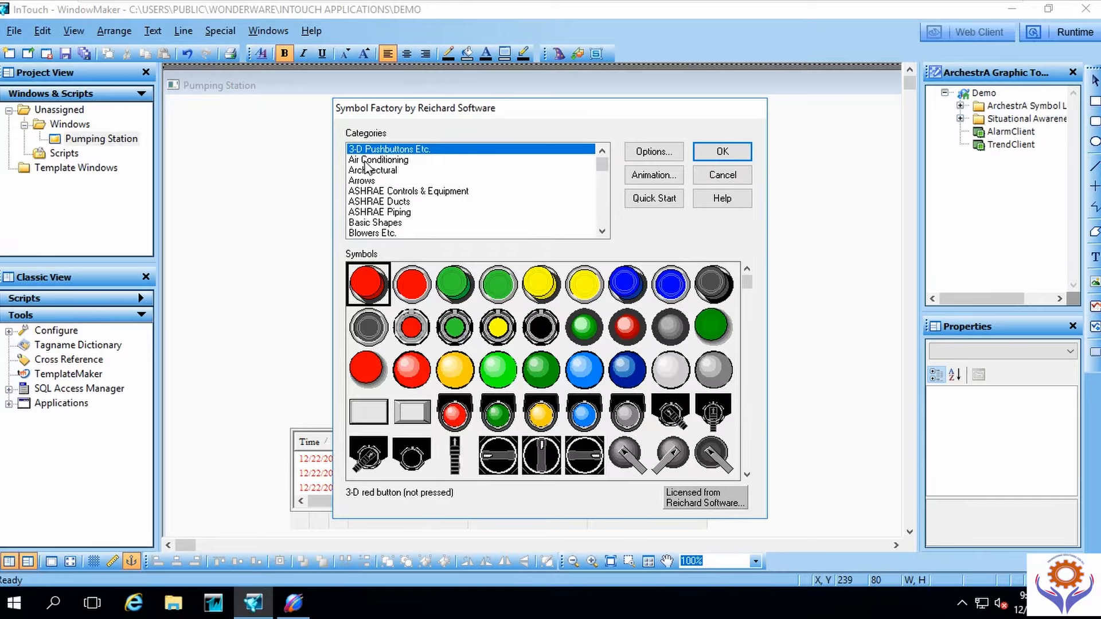
click(364, 161)
click(366, 181)
click(372, 212)
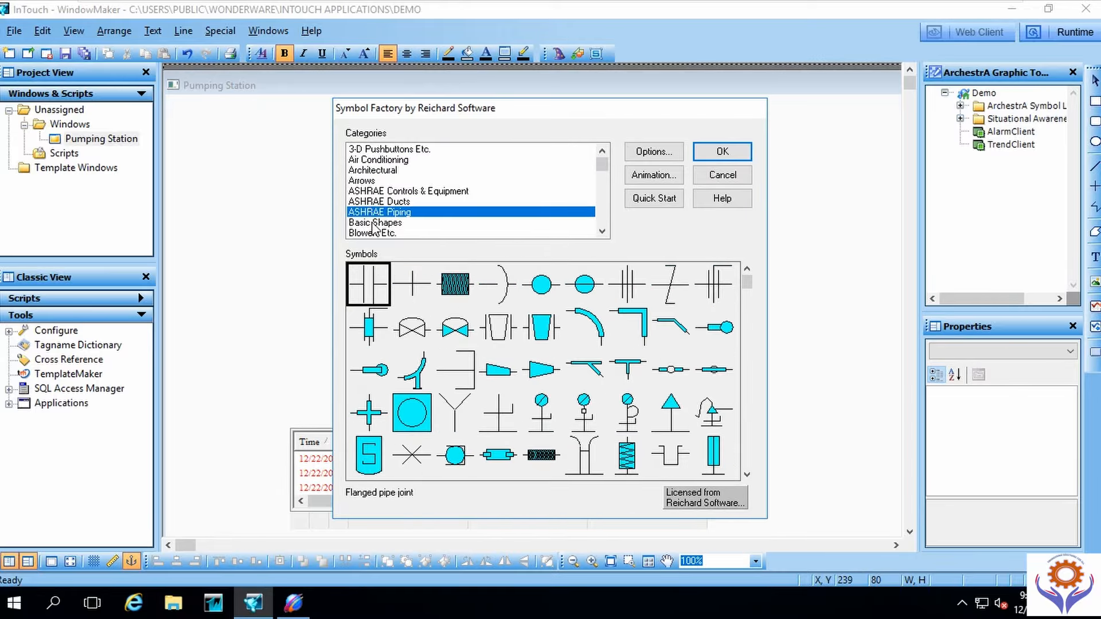
click(376, 223)
click(376, 234)
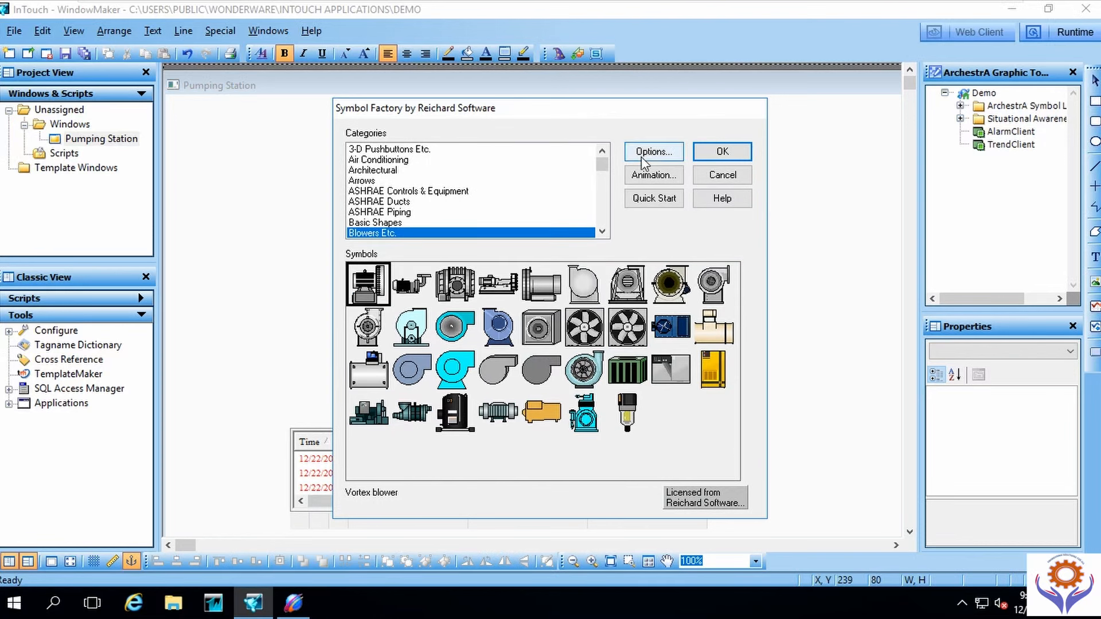
Step: Browse the Symbol Factory categories, viewing the Boilers, Buildings, Chemical and Motors symbols
drag(603, 171, 603, 171)
click(362, 201)
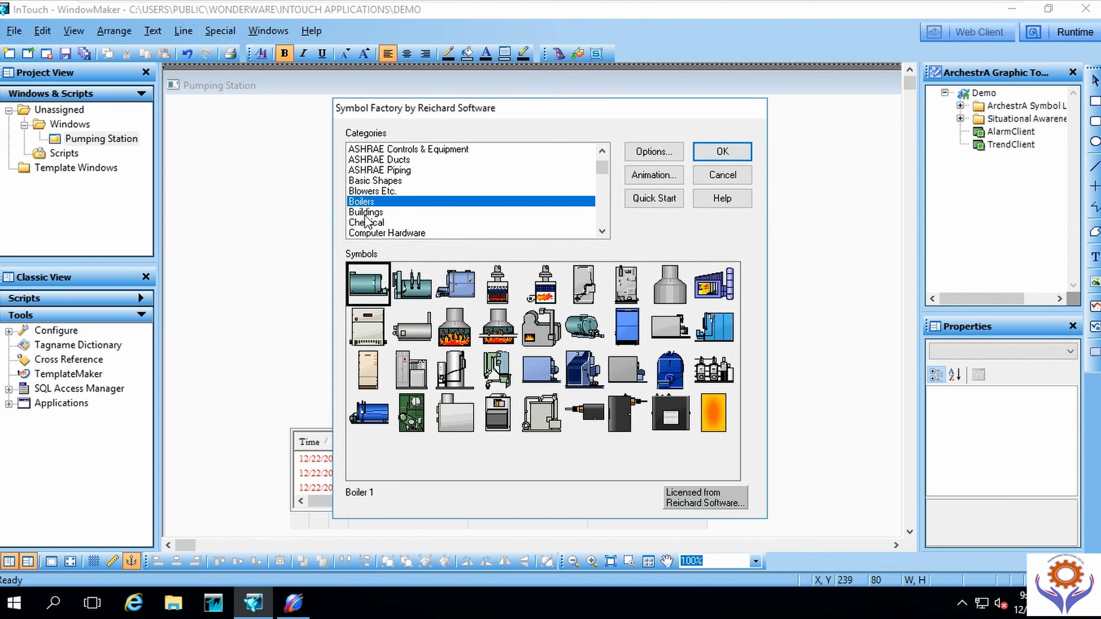
click(364, 212)
click(367, 223)
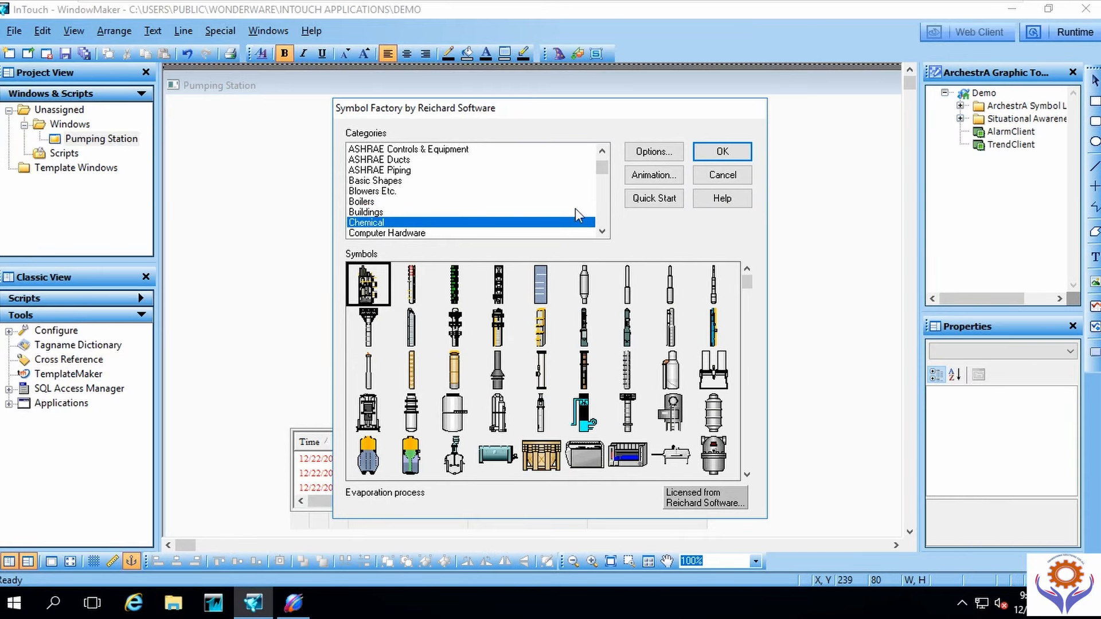
scroll(604, 185, down, 1)
drag(604, 188, 601, 206)
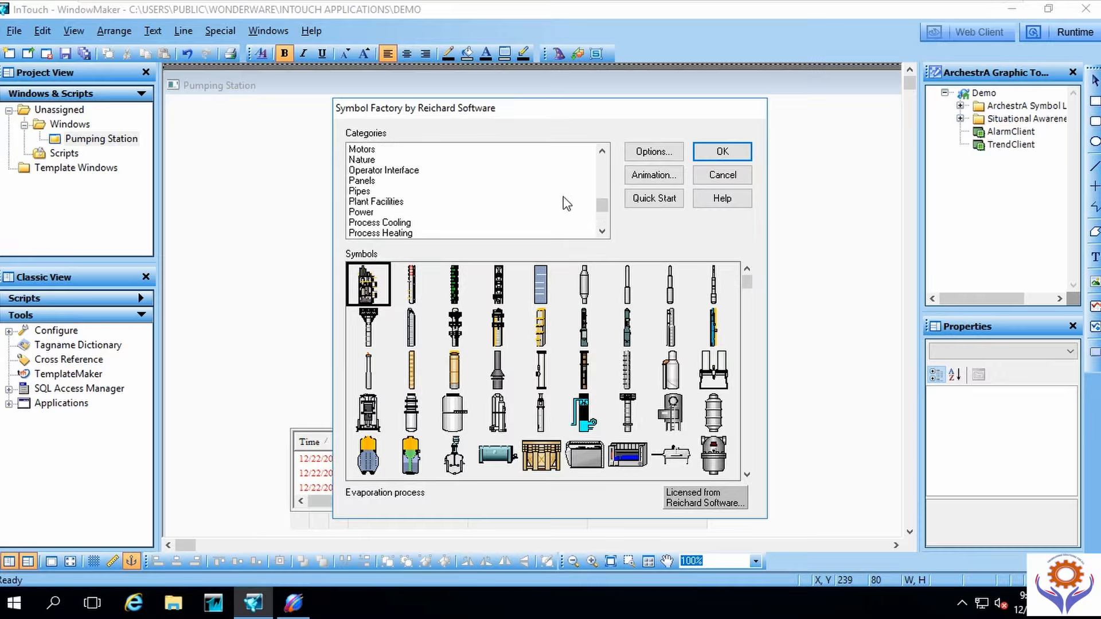
mouse_move(604, 214)
mouse_down()
mouse_move(605, 228)
mouse_move(604, 163)
mouse_move(603, 213)
mouse_up()
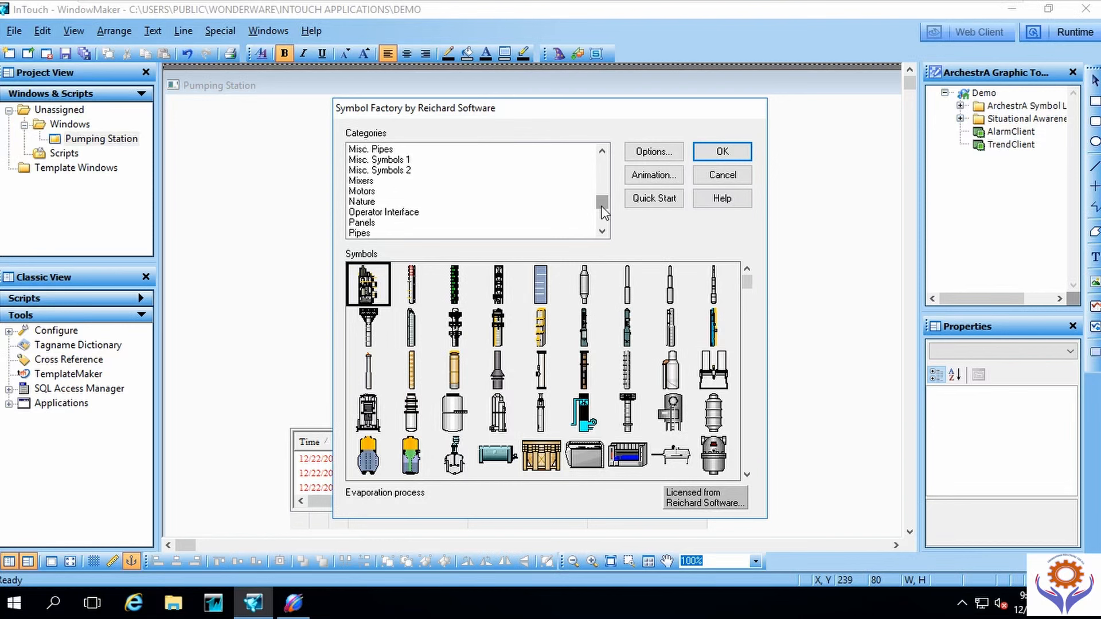
click(363, 193)
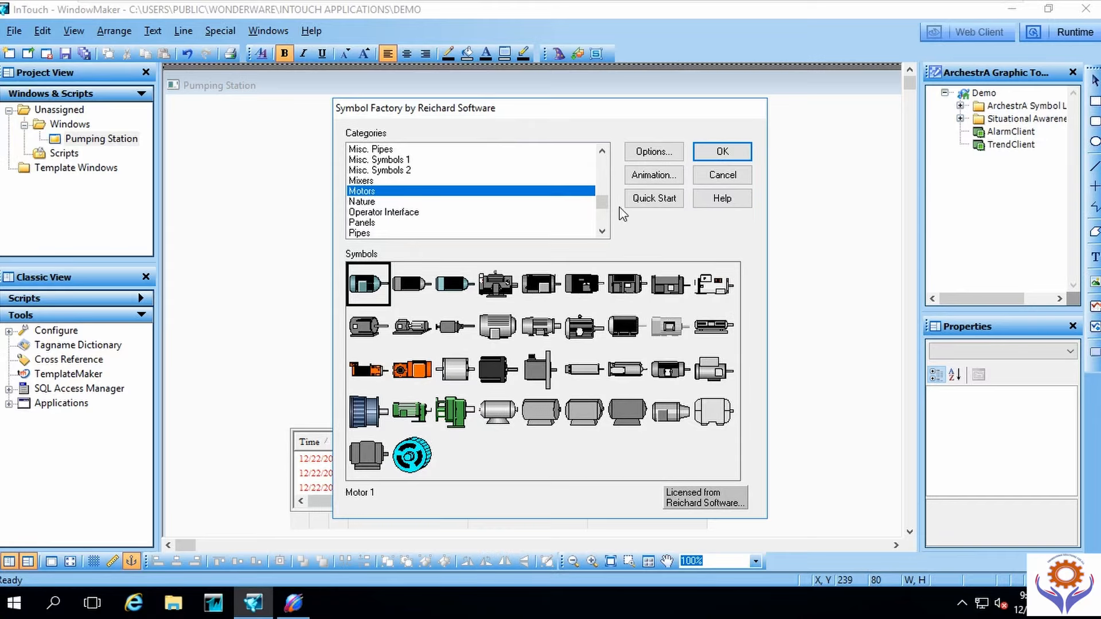
drag(602, 205, 602, 213)
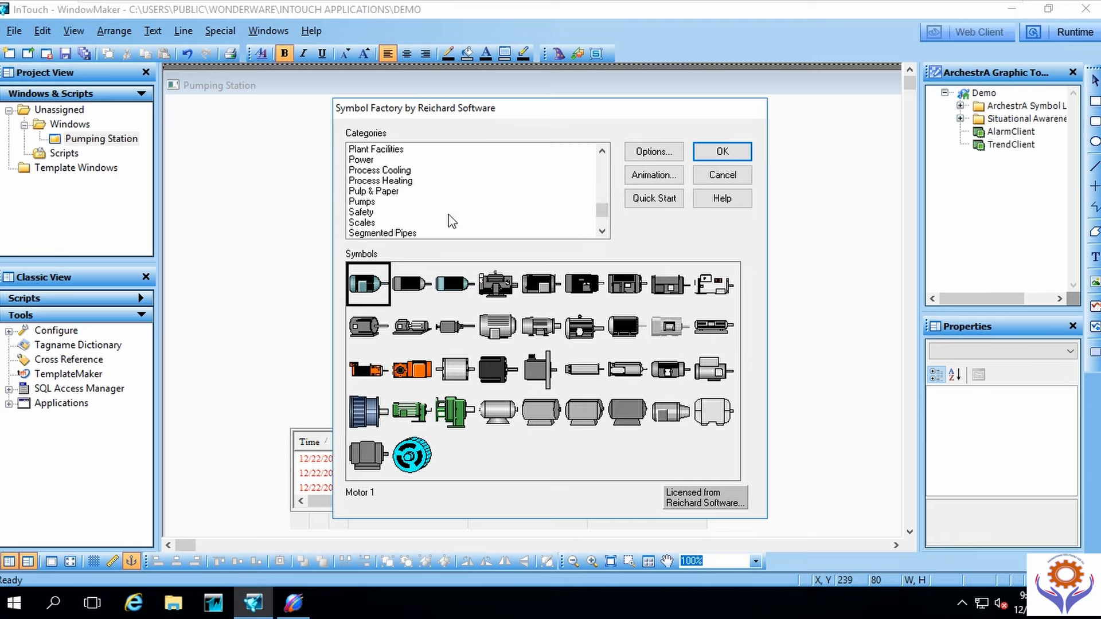
Step: Look through all the symbols in the Pumps category for a suitable pump
click(371, 202)
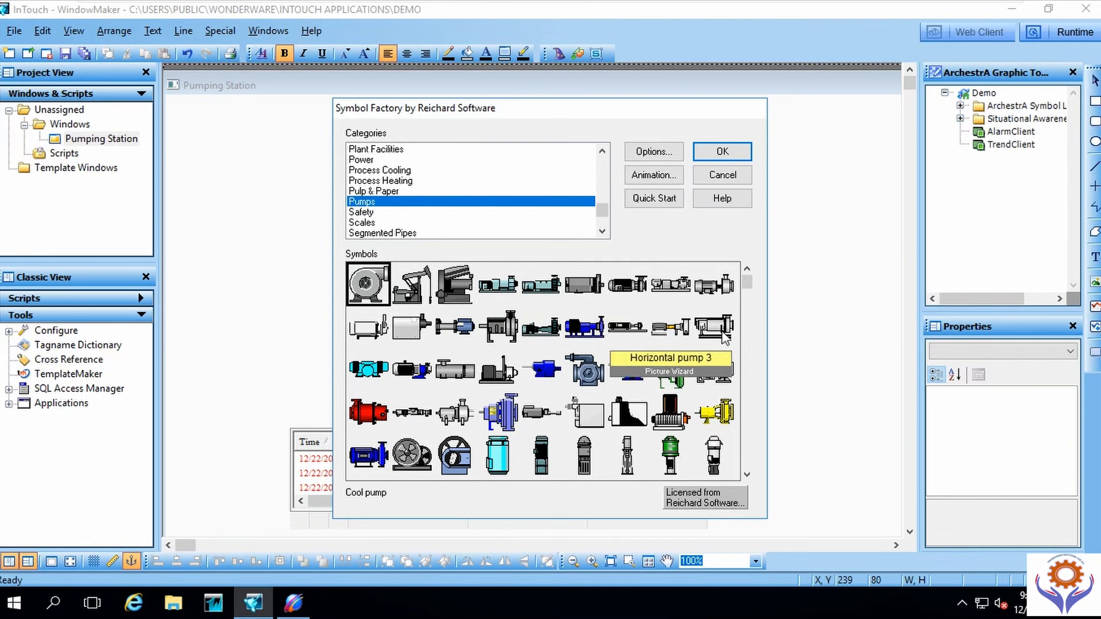
click(747, 474)
click(746, 474)
click(747, 474)
click(746, 475)
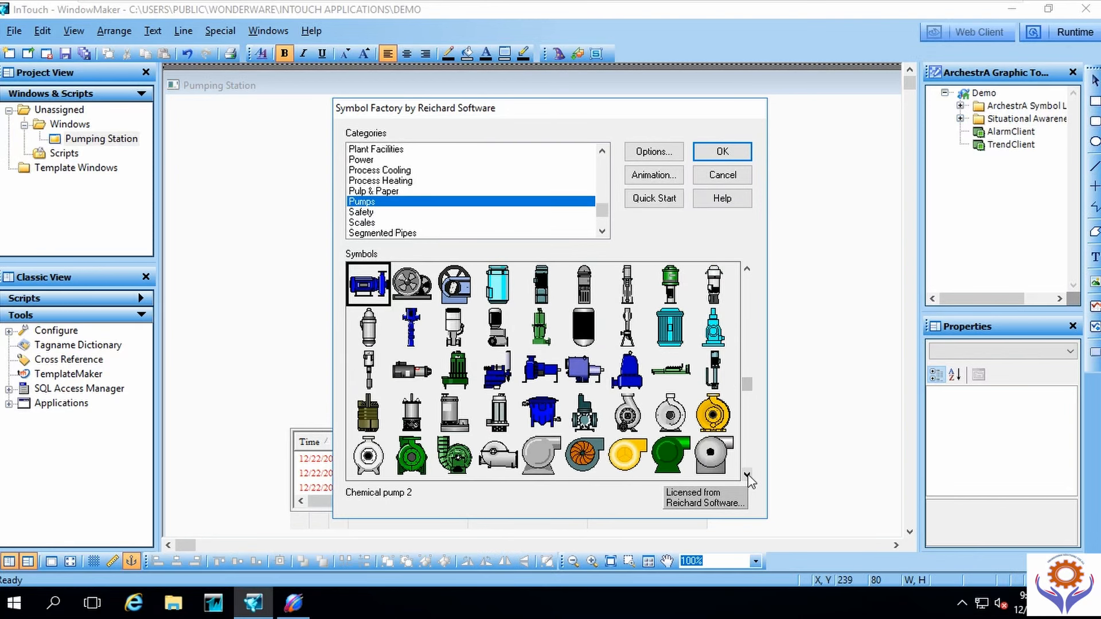
click(746, 475)
click(747, 474)
click(747, 474)
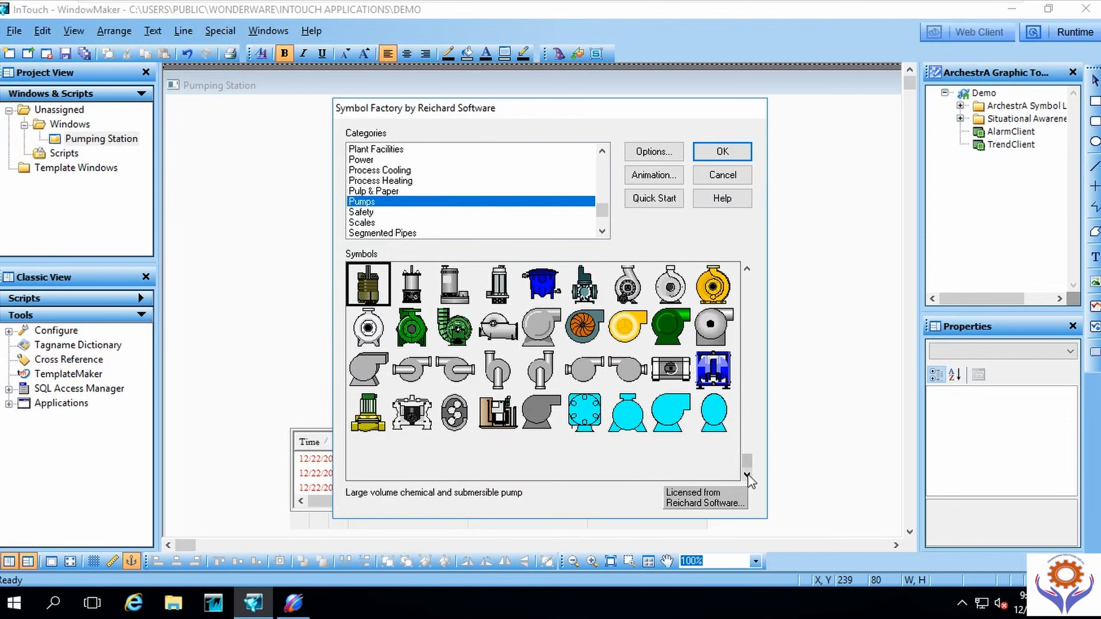
click(747, 269)
click(746, 268)
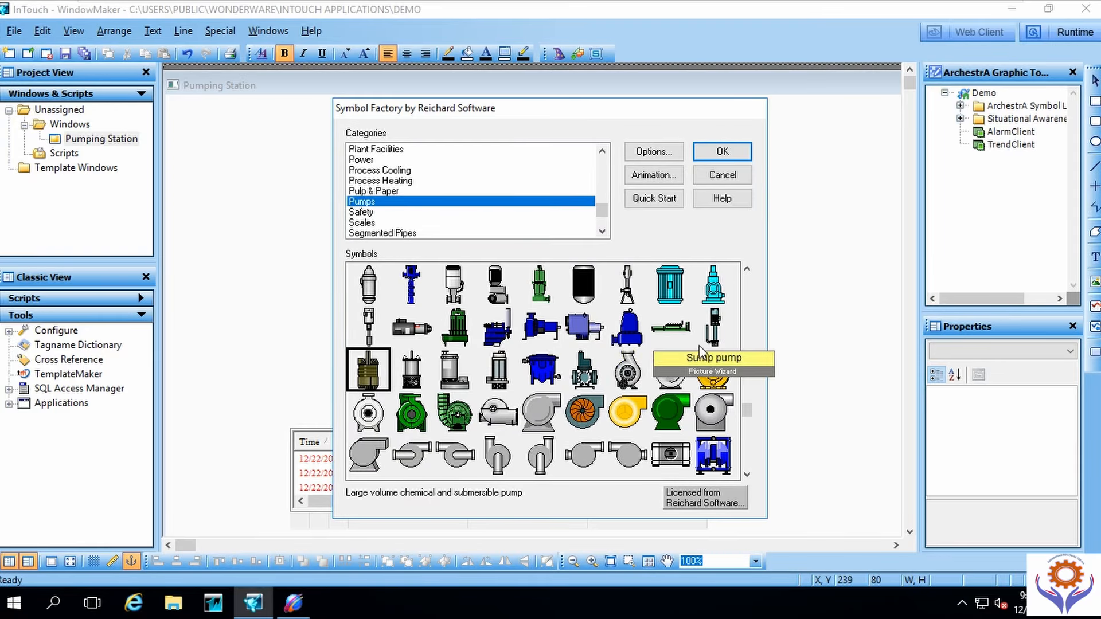
click(746, 269)
click(746, 268)
click(747, 268)
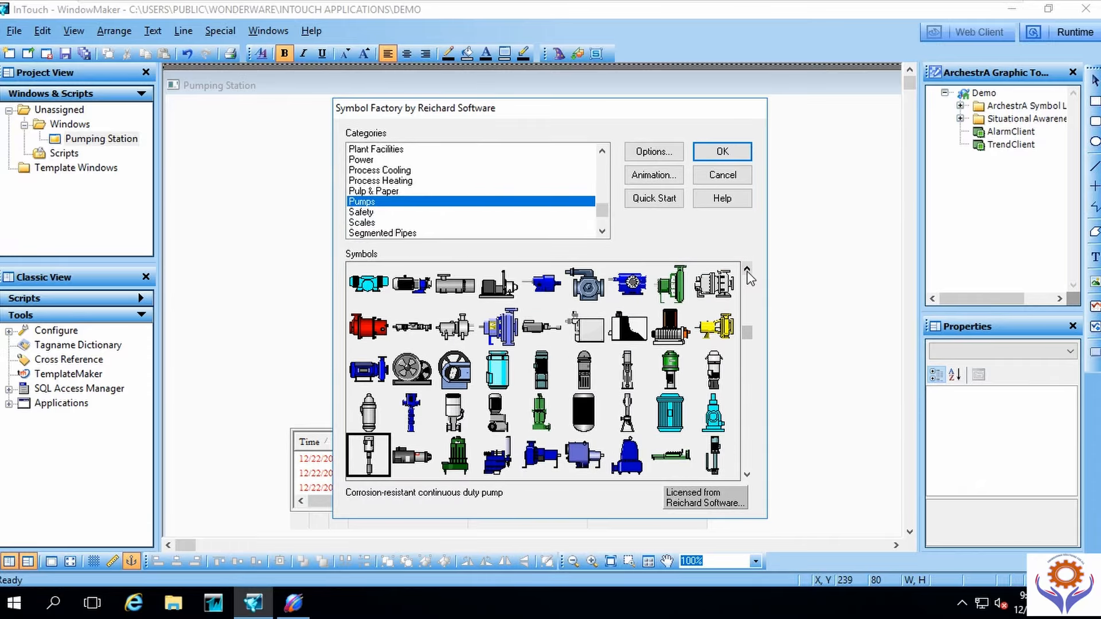
click(747, 269)
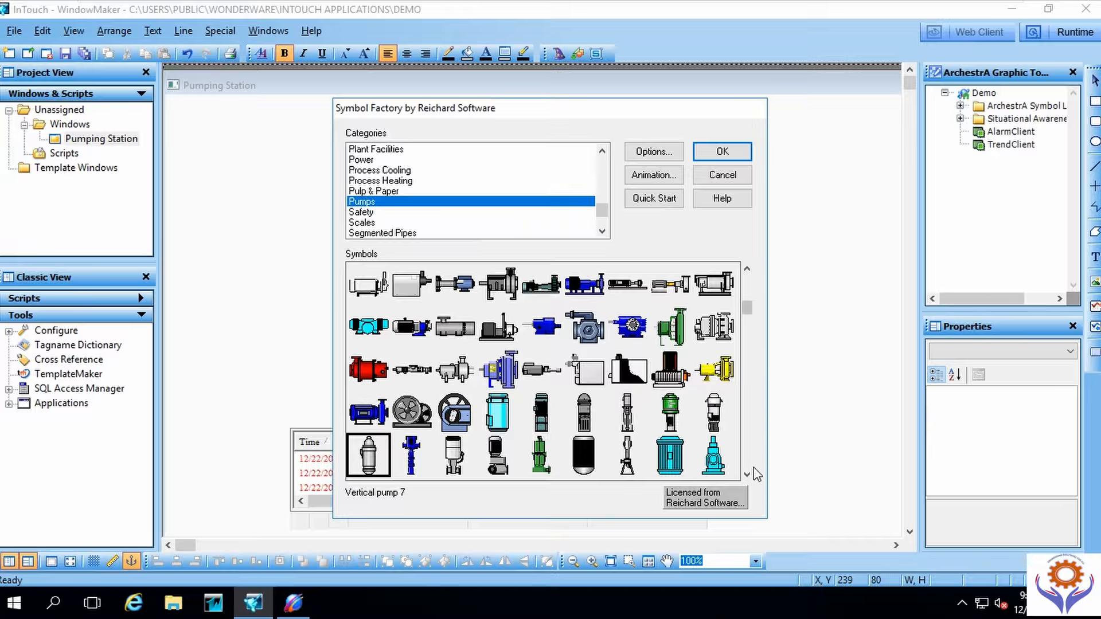
drag(747, 308, 749, 279)
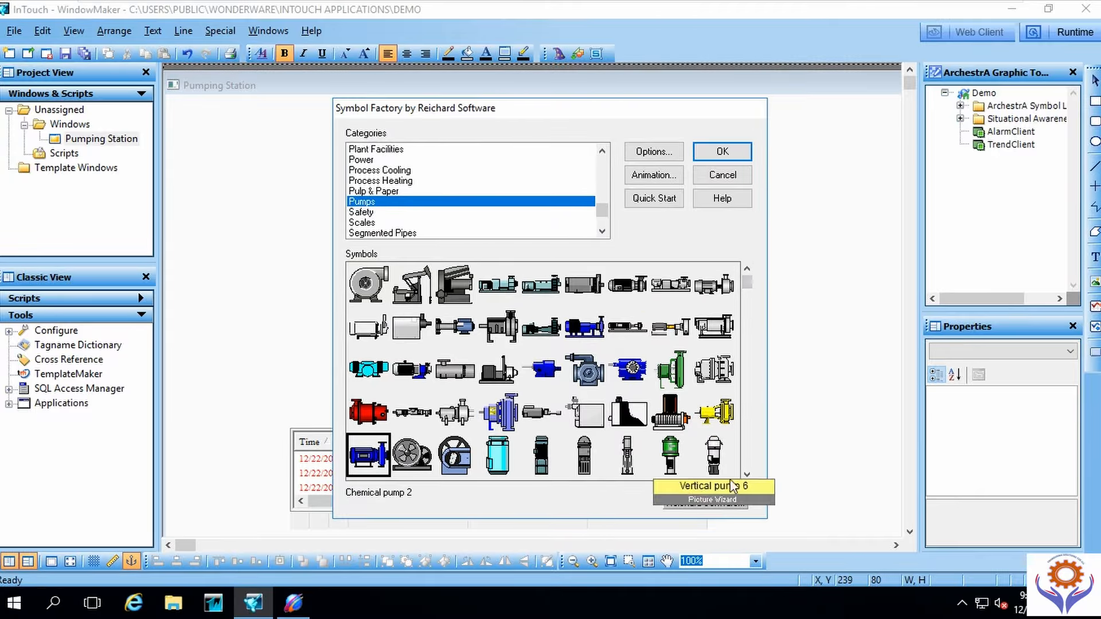
drag(747, 476, 747, 475)
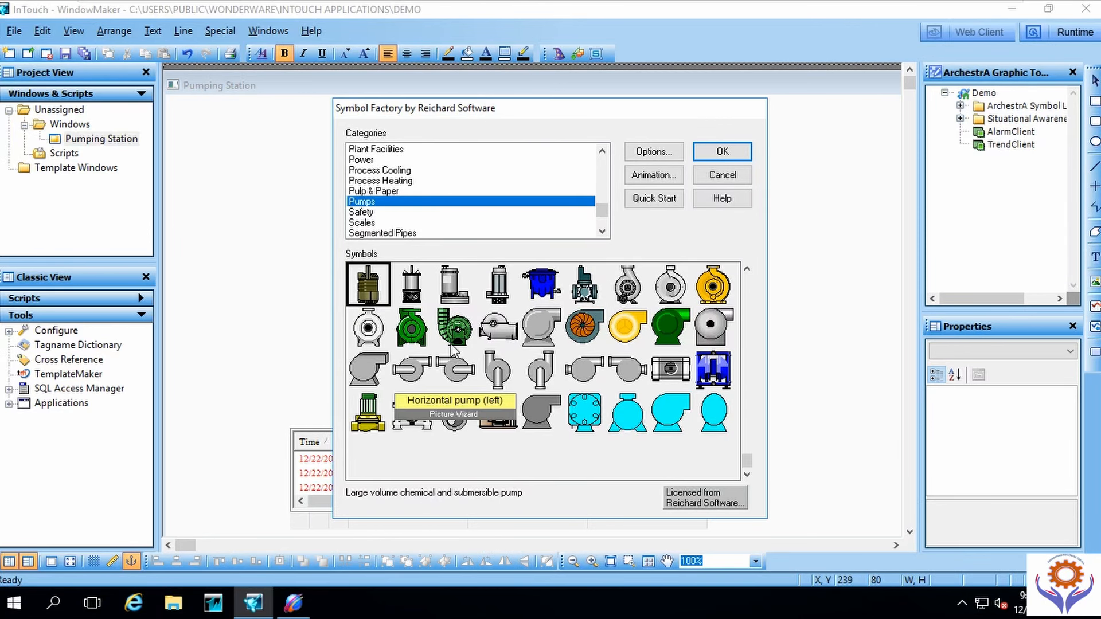
Step: Insert the Submersible sump pump 2 symbol in the open area of the Pumping Station window above the alarm table
click(452, 293)
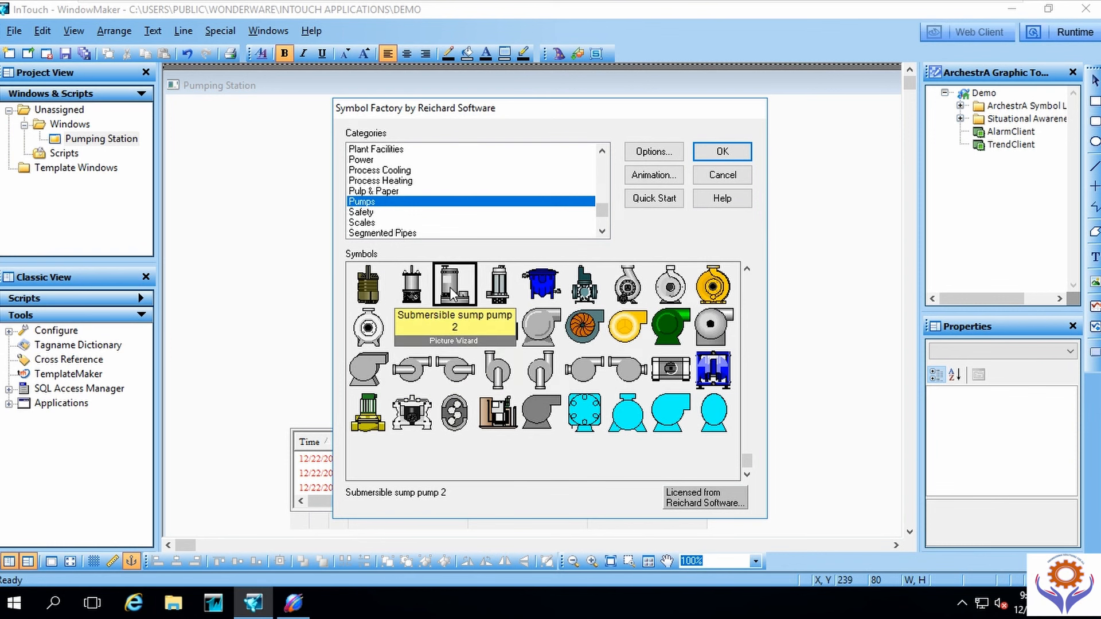
double_click(452, 293)
drag(370, 226, 431, 220)
click(474, 326)
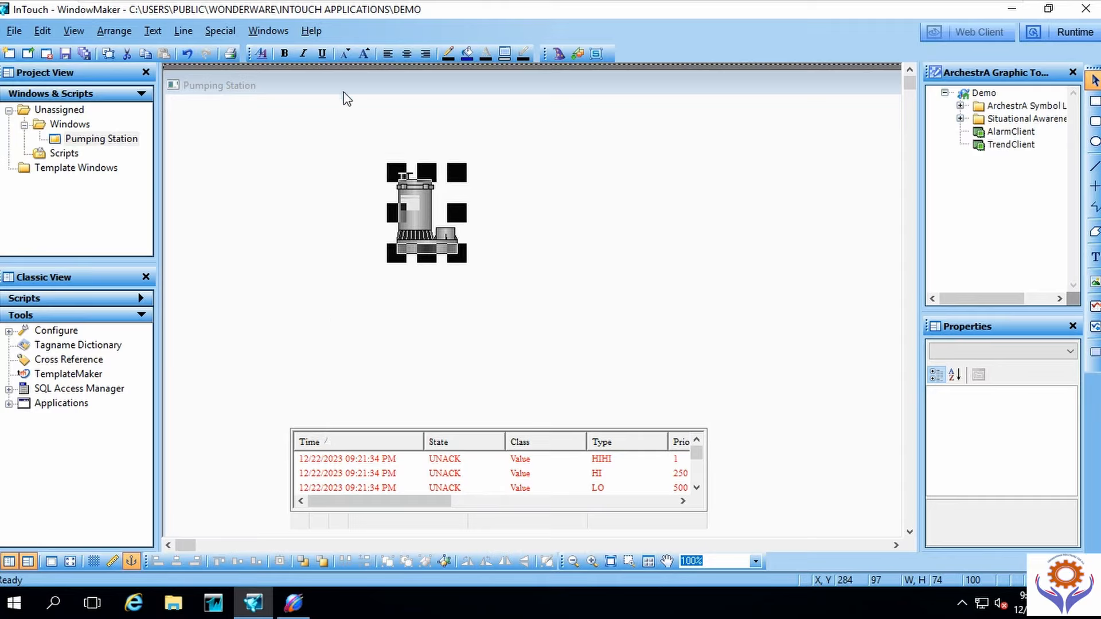
Step: Place another Symbol Factory object beside the pump and choose the Tanks category for it
click(560, 55)
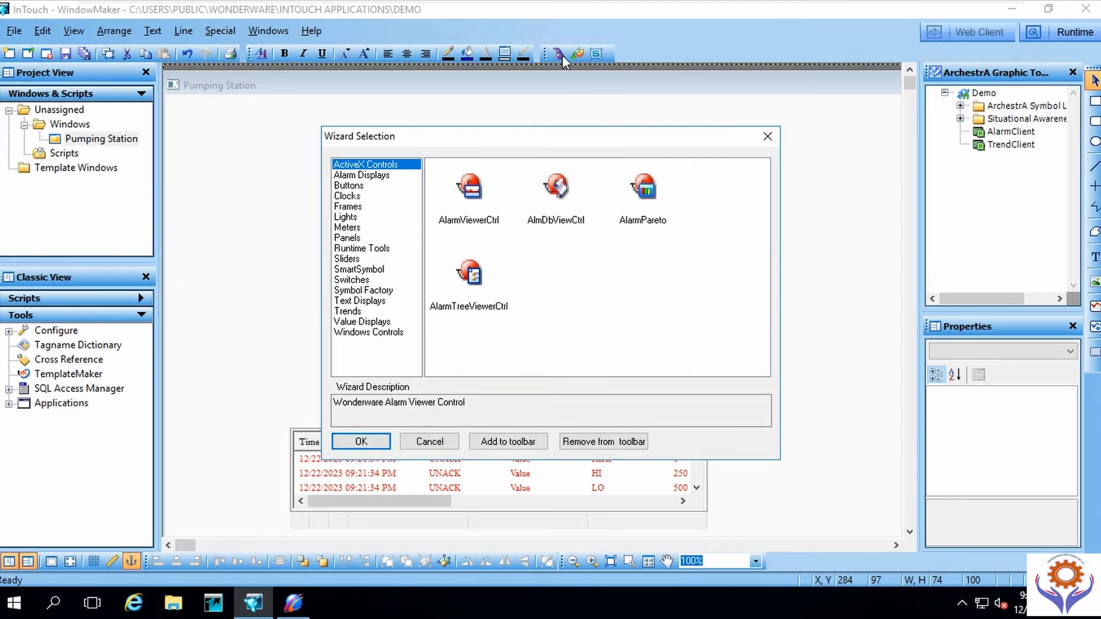
click(373, 291)
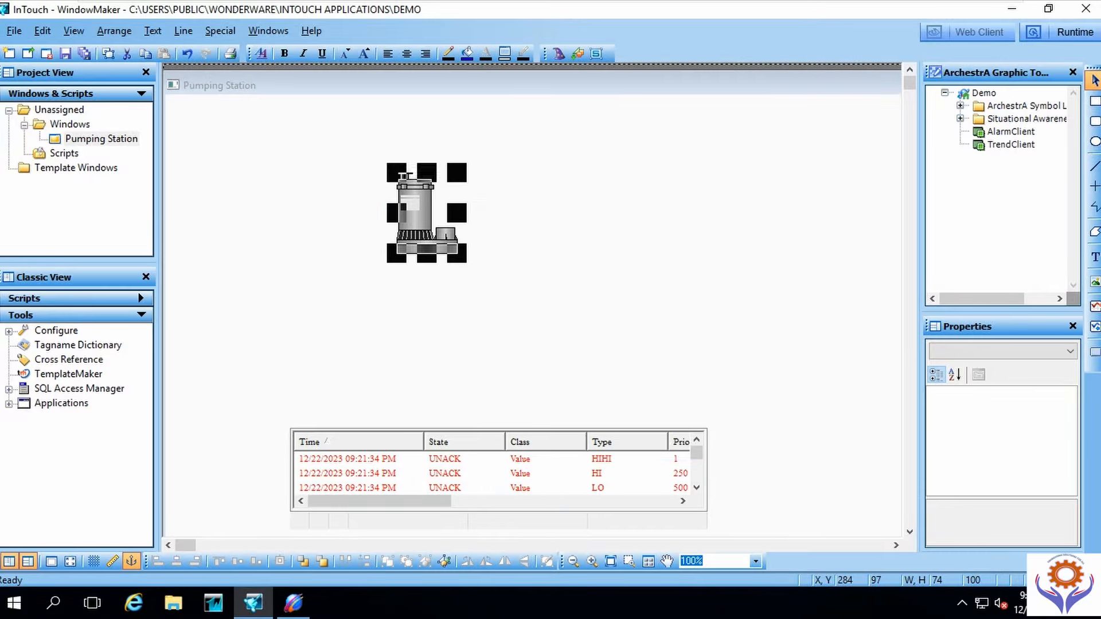
double_click(419, 213)
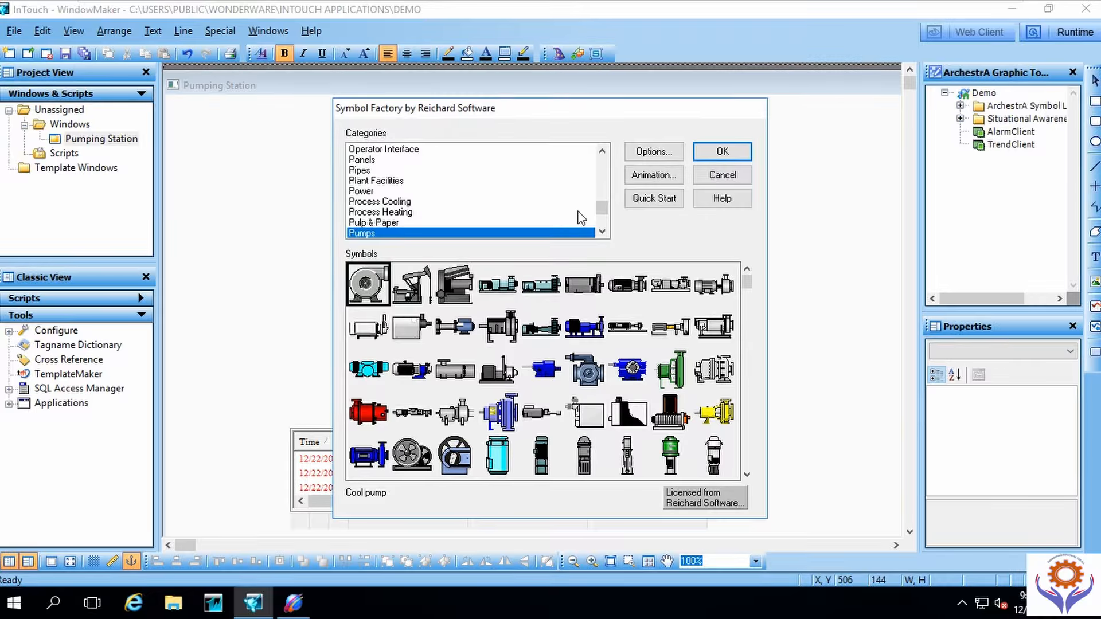
click(371, 181)
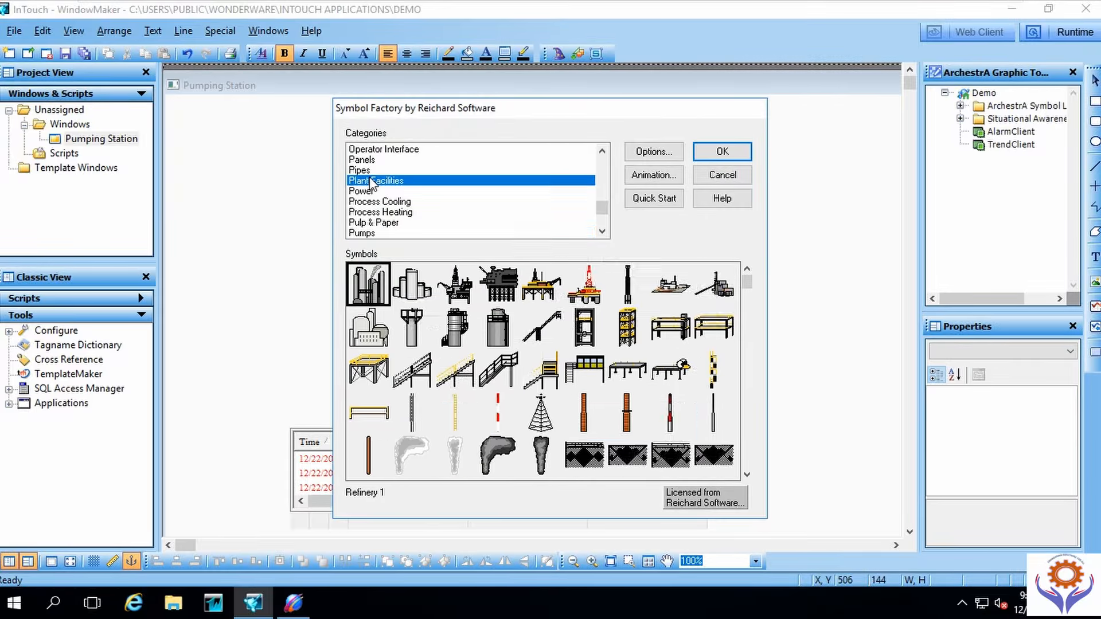
key(t)
key(t)
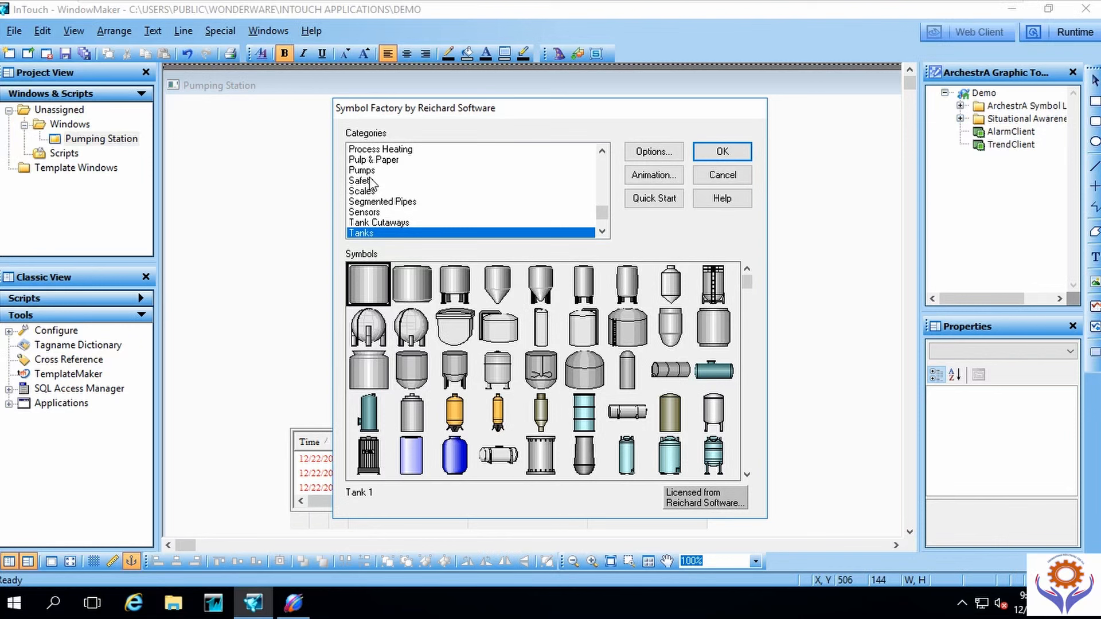
key(Up)
key(Down)
key(Down)
key(Up)
key(Up)
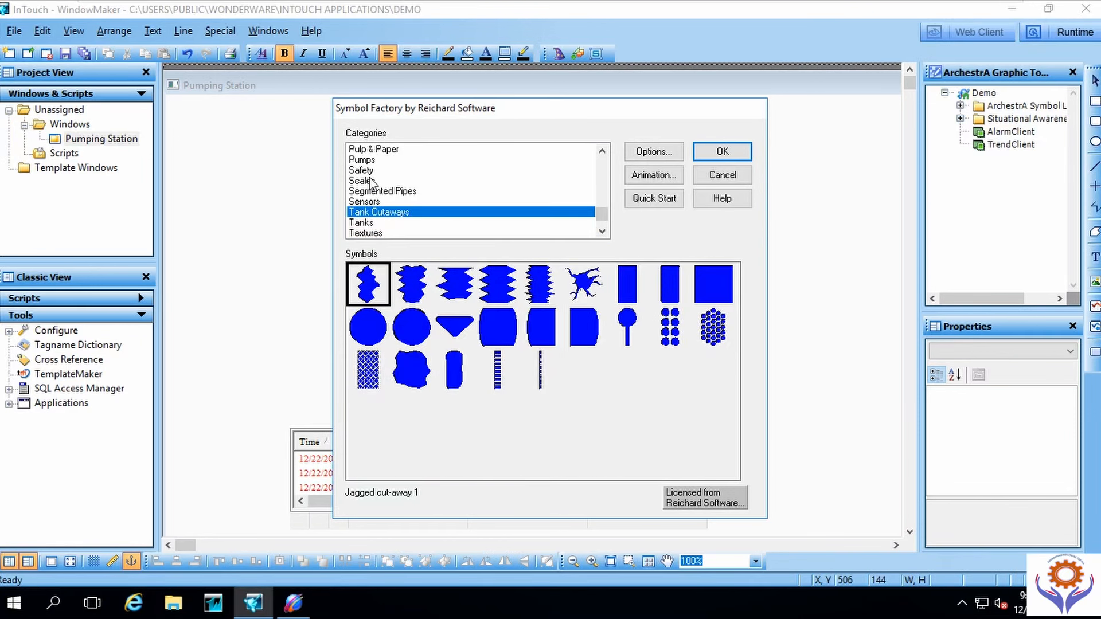
key(Down)
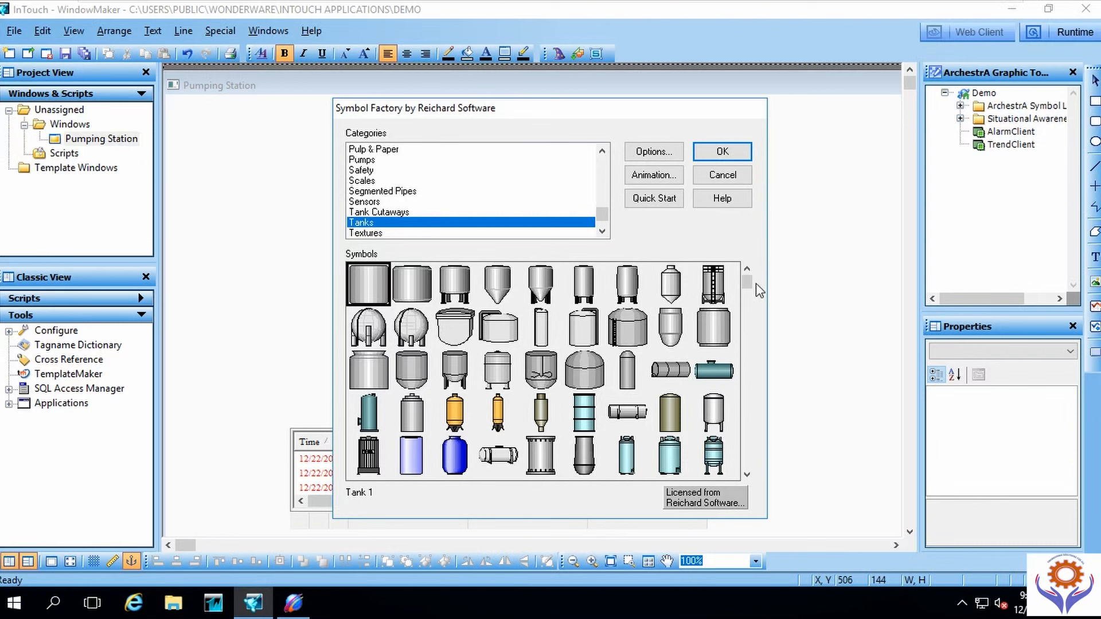
Step: Look through the tank symbols and insert Tank 1 in the Pumping Station window
click(747, 476)
click(747, 476)
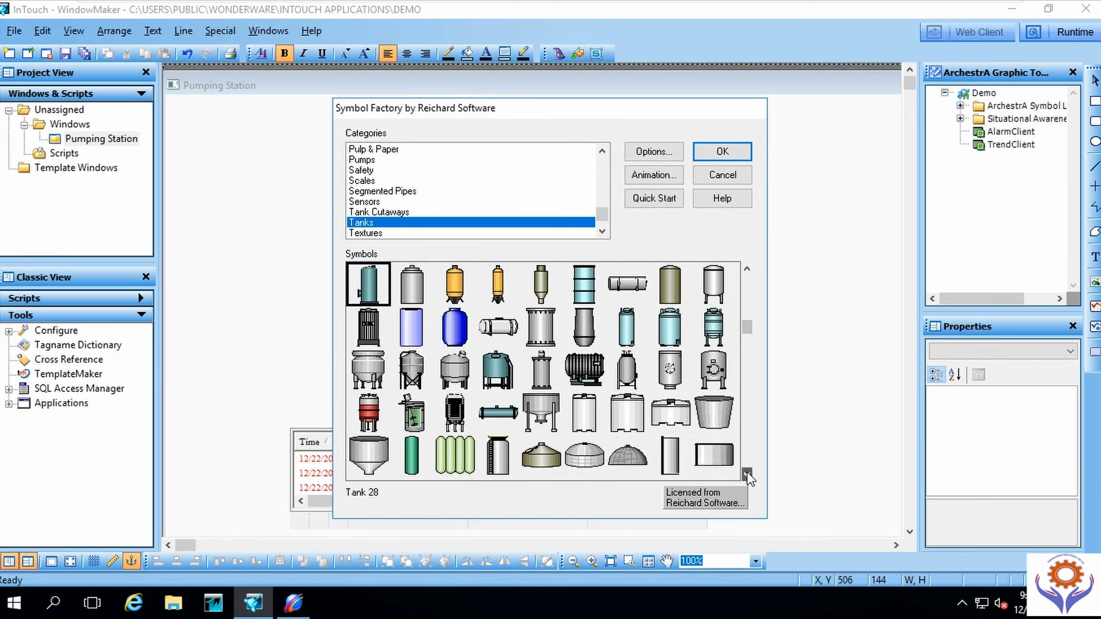
click(748, 475)
click(747, 475)
click(747, 475)
click(747, 475)
click(747, 475)
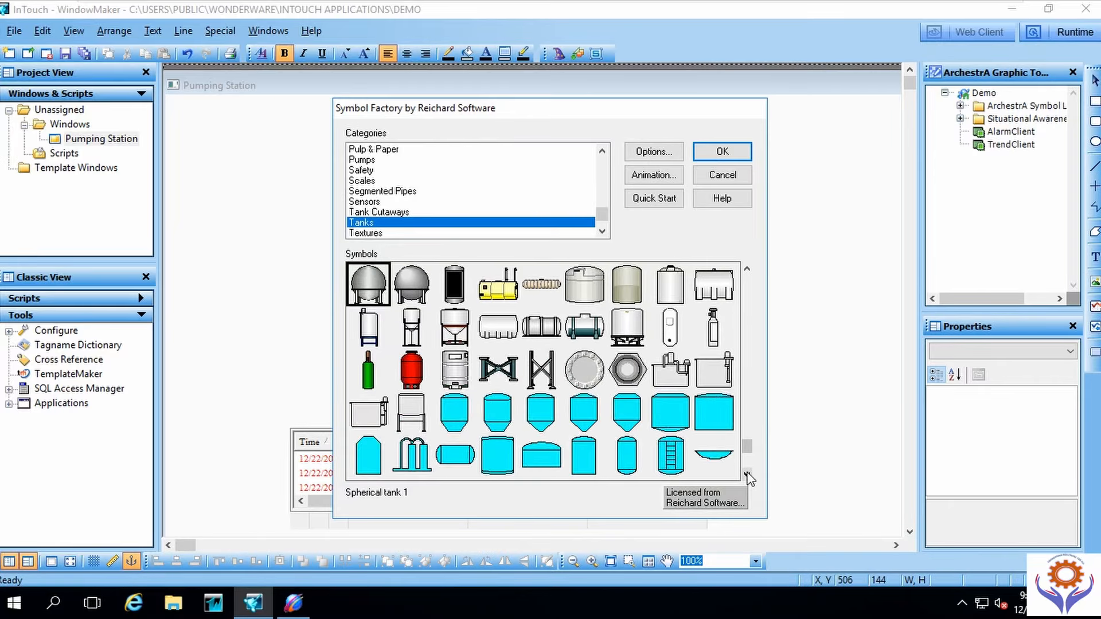
click(748, 476)
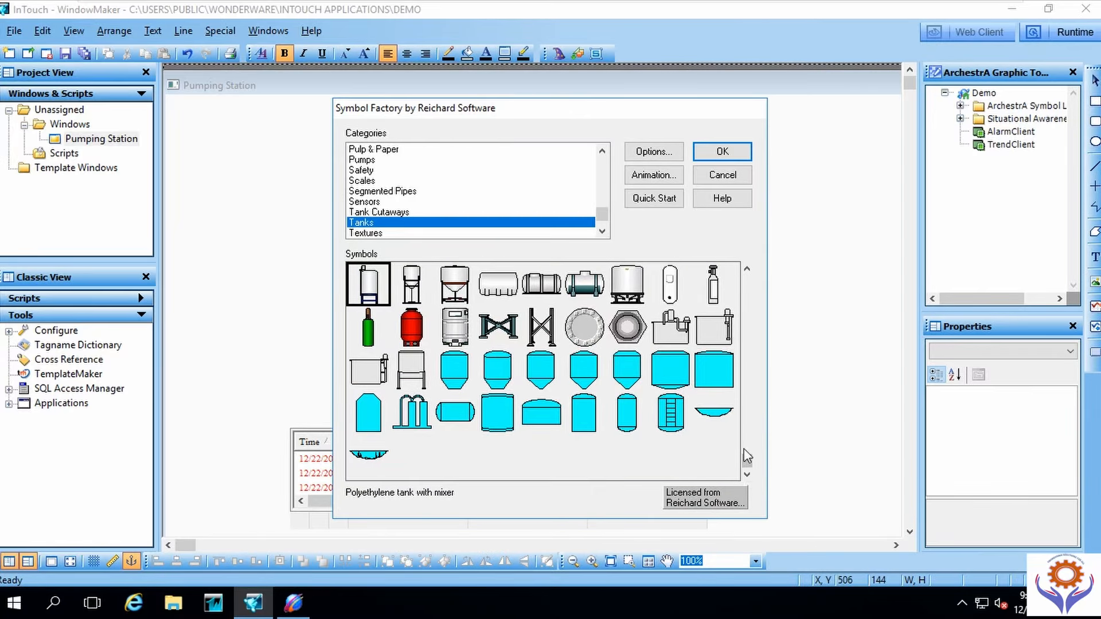
drag(747, 459, 746, 354)
drag(749, 308, 749, 274)
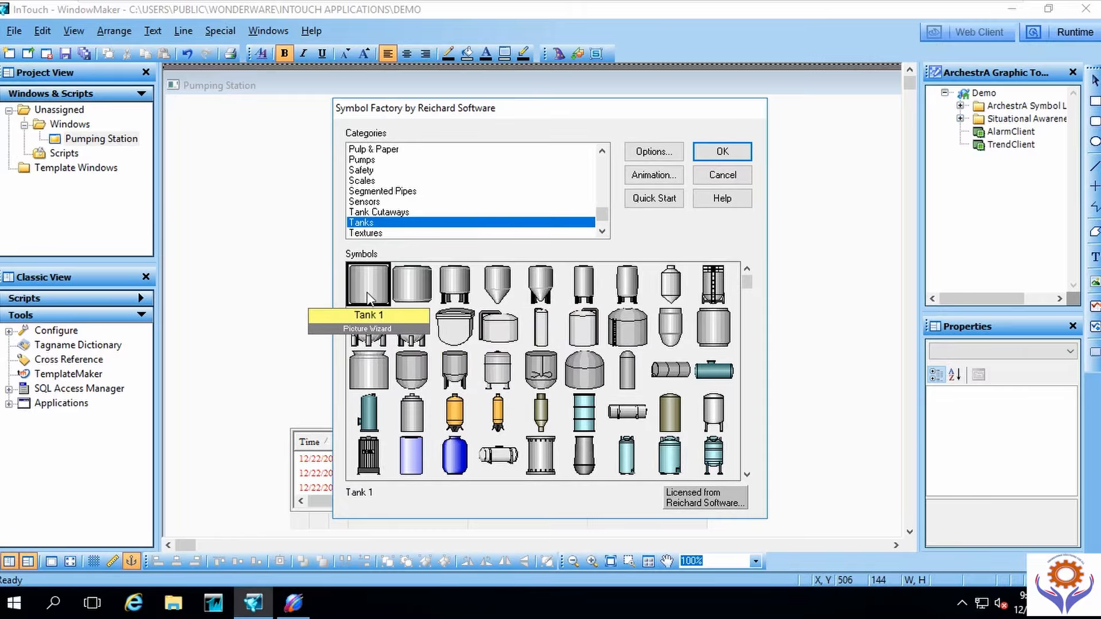
double_click(368, 296)
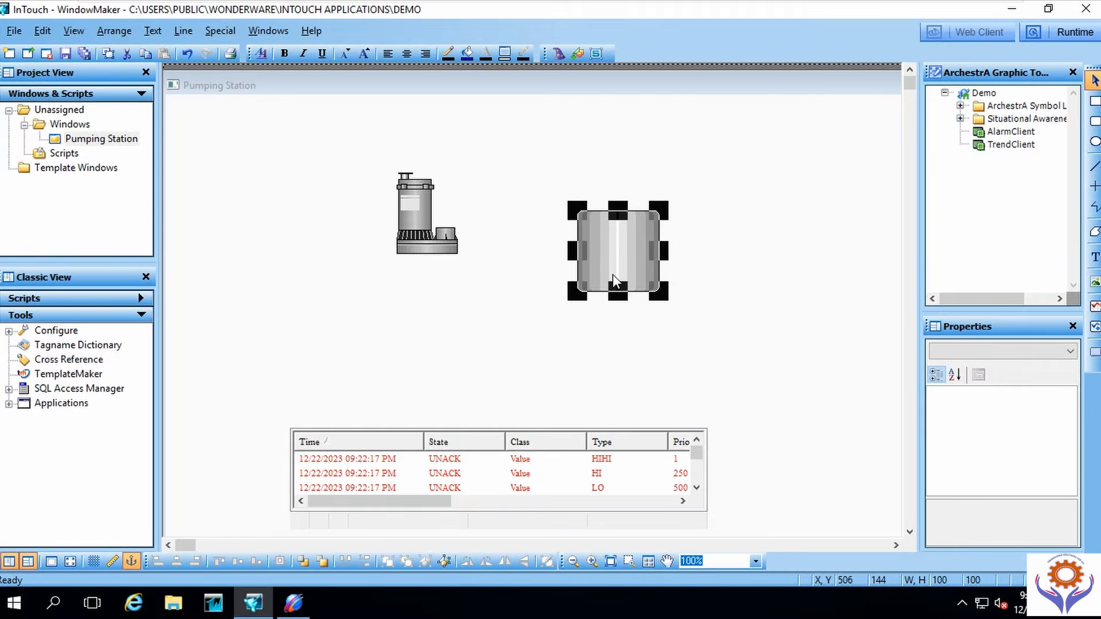
Step: Move the tank closer to the pump and enlarge it to about 253 by 253
drag(576, 258, 494, 258)
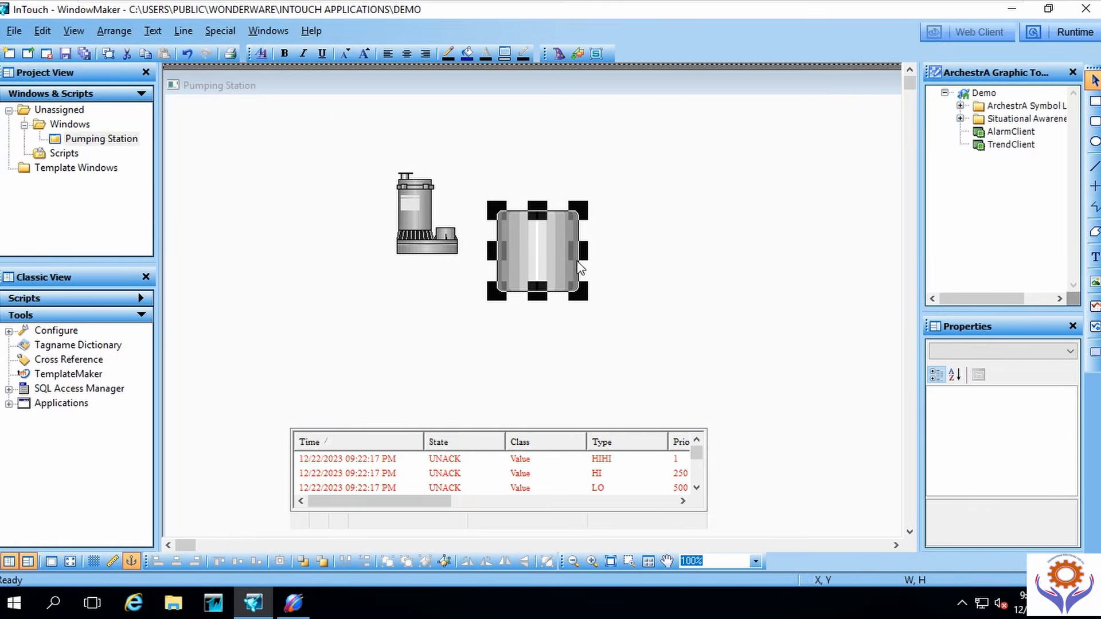
drag(584, 251, 681, 259)
drag(582, 295, 738, 339)
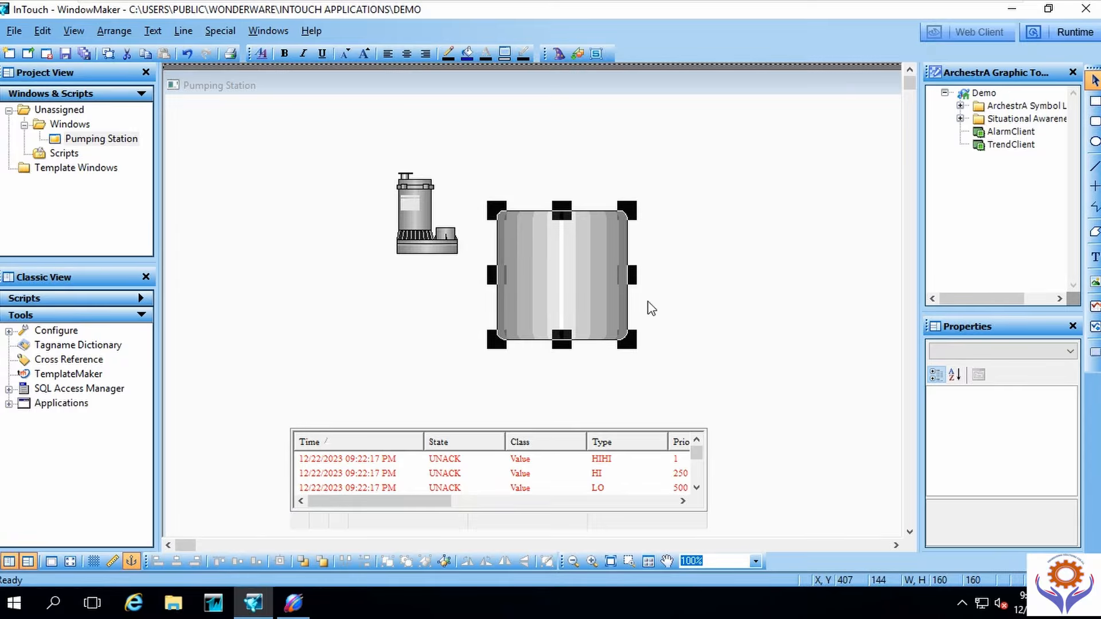
drag(634, 279, 708, 344)
drag(627, 339, 742, 420)
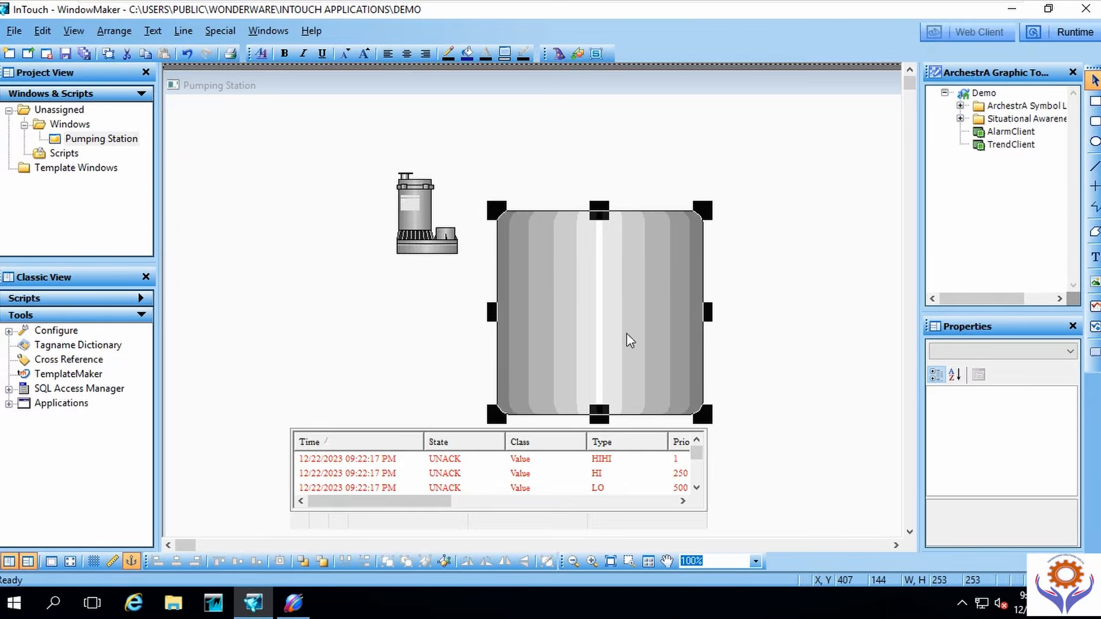
Step: Move the enlarged tank over the pump and delete it from the window
drag(629, 339, 502, 319)
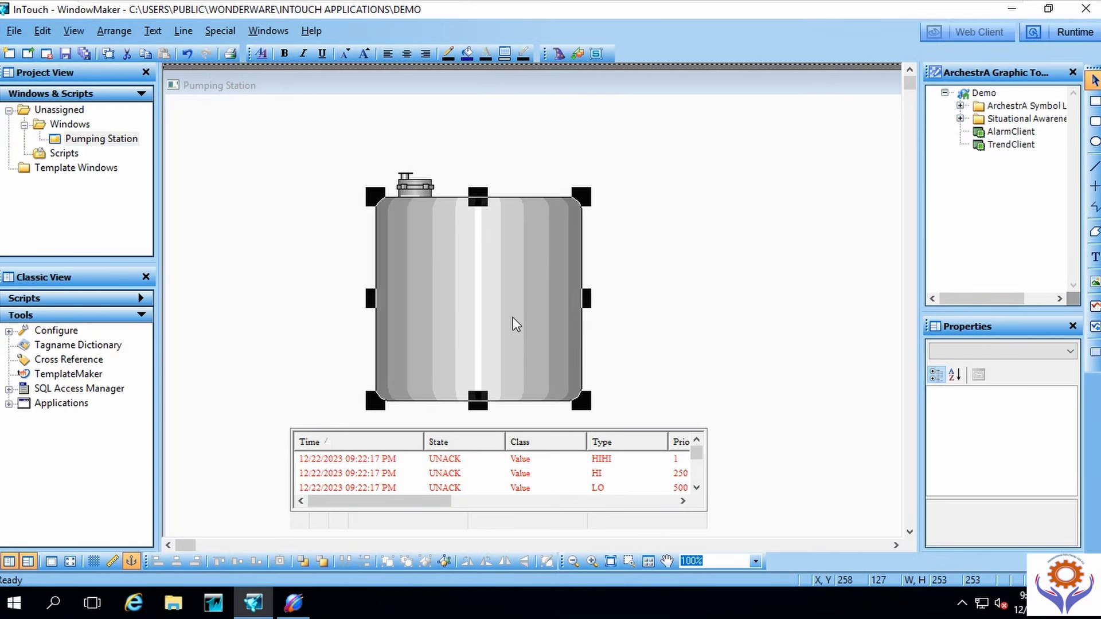
key(Delete)
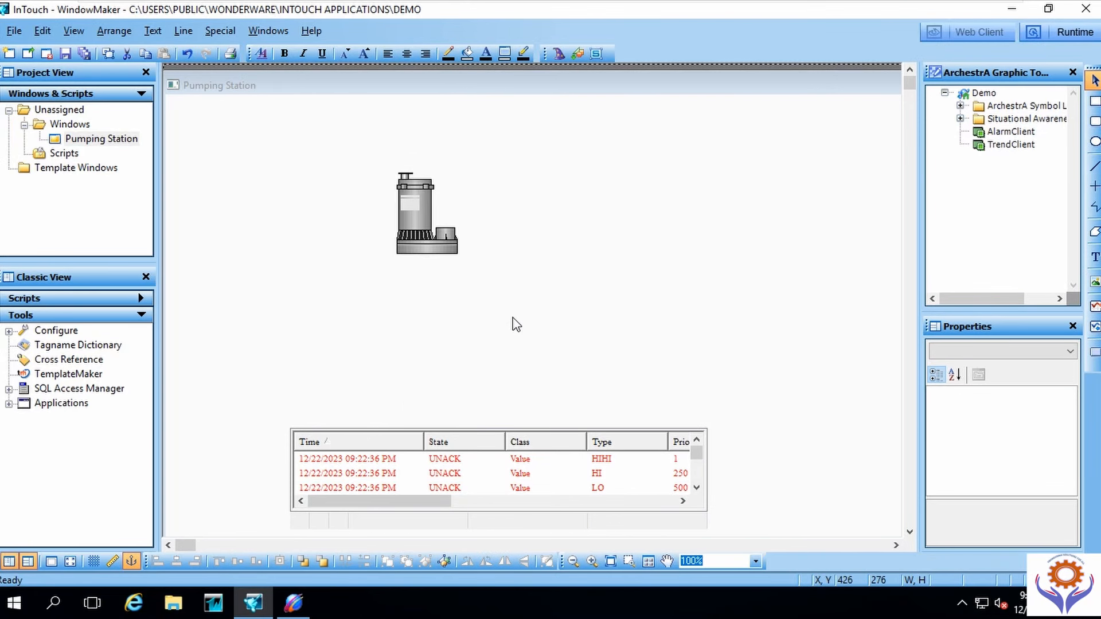
Step: Choose the Symbol Factory wizard and place a new object beside the pump in the Pumping Station window
click(556, 59)
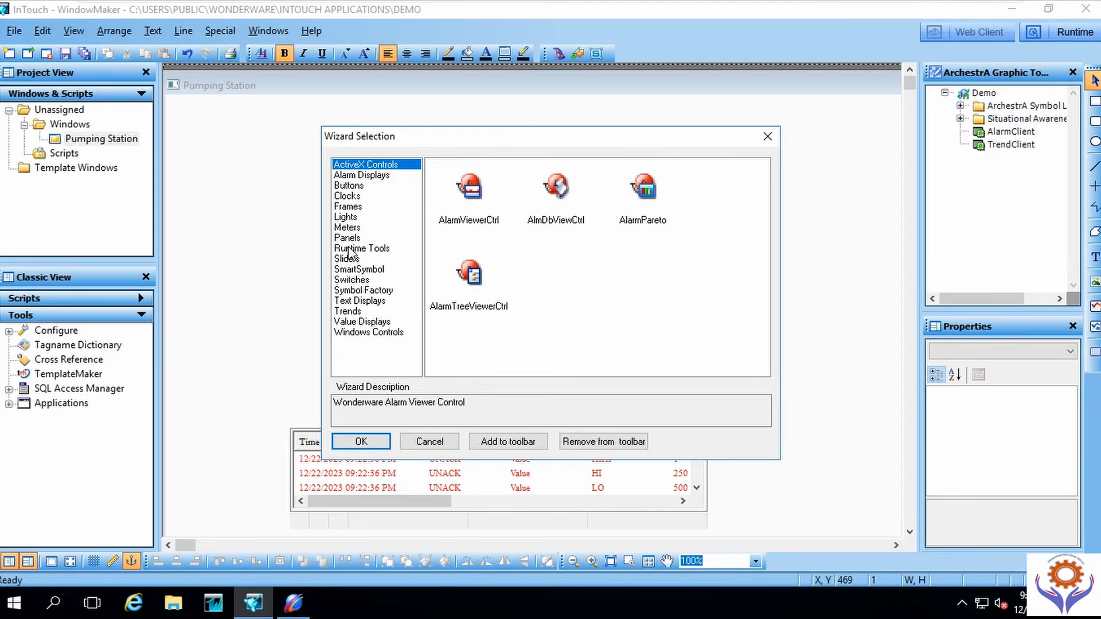
click(350, 190)
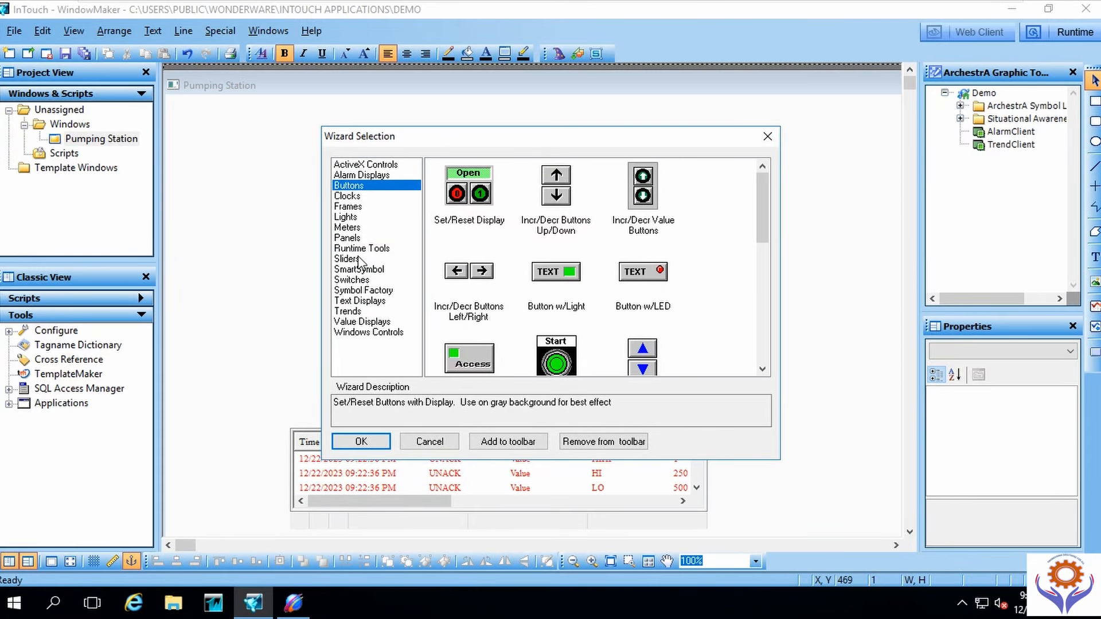
click(359, 292)
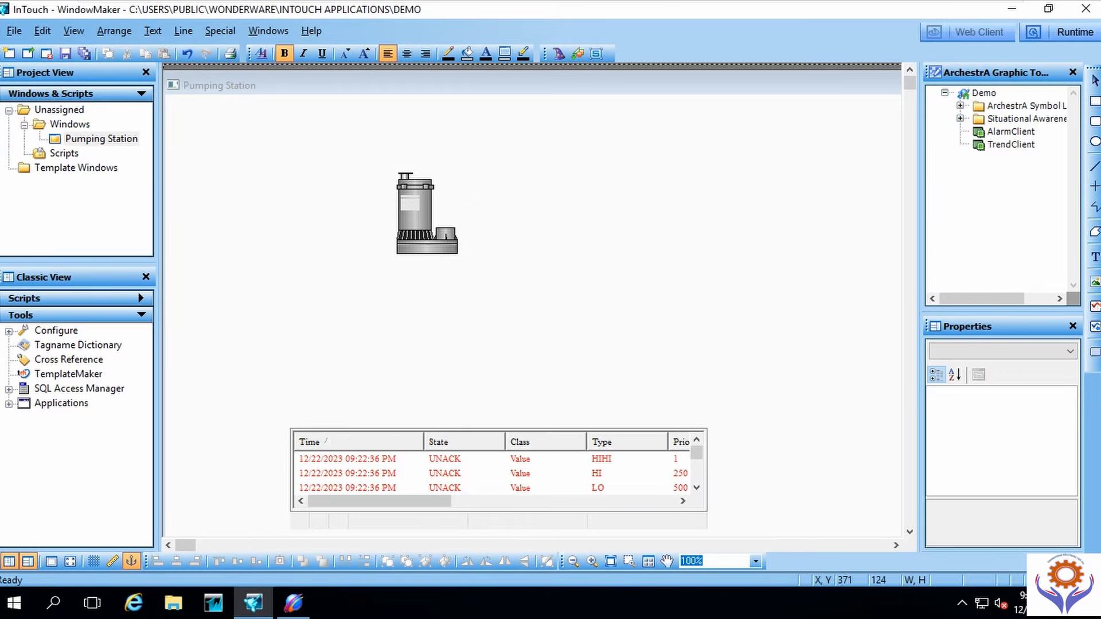
double_click(569, 222)
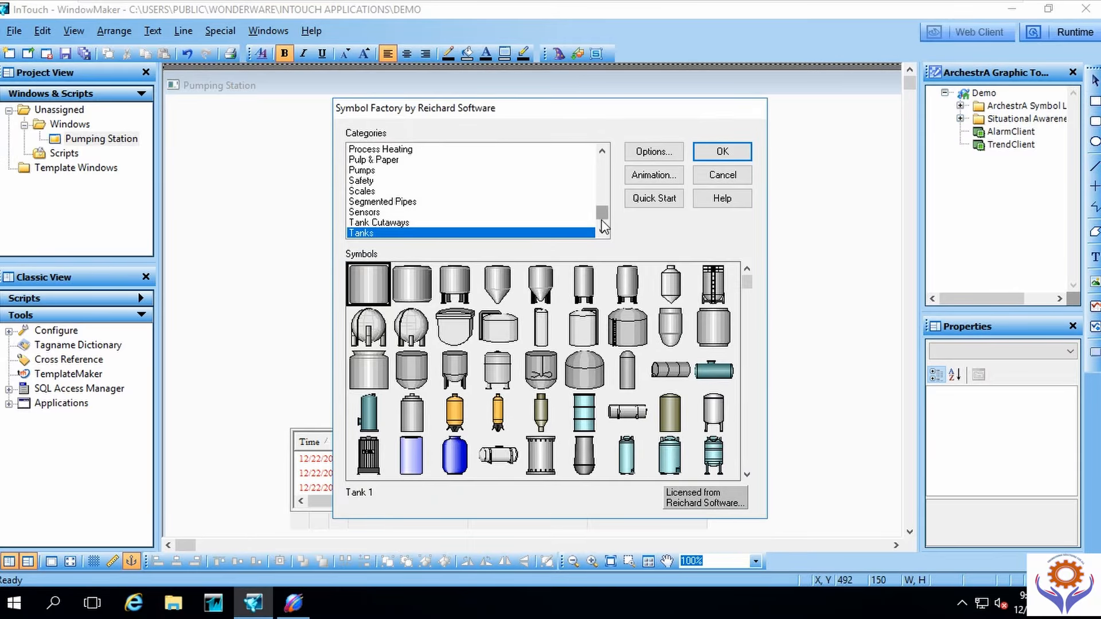
Step: Look through the Symbol Factory categories in list order, from Air Conditioning and Architectural down to Wire & Cable
scroll(603, 229, down, 2)
drag(603, 228, 596, 163)
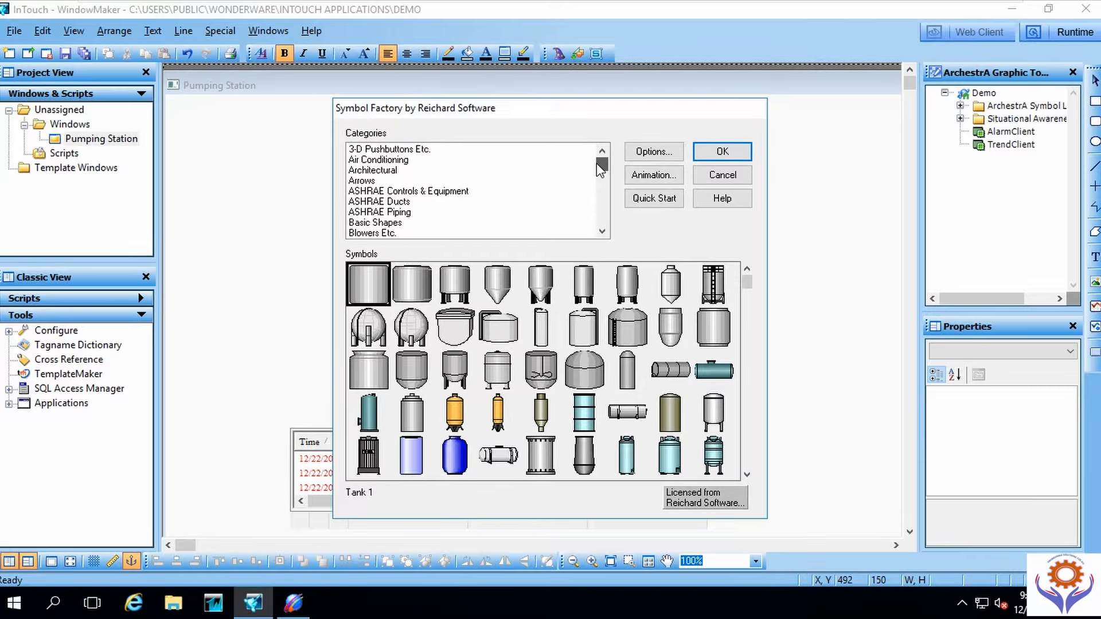
click(380, 161)
click(378, 171)
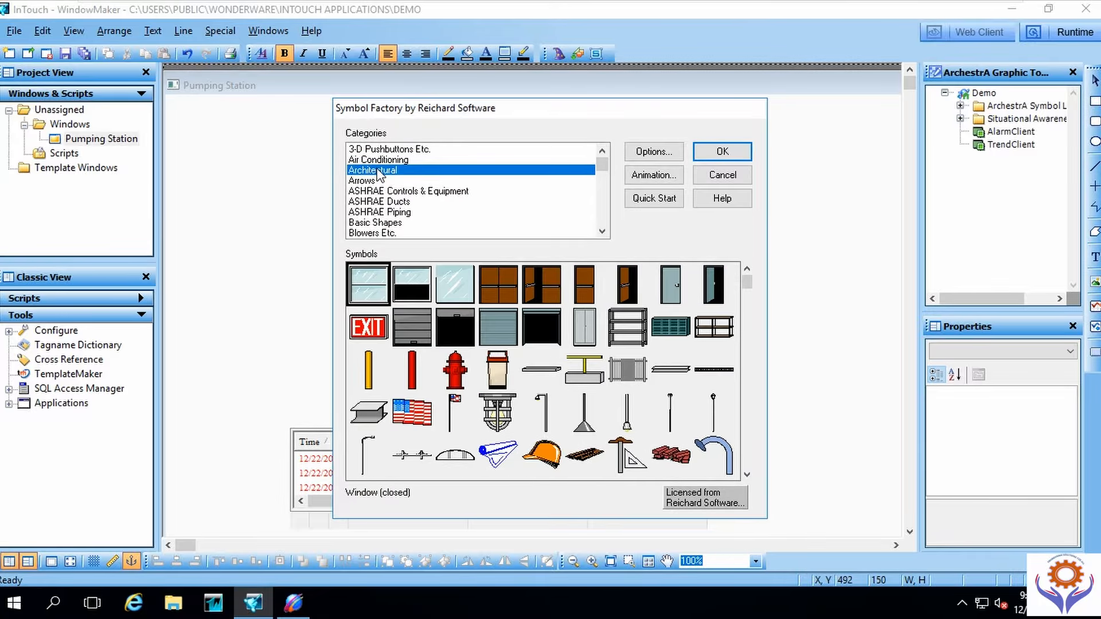
key(Down)
key(Down)
key(Down)
key(Down)
key(Down)
key(Down)
key(Down)
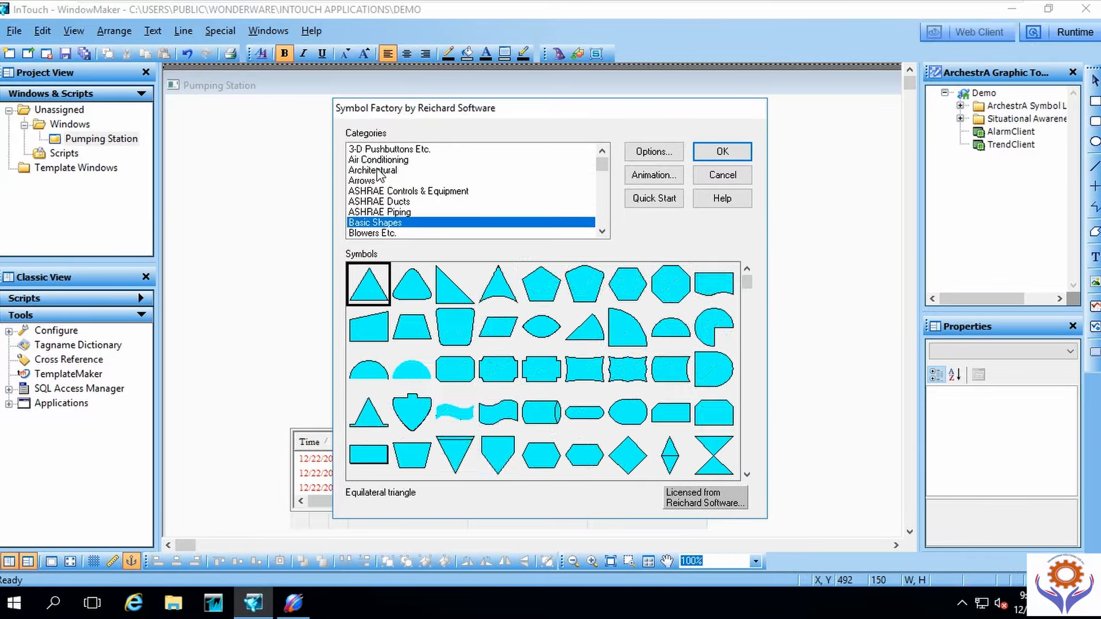
key(Down)
key(Down)
key(Down)
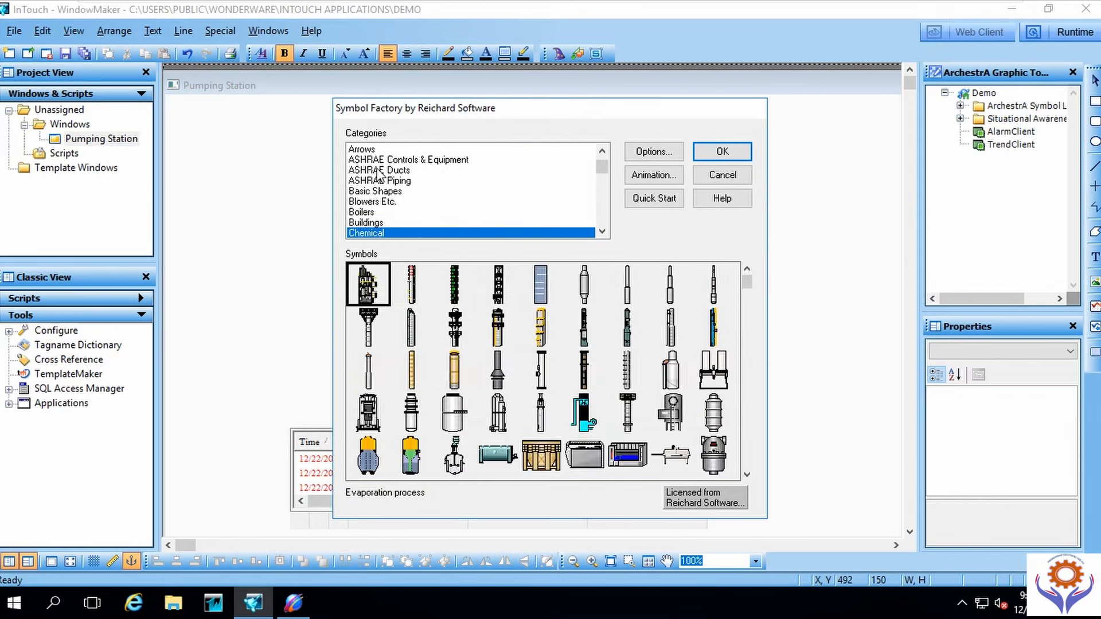
key(Down)
key(Down)
key(Down)
key(Down)
key(Down)
key(Down)
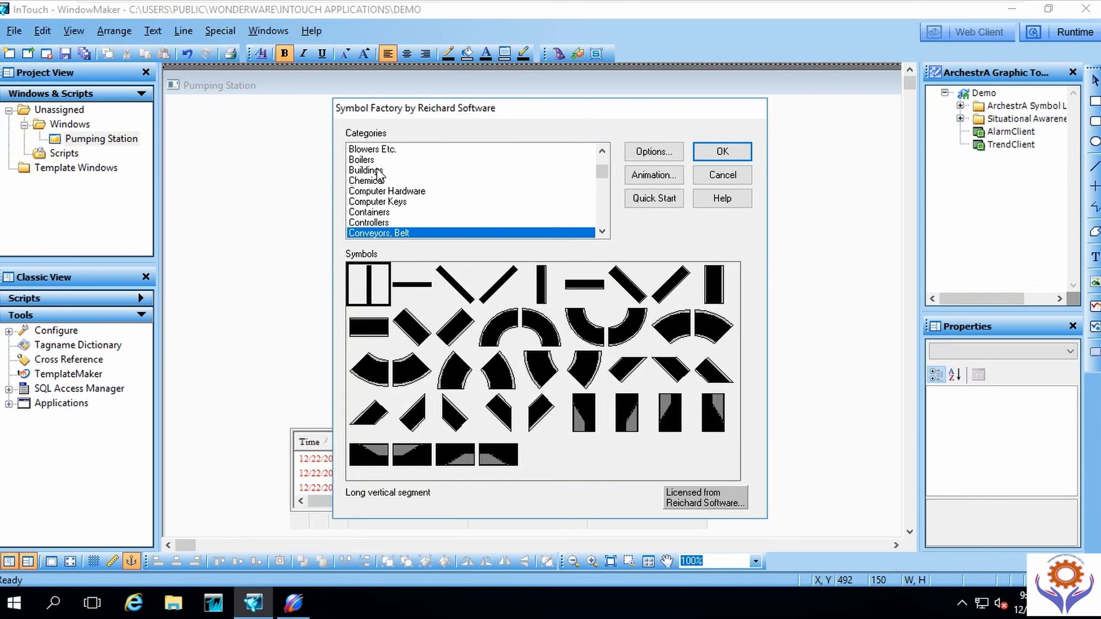
key(Down)
key(Down)
key(Down)
key(Down)
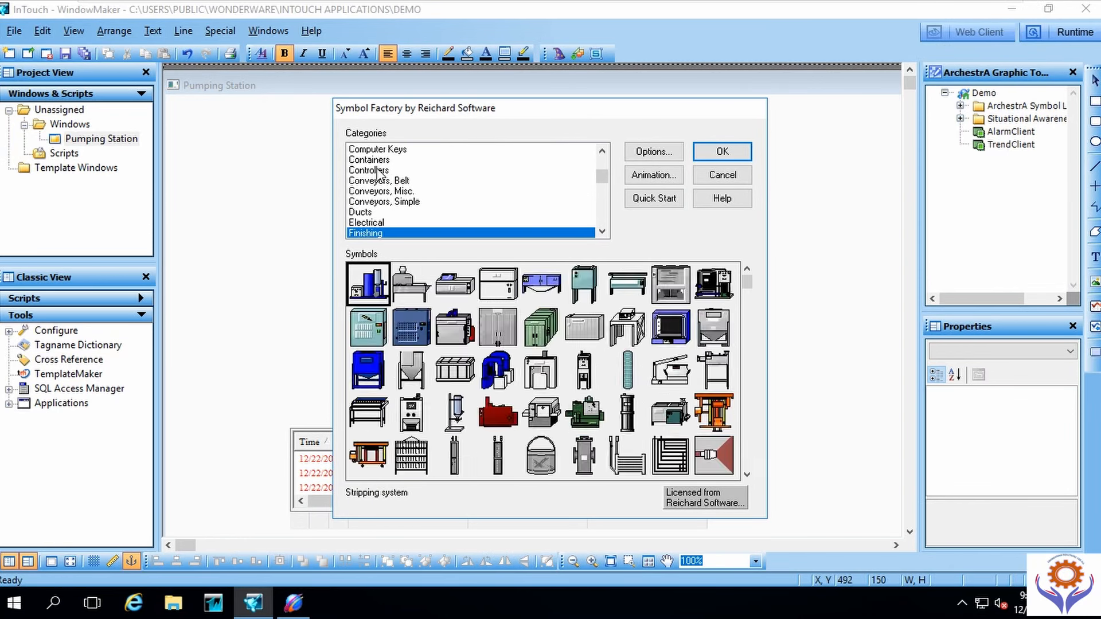
key(Down)
key(Down)
key(Down)
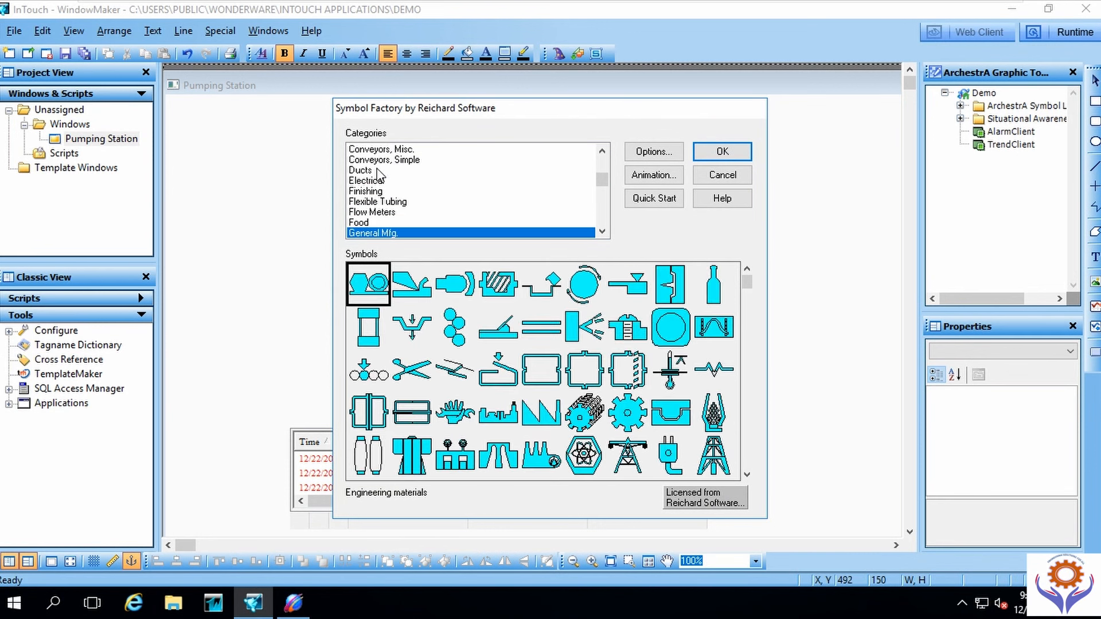
key(Down)
key(Down)
key(Down)
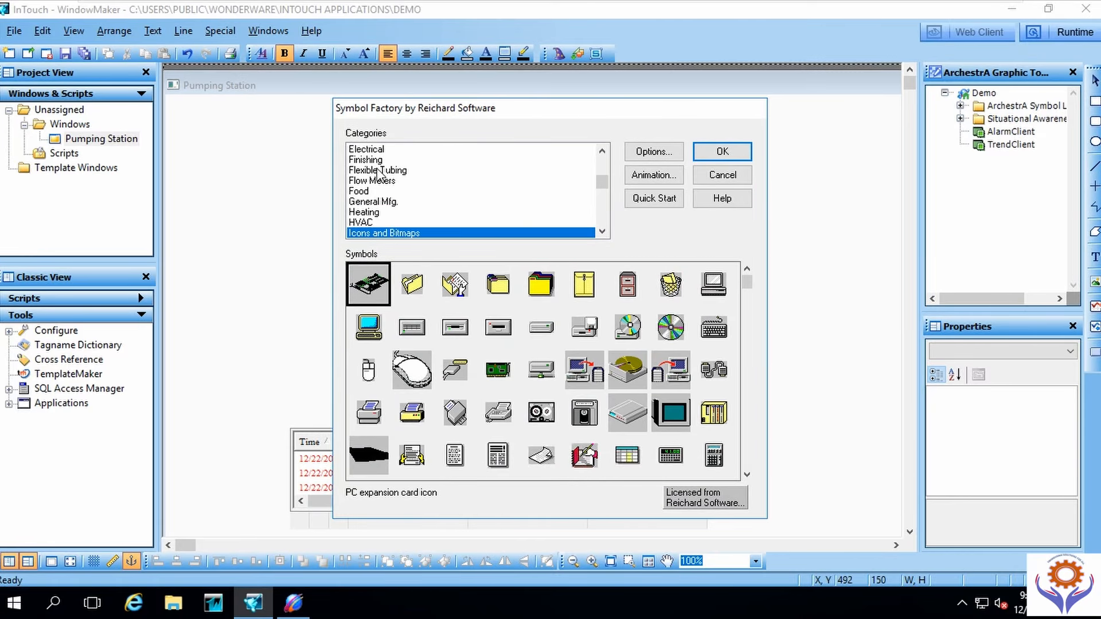
key(Up)
key(Down)
key(Down)
key(Down)
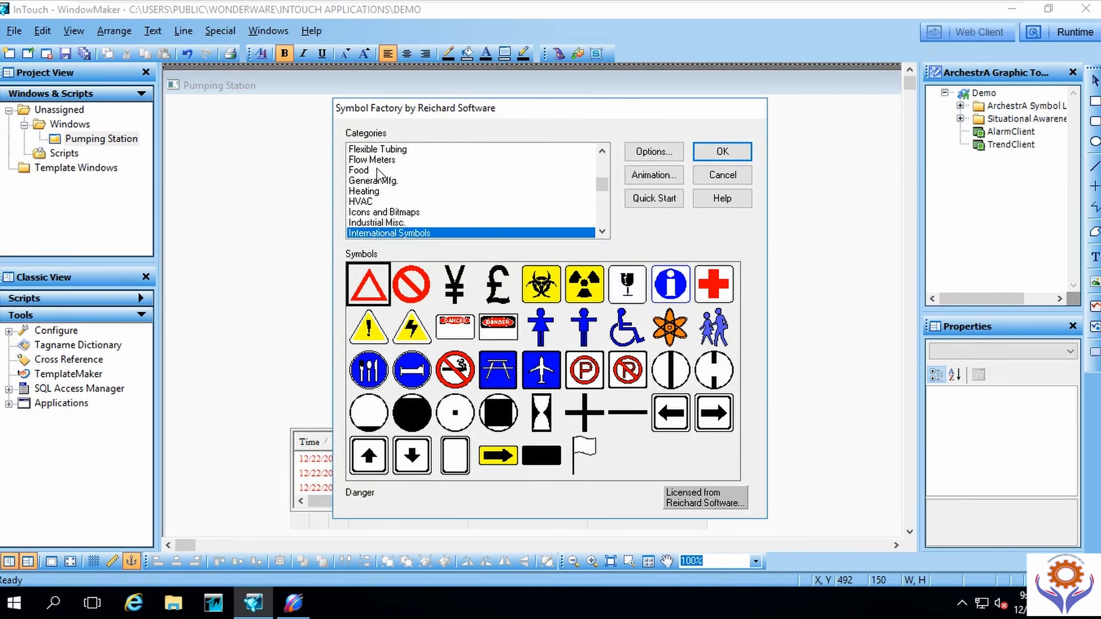
key(Down)
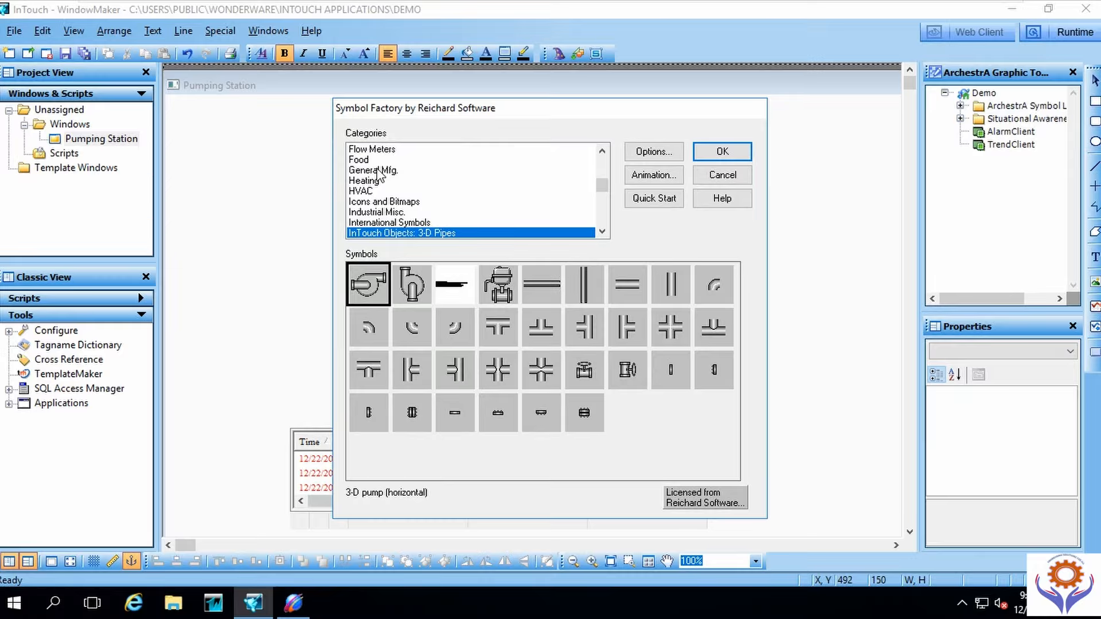
key(Down)
key(Down)
key(Down)
key(Down)
key(Down)
key(Down)
key(Down)
key(Down)
key(Down)
key(Down)
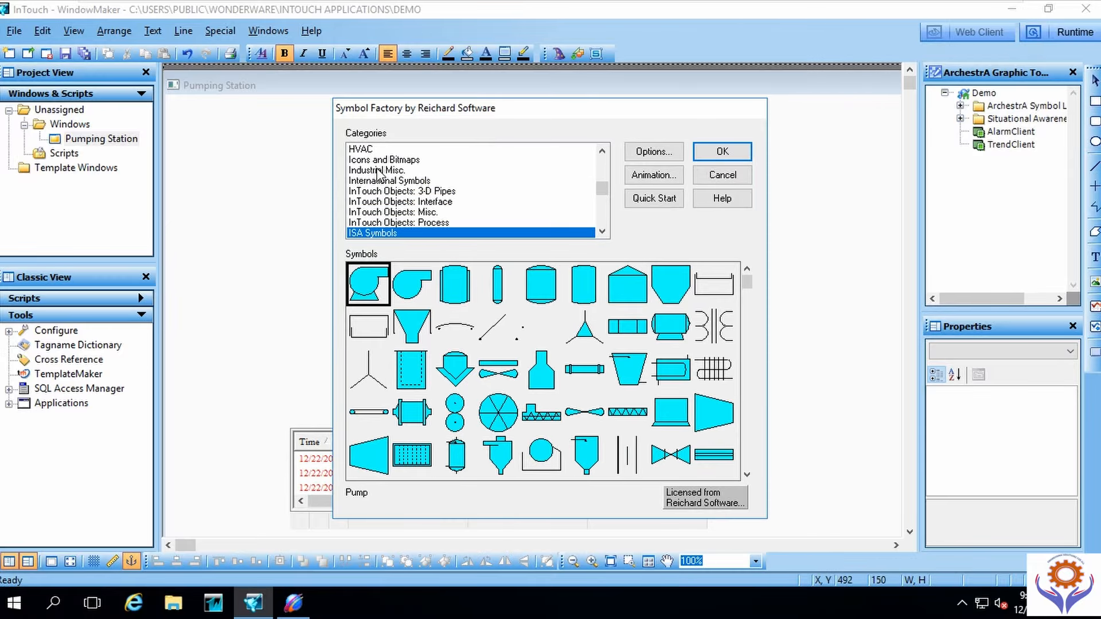
key(Down)
key(Down)
key(Down)
key(Down)
key(Down)
key(Down)
key(Down)
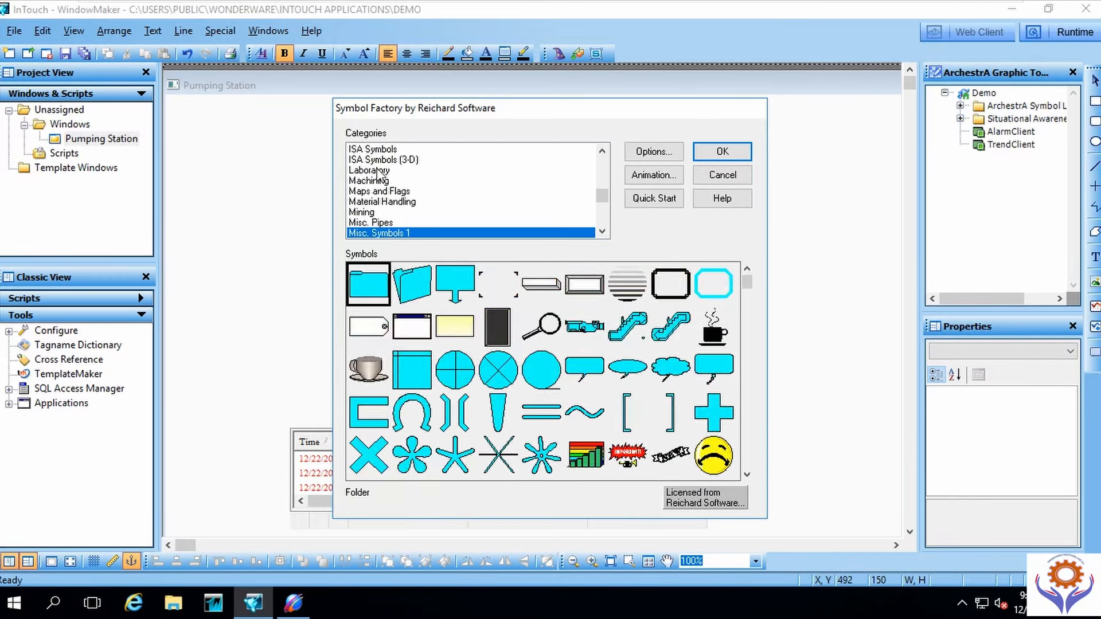
key(Down)
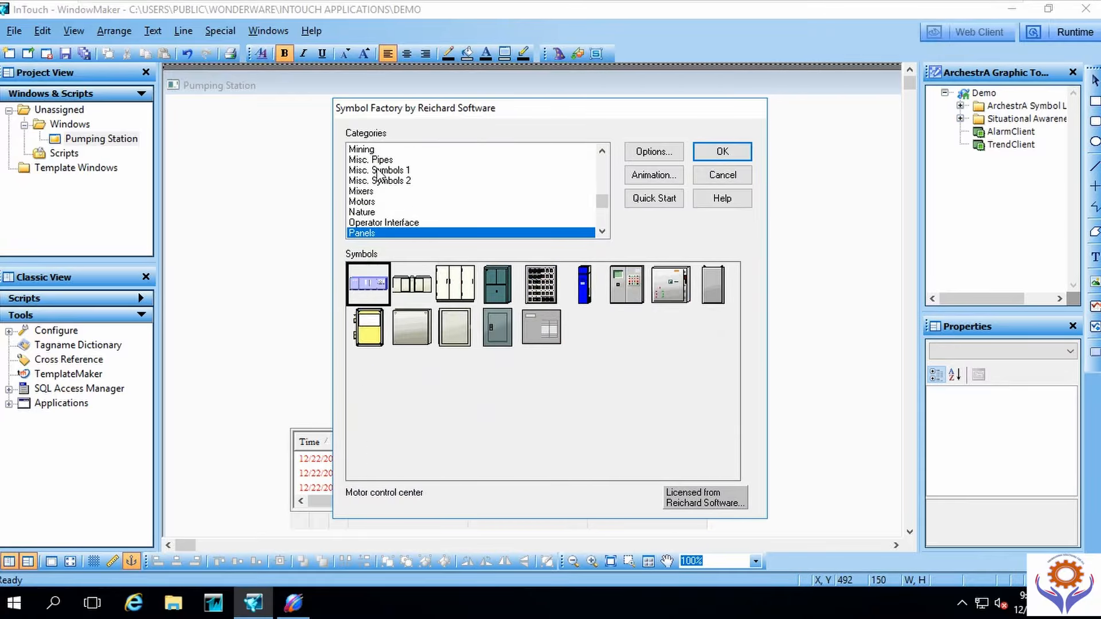
key(Down)
key(Down)
key(Down)
key(Down)
key(Down)
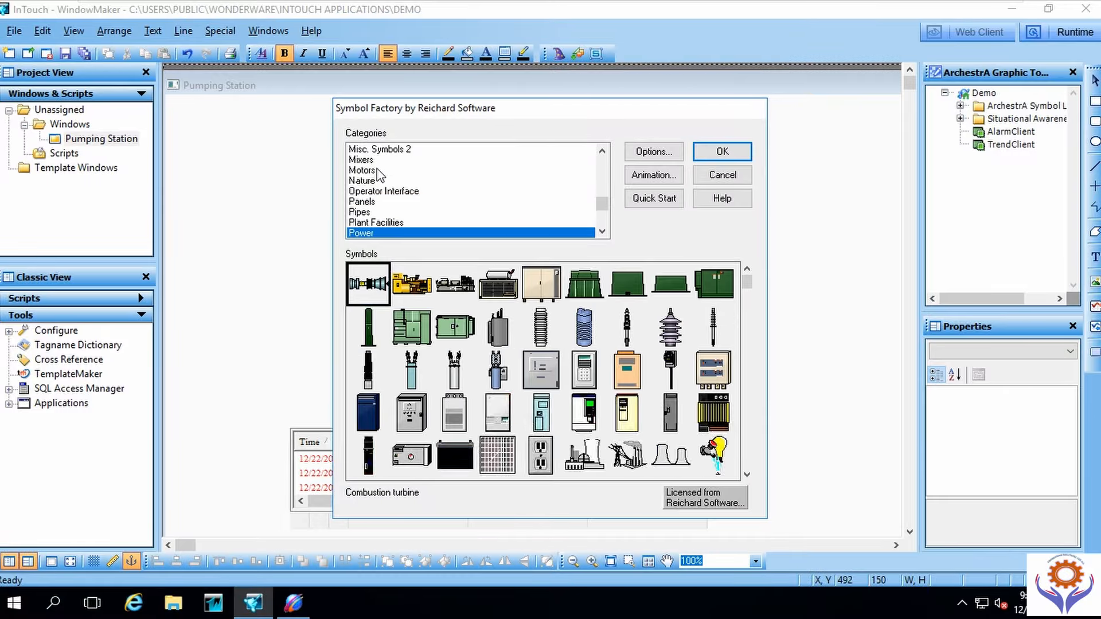
key(Down)
key(Down)
key(Down)
key(Down)
key(Down)
key(Down)
key(Down)
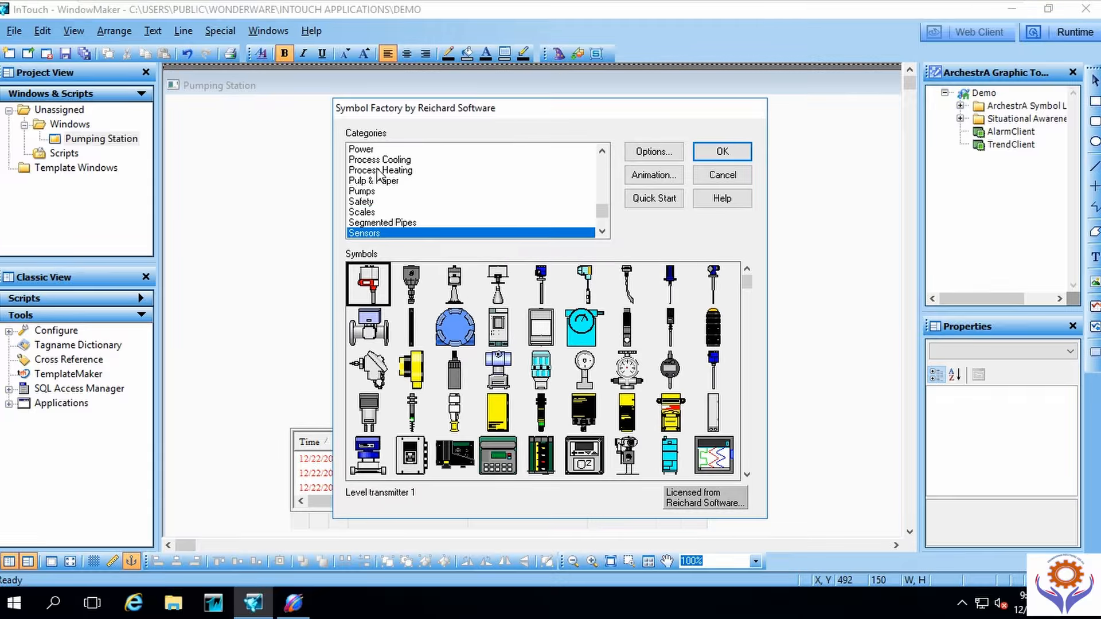
key(Down)
key(Up)
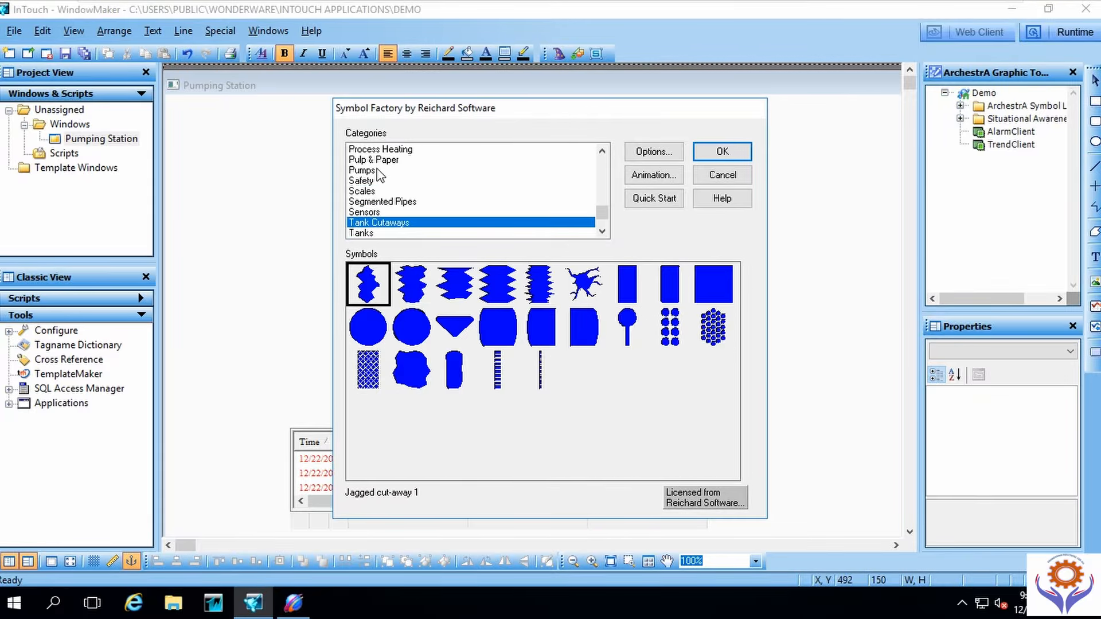
key(Down)
key(Down)
key(Down)
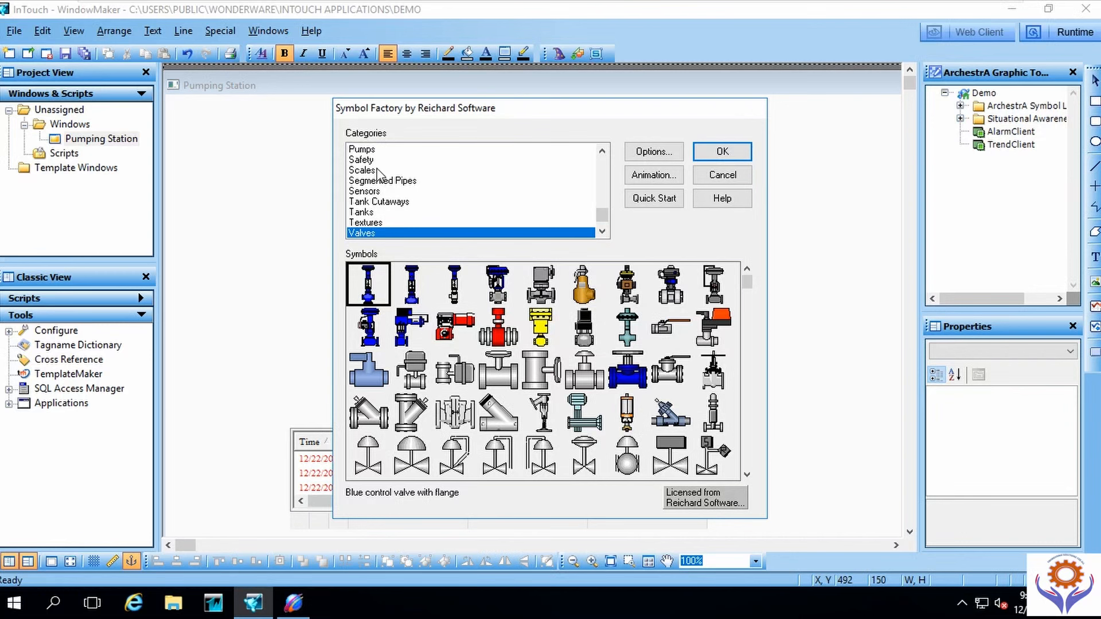
key(Down)
key(Down)
key(Down)
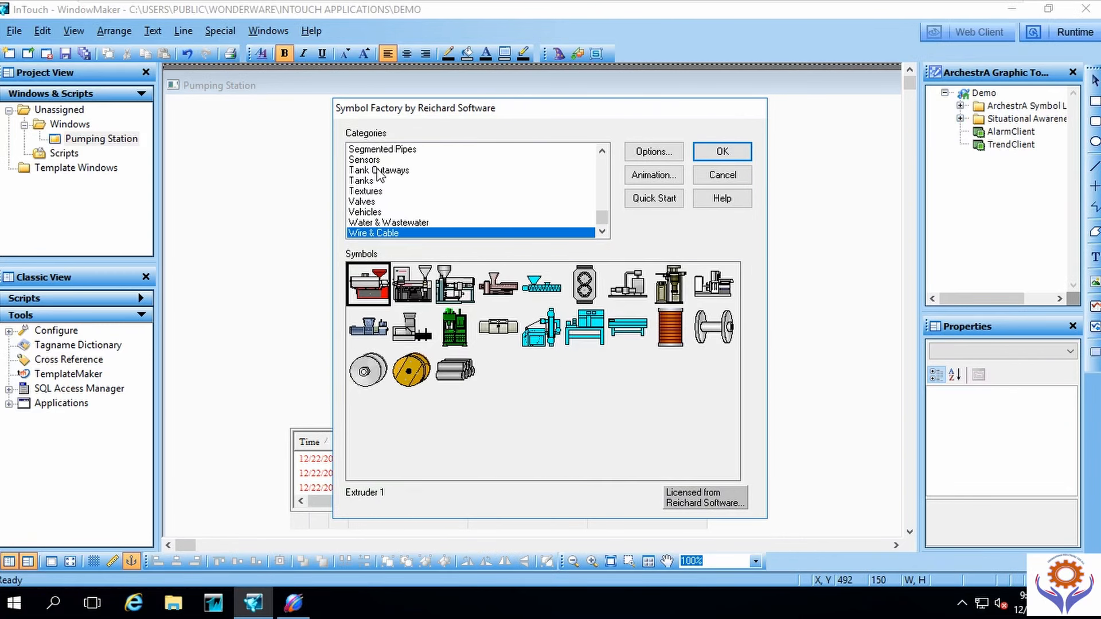
Step: Revisit the Water & Wastewater and Valves categories and examine the Tanks symbols through to the last ones
click(397, 224)
click(377, 201)
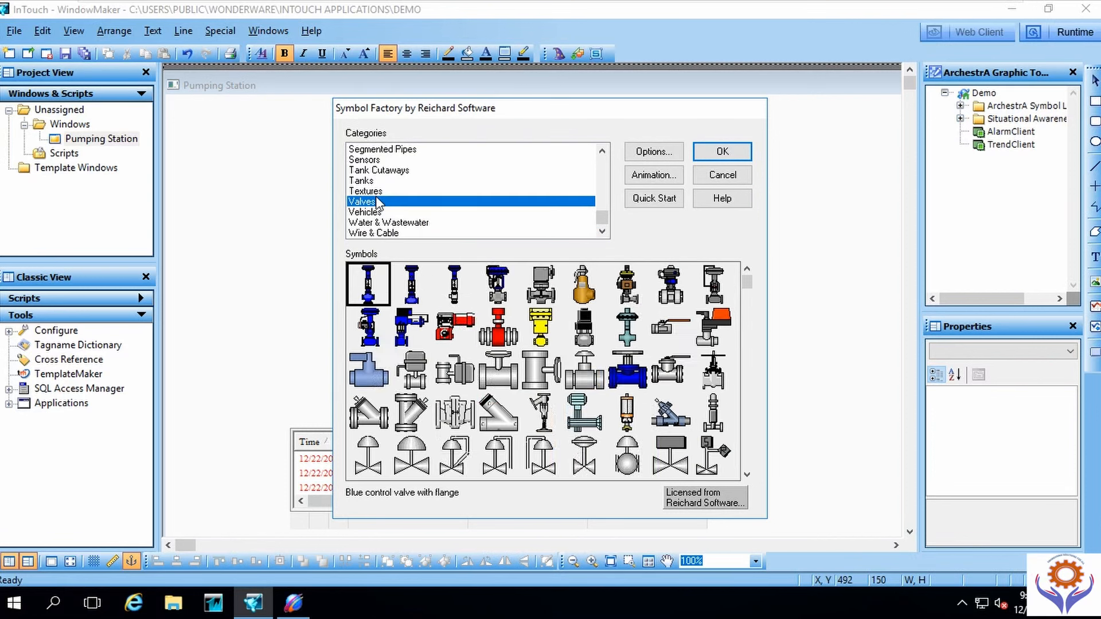
click(367, 181)
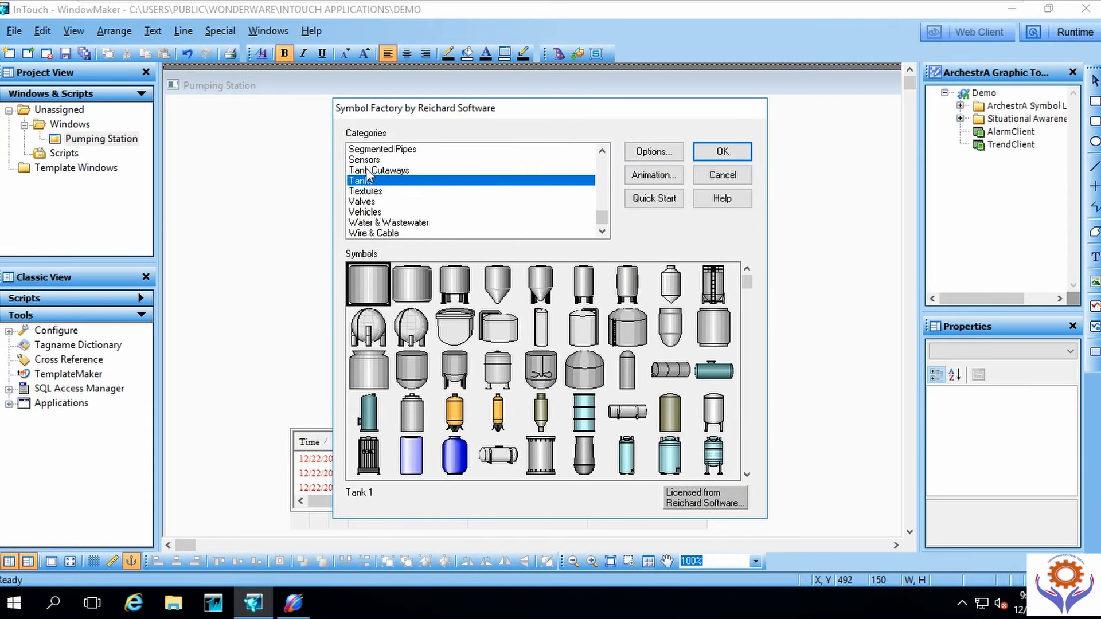
click(751, 450)
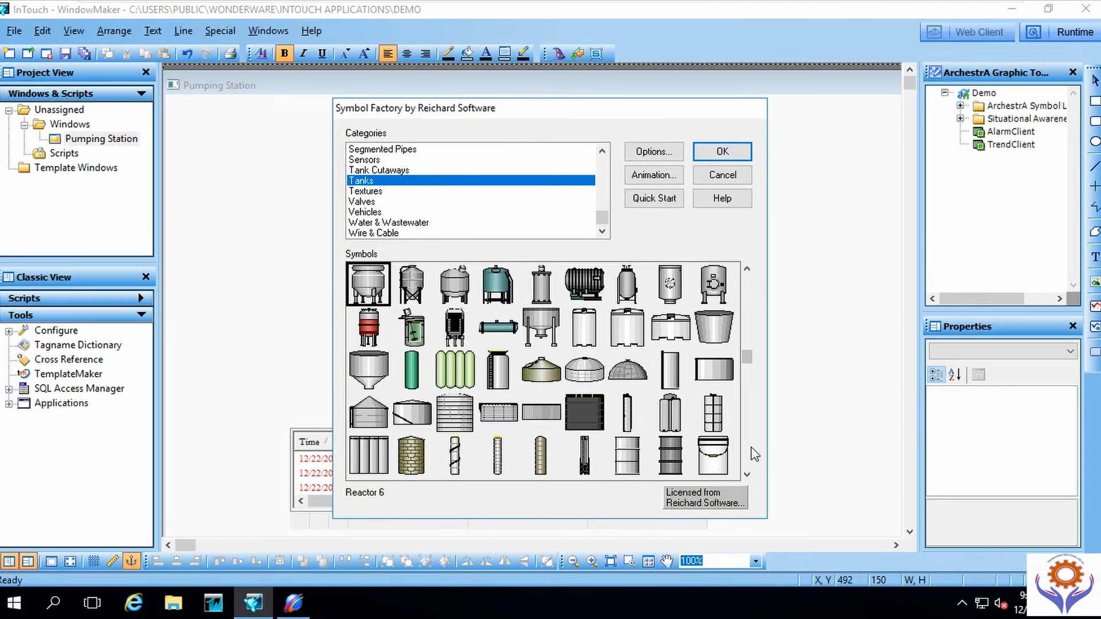
click(751, 449)
click(750, 450)
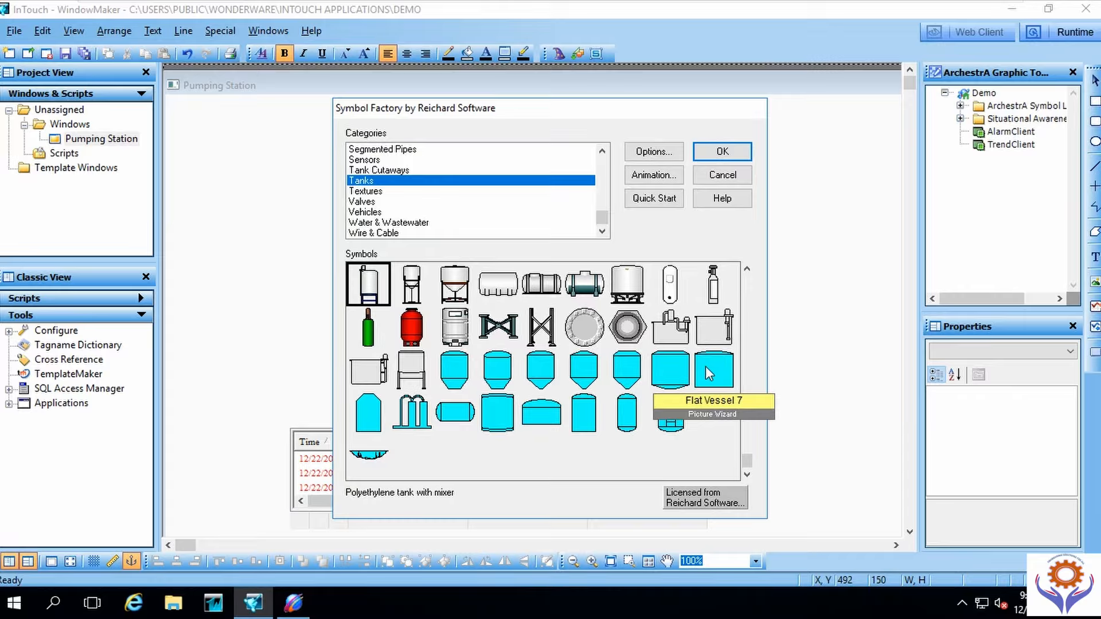
Step: Examine the symbols in the Tank Cutaways, Sensors and Plant Facilities categories
click(376, 175)
click(373, 171)
click(363, 163)
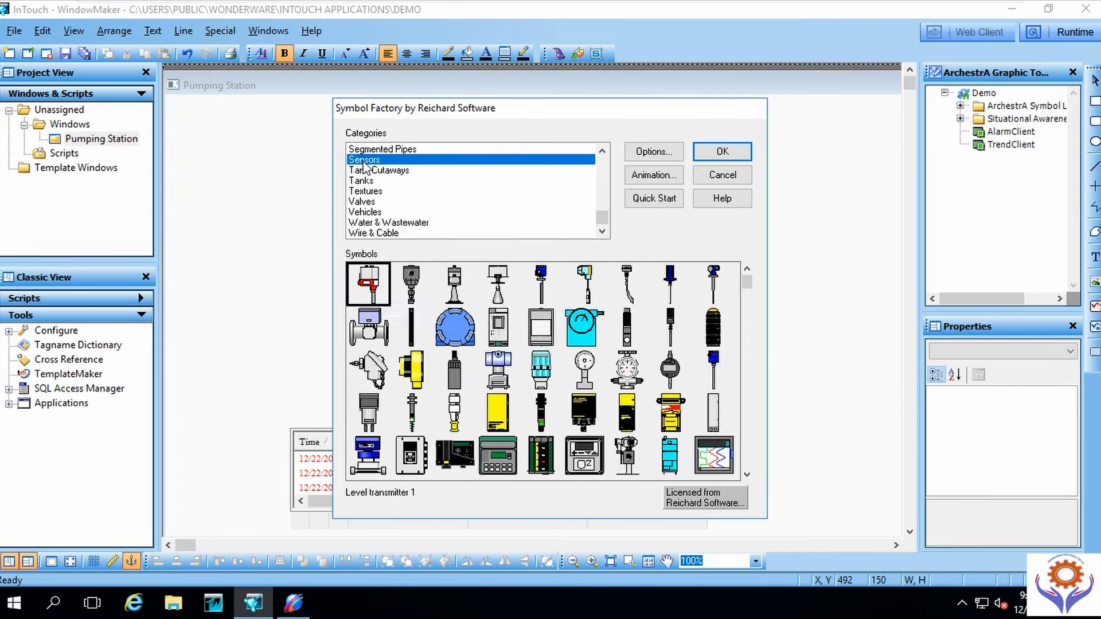
click(602, 150)
click(602, 151)
click(602, 150)
click(602, 151)
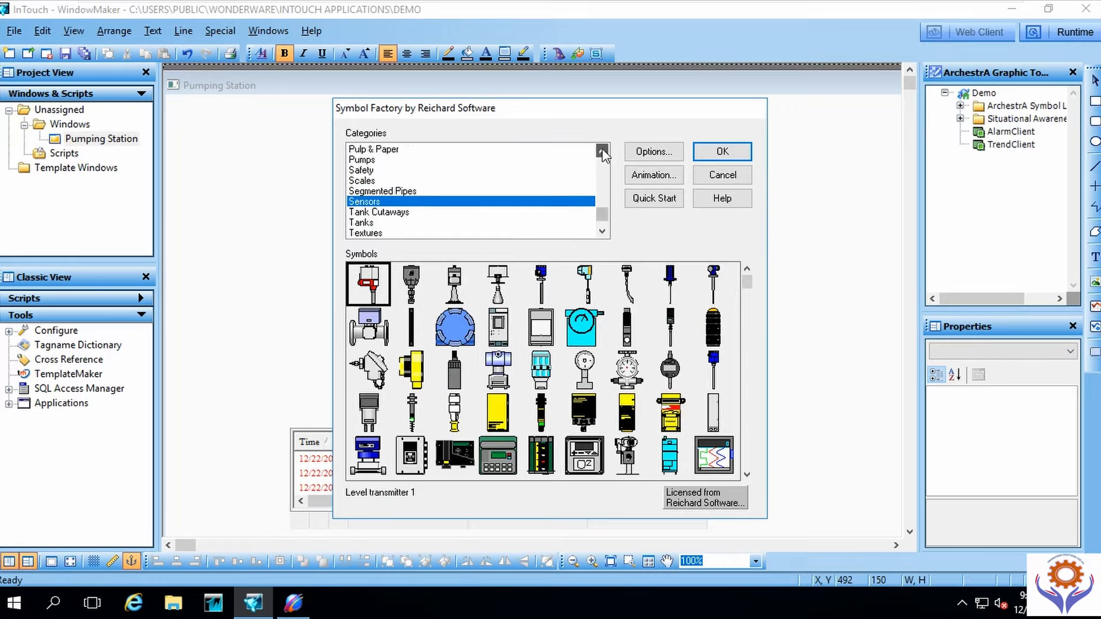
click(602, 150)
click(602, 150)
click(603, 150)
click(602, 151)
click(602, 150)
click(602, 151)
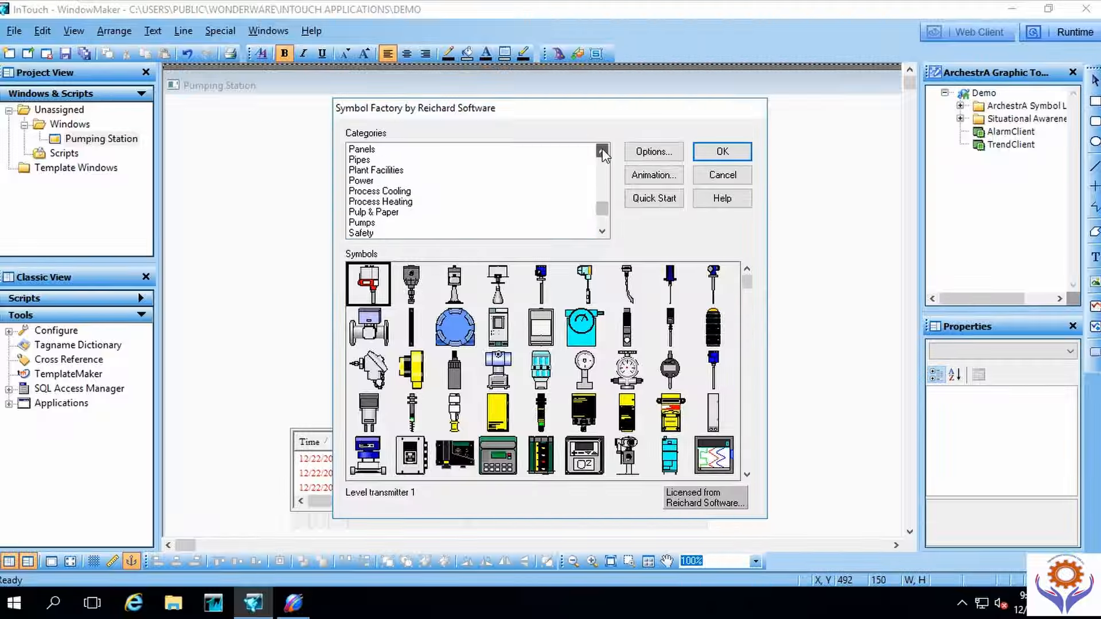
click(374, 171)
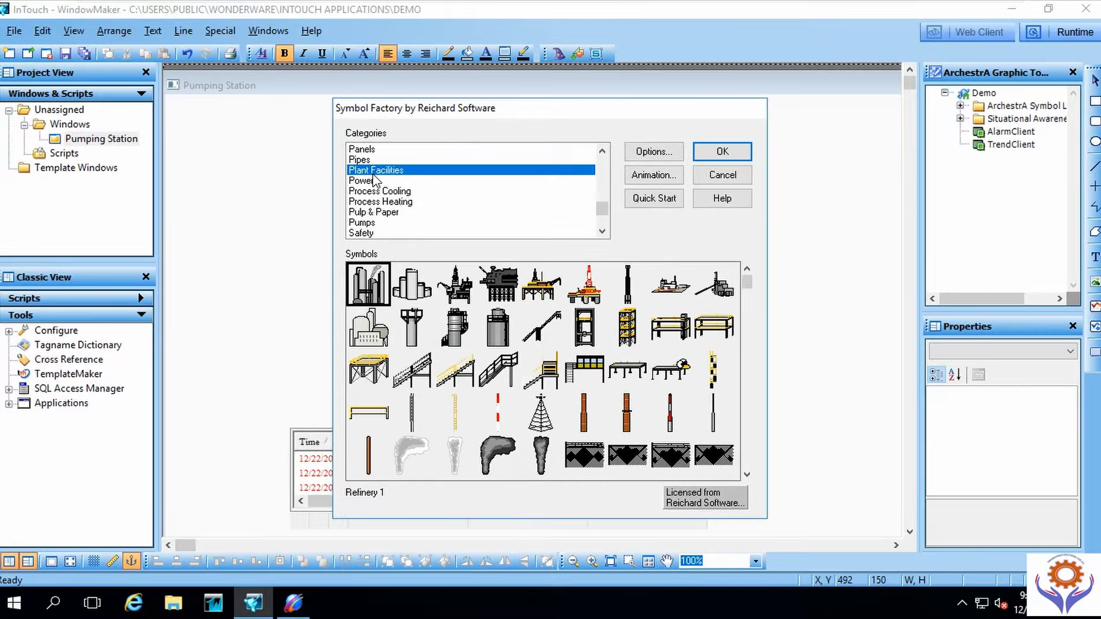
Step: Look through the Symbol Factory categories in reverse list order, from Misc. Symbols 2 up to Laboratory
click(603, 153)
click(602, 153)
click(602, 152)
click(602, 152)
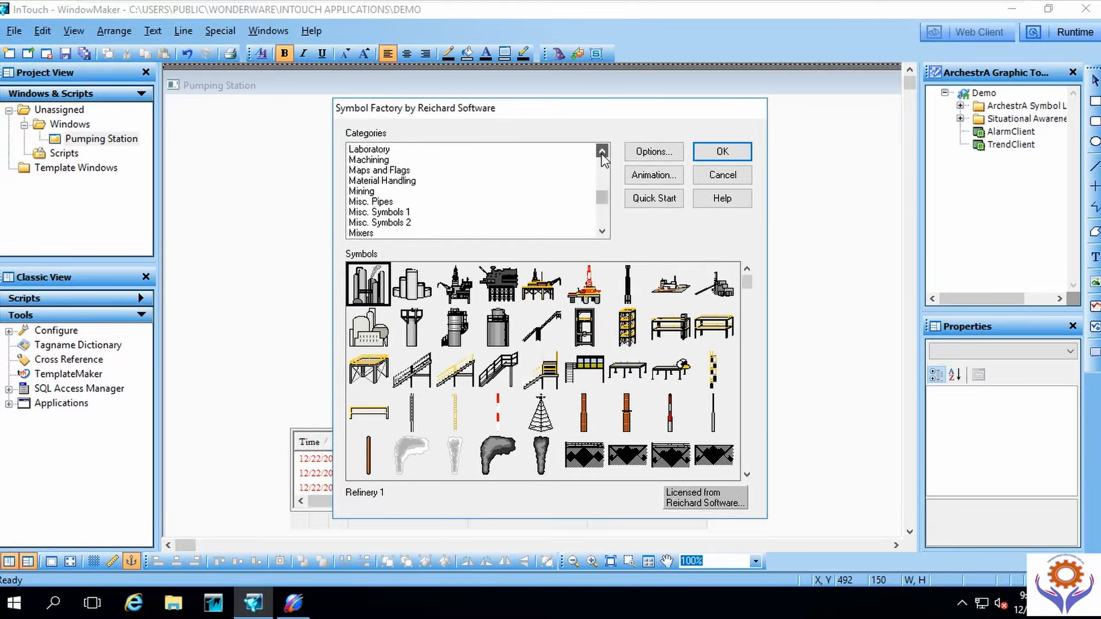
click(602, 153)
click(365, 233)
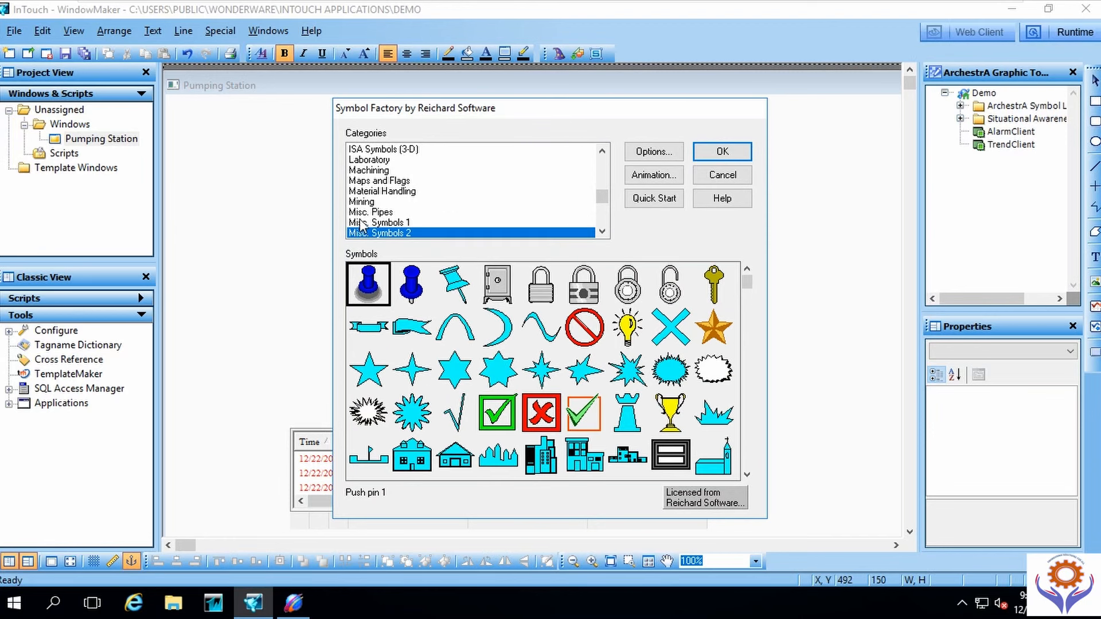
click(362, 223)
click(363, 213)
click(370, 202)
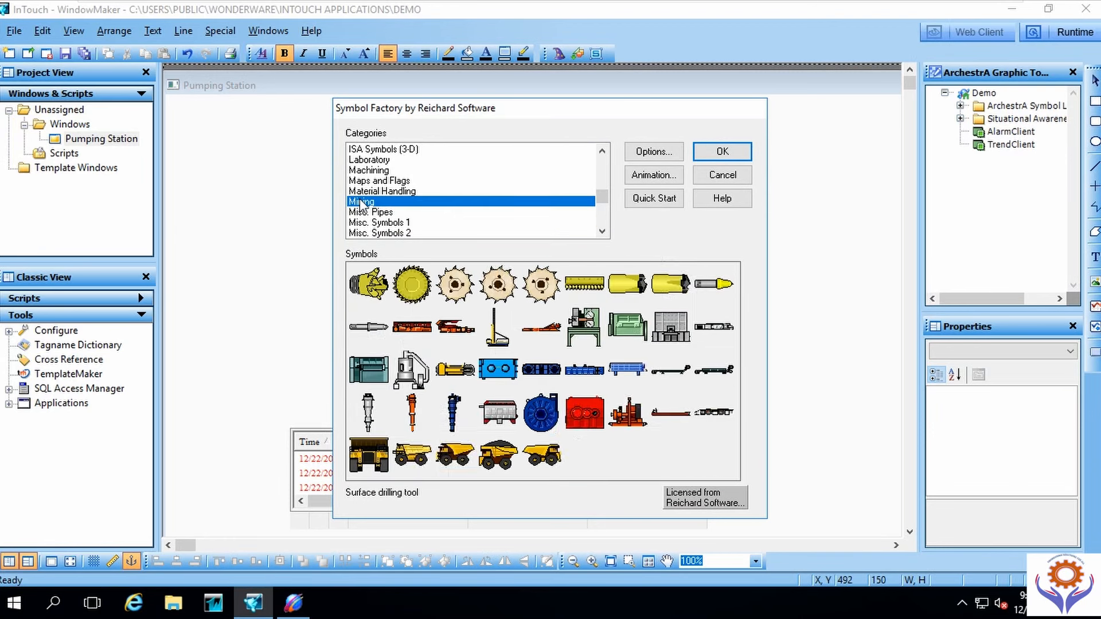
key(Up)
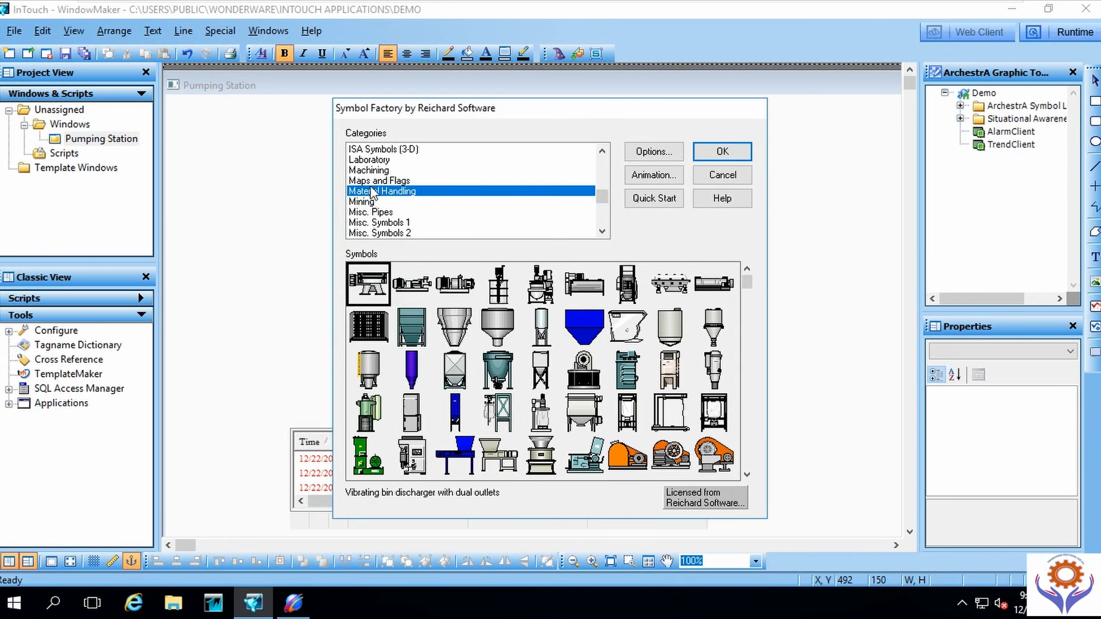
click(370, 180)
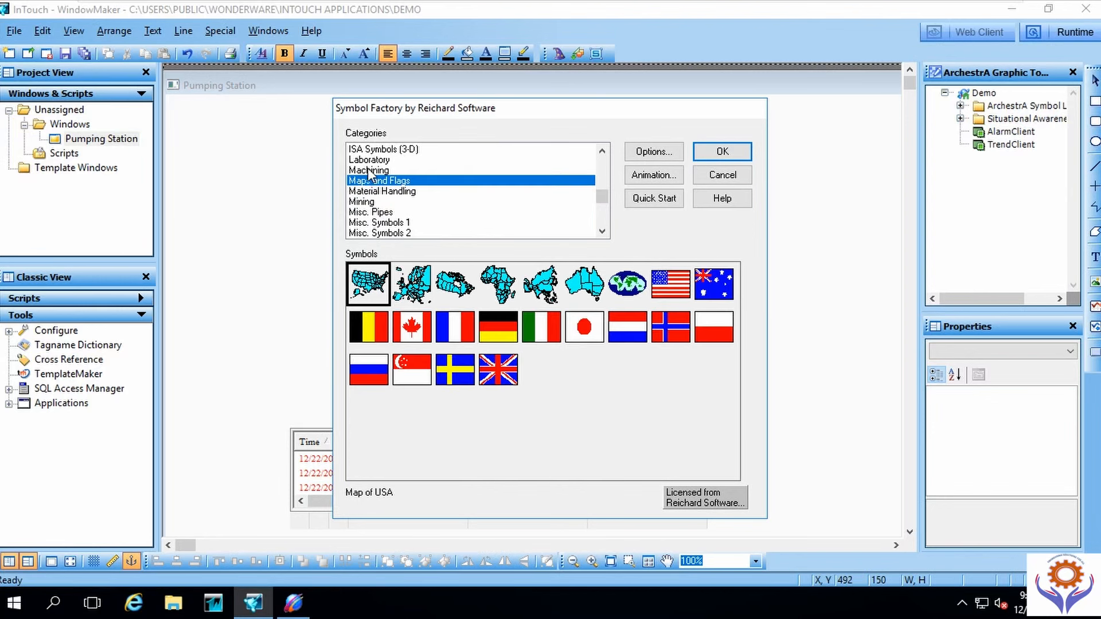
click(368, 171)
click(369, 160)
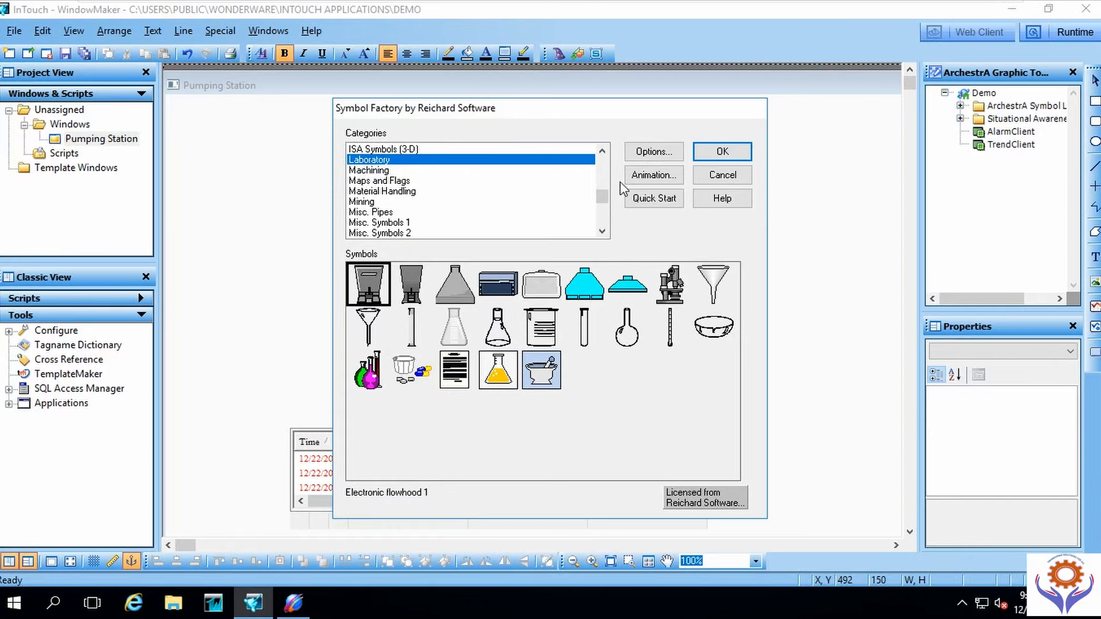
Step: Examine the Industrial Misc., Icons and Bitmaps, HVAC, Heating and General Mfg. symbol categories
click(602, 151)
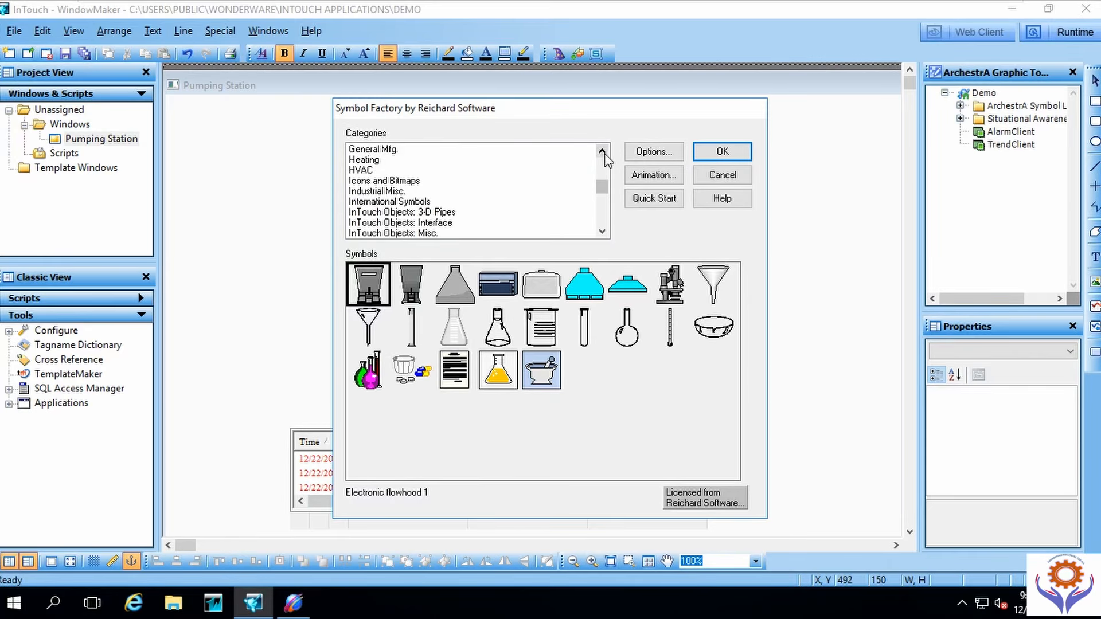
click(362, 193)
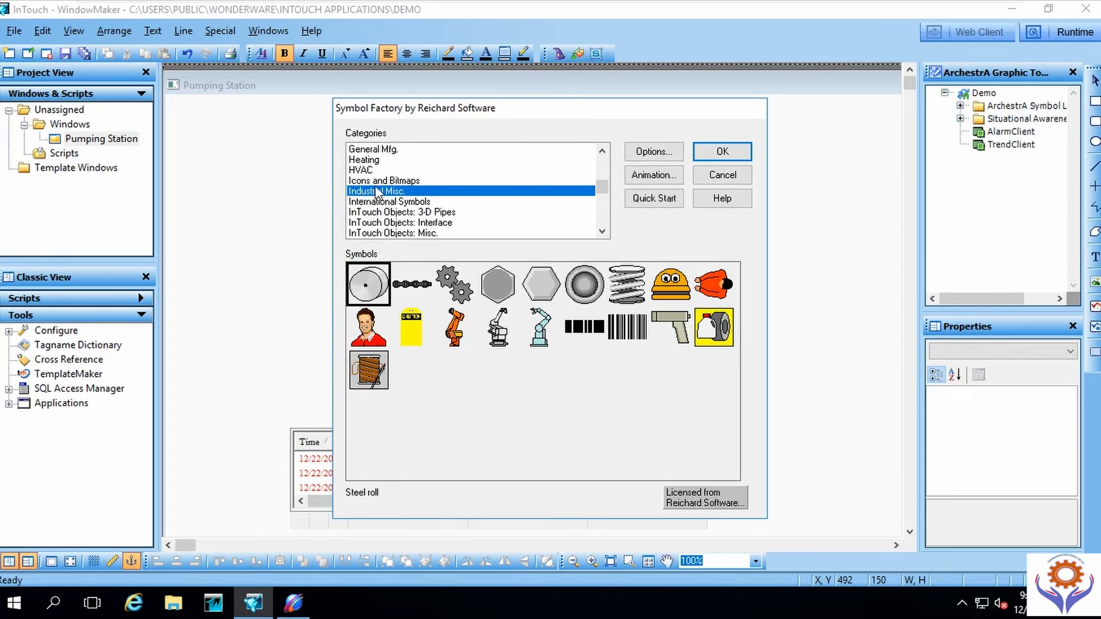
click(374, 181)
click(367, 170)
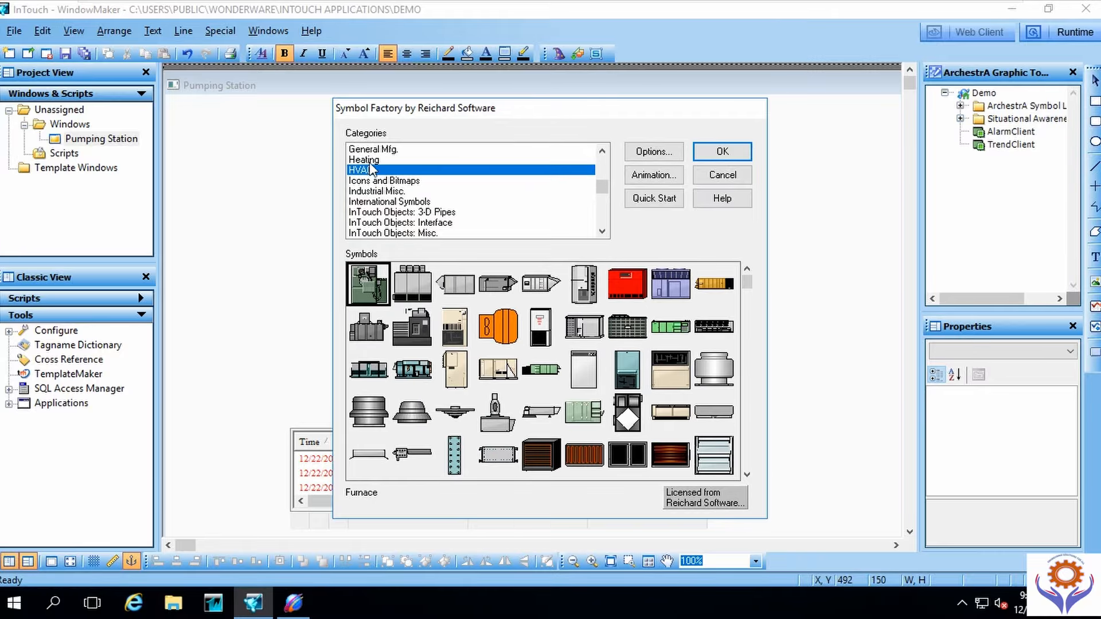
click(370, 162)
click(370, 150)
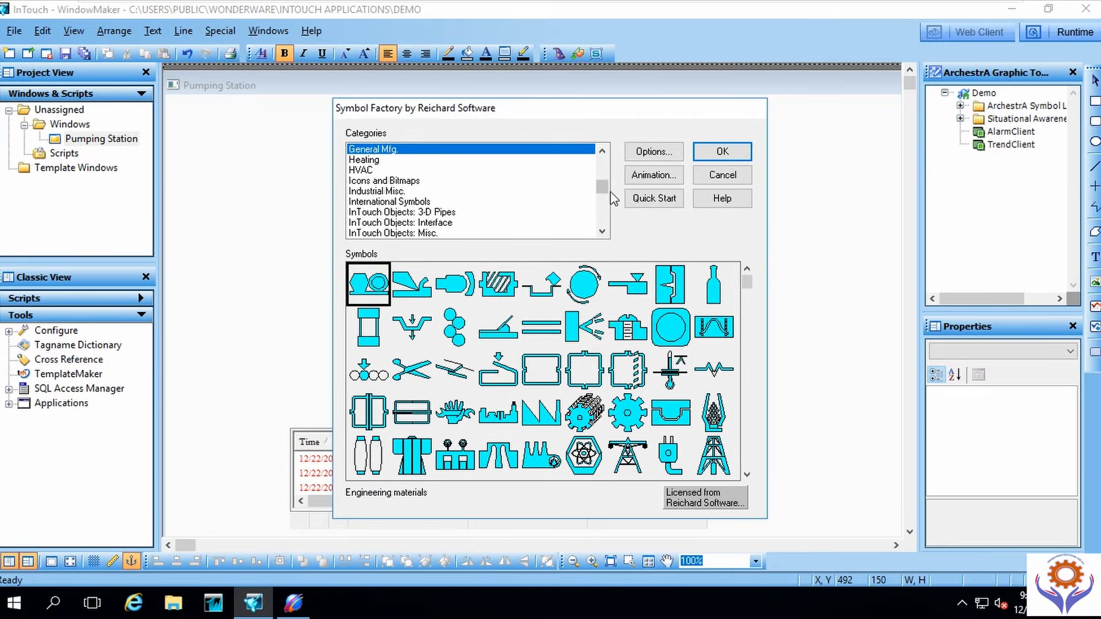
Step: Look through the symbol categories near the start of the list, from Arrows down to Flow Meters
drag(601, 183, 598, 160)
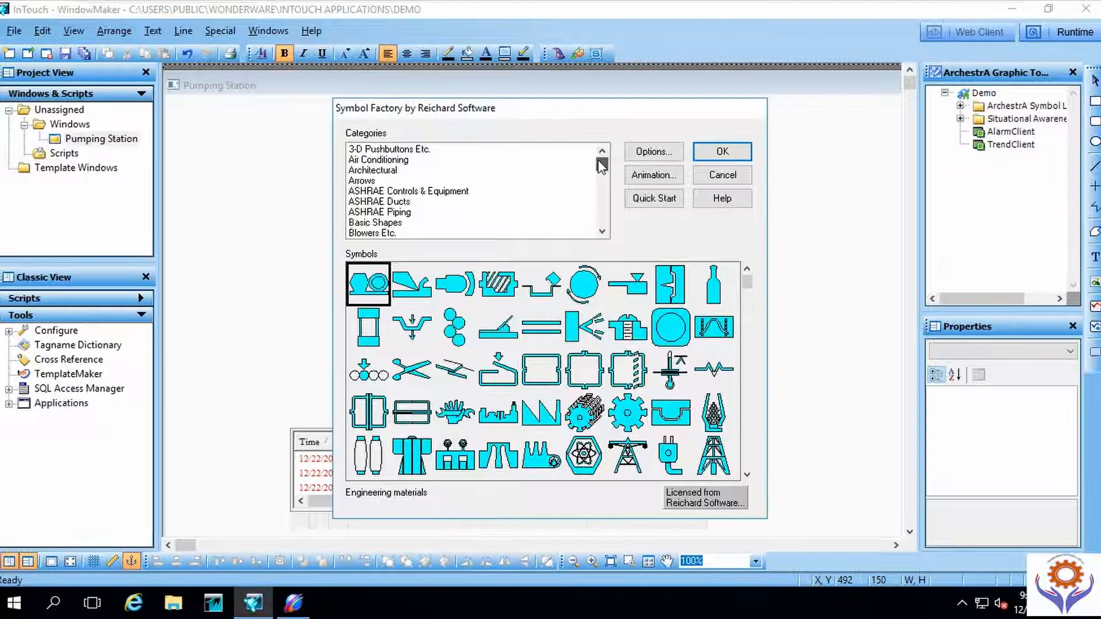
drag(597, 159, 597, 163)
click(373, 171)
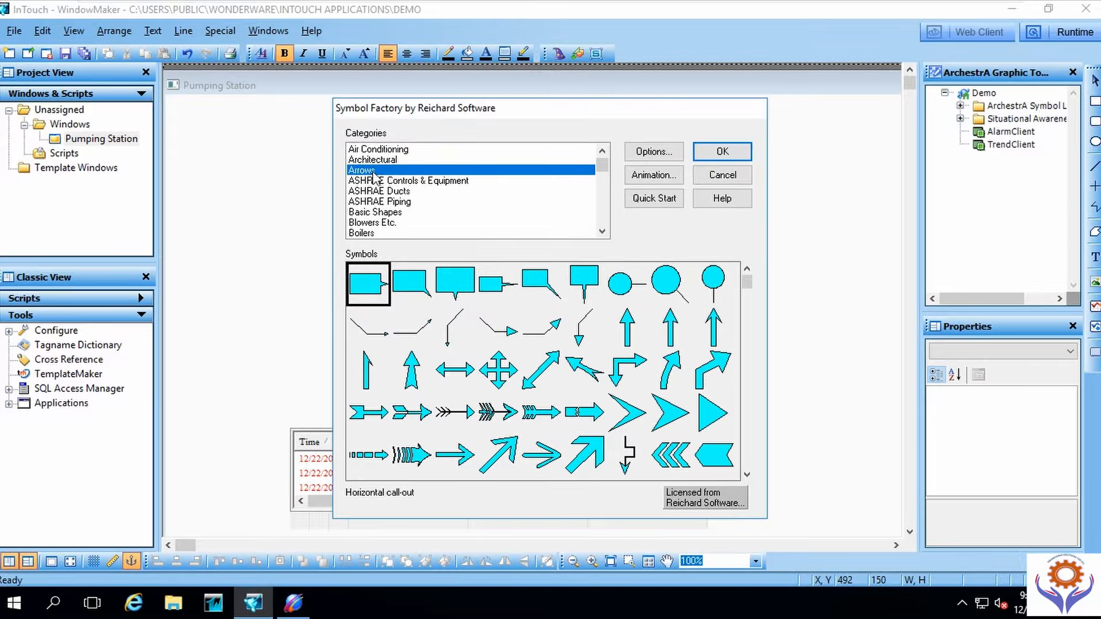
click(374, 203)
key(Down)
key(Down)
key(Down)
key(Down)
key(Down)
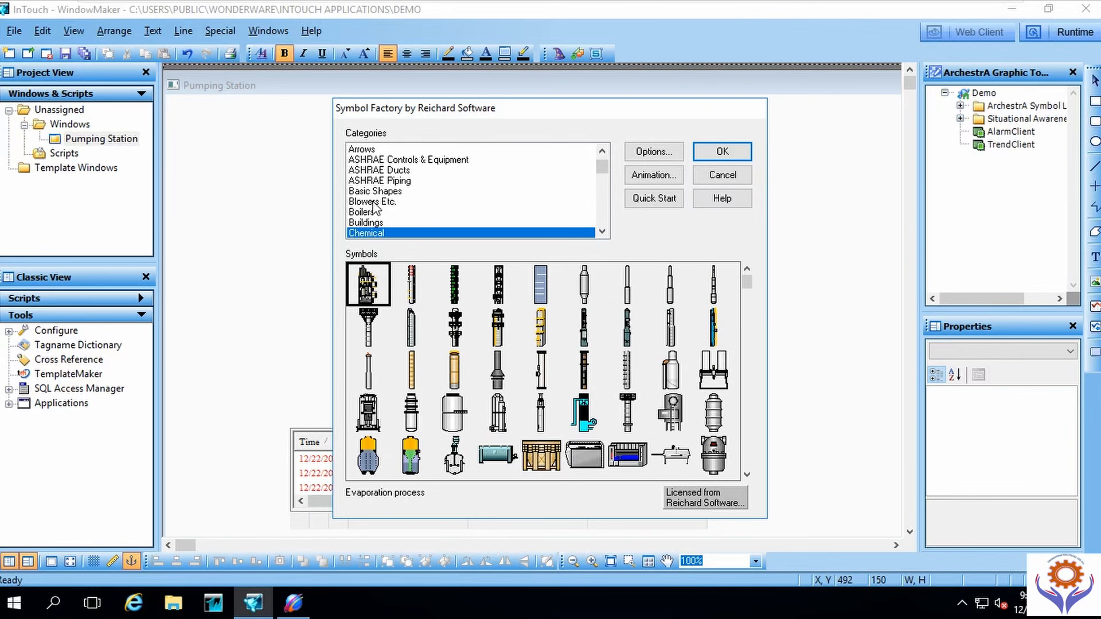
key(Down)
key(Up)
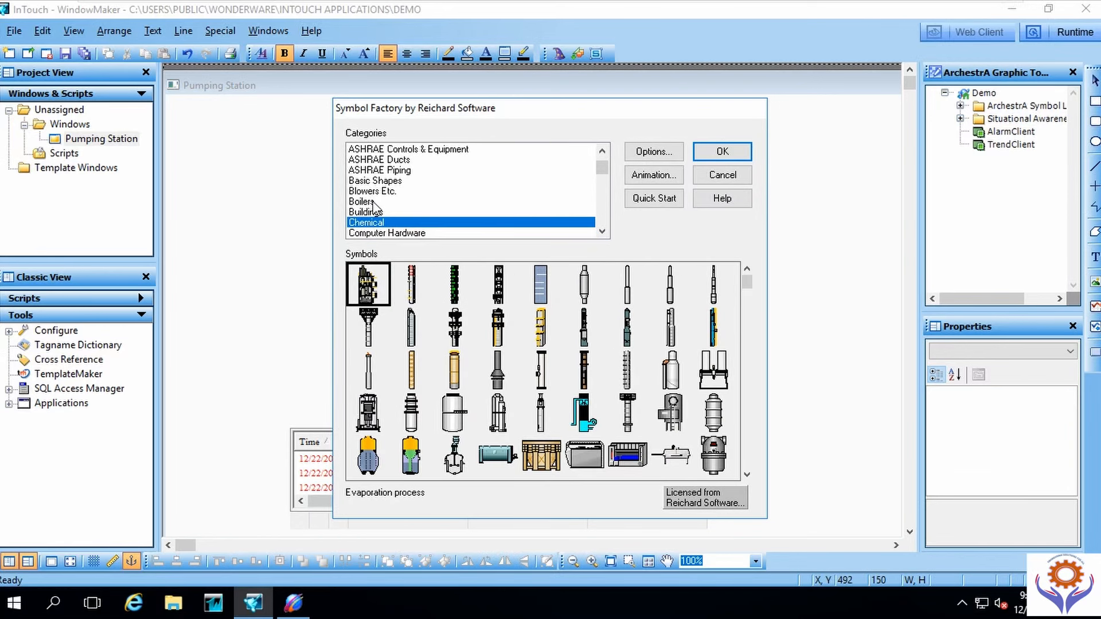
key(Down)
key(Down)
key(Down)
key(Down)
key(Down)
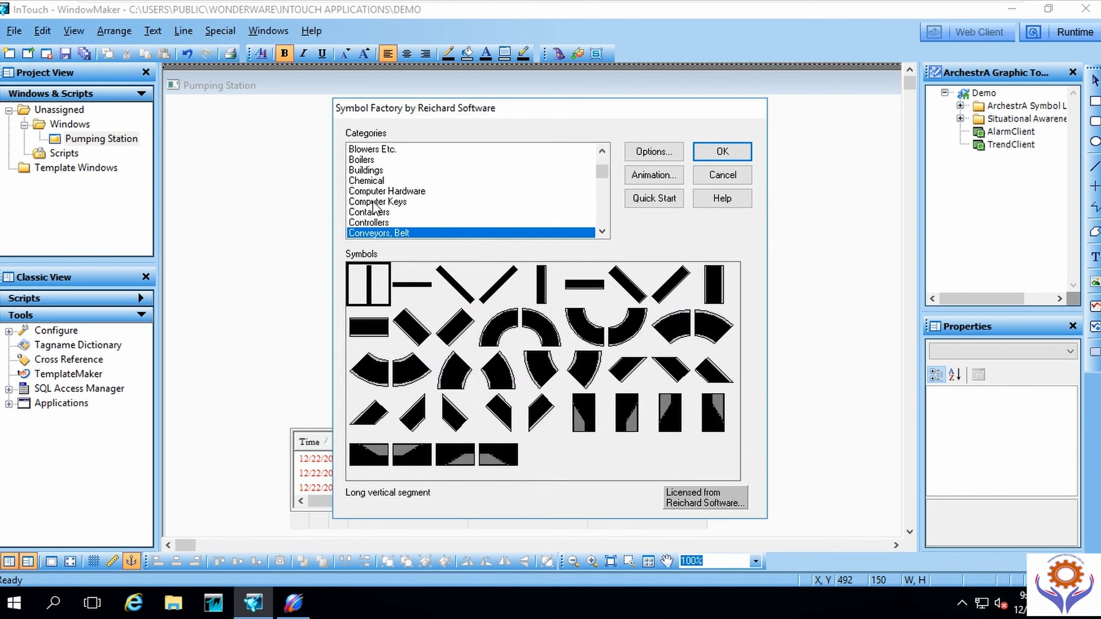
key(Down)
key(Down)
key(Down)
key(Down)
key(Down)
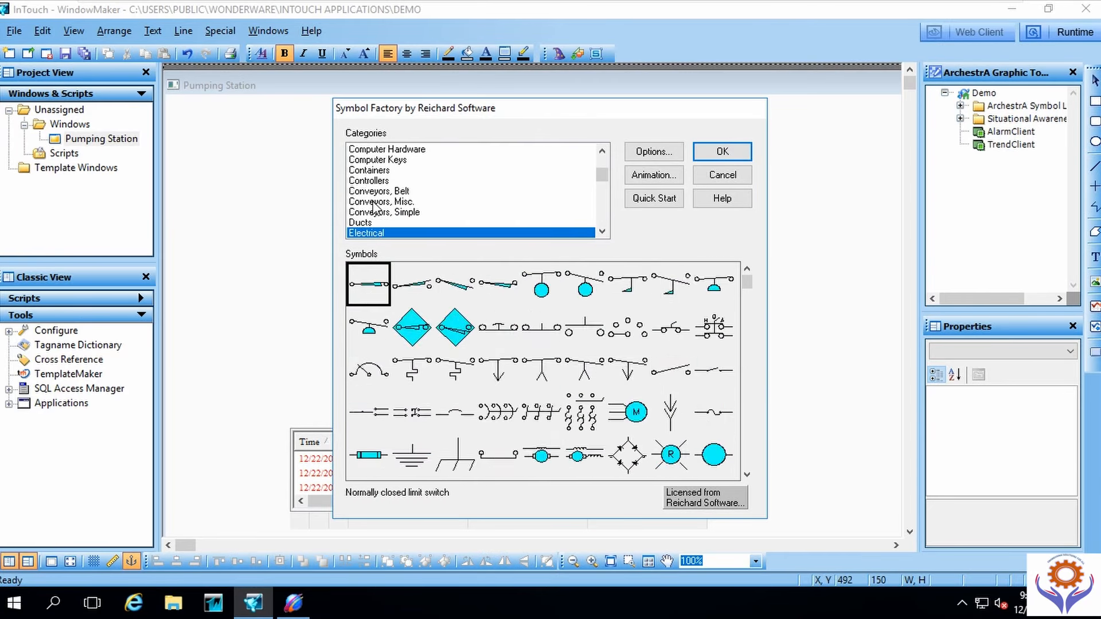
key(Up)
key(Down)
key(Down)
key(Down)
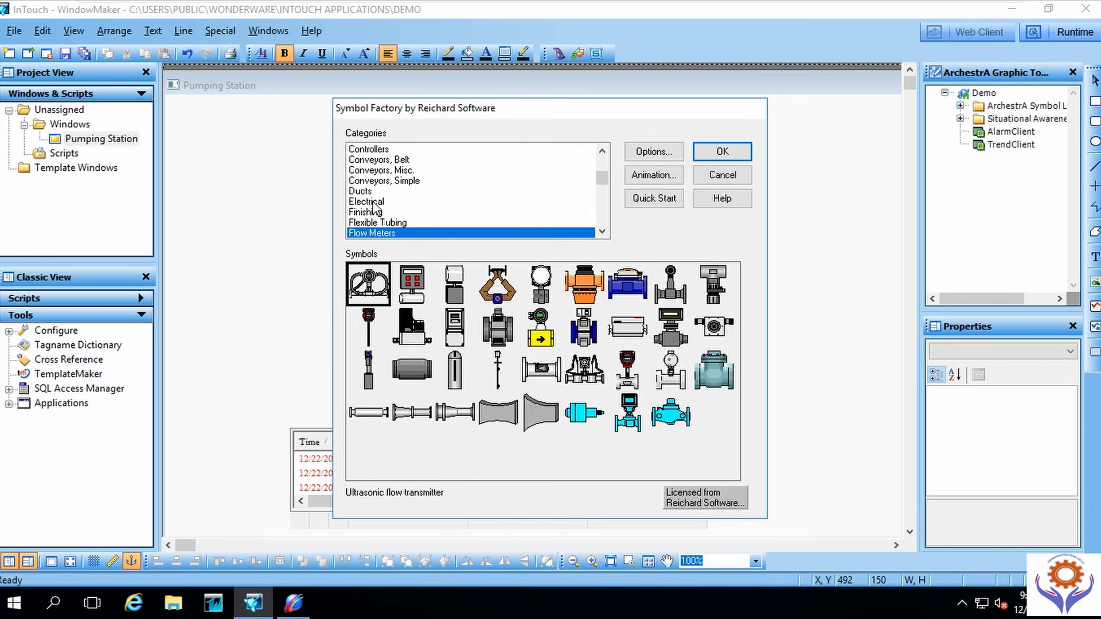
Step: Continue through the symbol categories in list order, from Food down to Material Handling
key(Down)
key(Down)
key(Down)
key(Down)
key(Down)
key(Down)
key(Down)
key(Down)
key(Down)
key(Down)
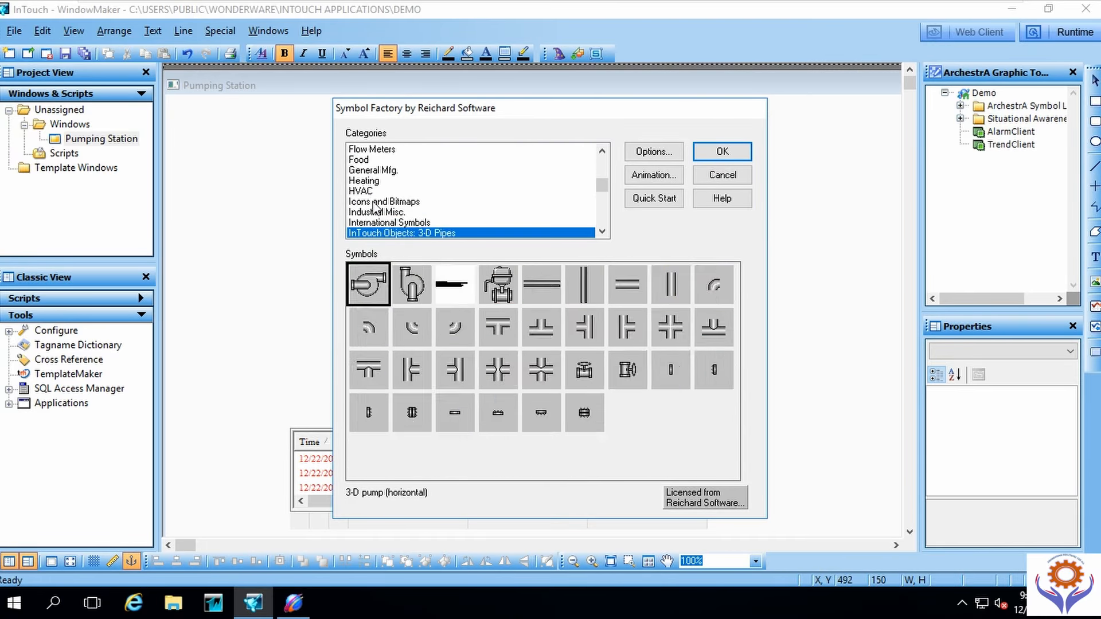
key(Down)
key(Down)
key(Down)
key(Down)
key(Down)
key(Down)
key(Down)
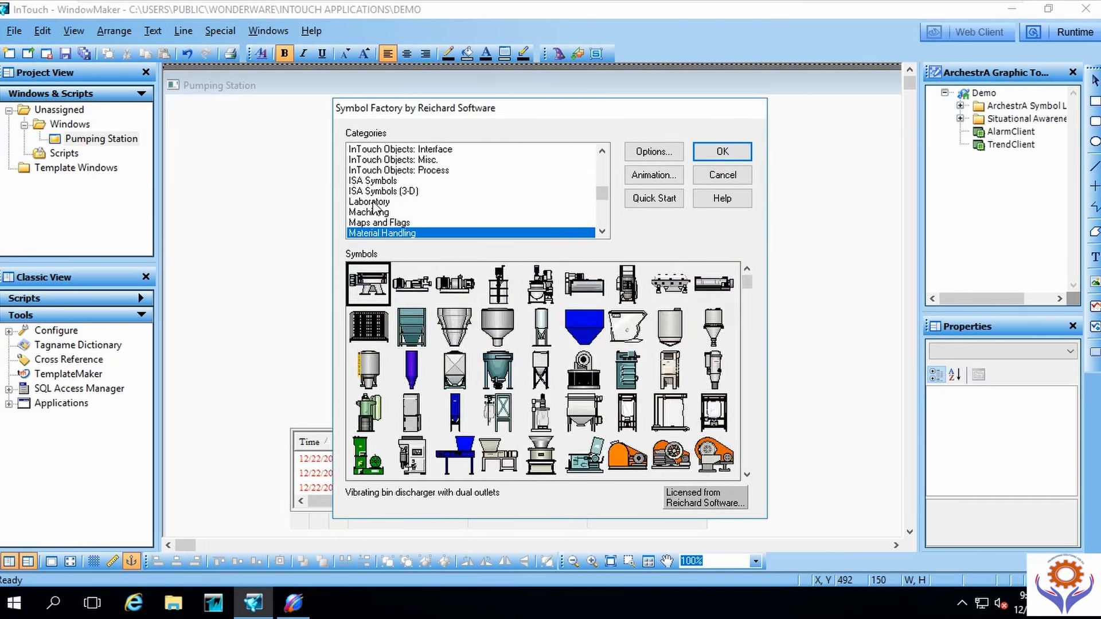
Step: Go through the remaining symbol categories from Mining and Power down to Sensors and Textures
key(Down)
key(Down)
key(Down)
key(Down)
key(Down)
key(Down)
key(Down)
key(Down)
key(Down)
key(Down)
key(Down)
key(Down)
key(Down)
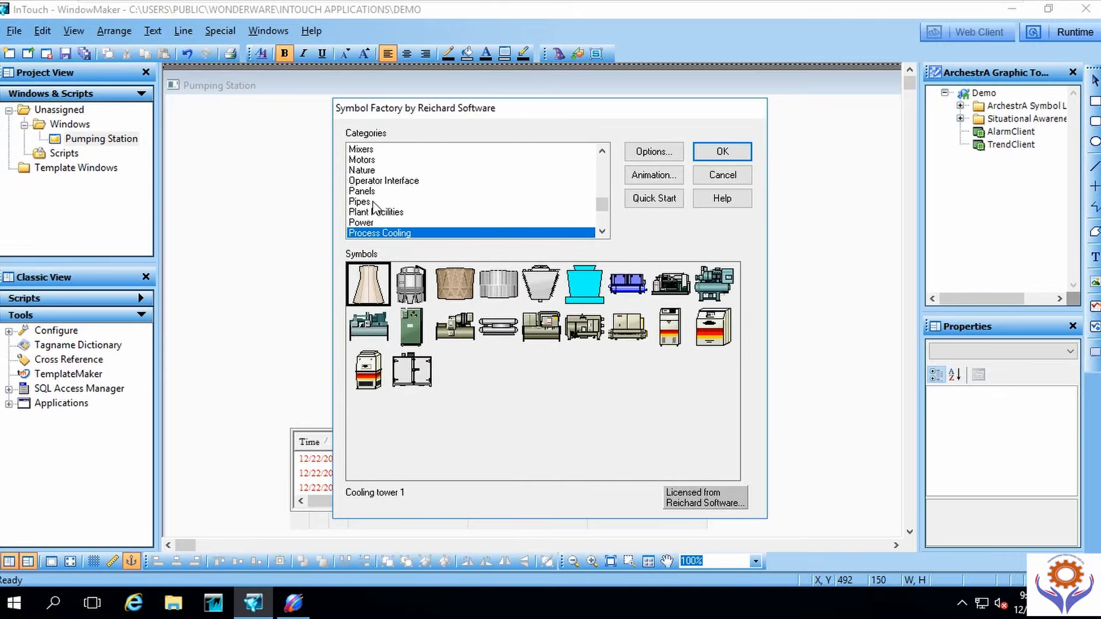
key(Up)
key(Up)
key(Down)
key(Down)
key(Down)
key(Down)
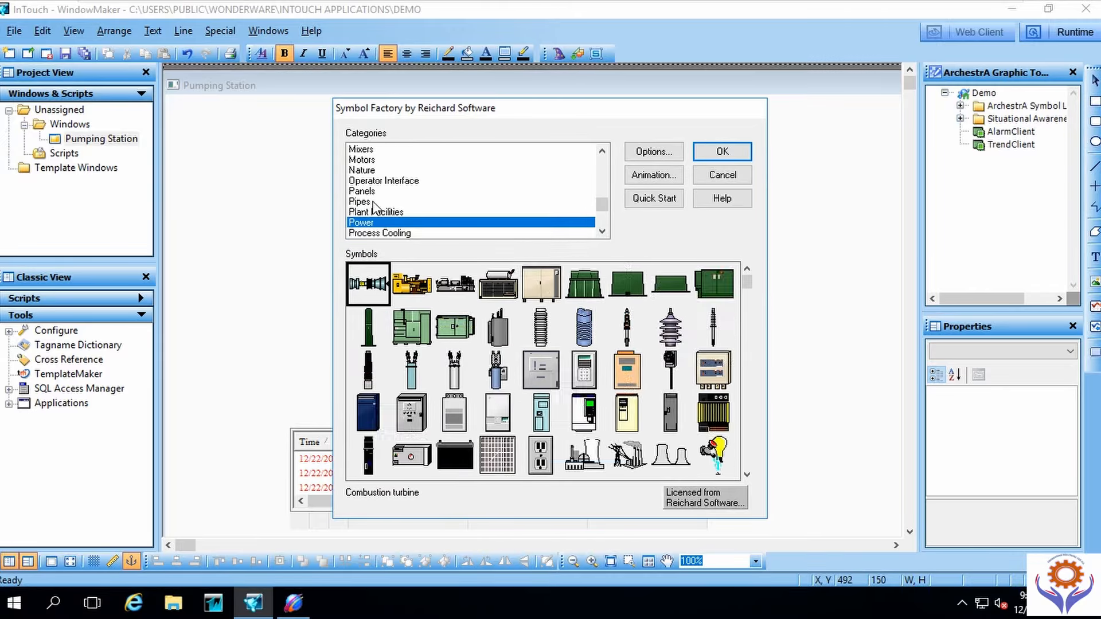
key(Down)
key(Down)
key(Down)
key(Down)
key(Down)
key(Down)
key(Down)
key(Down)
key(Down)
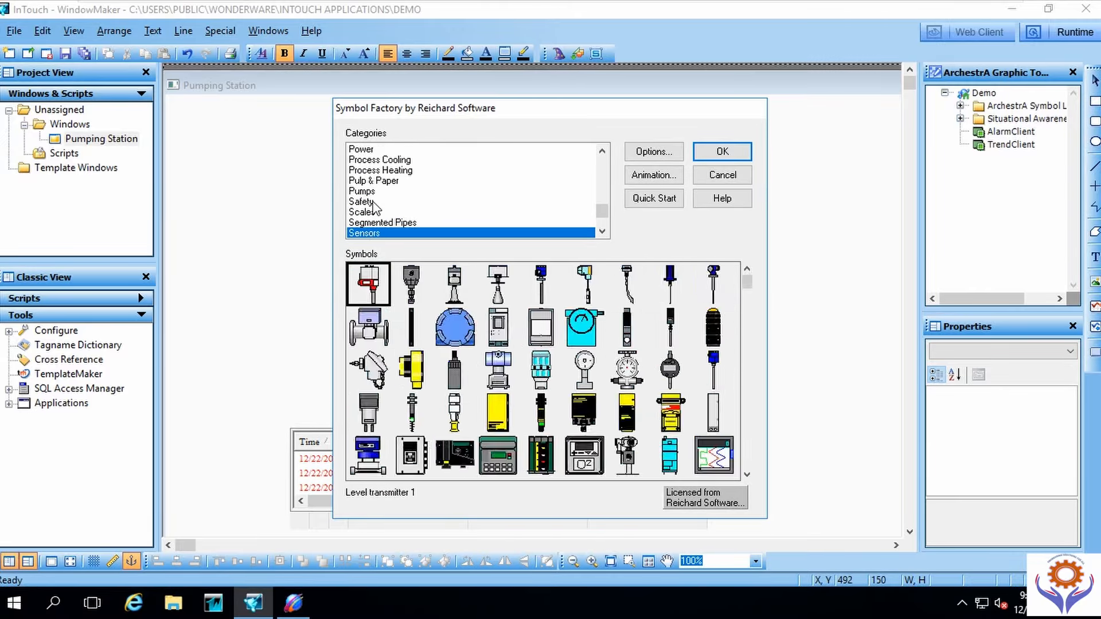
key(Up)
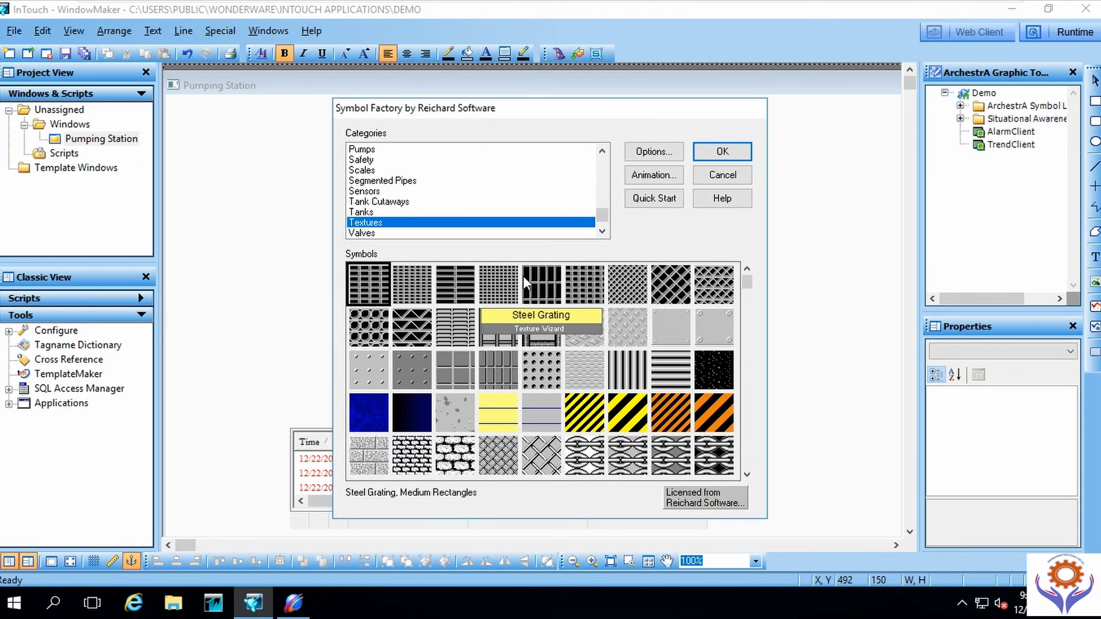
Step: Insert the Steel Grating, Medium Rectangles texture beside the pump and resize it into a vertical strip about 19 wide and 234 high
double_click(370, 283)
drag(651, 259, 586, 256)
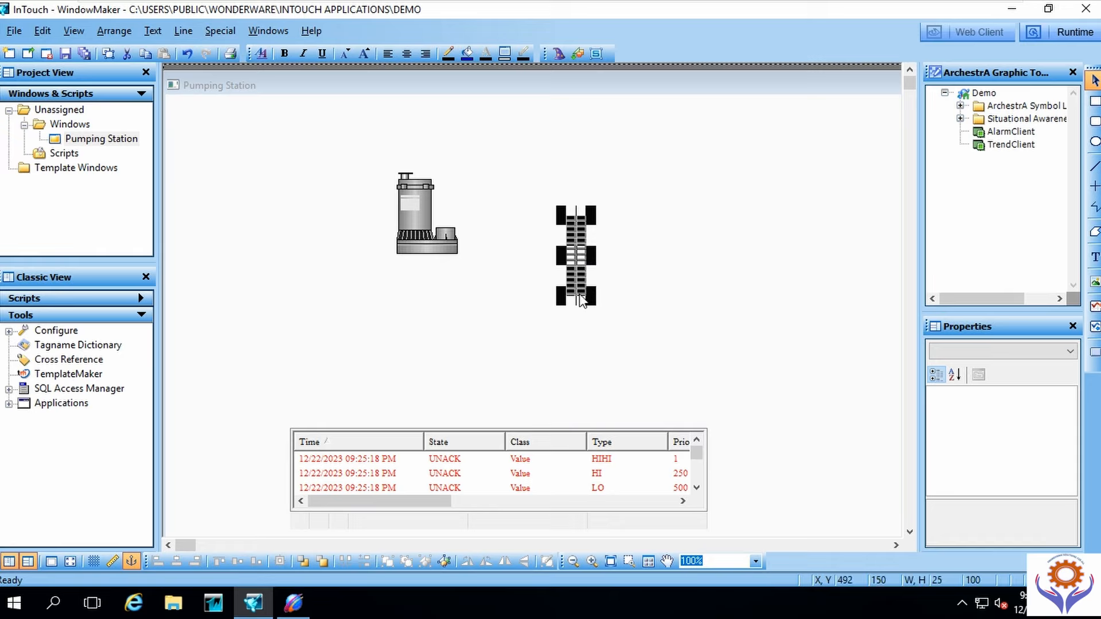
drag(585, 297, 582, 404)
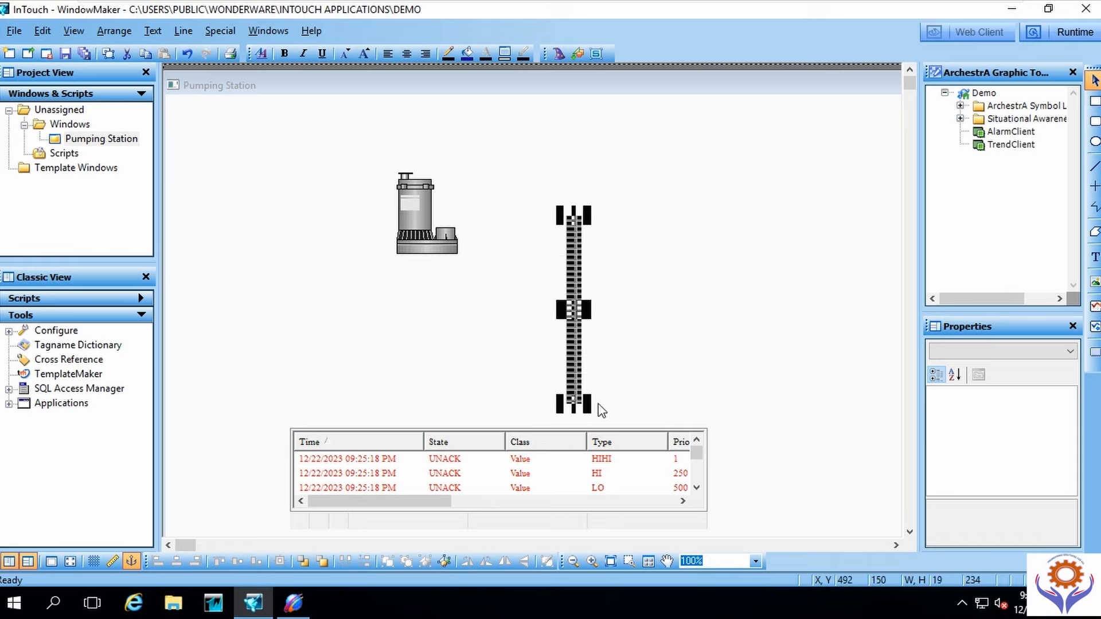
Step: Copy the vertical grating strip, place the duplicate farther from the pump and raise it slightly, to about X 705, Y 139
click(575, 368)
key(ctrl+c)
key(ctrl+v)
click(744, 217)
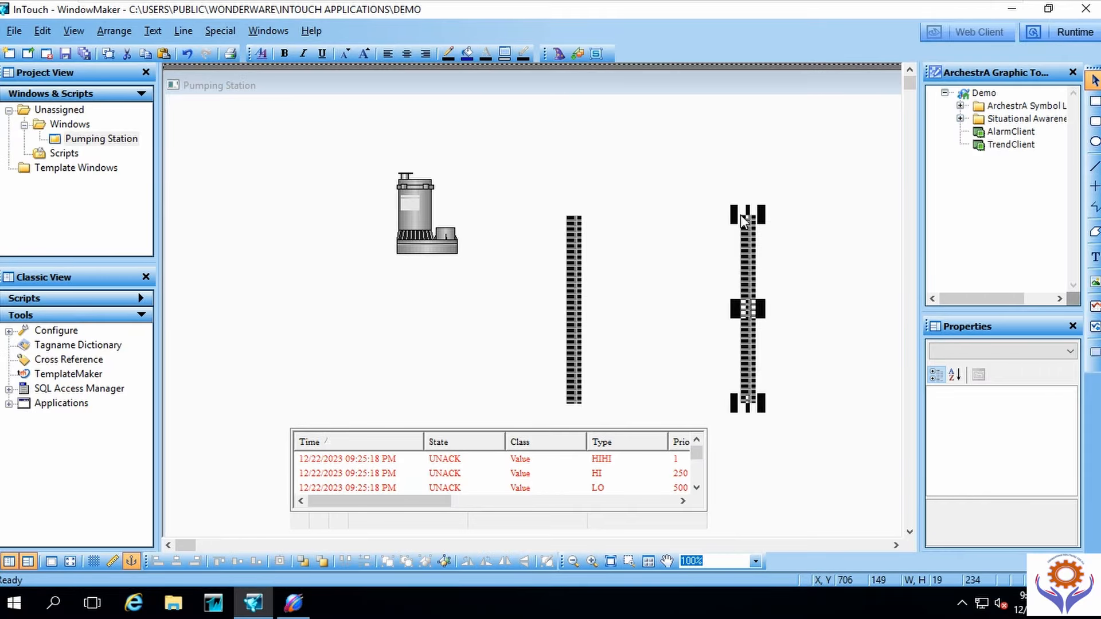
drag(750, 267, 751, 259)
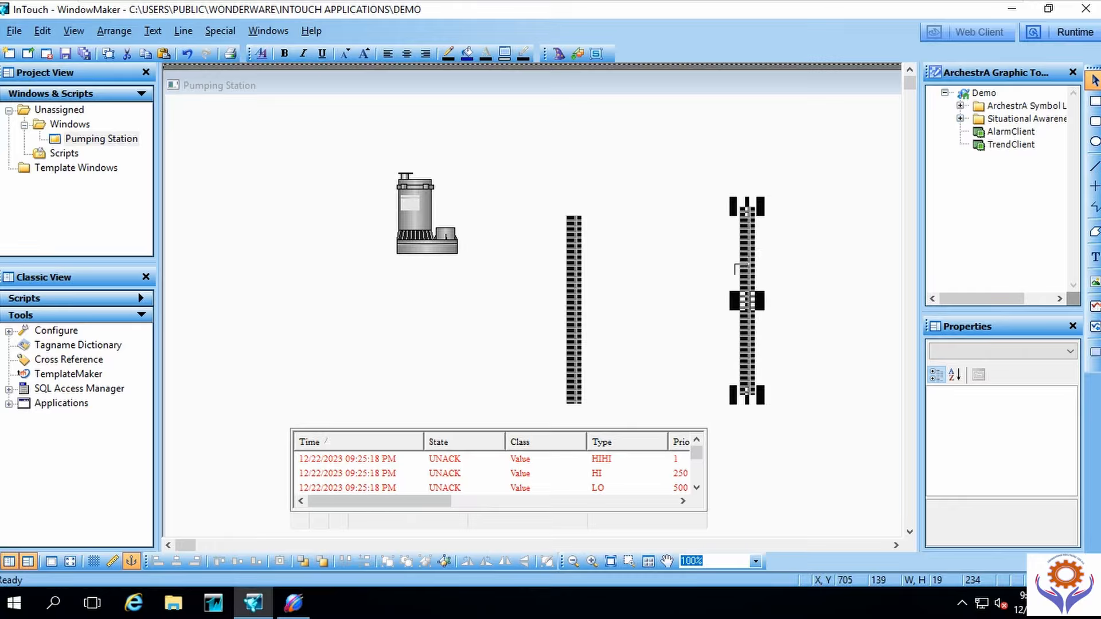
Step: Paste a third grating strip between the other two, shift it to about X 579, Y 327 and widen it to about 22
key(ctrl+v)
click(623, 352)
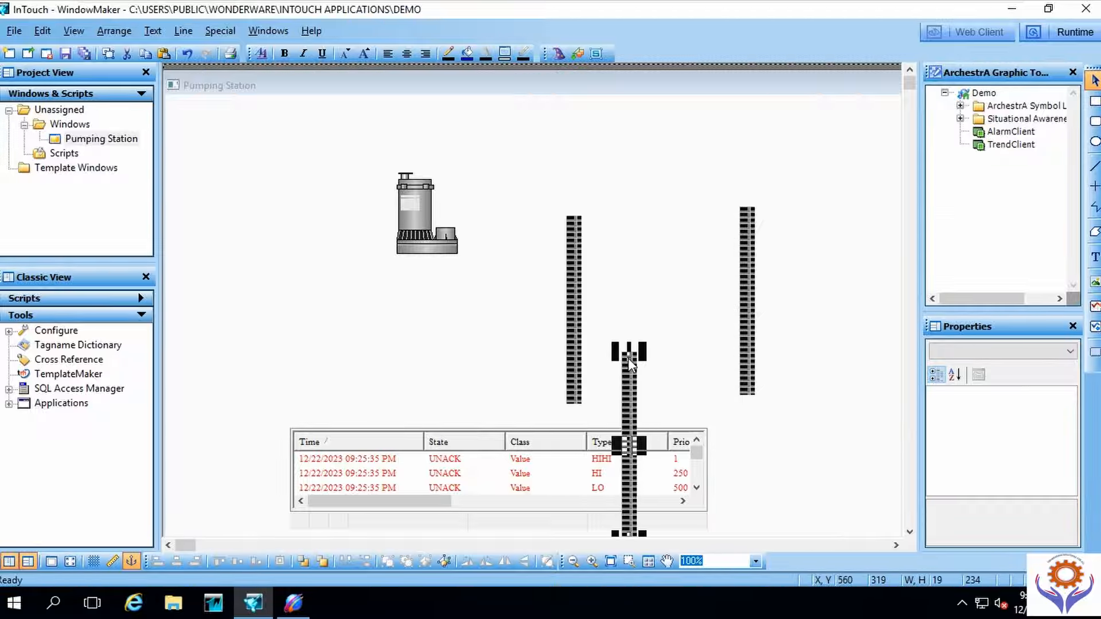
drag(627, 358, 649, 357)
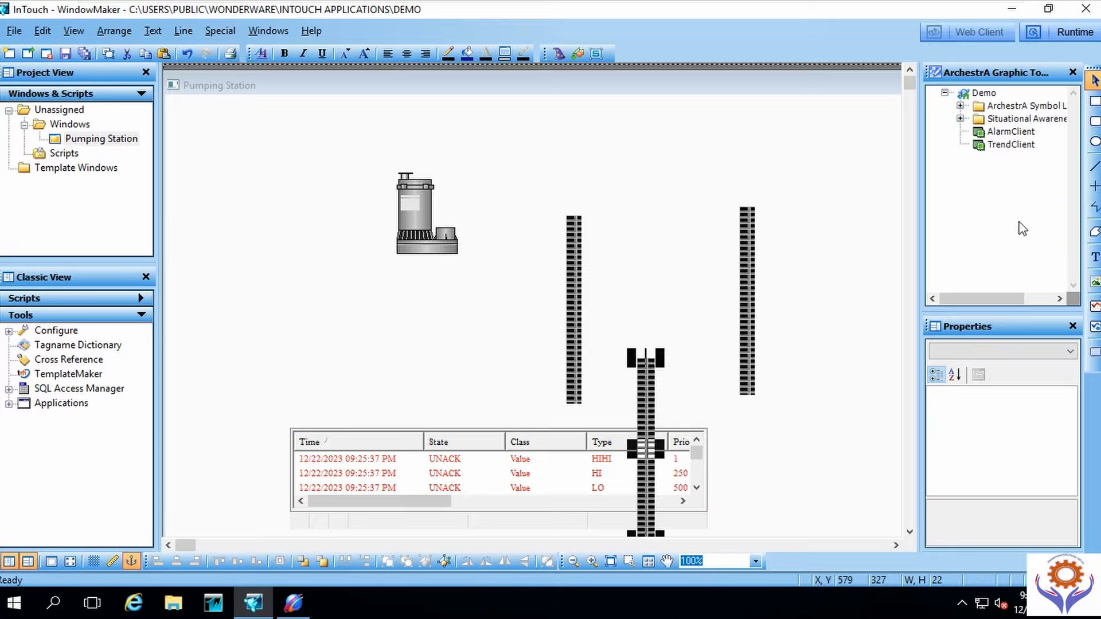
Step: Try to join the lower ends of the two outer grating strips with a straight line
click(1095, 167)
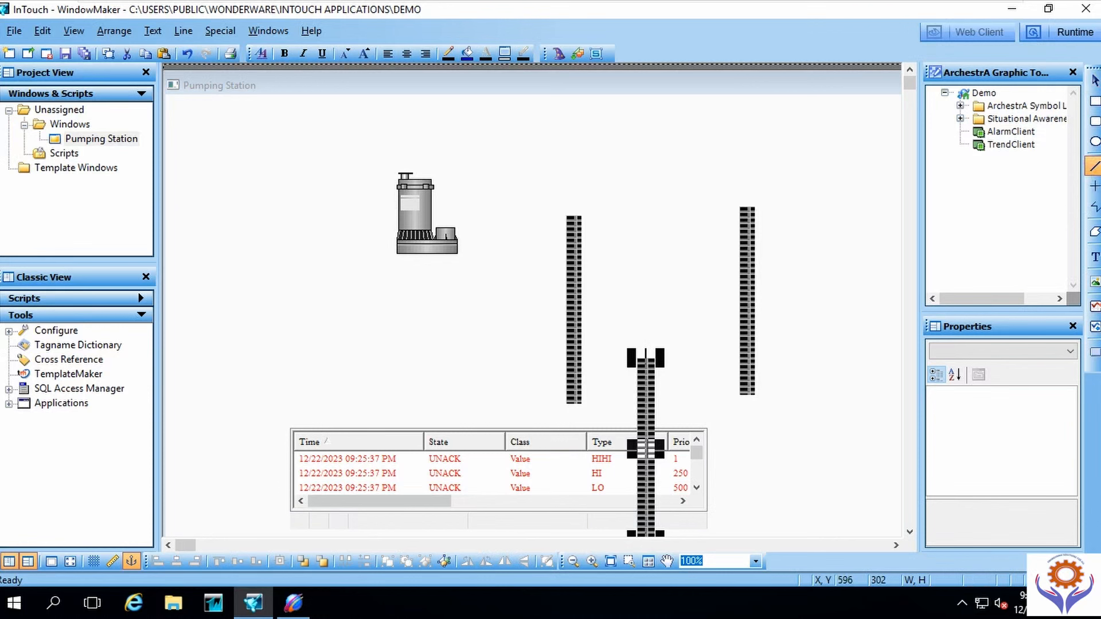
mouse_move(580, 399)
mouse_down()
mouse_move(803, 376)
mouse_move(739, 410)
mouse_move(742, 398)
mouse_up()
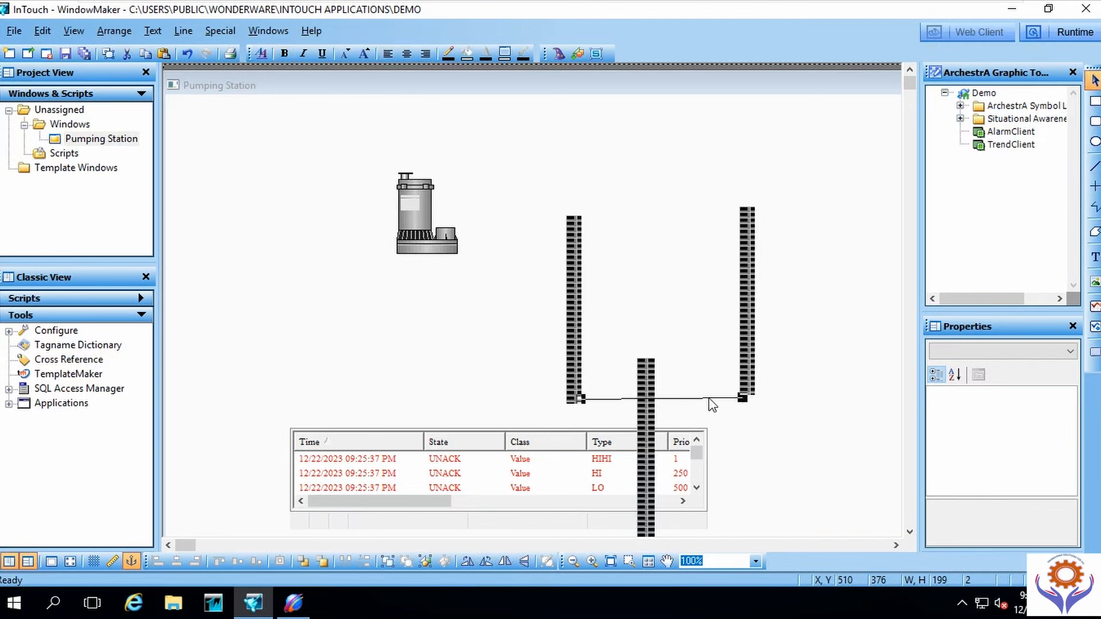
key(Delete)
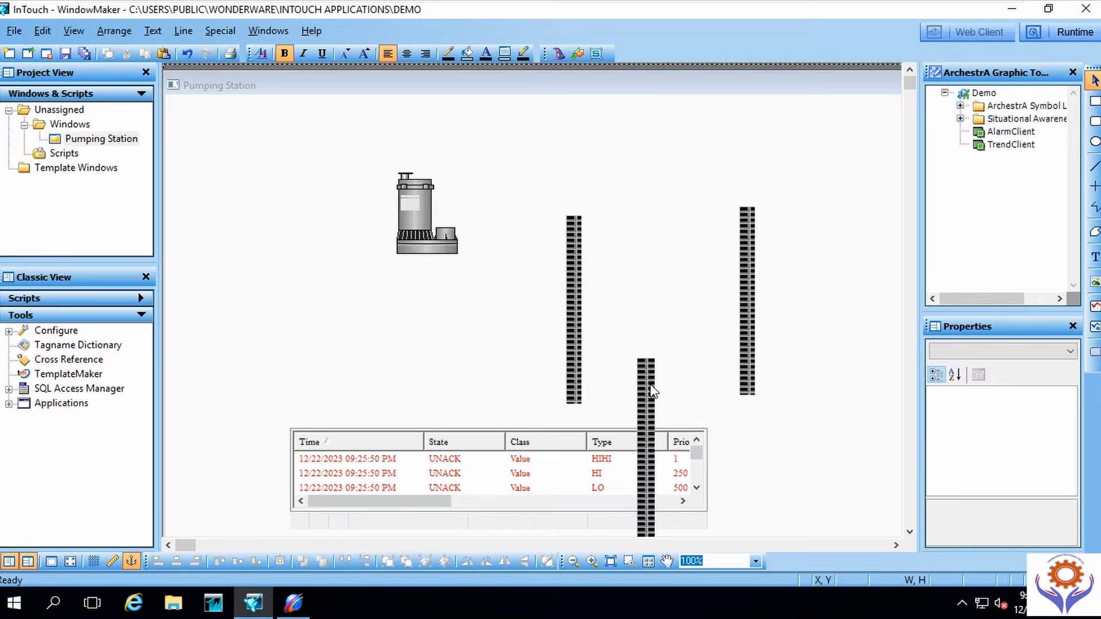
Step: Move the middle strip up between the outer ones, narrow it to about 6, and narrow the strip nearest the pump to about 10
drag(651, 388, 649, 252)
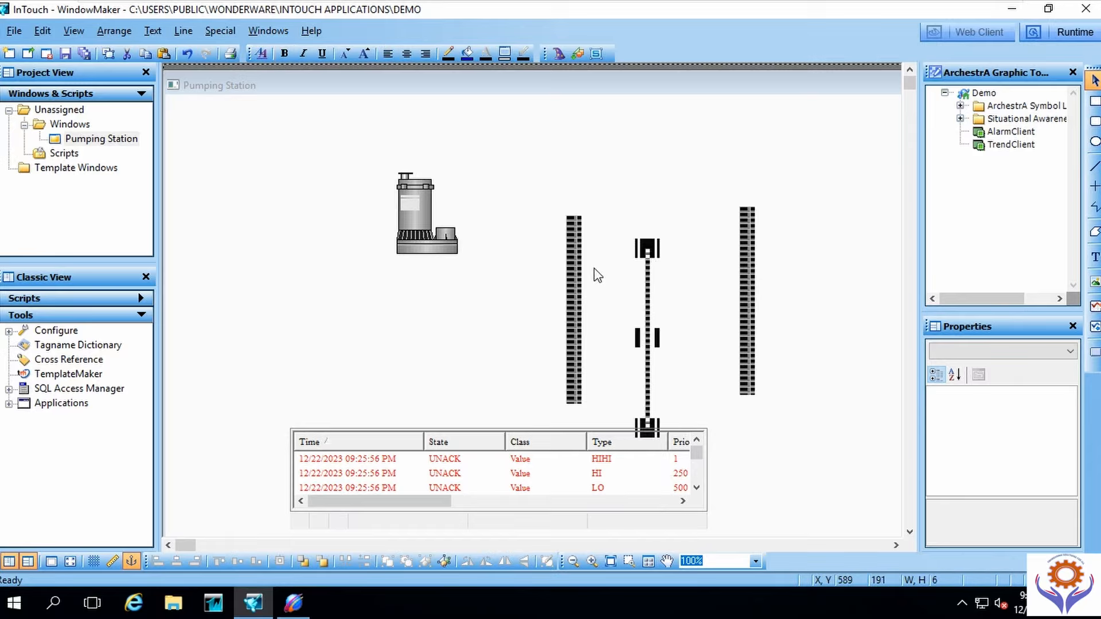
click(575, 269)
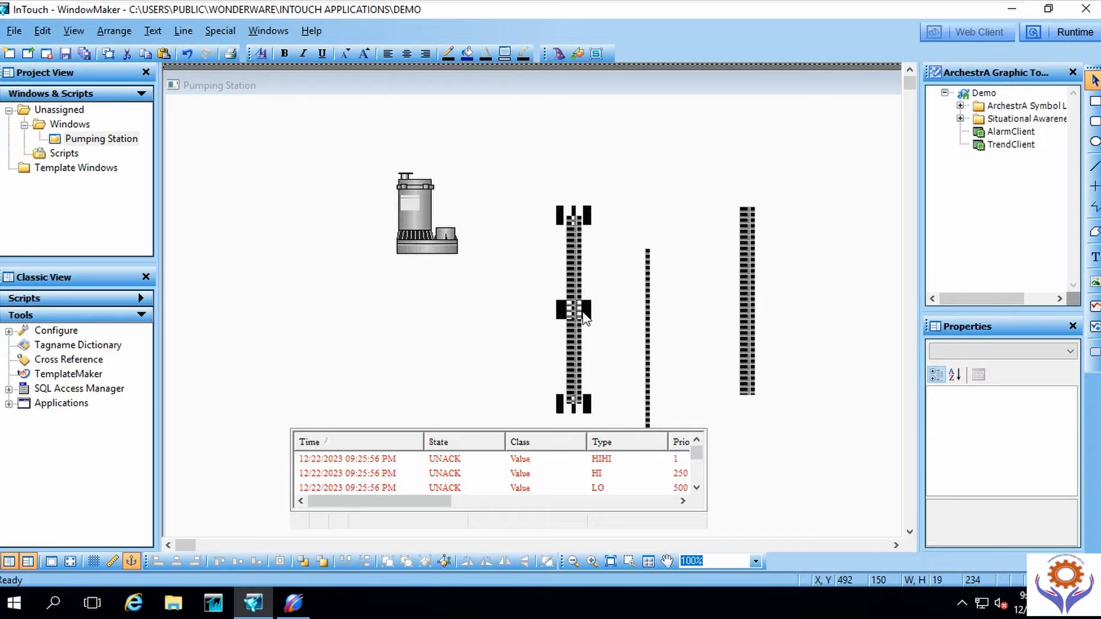
drag(582, 313, 573, 319)
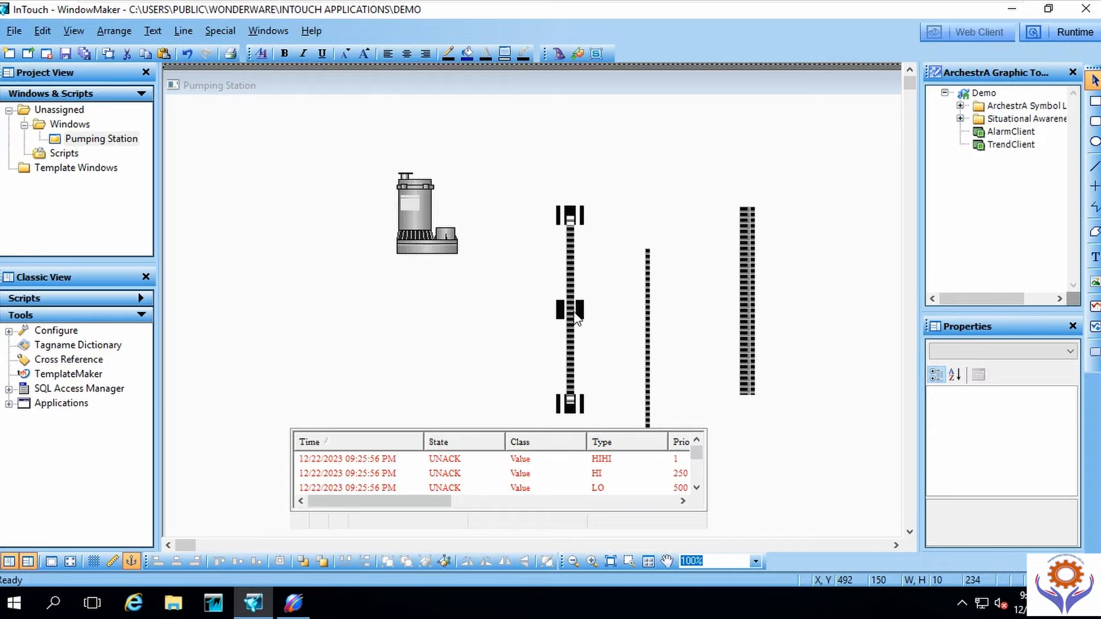
Step: Narrow the upright grating strip farthest from the pump to about 8
click(747, 306)
drag(753, 304, 746, 302)
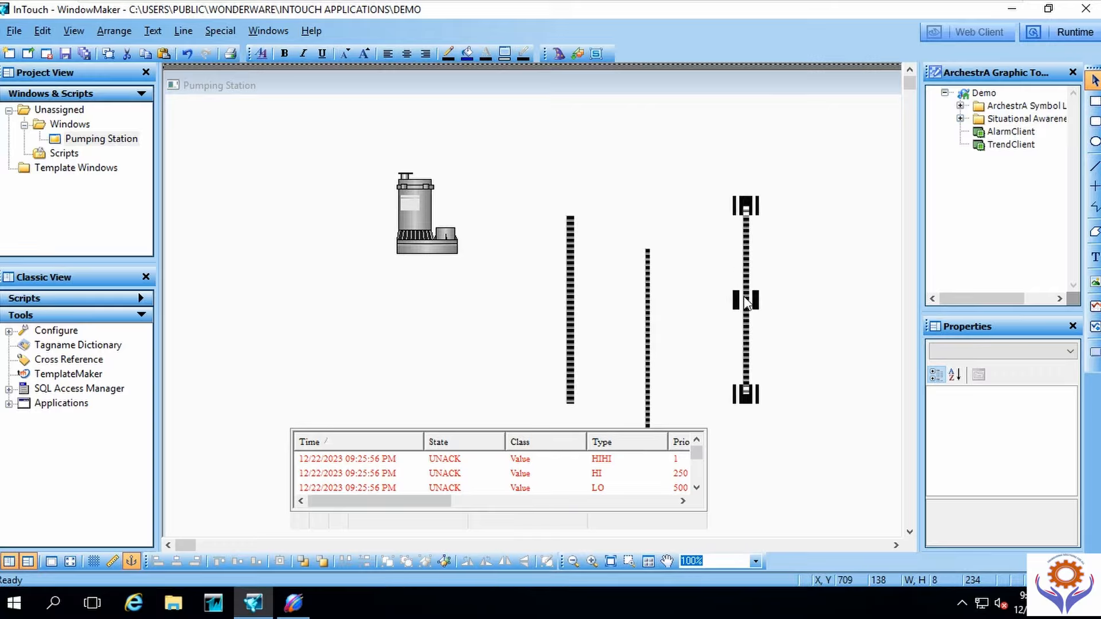
click(712, 310)
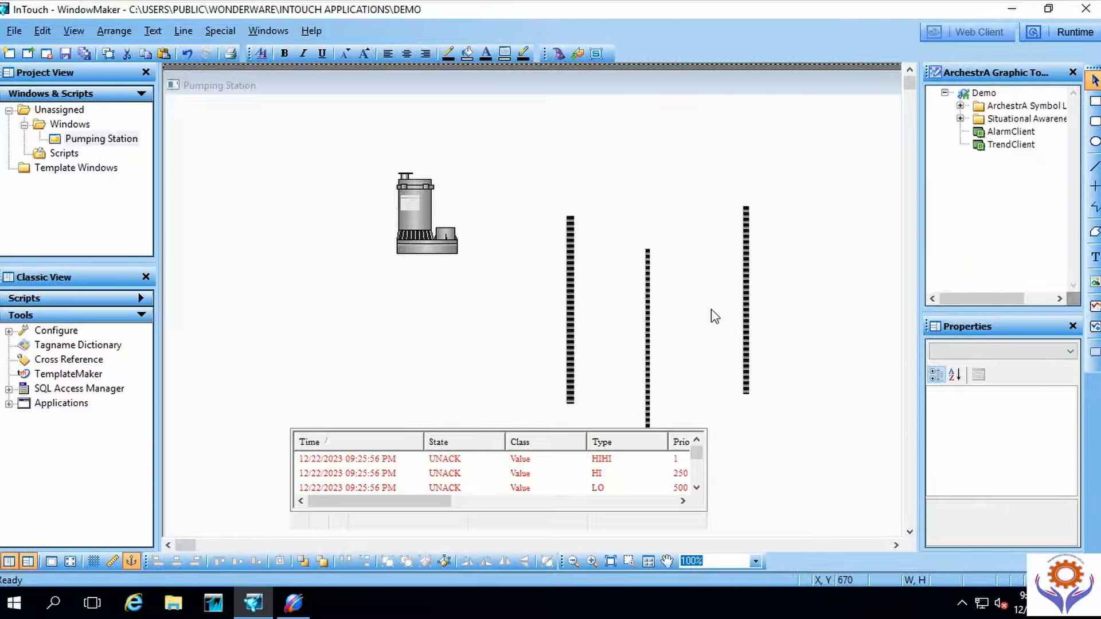
click(745, 299)
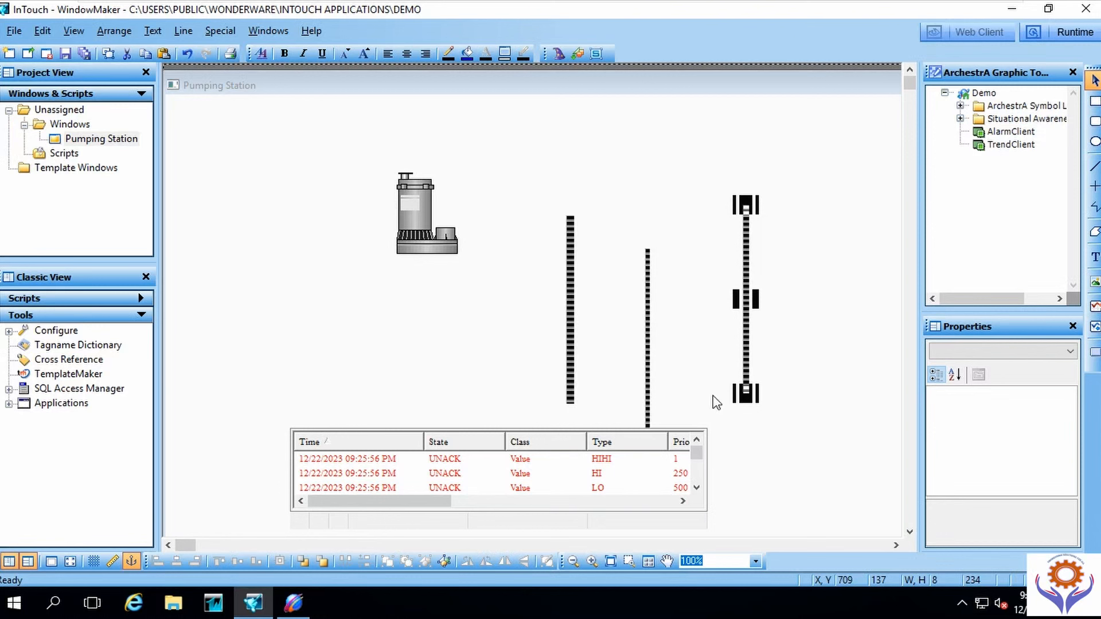
Step: Delete the thin middle grating strip between the two outer uprights
click(649, 357)
click(649, 357)
key(Delete)
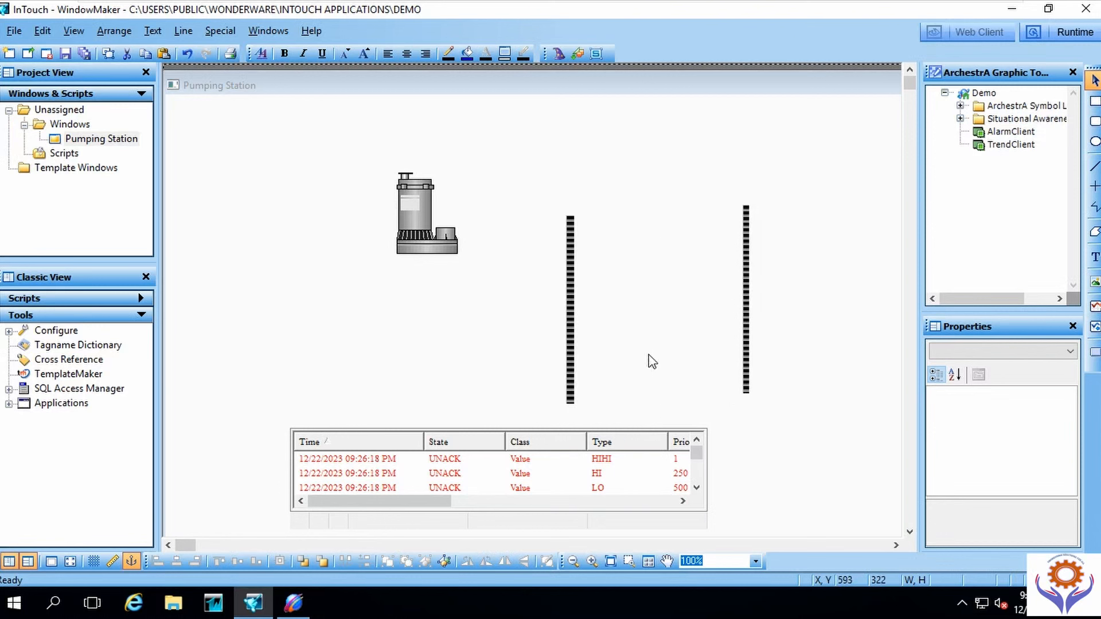
Step: Copy the upright strip nearest the pump and place the duplicate between the outer strips, at about X 579, Y 120
click(570, 356)
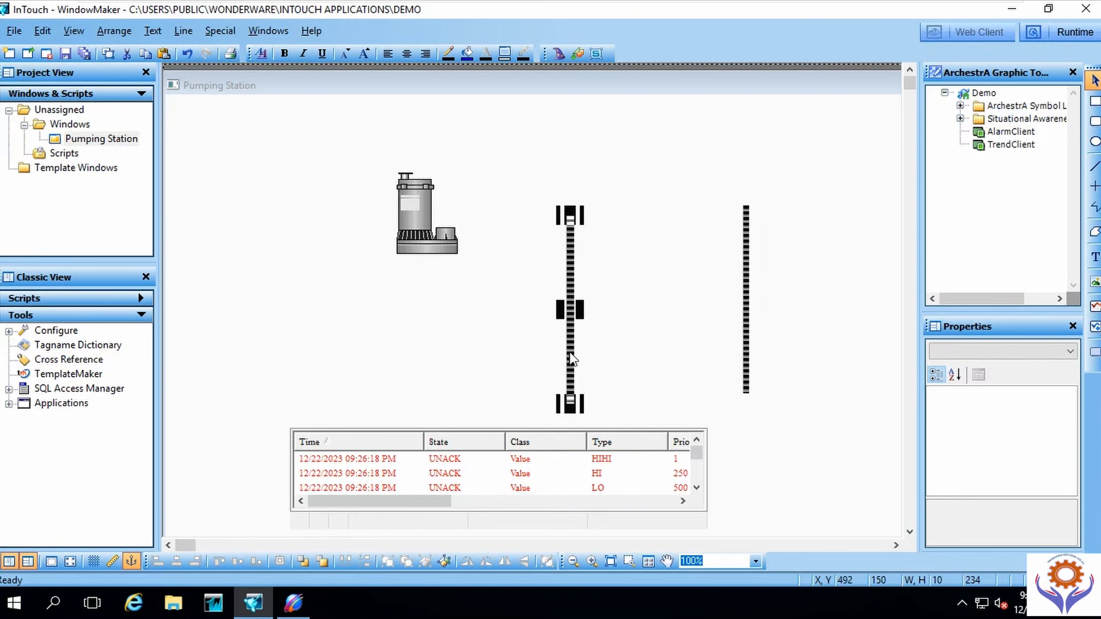
key(ctrl+c)
key(ctrl+v)
click(625, 313)
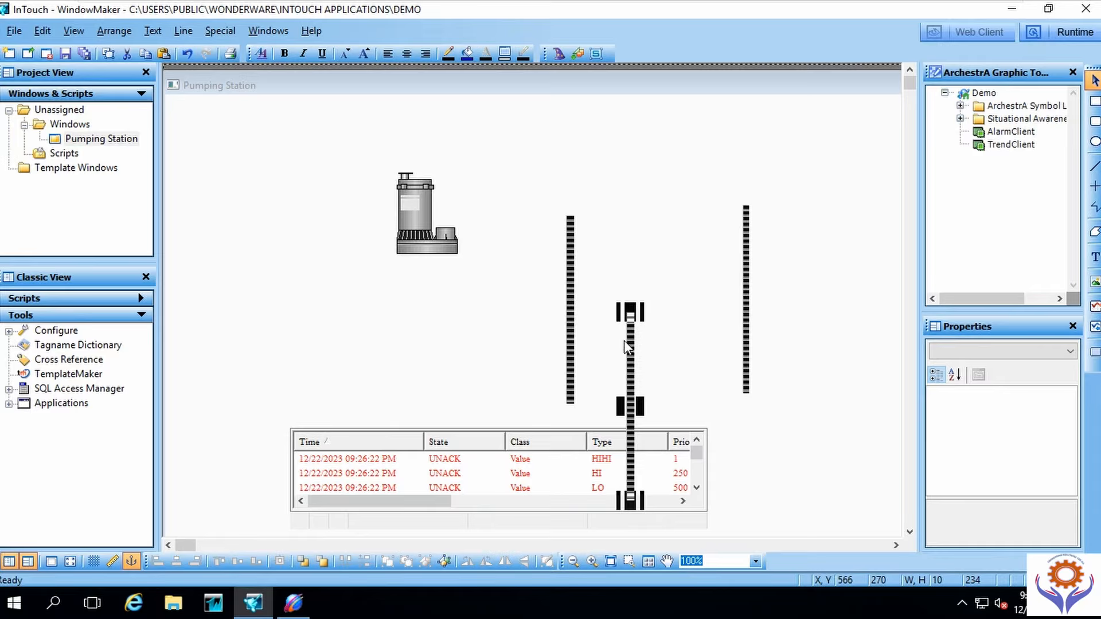
drag(633, 346, 642, 238)
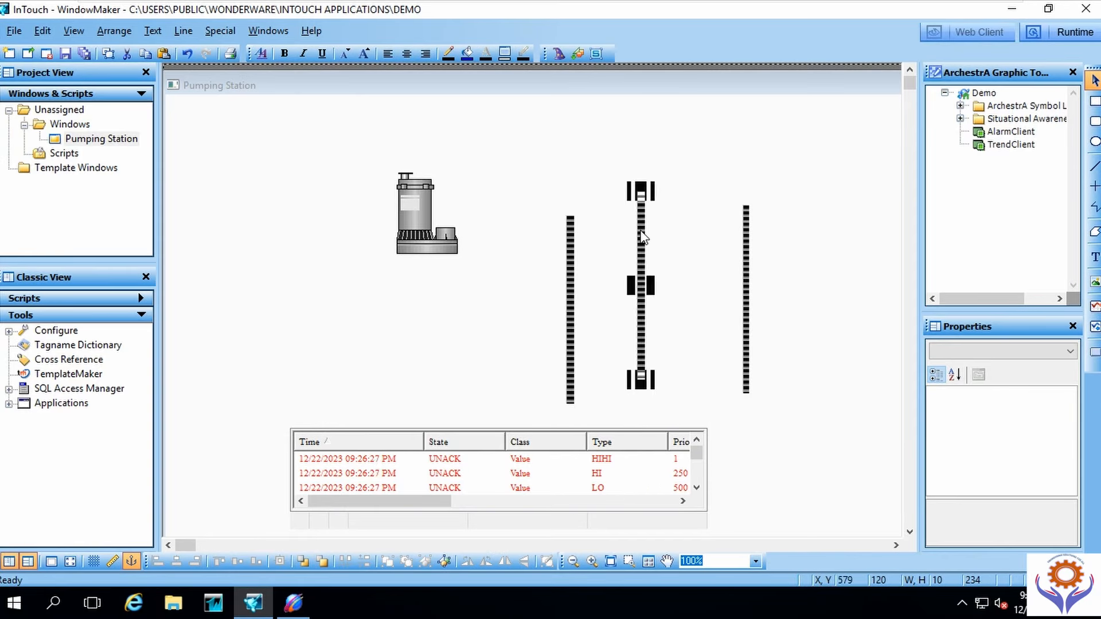
Step: Break the cell of the middle strip and rotate the strip to horizontal
right_click(644, 326)
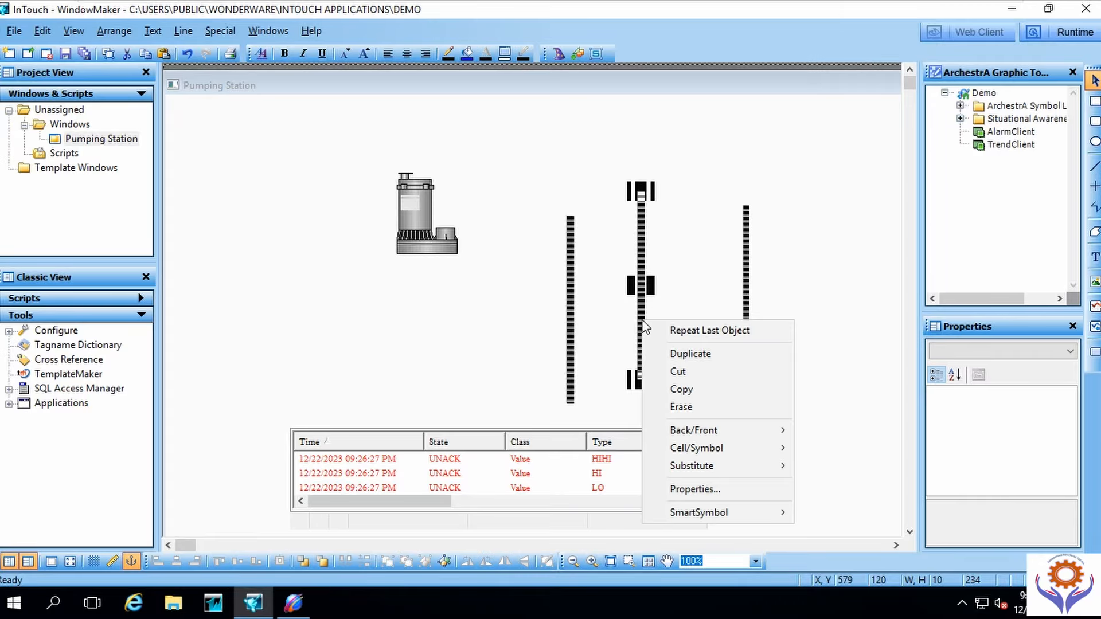
mouse_move(694, 456)
click(643, 285)
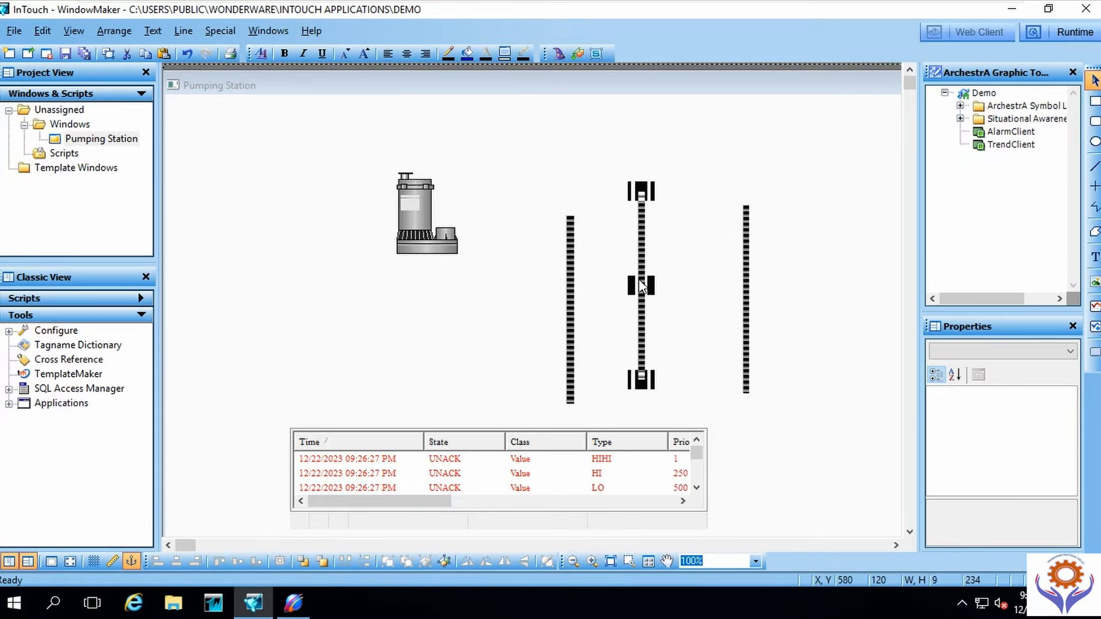
right_click(641, 285)
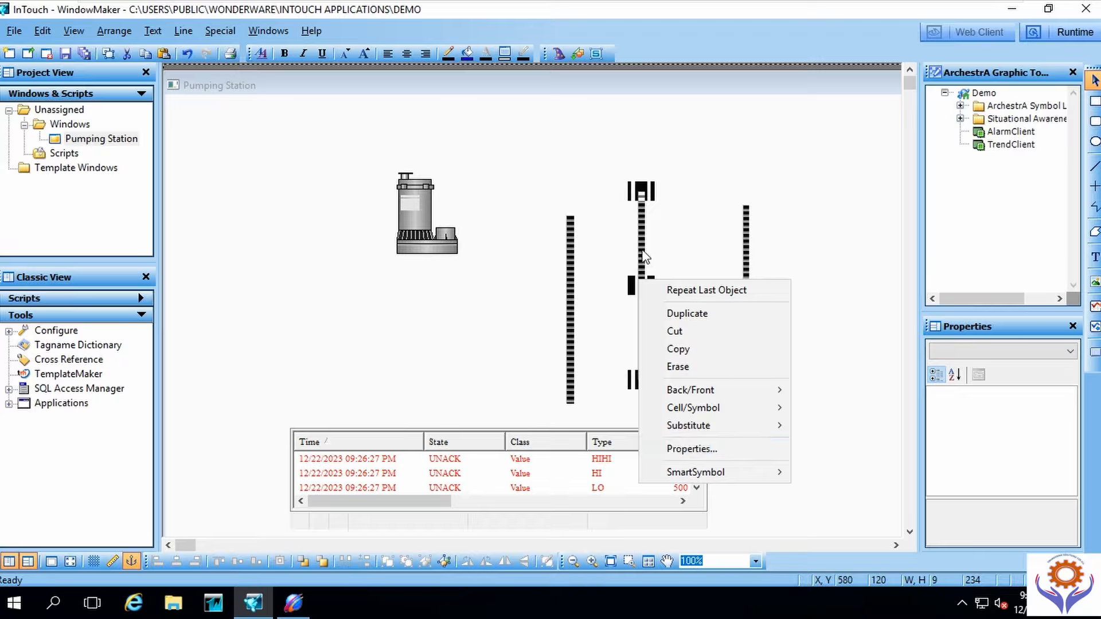
mouse_move(681, 397)
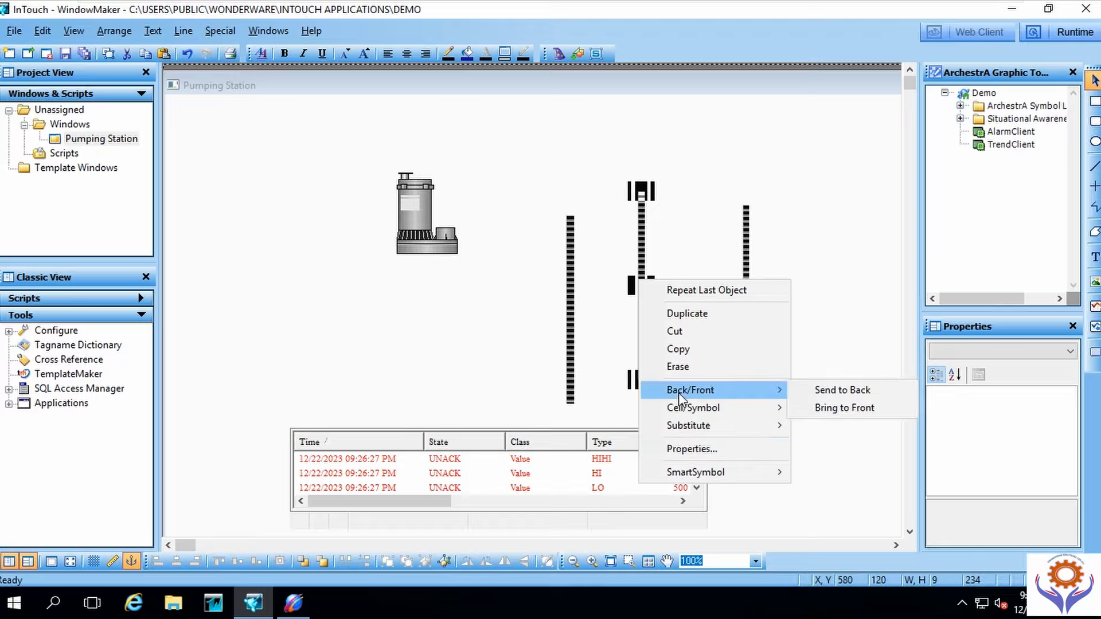
click(448, 560)
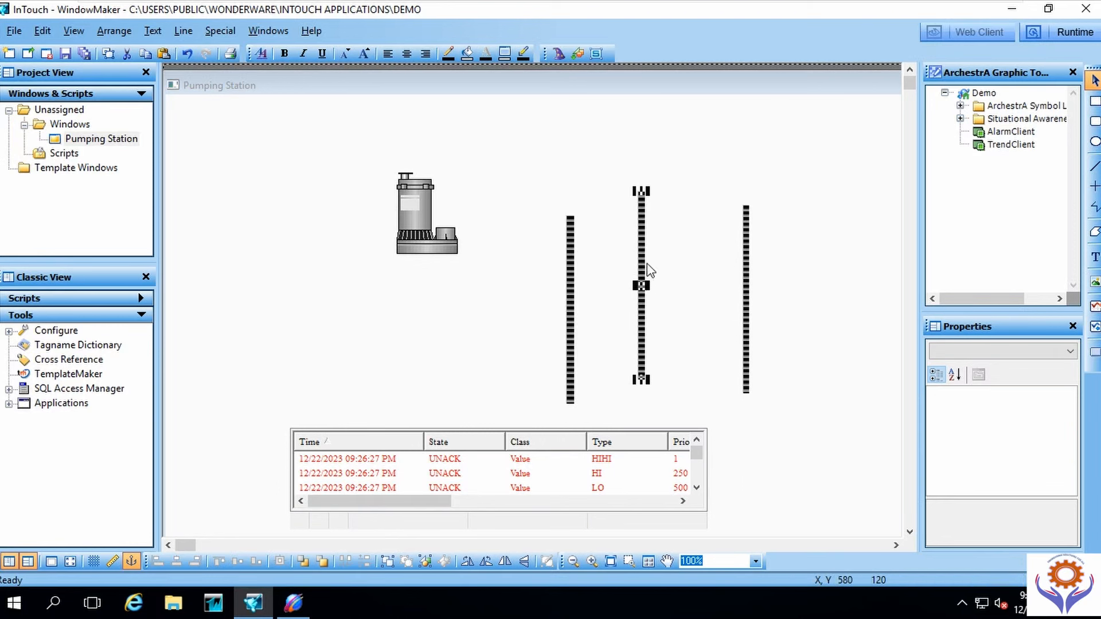
click(696, 251)
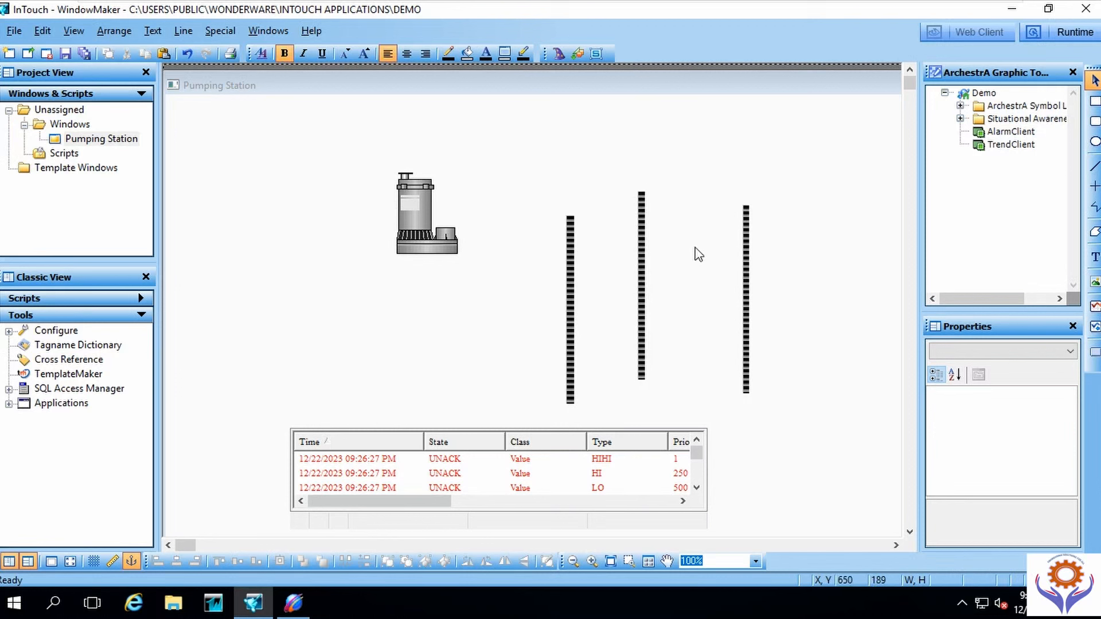
click(643, 277)
click(487, 561)
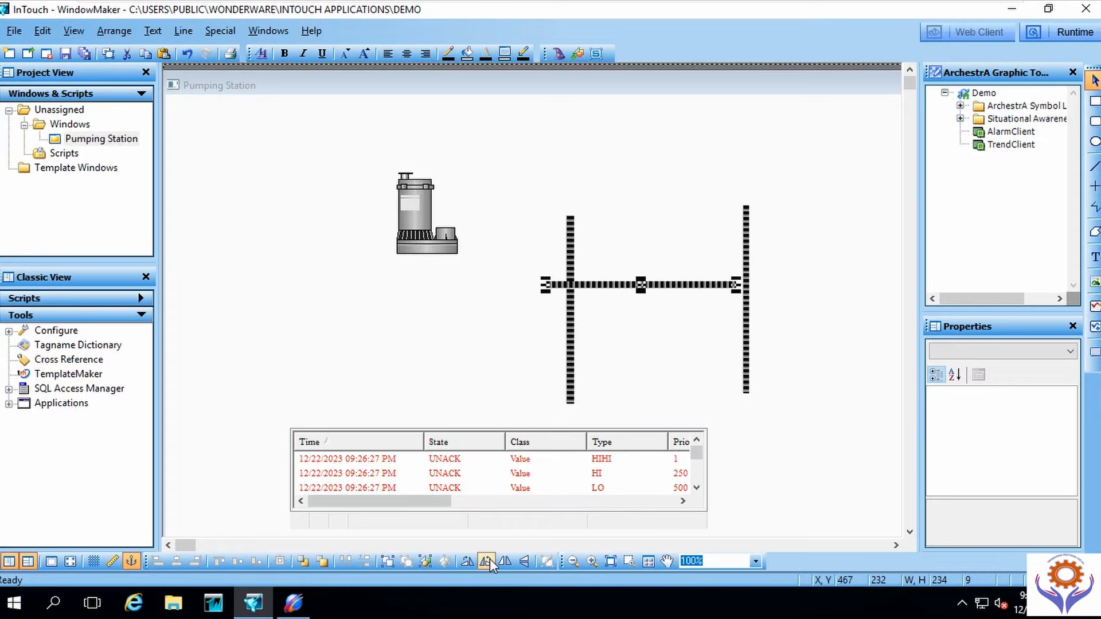
Step: Move the horizontal strip down to form the tank floor and shift the far upright to its end, about X 721, Y 155
drag(669, 289, 693, 409)
drag(748, 347, 757, 361)
click(803, 329)
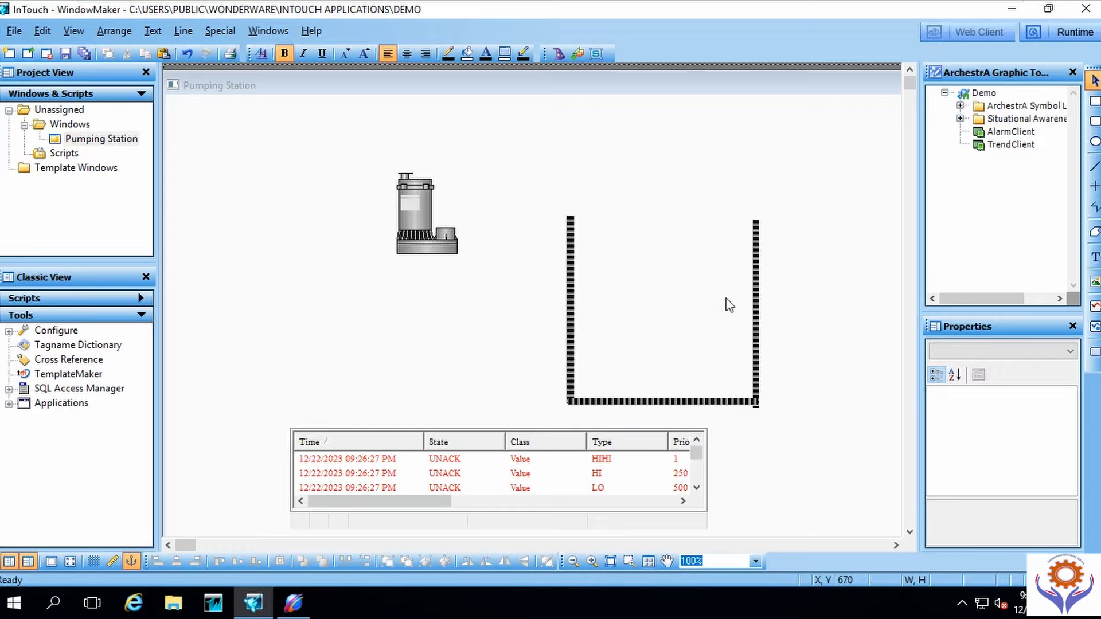
Step: Replace the far upright with a pasted copy of the wider strip, placed farther out at about X 856, Y 144
click(757, 286)
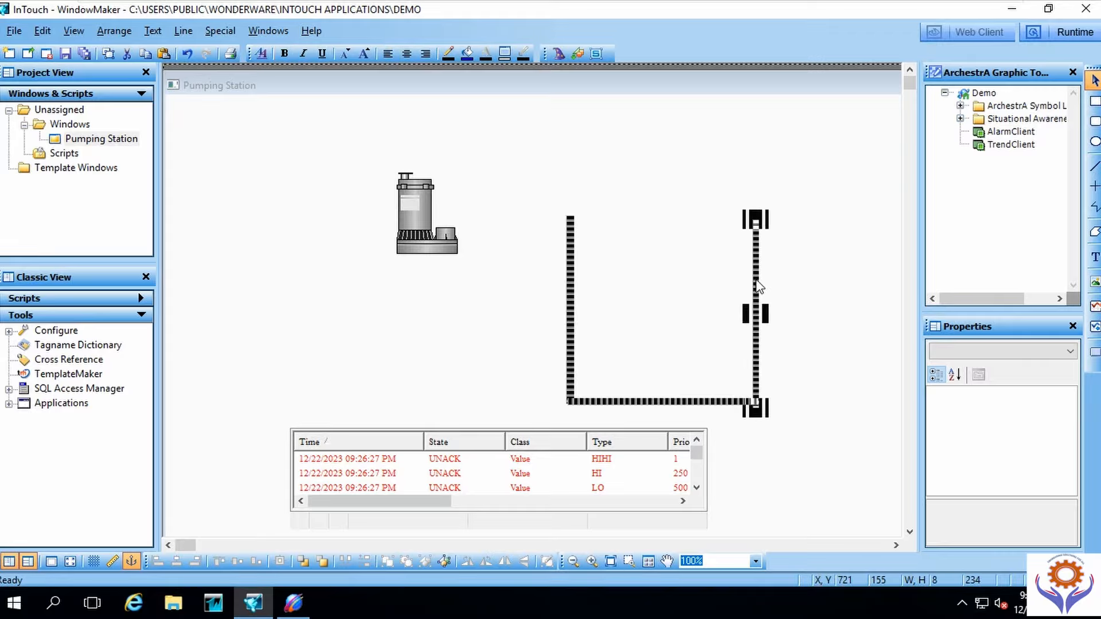
key(Delete)
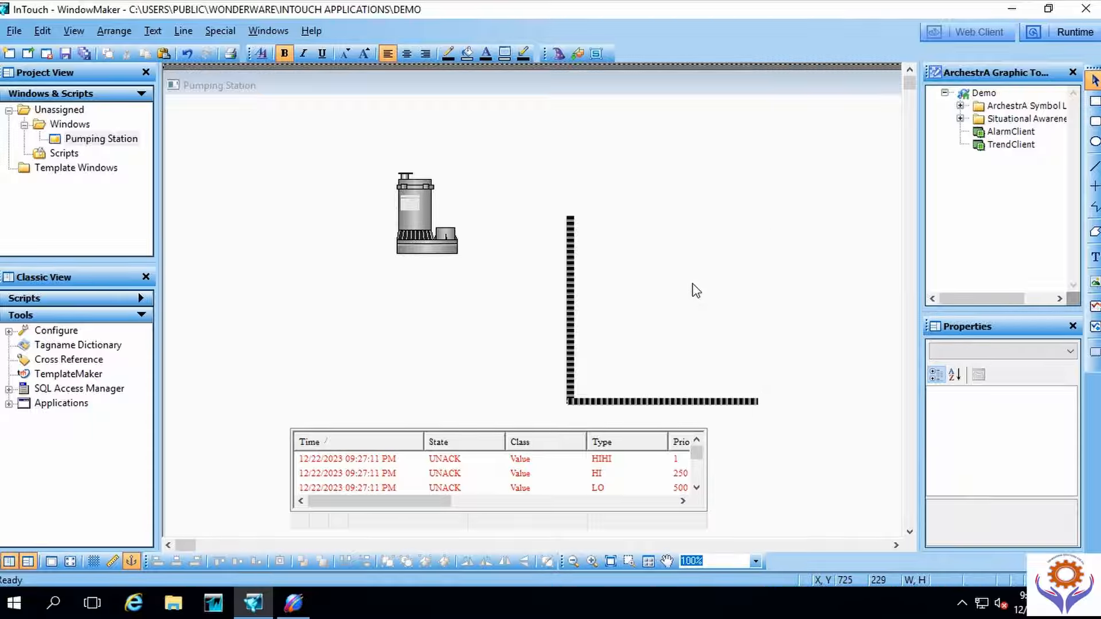
click(569, 285)
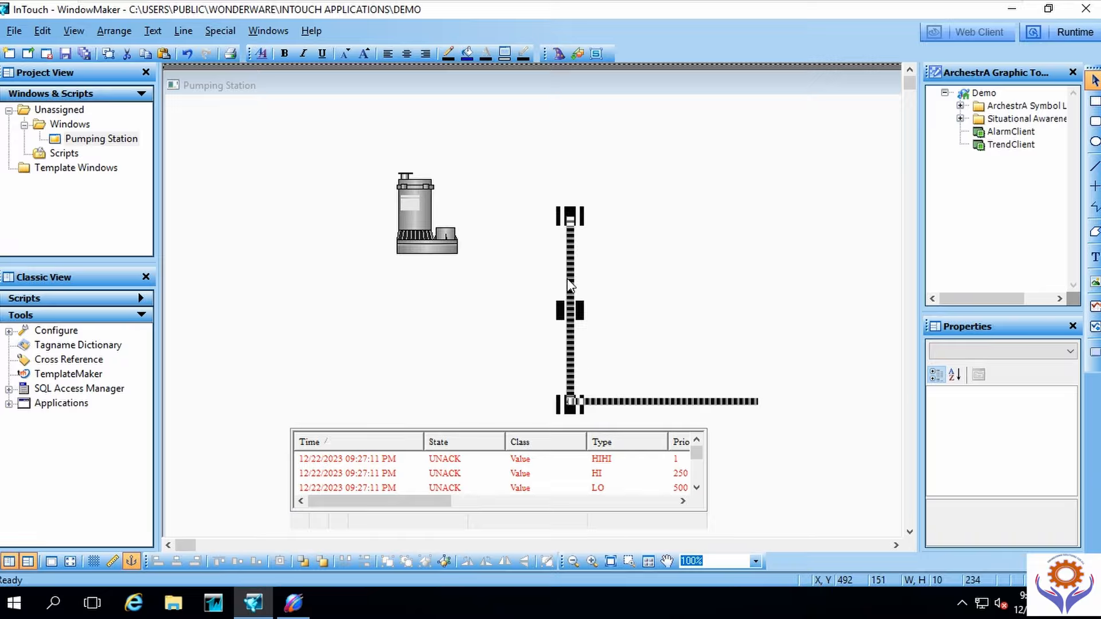
key(ctrl+v)
click(664, 272)
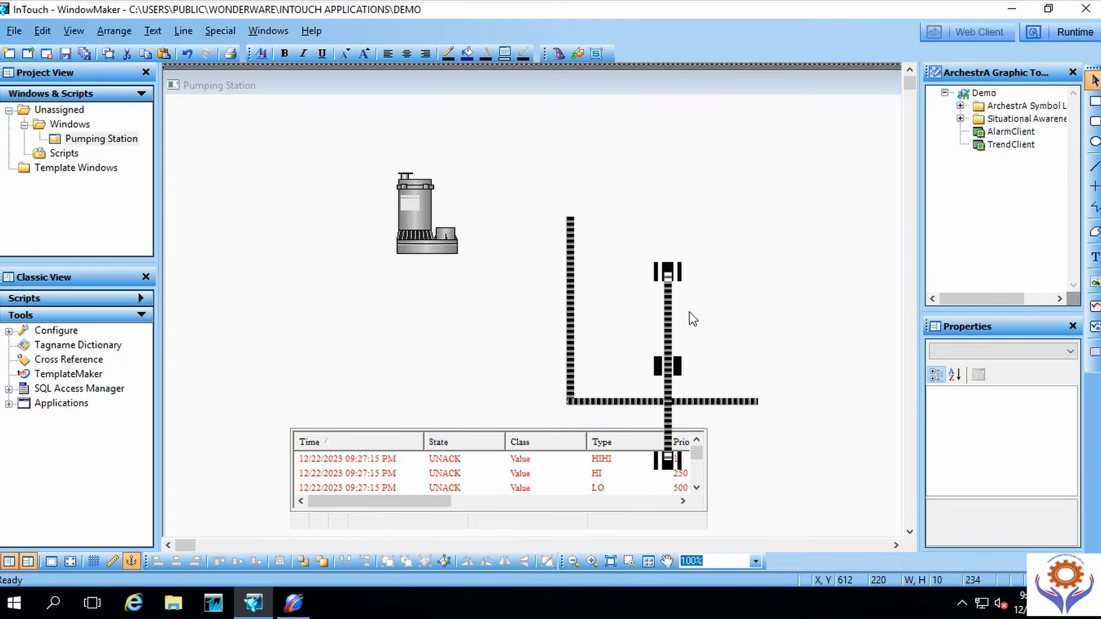
drag(670, 317, 869, 261)
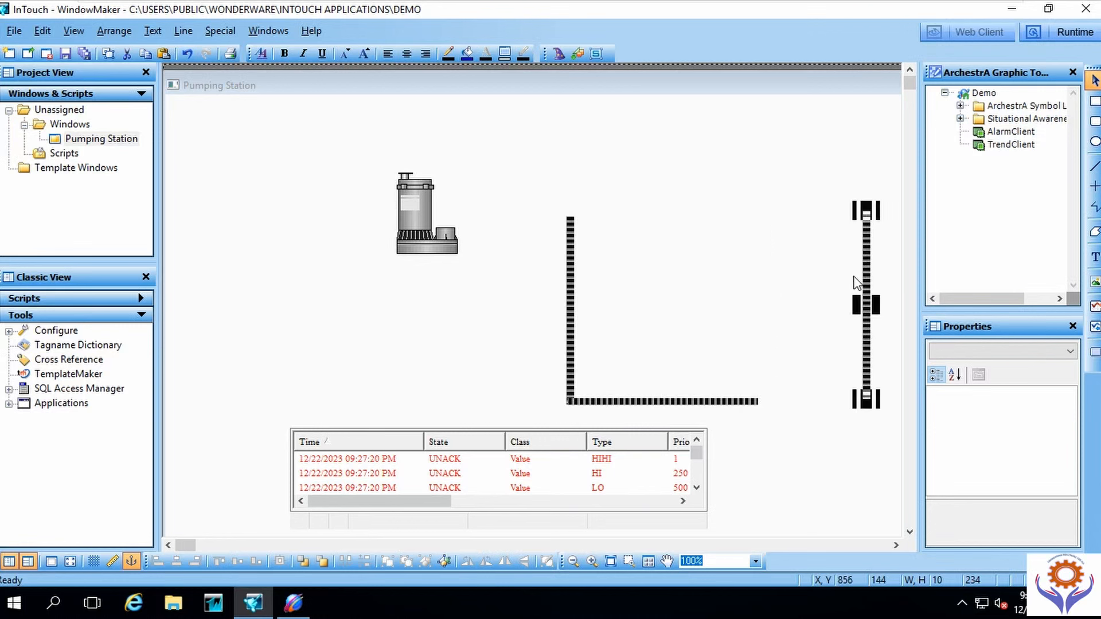
Step: Lengthen the tank's floor strip to about 373 wide so it reaches the far upright
click(740, 403)
drag(759, 404, 871, 404)
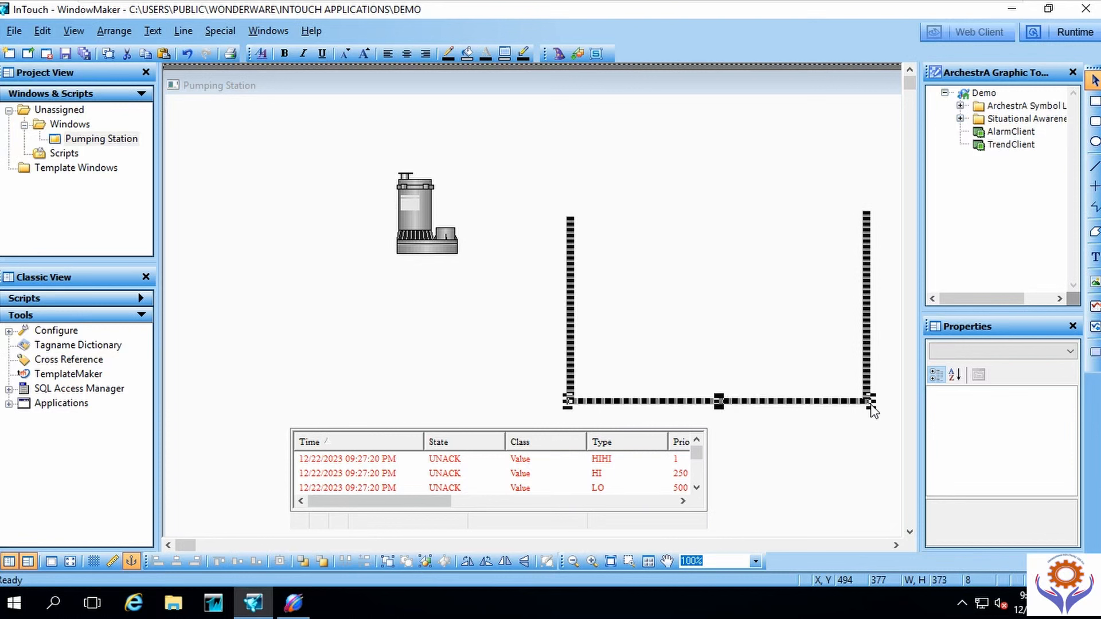
click(751, 323)
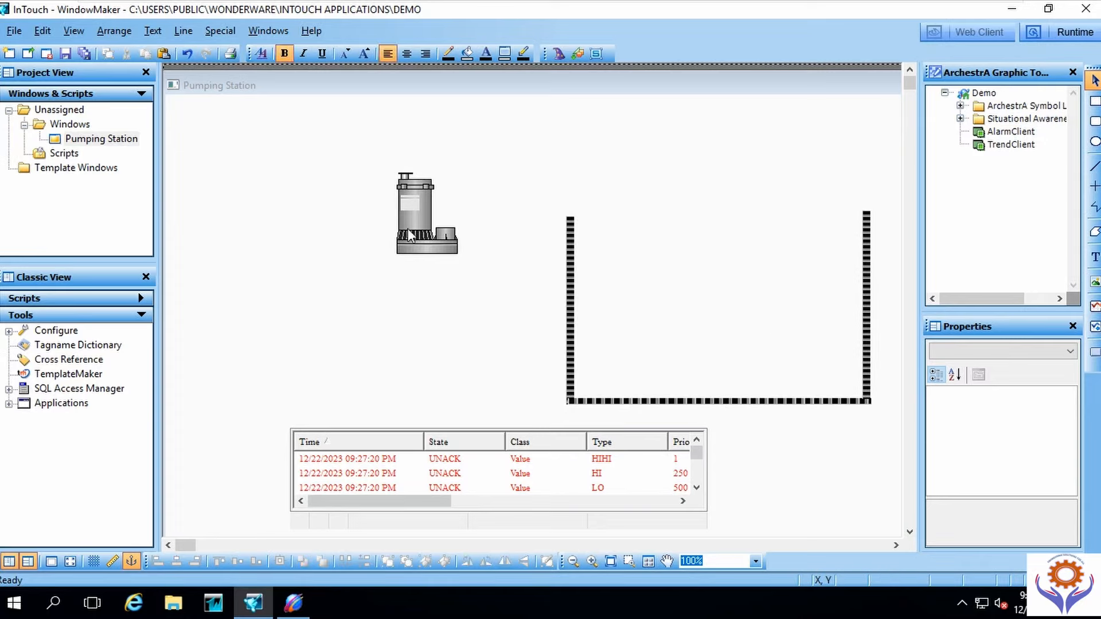
Step: Move the pump into the tank at about X 554, Y 221 and place a second pump beside it at about X 737, Y 211
drag(408, 218, 626, 318)
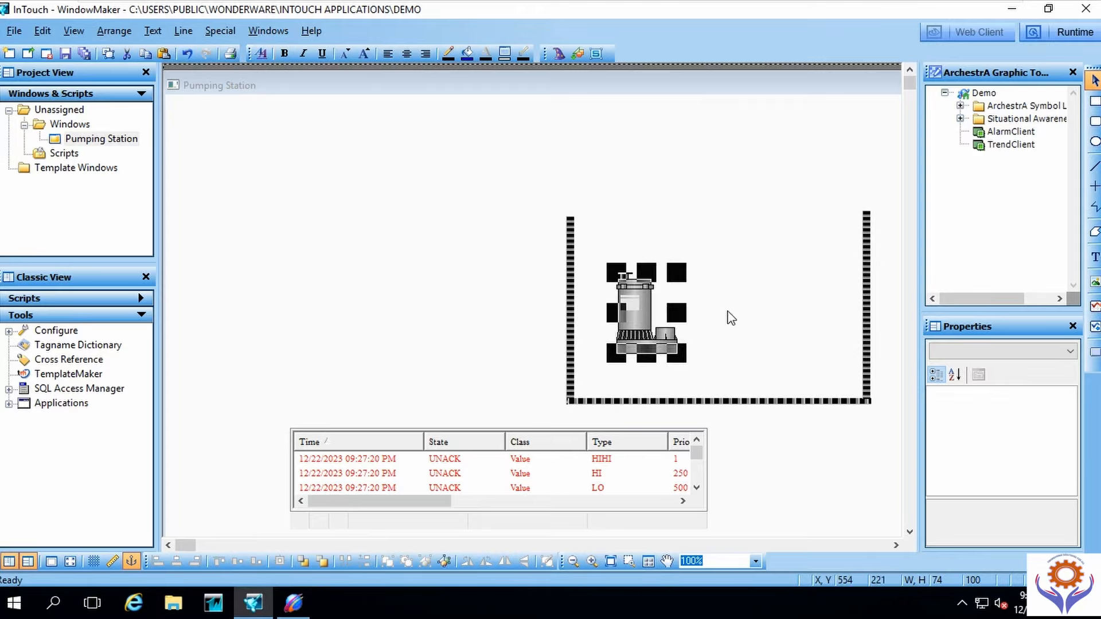
click(772, 280)
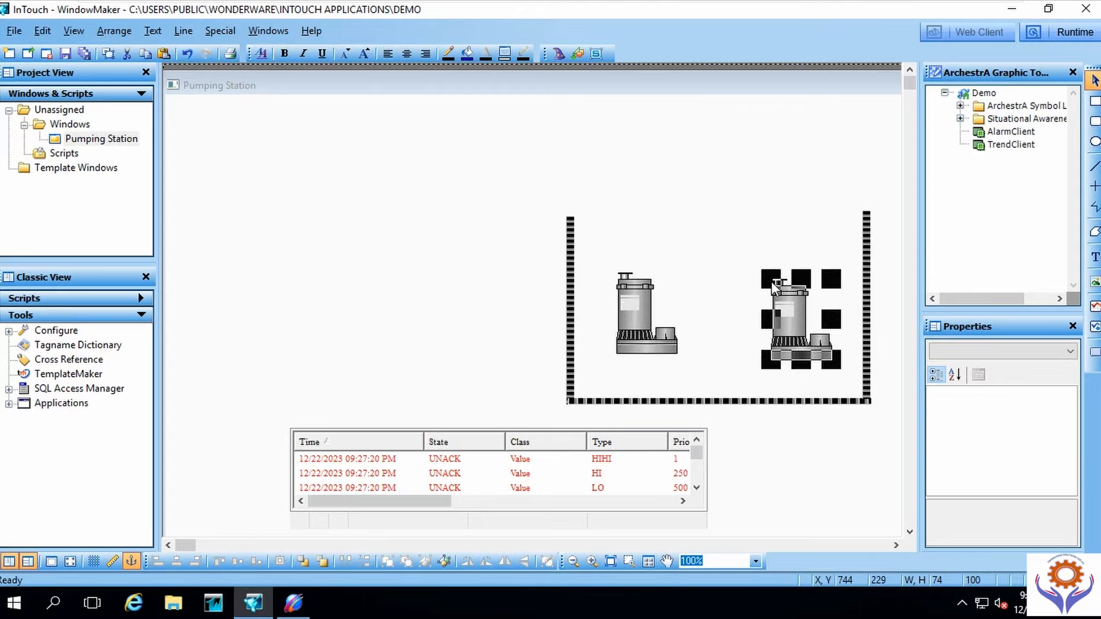
drag(796, 336, 791, 322)
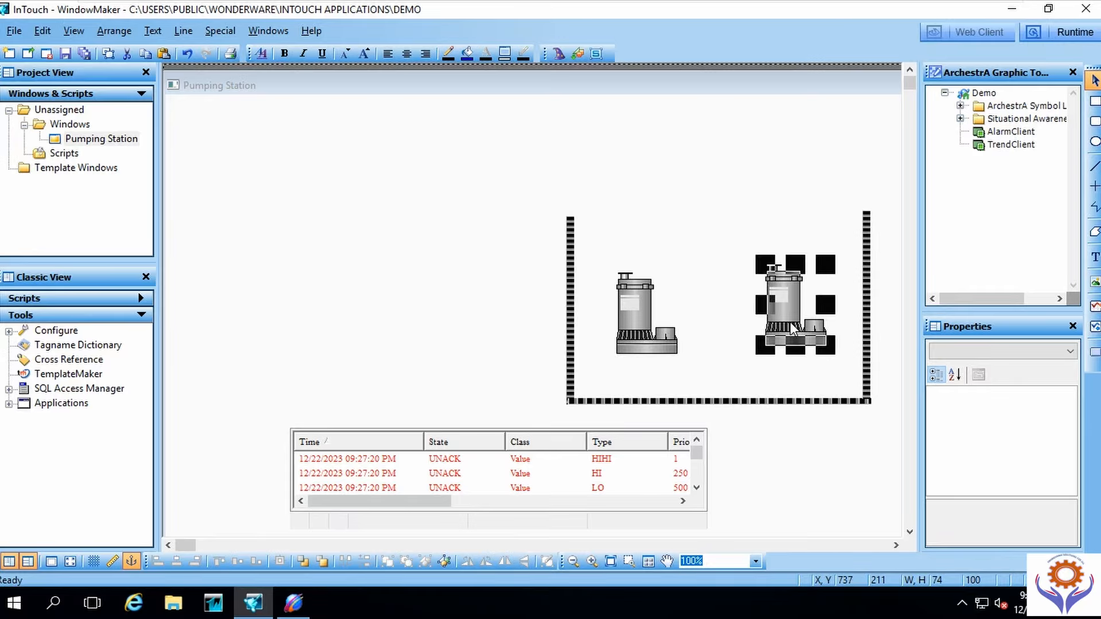
click(721, 295)
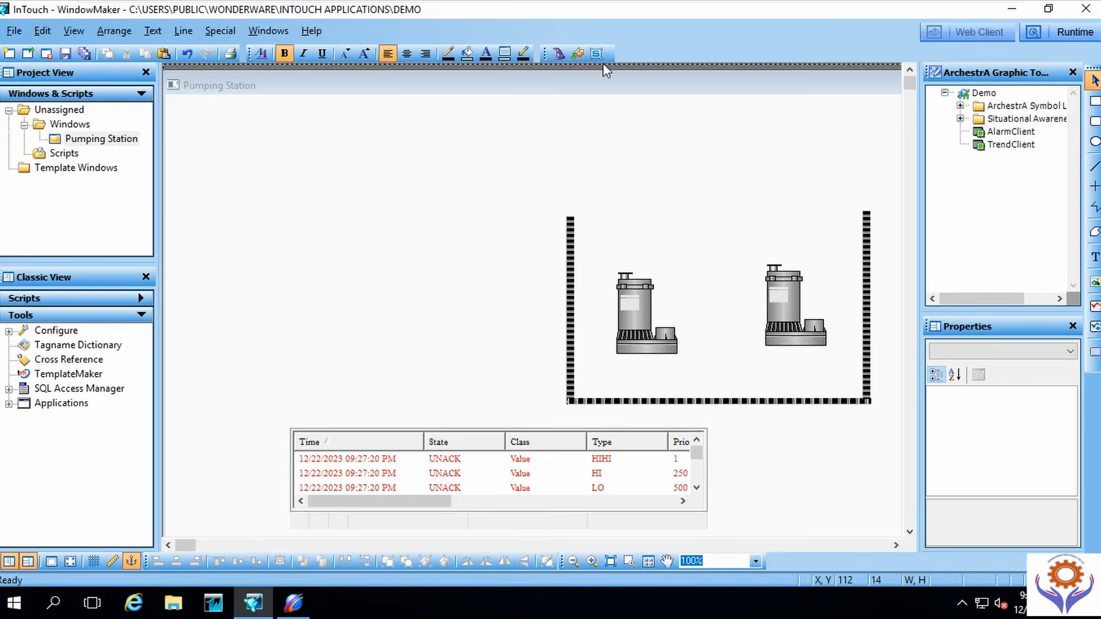
Step: Insert the short horizontal pipe from the Symbol Factory Pipes category and break its cell for resizing
click(562, 57)
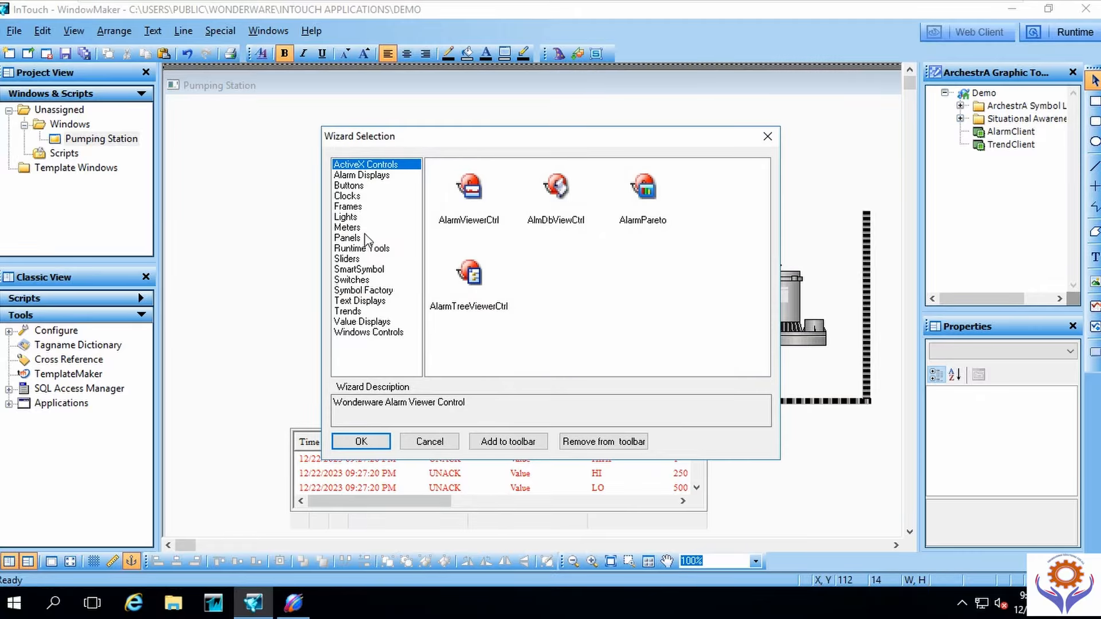
click(370, 292)
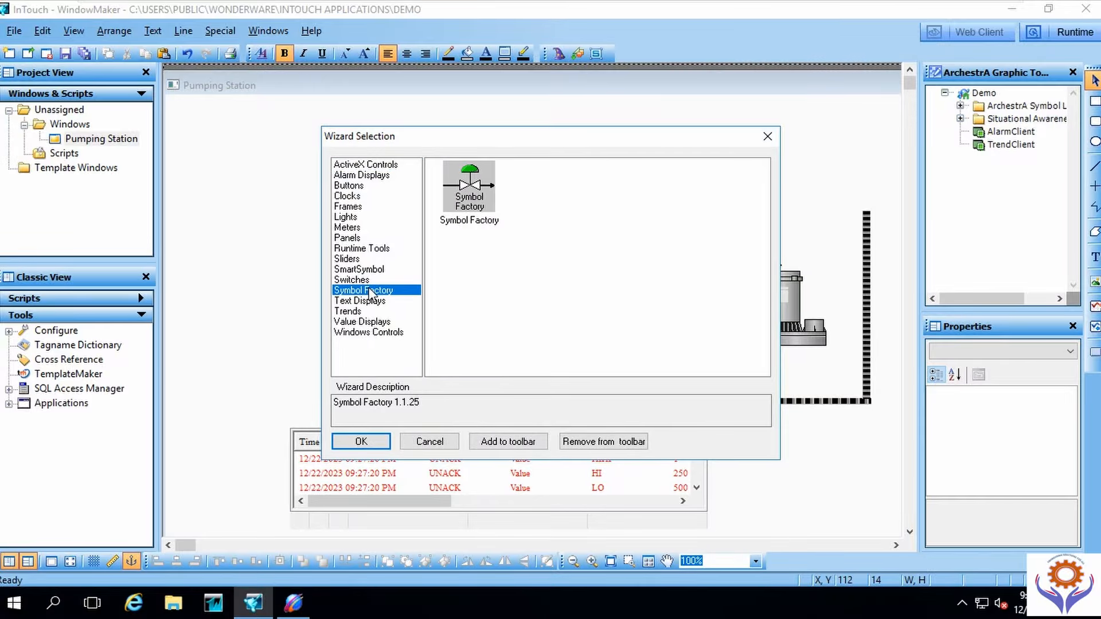
double_click(490, 189)
click(361, 222)
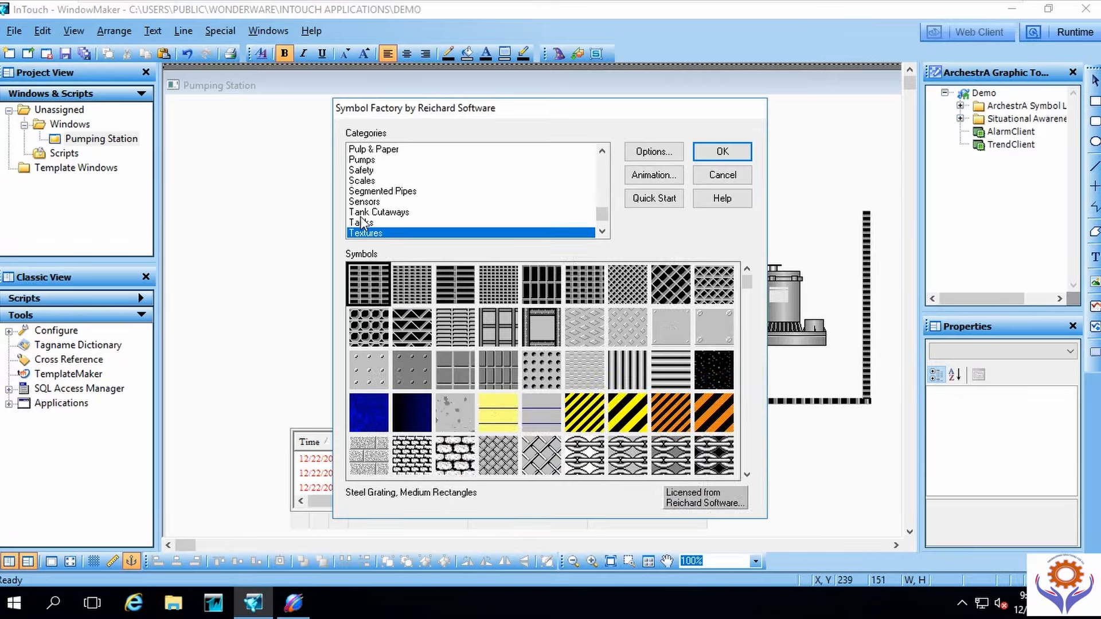
click(372, 212)
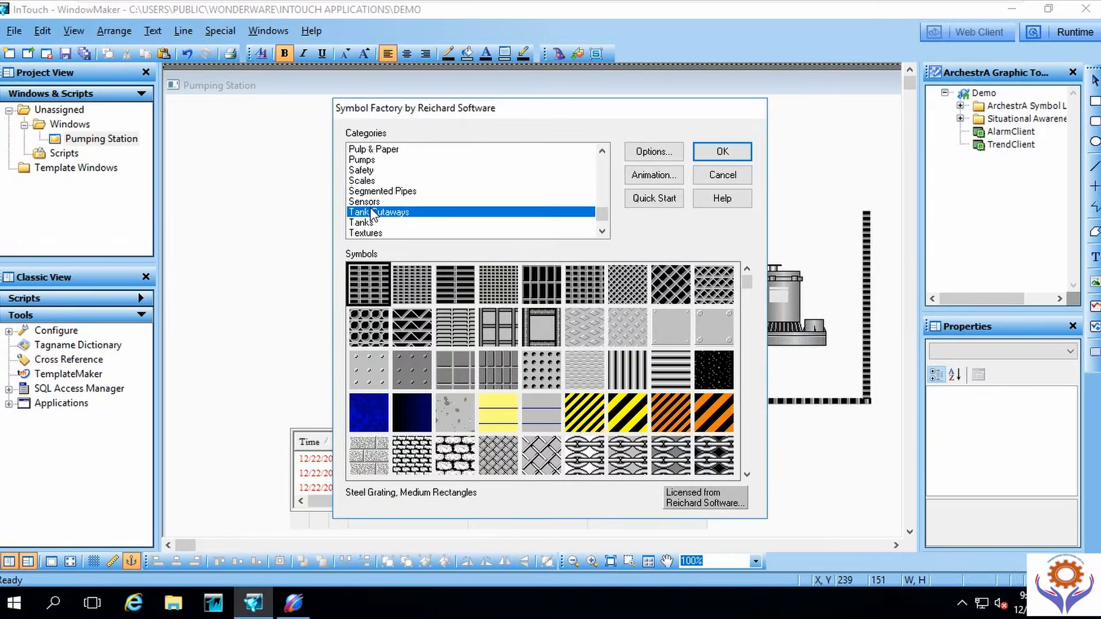
key(p)
key(p)
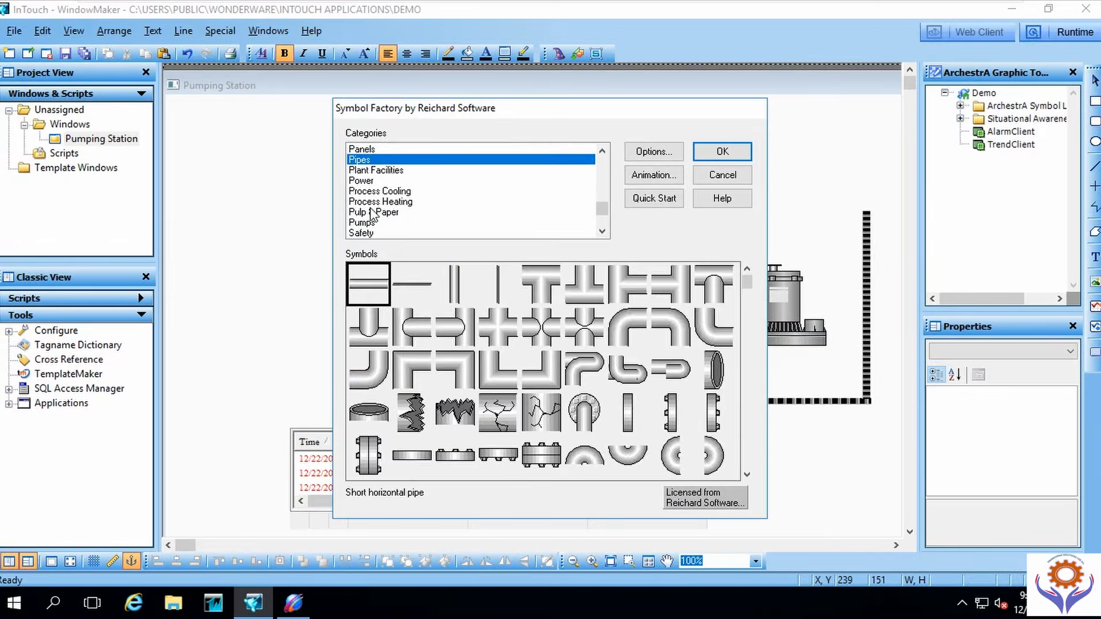
double_click(366, 292)
drag(446, 226, 550, 226)
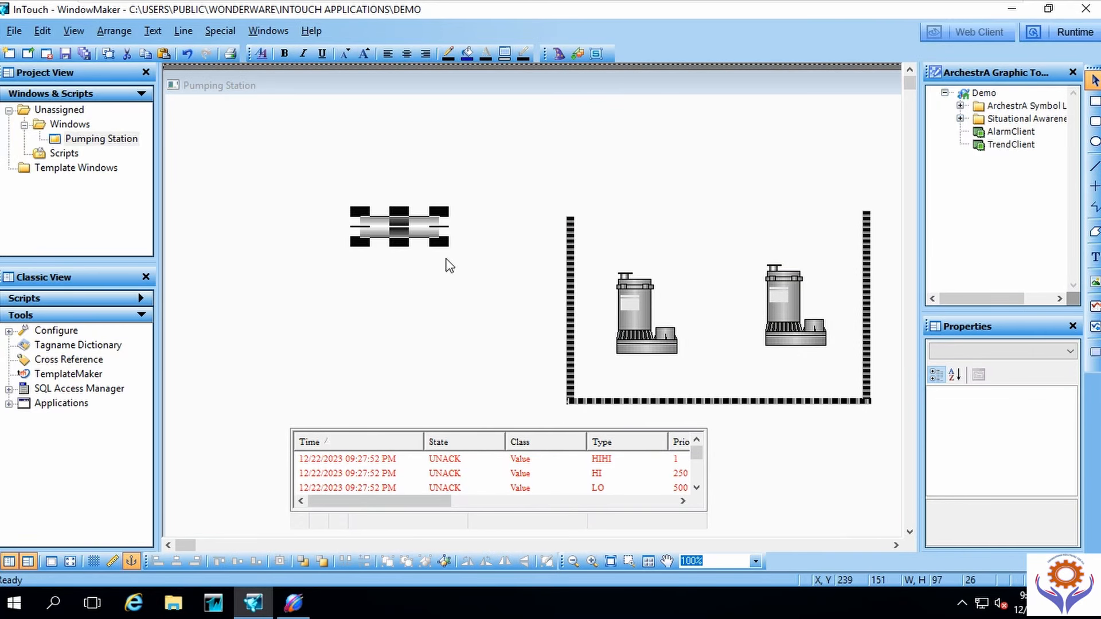
click(442, 563)
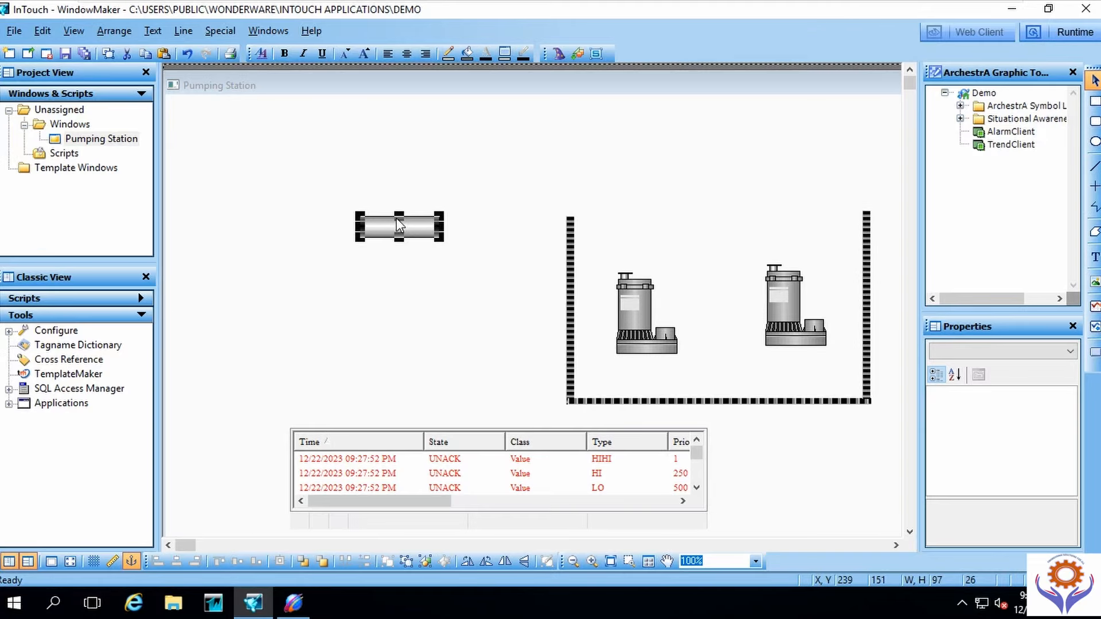
Step: Resize the pipe to about 429 by 9 and place it above the tank at about X 378, Y 113
drag(397, 217, 524, 241)
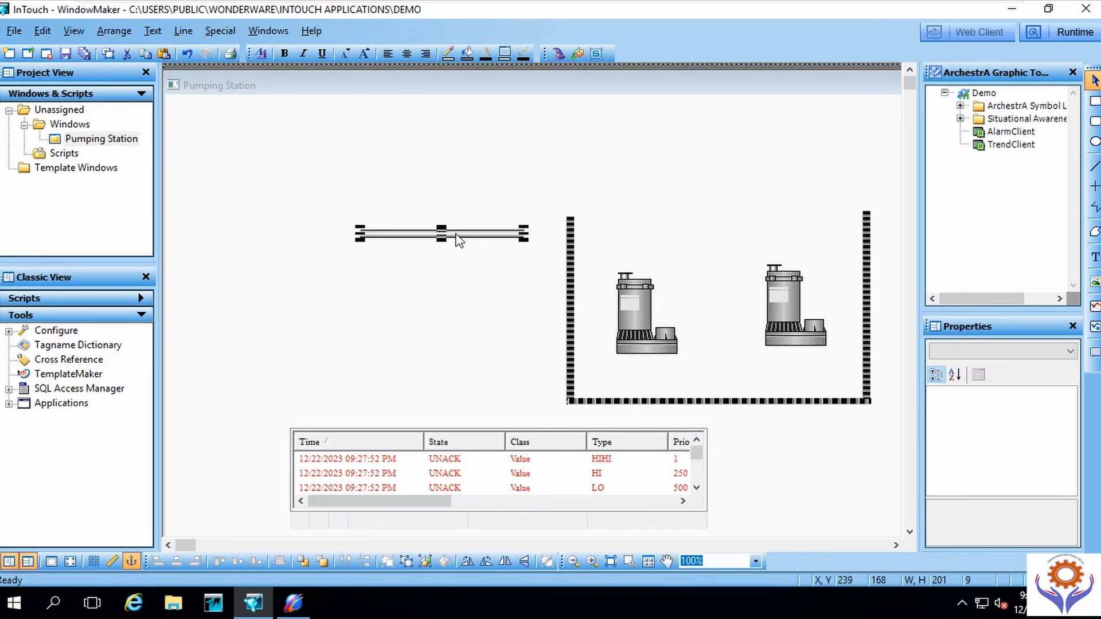
drag(453, 235, 568, 195)
drag(637, 190, 823, 187)
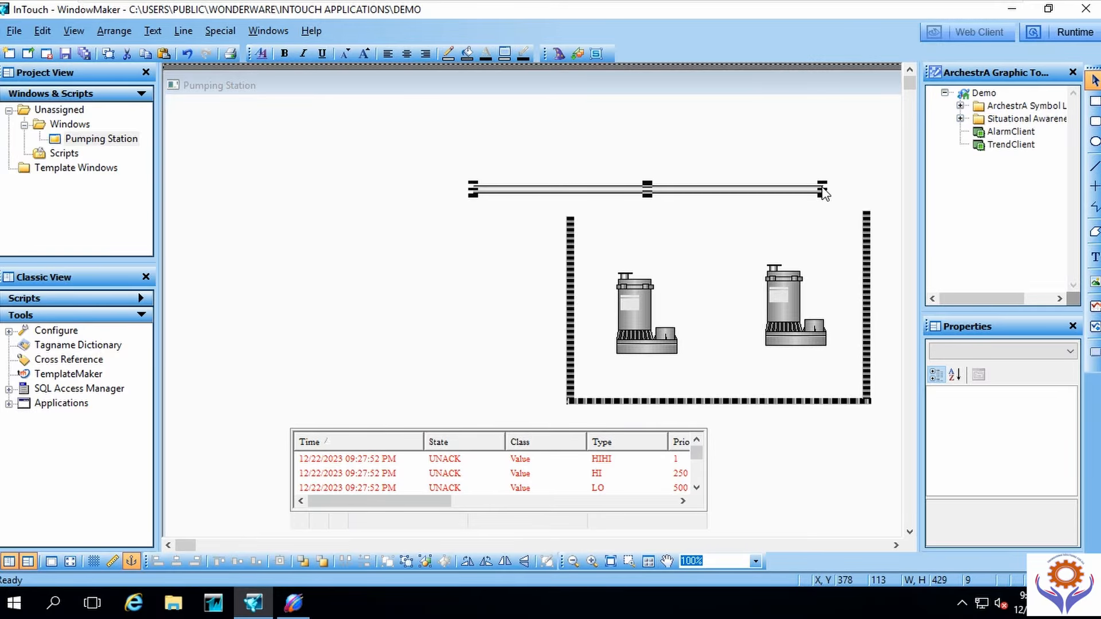
Step: Duplicate the horizontal pipe above the tank and rotate the copy 90 degrees to make it vertical
click(654, 236)
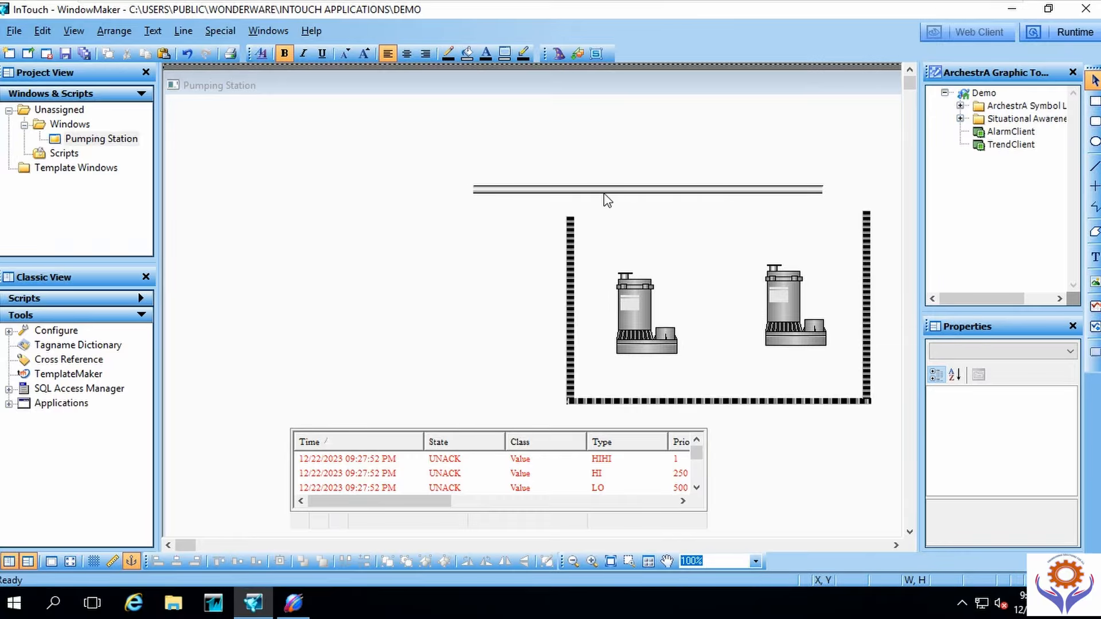
click(604, 193)
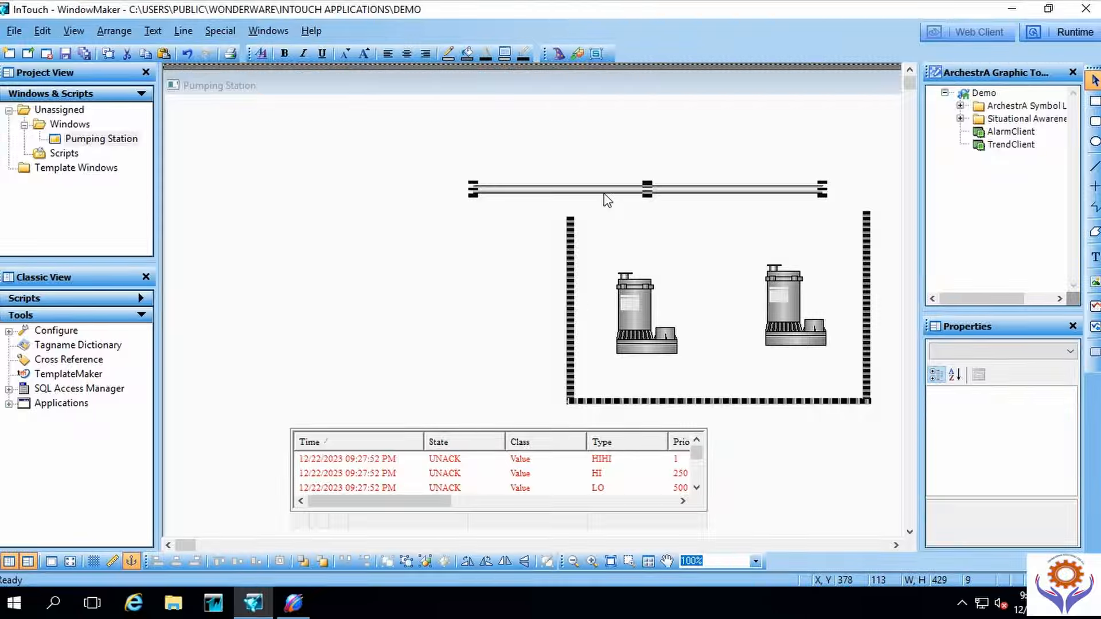
key(ctrl+c)
key(ctrl+v)
click(474, 225)
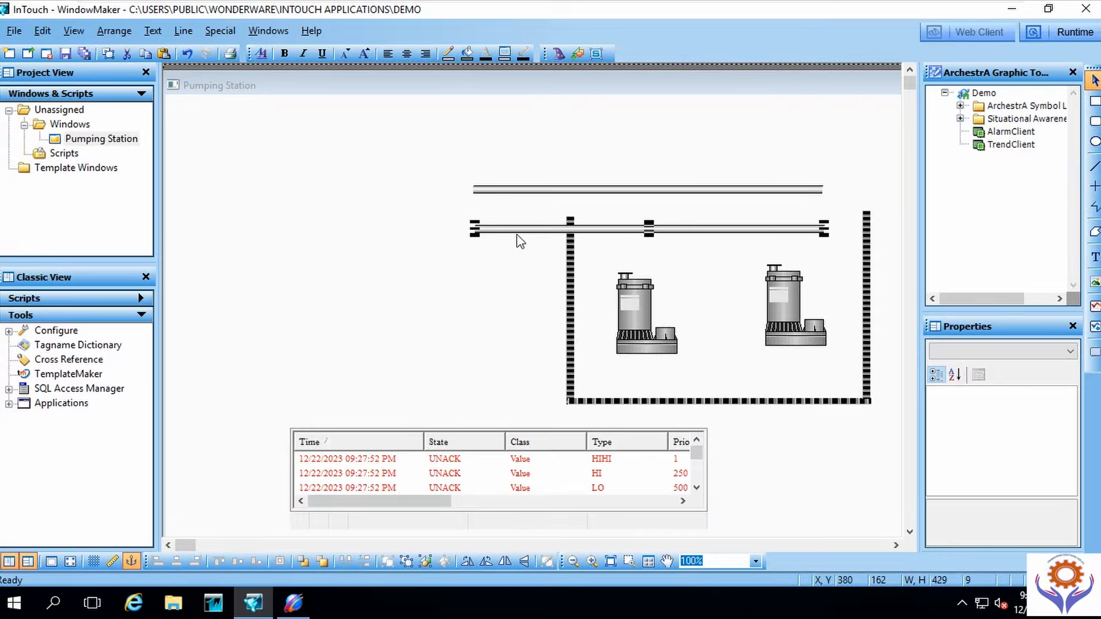
click(487, 562)
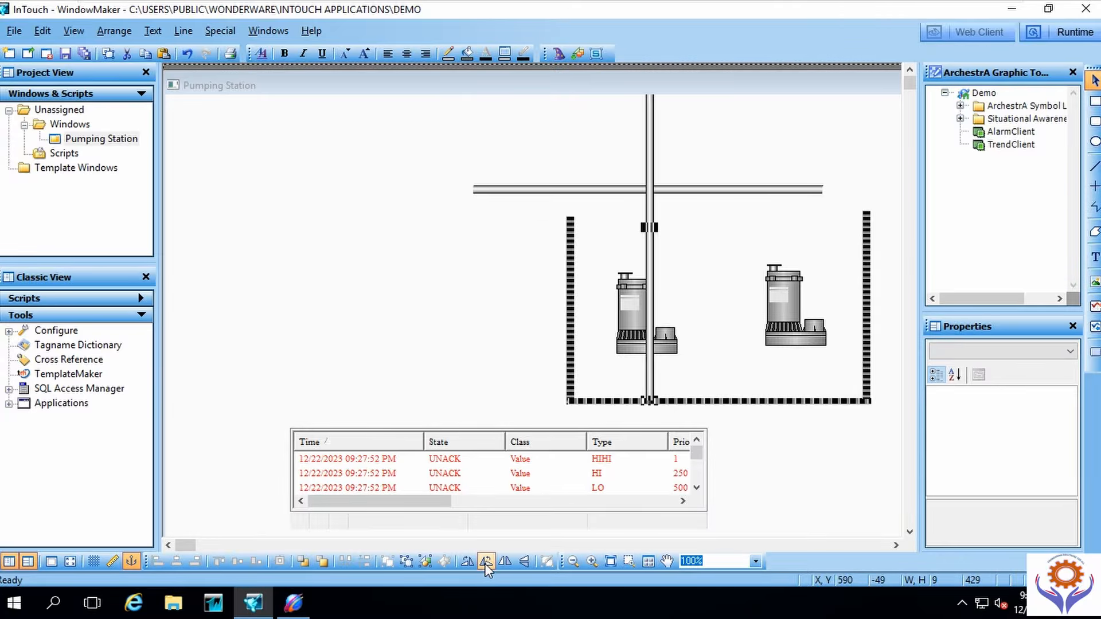
Step: Shorten the vertical pipe to about 267 high and hang it from the horizontal pipe at about X 608, Y 120
drag(650, 135, 449, 184)
drag(447, 109, 447, 238)
drag(455, 307, 667, 251)
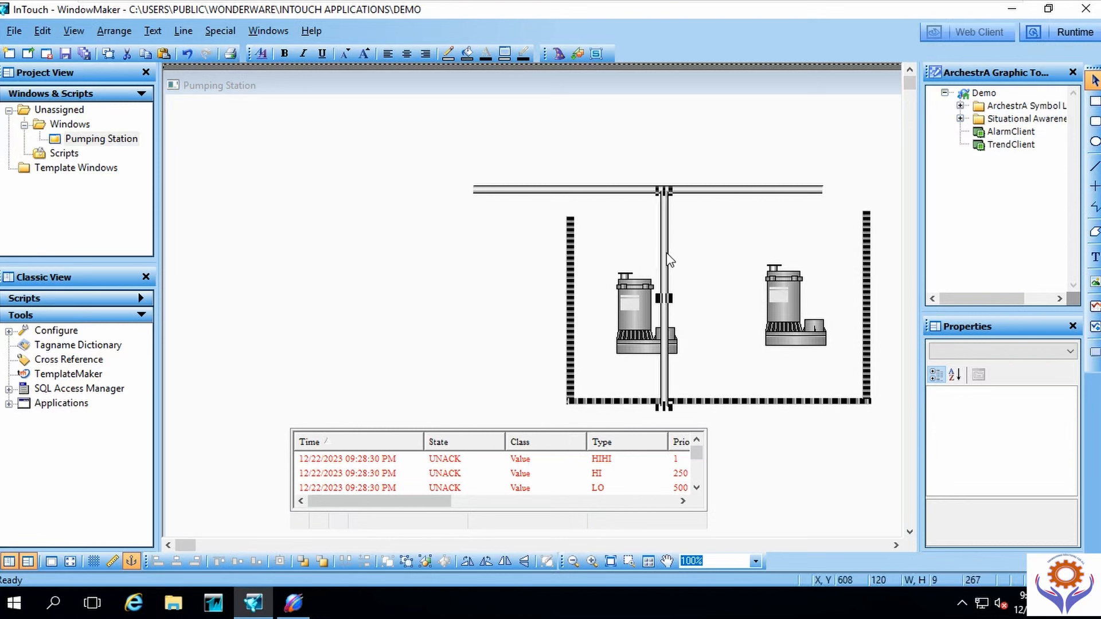
click(670, 412)
drag(666, 333, 667, 330)
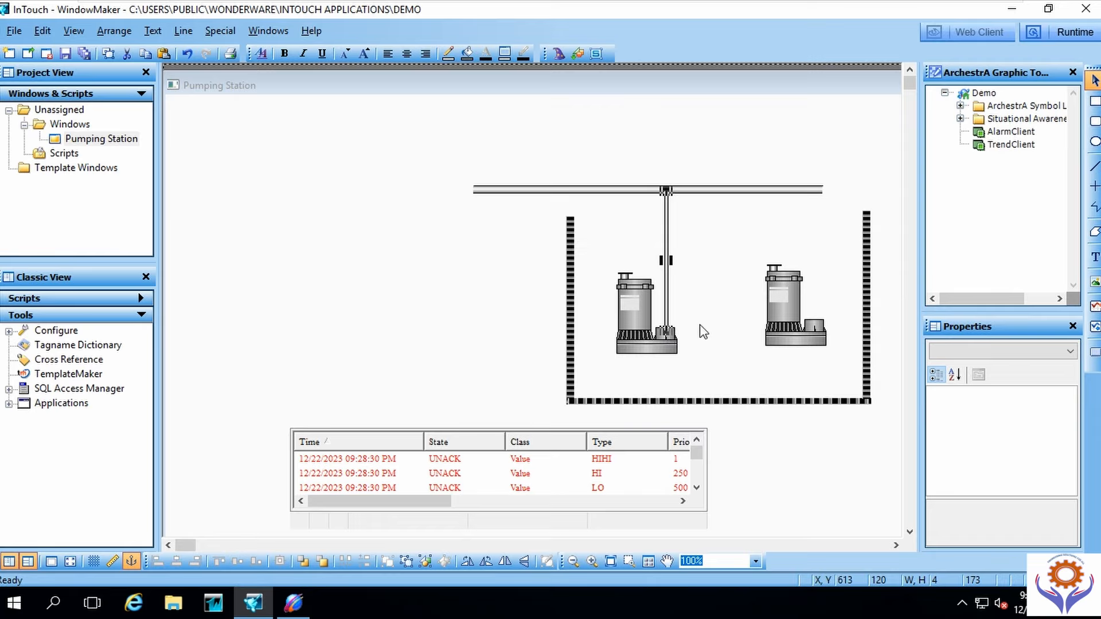
key(ctrl+z)
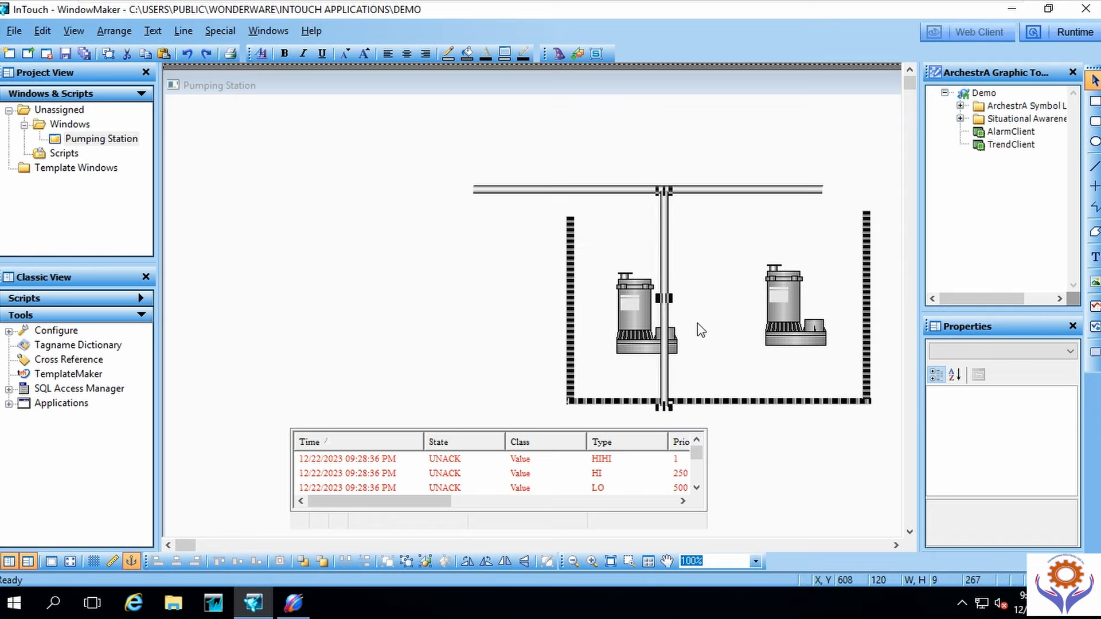
Step: Shorten the vertical pipe to about 10 by 168 so it ends on the first pump's outlet
drag(663, 403, 662, 329)
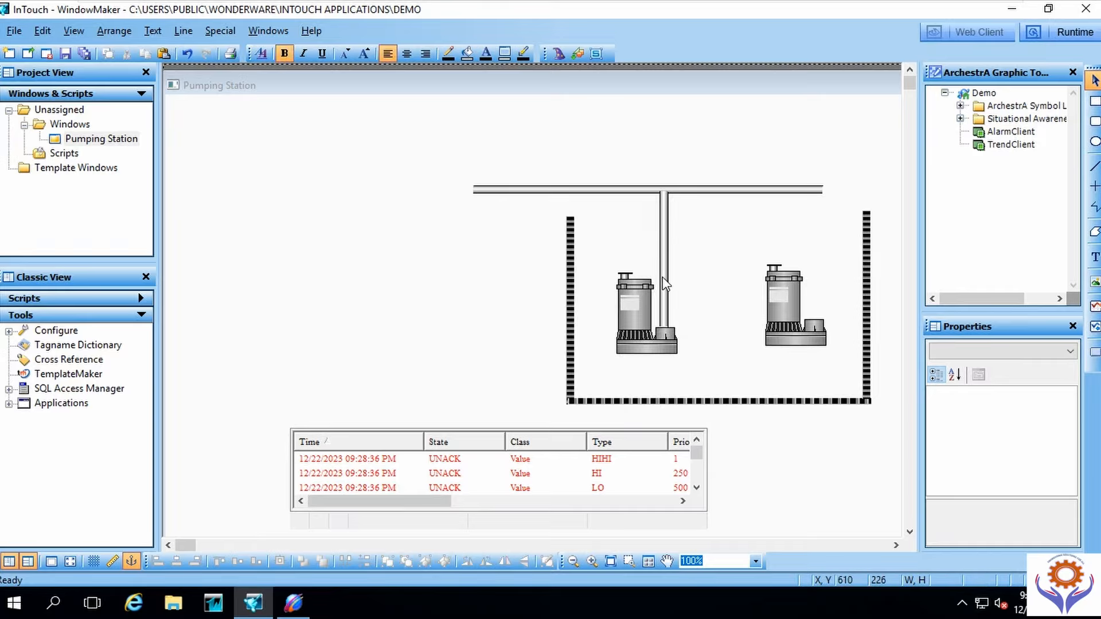
Step: Copy the vertical pipe and place the duplicate over the second pump at about X 791, Y 114
click(663, 278)
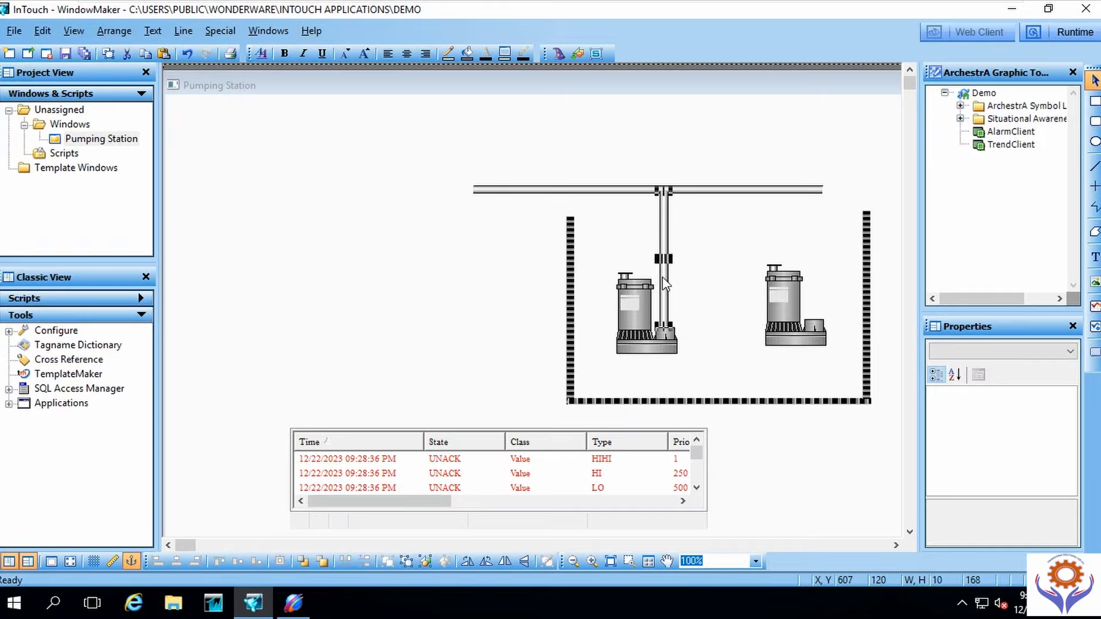
key(ctrl+c)
key(ctrl+v)
click(809, 198)
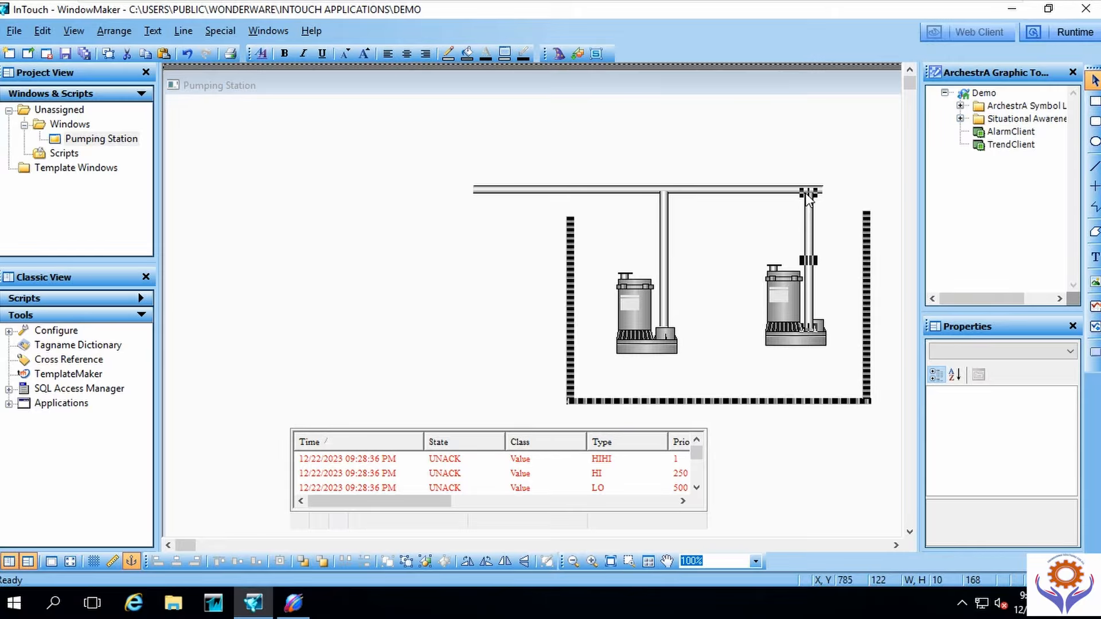
key(Right)
key(Right)
key(Right)
key(Right)
key(Right)
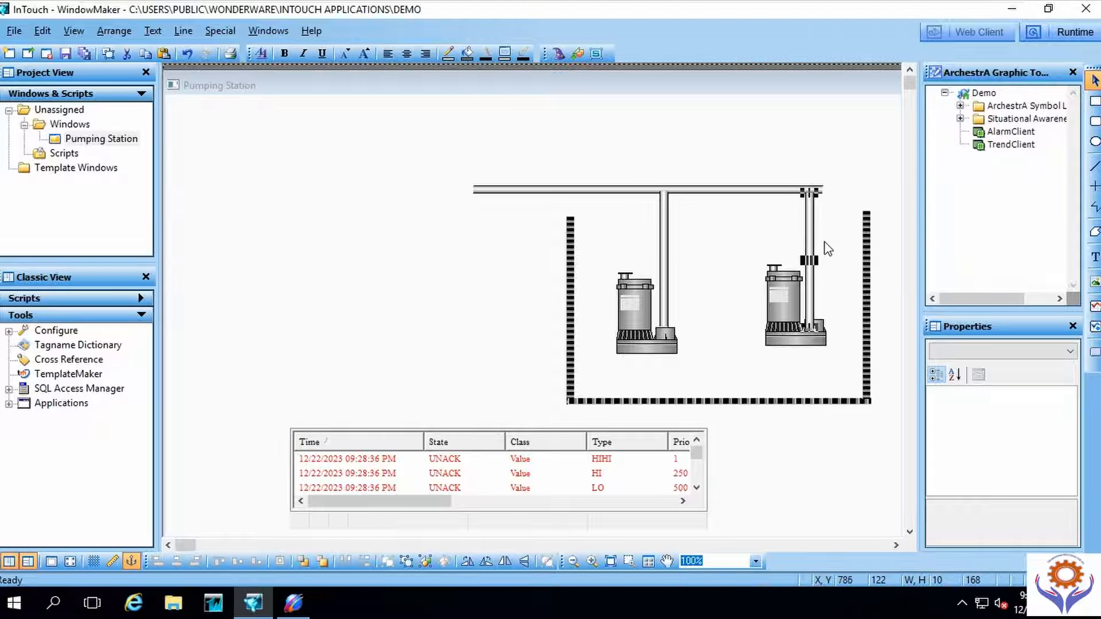
key(Right)
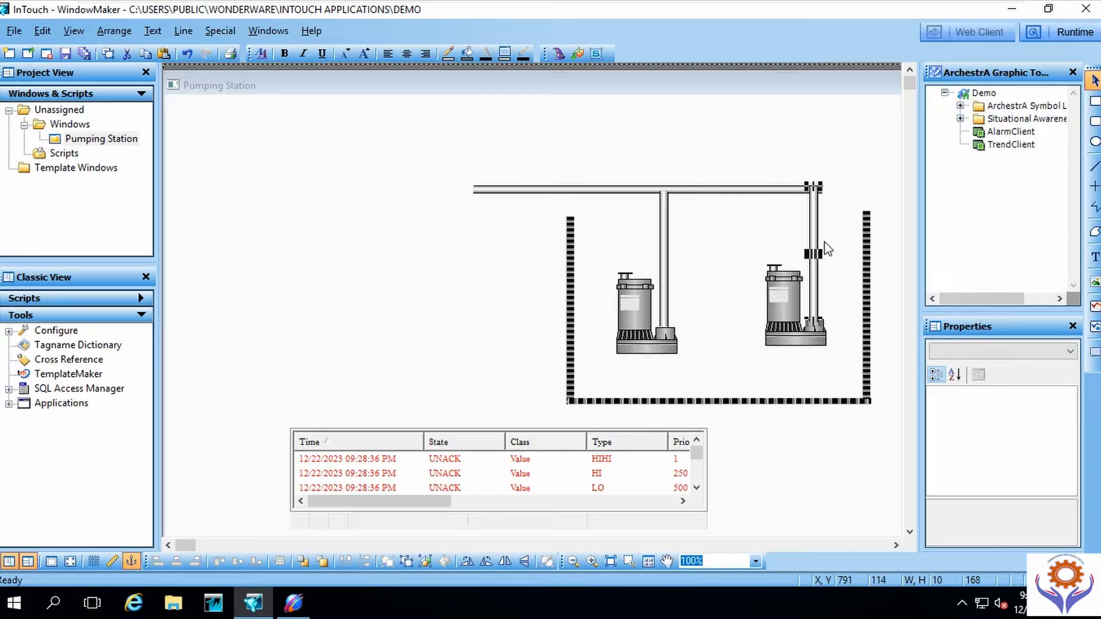
Step: Nudge the second pump's vertical pipe to about X 798 so it lines up with the end of the horizontal pipe
click(836, 262)
click(811, 279)
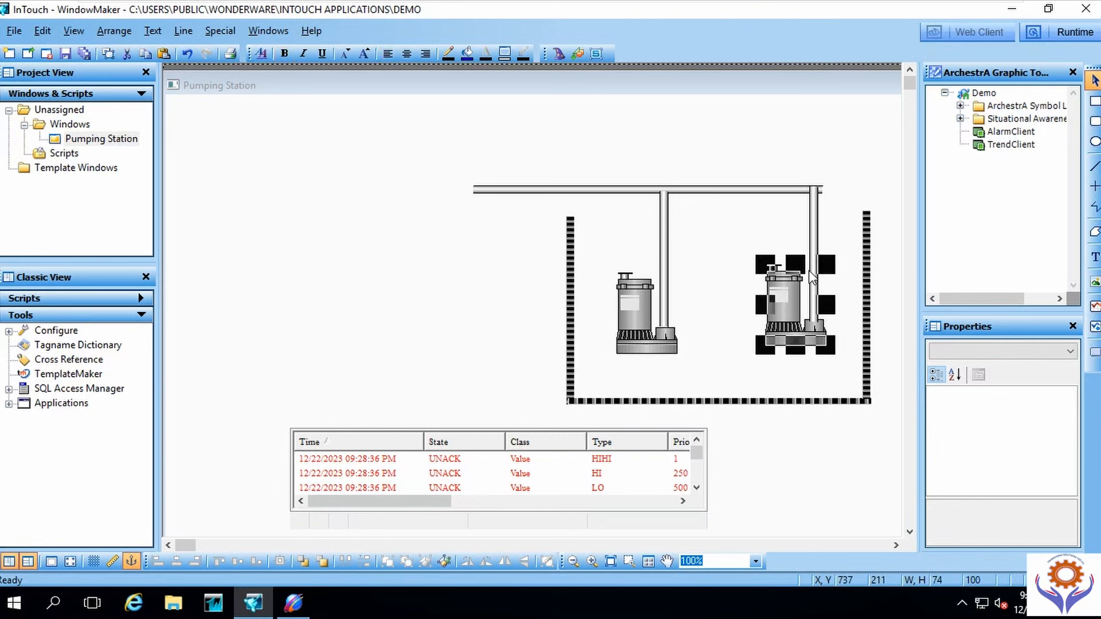
click(817, 219)
key(Right)
key(Right)
key(Right)
key(Right)
key(Right)
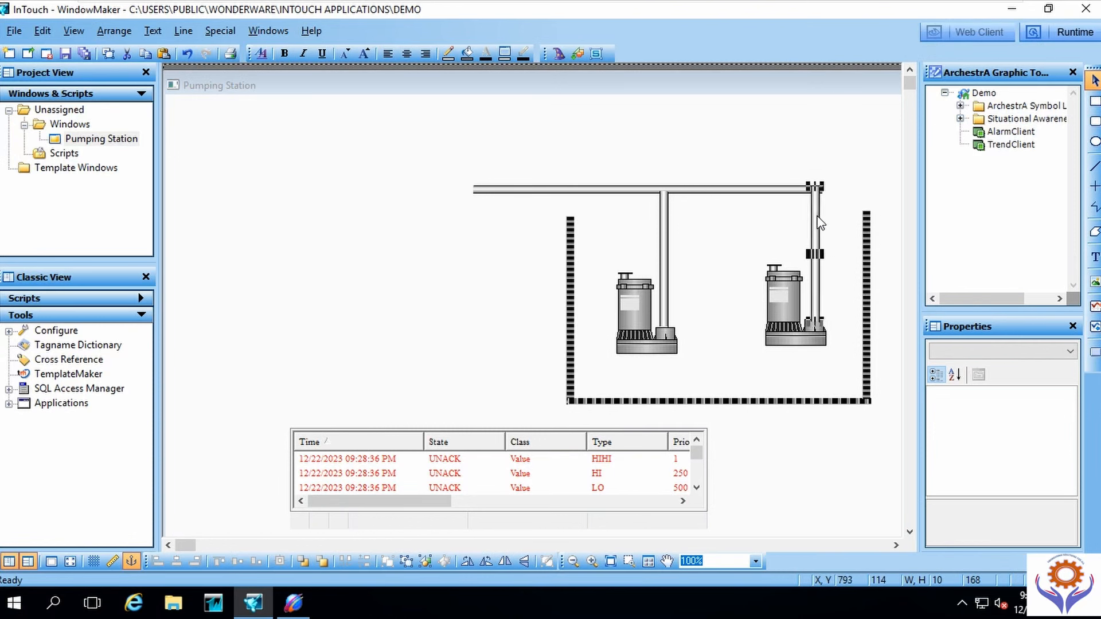
key(Right)
key(Right)
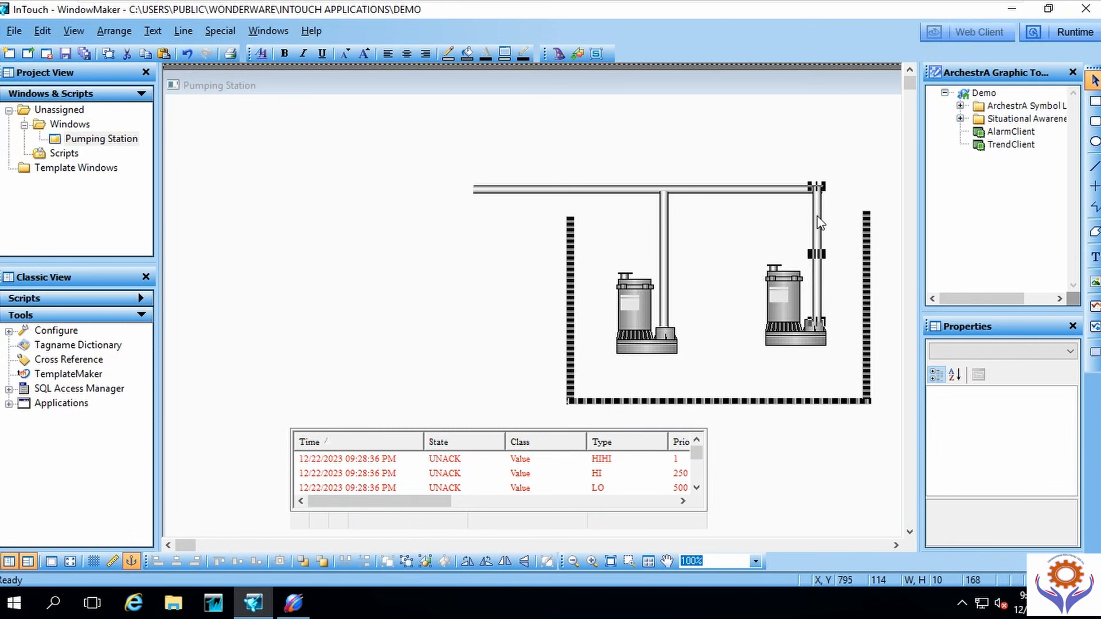
click(843, 206)
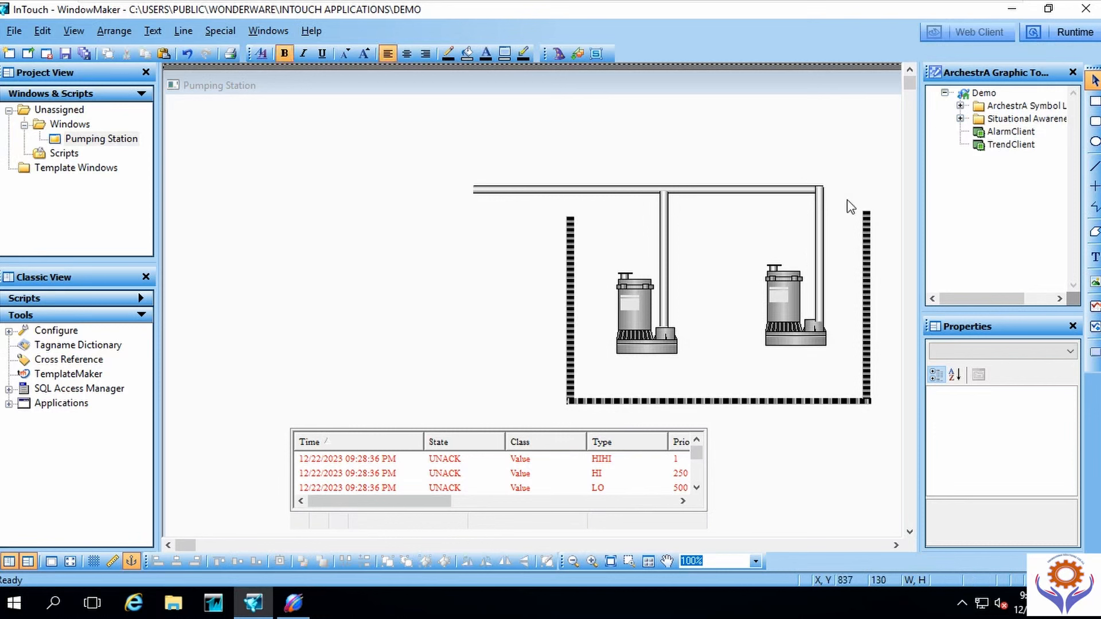
Step: Nudge the second pump to about X 745, Y 211 so its outlet sits under its vertical pipe
click(776, 320)
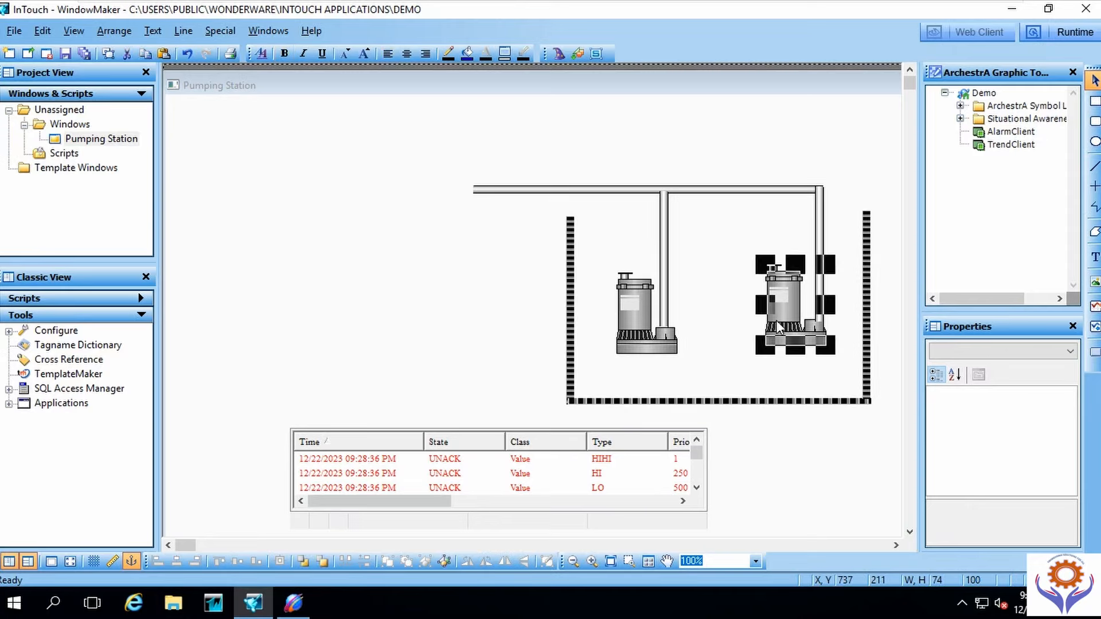
key(Right)
key(Right)
key(Right)
key(Right)
key(Right)
key(Right)
key(Right)
key(Right)
key(Right)
key(Right)
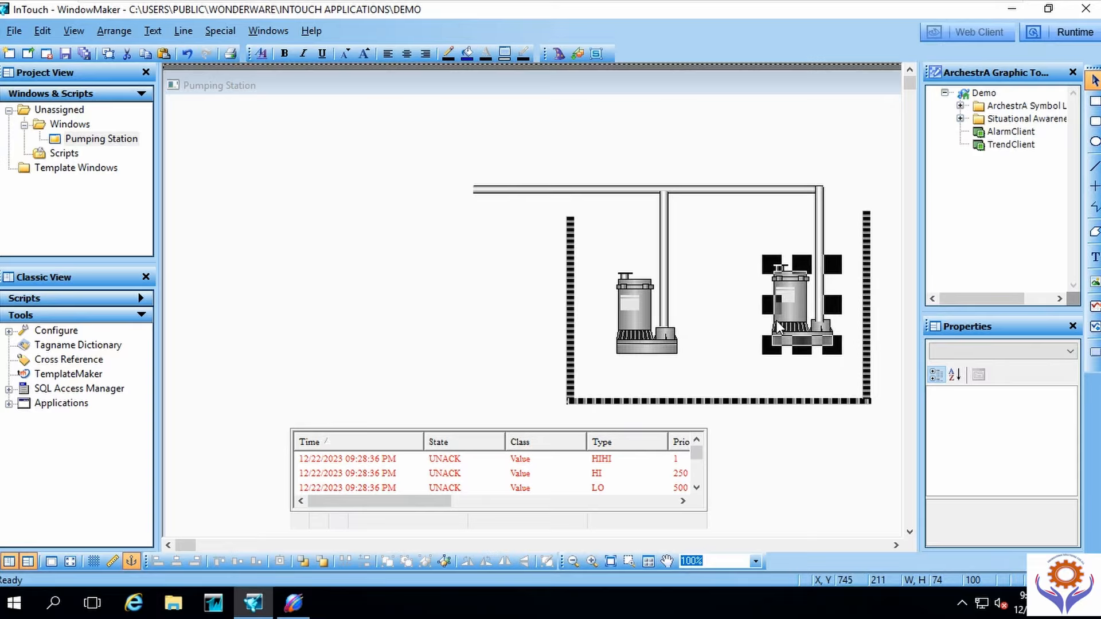
click(468, 260)
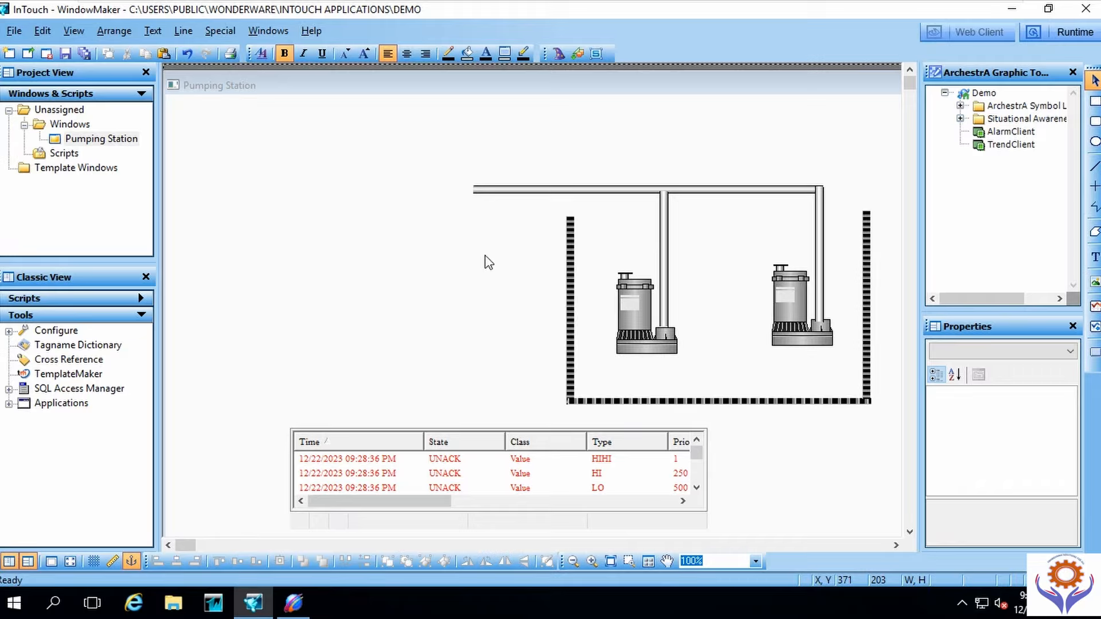
Step: Move both pumps down together to about Y 260, close to the tank floor
drag(505, 216, 854, 379)
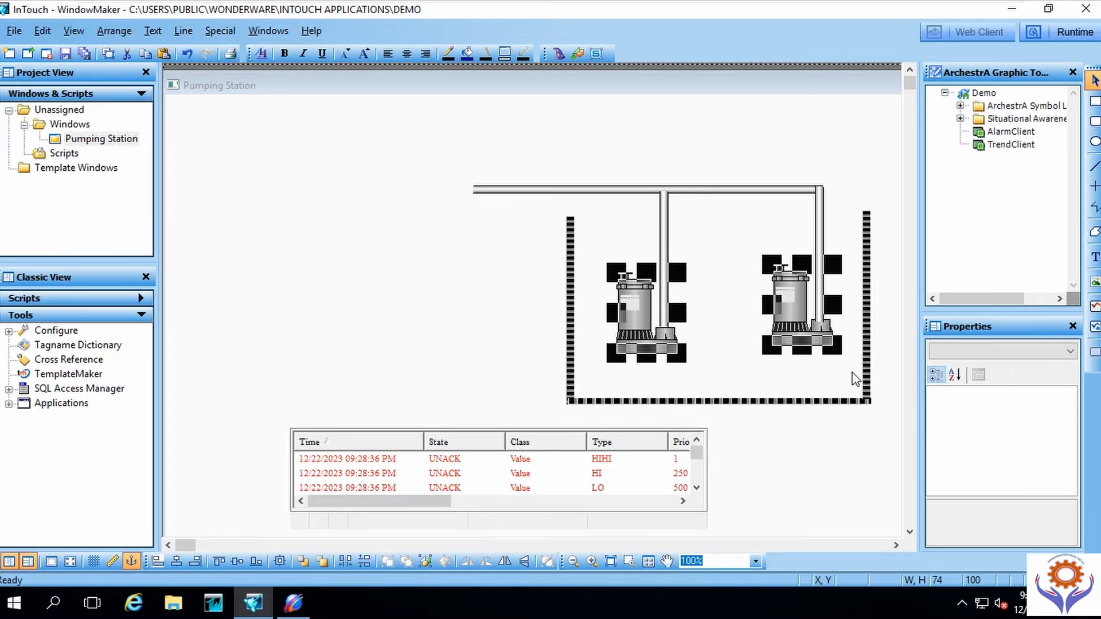
key(Down)
key(Down)
key(Down)
key(Down)
key(Down)
key(Down)
key(Down)
key(Down)
key(Down)
key(Down)
key(Down)
key(Down)
key(Down)
key(Down)
key(Down)
key(Down)
key(Down)
key(Down)
key(Down)
key(Down)
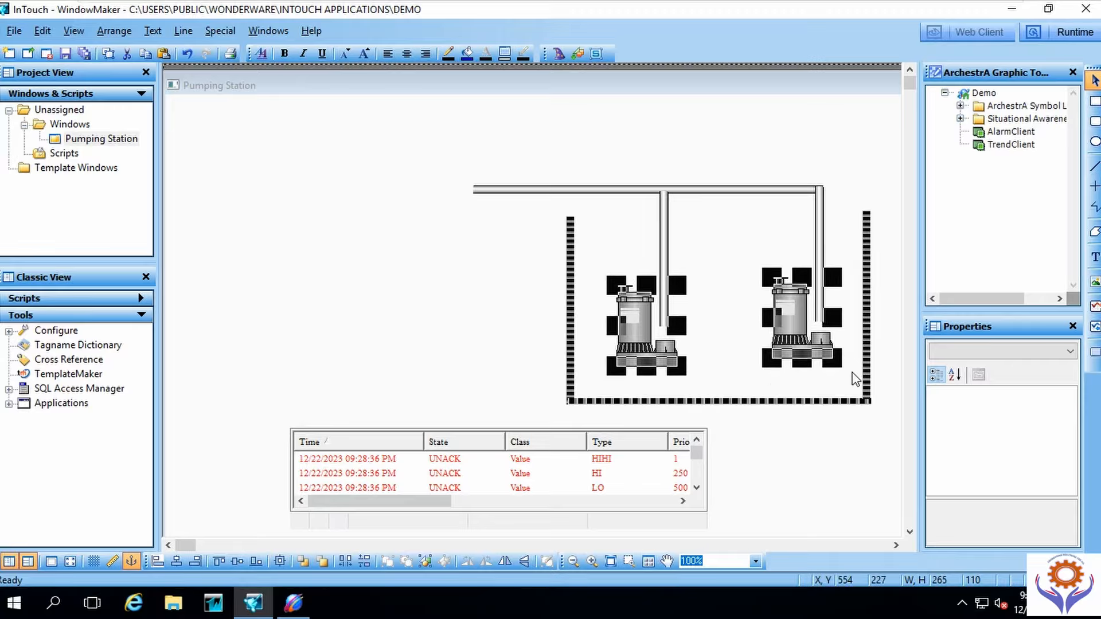
key(Down)
key(Down)
key(Down)
key(Down)
key(Down)
key(Down)
key(Down)
key(Down)
key(Down)
key(Down)
key(Down)
key(Down)
key(Down)
key(Down)
key(Down)
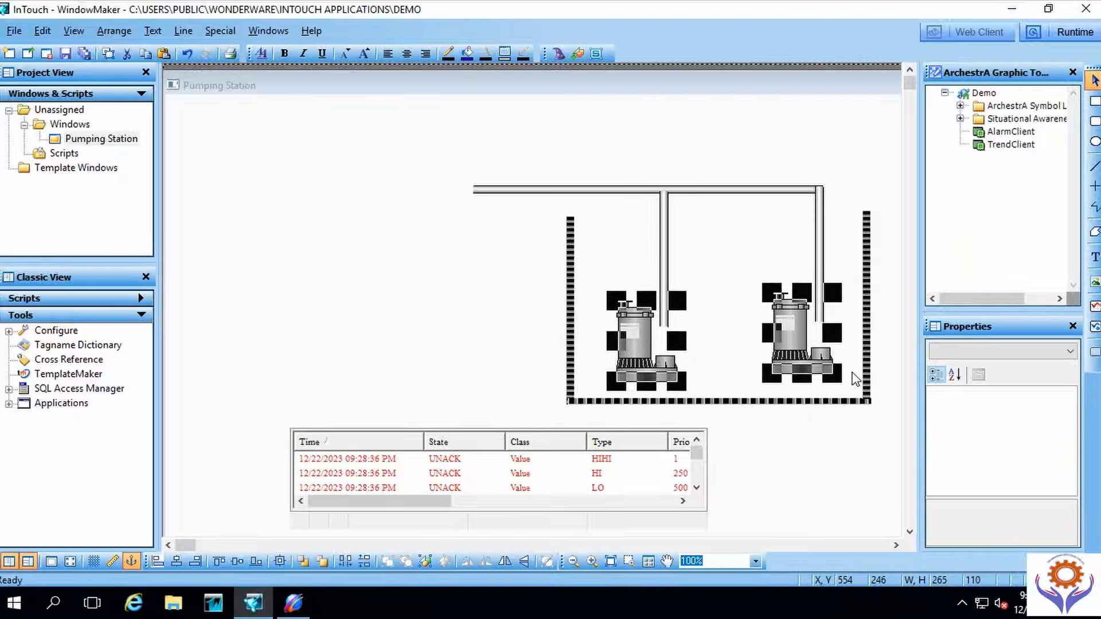
key(Down)
key(Down)
key(Down)
key(Down)
key(Down)
key(Down)
key(Down)
key(Down)
key(Down)
key(Down)
key(Down)
key(Down)
key(Down)
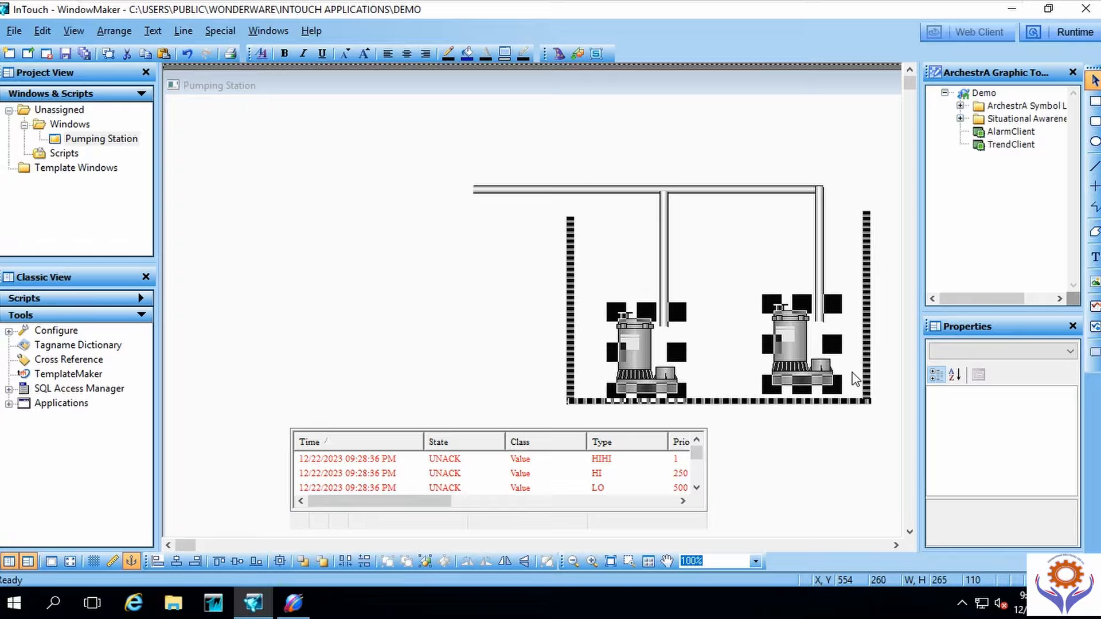
click(875, 184)
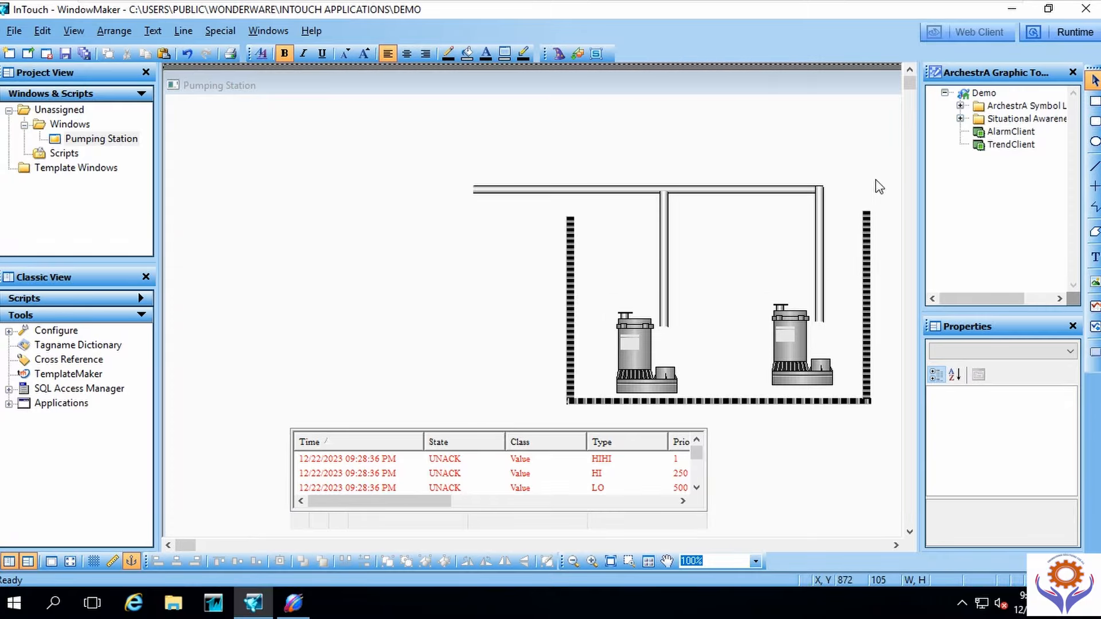
Step: Lengthen the vertical pipes down to the pump outlets, about 216 high for the first pump and 215 for the second
click(821, 255)
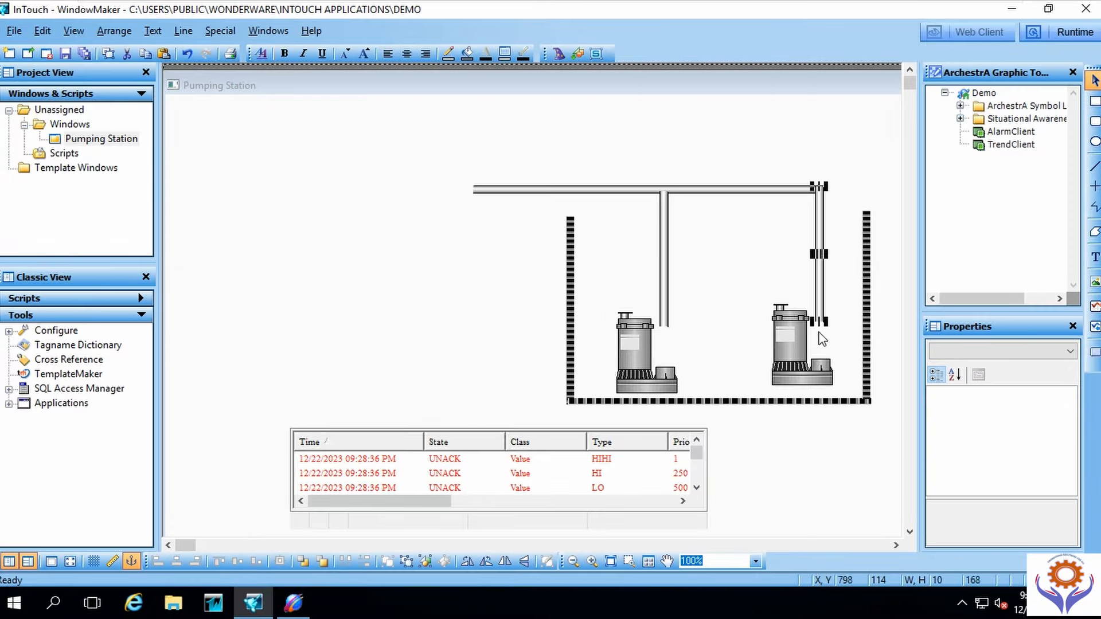
drag(819, 320, 824, 365)
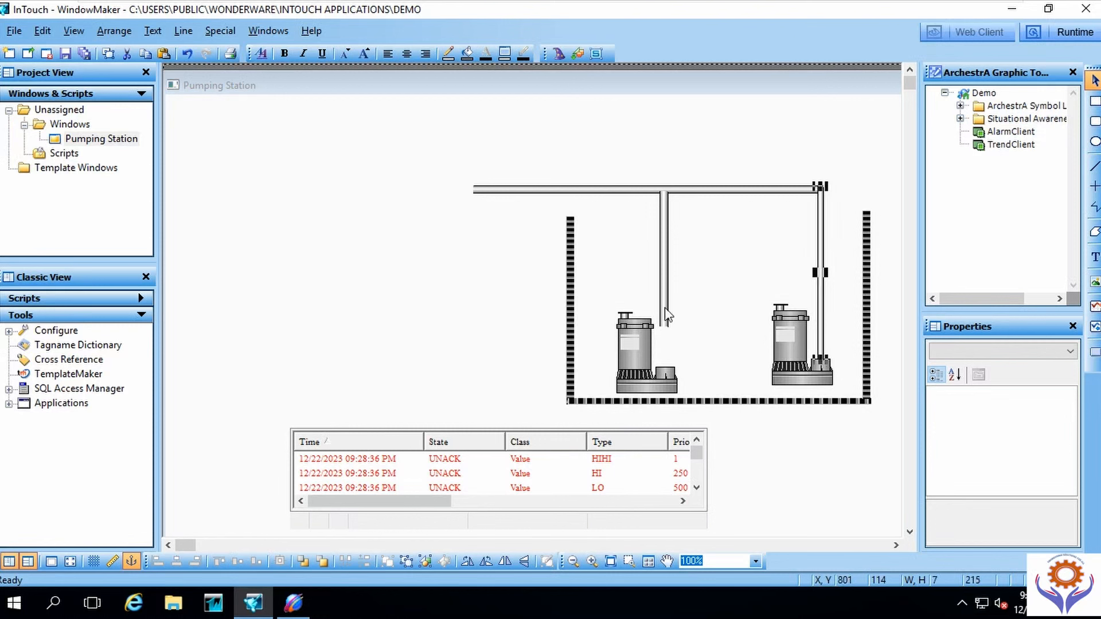
click(664, 322)
drag(664, 328, 664, 368)
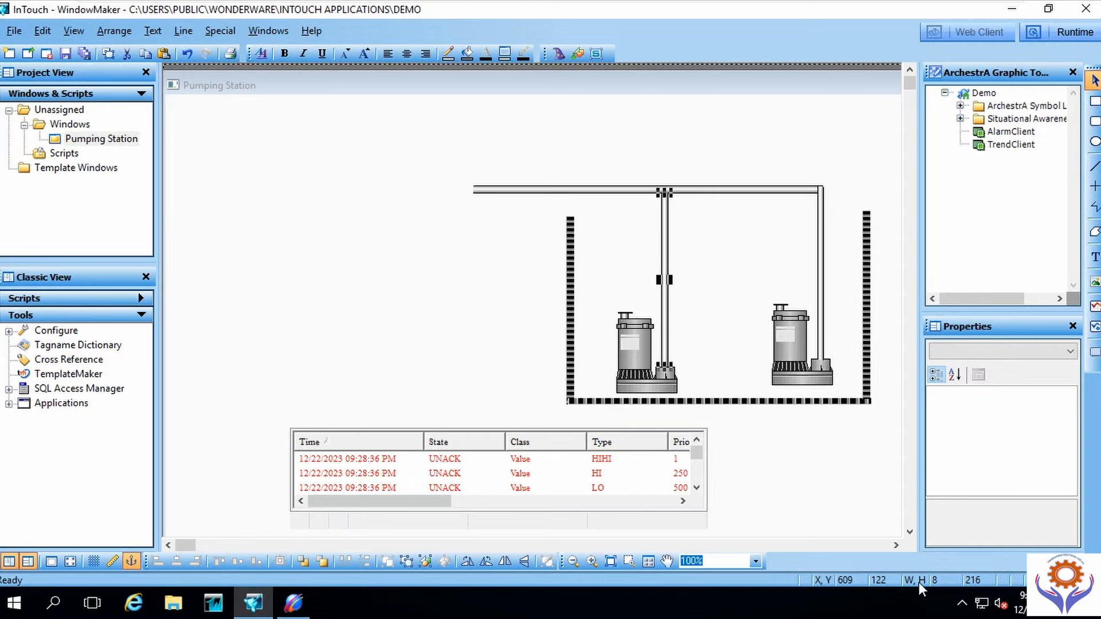
Step: Widen the second pump's vertical pipe slightly to match the thickness of the horizontal pipe
click(820, 307)
drag(824, 277, 835, 279)
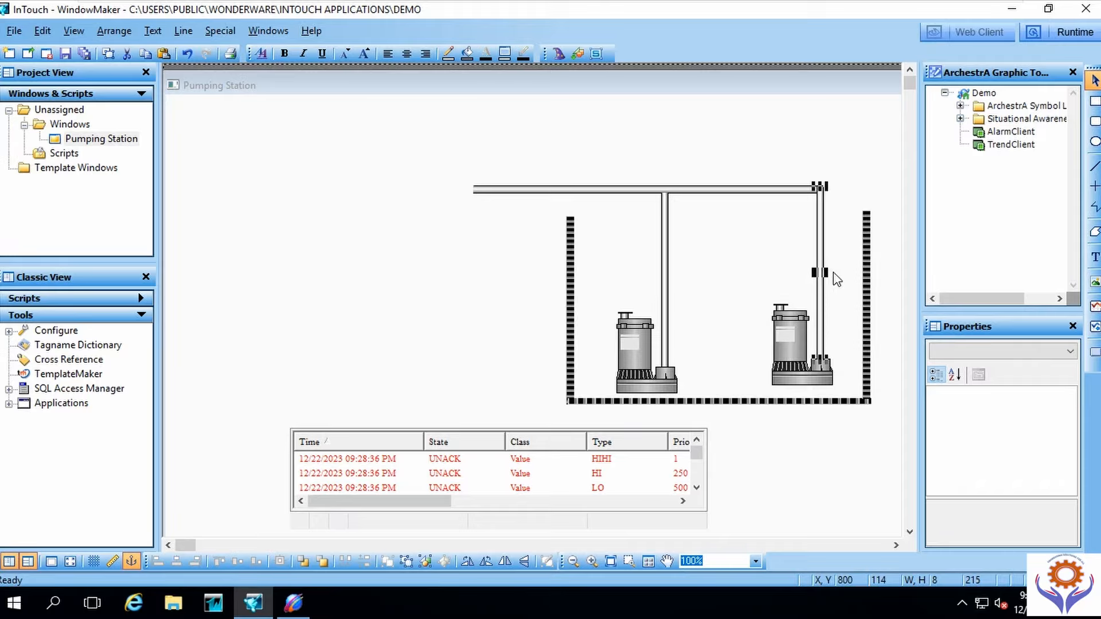
click(832, 281)
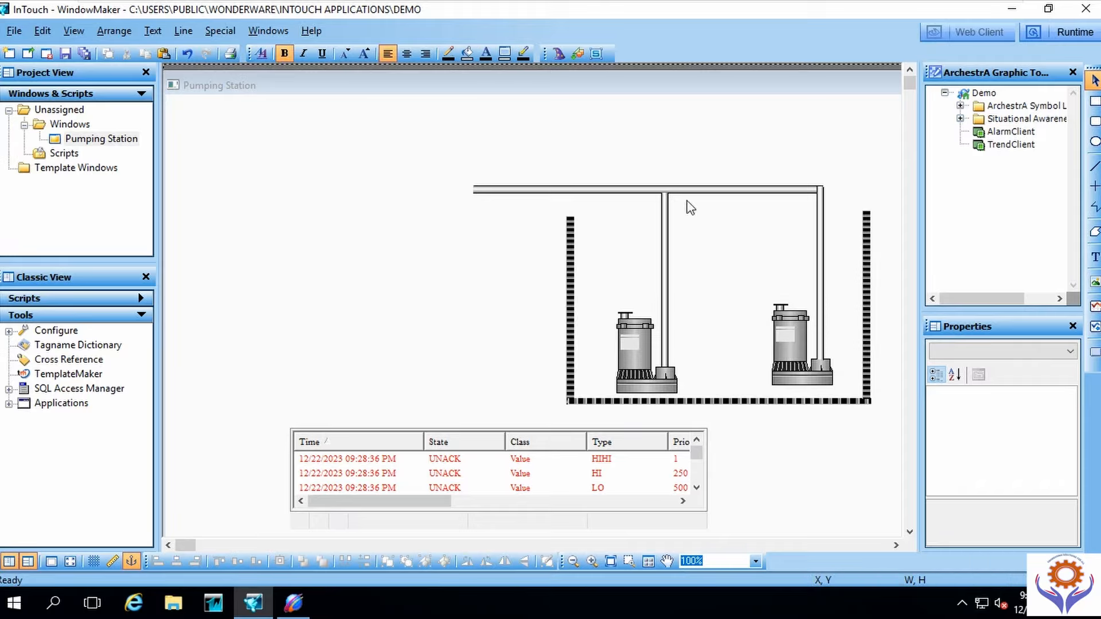
click(702, 192)
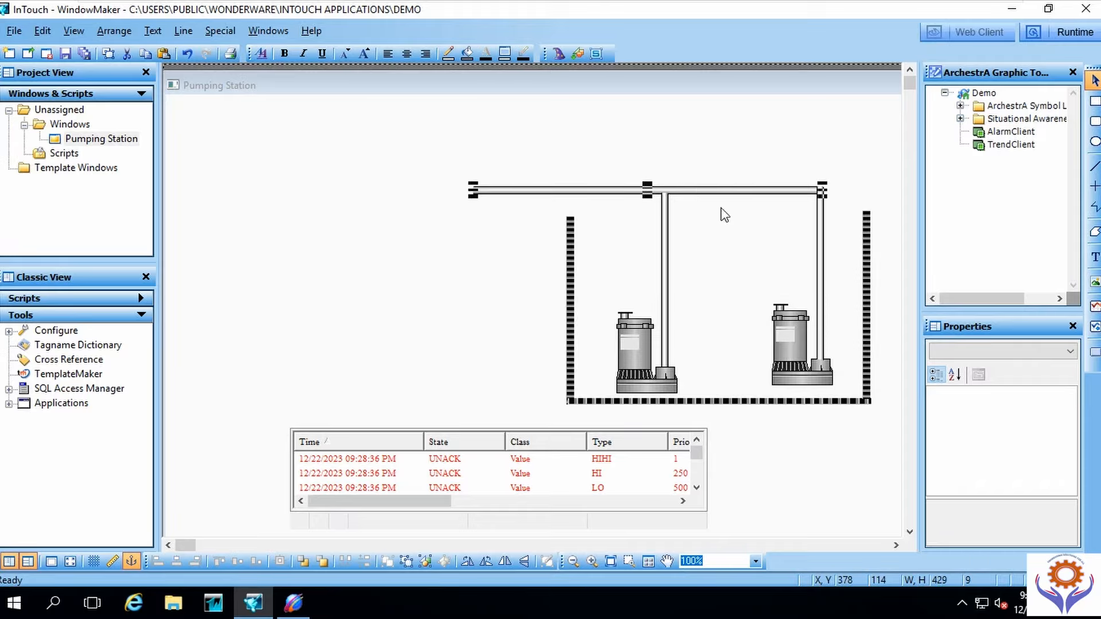
click(823, 290)
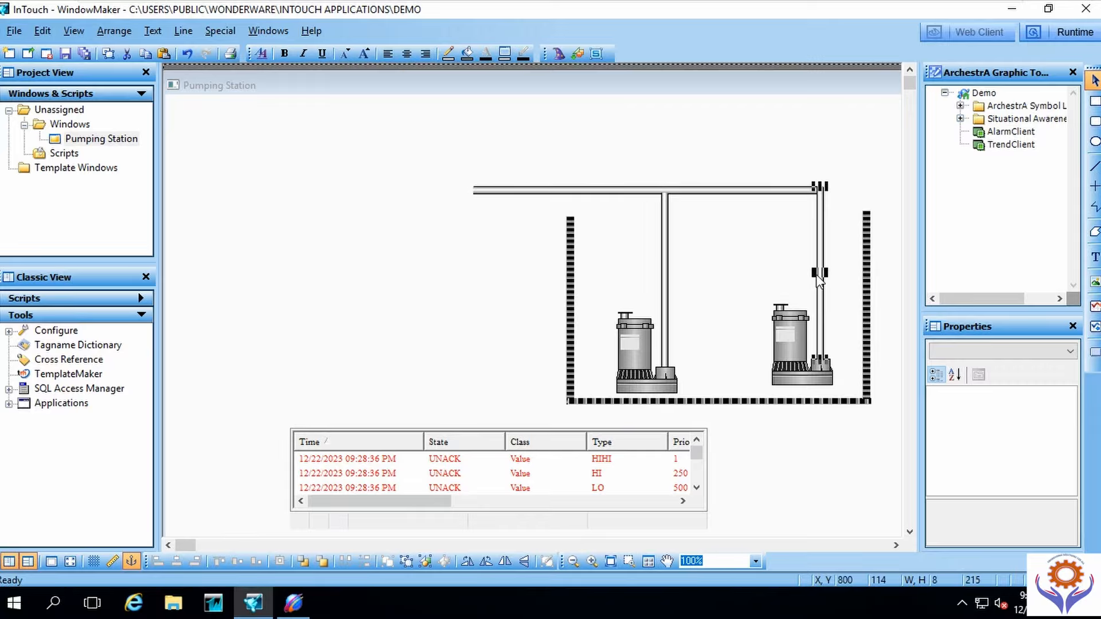
drag(817, 278, 824, 278)
Step: Widen the first pump's vertical pipe to about 9 at about X 610, Y 122
click(666, 278)
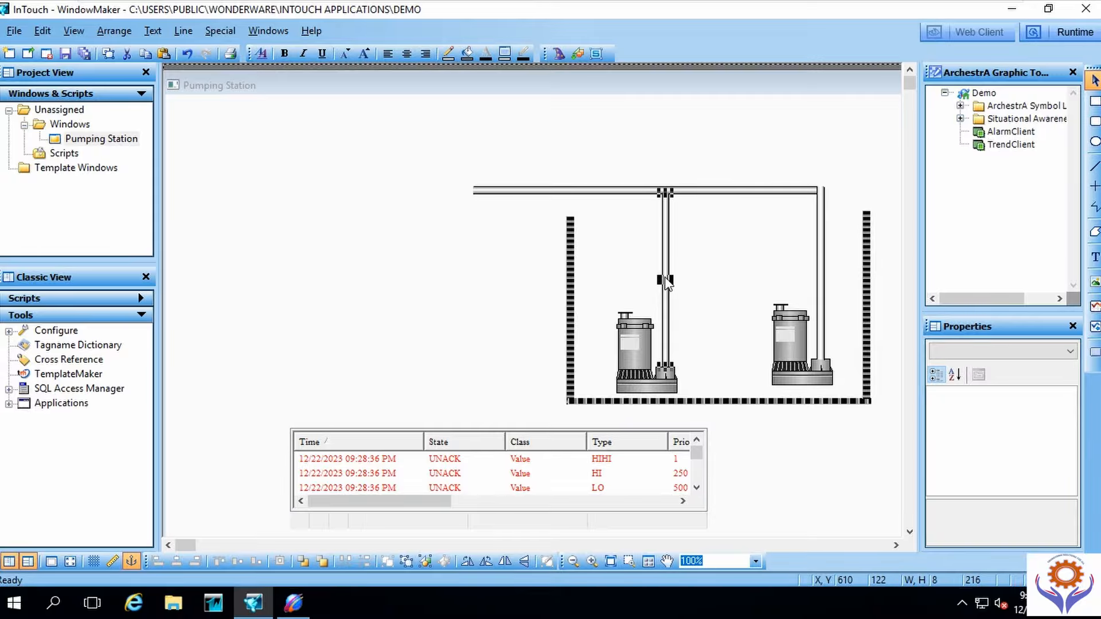
drag(671, 281, 670, 281)
drag(670, 280, 669, 281)
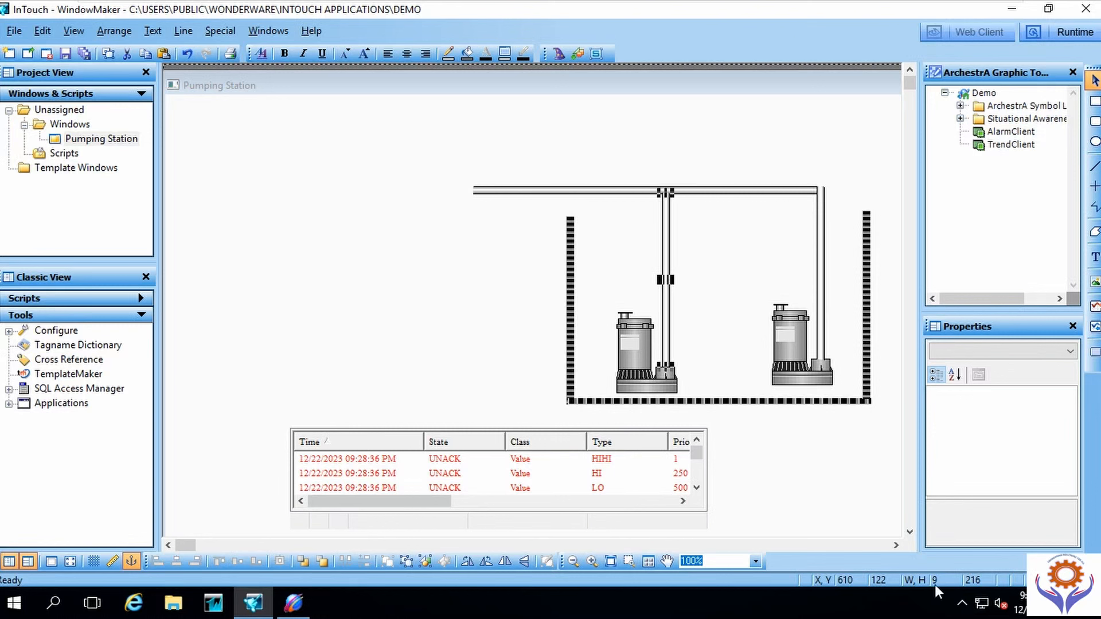
click(434, 247)
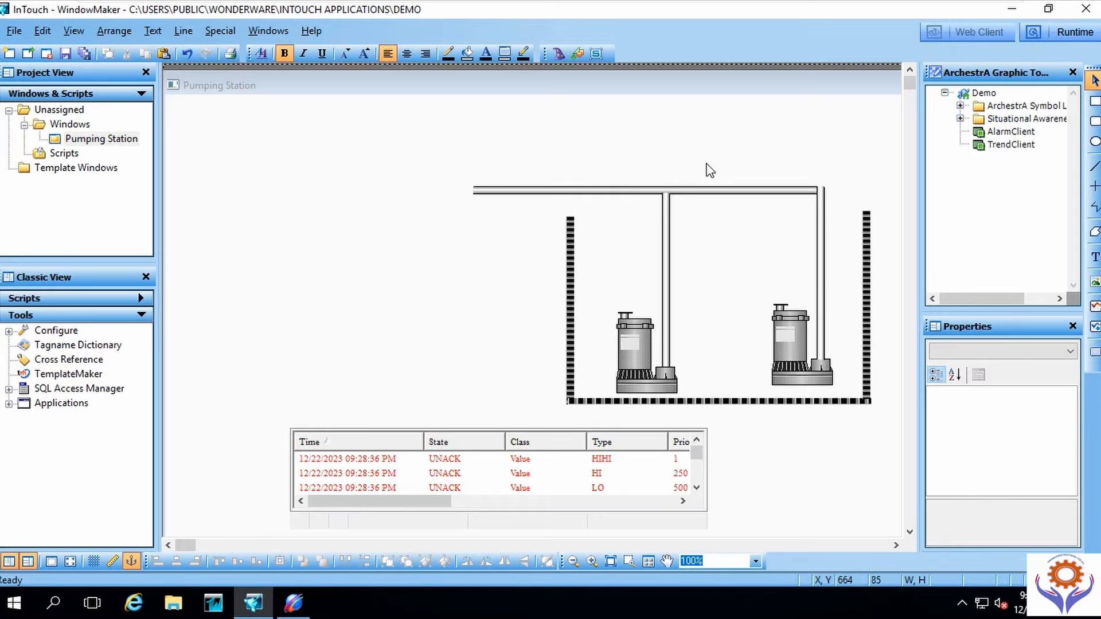
Step: Draw a rectangle about 239 wide against the tank's outer wall at about X 249, Y 219, level with the tank floor
click(1095, 102)
drag(431, 250, 545, 413)
drag(434, 334, 351, 338)
drag(448, 251, 446, 281)
mouse_move(446, 378)
mouse_down()
mouse_move(447, 349)
mouse_move(464, 376)
mouse_up()
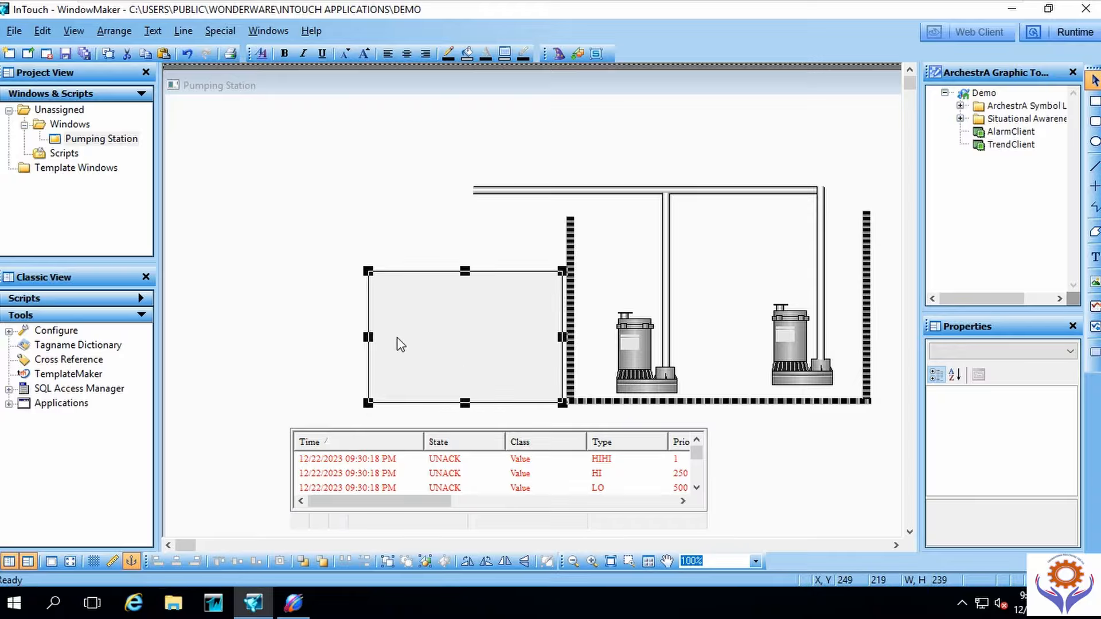
Step: Reduce the rectangle's height, move it into the tank and stretch it between the walls to about 350 by 193 at X 505, Y 183
drag(472, 283, 467, 302)
drag(470, 349, 692, 351)
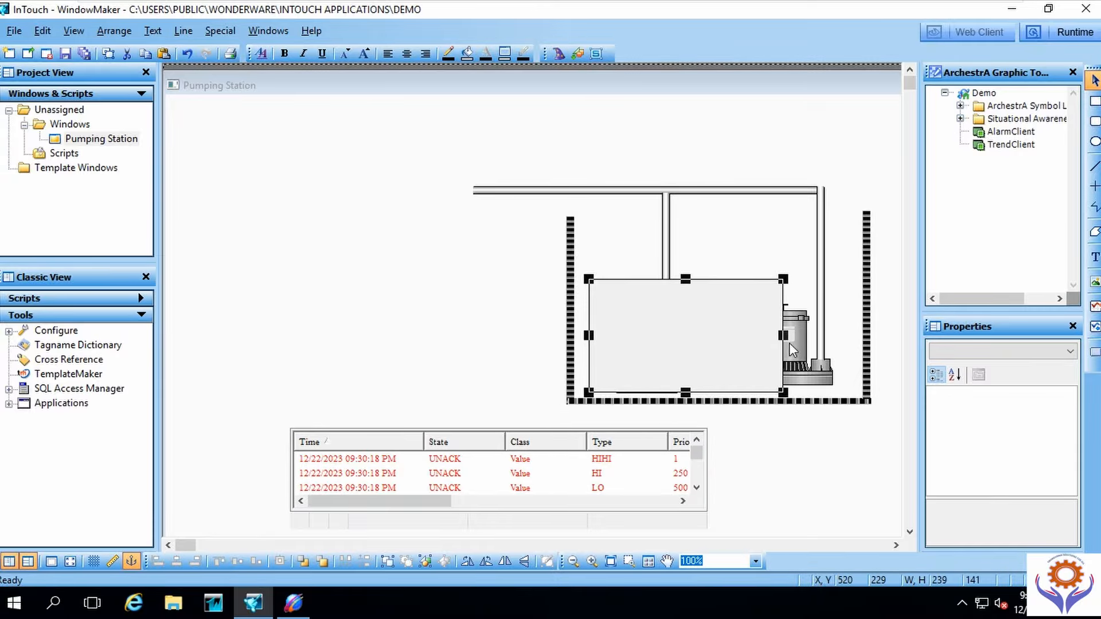
drag(784, 335, 862, 335)
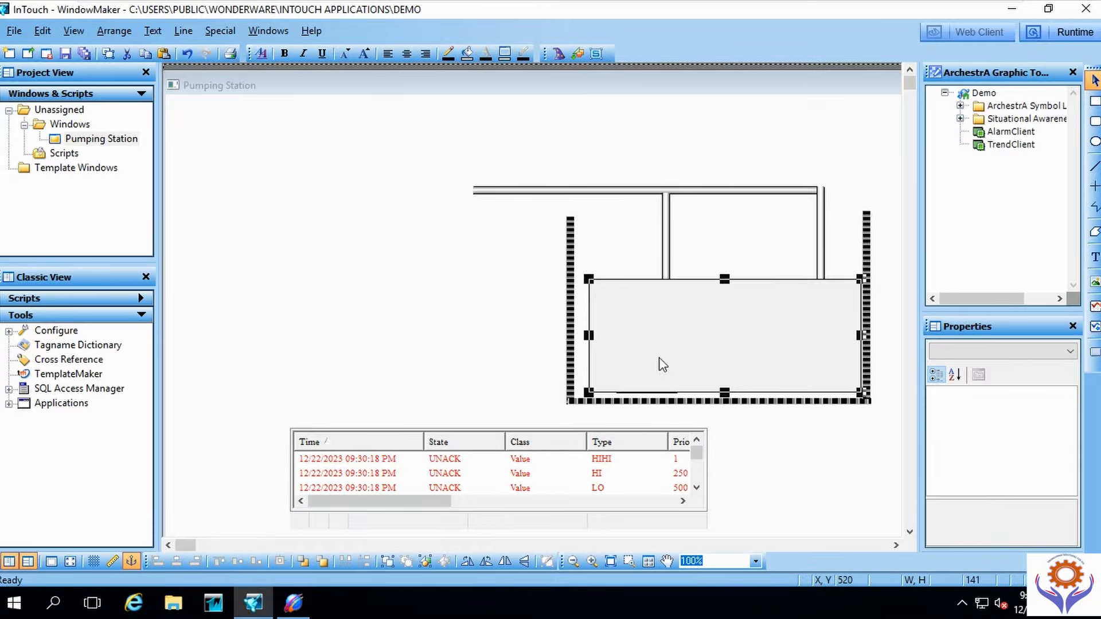
drag(589, 338, 577, 339)
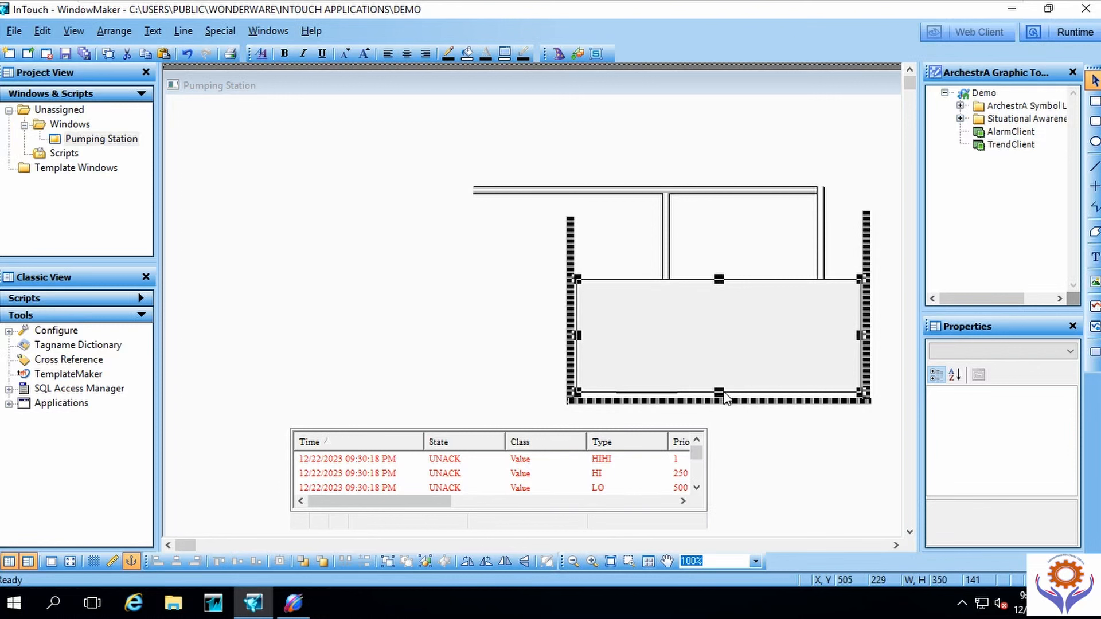
drag(724, 393, 725, 397)
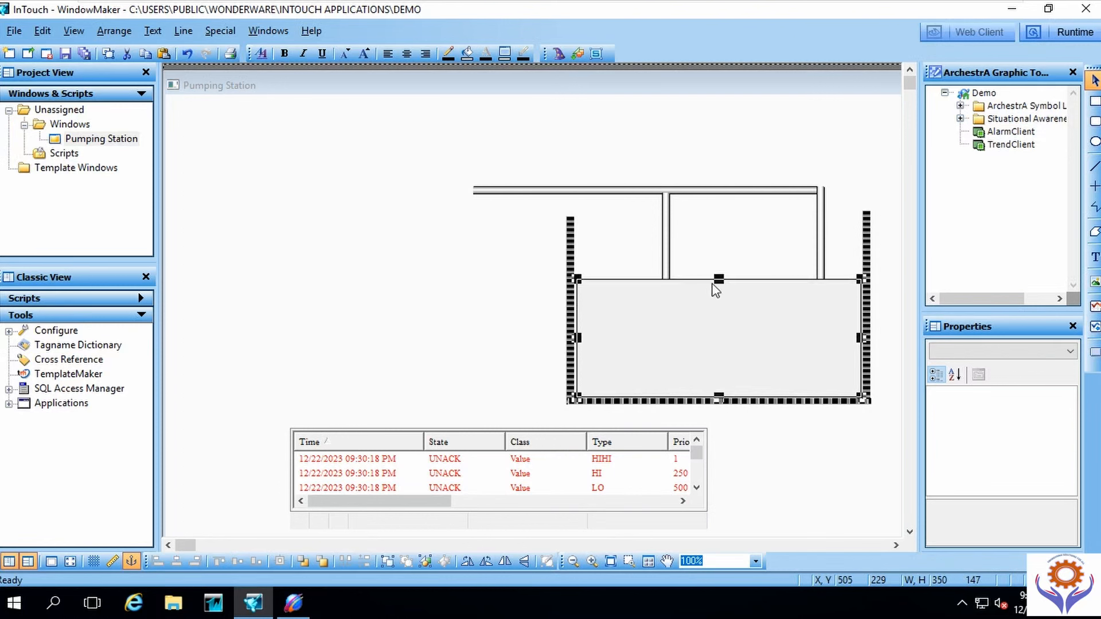
drag(715, 283, 707, 244)
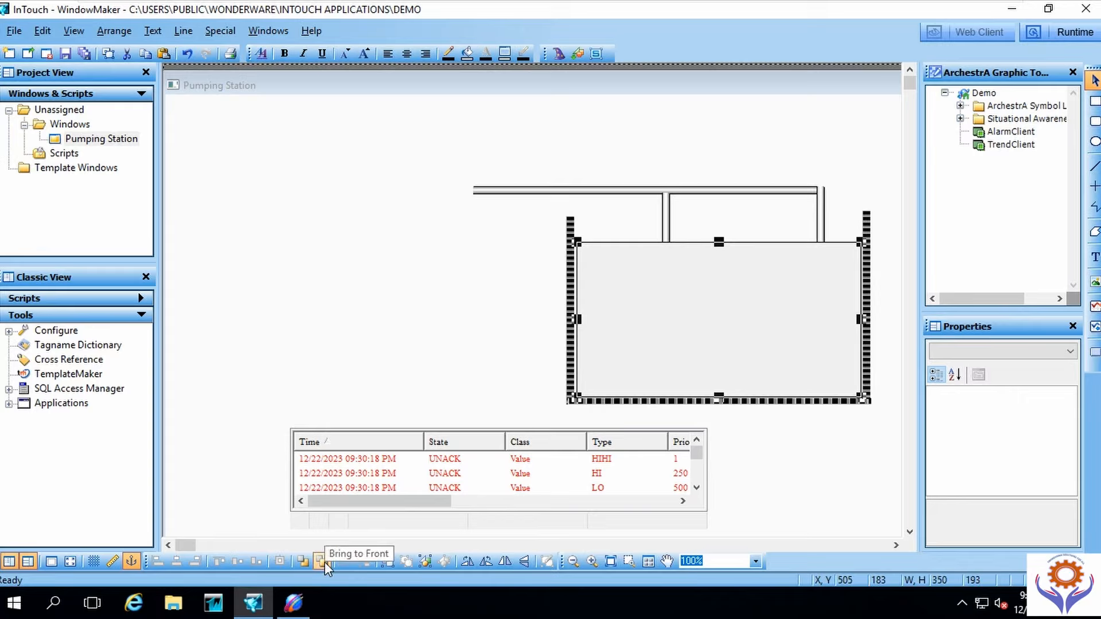
Step: Send the tank rectangle behind the pumps and pipes and fill it with bright cyan as water
click(303, 562)
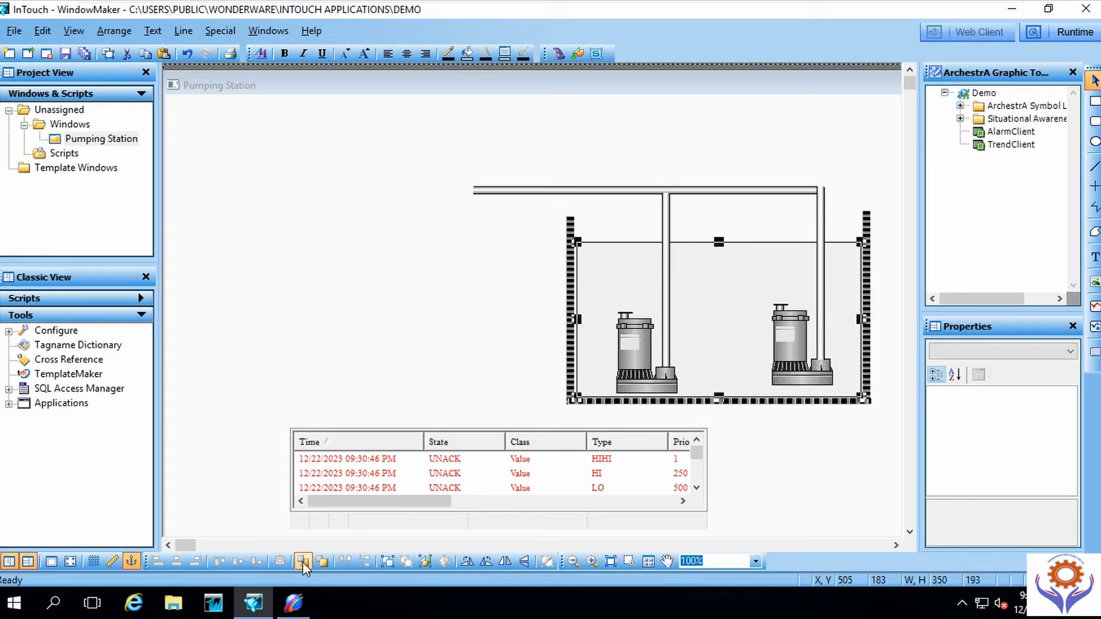
right_click(727, 295)
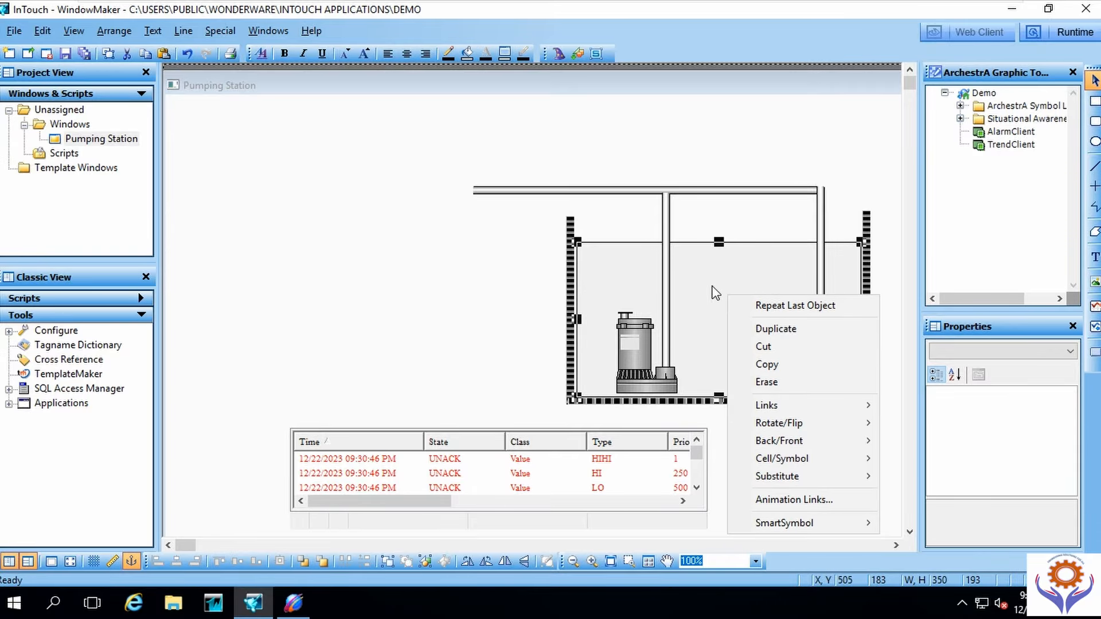
key(Escape)
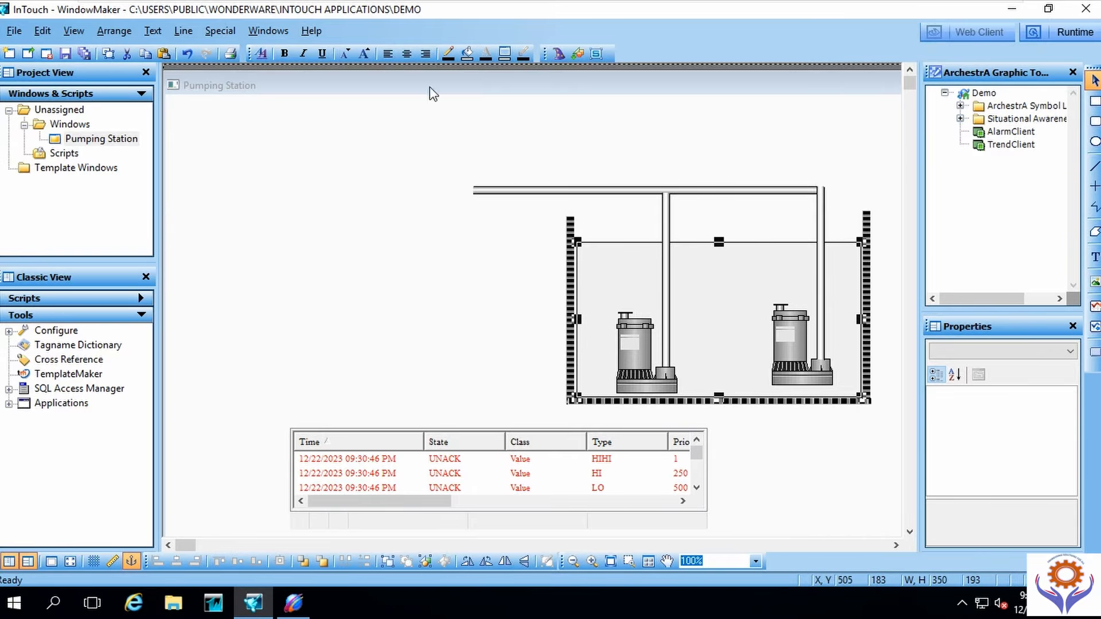
click(468, 55)
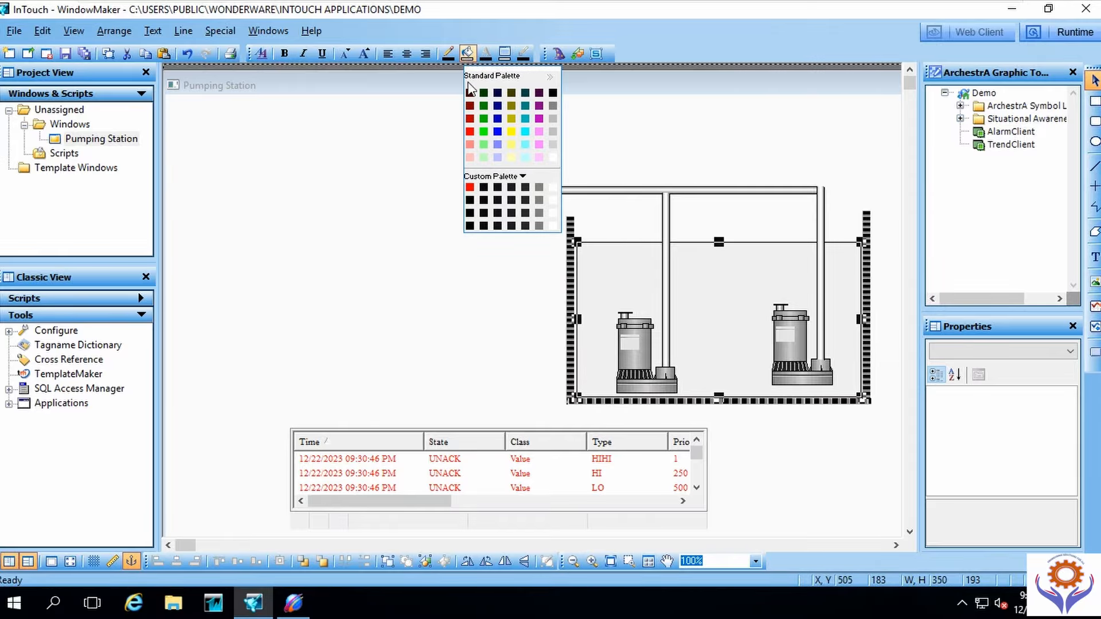
click(526, 133)
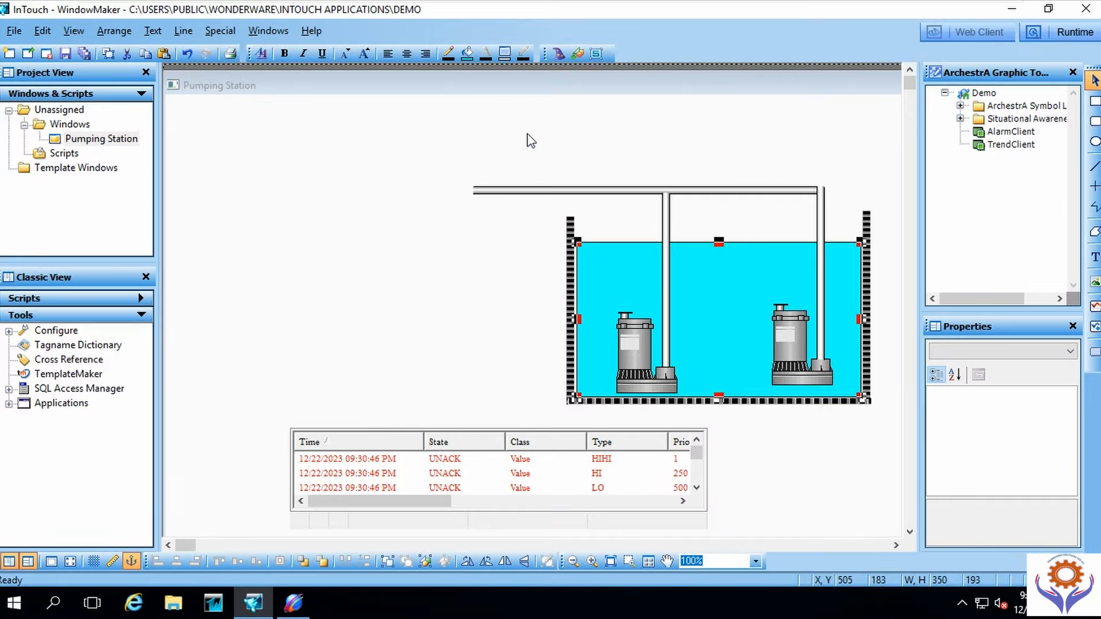
Step: Nudge the cyan water rectangle and extend its edge so it meets both grating walls and the tank floor
drag(627, 302, 626, 304)
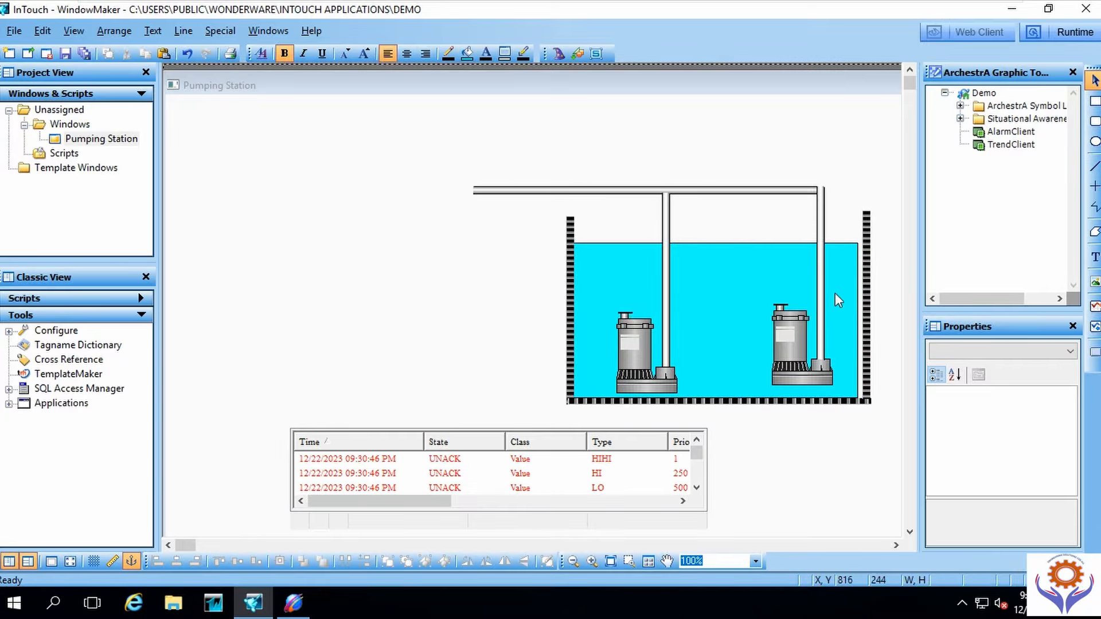
drag(860, 317, 862, 322)
click(498, 257)
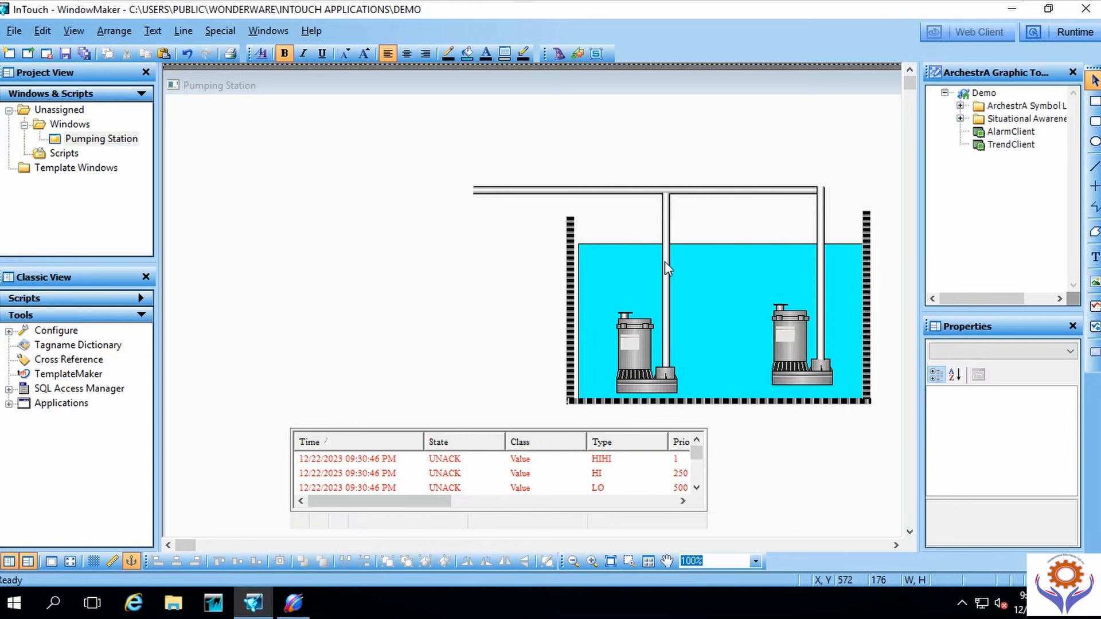
click(582, 322)
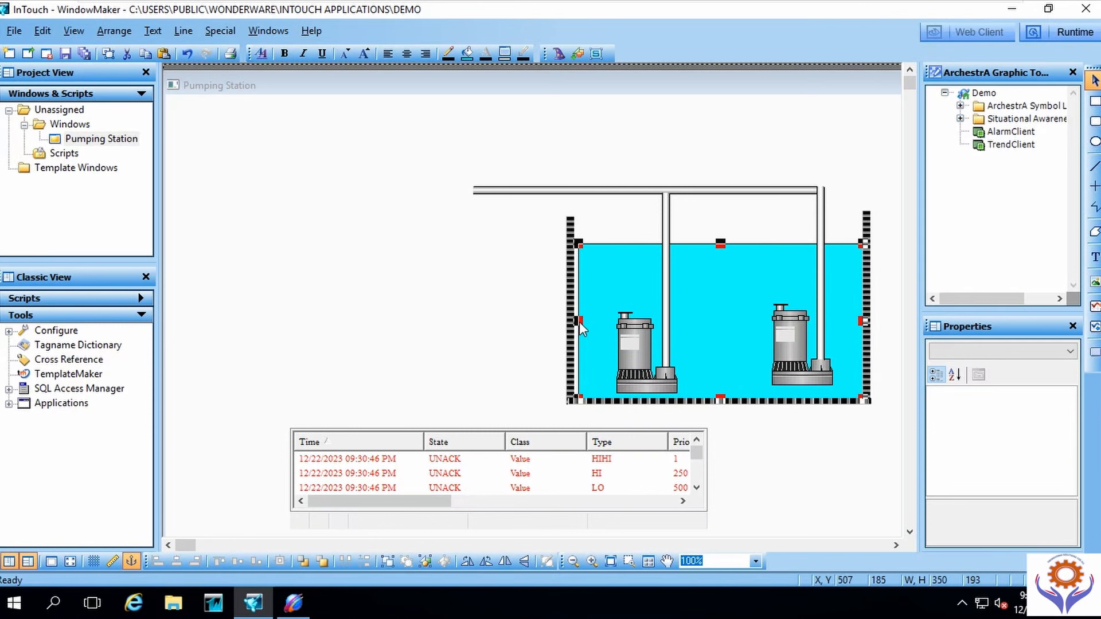
drag(579, 321, 574, 322)
click(464, 312)
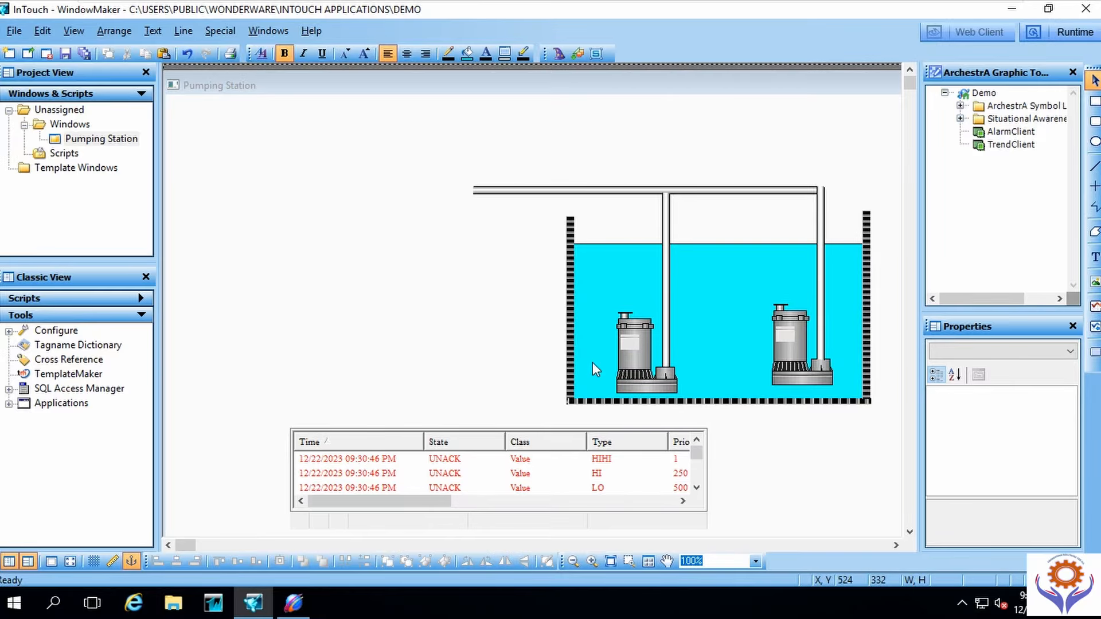
double_click(636, 347)
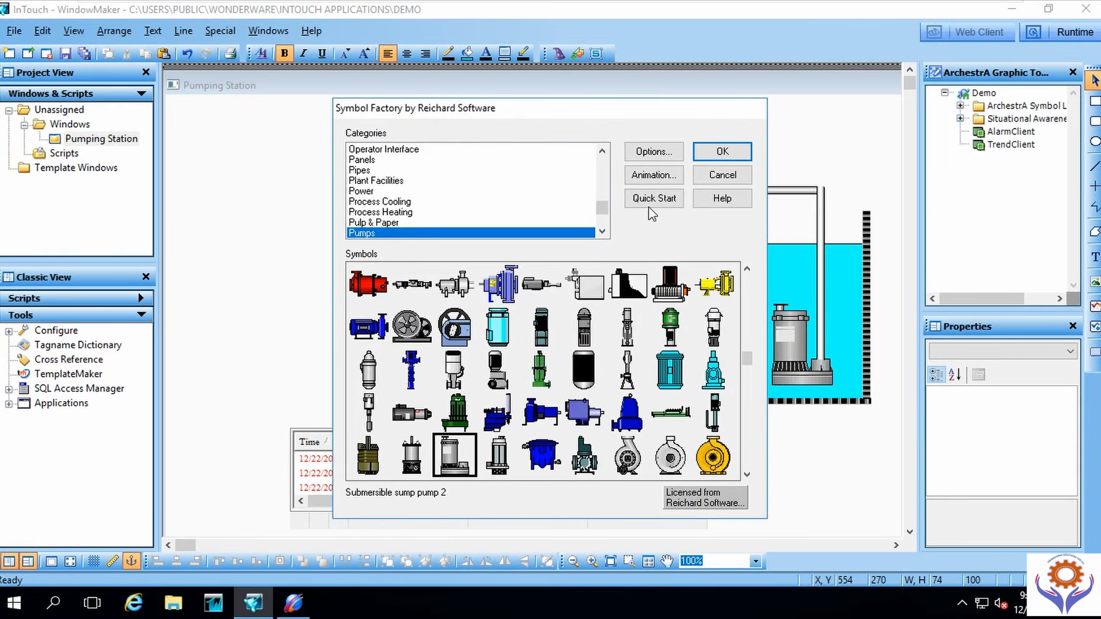
click(645, 174)
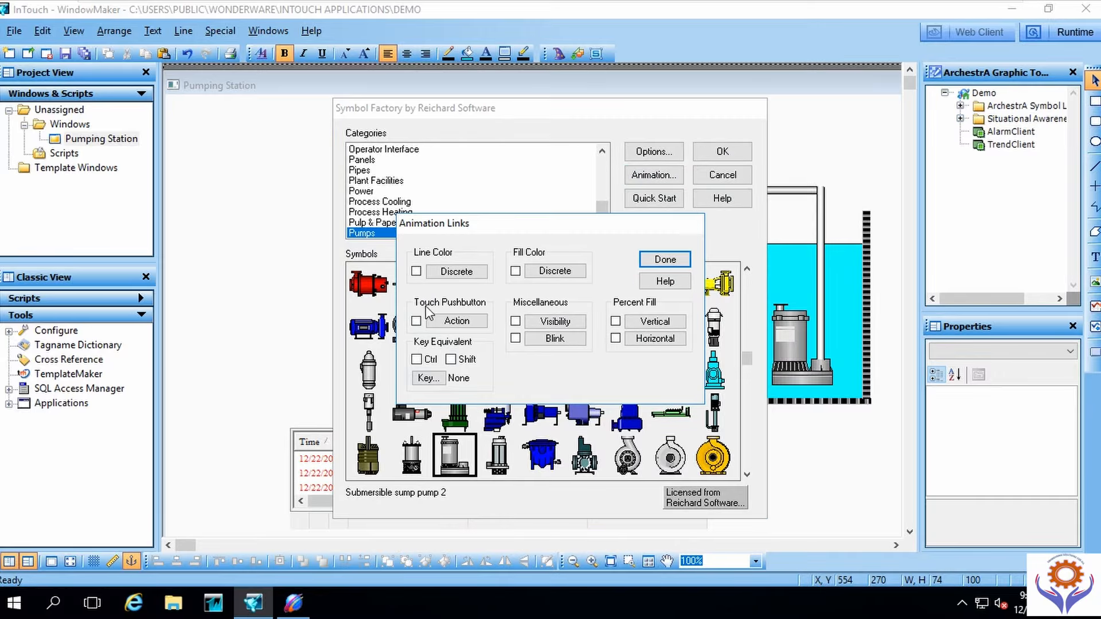
click(515, 272)
click(545, 271)
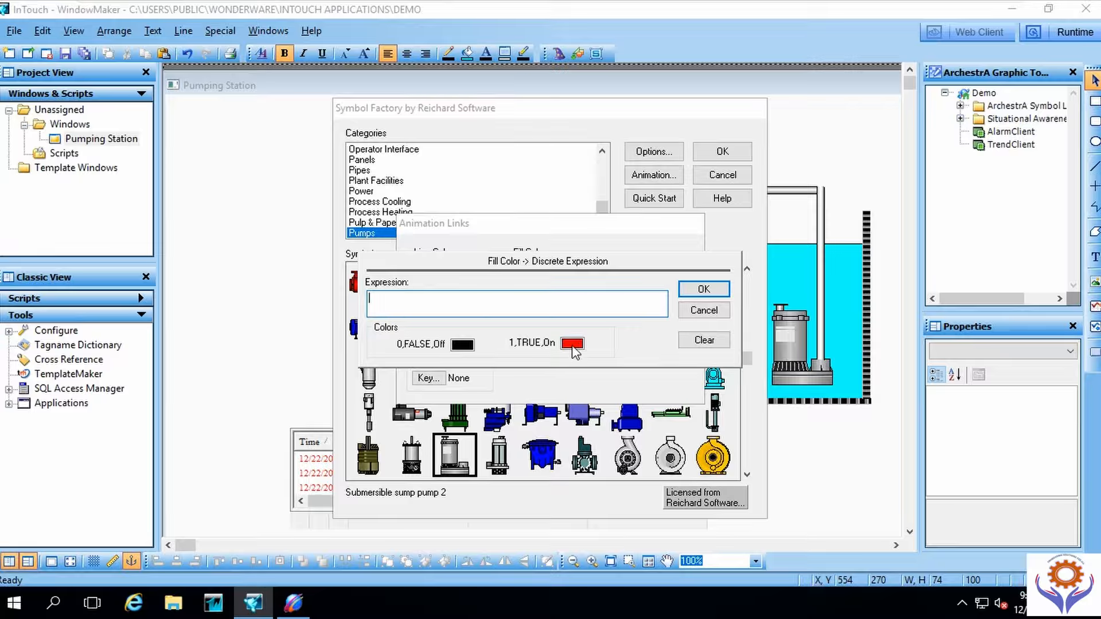
click(703, 312)
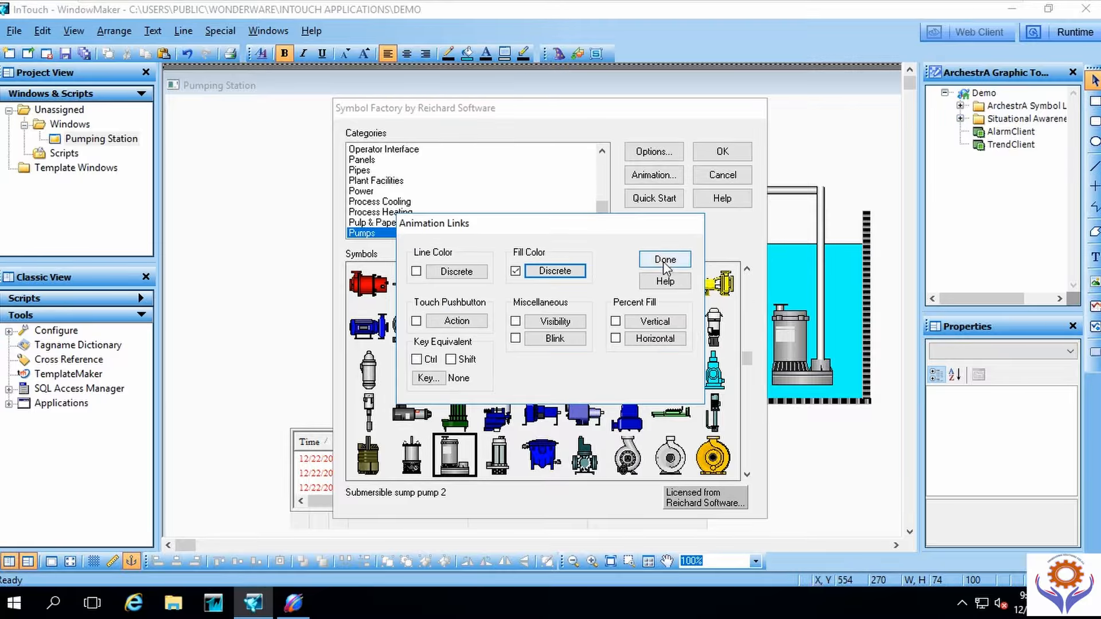
click(666, 260)
click(721, 176)
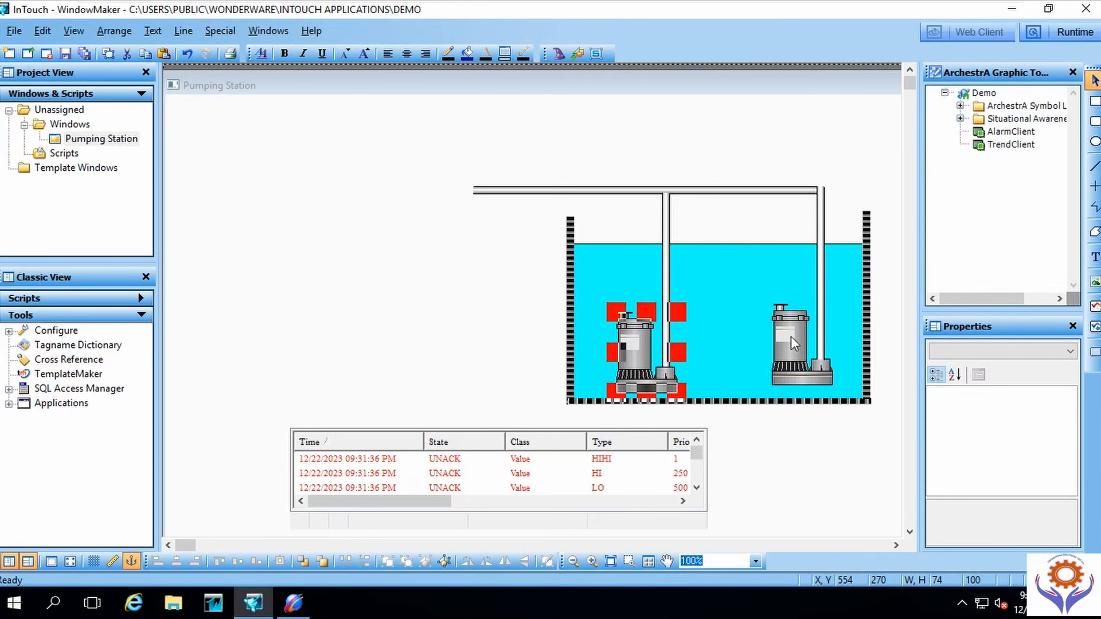
click(823, 156)
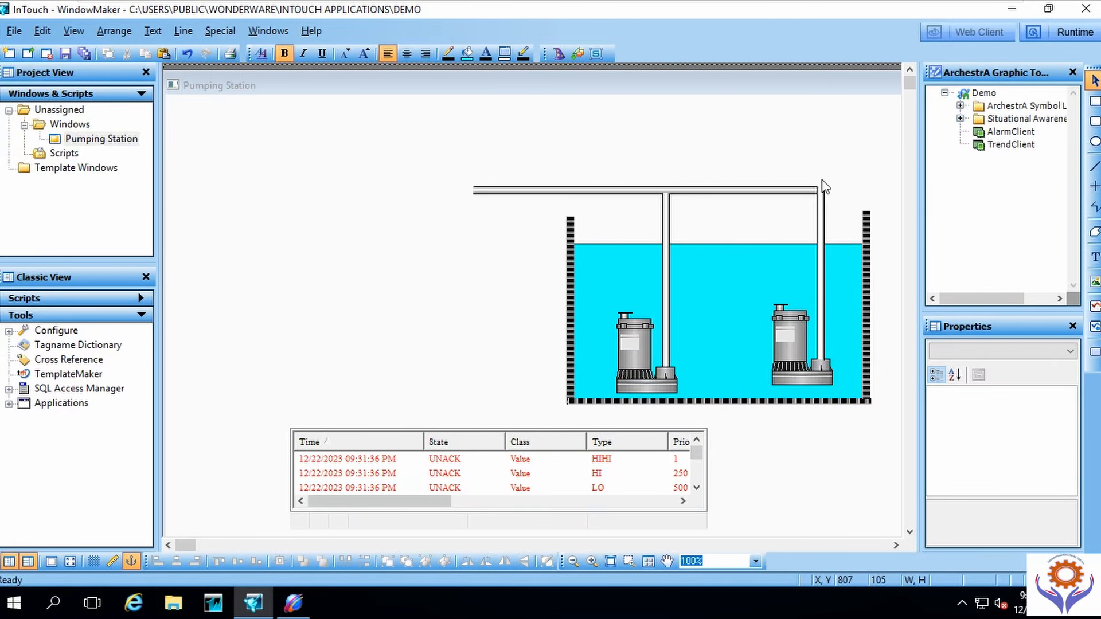
Step: Draw a small rectangle about 27 by 18 in the empty area beside the tank, at about X 377, Y 287
click(1094, 104)
drag(394, 332, 416, 346)
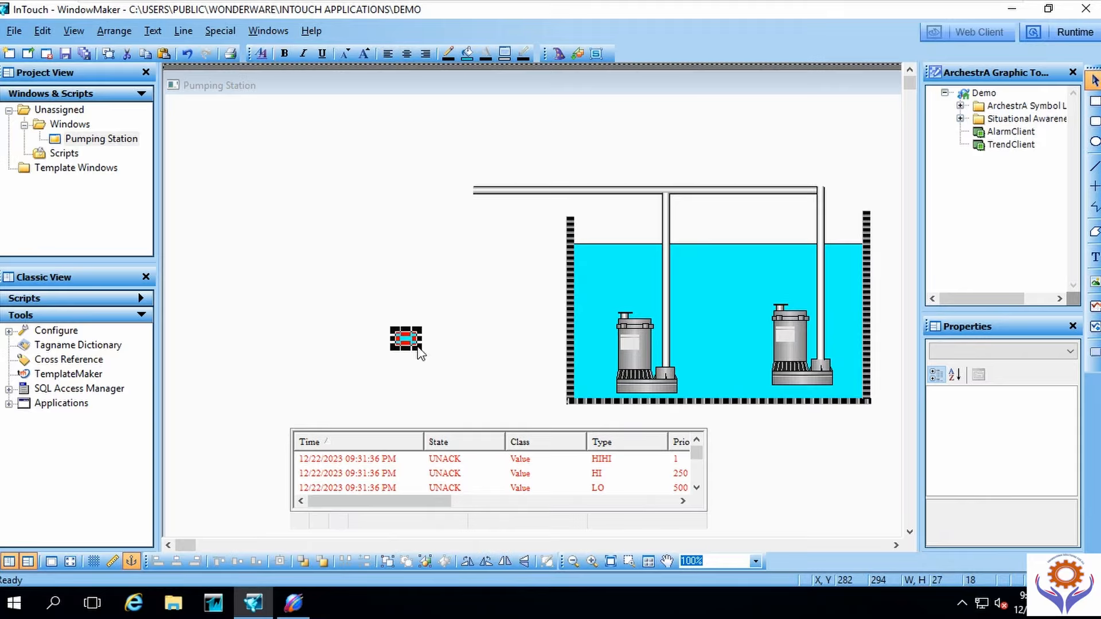
click(445, 348)
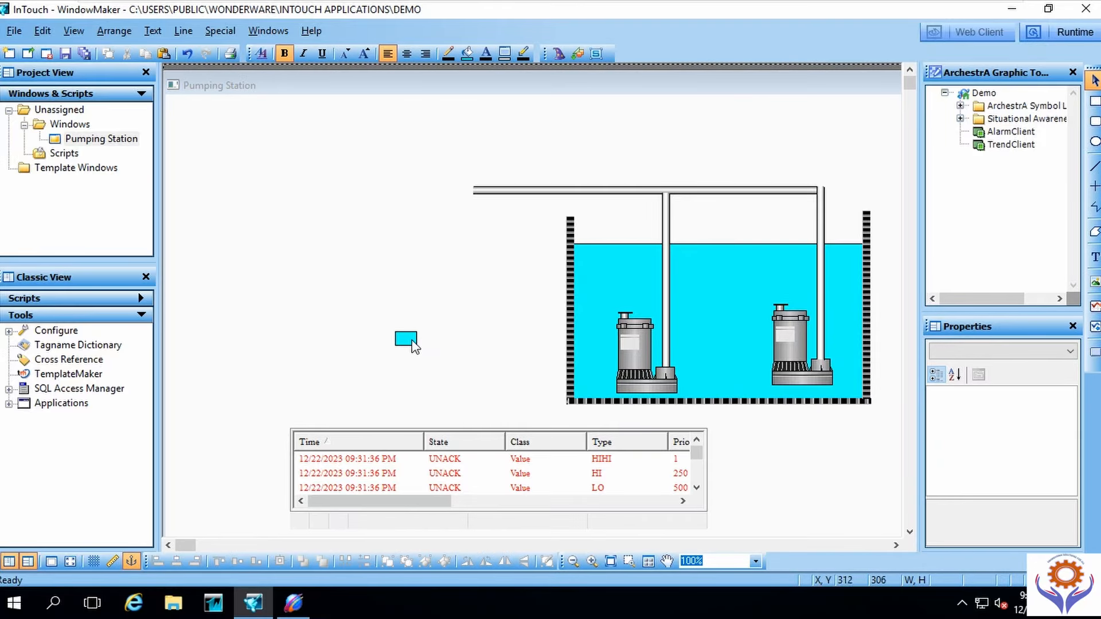
drag(413, 346, 488, 339)
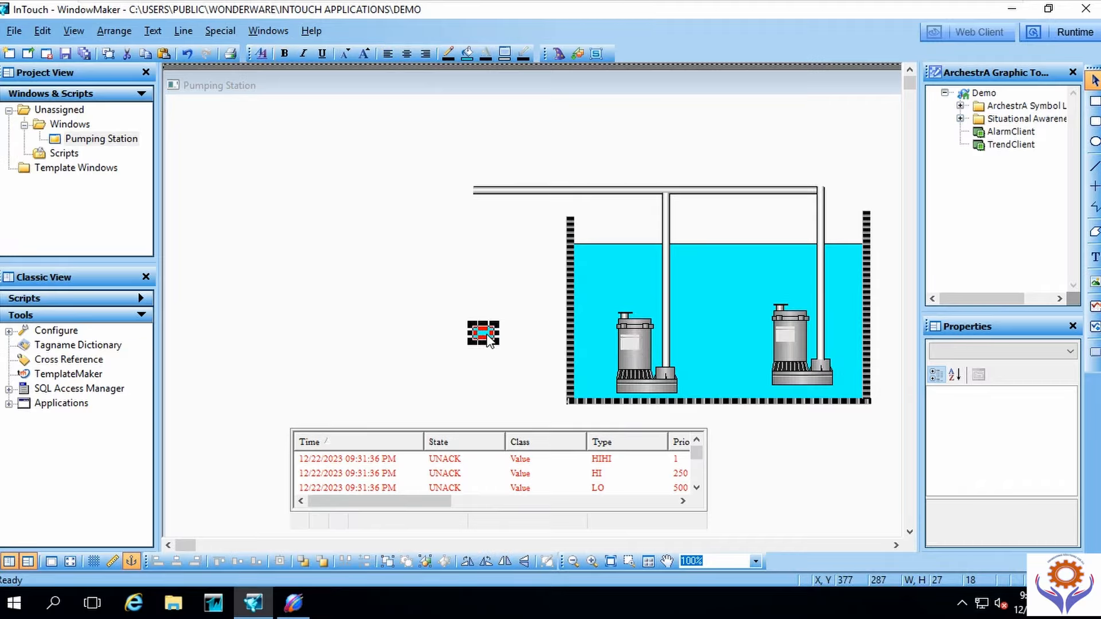
Step: Fill the small rectangle beside the tank with bright green
right_click(489, 340)
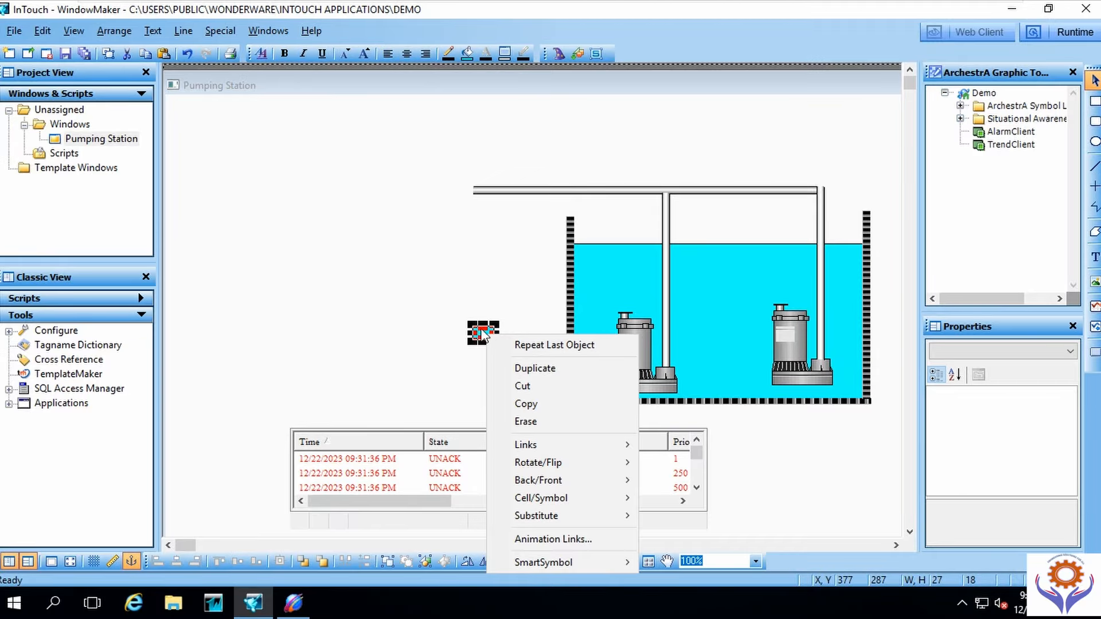
click(463, 60)
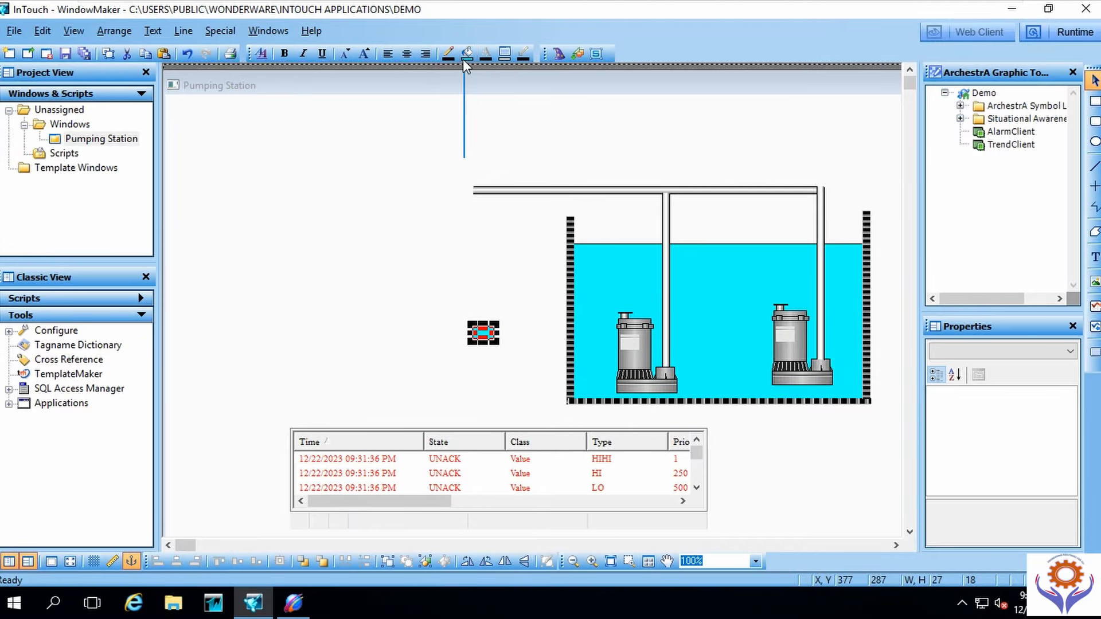
click(464, 60)
click(484, 133)
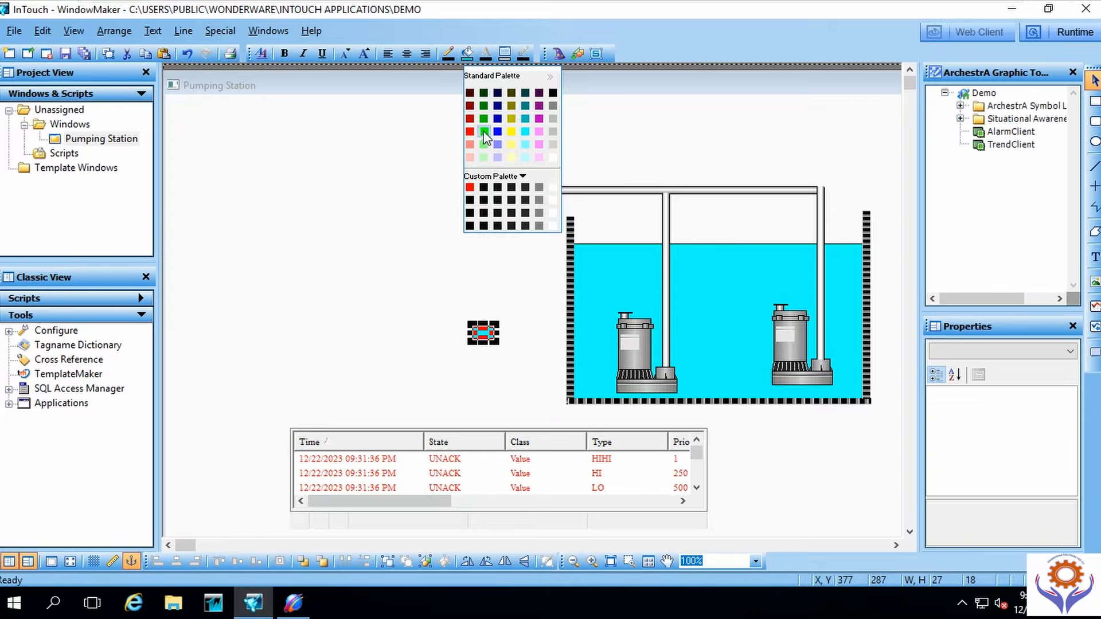
click(459, 298)
click(483, 333)
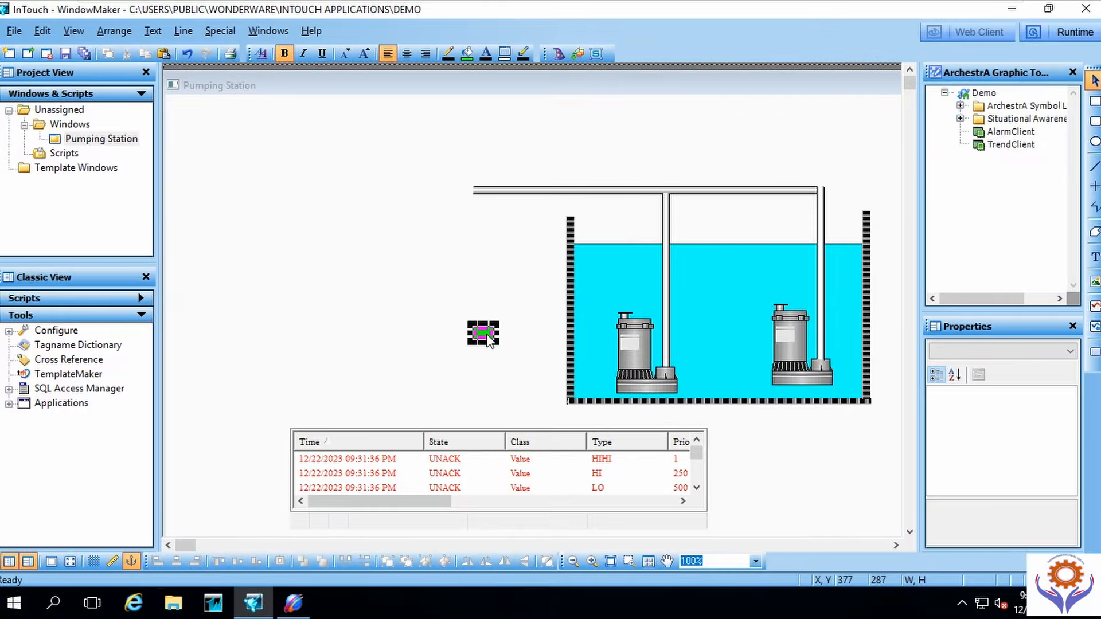
double_click(483, 332)
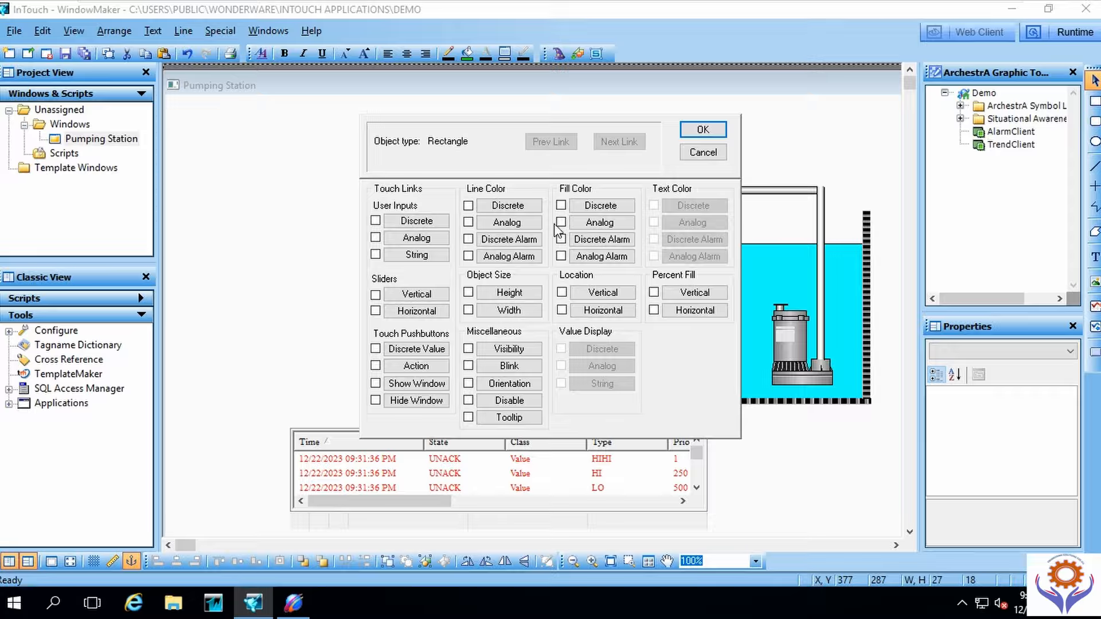
click(561, 205)
click(561, 205)
click(703, 152)
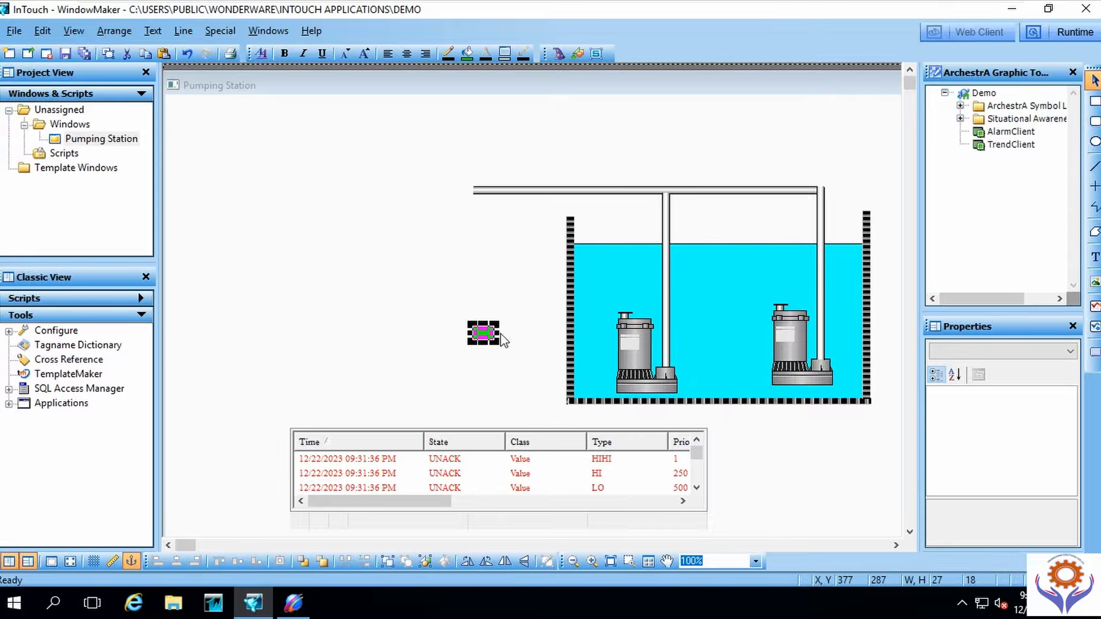
Step: Place the green rectangle on the first pump's label plate and a copy of it on the second pump's label plate
drag(481, 333, 626, 342)
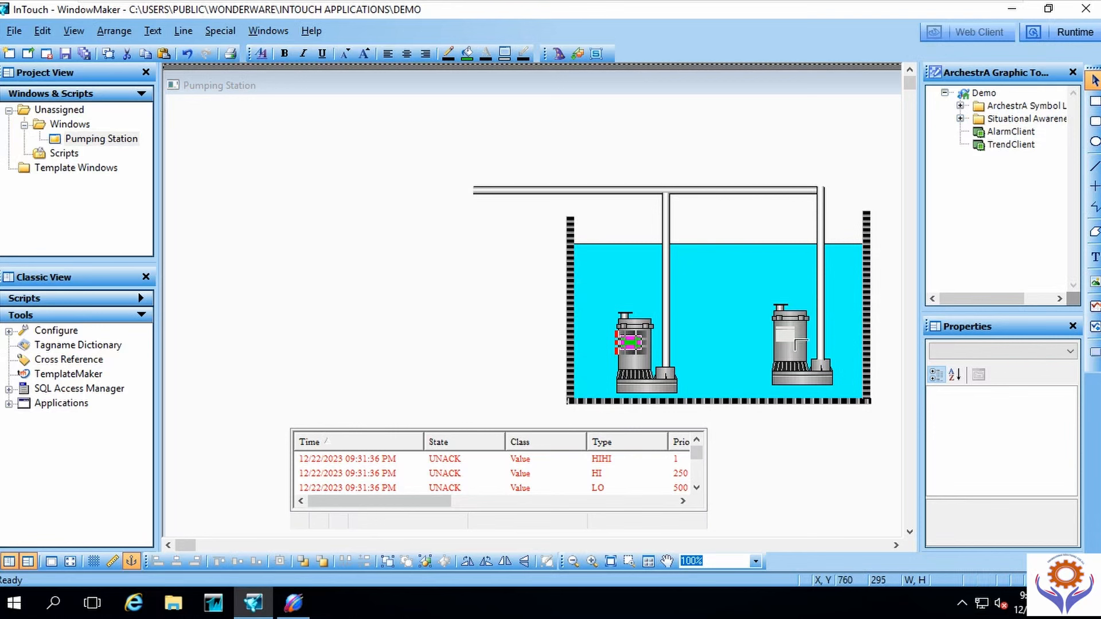
click(780, 330)
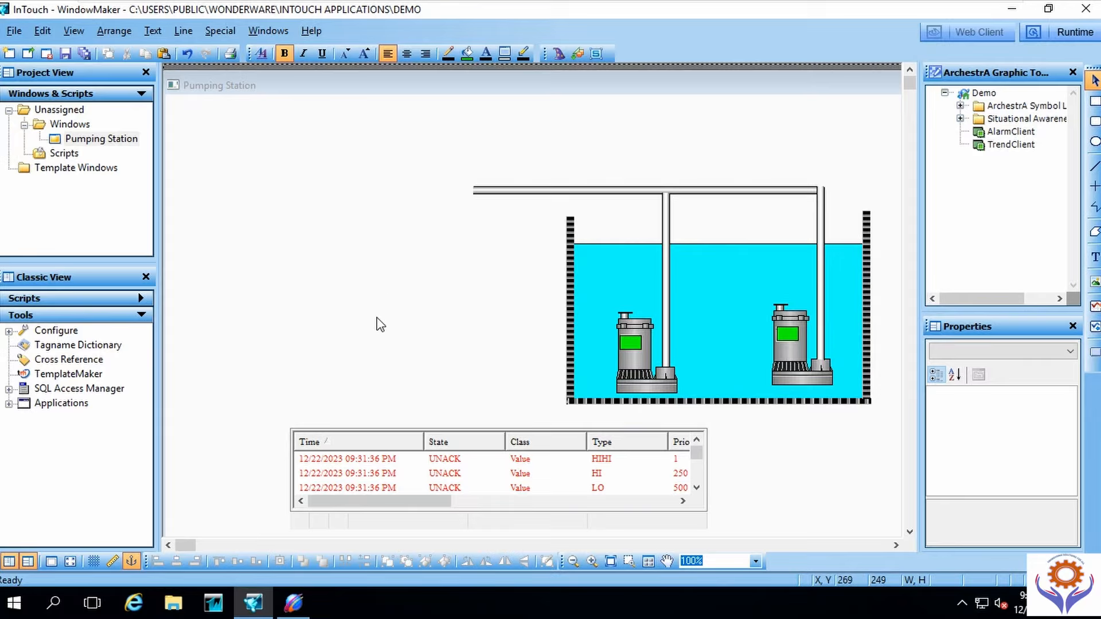
Step: Widen the alarm display below the tank in both directions to about 901 wide, starting at about X 8
click(296, 484)
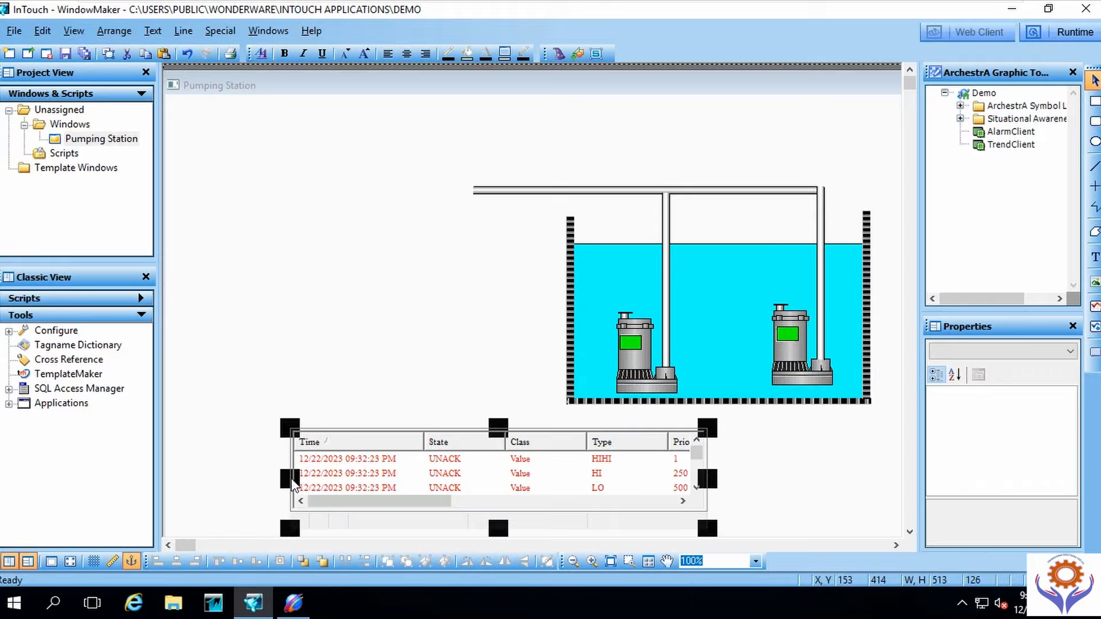
drag(296, 484, 174, 479)
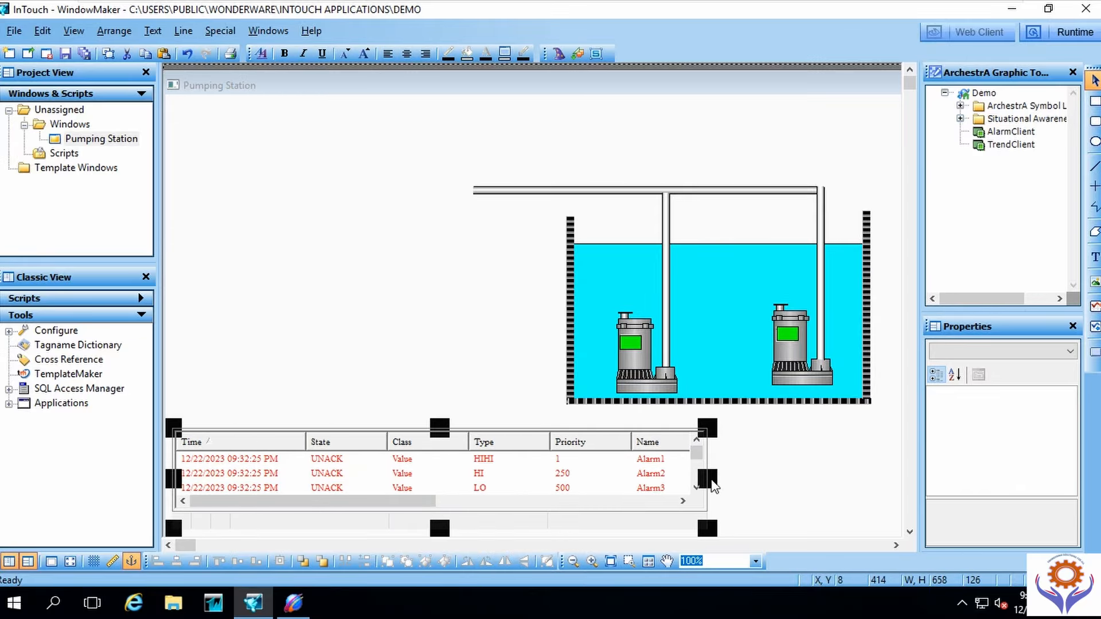
drag(709, 479, 909, 490)
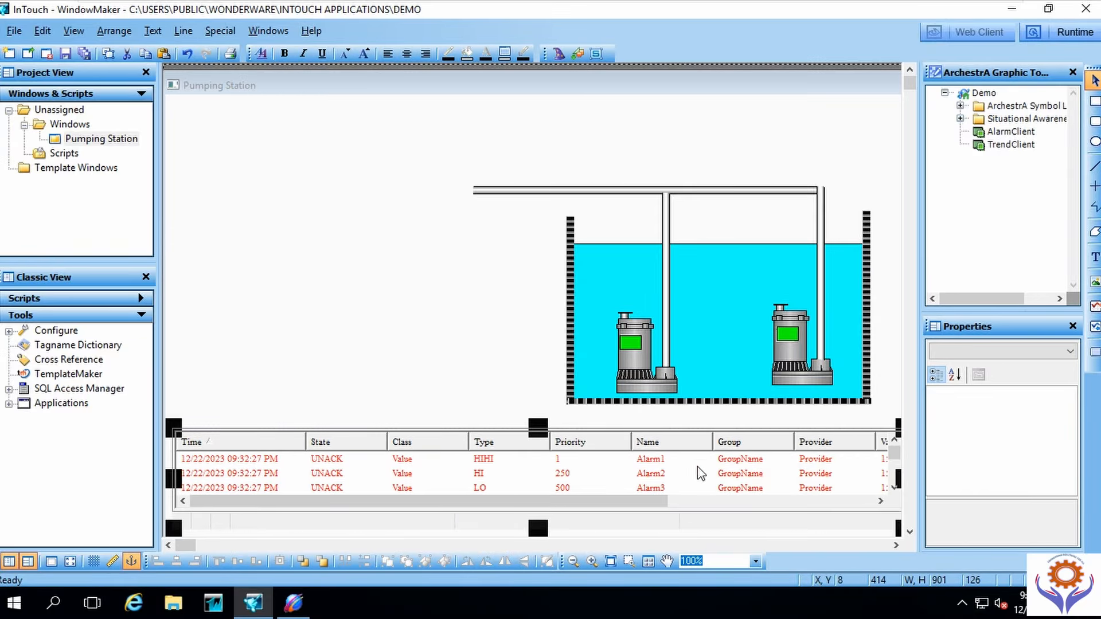
click(475, 296)
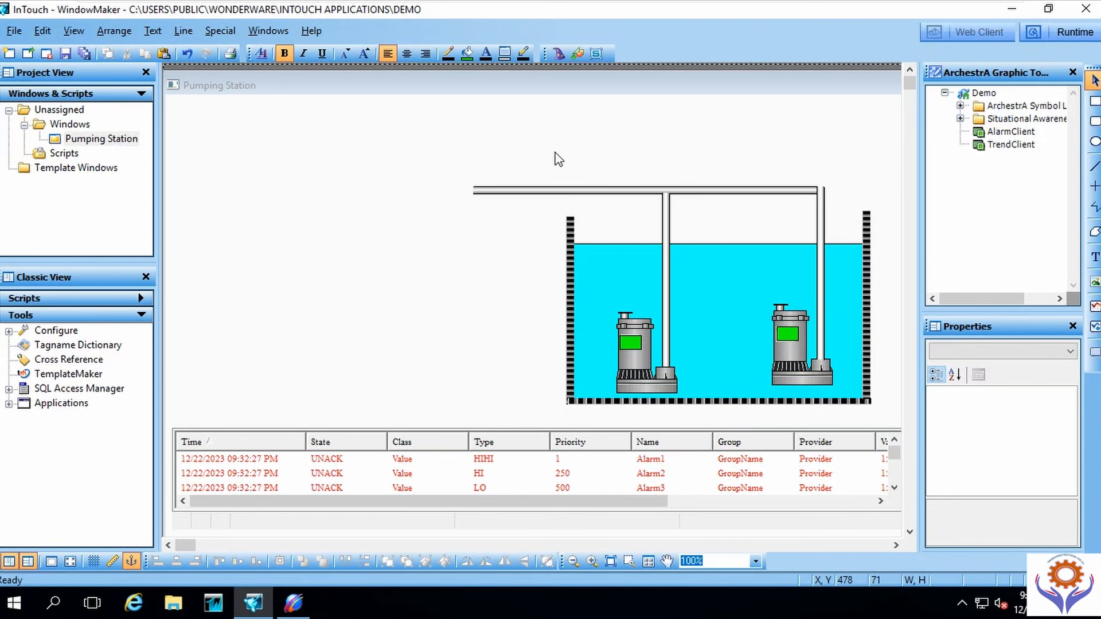
Step: Draw a rectangle about 122 by 25 in the empty area beside the tank, at about X 312, Y 202
click(1096, 103)
drag(418, 257, 521, 280)
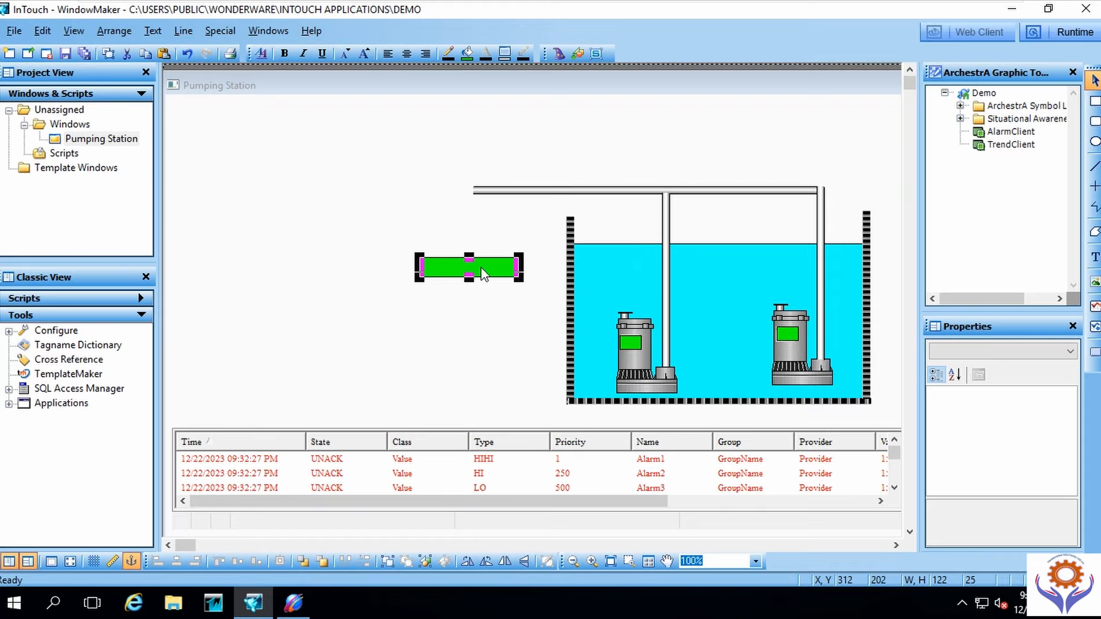
right_click(483, 274)
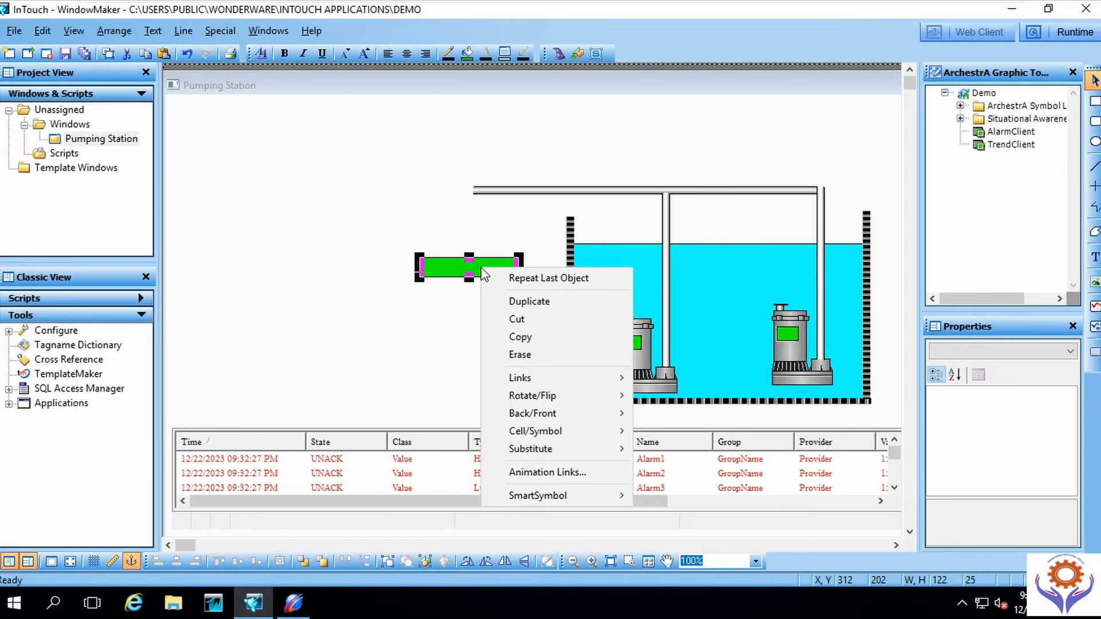
Step: Add the text ##.## on the new green rectangle, enlarge its font two steps and nudge the rectangle to fit behind it
click(1094, 256)
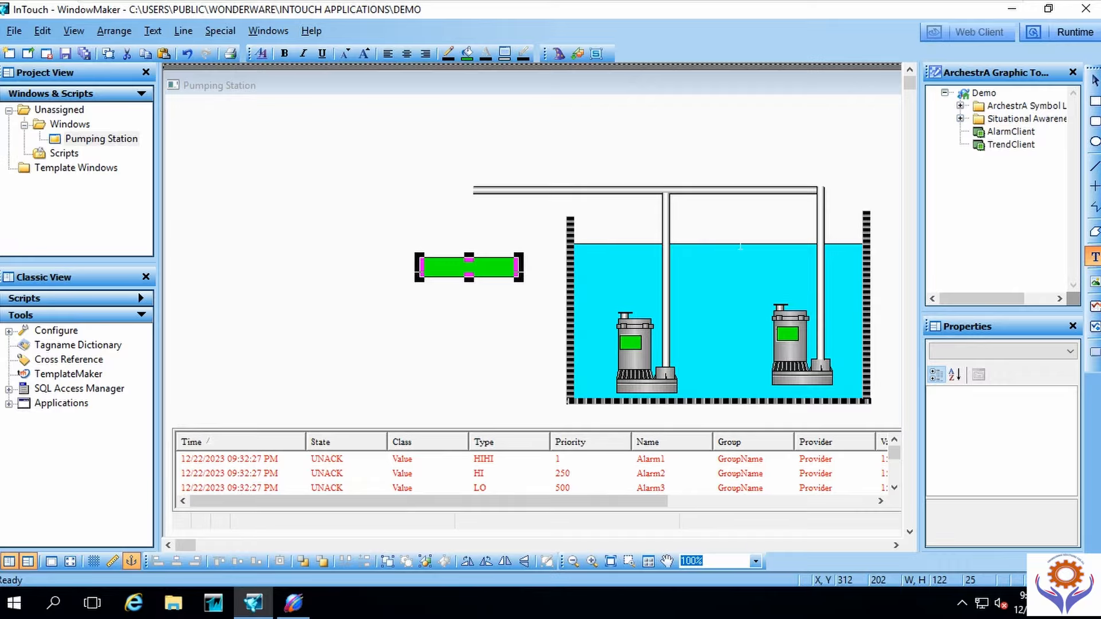
click(442, 270)
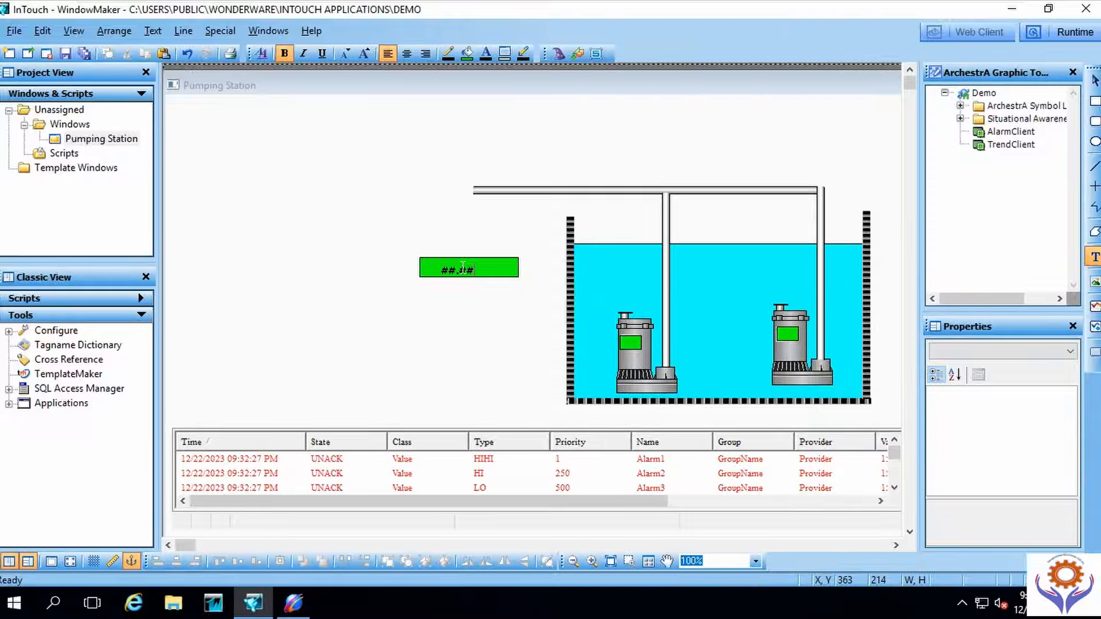
click(460, 279)
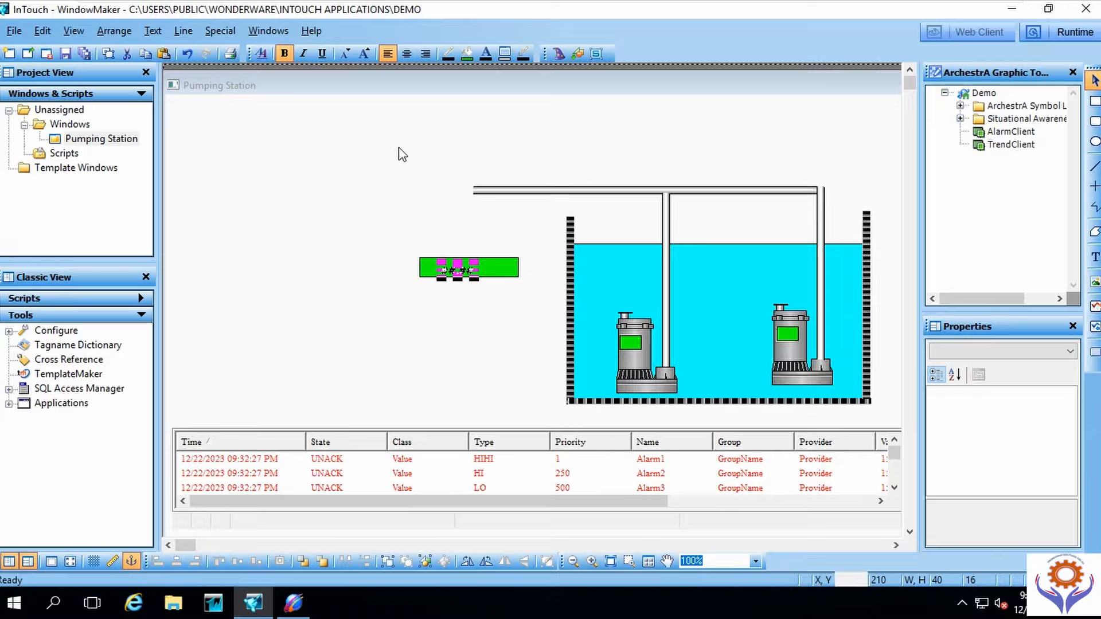
click(364, 54)
click(363, 54)
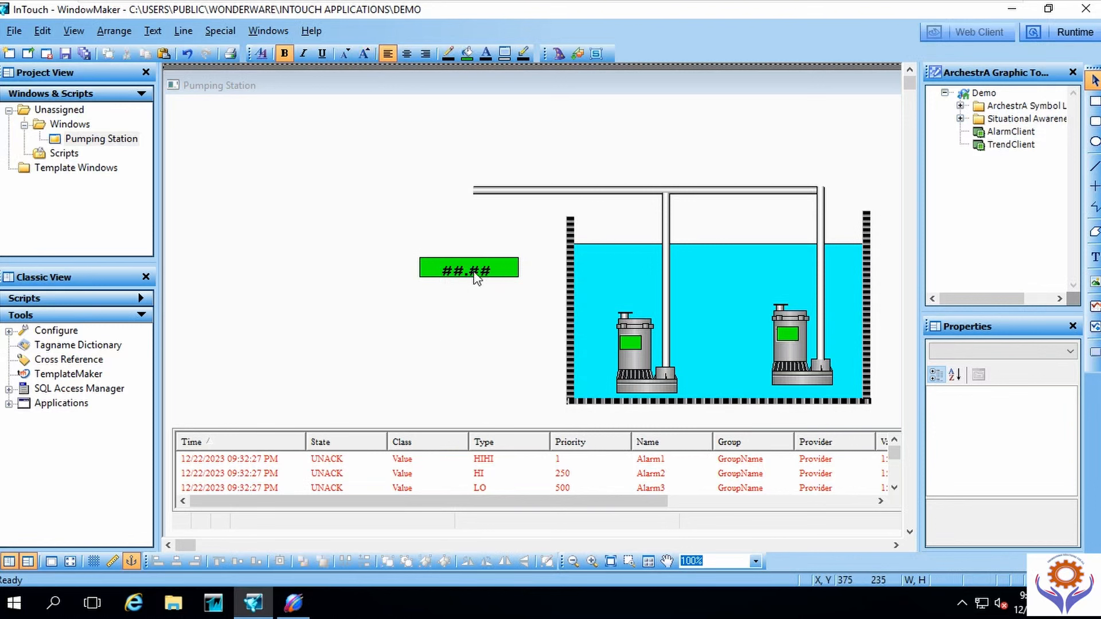
click(504, 271)
drag(505, 273, 507, 278)
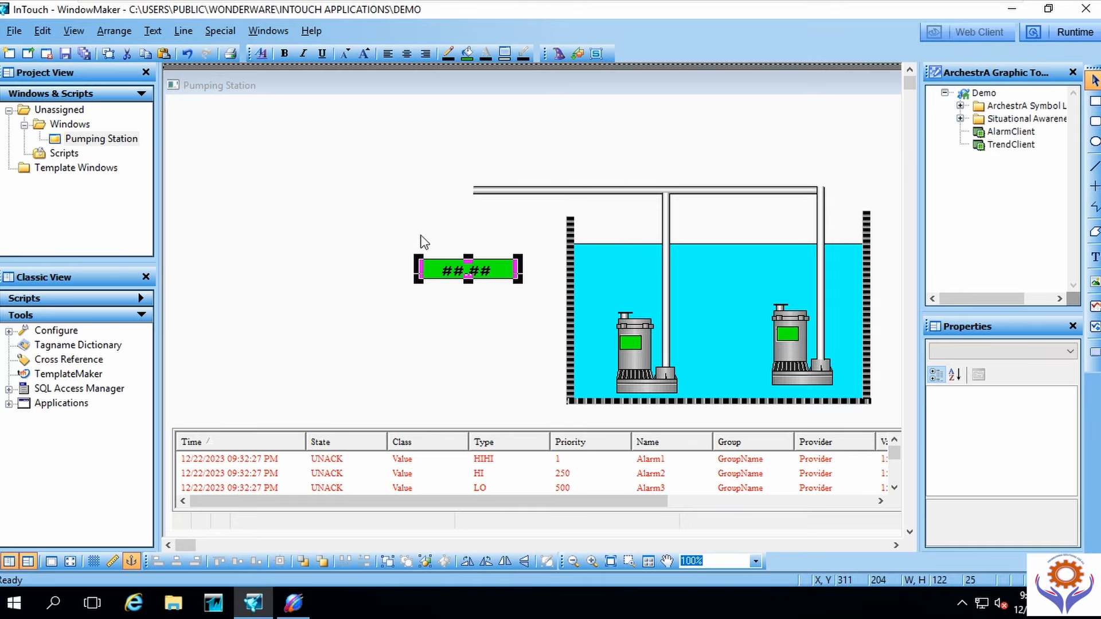
Step: Look through the wizard categories and place a Symbol Factory wizard in the empty area beside the tank, opening its symbol library
click(557, 55)
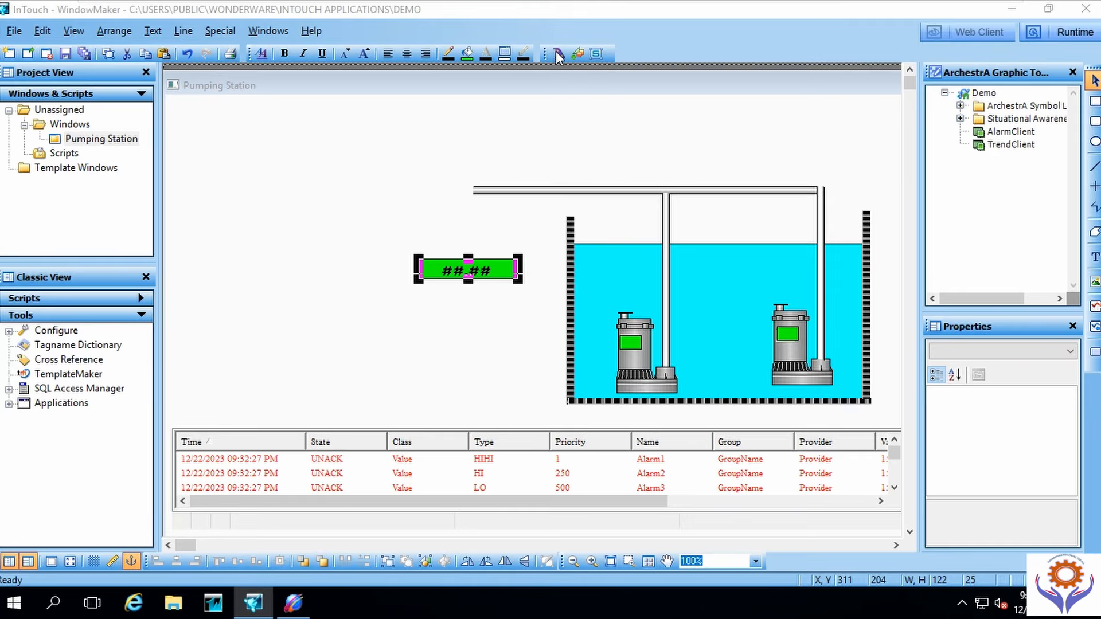
click(348, 196)
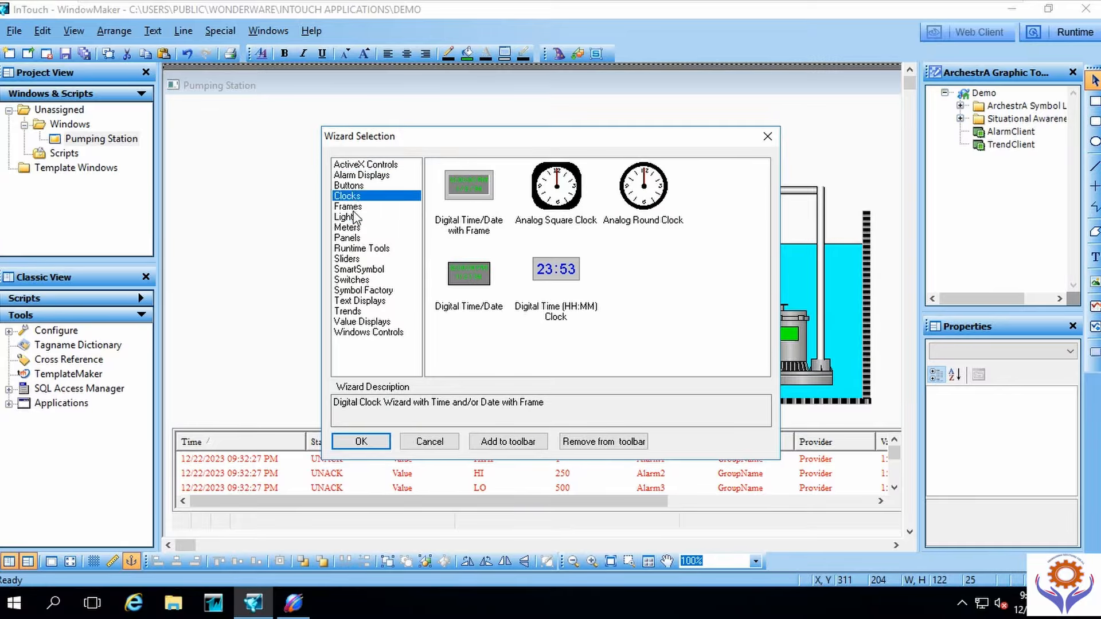
click(346, 217)
click(349, 248)
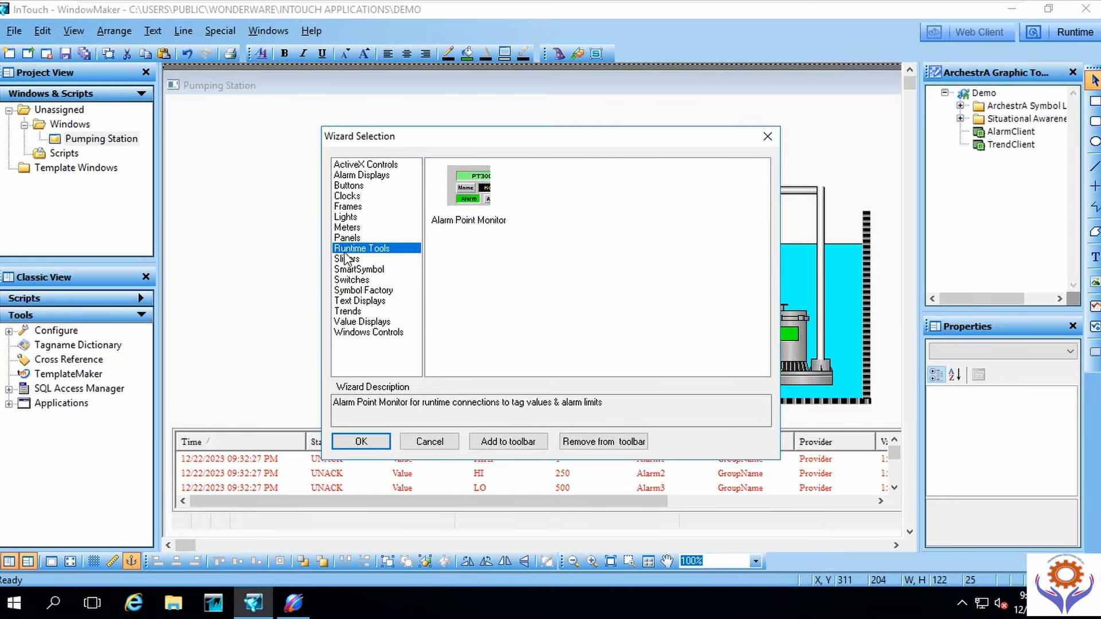
click(342, 239)
click(341, 221)
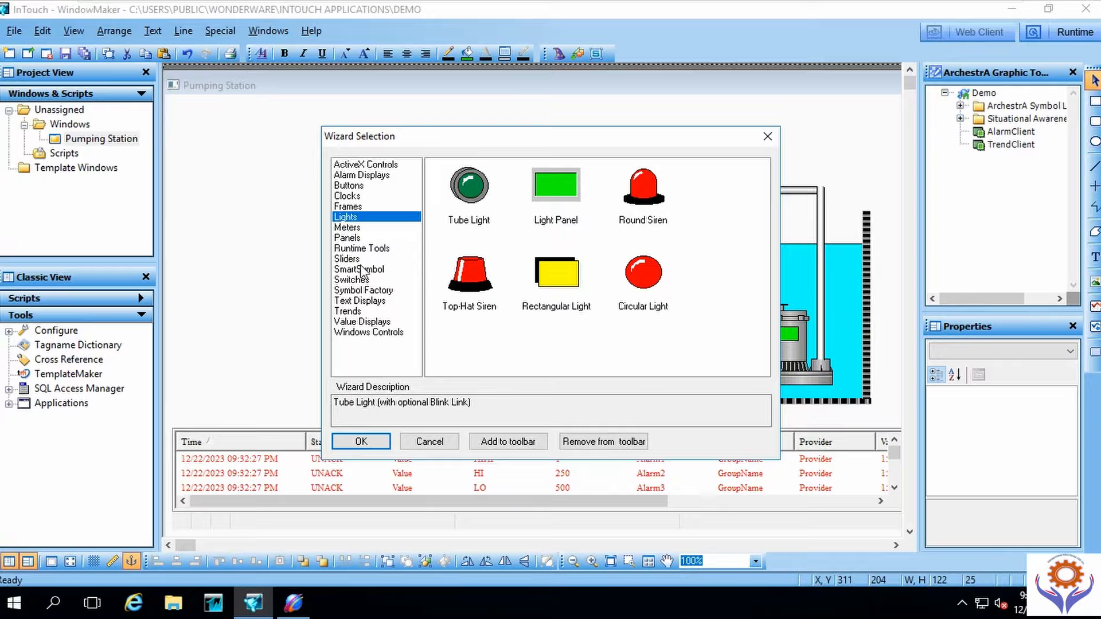
click(348, 238)
click(351, 270)
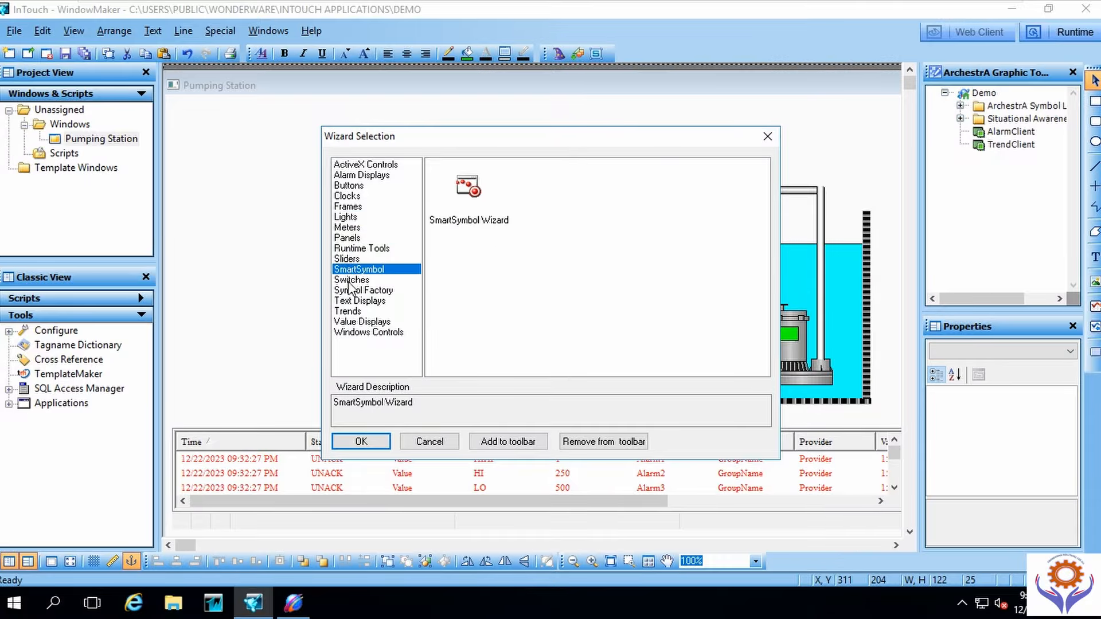
click(351, 281)
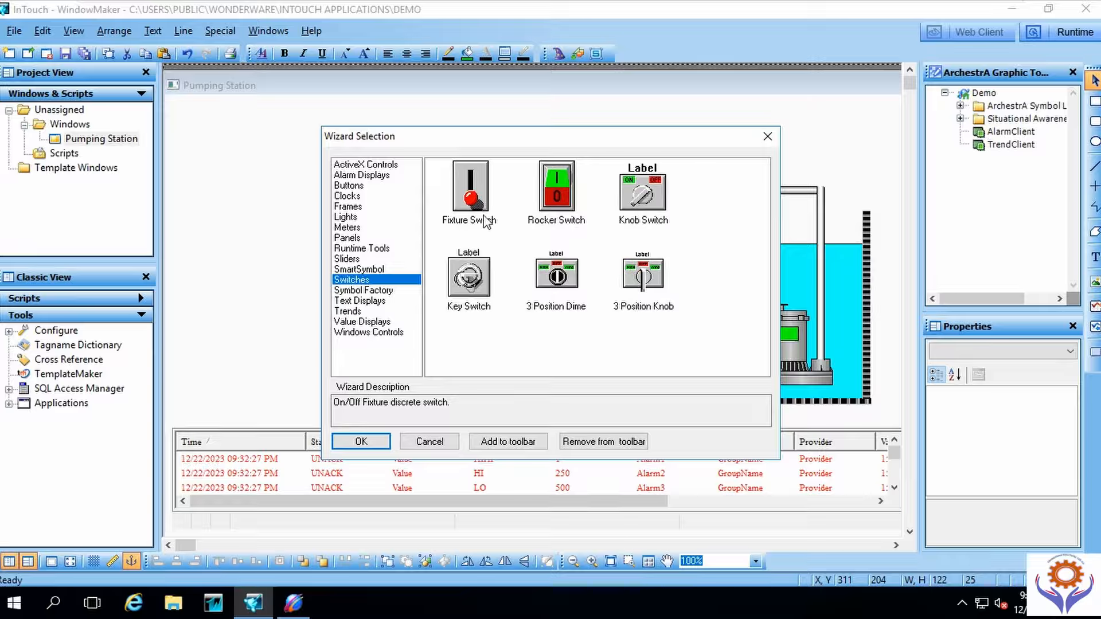
click(368, 291)
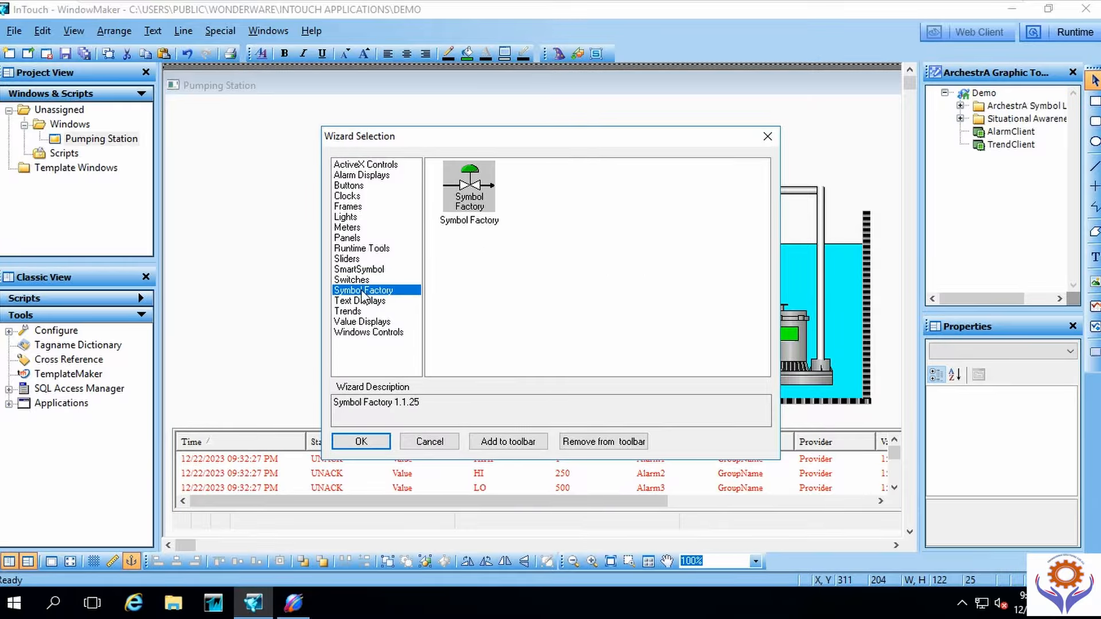
double_click(494, 182)
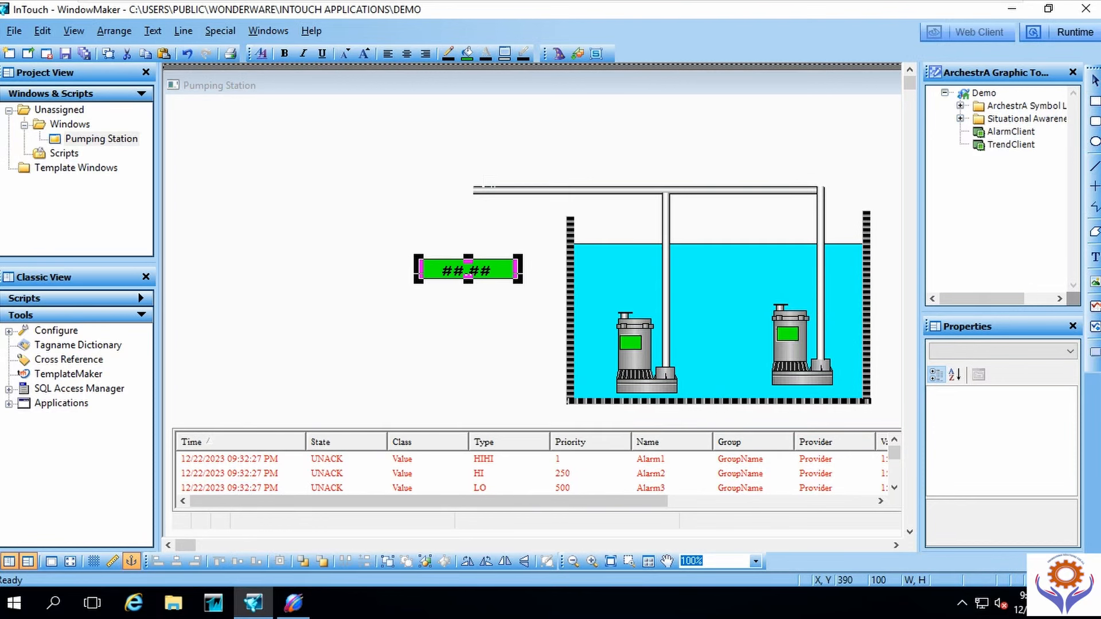
double_click(468, 270)
Step: Insert the Level transmitter 1 symbol from the Sensors category and place it, reduced in size, just above the water inside the tank wall
click(382, 193)
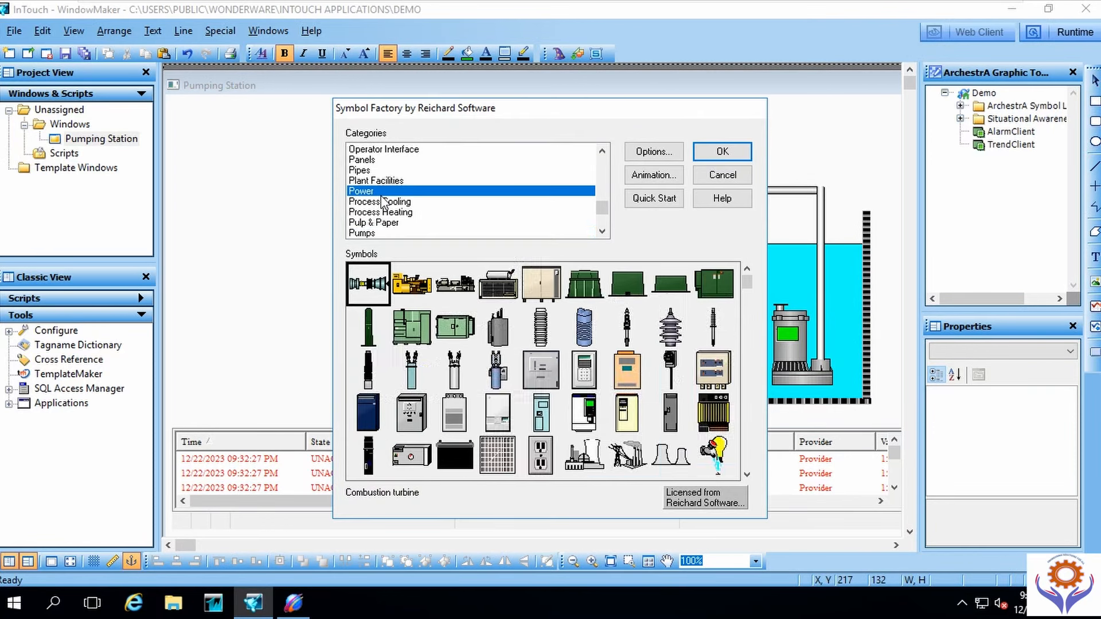
key(d)
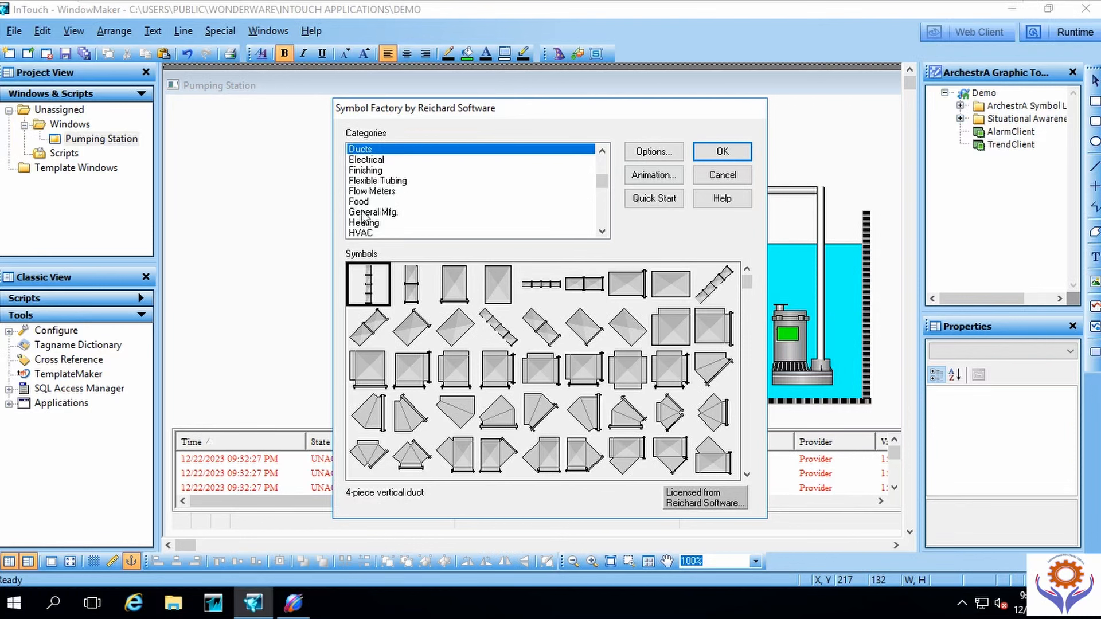
click(361, 213)
click(582, 233)
click(602, 204)
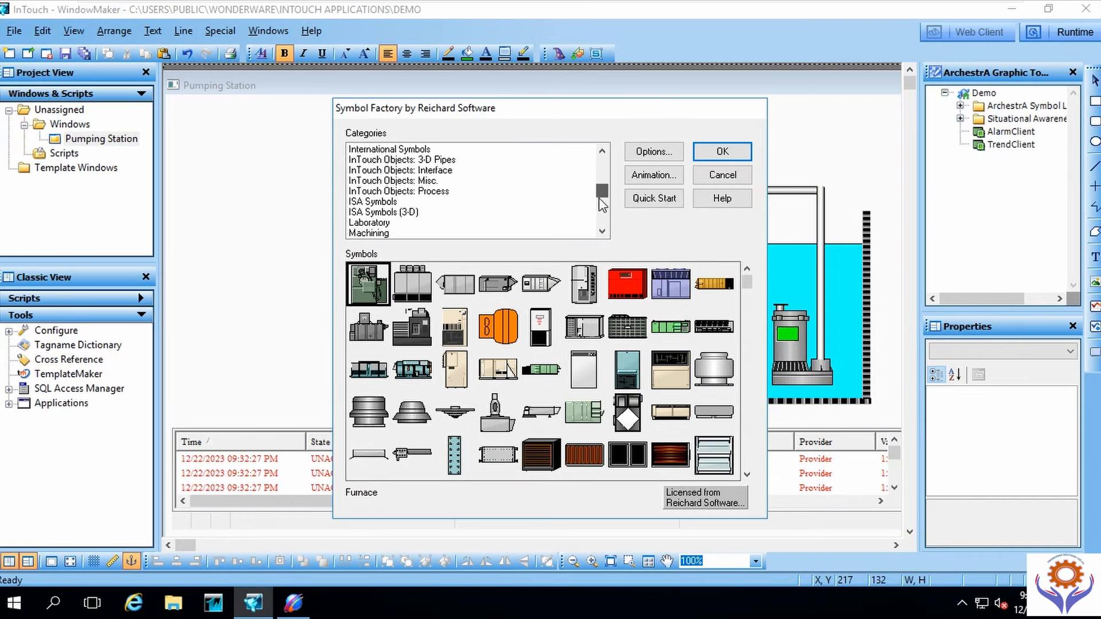
scroll(601, 203, down, 8)
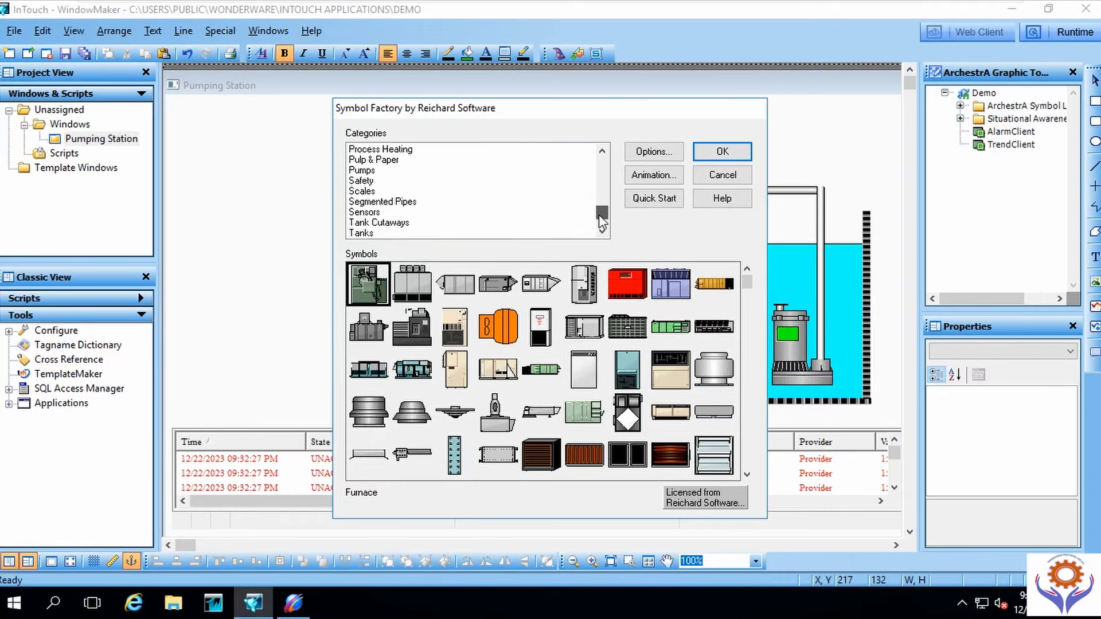
scroll(600, 216, down, 1)
click(365, 202)
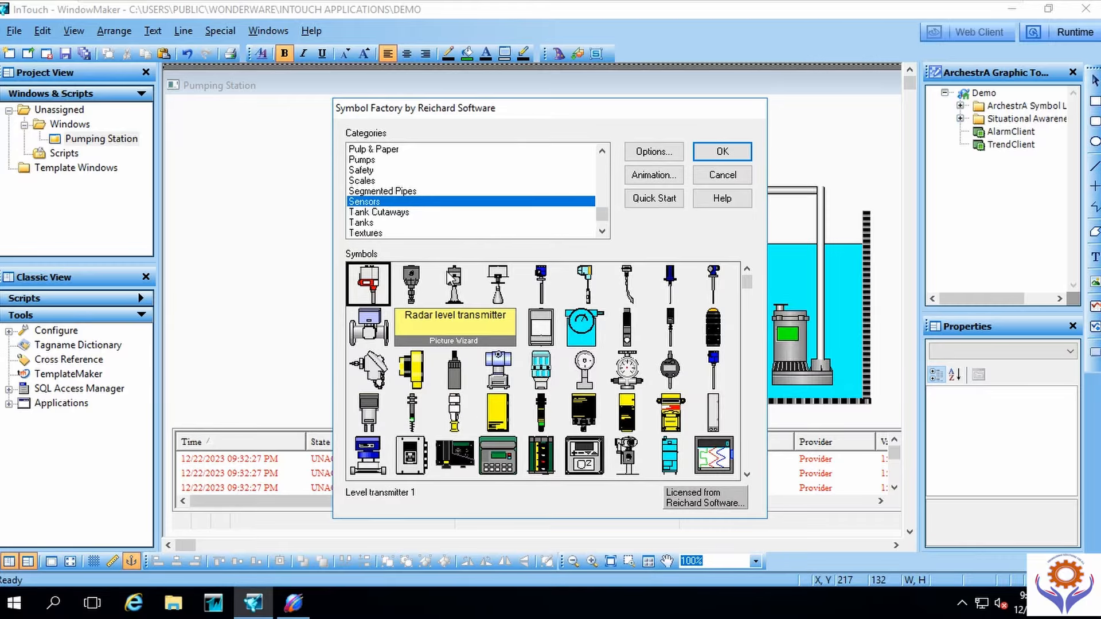
double_click(369, 284)
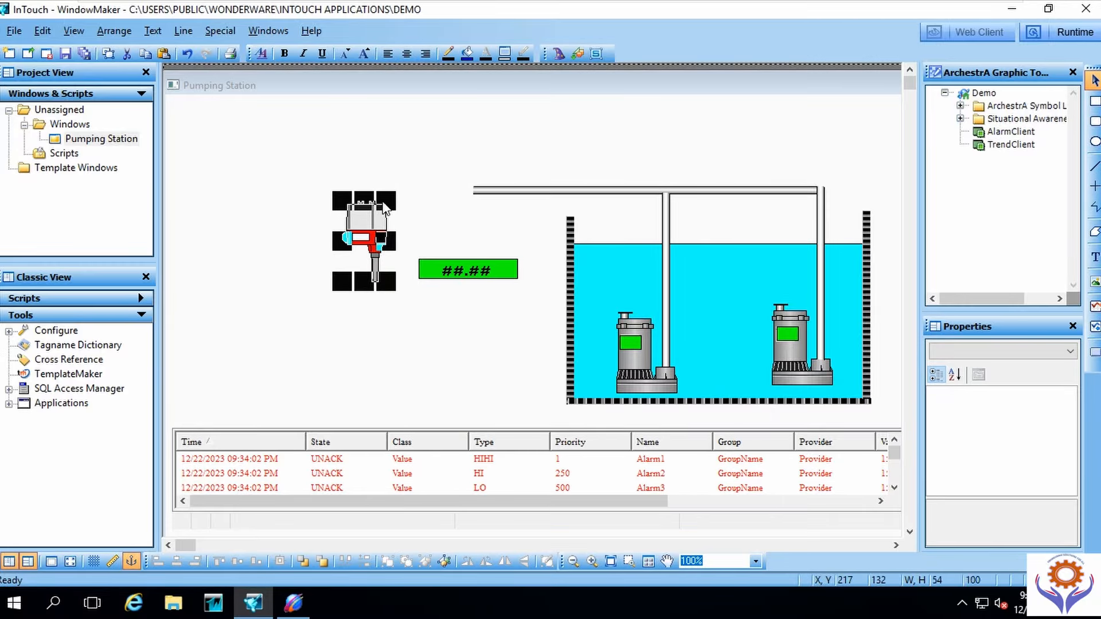
drag(384, 203, 601, 223)
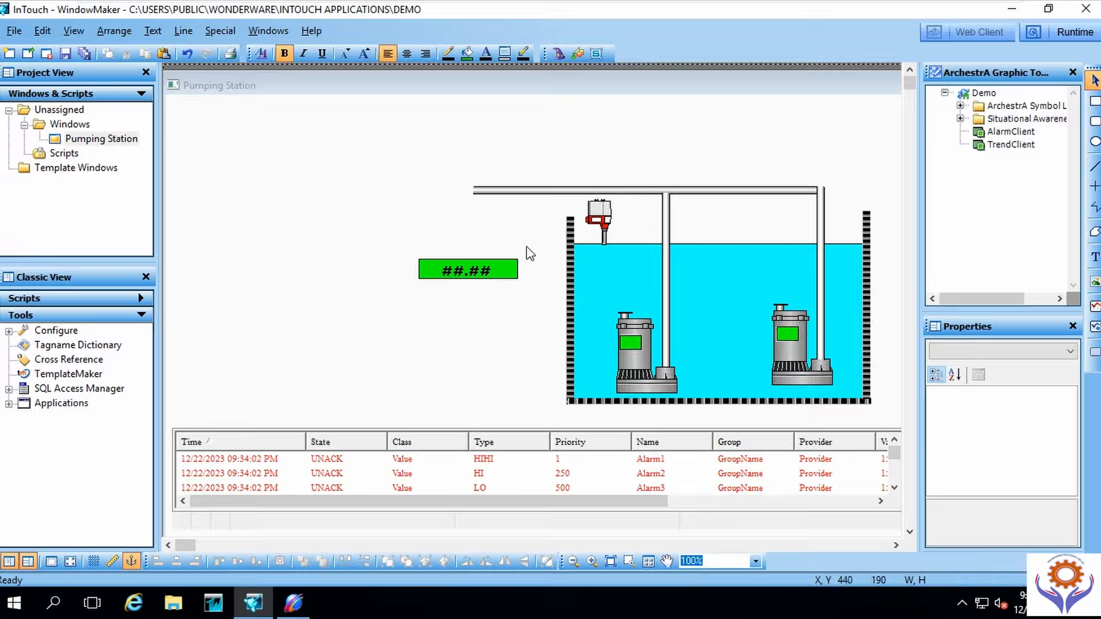
Step: Move the ##.## readout with its rectangle beside the level transmitter and fill the rectangle with light grey
drag(528, 248, 290, 339)
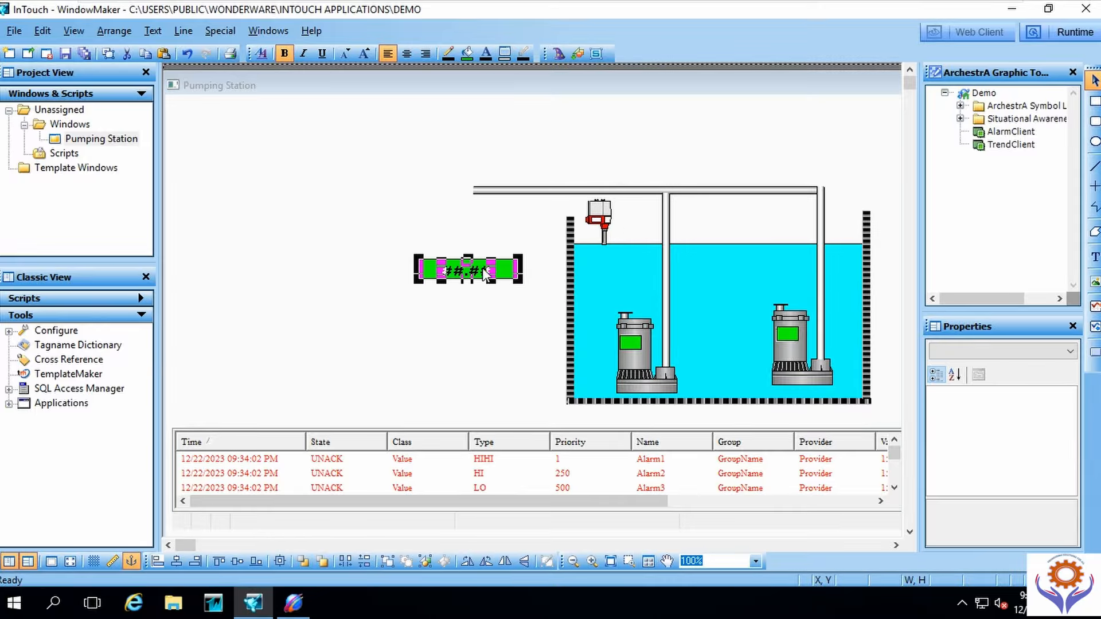
drag(485, 274, 517, 230)
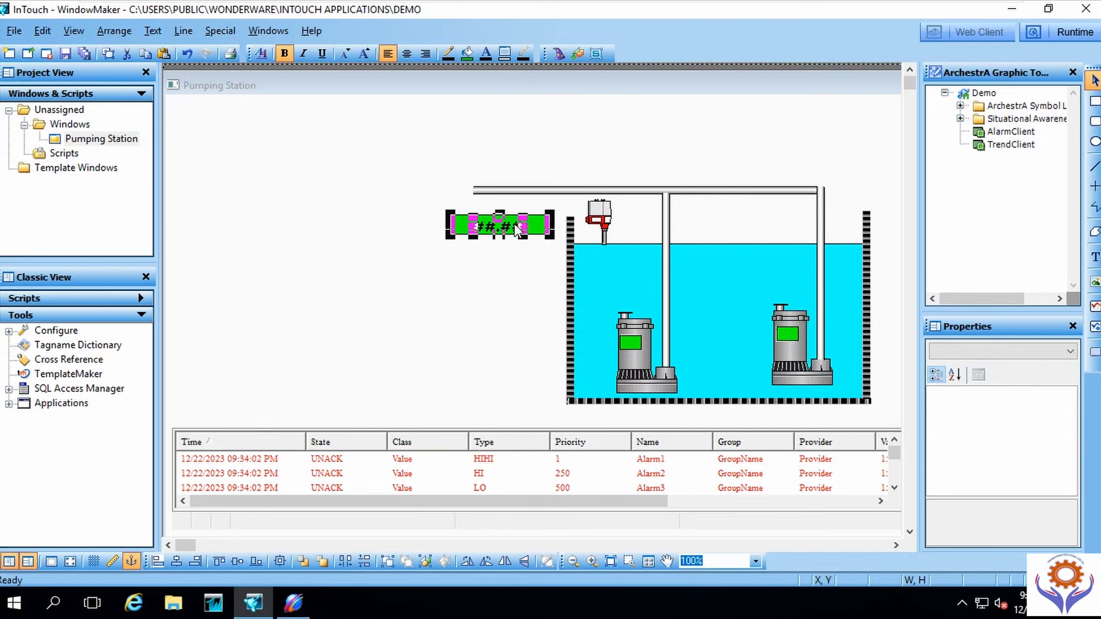
click(442, 241)
click(464, 234)
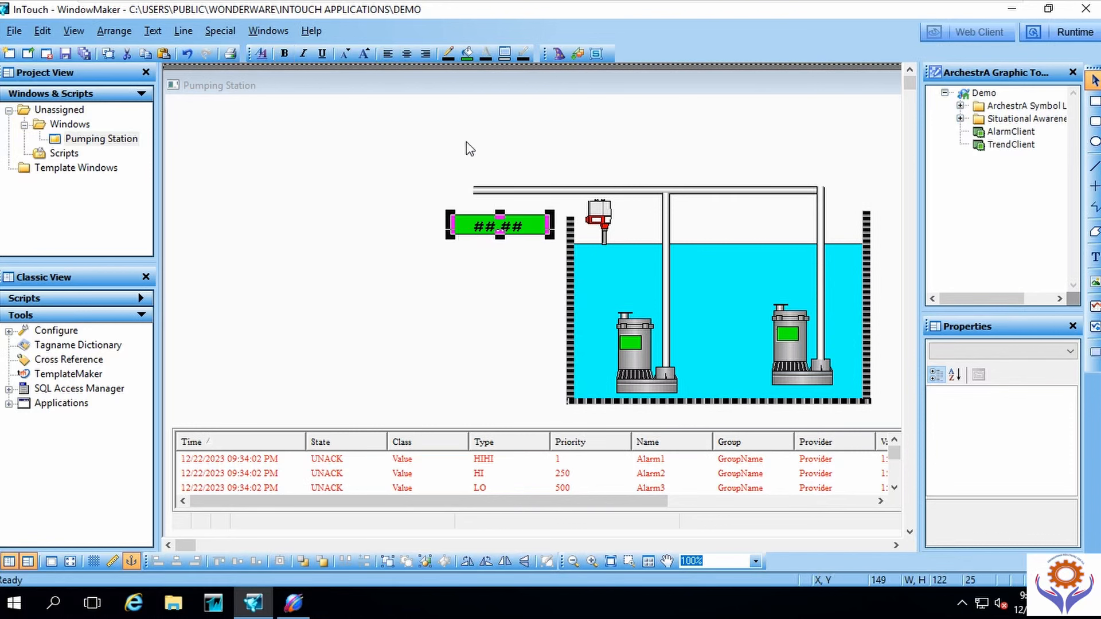
click(466, 53)
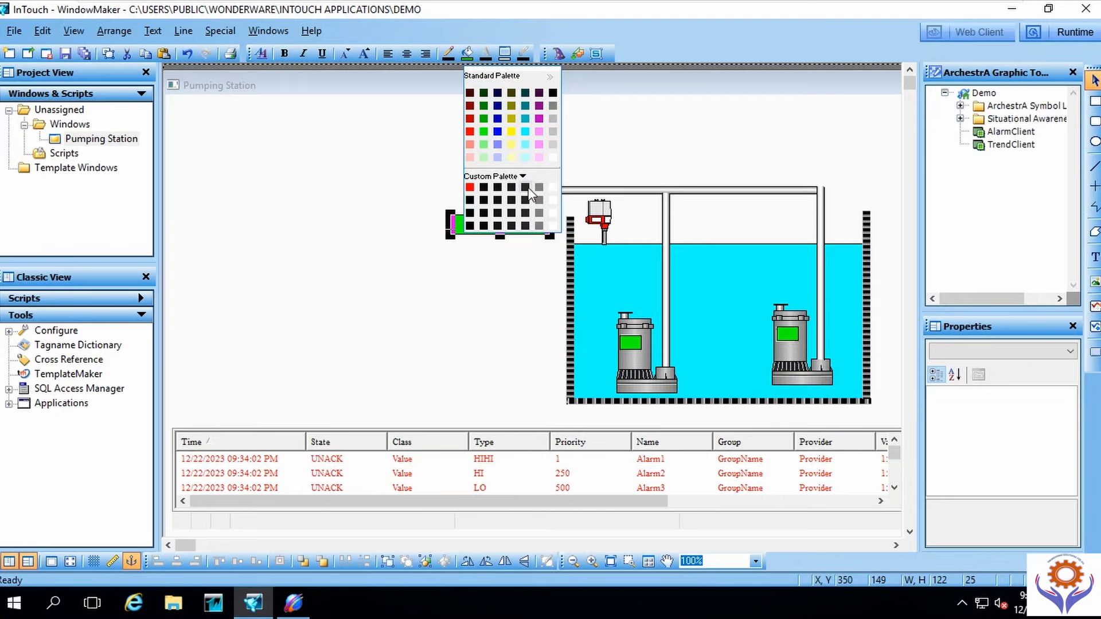
click(553, 118)
click(475, 273)
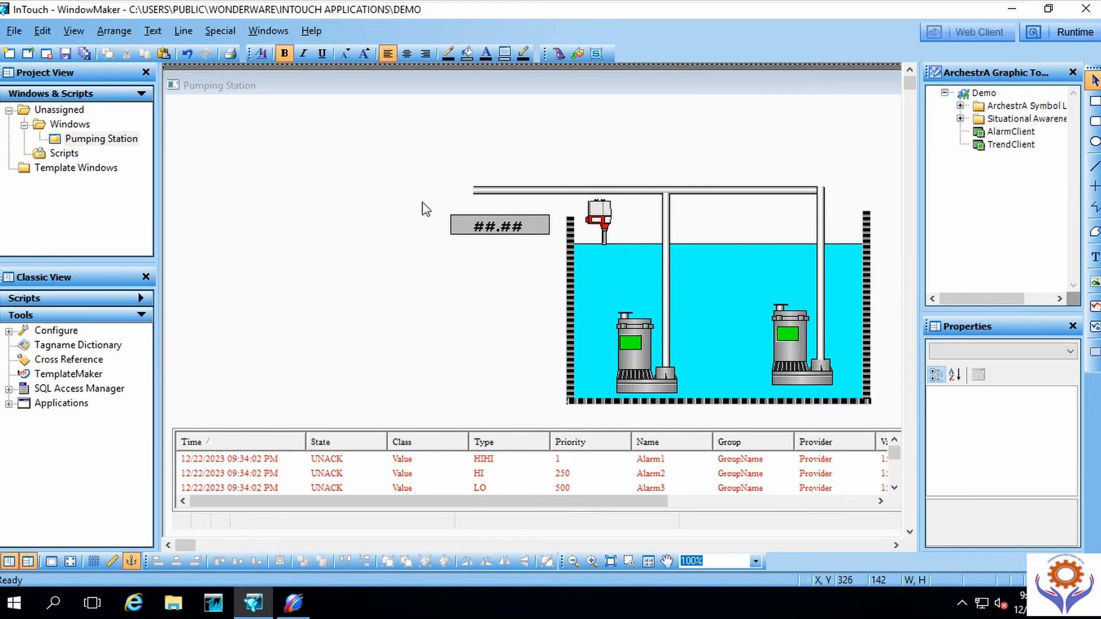
Step: Combine the grey rectangle and its ##.## text into a cell and position it just below the pipe end, at about X 354, Y 137
drag(421, 199, 574, 266)
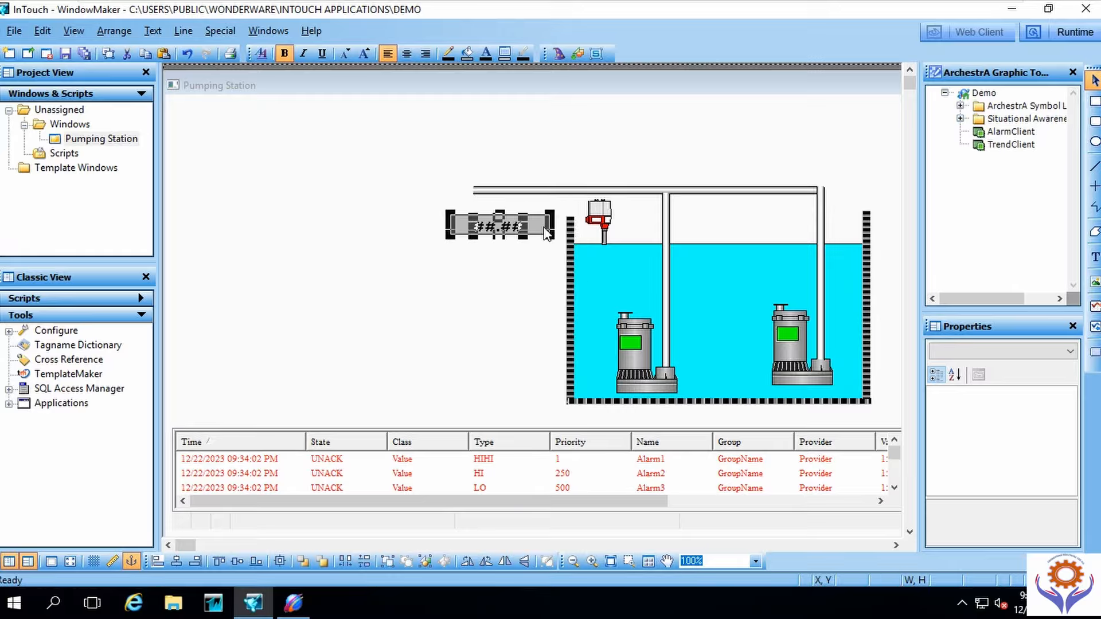
drag(547, 231, 546, 228)
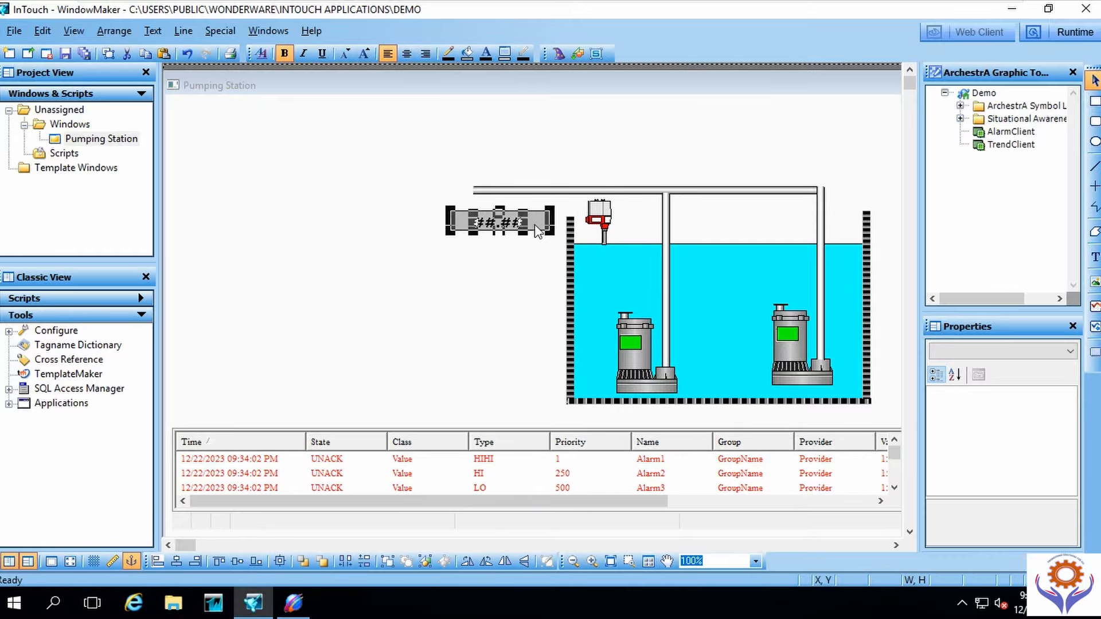
drag(412, 199, 567, 253)
click(426, 566)
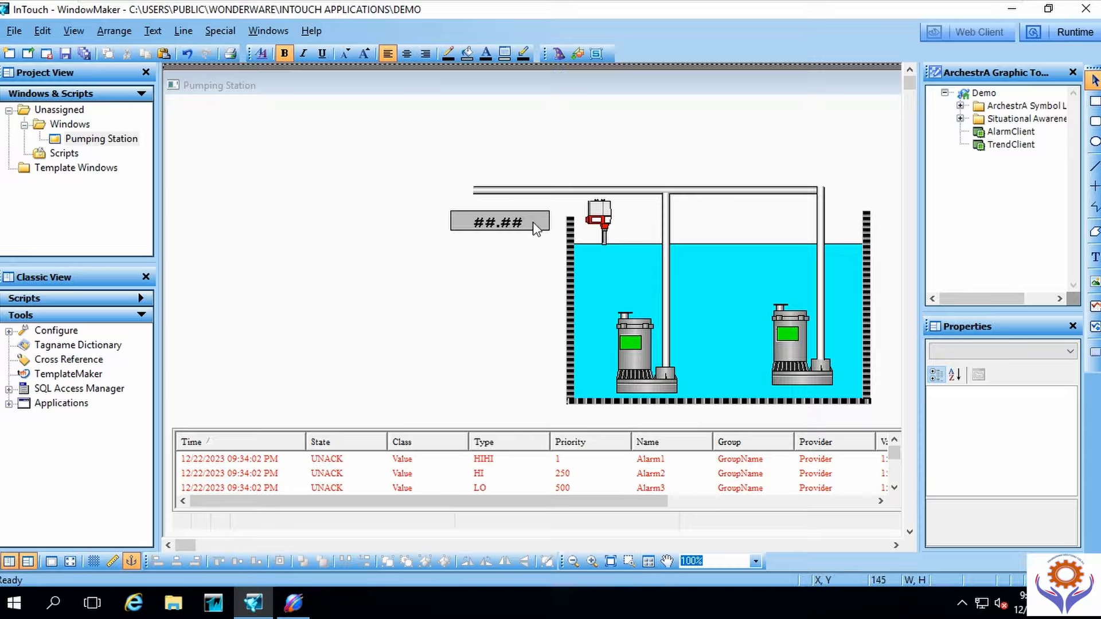
mouse_move(537, 226)
mouse_down()
mouse_move(508, 265)
mouse_move(532, 219)
mouse_up()
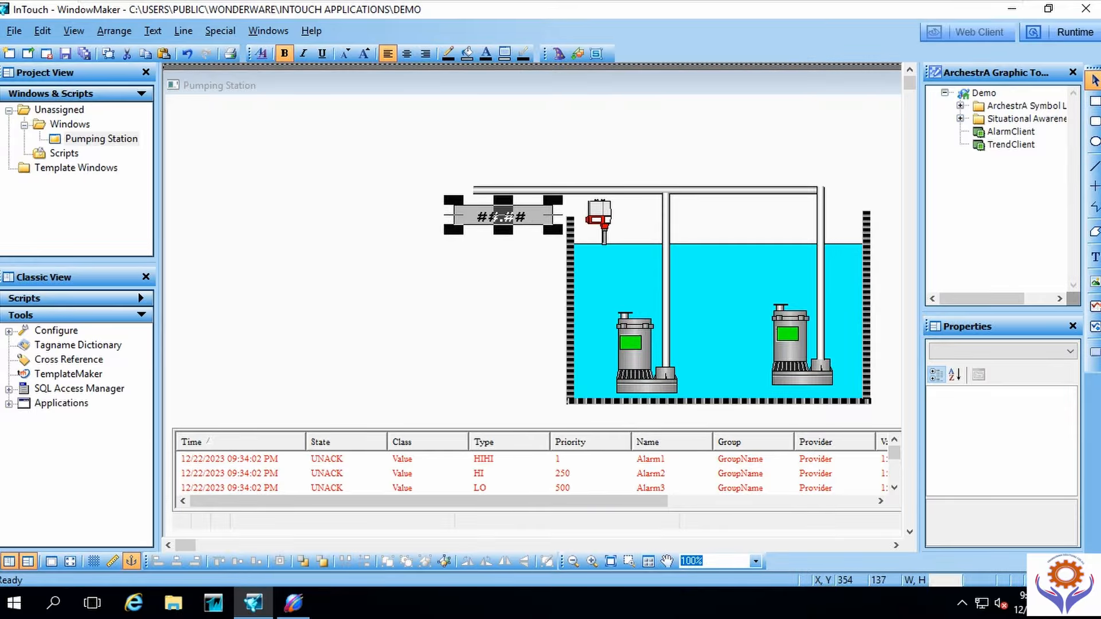
Step: Copy the grey ##.## readout and place the copy in the empty area above the alarm display, at about X 181, Y 317
click(505, 252)
click(488, 226)
click(492, 332)
key(ctrl+v)
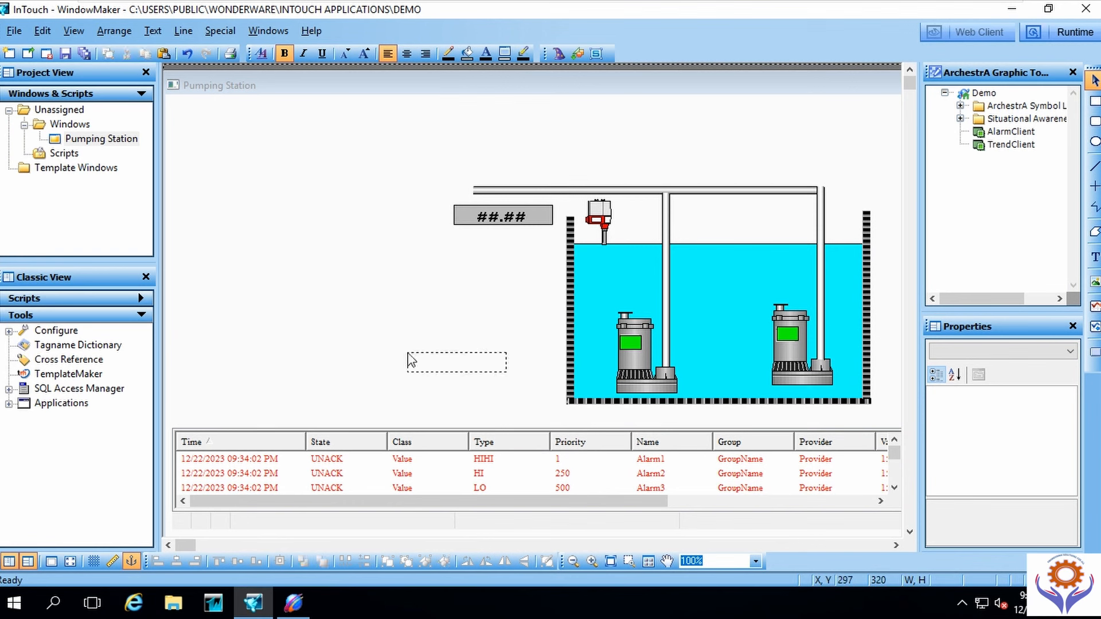
click(407, 361)
drag(474, 369, 378, 367)
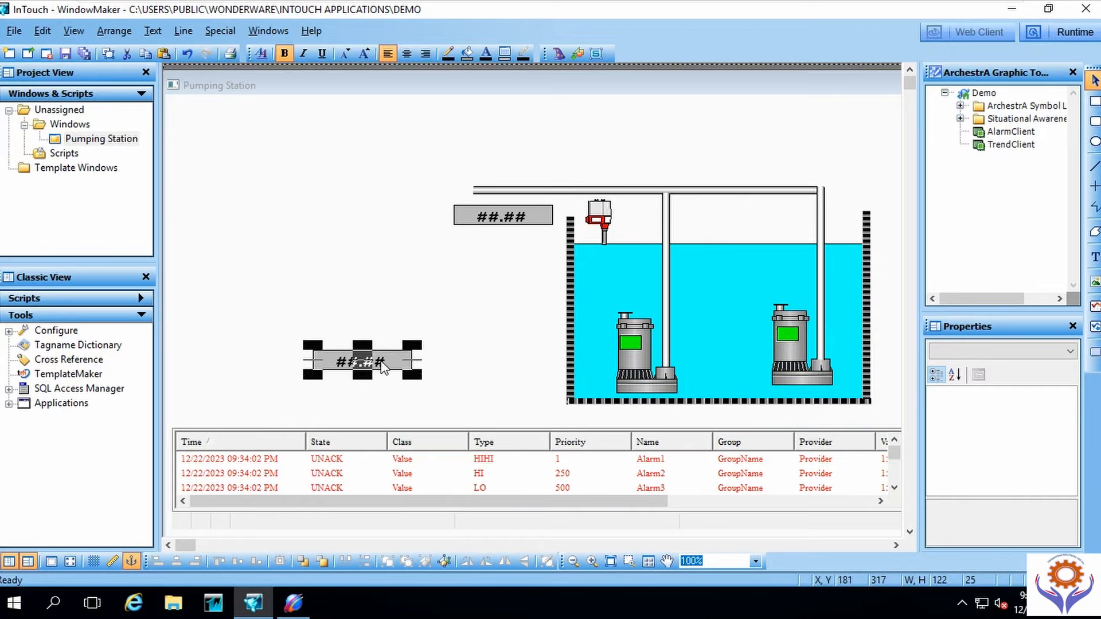
click(463, 365)
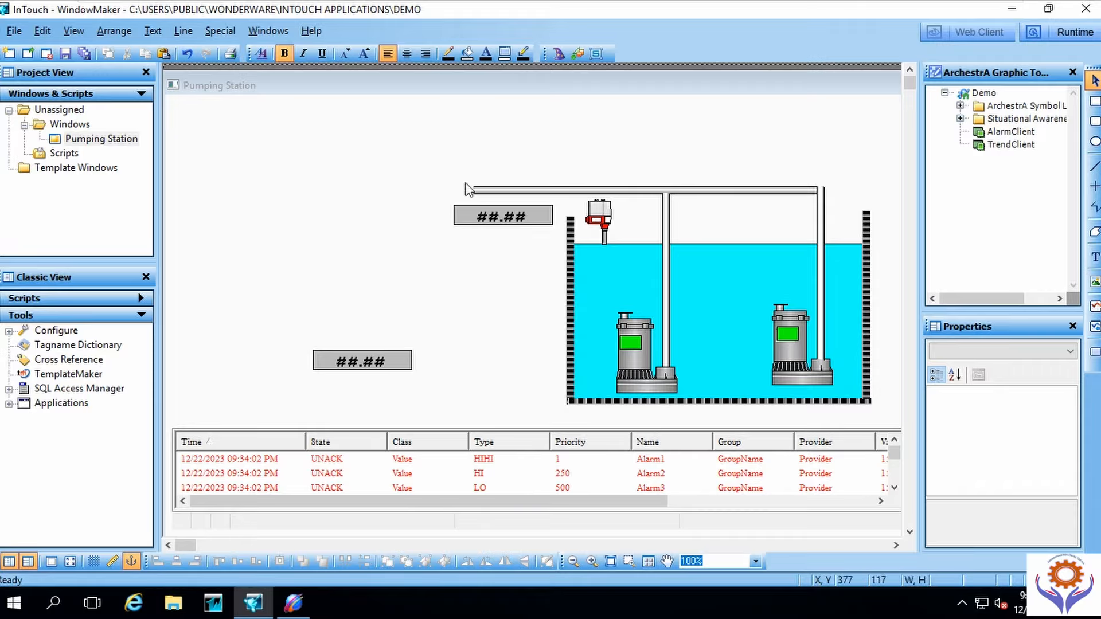
Step: Insert the Microwave sludge density meter symbol from the Sensors category, reduced to about 61 by 60, at about X 197, Y 77
click(559, 54)
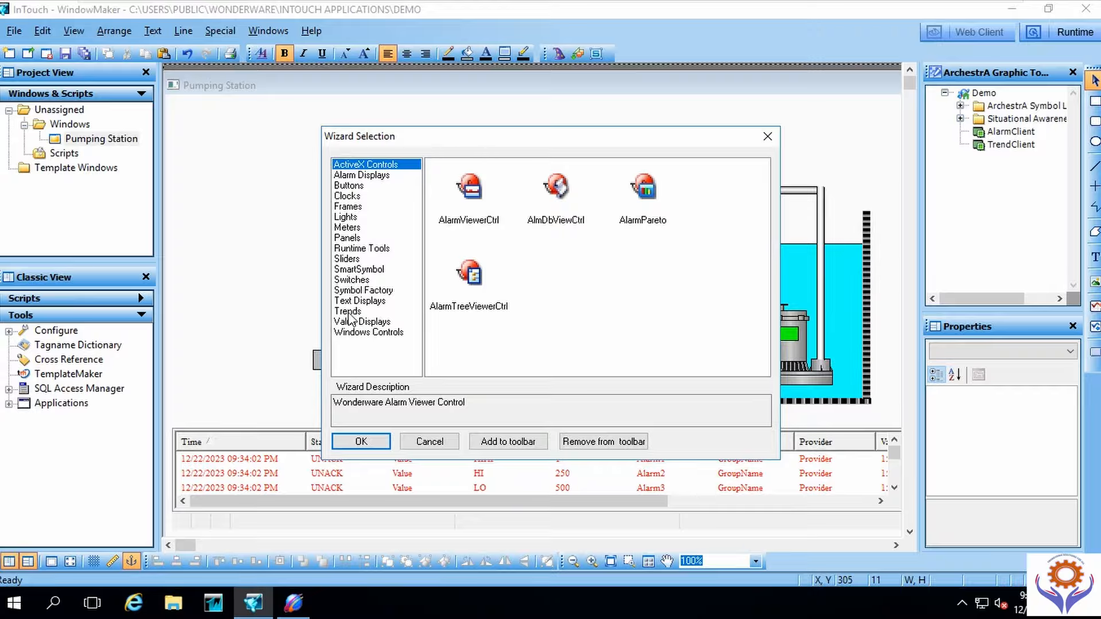
click(351, 291)
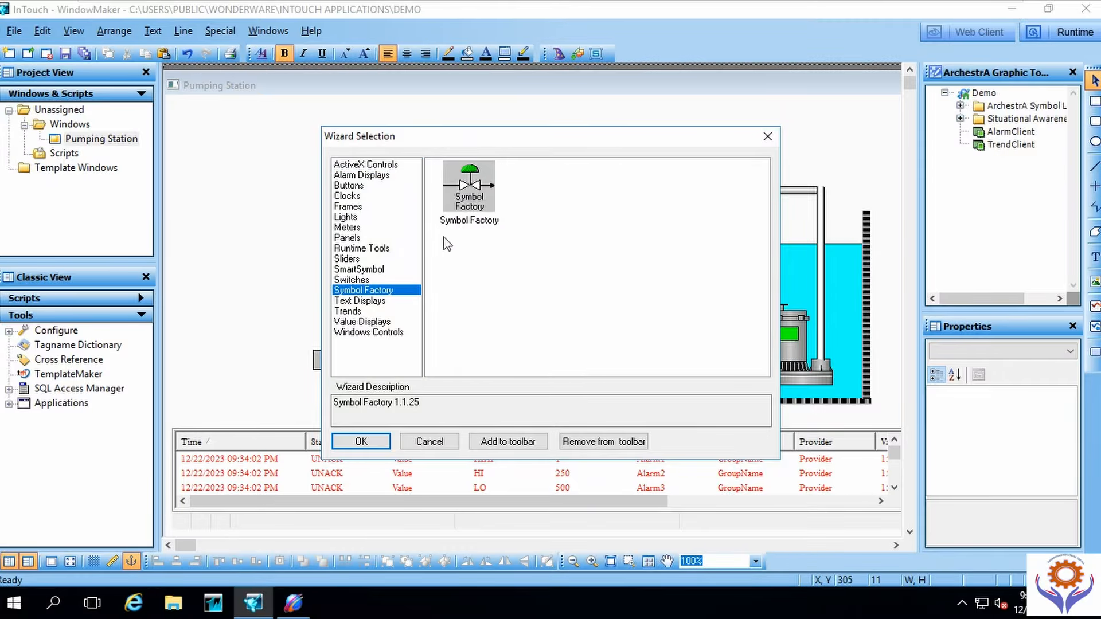
double_click(465, 201)
click(318, 269)
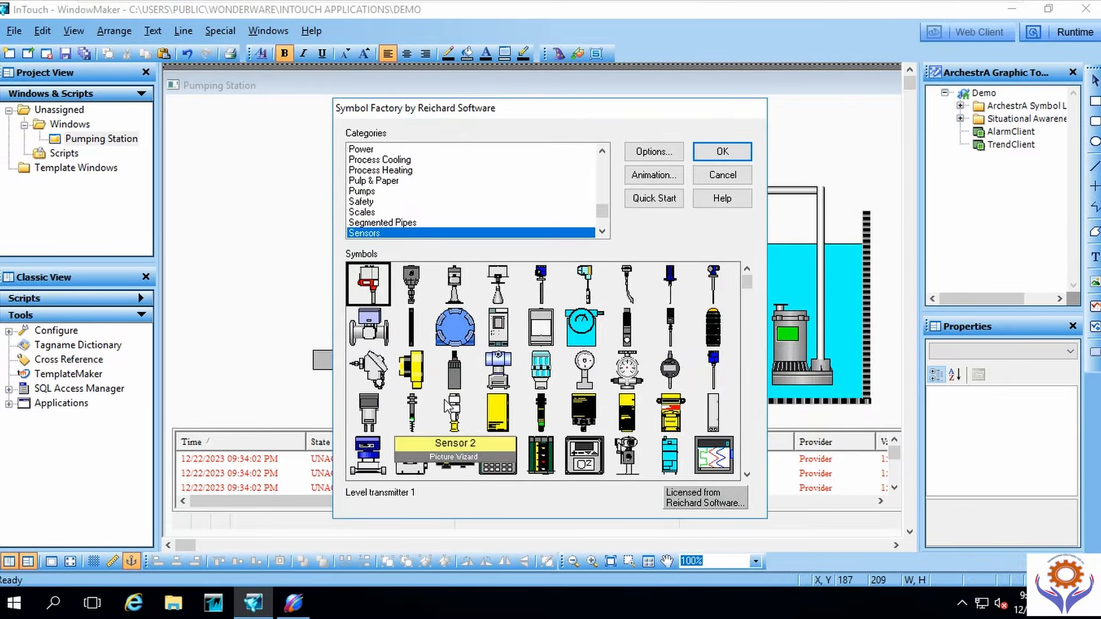
click(363, 336)
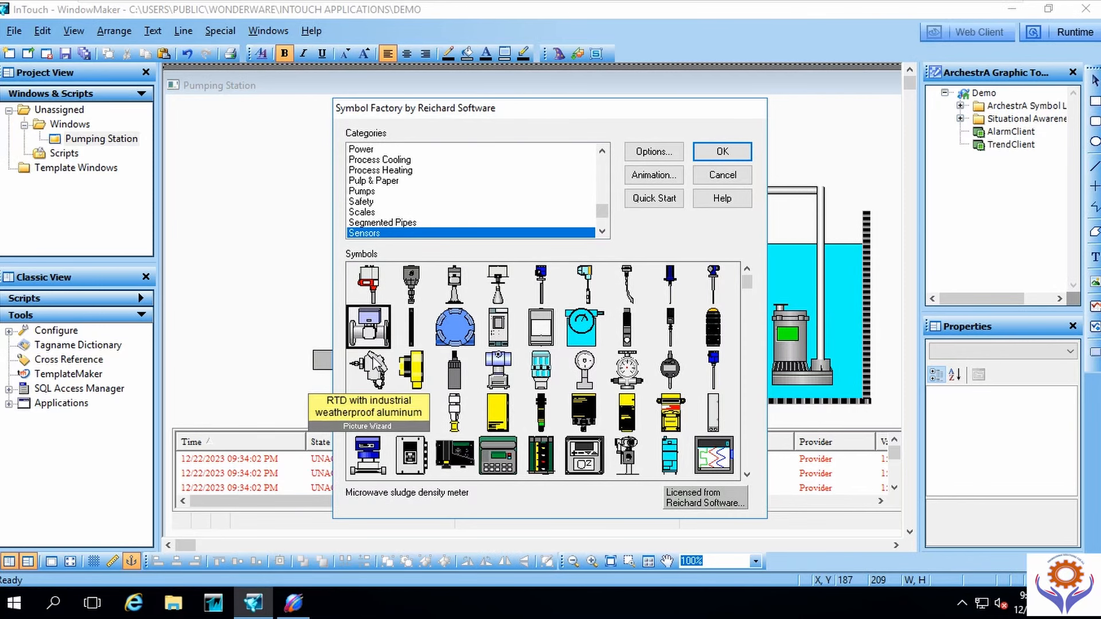
double_click(373, 332)
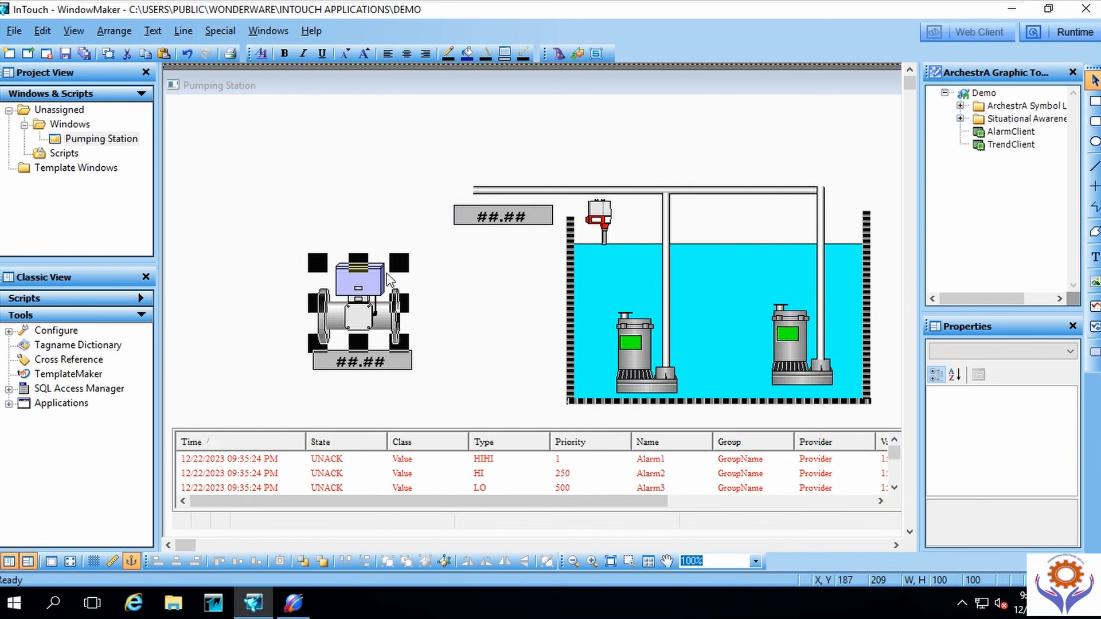
drag(400, 262, 354, 189)
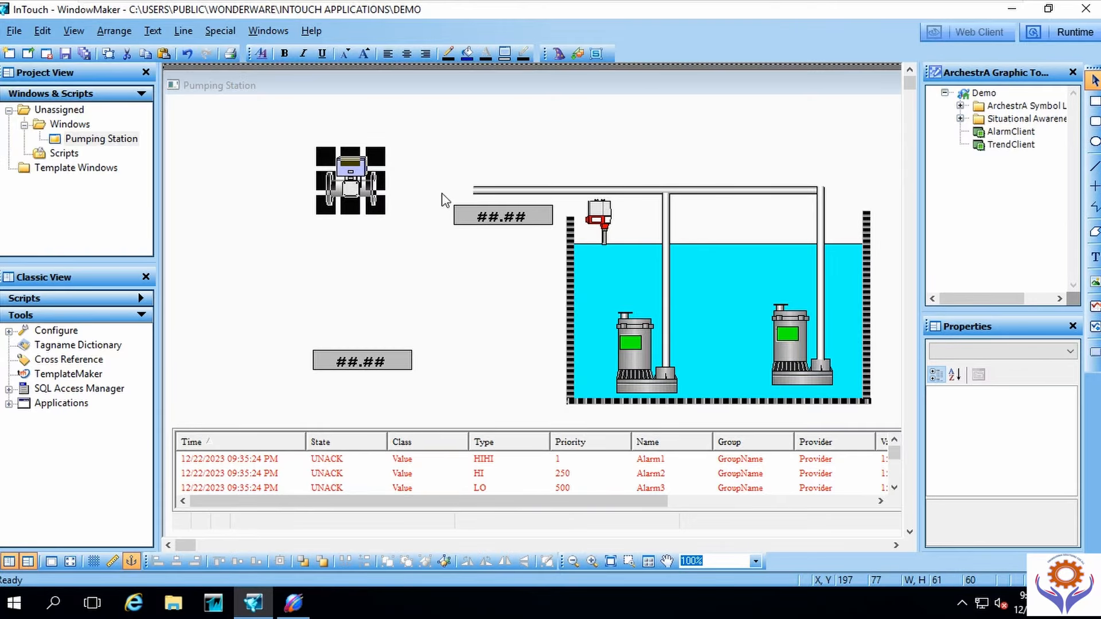
Step: Extend the horizontal pipe leftward through the meter symbol and move the lower ##.## readout just above the meter
click(474, 191)
drag(474, 193, 245, 194)
click(347, 243)
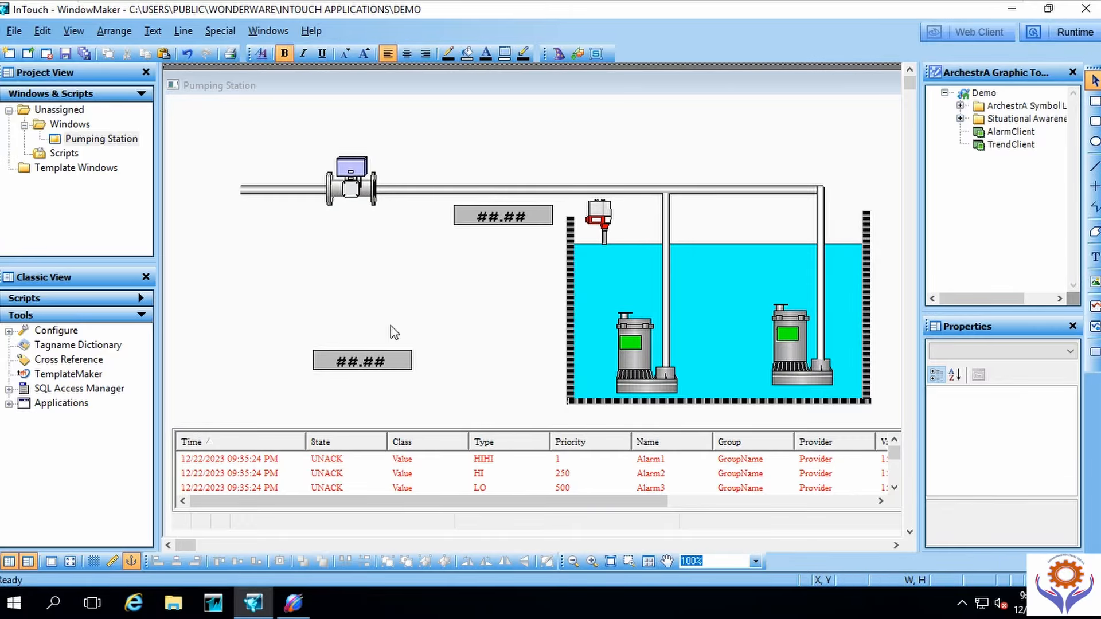
drag(384, 374, 374, 151)
click(379, 245)
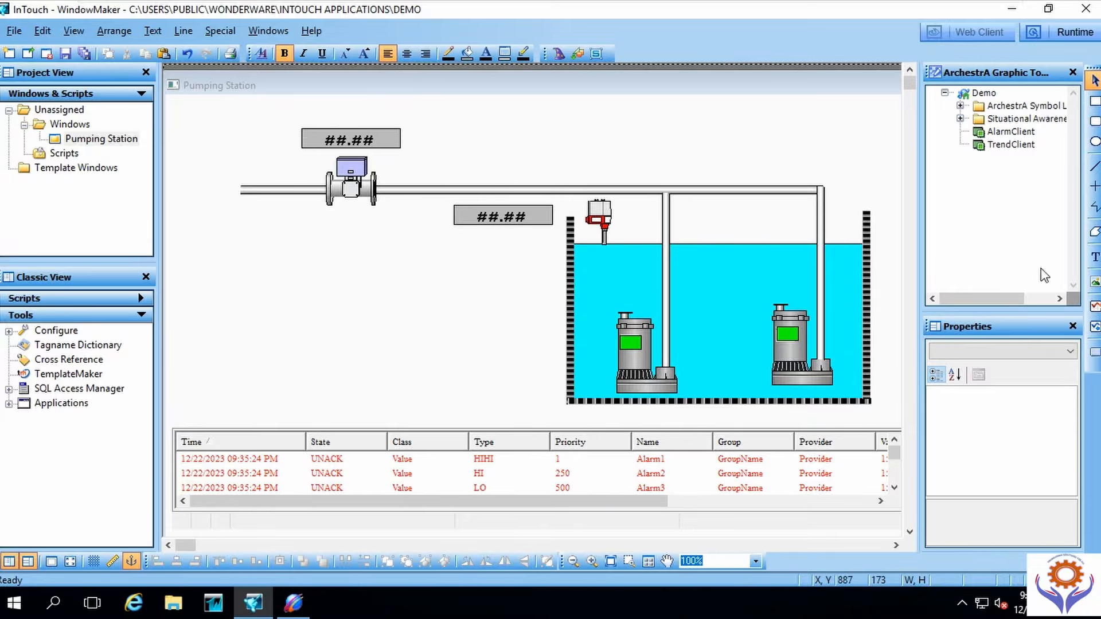
Step: Add the text label "fFLOW METER" just below the meter symbol on the pipe
click(1095, 257)
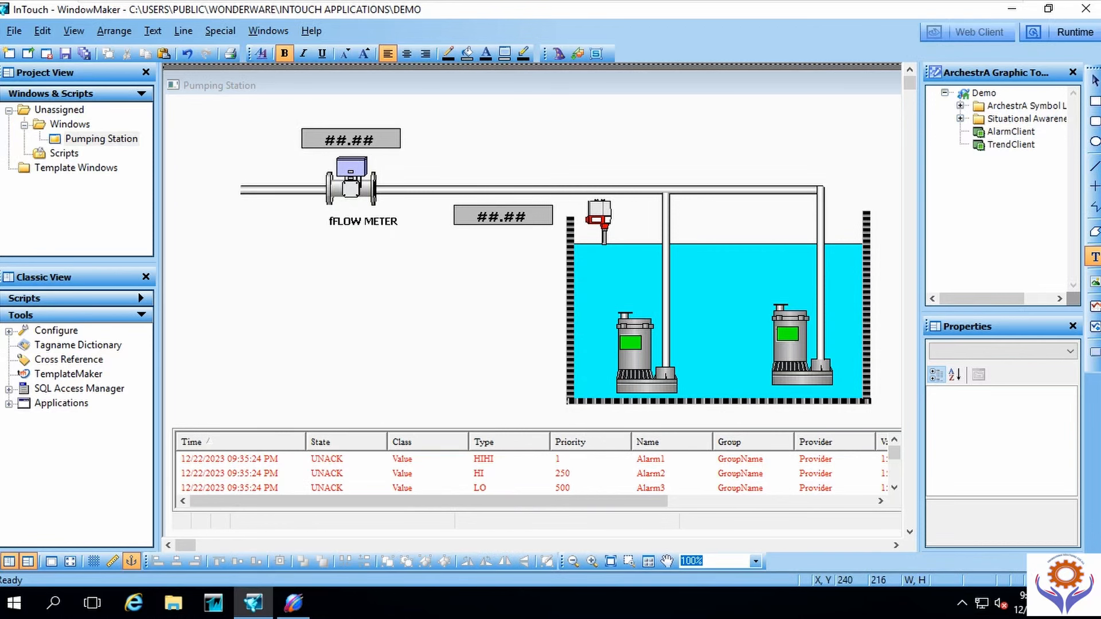
click(363, 221)
double_click(339, 224)
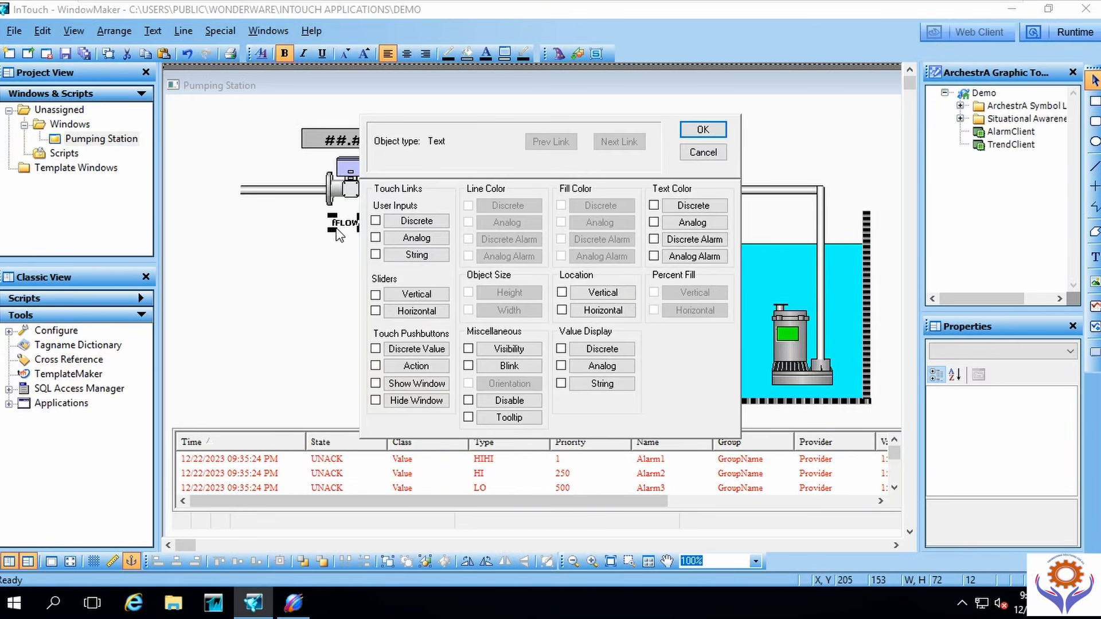
click(711, 154)
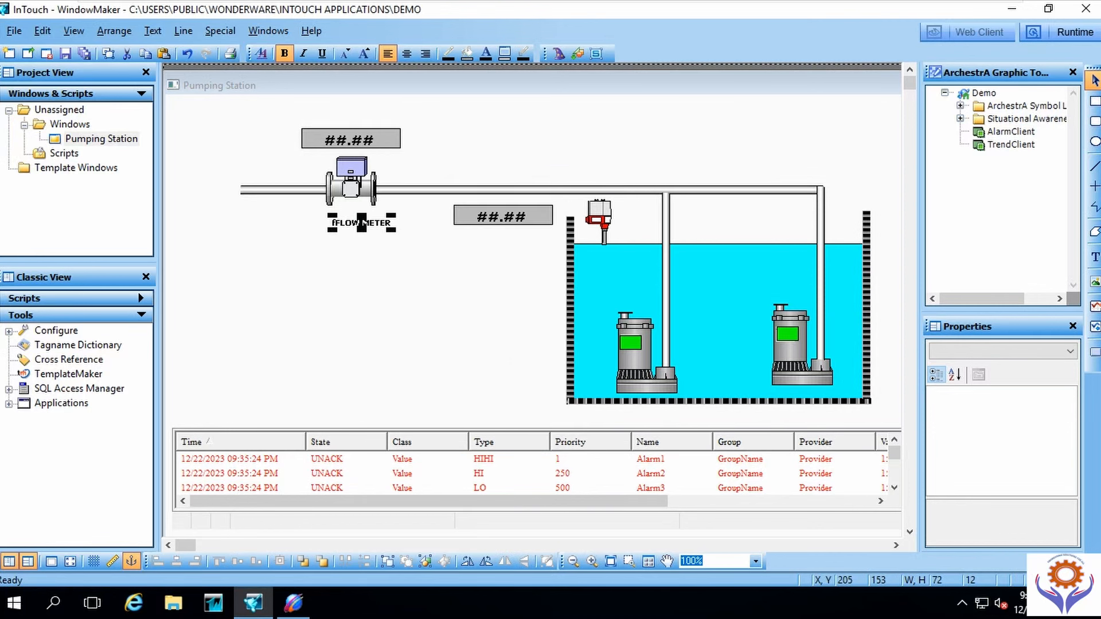
Step: Substitute the label's string with FLOW METER and center the label under the meter symbol
right_click(358, 229)
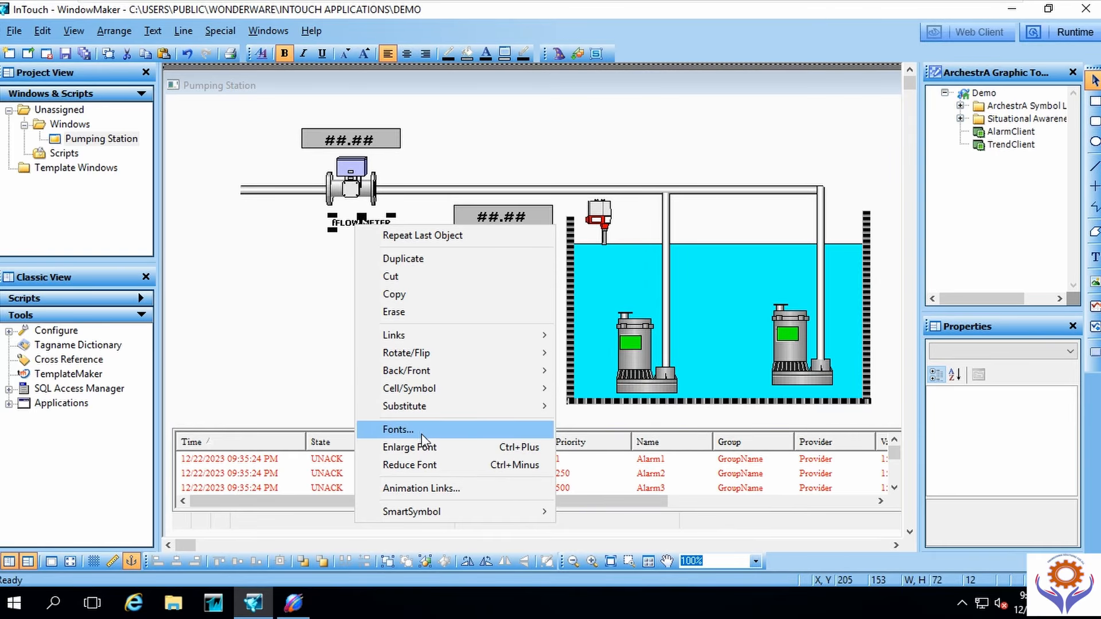
mouse_move(418, 415)
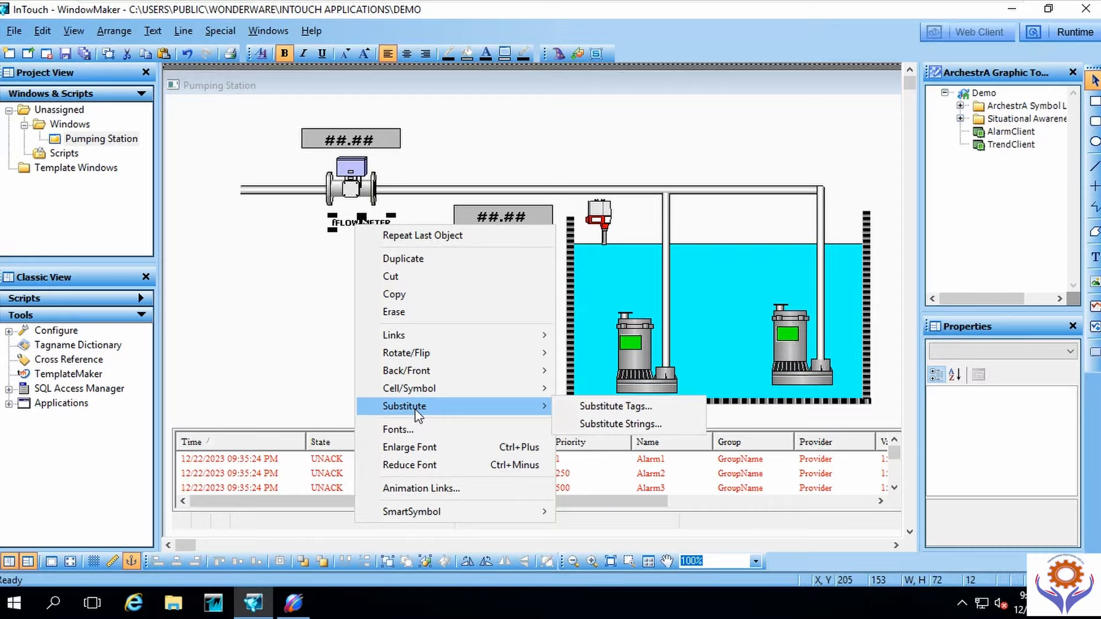
click(644, 423)
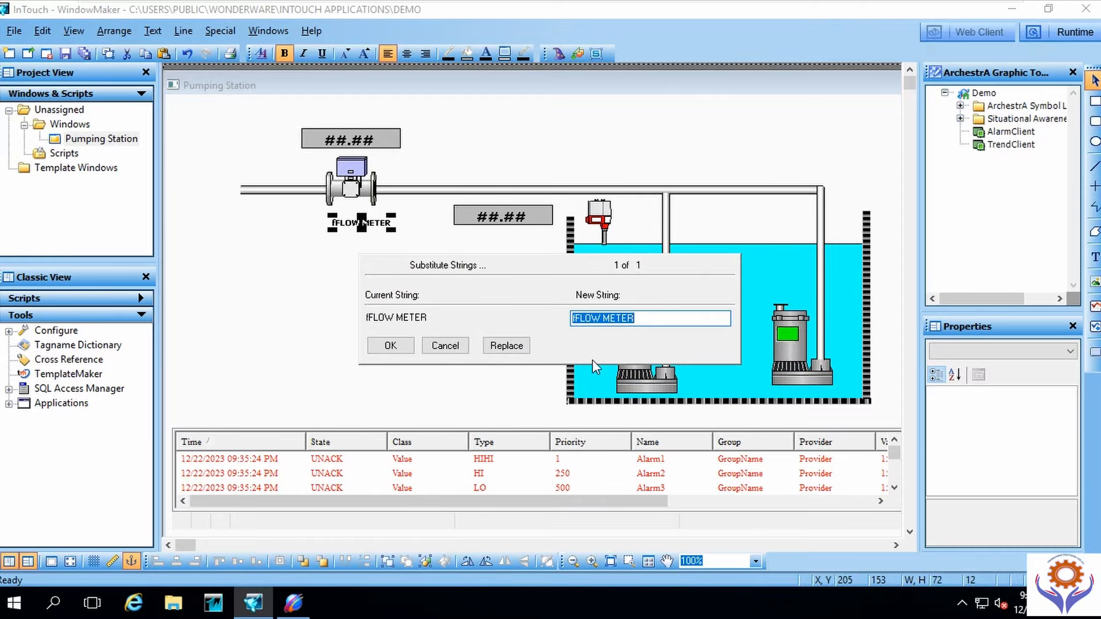
click(574, 319)
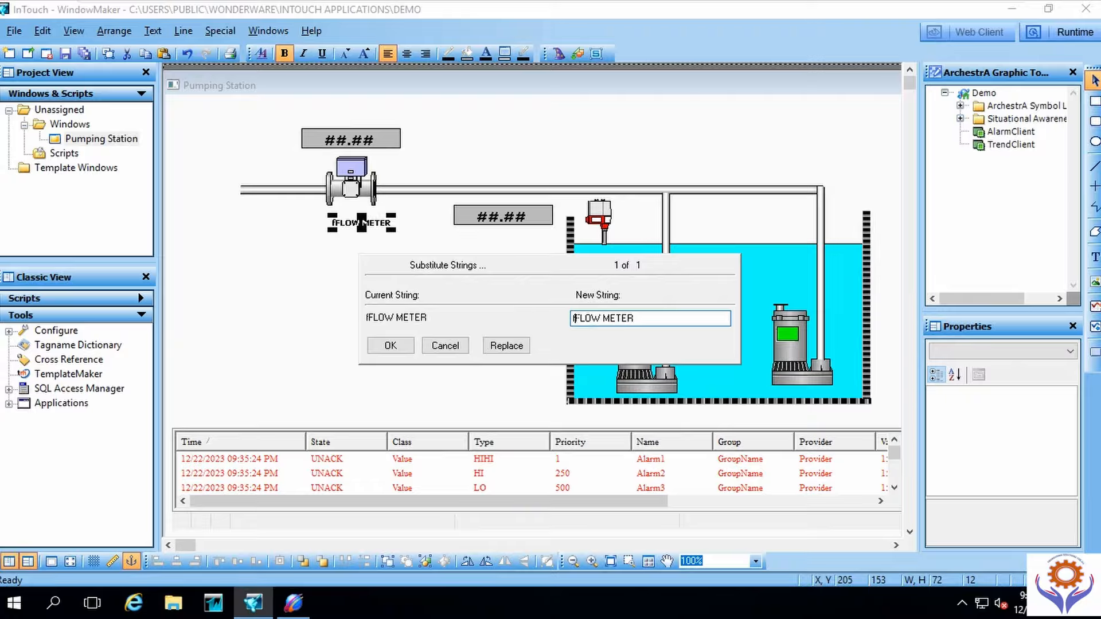
key(Delete)
click(403, 347)
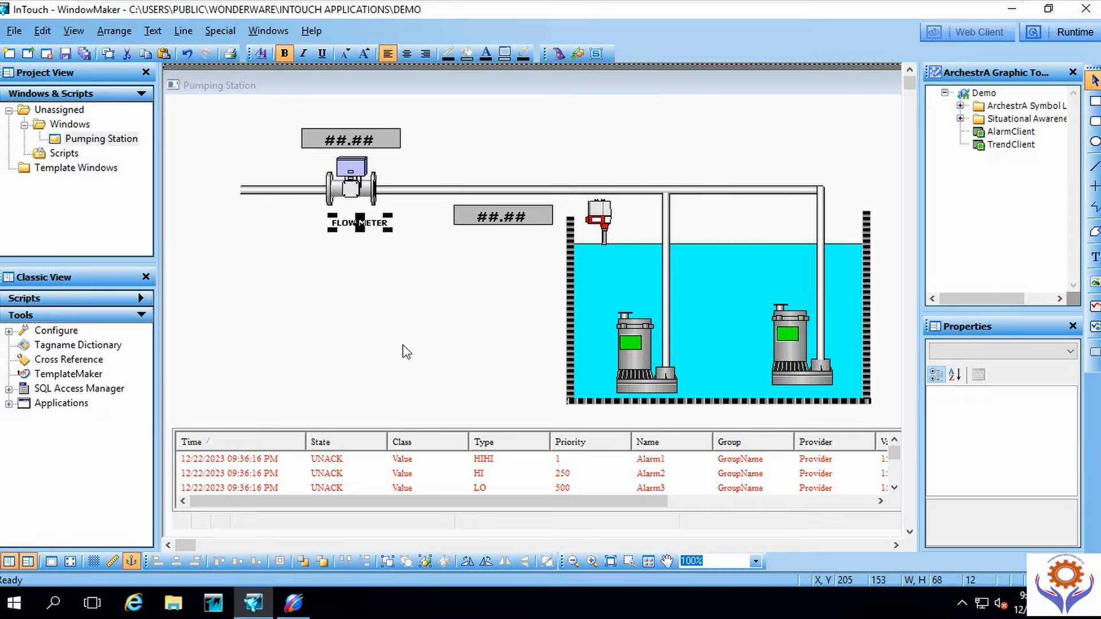
drag(367, 227, 357, 224)
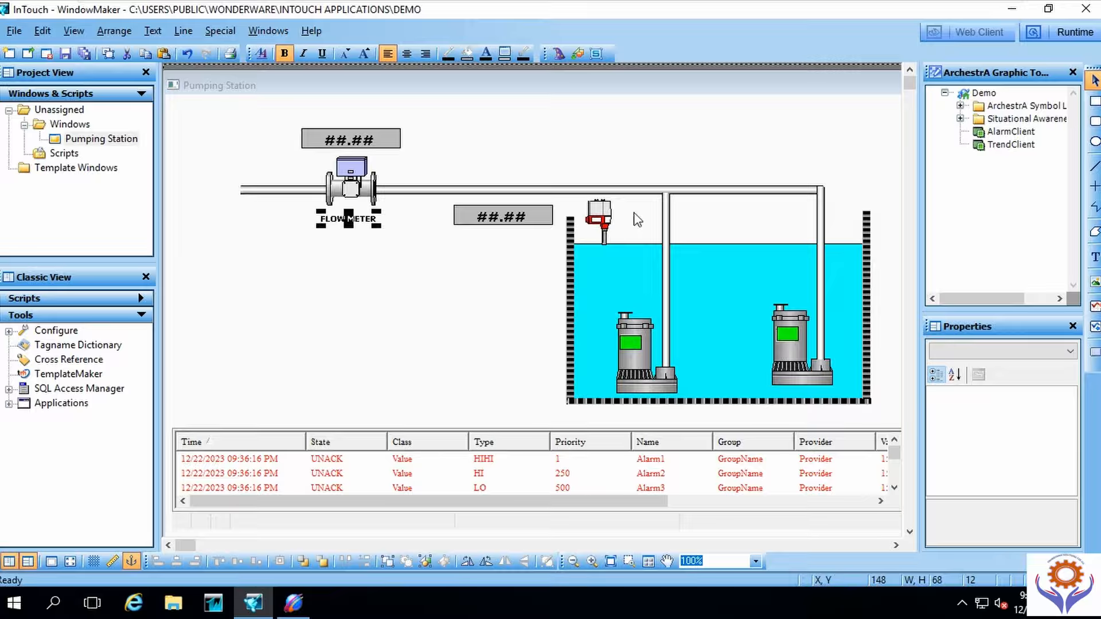
Step: Duplicate the FLOW METER label and place the copy in the water just below the level transmitter, at about X 520, Y 195
click(593, 157)
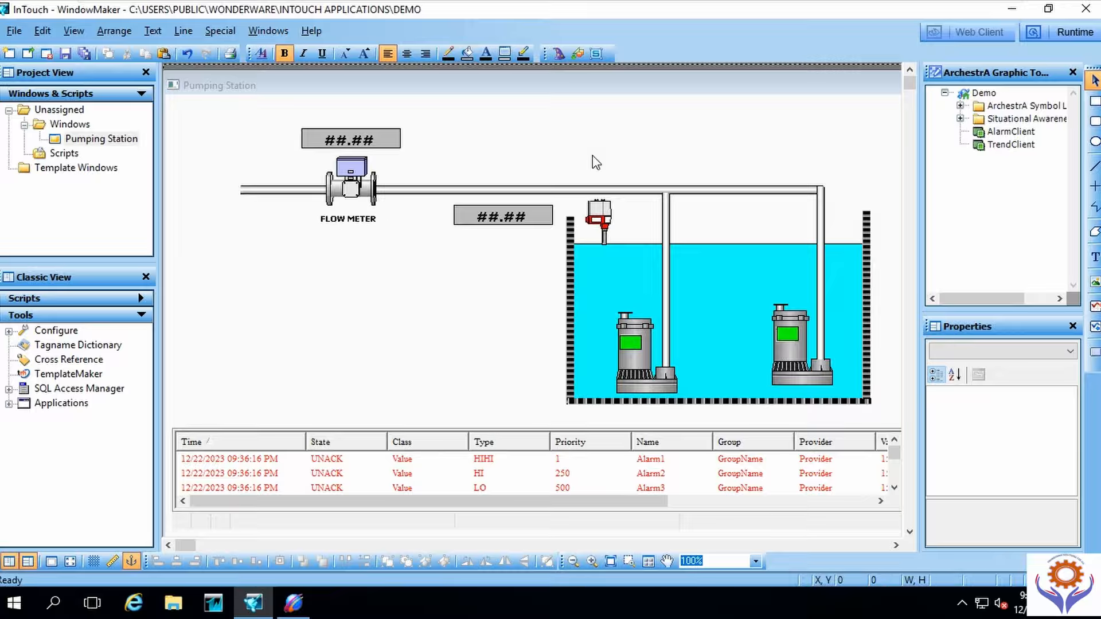
click(597, 166)
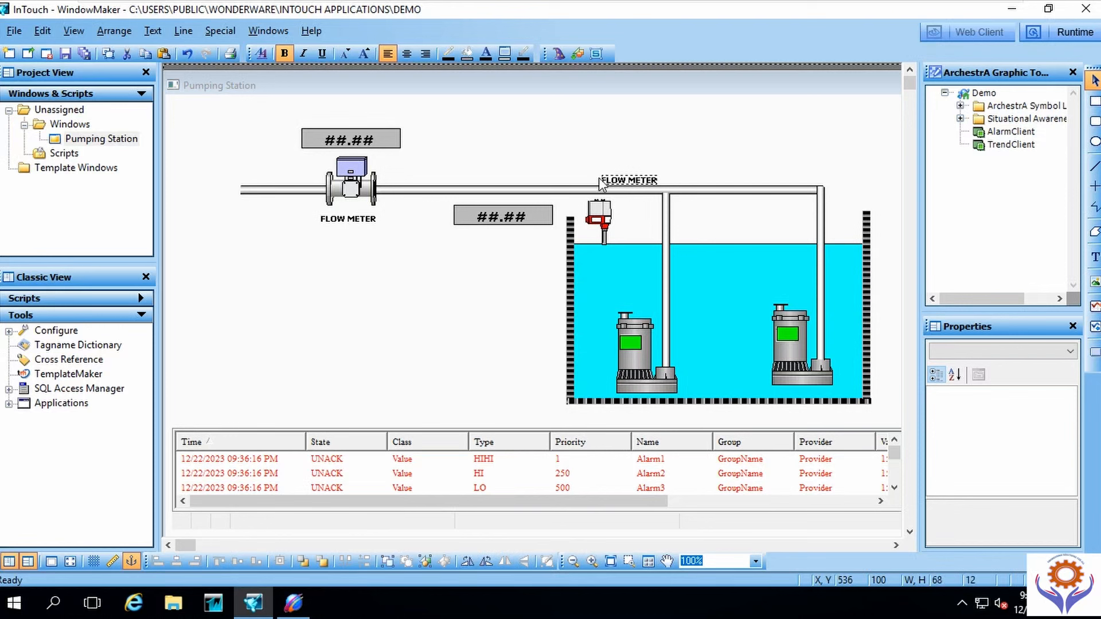
drag(612, 181, 601, 255)
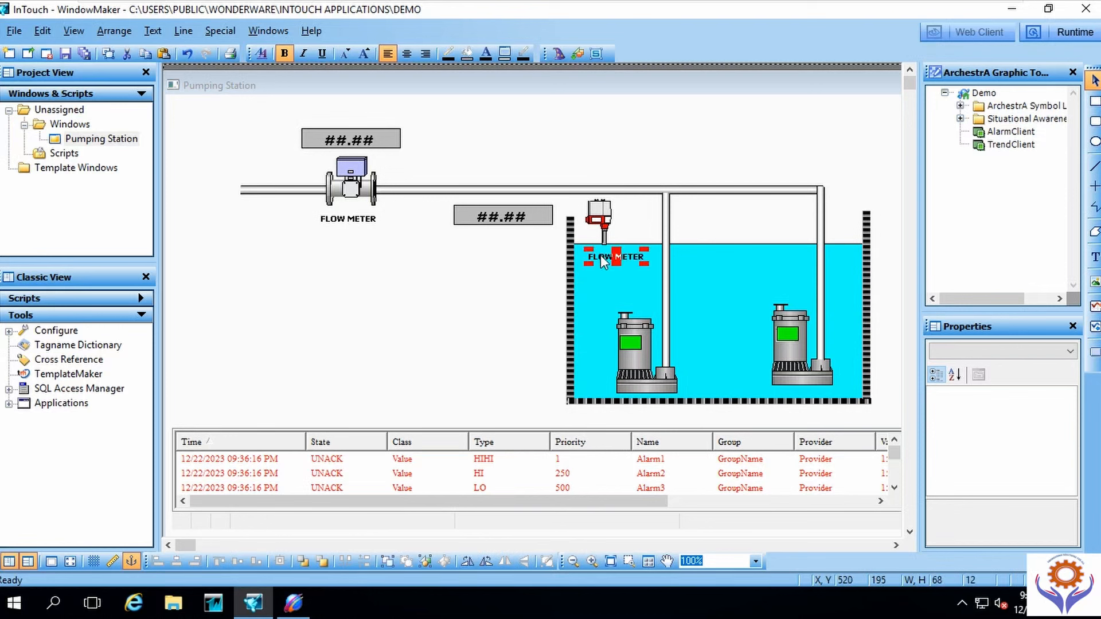
Step: Substitute the copied label's string with LEVEL and save the Pumping Station window
right_click(614, 259)
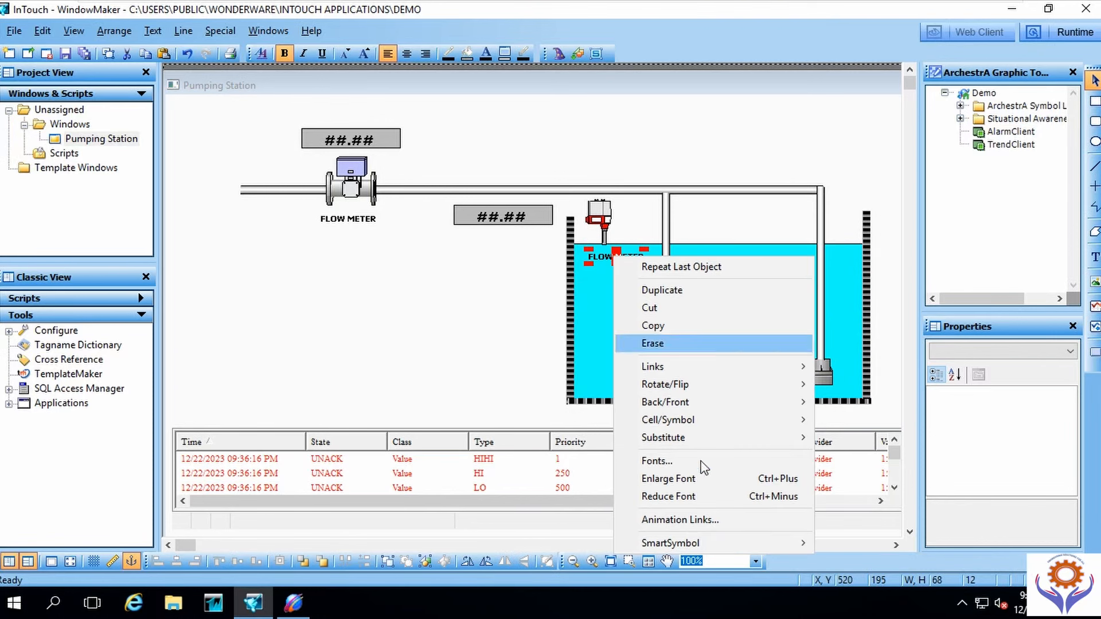
mouse_move(676, 439)
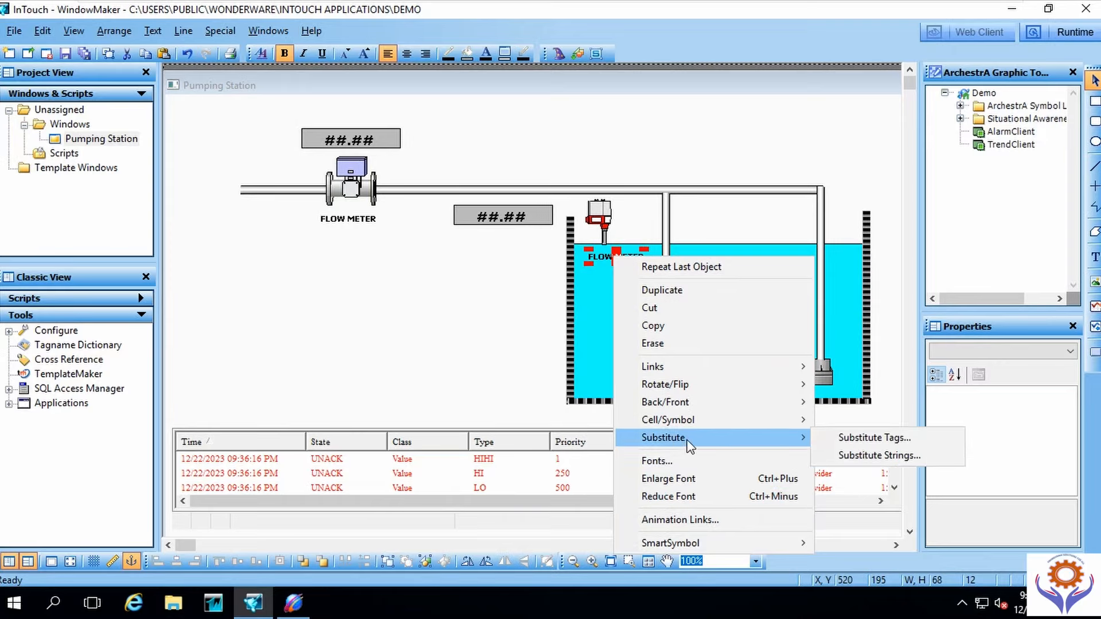
click(886, 455)
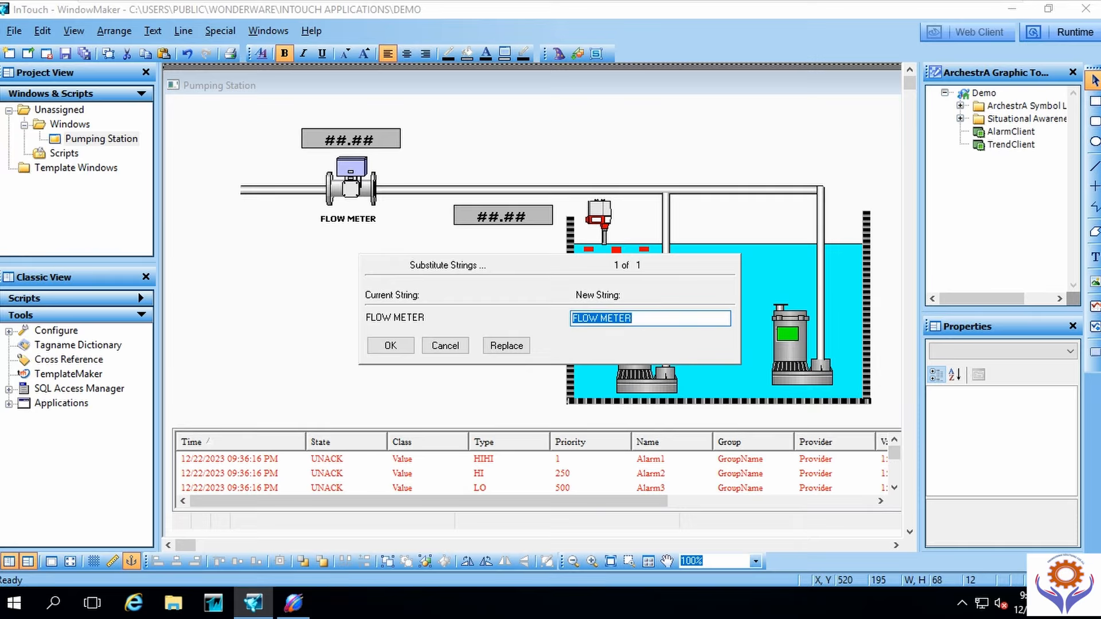
text(LEVEL)
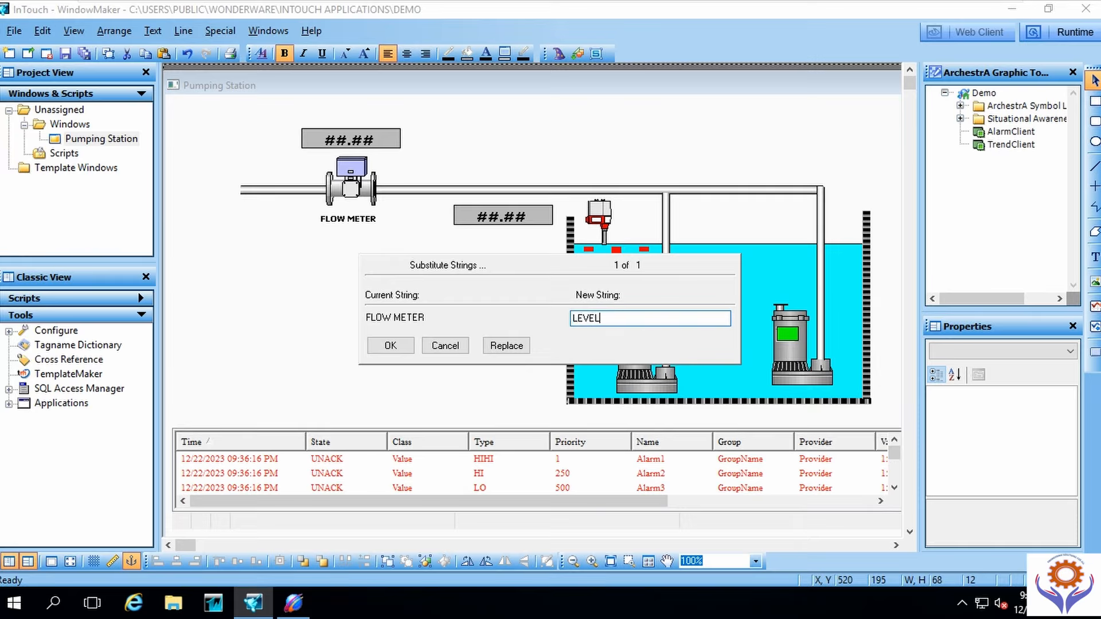
click(409, 345)
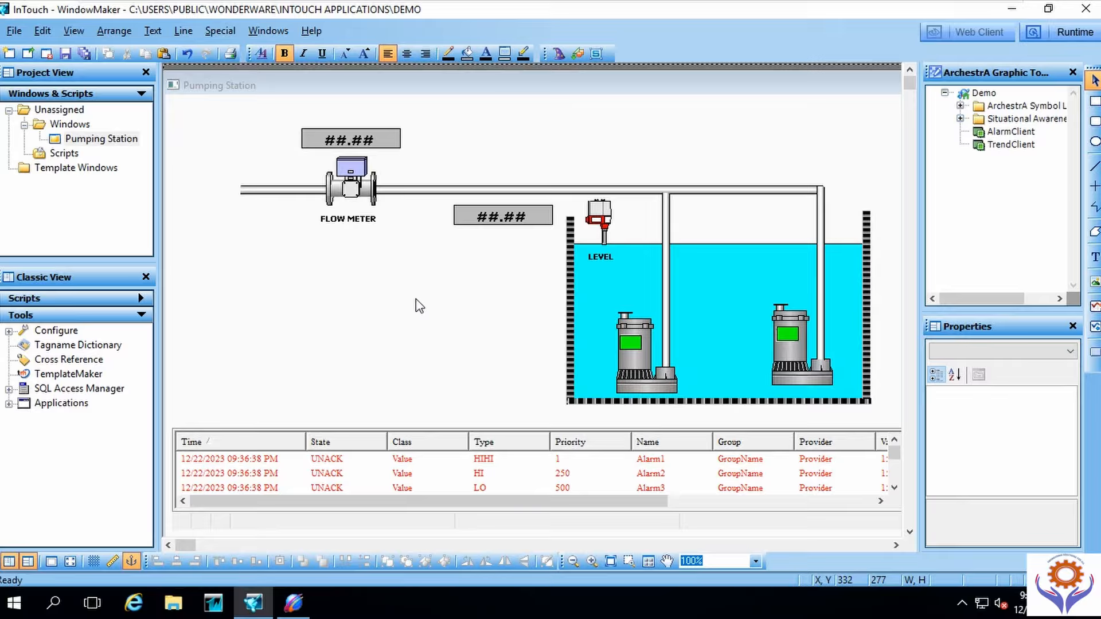
click(66, 54)
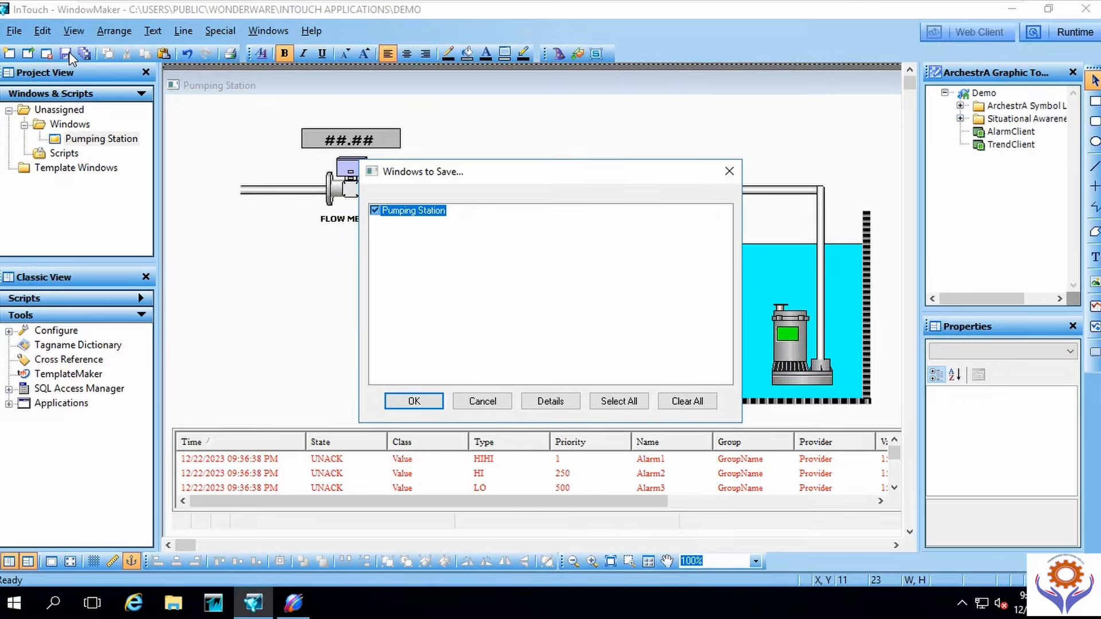
click(414, 401)
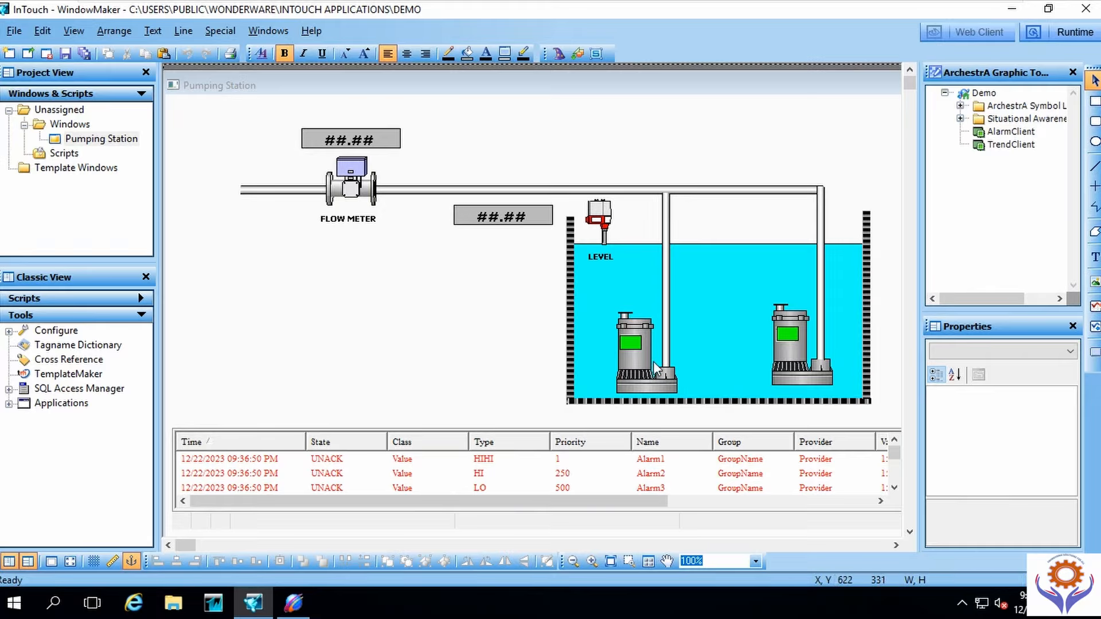
Step: Review the discrete and analog user input link settings of the left pump's green indicator rectangle without changing them
double_click(629, 343)
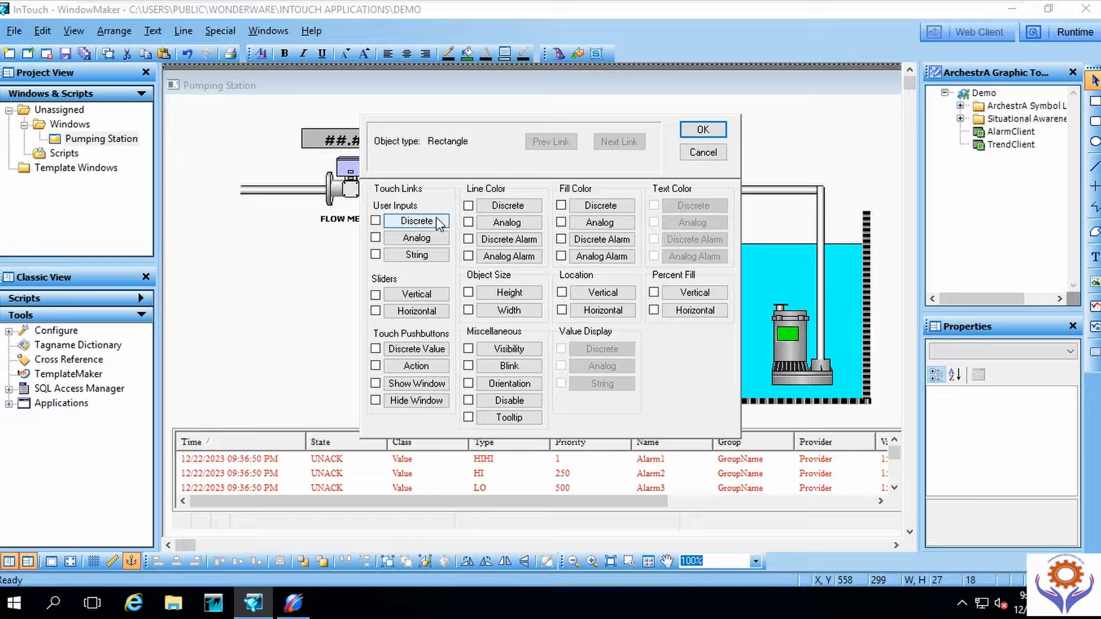
click(395, 223)
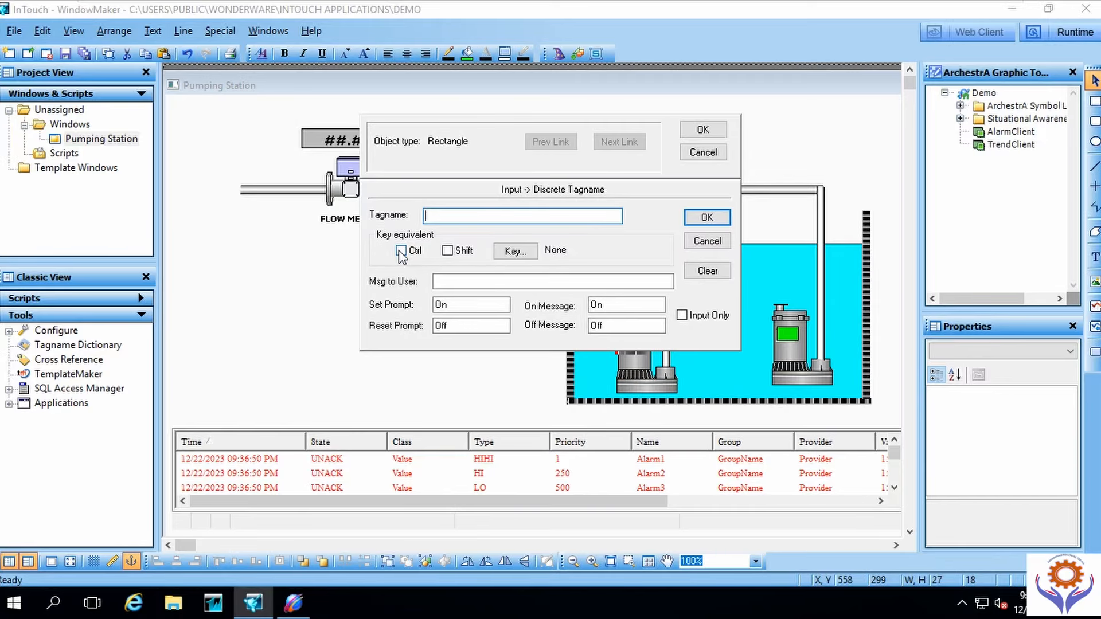
click(515, 252)
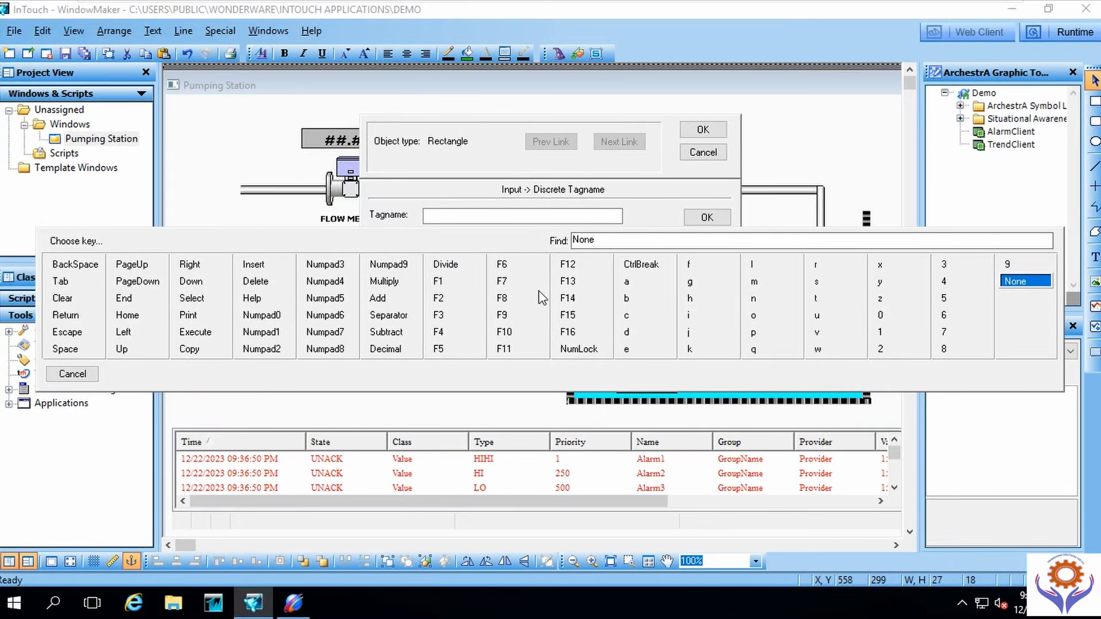
key(Escape)
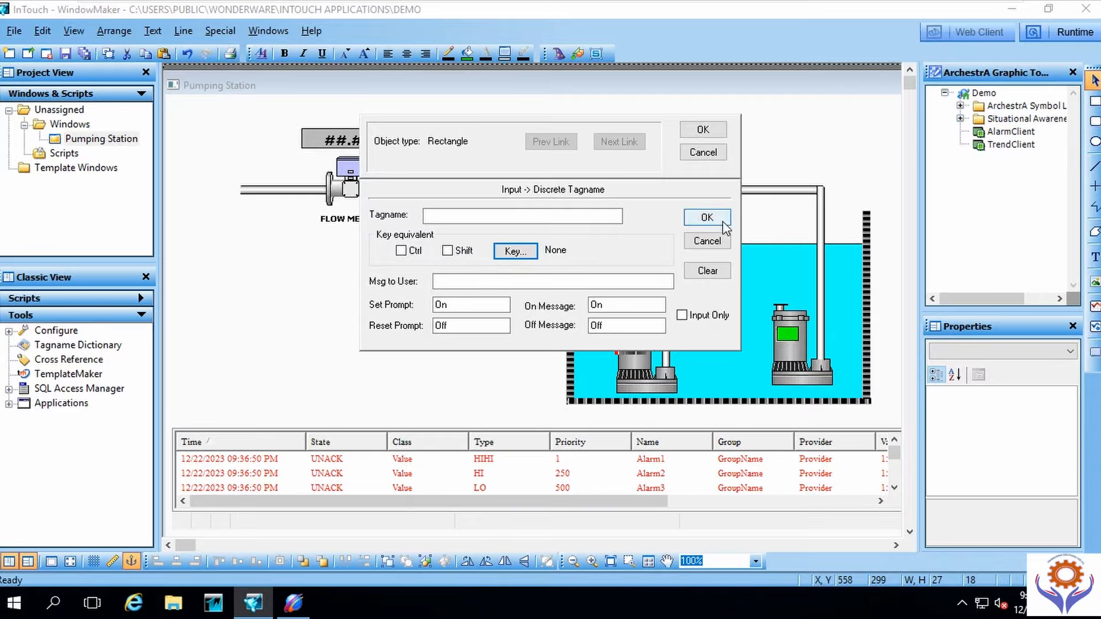
click(721, 236)
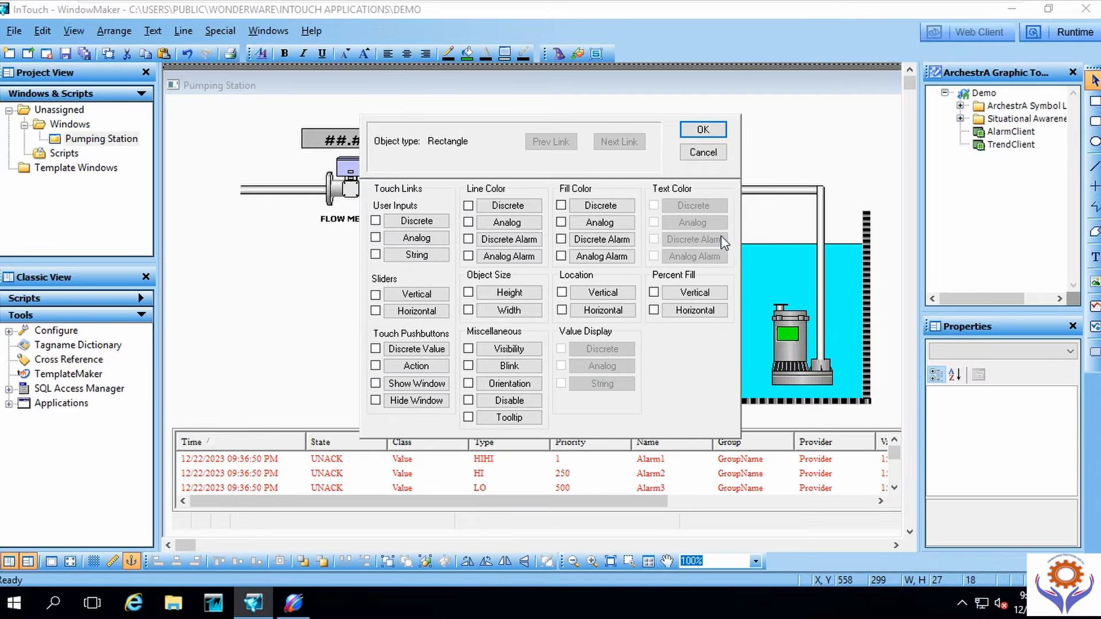
click(410, 237)
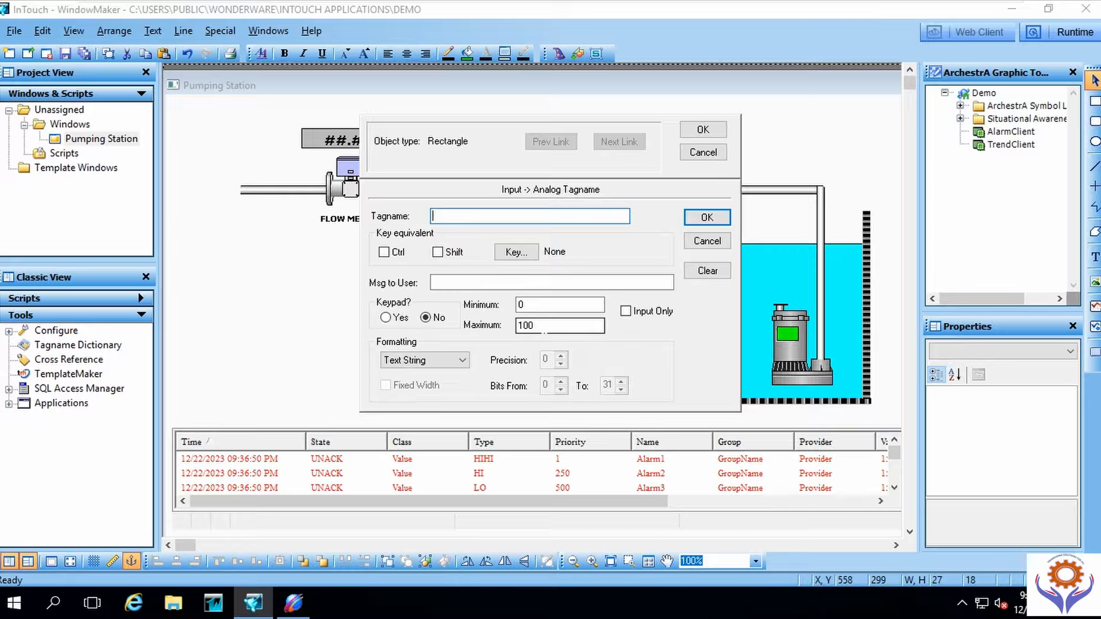
double_click(543, 329)
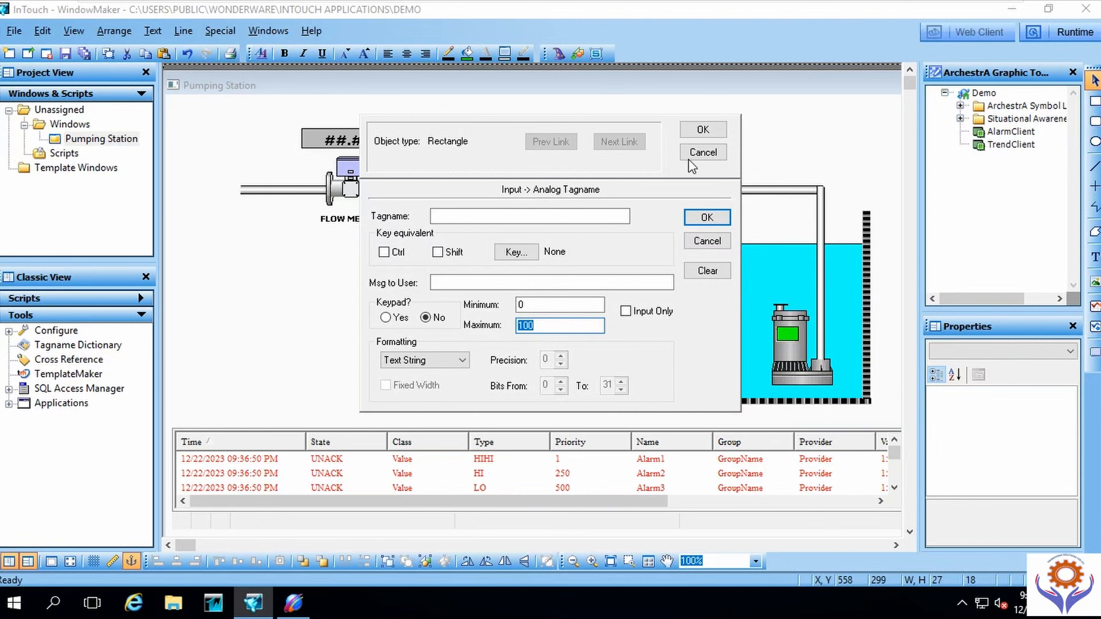
click(703, 152)
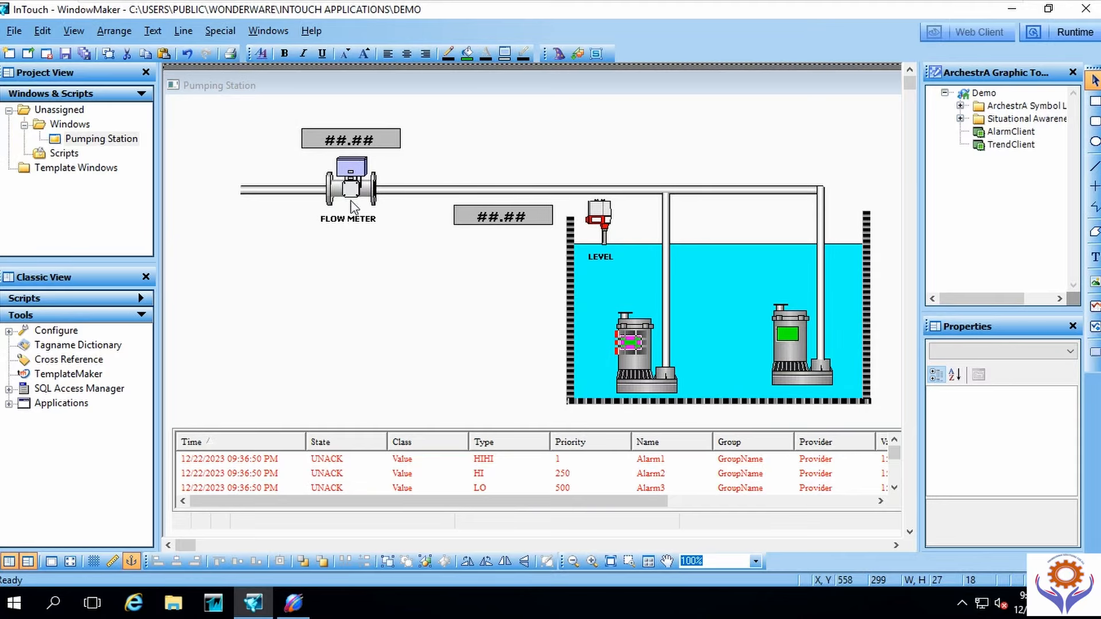
Step: Try to substitute the tagnames of the numeric readout above the flow meter
click(356, 140)
key(ctrl+e)
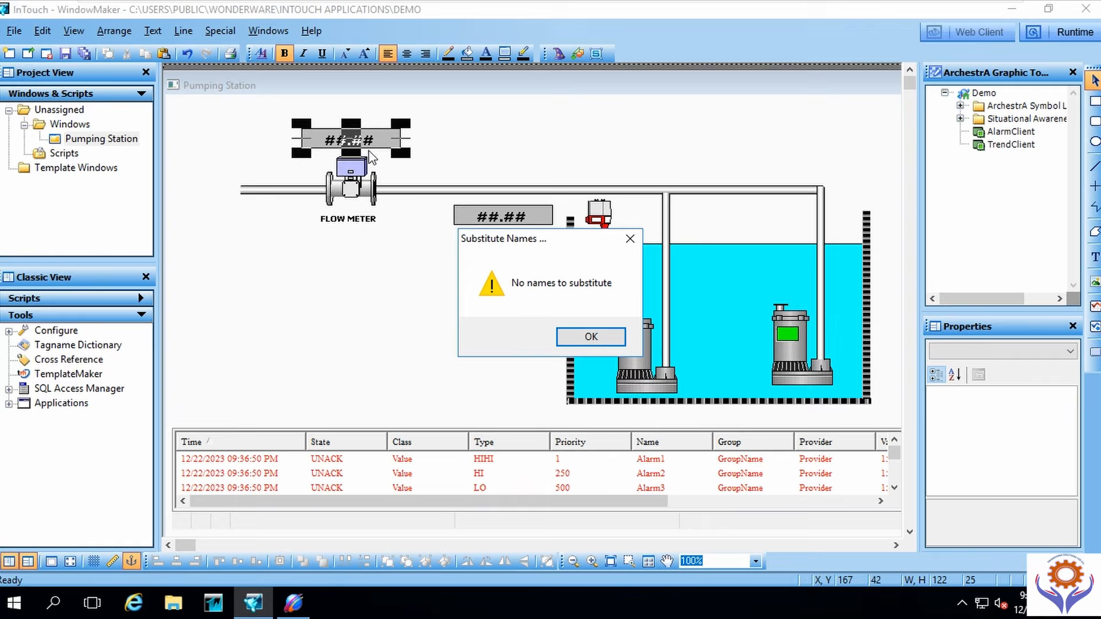
click(591, 337)
Step: Review the slider touch links offered for the left pump's green indicator rectangle without changing them
right_click(631, 344)
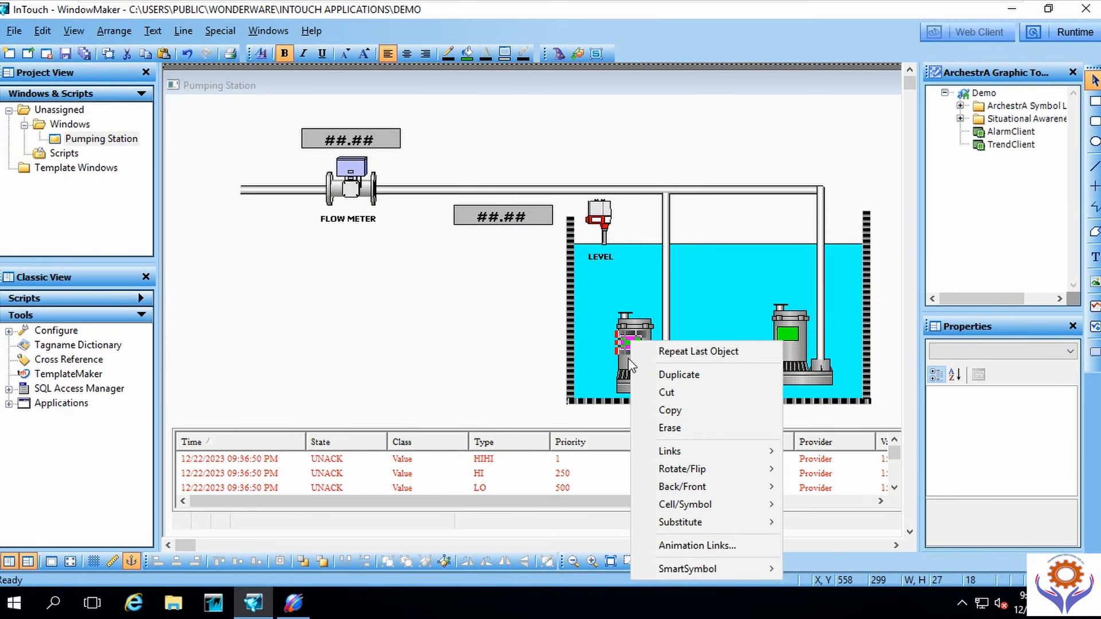
click(697, 546)
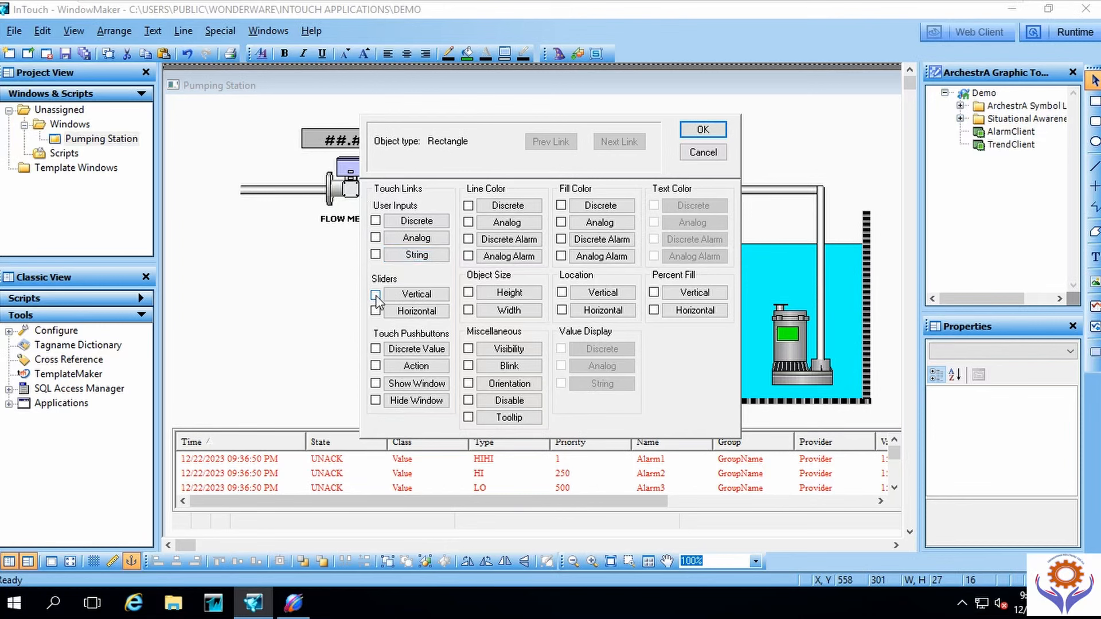
click(703, 152)
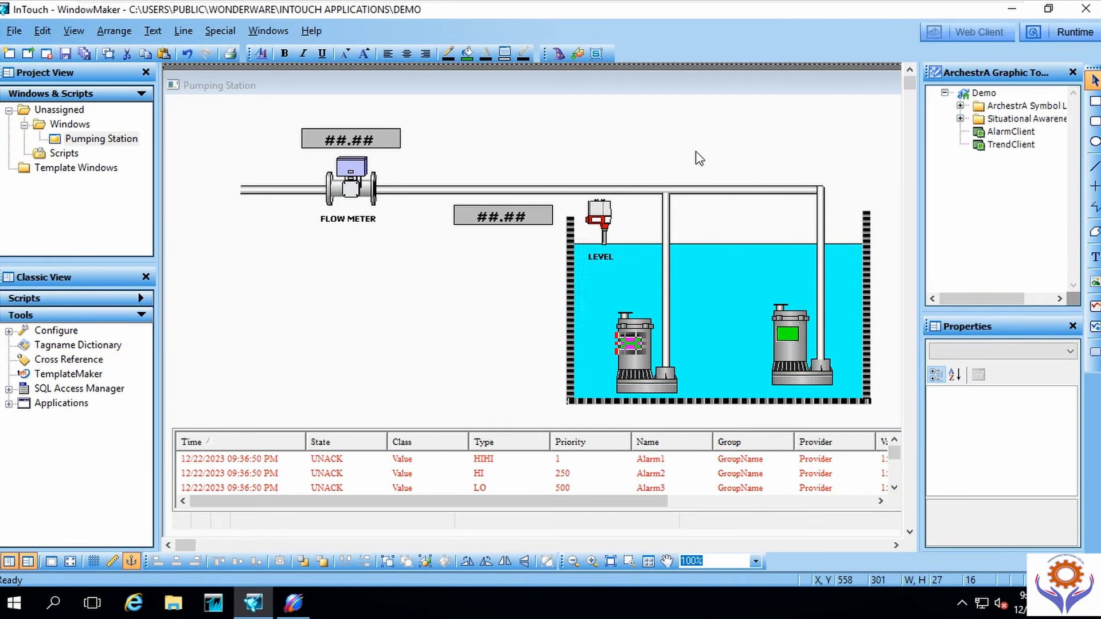
Step: Insert an Incr/Decr Buttons Plus/Minus wizard in the empty area below the flow meter, at about X 198, Y 276
click(557, 56)
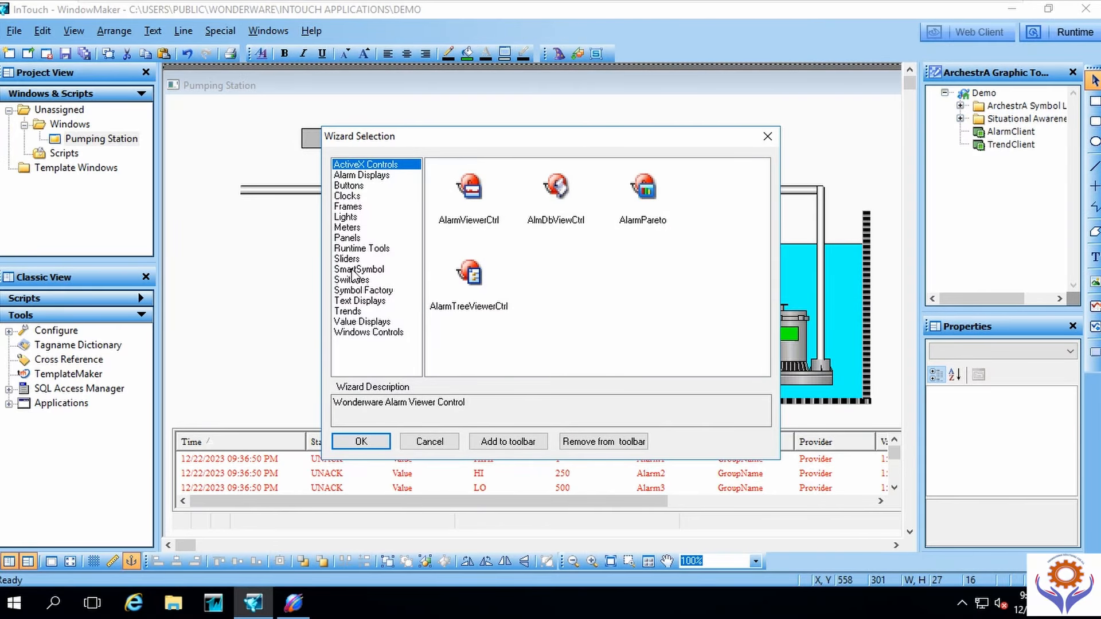
click(352, 176)
click(352, 186)
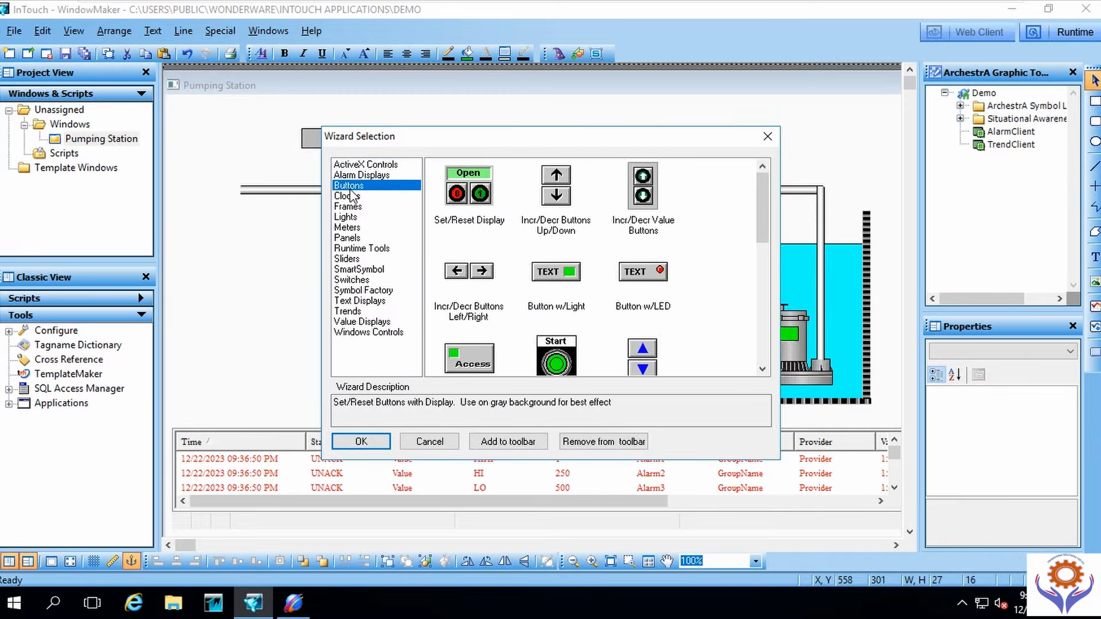
click(352, 206)
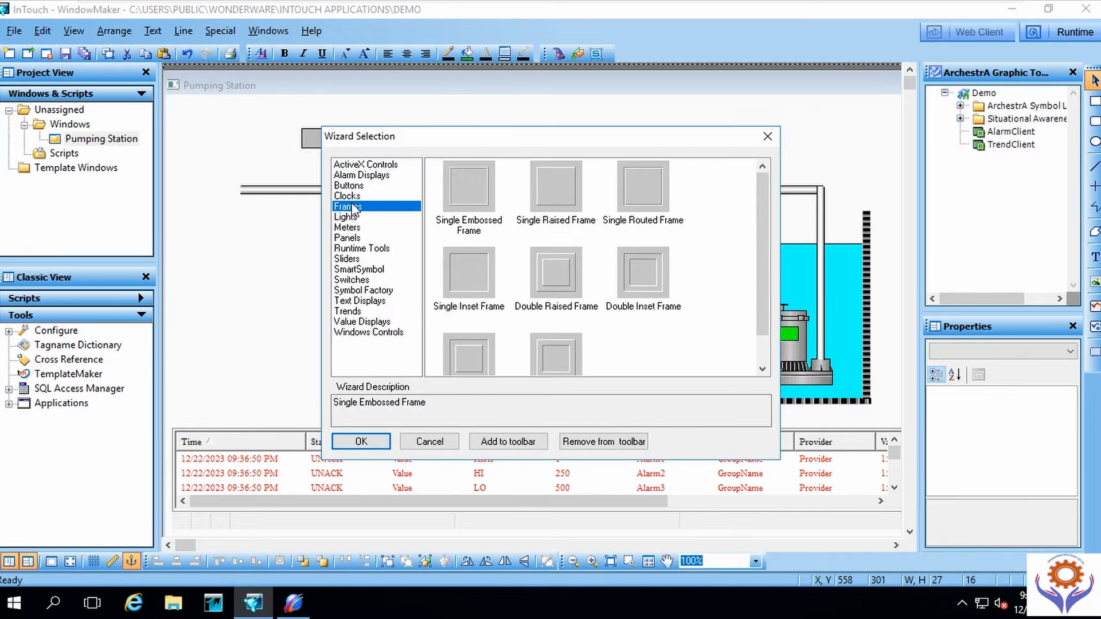
click(354, 197)
click(355, 206)
click(355, 186)
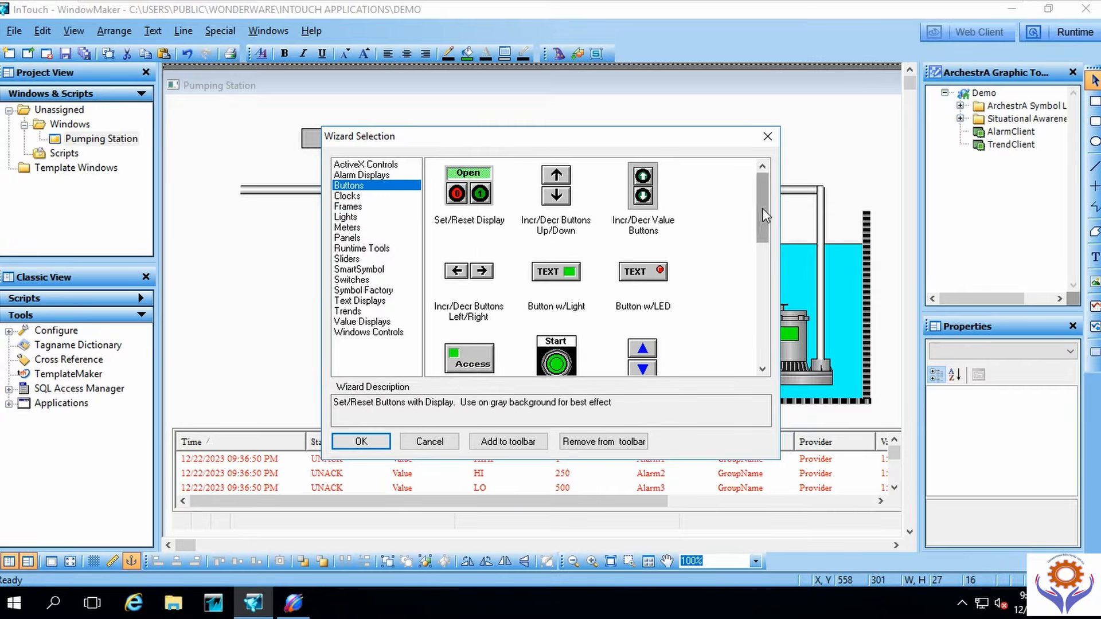
drag(762, 208, 764, 275)
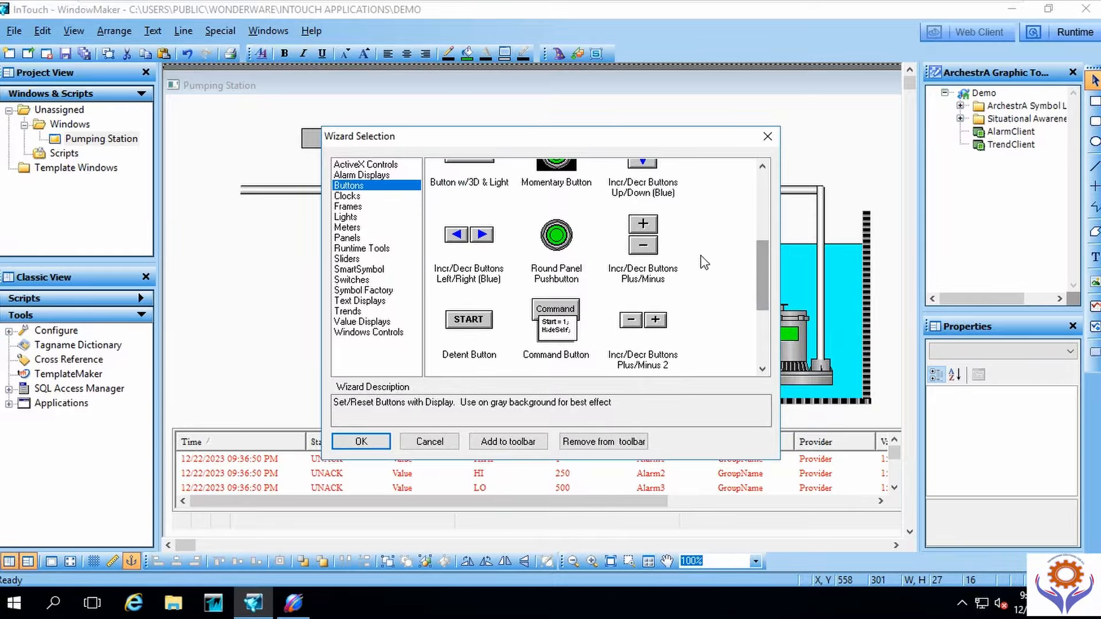
double_click(643, 241)
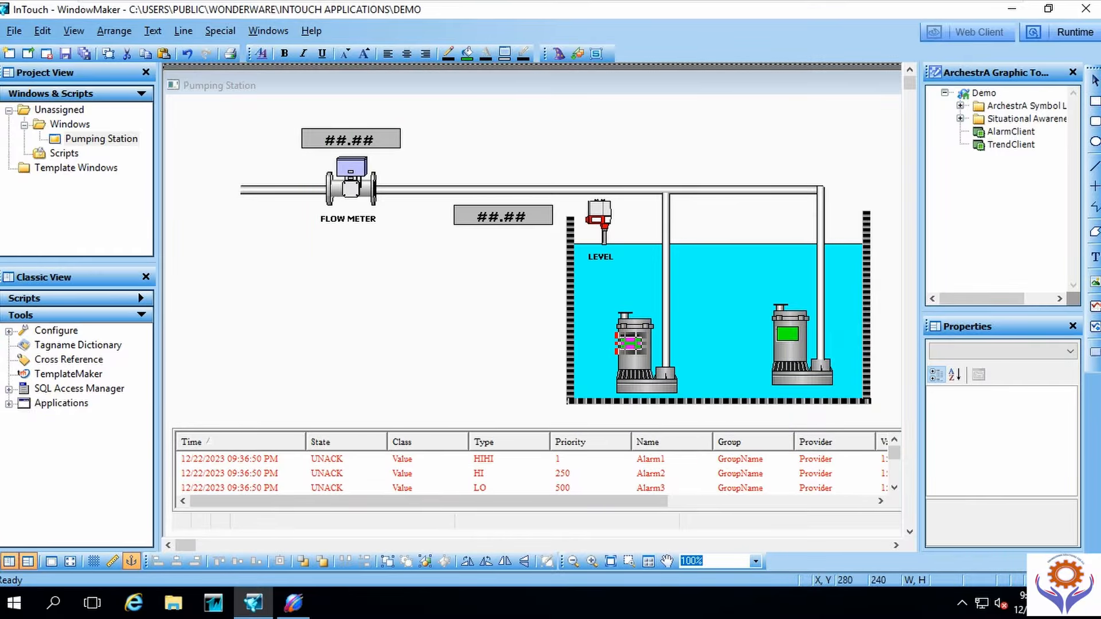
click(326, 317)
click(402, 317)
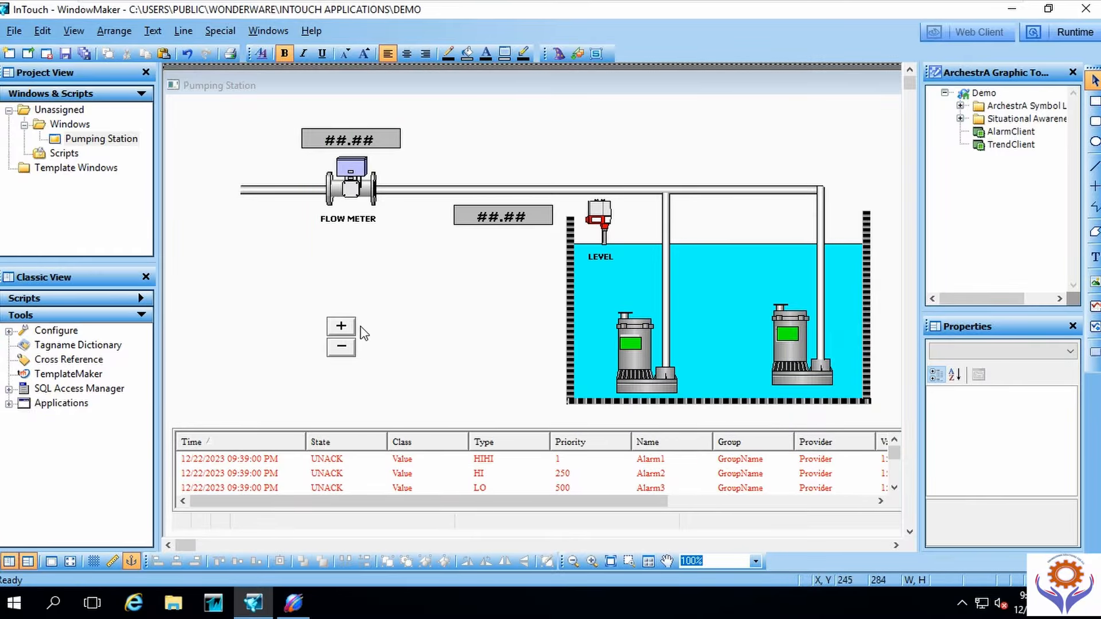
Step: Review the plus/minus buttons' Increment/Decrement settings and the left pump indicator's animation links without changing them
double_click(345, 327)
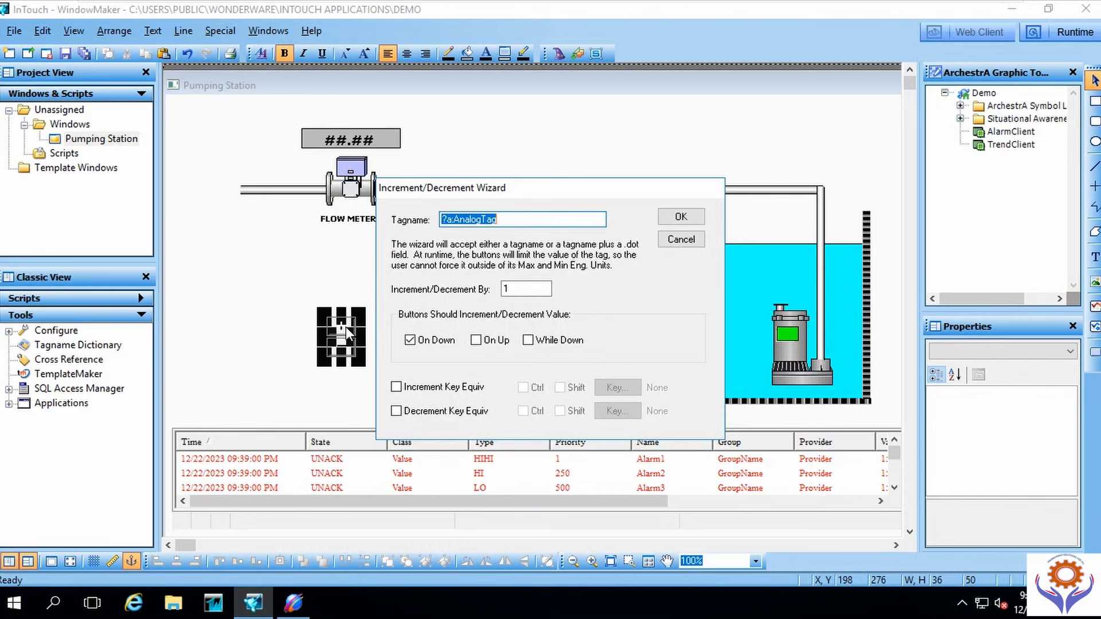
click(677, 239)
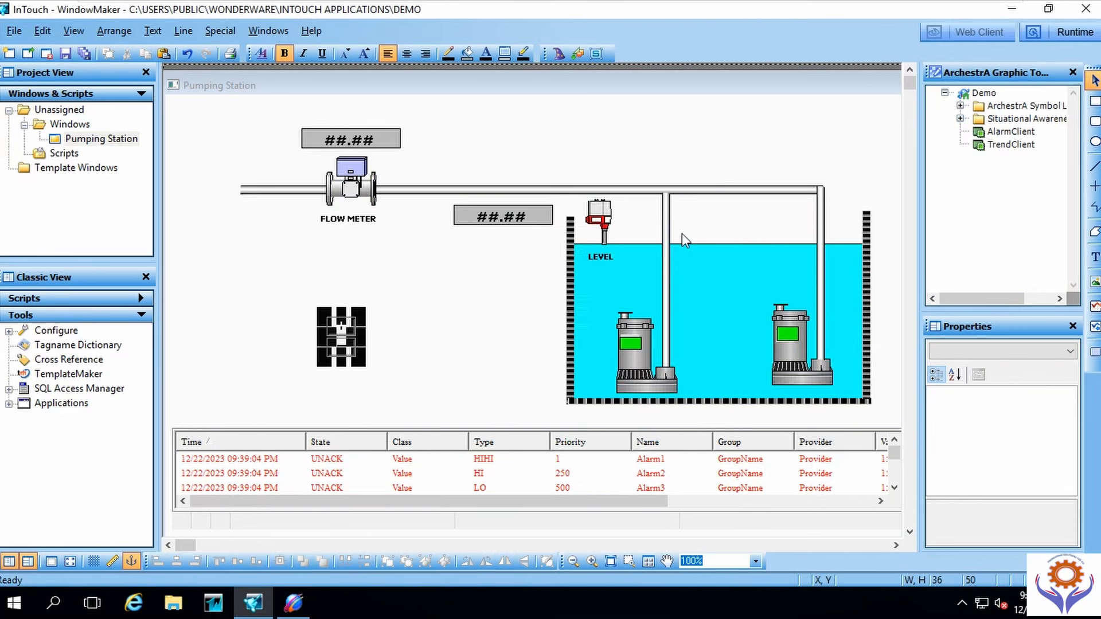
right_click(342, 334)
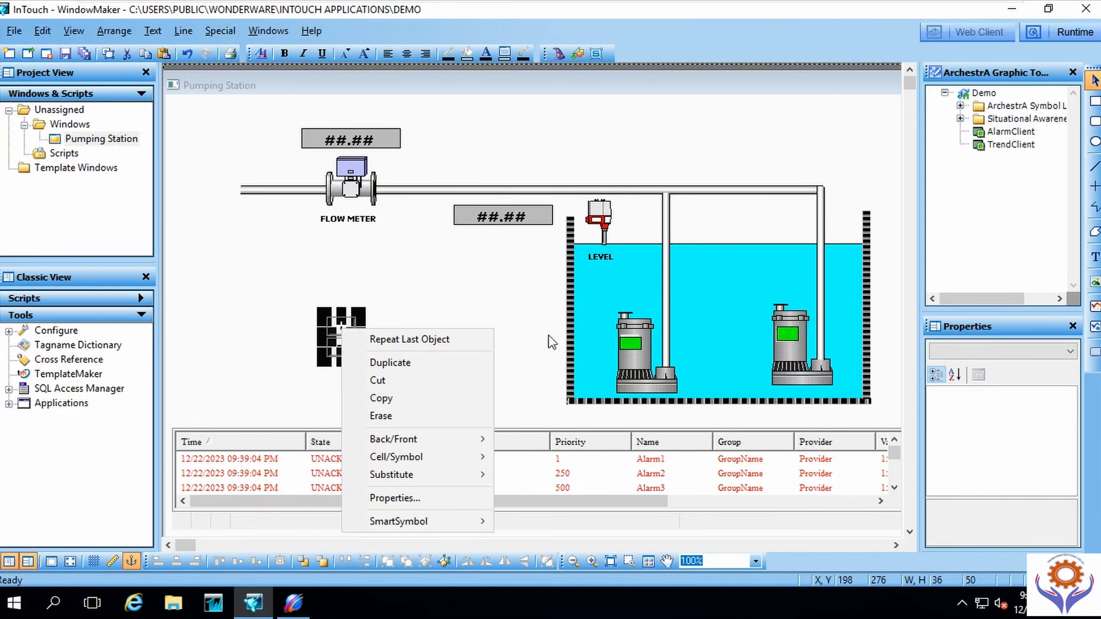
click(422, 497)
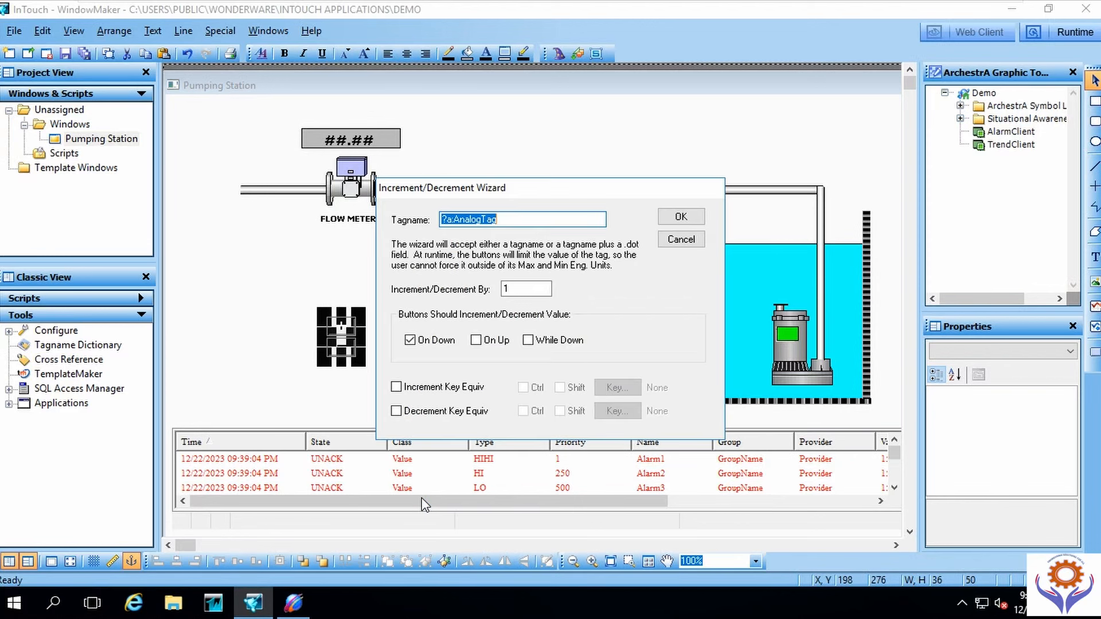
click(681, 239)
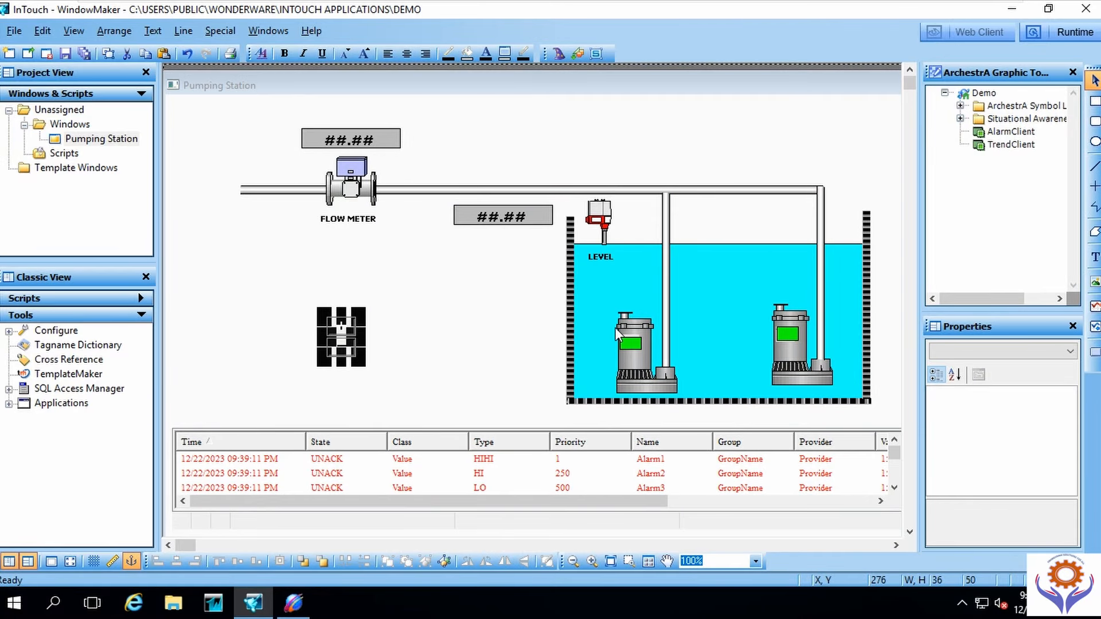
double_click(627, 342)
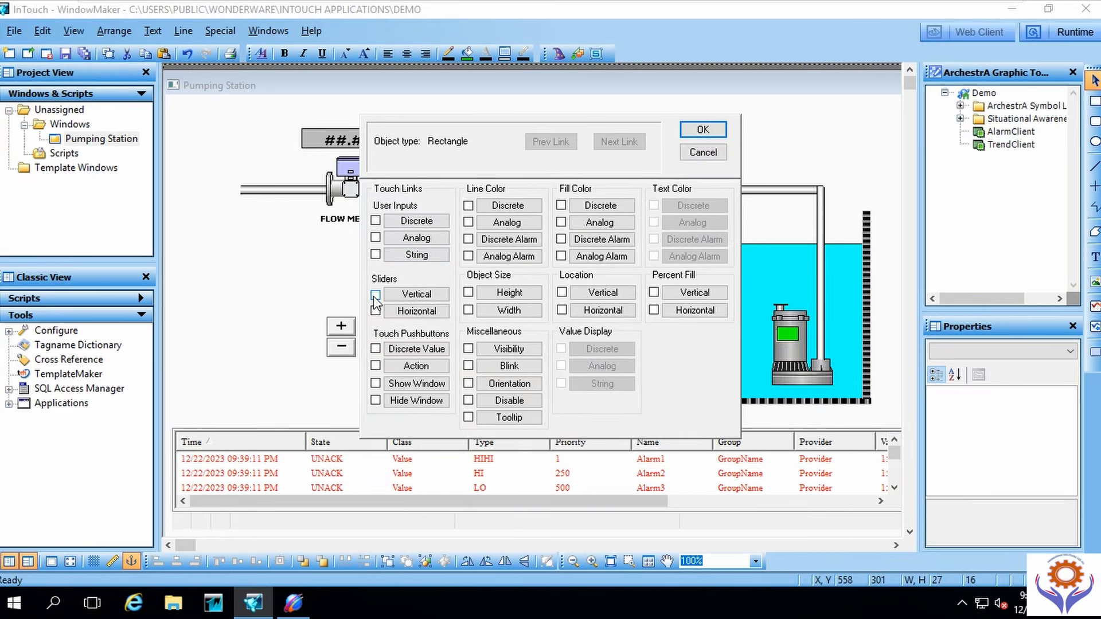
click(702, 155)
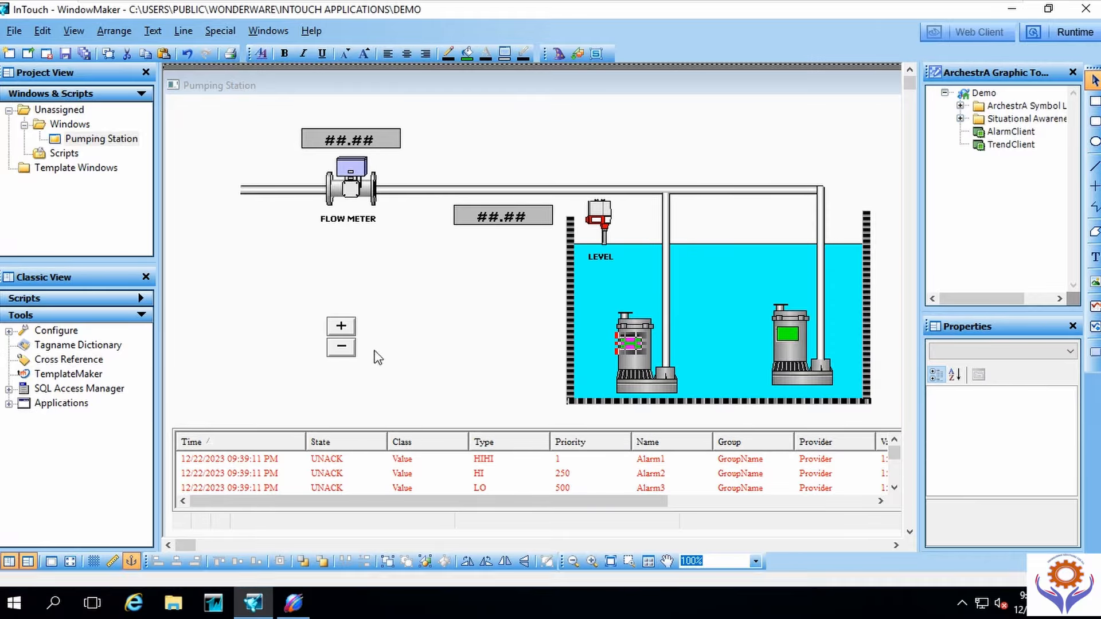
Step: Delete the plus/minus buttons below the flow meter
click(340, 343)
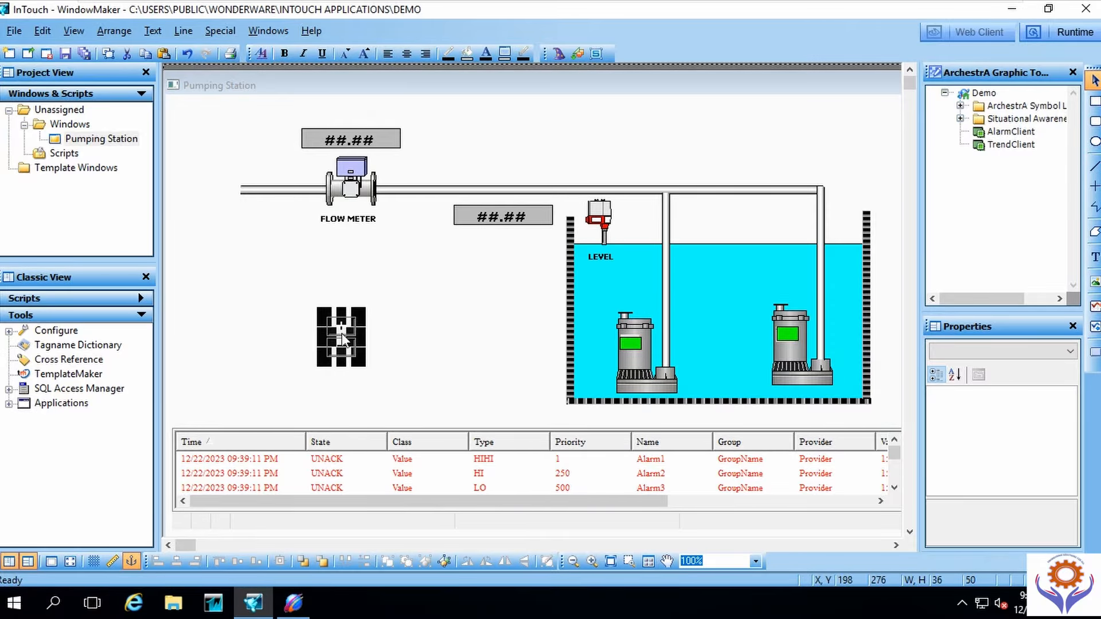
key(Delete)
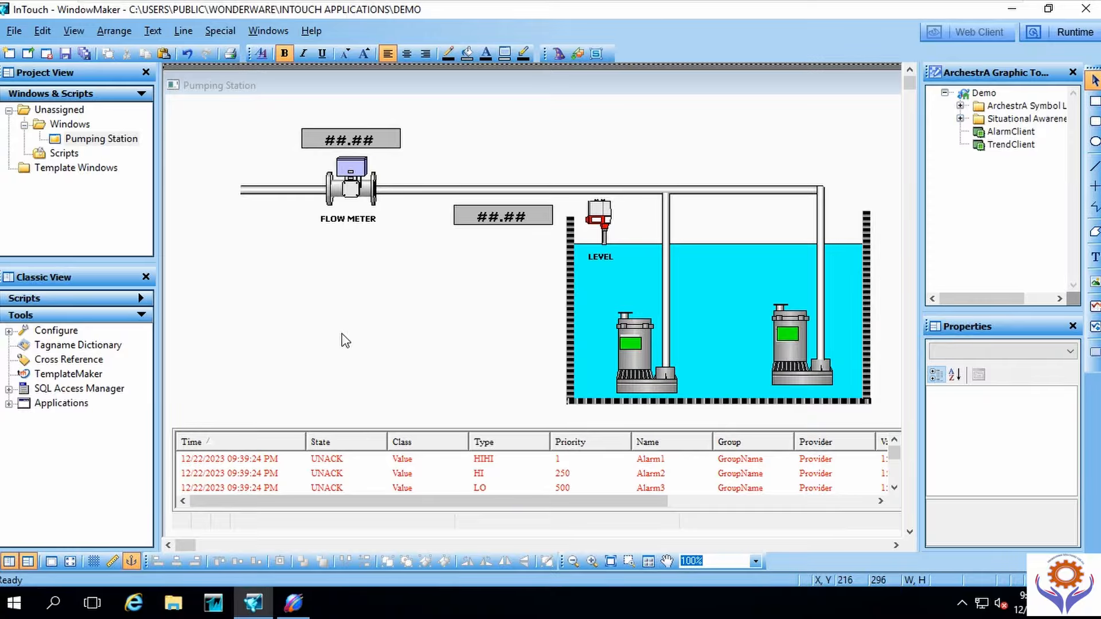
Step: Insert a Vertical Slider wizard in the empty area below the flow meter, at about X 148, Y 208
click(559, 55)
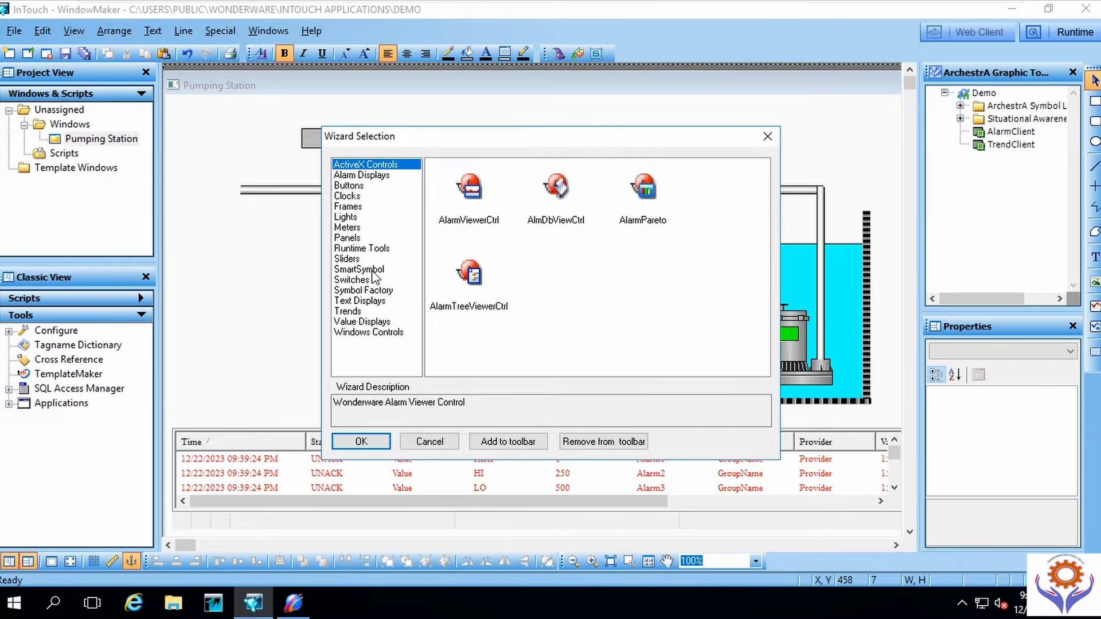
click(347, 259)
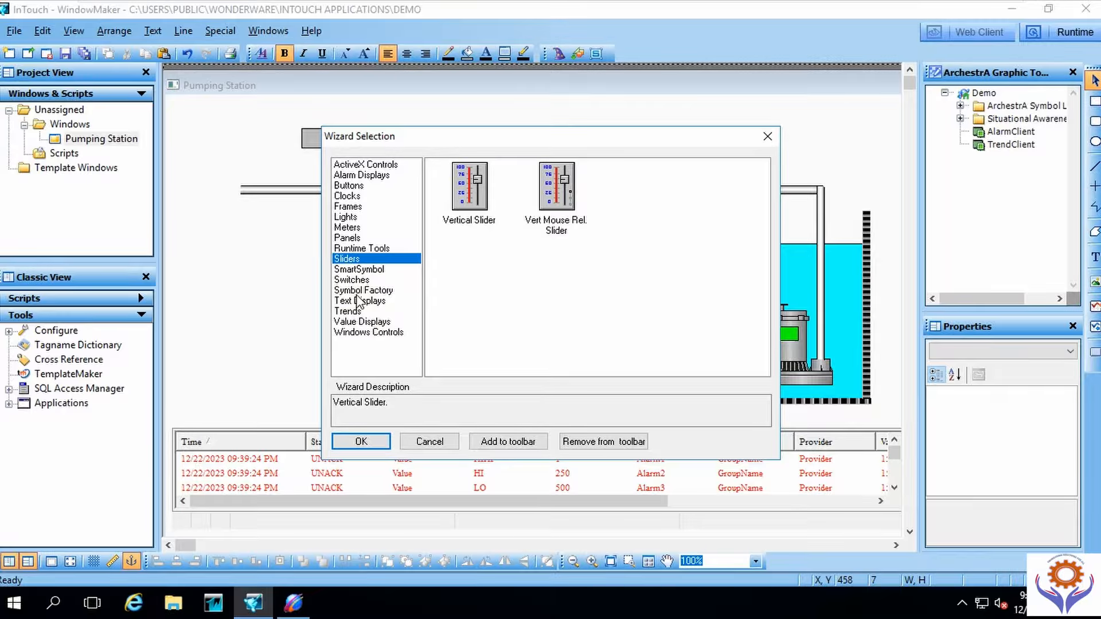
double_click(474, 202)
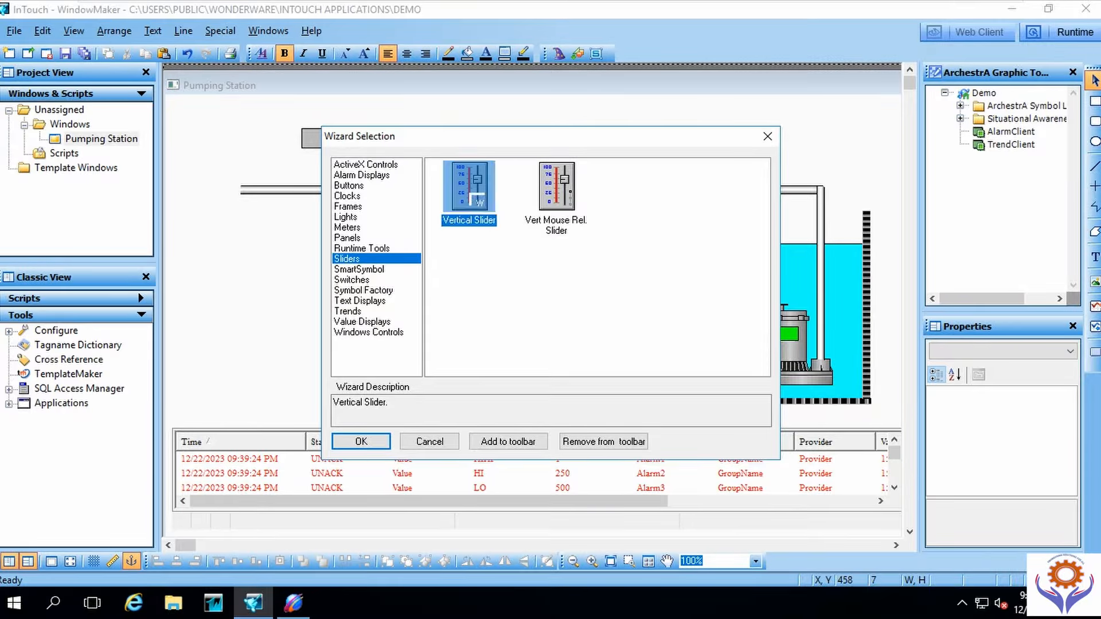
click(278, 271)
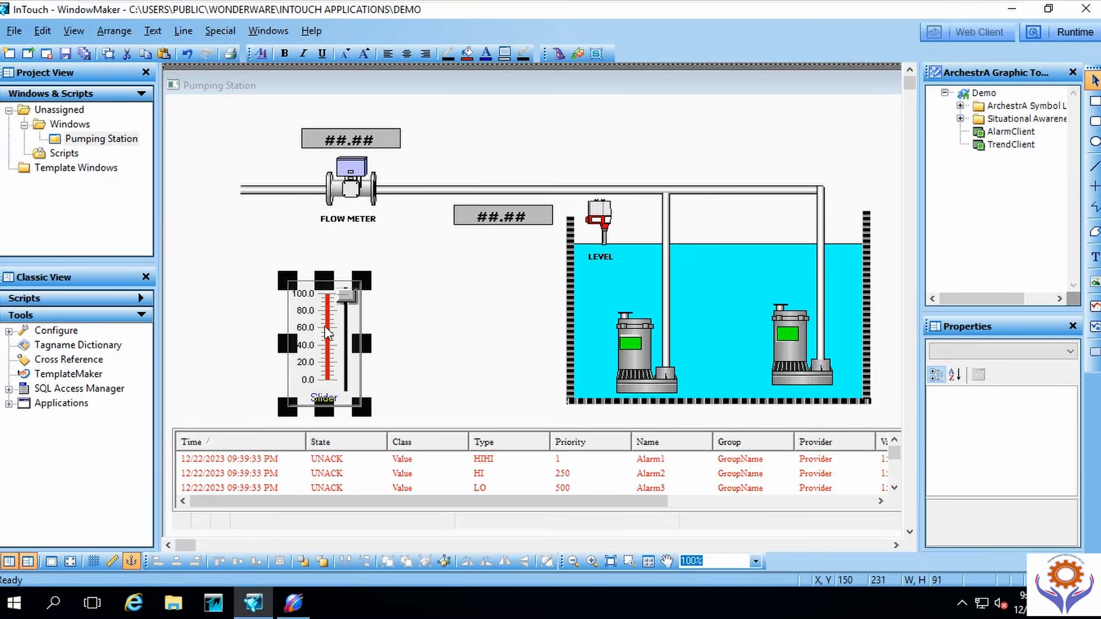
drag(324, 326, 323, 308)
Step: Review the vertical slider's tagname, label, range and tick settings, keeping the defaults, and open its object options
double_click(333, 305)
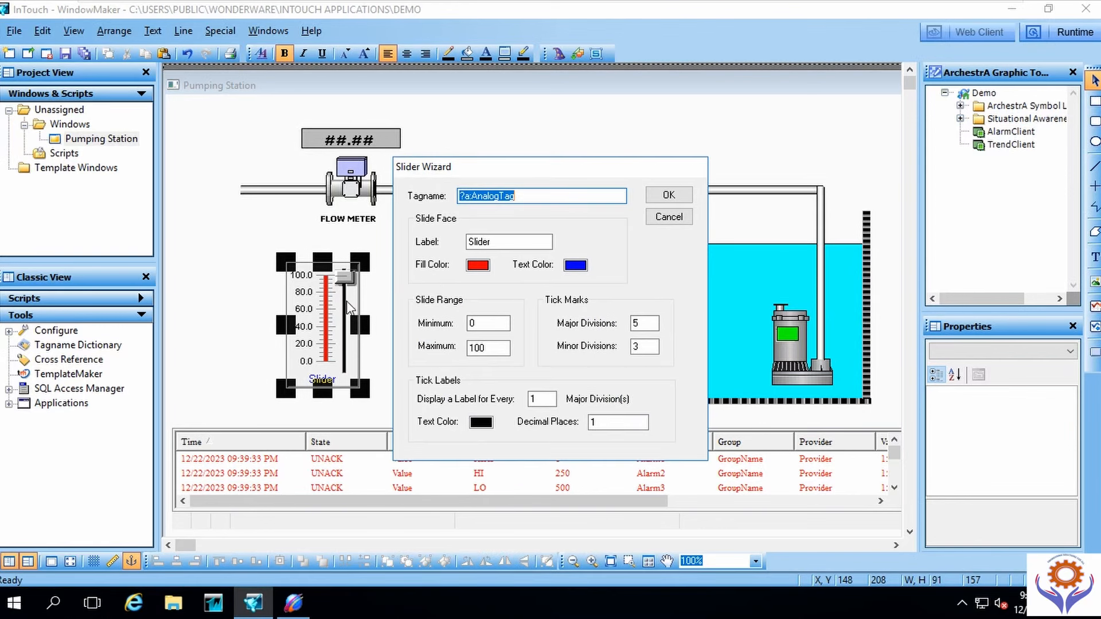
click(665, 198)
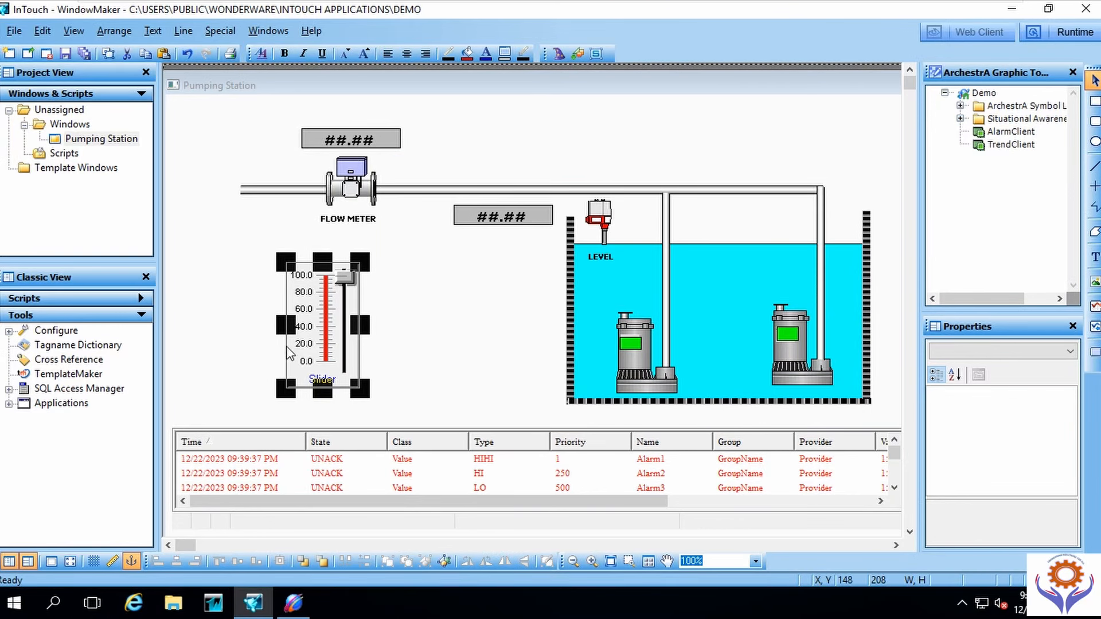
right_click(316, 339)
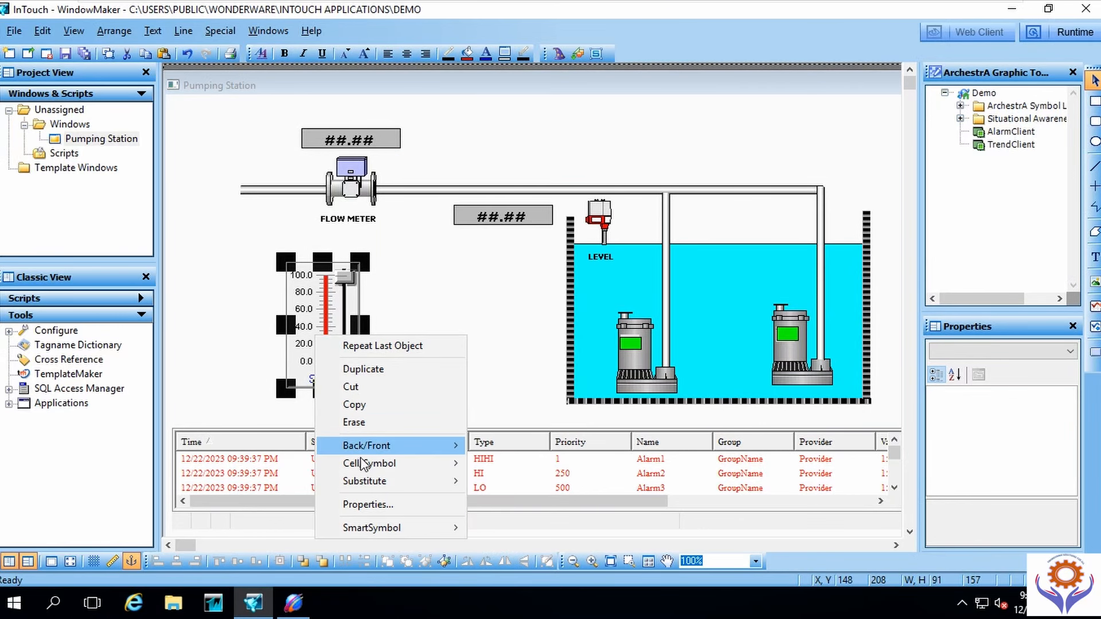
Step: Review the slider's wizard properties and its SmartSymbol and substitution options without changing anything
click(376, 505)
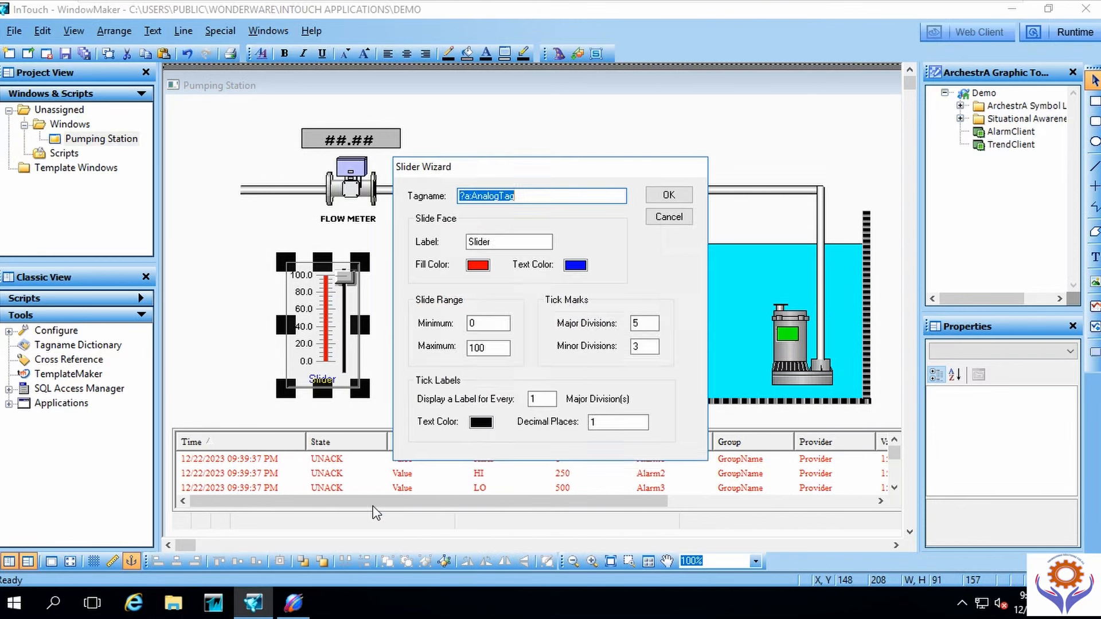
click(661, 221)
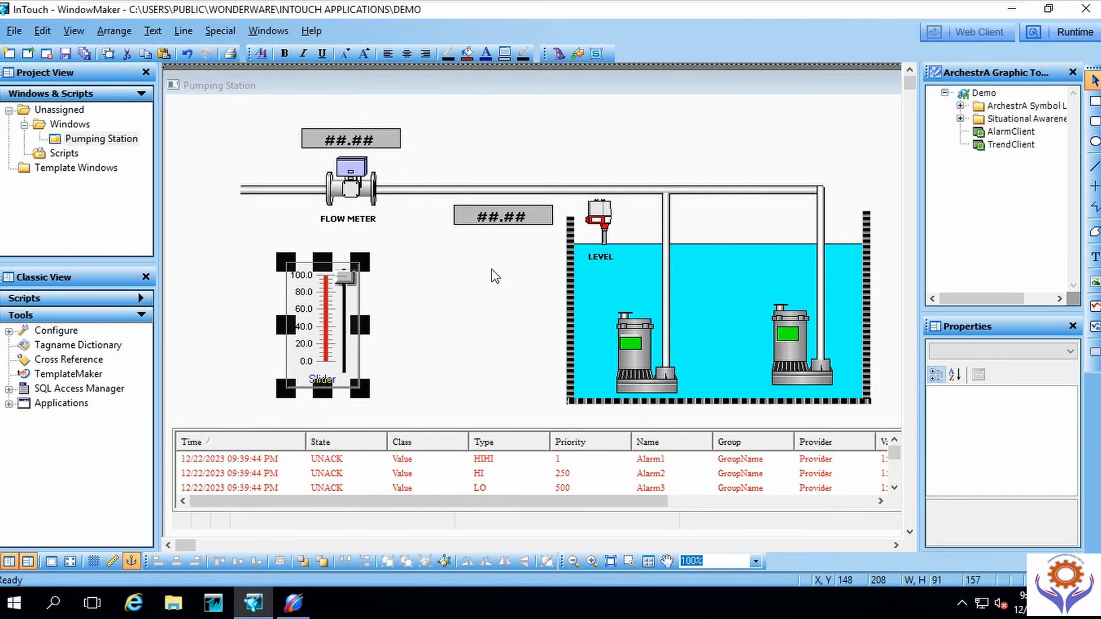
right_click(319, 325)
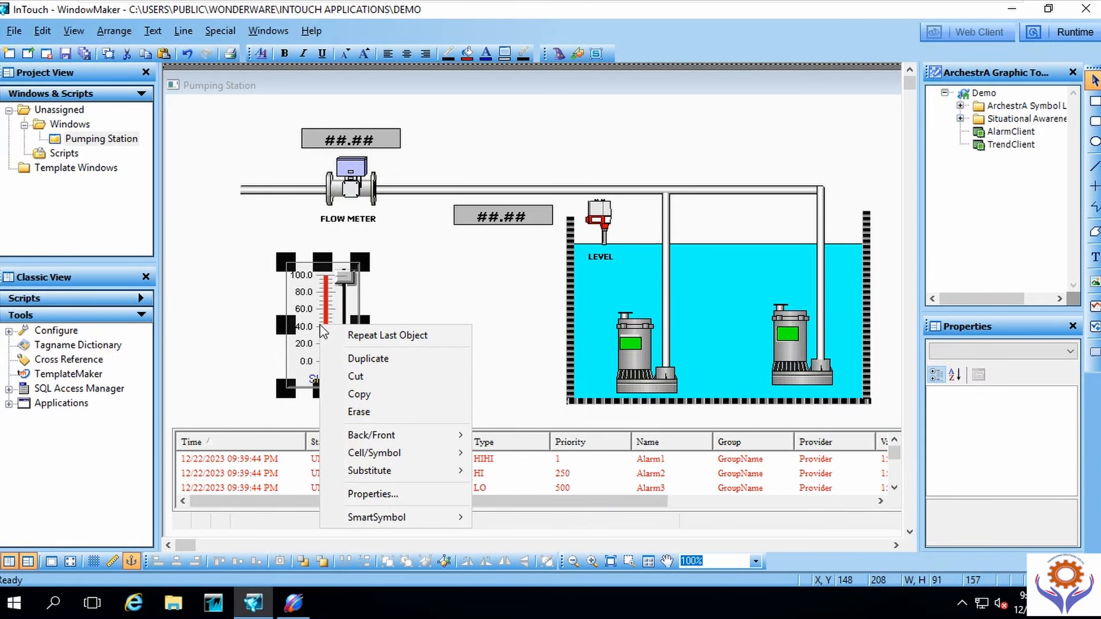
mouse_move(362, 515)
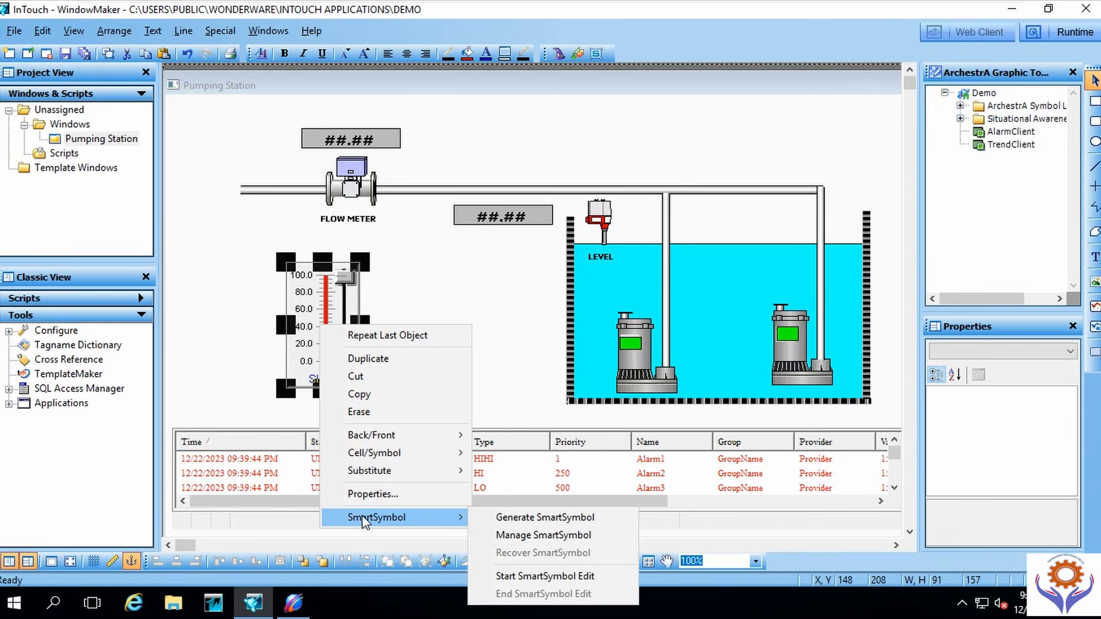
mouse_move(377, 473)
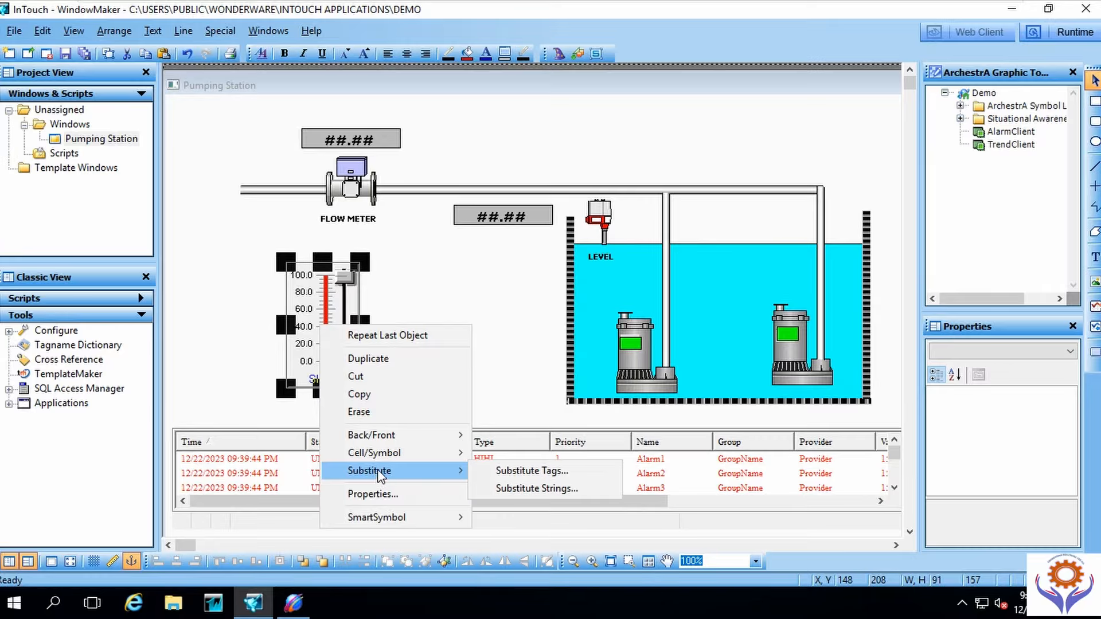
Step: Break the slider's cell apart so its components can be selected separately
click(341, 292)
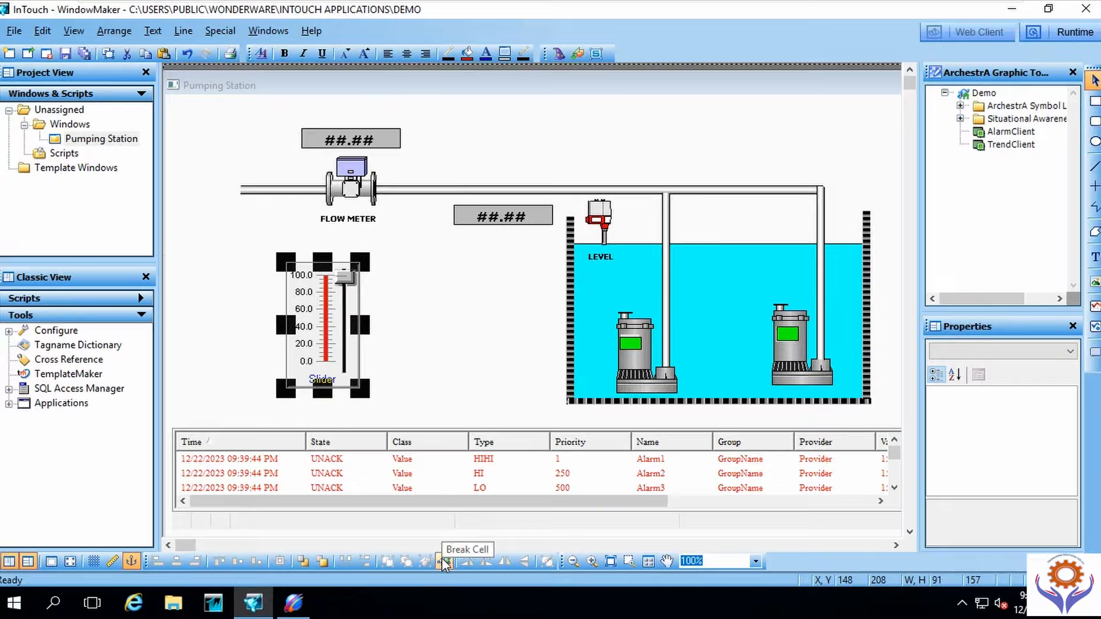
click(444, 564)
click(422, 359)
Step: Inspect the slider knob's animation links and its vertical slider settings, leaving them unchanged
click(348, 279)
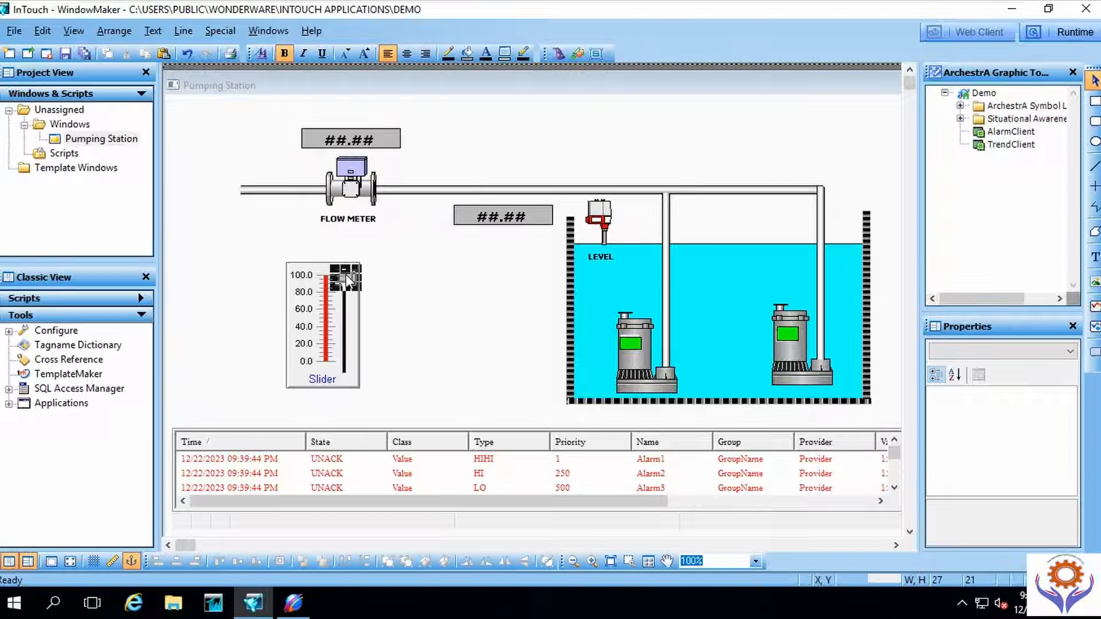
double_click(348, 280)
click(397, 298)
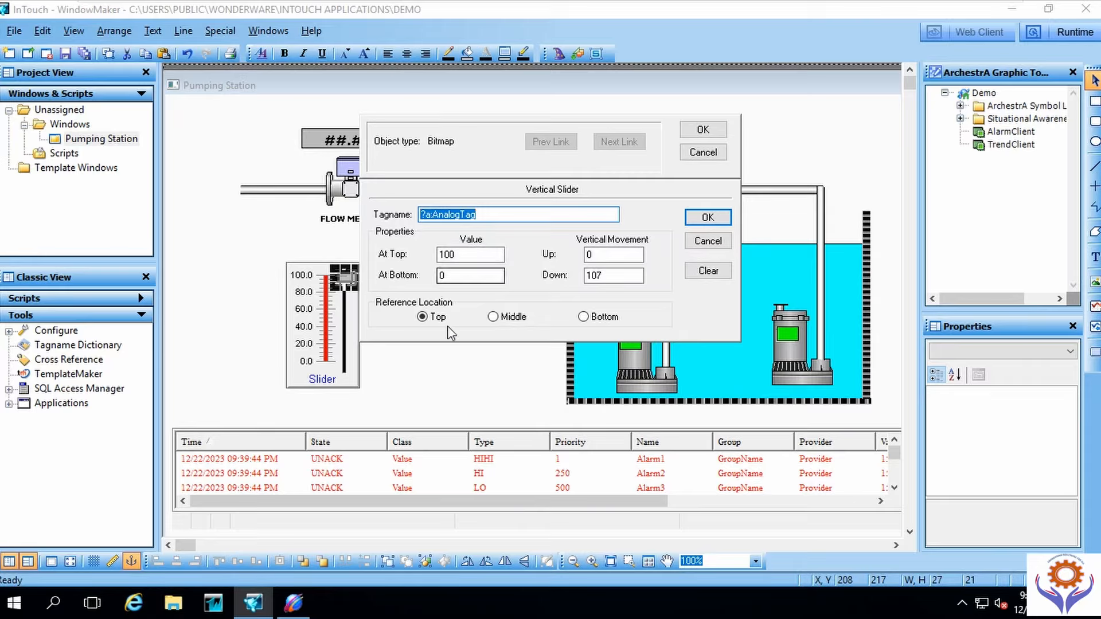
click(697, 241)
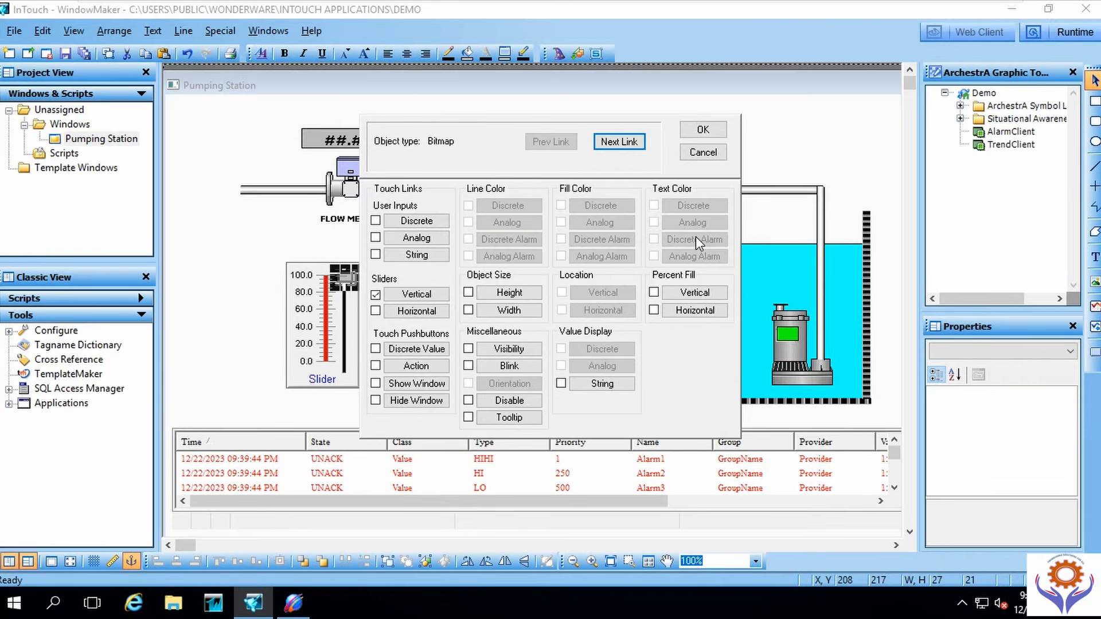
click(704, 152)
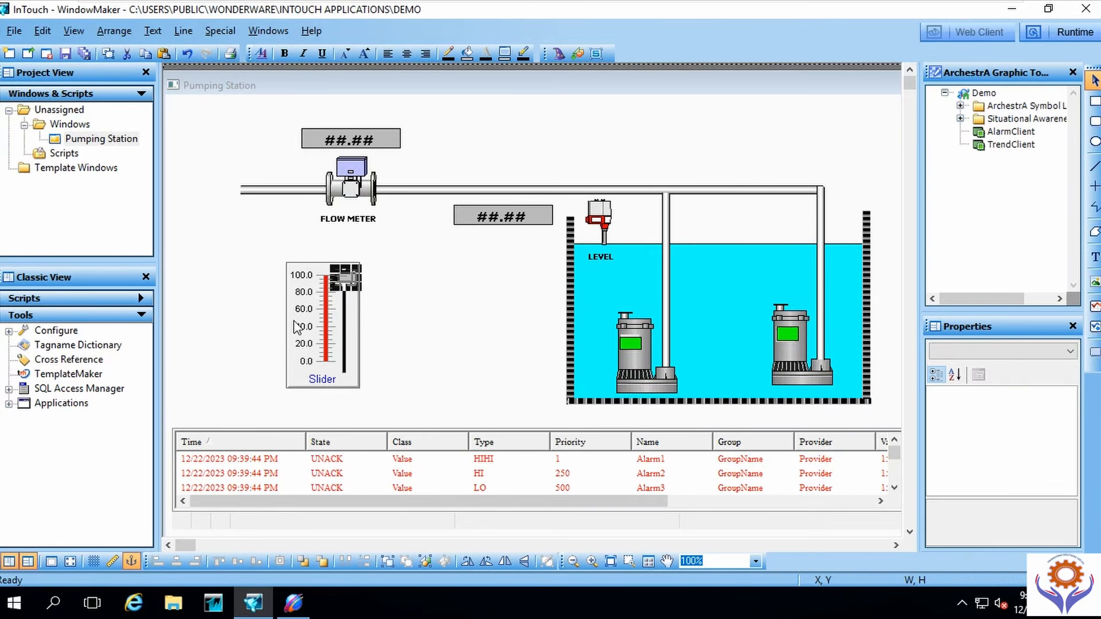
double_click(347, 282)
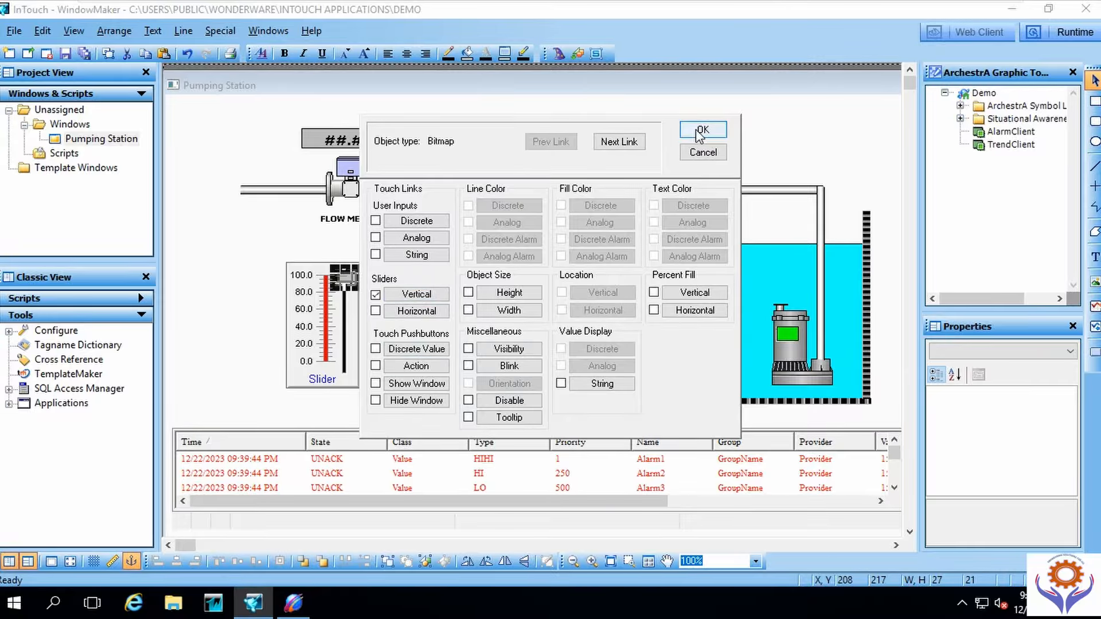
click(702, 154)
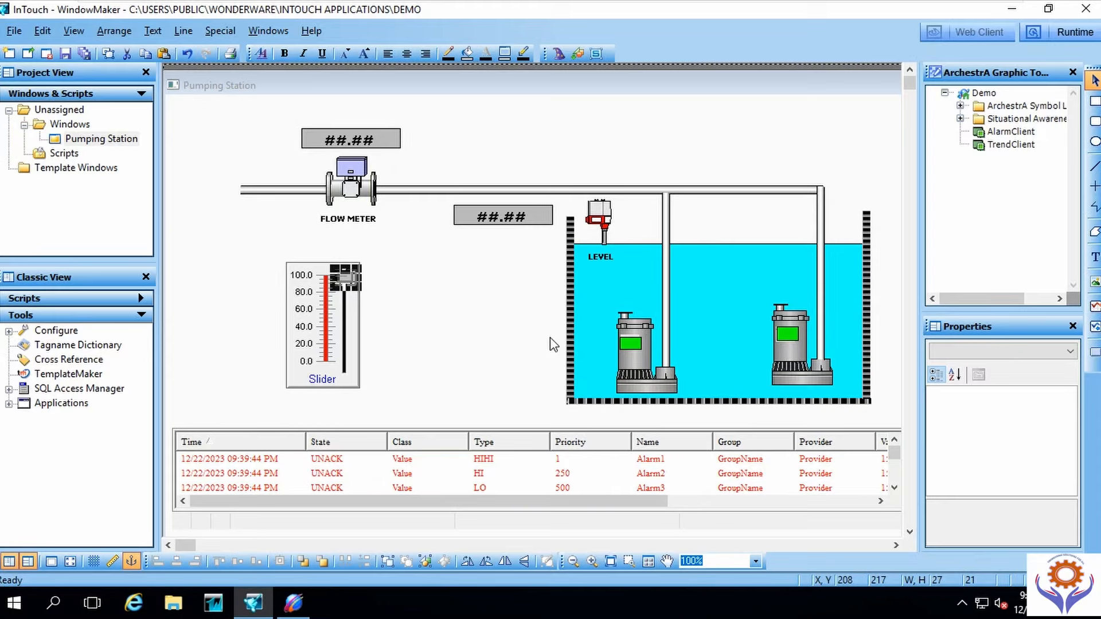
Step: Add a discrete fill colour link to the left pump's indicator rectangle and assign the PUMP1_RUN tag as its expression
double_click(633, 339)
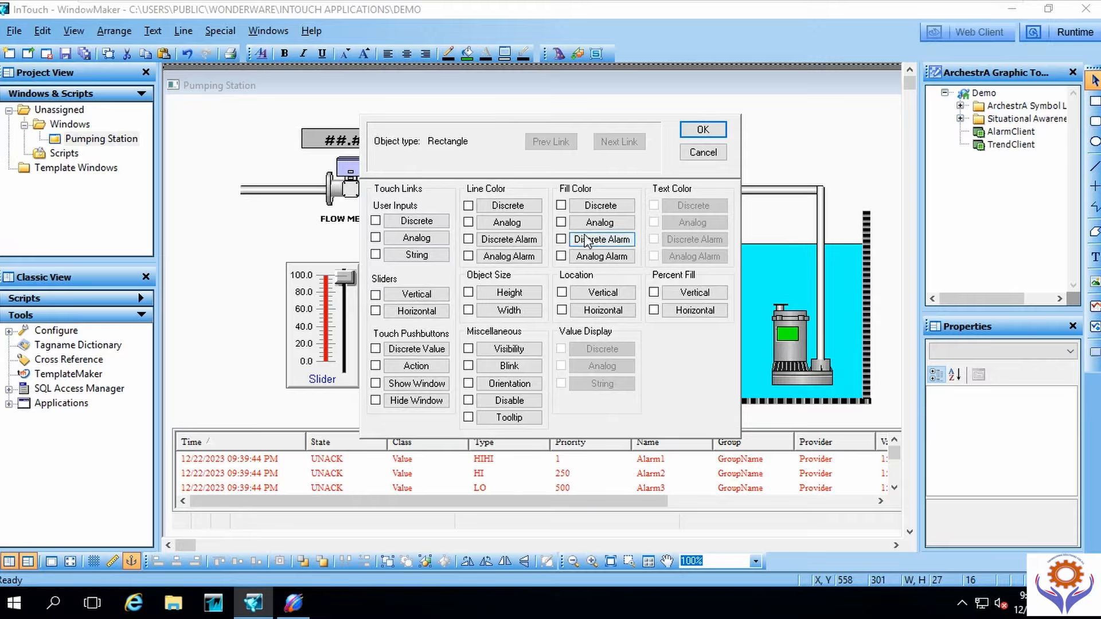
click(561, 206)
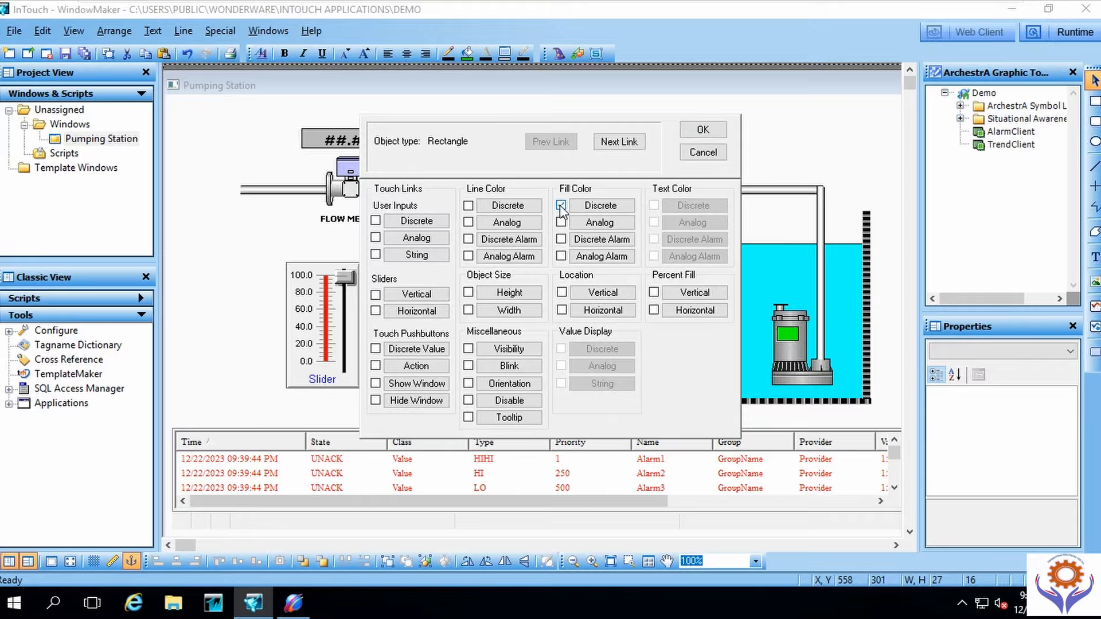
click(600, 206)
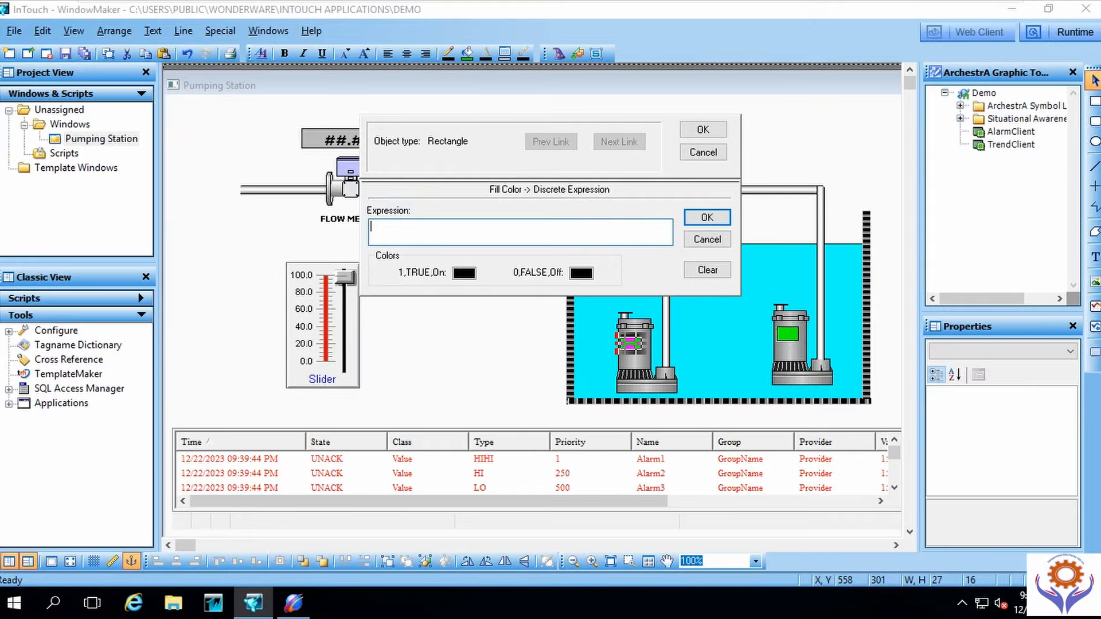
double_click(413, 234)
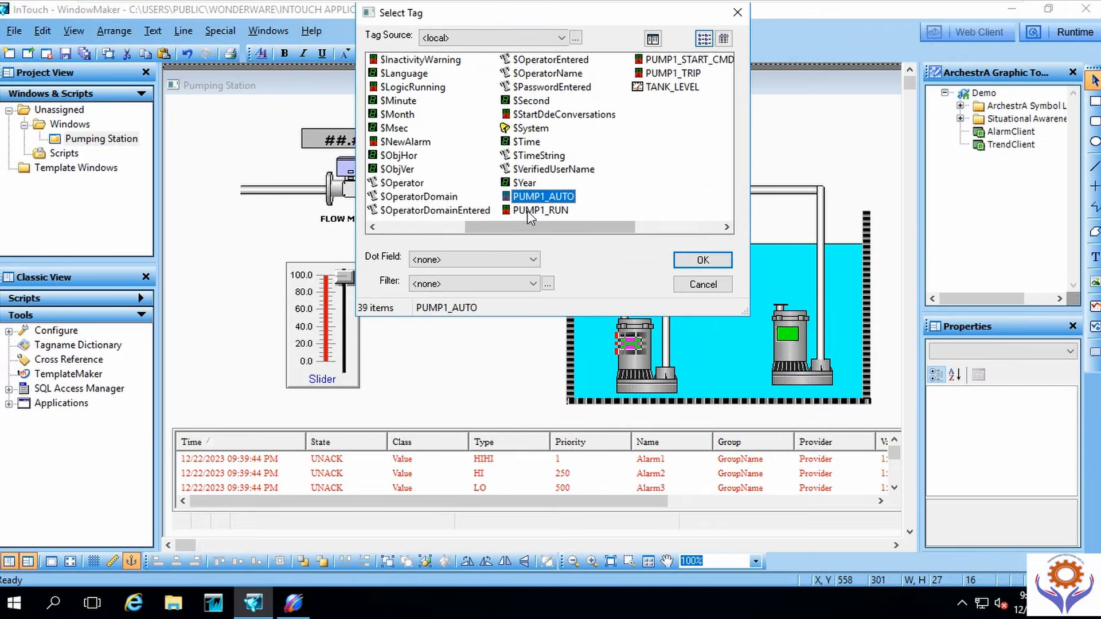
double_click(544, 210)
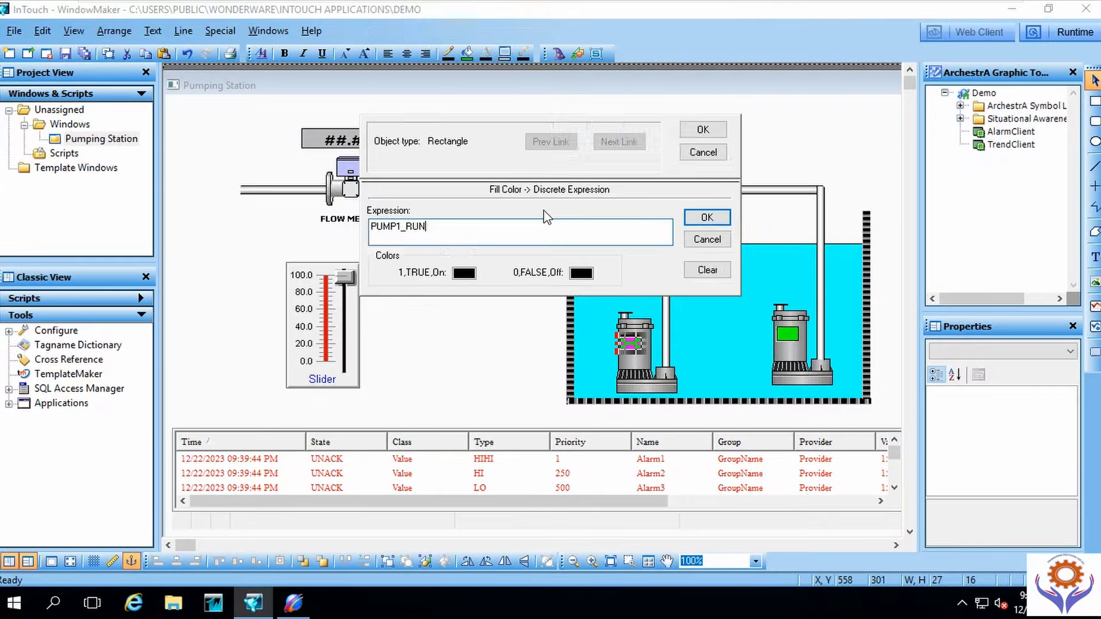
Step: Set the left pump indicator's fill to green for on and red for off, and apply the link
click(464, 273)
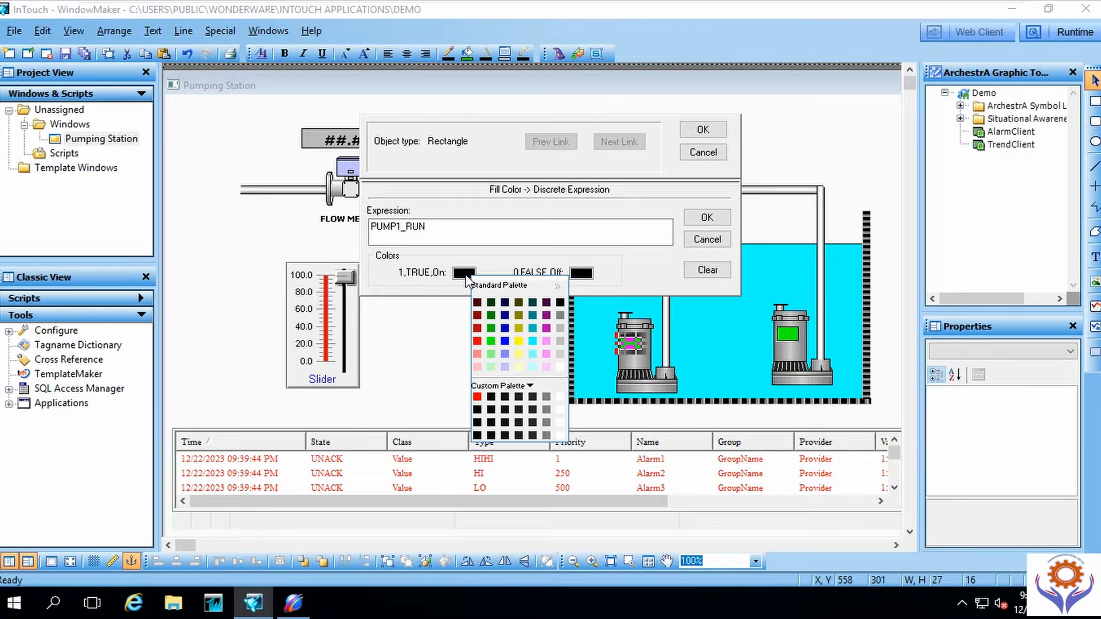
click(491, 328)
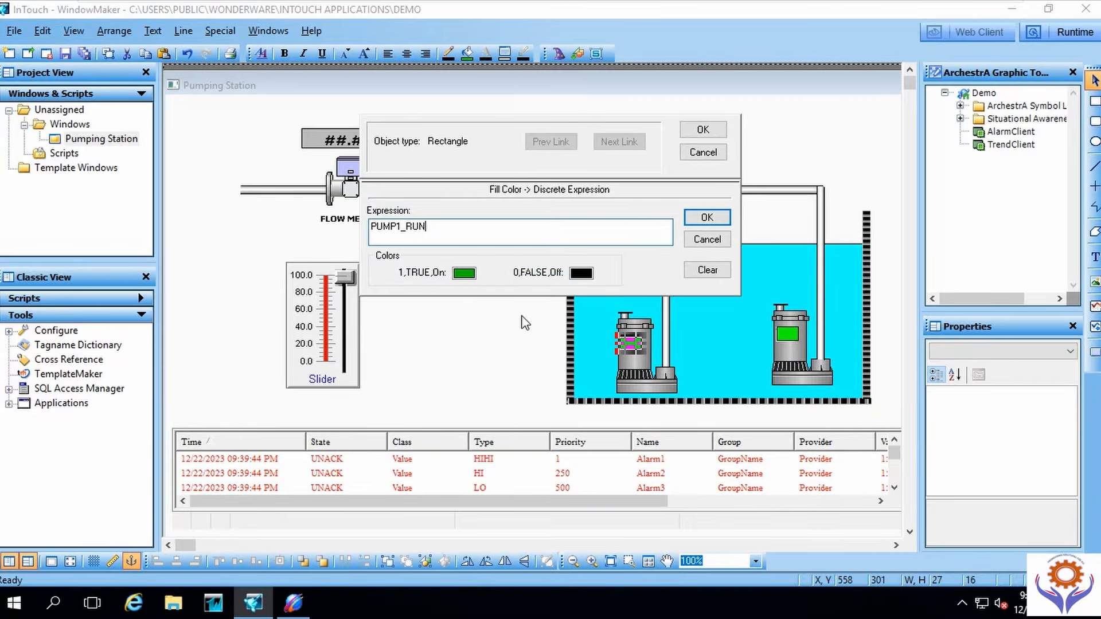
click(584, 277)
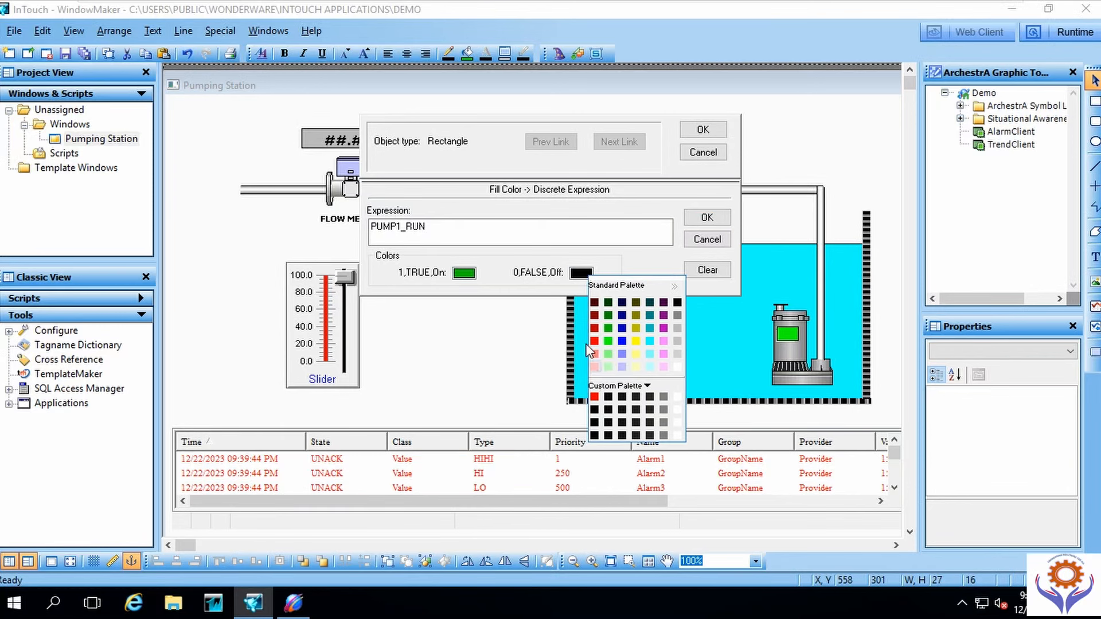
click(594, 396)
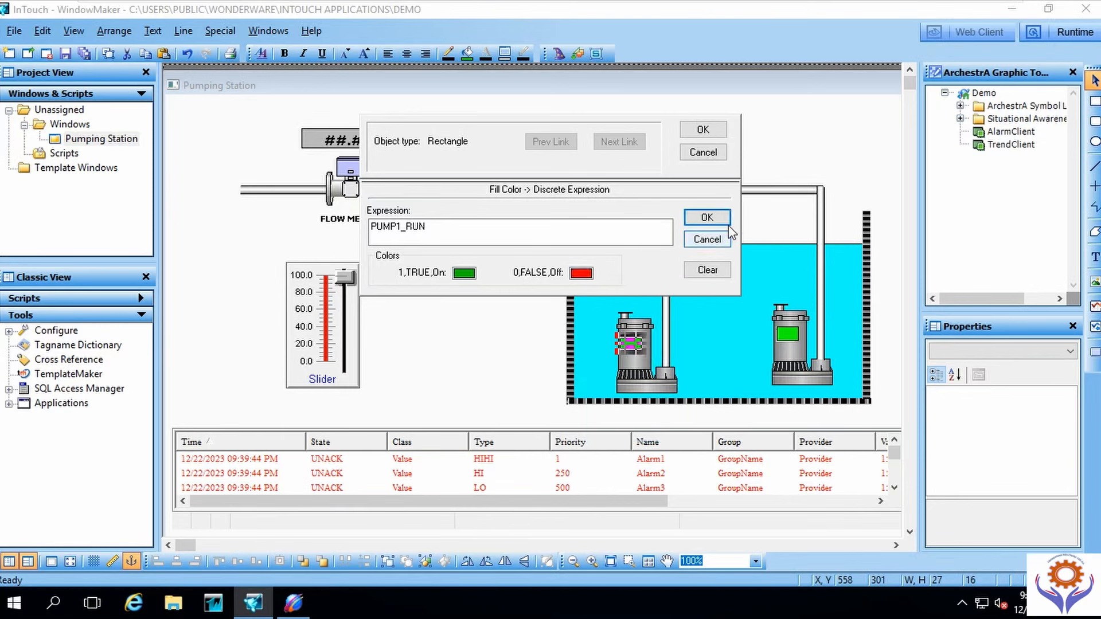
click(707, 218)
click(702, 133)
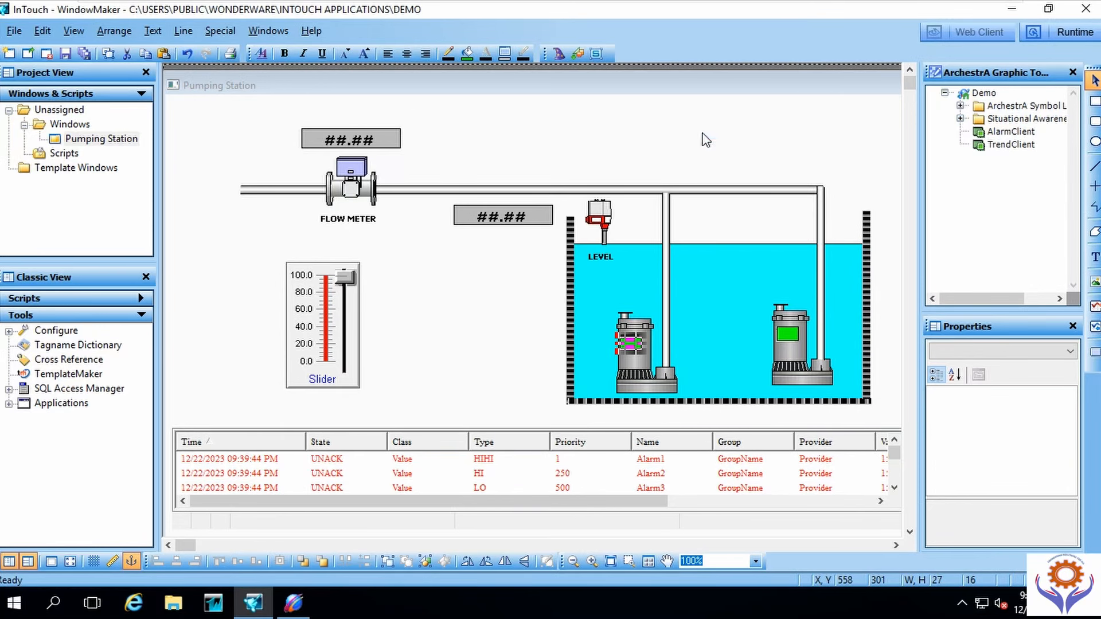
click(505, 337)
Step: Add a discrete fill colour link to the right pump's indicator rectangle with the expression PUMP2_RUN
click(785, 333)
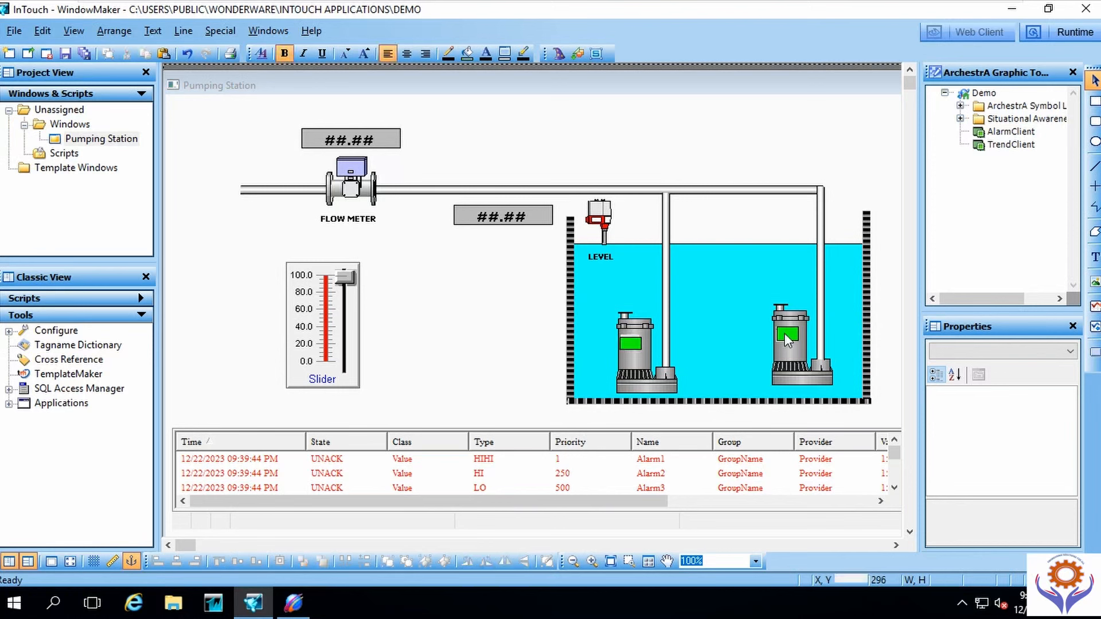
double_click(785, 333)
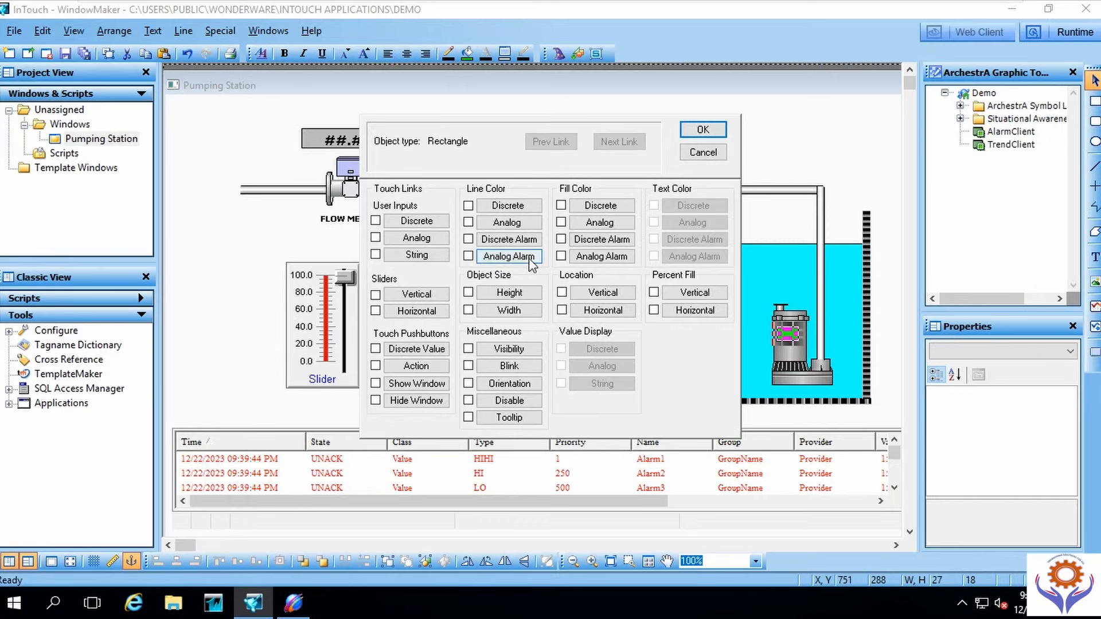
click(561, 205)
click(597, 207)
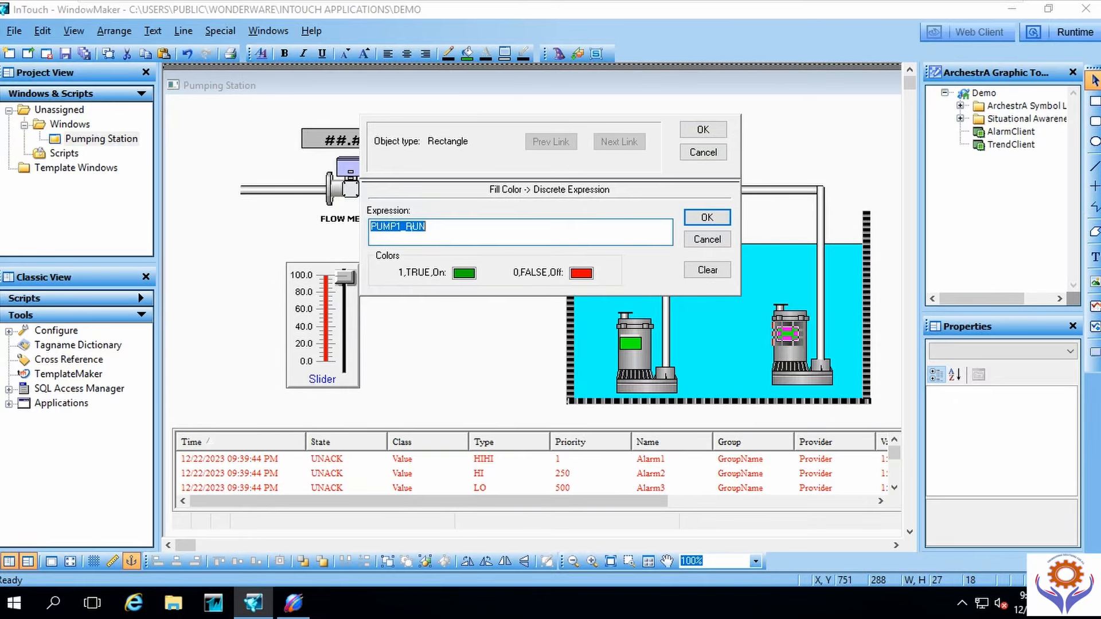
click(402, 226)
key(BackSpace)
text(2)
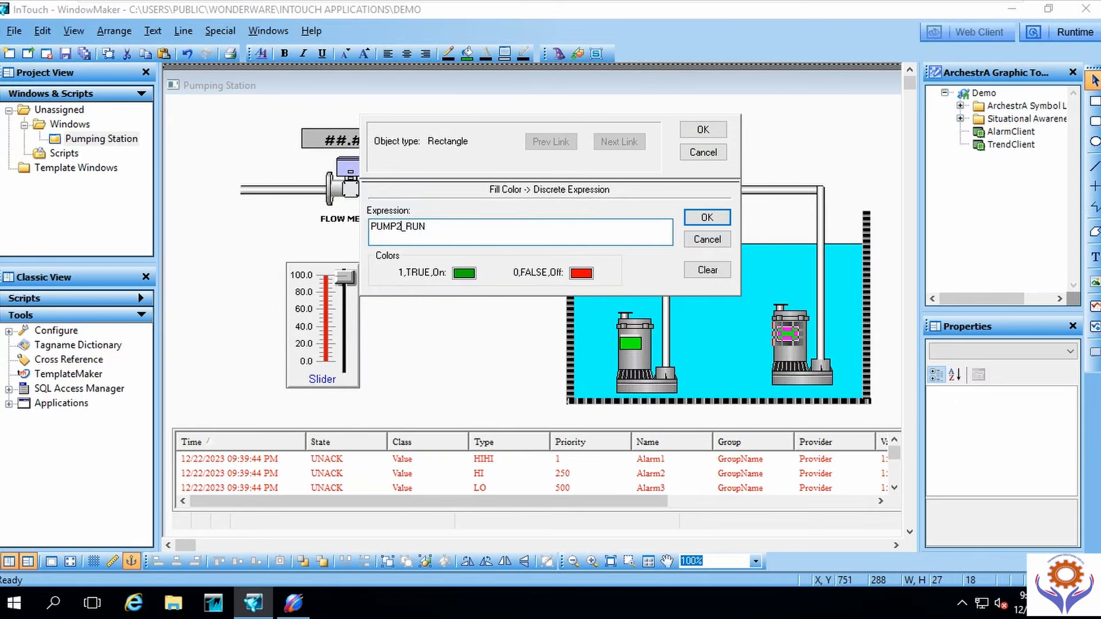
Step: Define PUMP2_RUN as a read-only I/O Discrete tag with item 40401:1, save it and apply the right pump's fill colour link
click(704, 219)
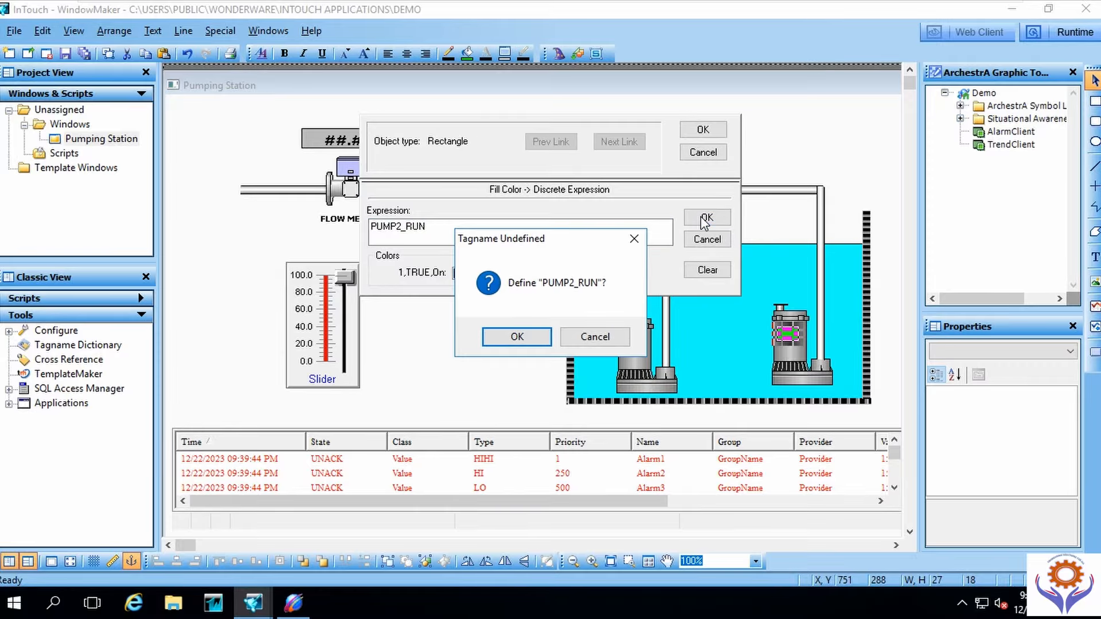
click(547, 337)
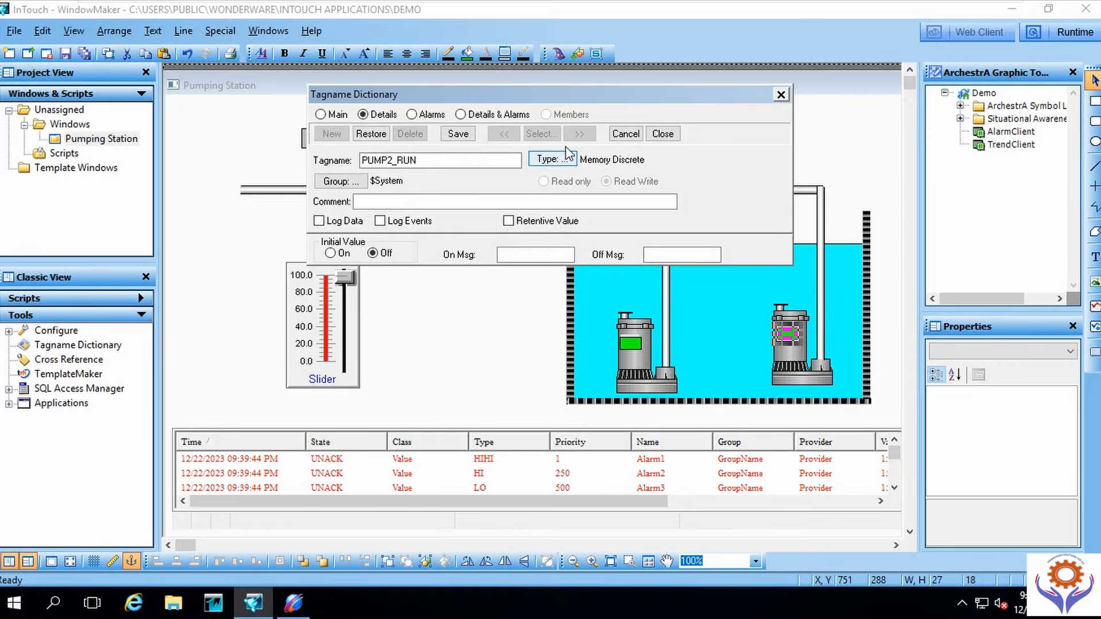
click(549, 159)
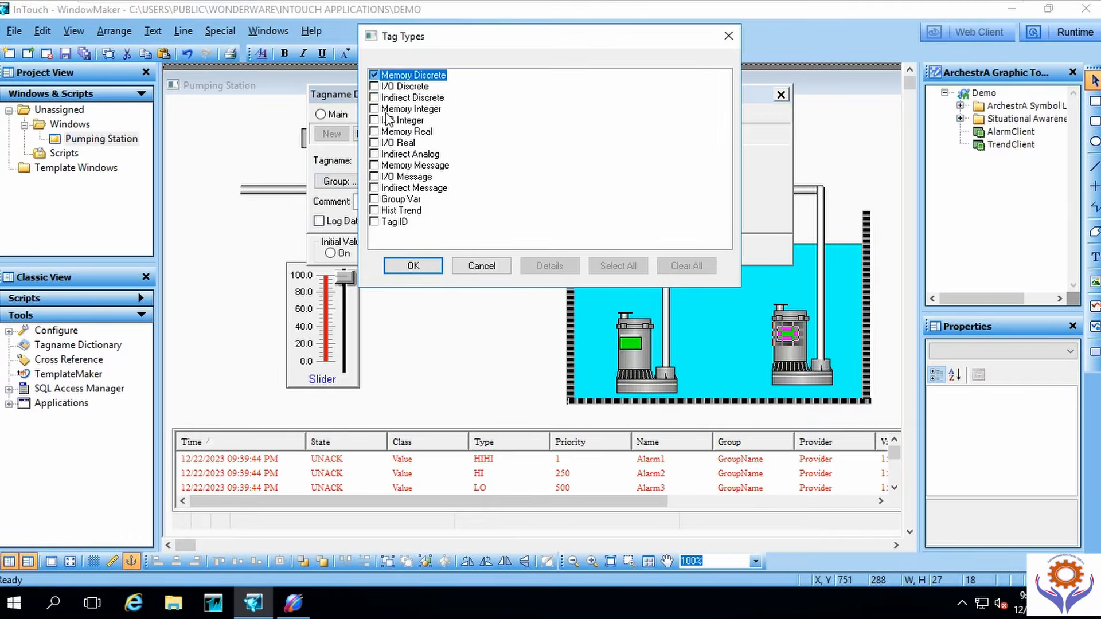
click(382, 87)
click(413, 266)
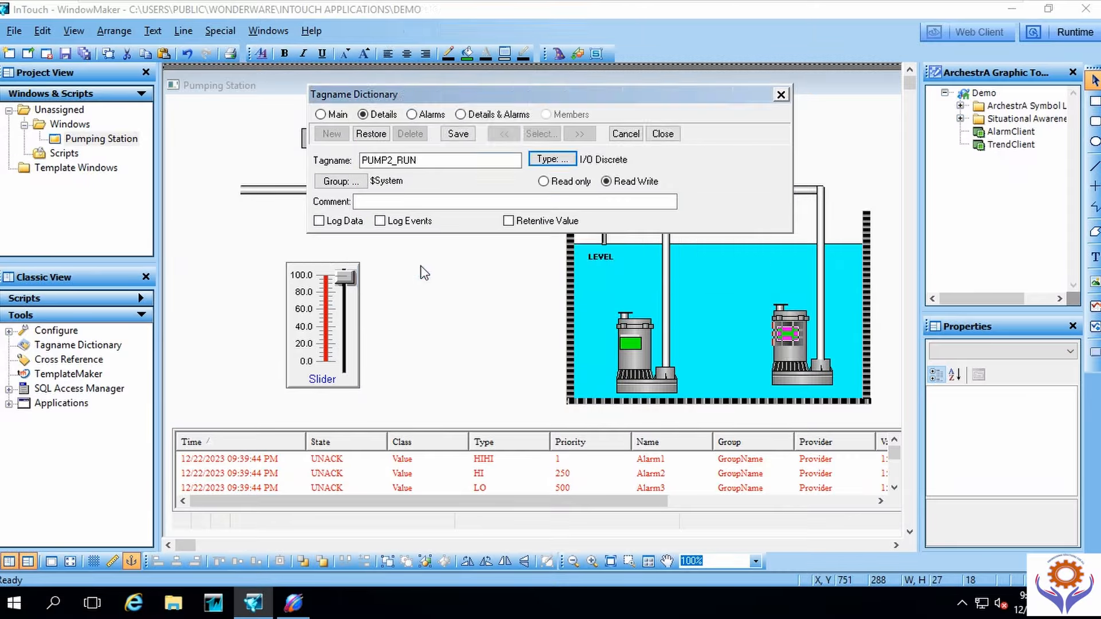
click(562, 181)
click(452, 134)
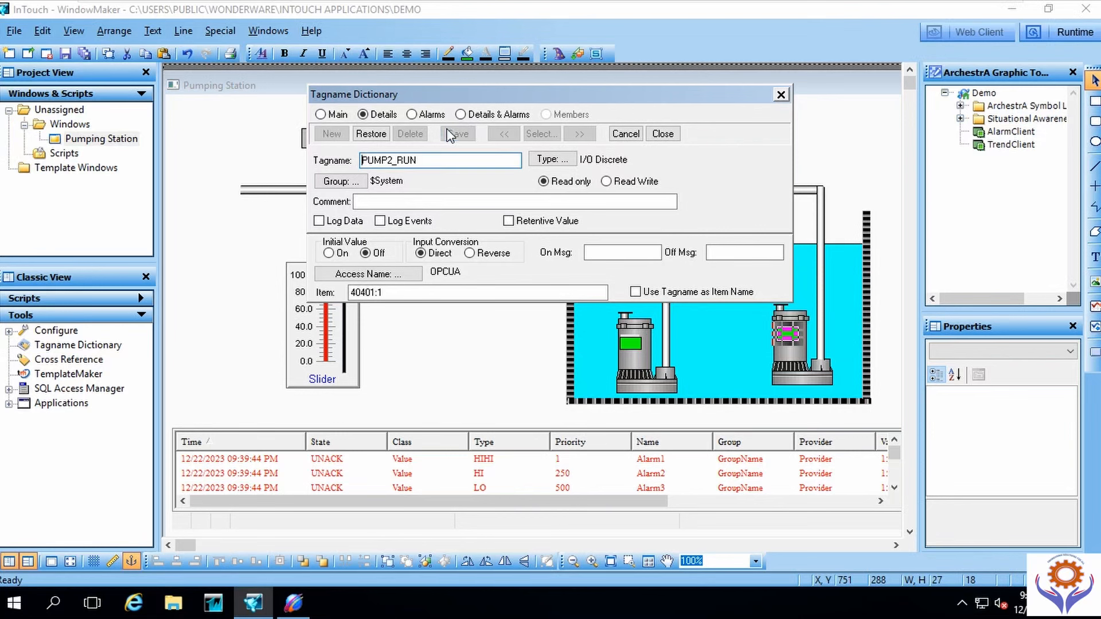
click(664, 135)
click(714, 218)
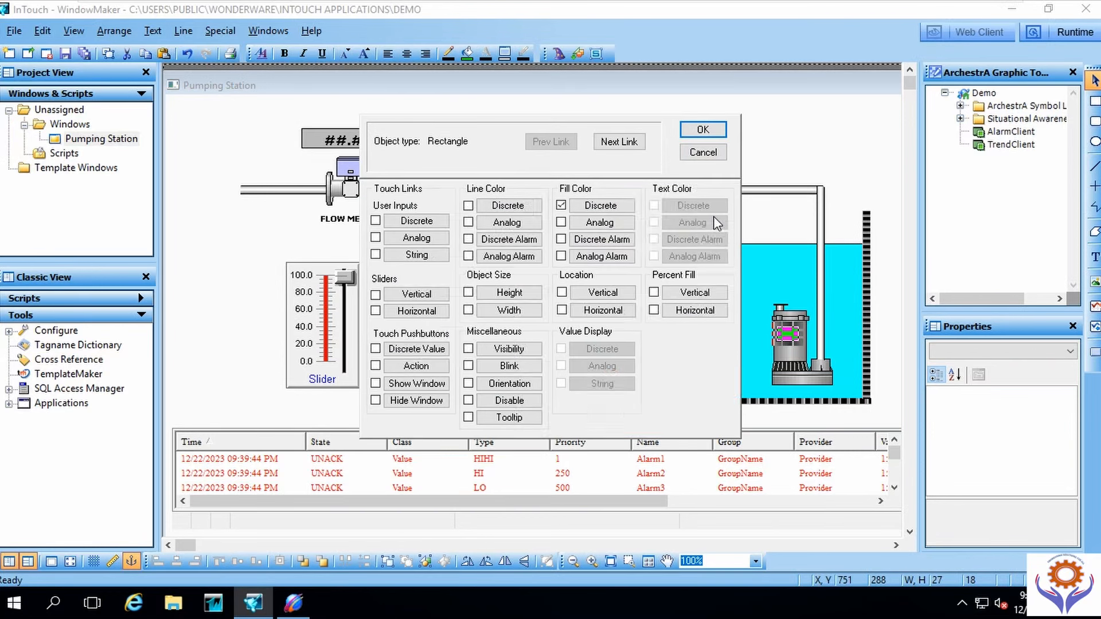
click(701, 133)
click(475, 413)
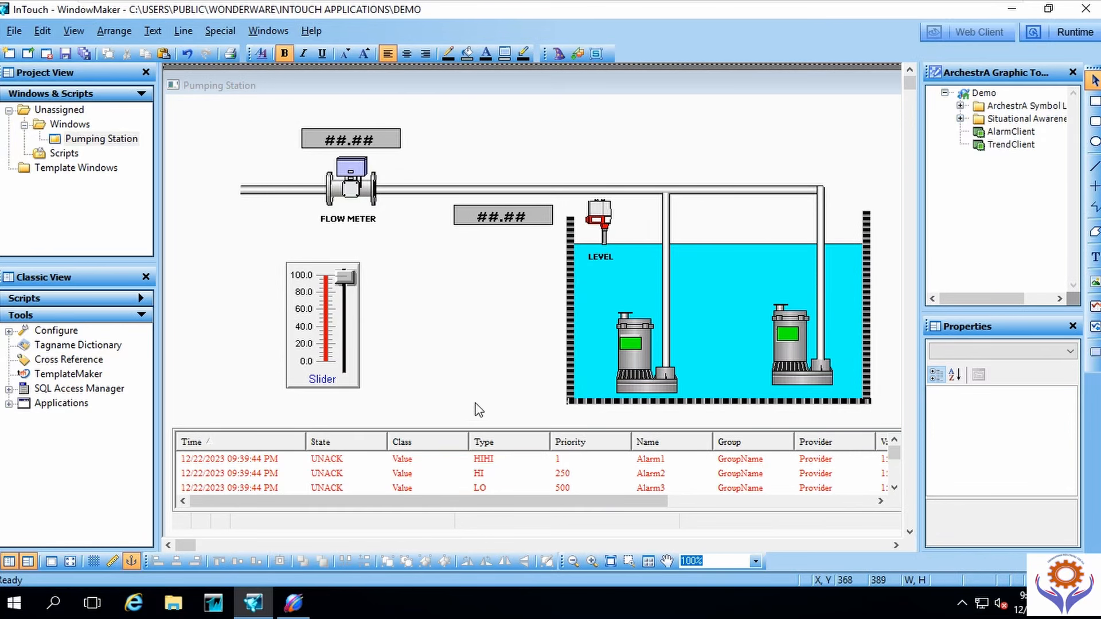
click(487, 228)
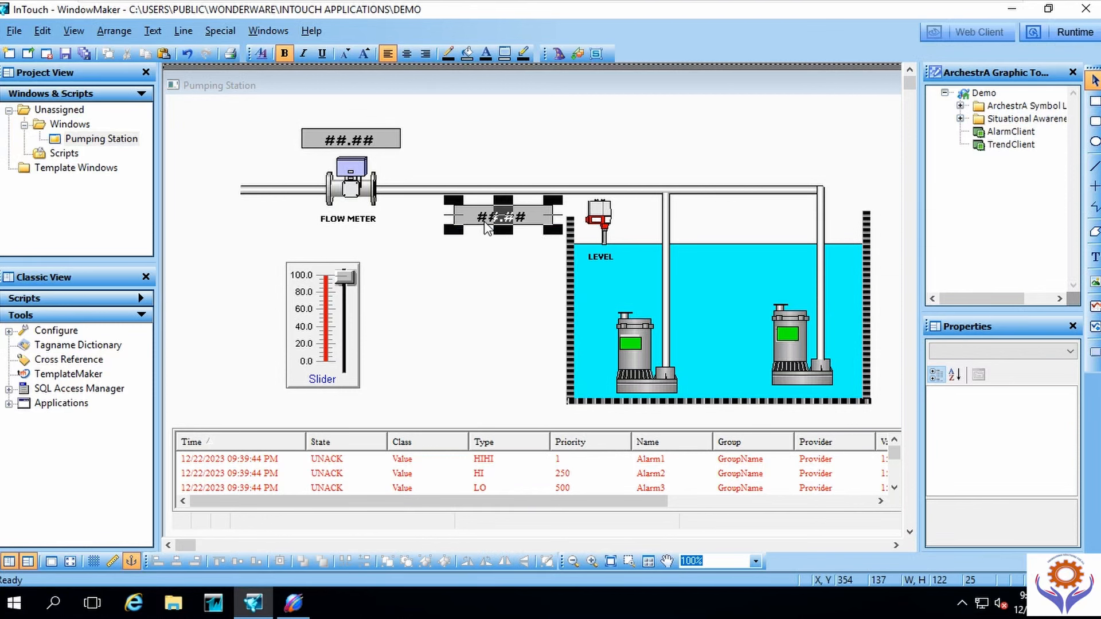
key(ctrl+e)
click(593, 336)
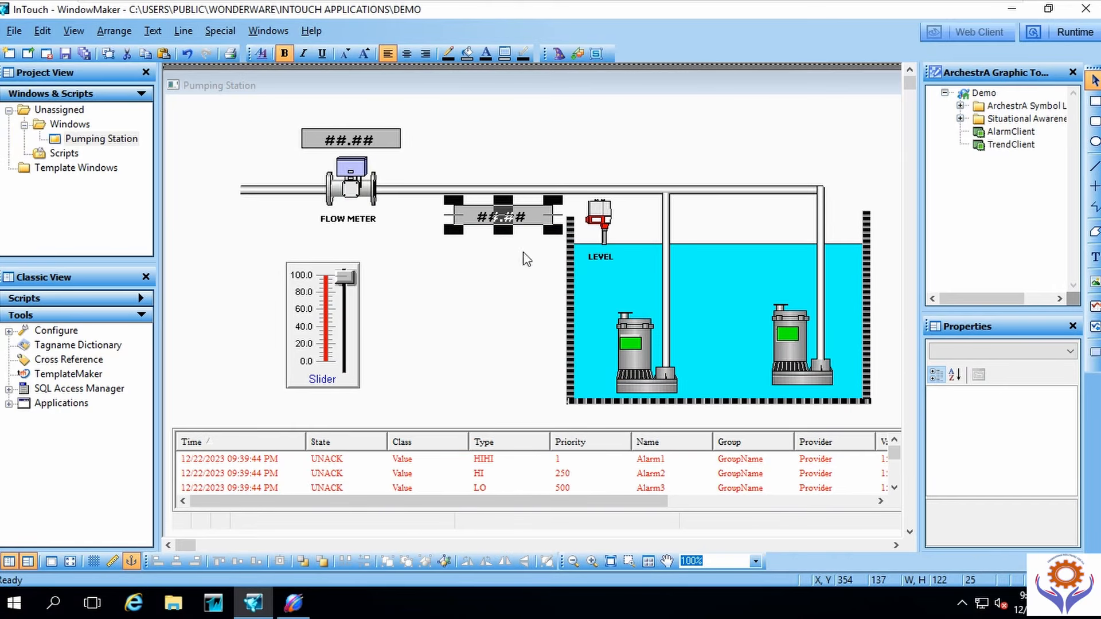
right_click(511, 218)
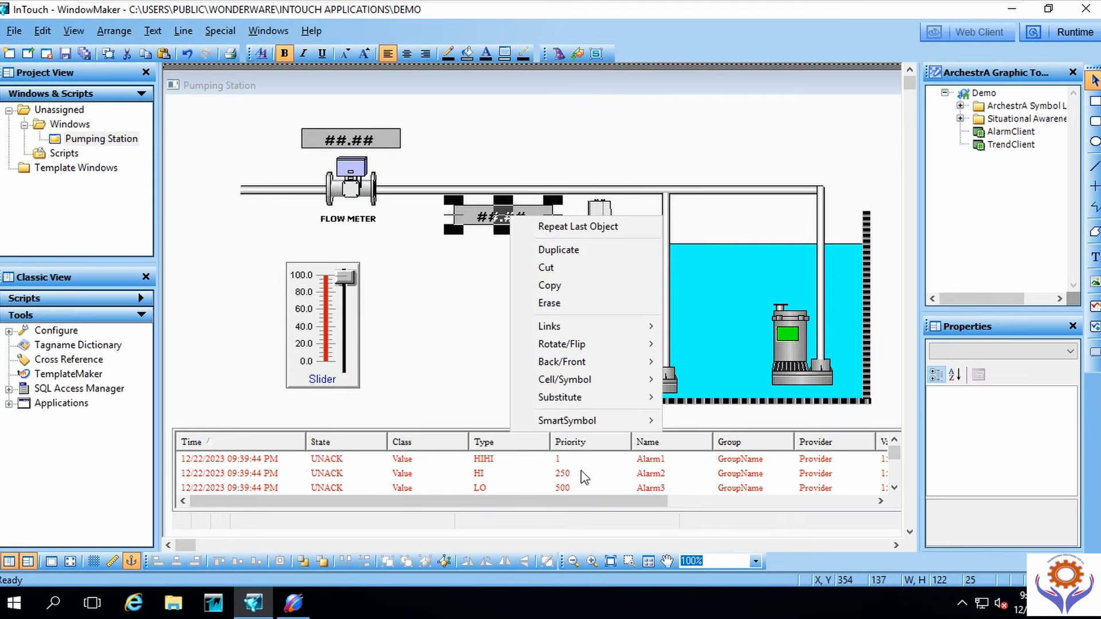
mouse_move(557, 417)
click(439, 353)
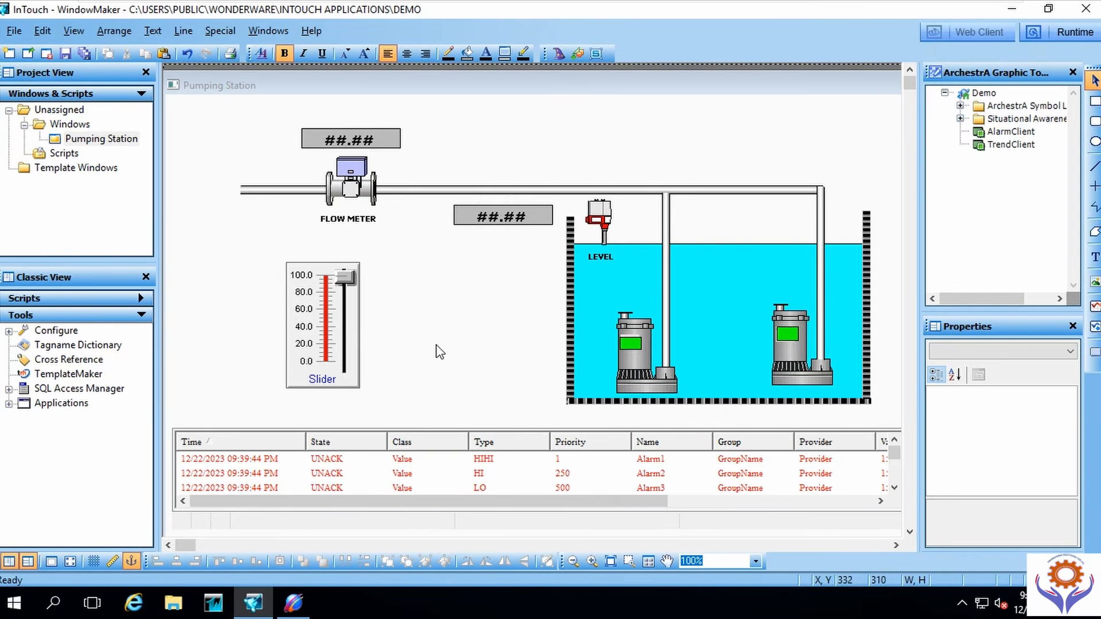
Step: Break apart the grouped value display beside the level sensor and select its ##.## text on its own
click(507, 224)
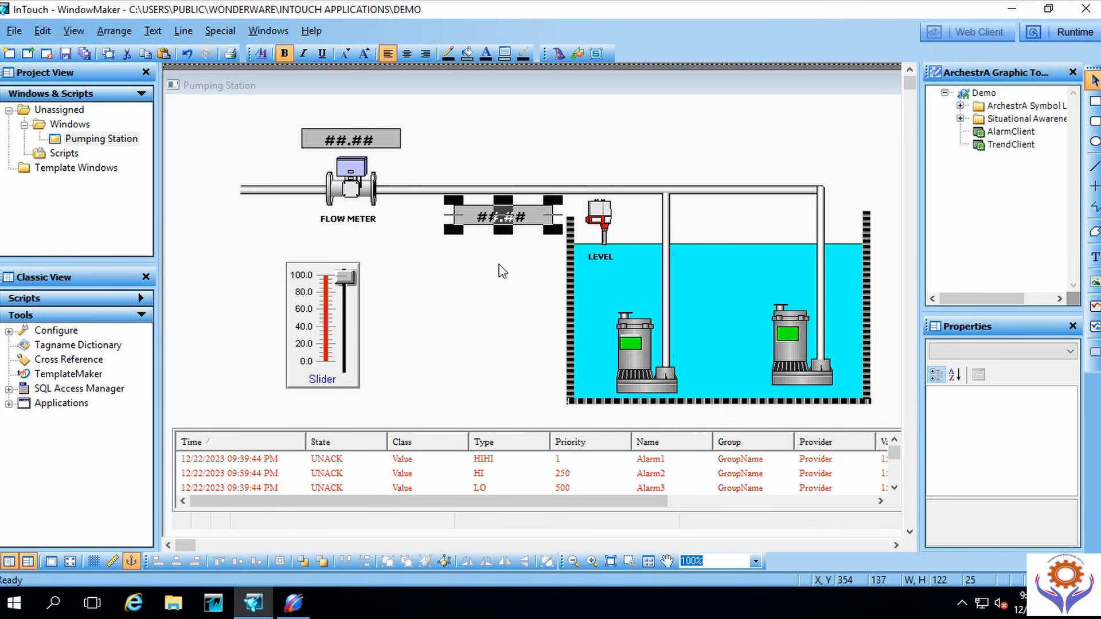
click(443, 562)
click(432, 387)
click(490, 219)
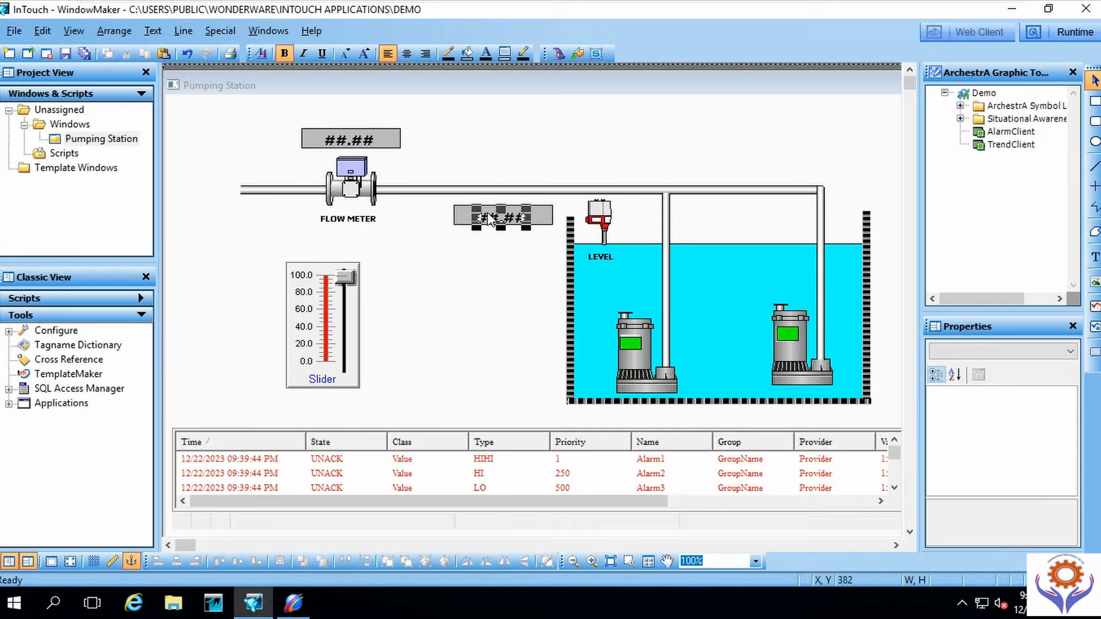
Step: Add an analog value display link to the level display's text with Real formatting and the TANK_LEVEL tag, and apply it
double_click(489, 219)
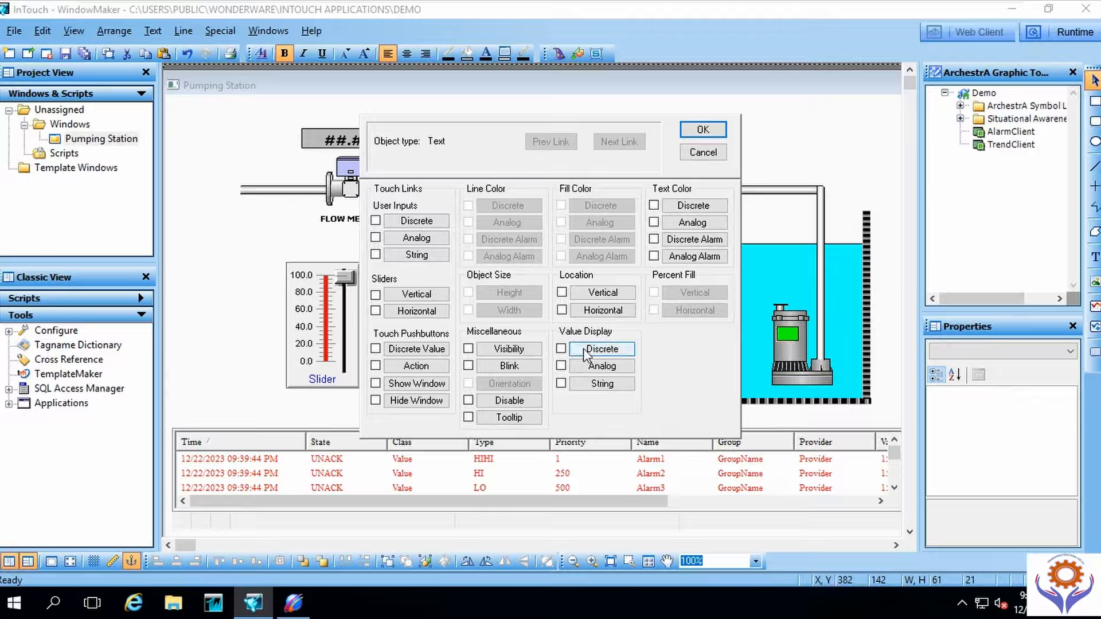
click(591, 367)
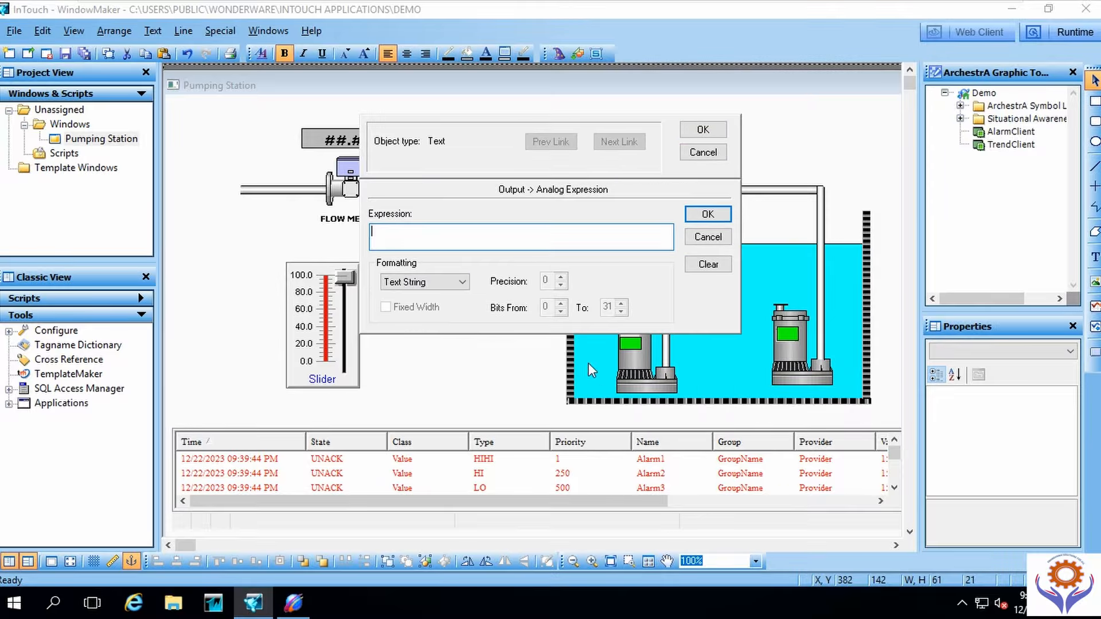
click(459, 287)
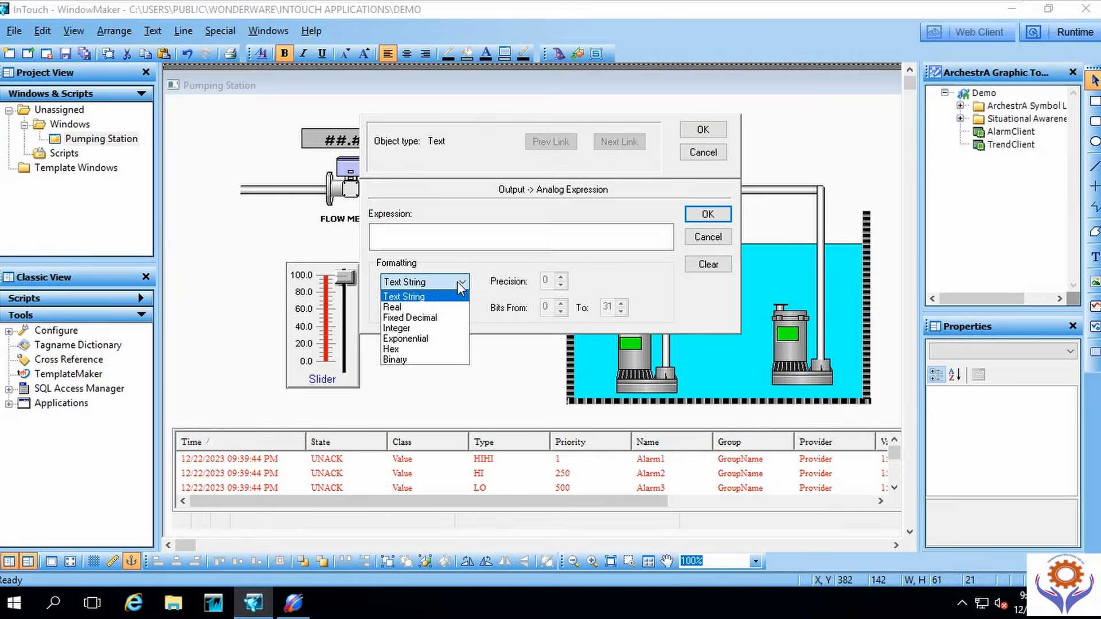
click(400, 307)
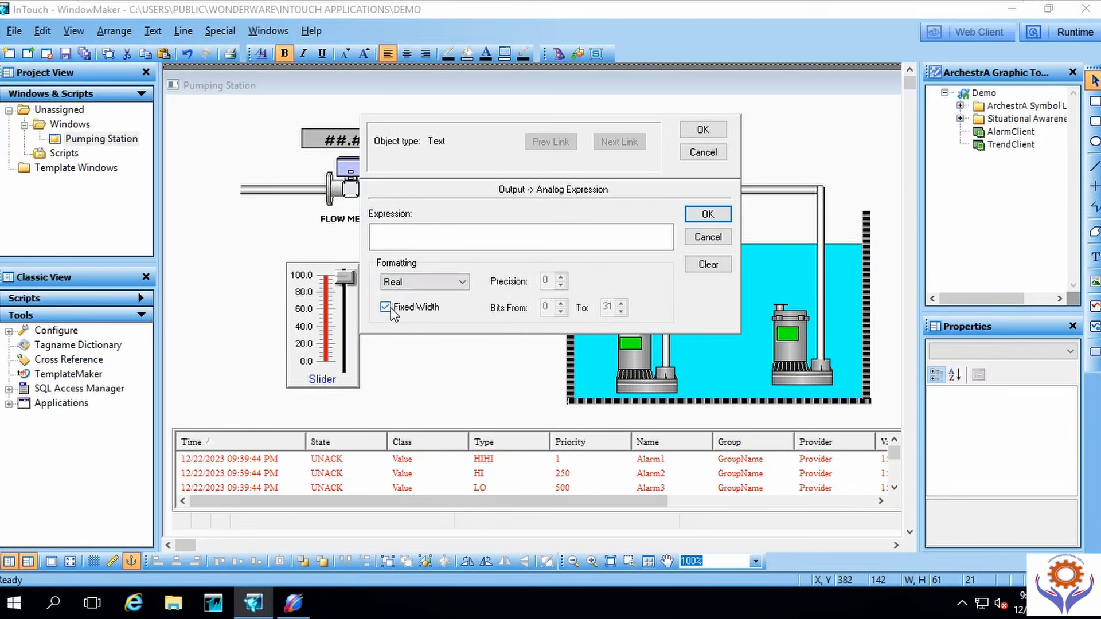
click(462, 282)
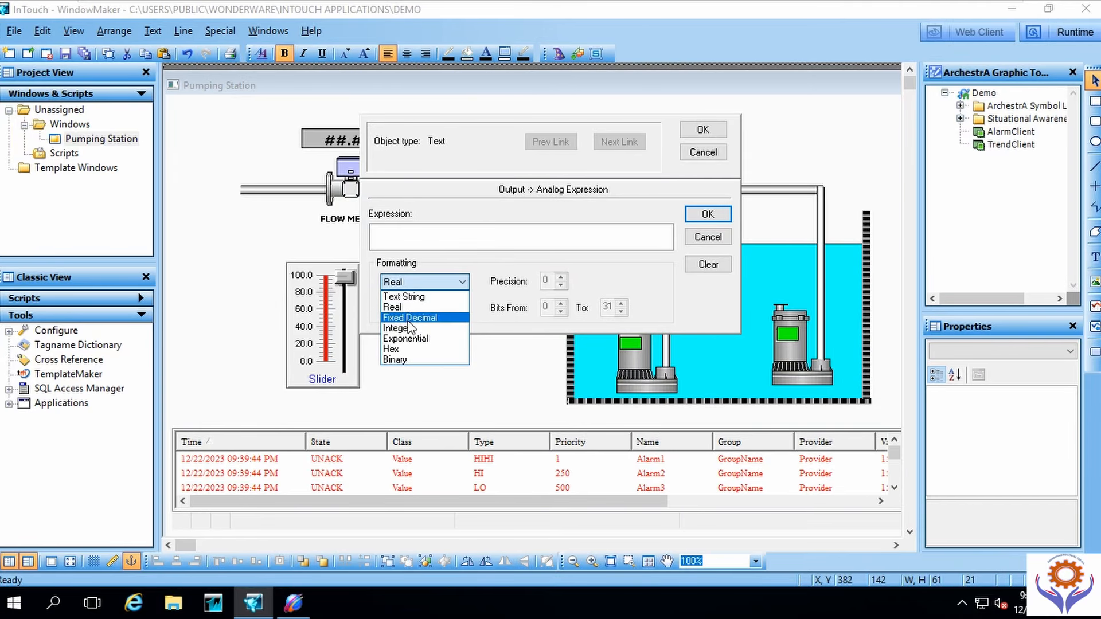
click(402, 308)
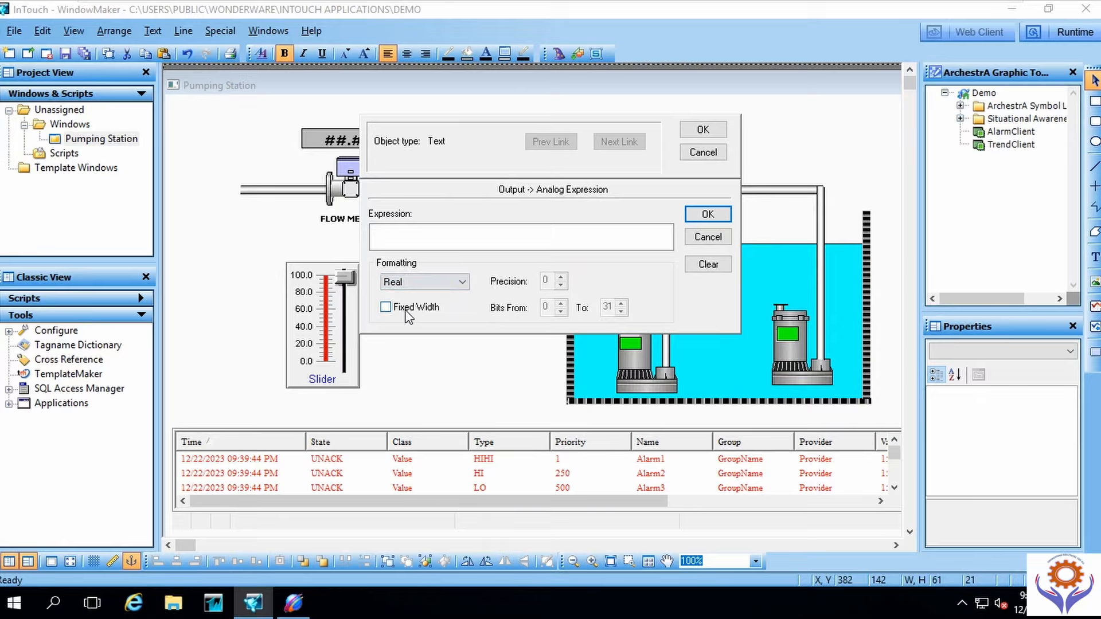
double_click(411, 241)
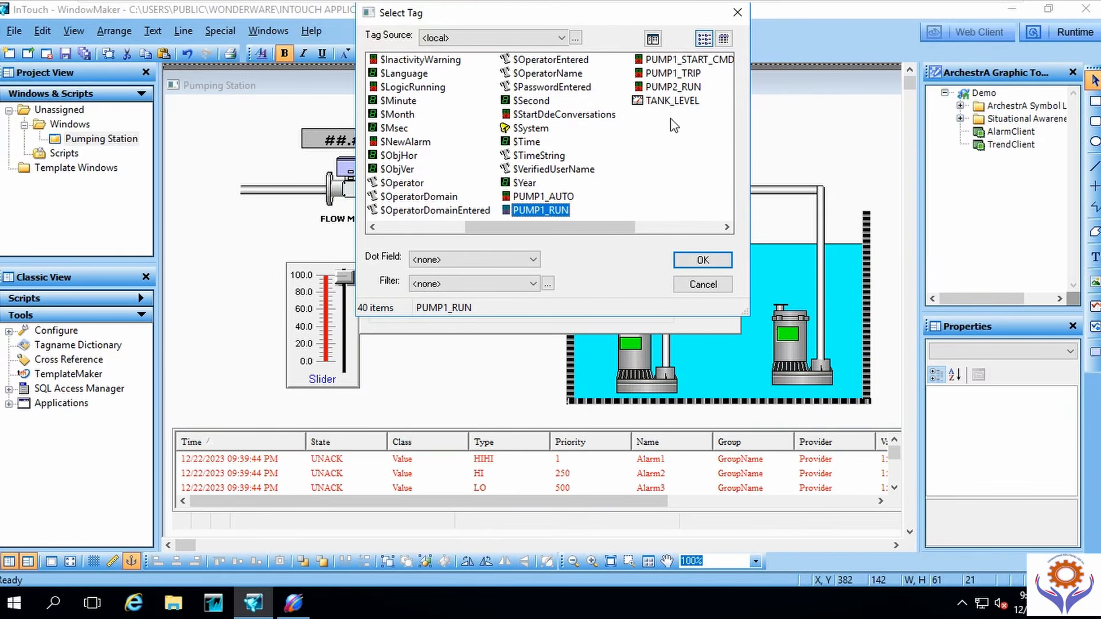
double_click(686, 102)
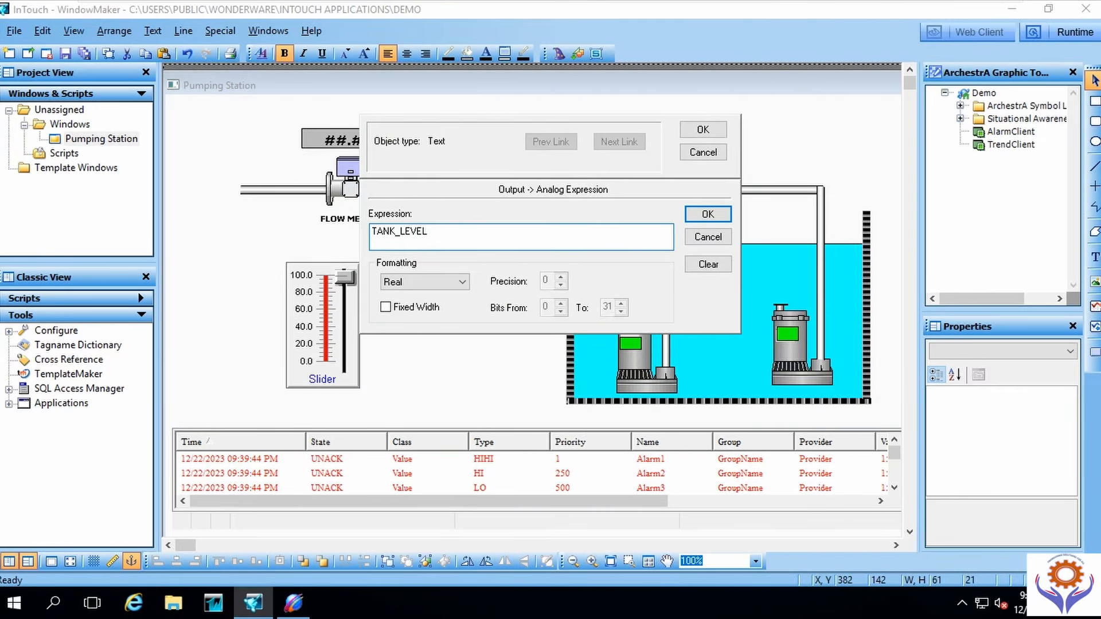
click(708, 213)
click(704, 130)
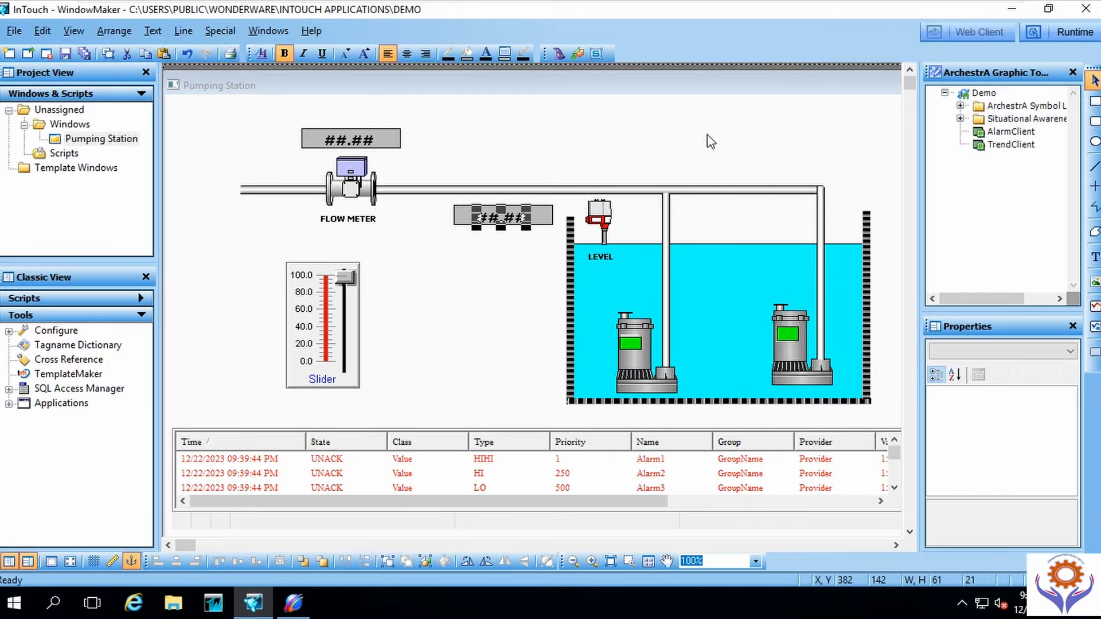
Step: Break apart the grouped value display above the flow meter into separate objects
click(351, 140)
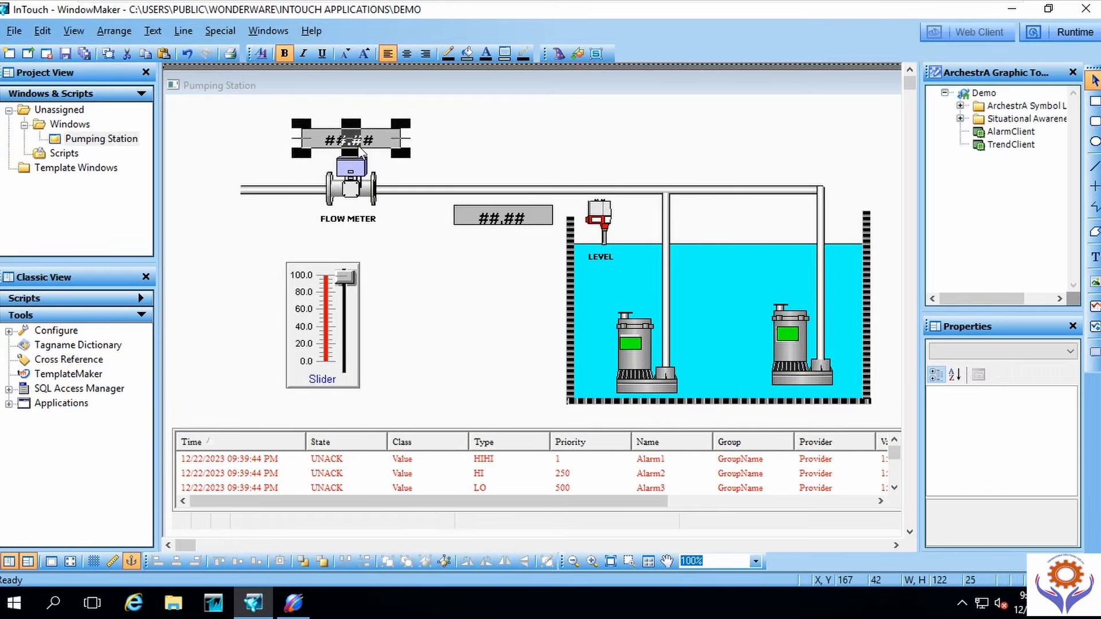
click(444, 562)
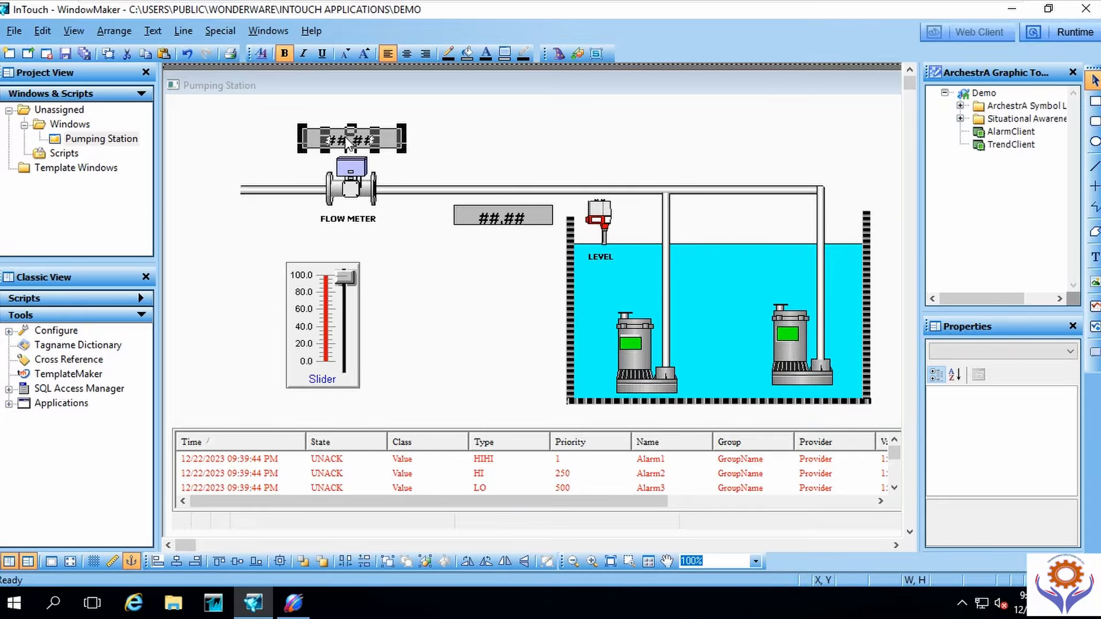
click(439, 137)
Step: Add an analog value display link to the flow meter display's text with the expression DISC_FLOW
double_click(370, 142)
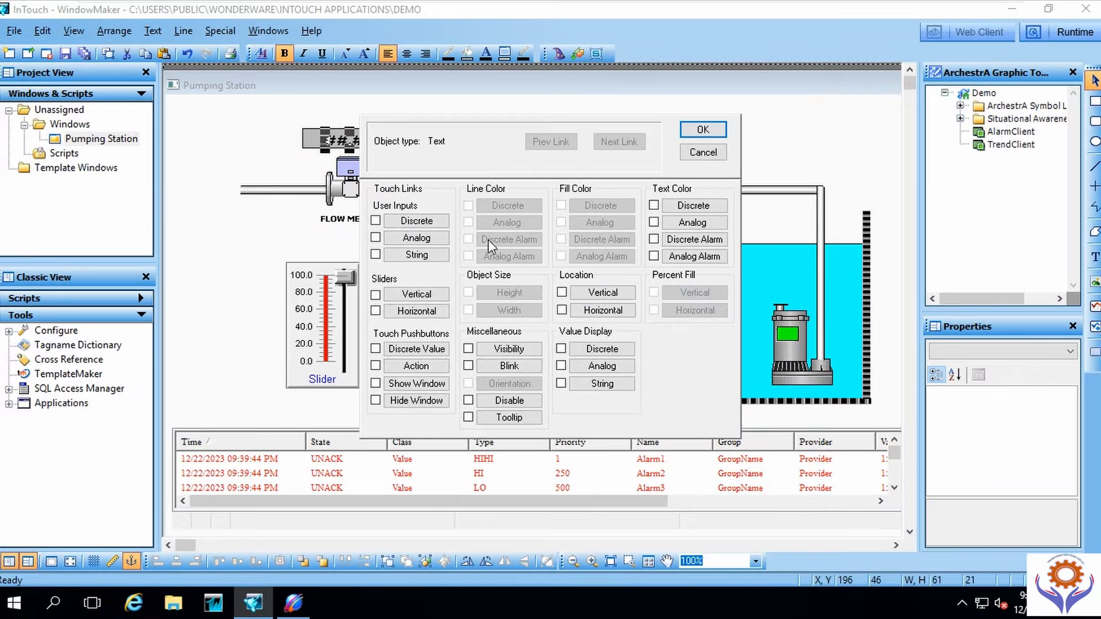
click(585, 366)
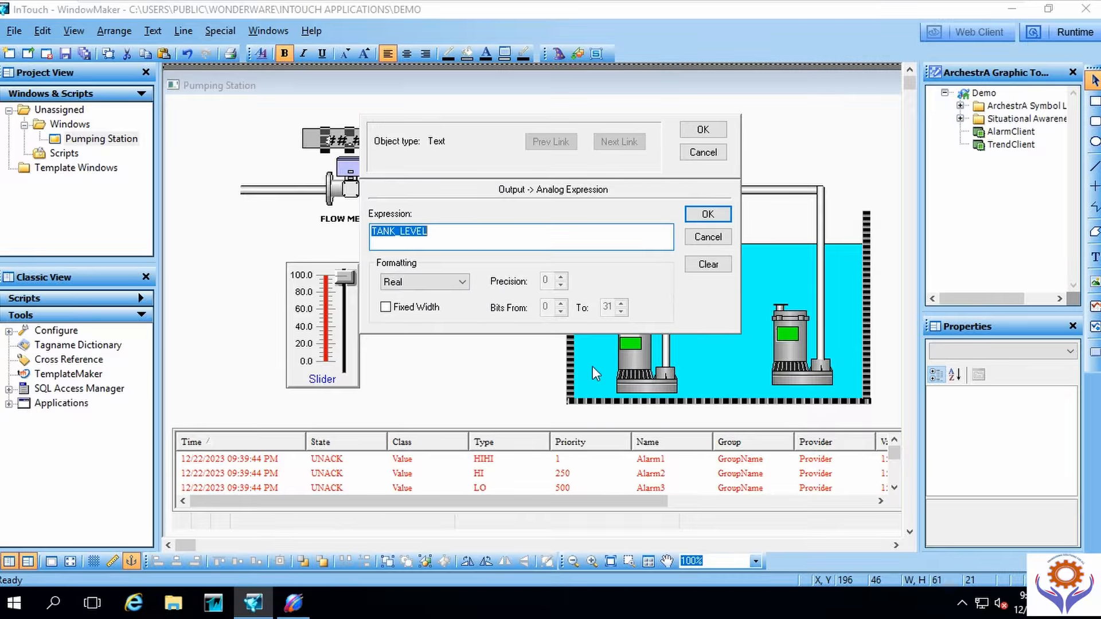
drag(429, 231, 364, 235)
text(d)
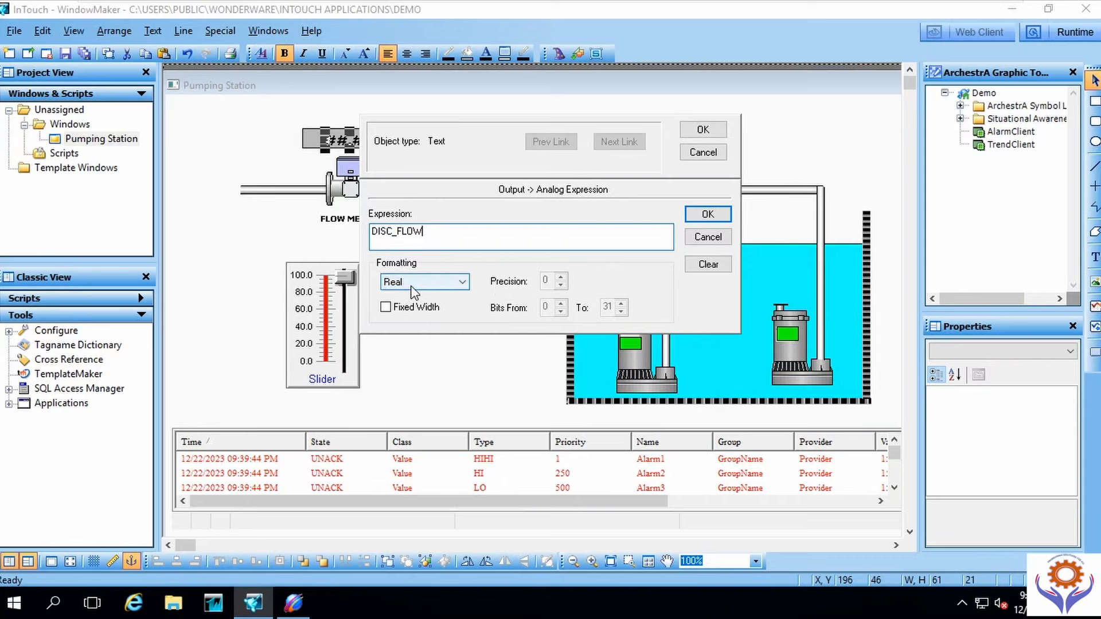
click(711, 215)
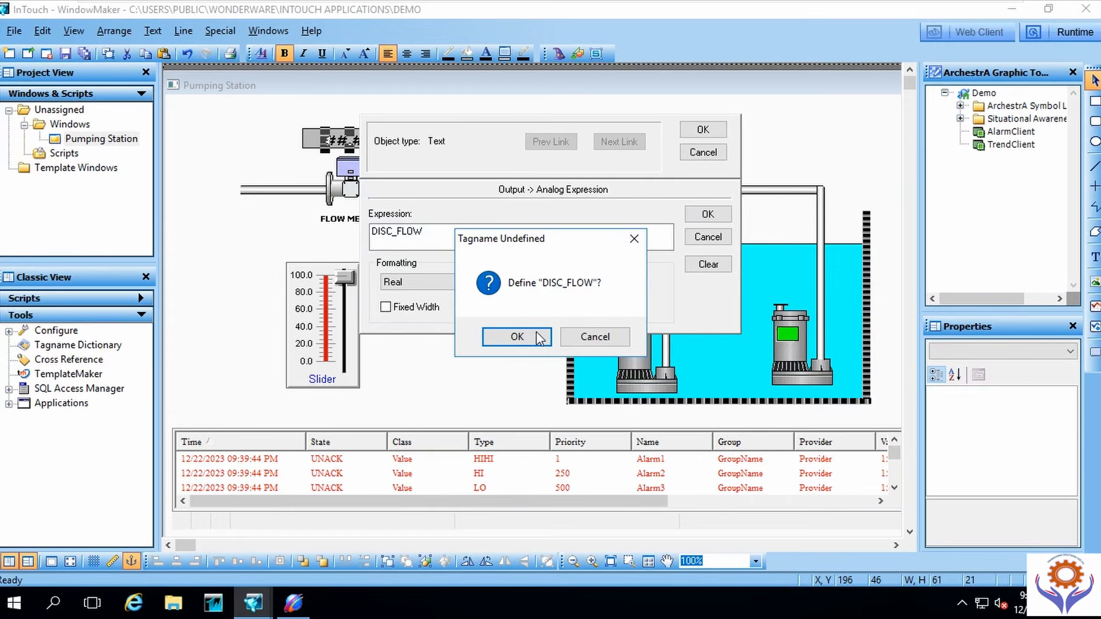
Step: Define DISC_FLOW as a Memory Real tag with minimum 0 and maximum 100, save it and apply the flow display's link
click(518, 336)
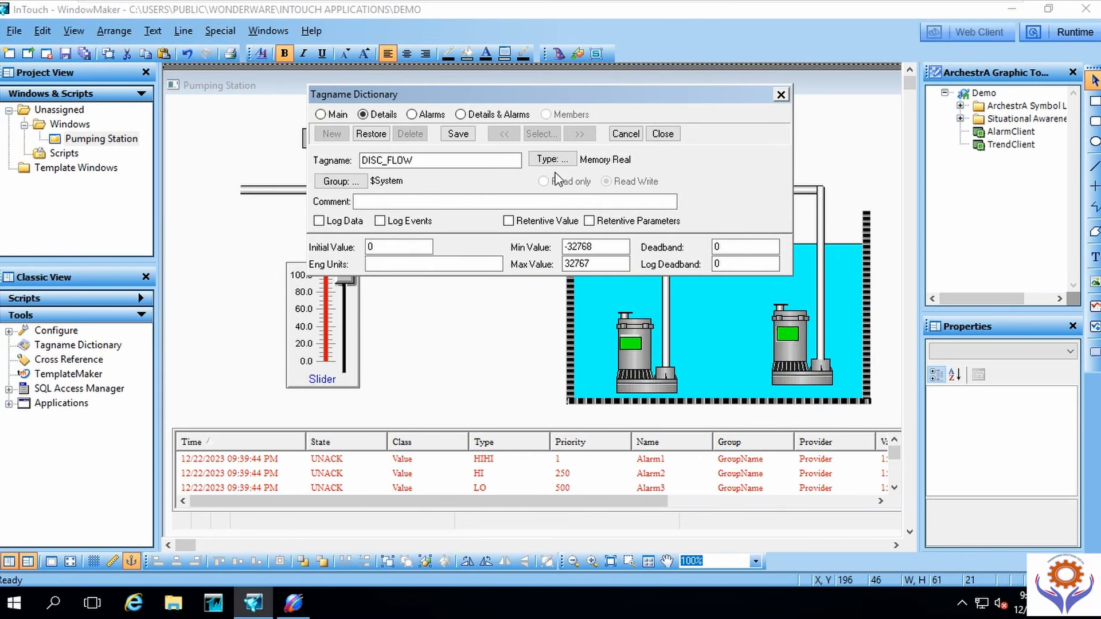
click(552, 160)
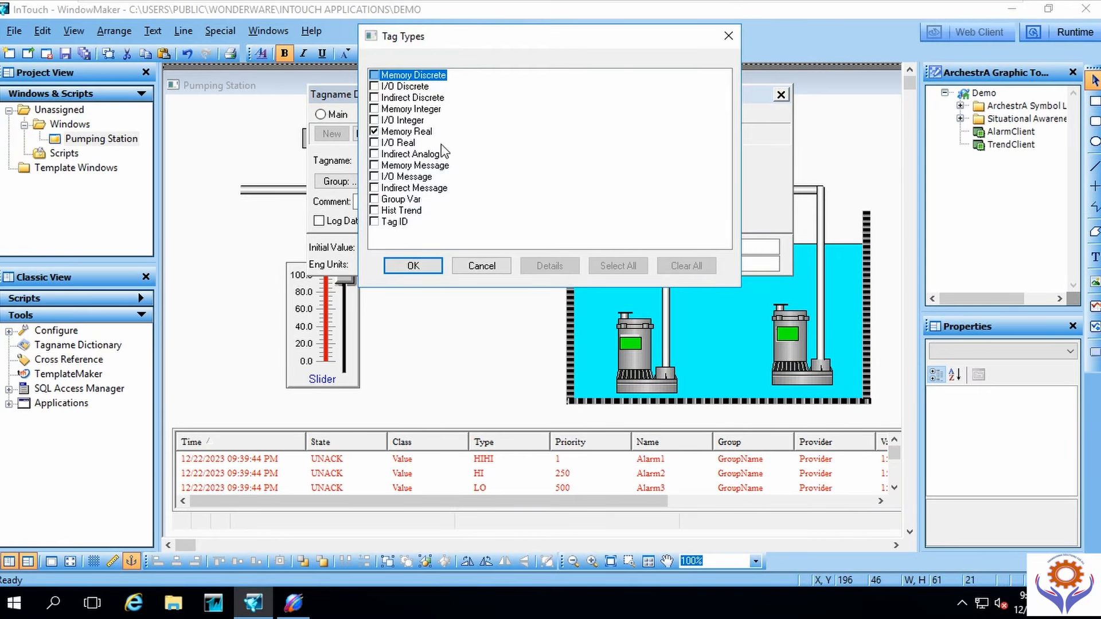
click(437, 266)
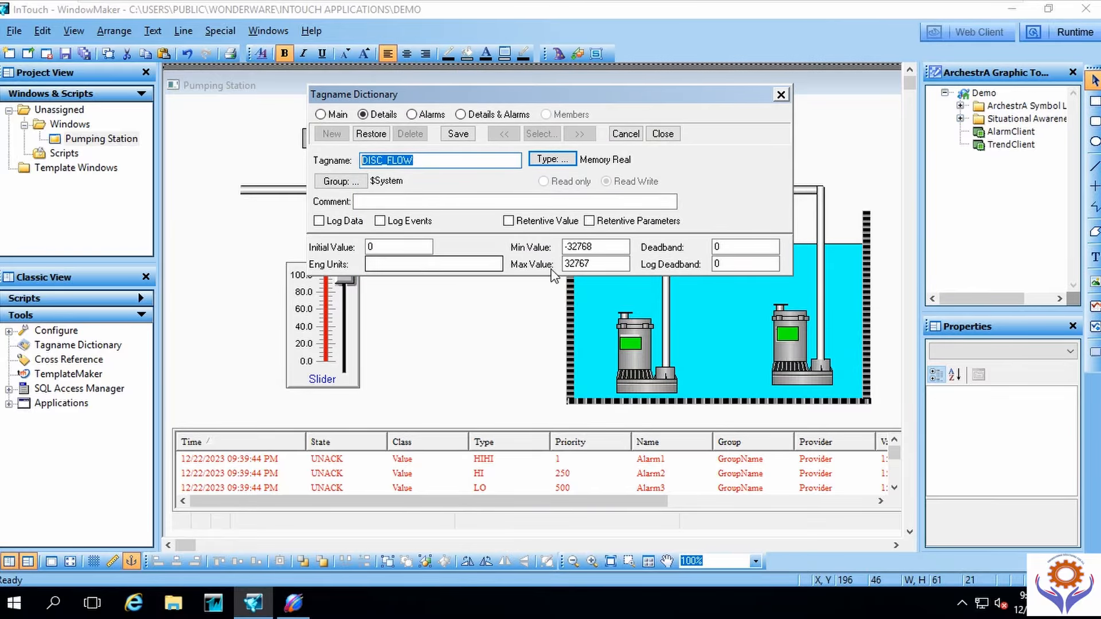
click(598, 266)
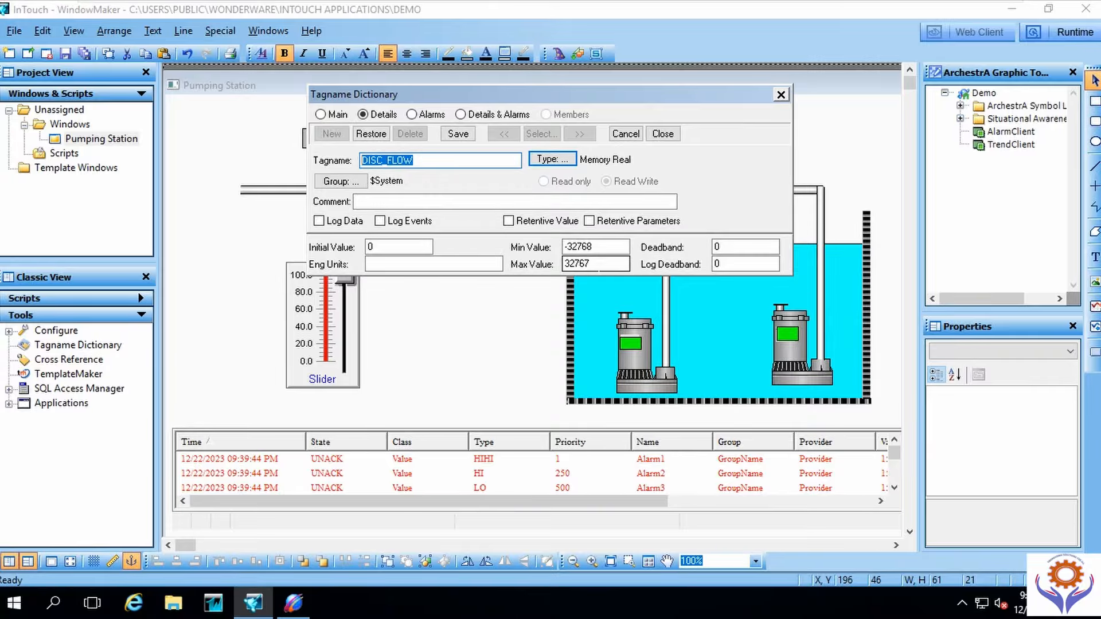
drag(594, 248, 559, 250)
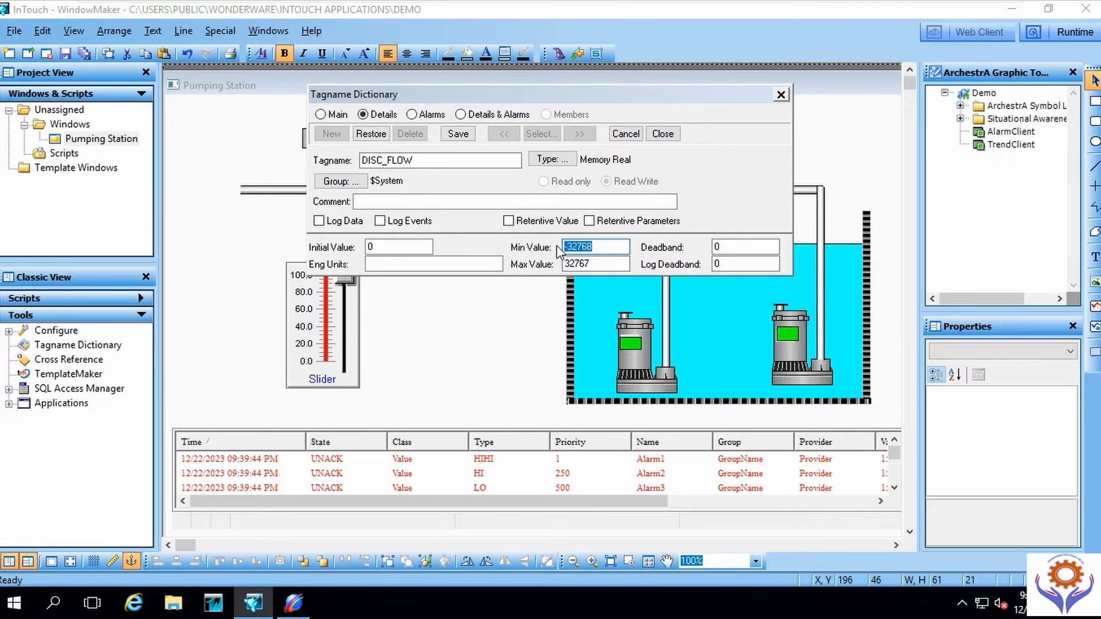
text(0)
drag(617, 266, 536, 265)
text(1)
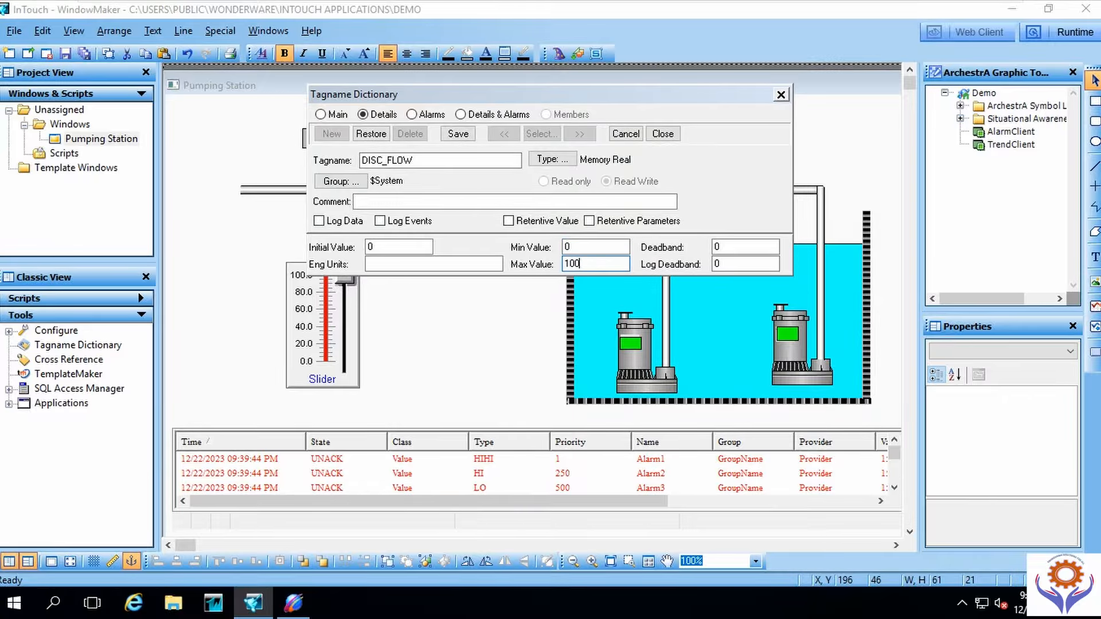
click(458, 134)
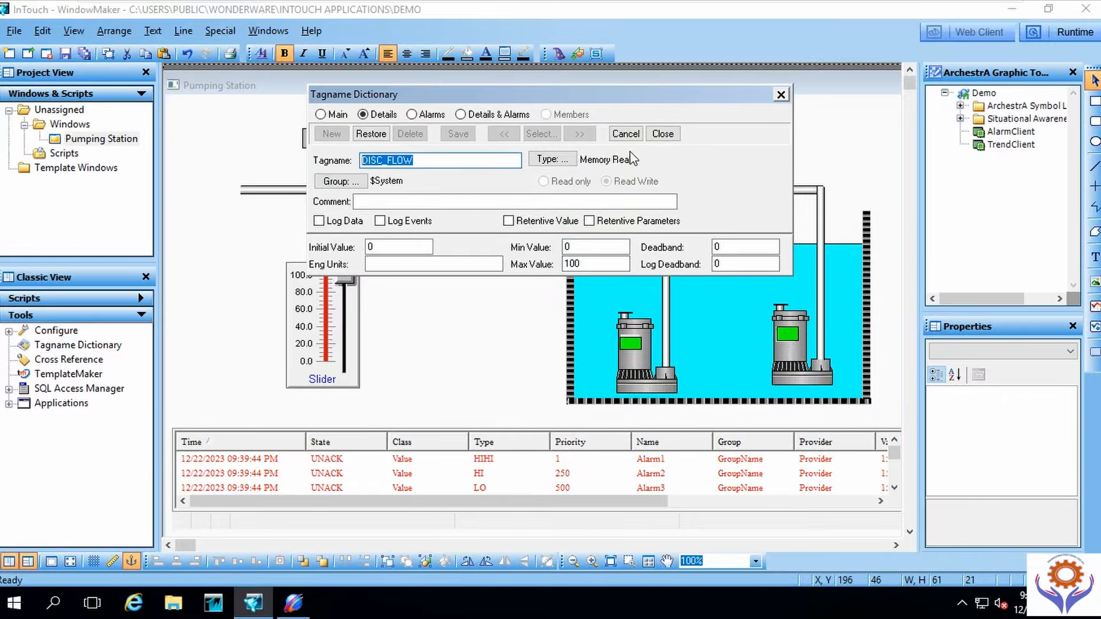
click(662, 134)
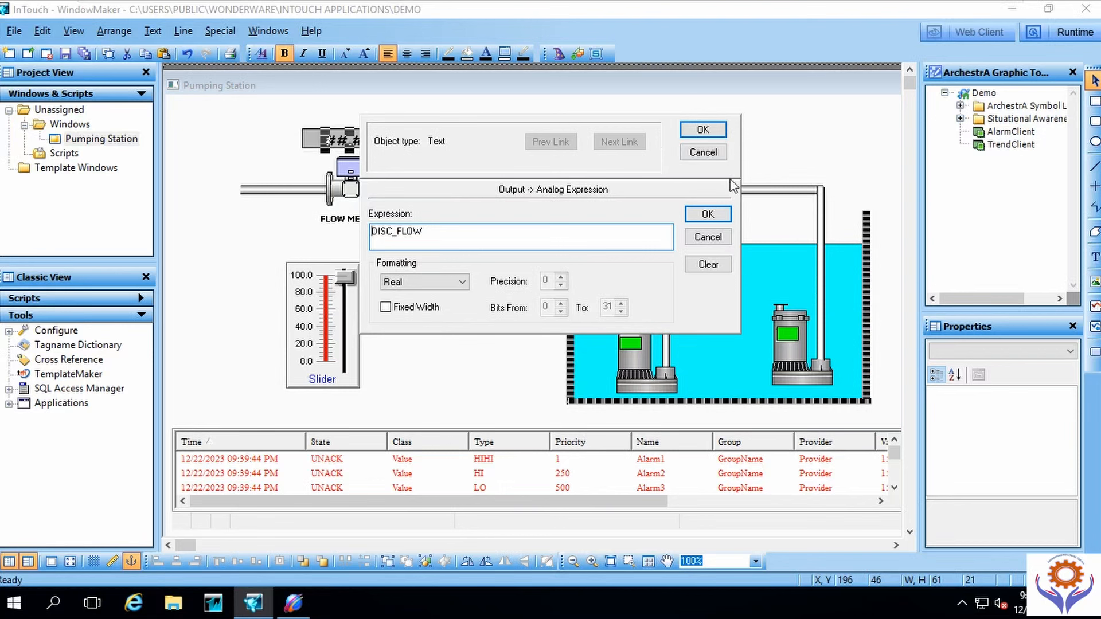
click(713, 136)
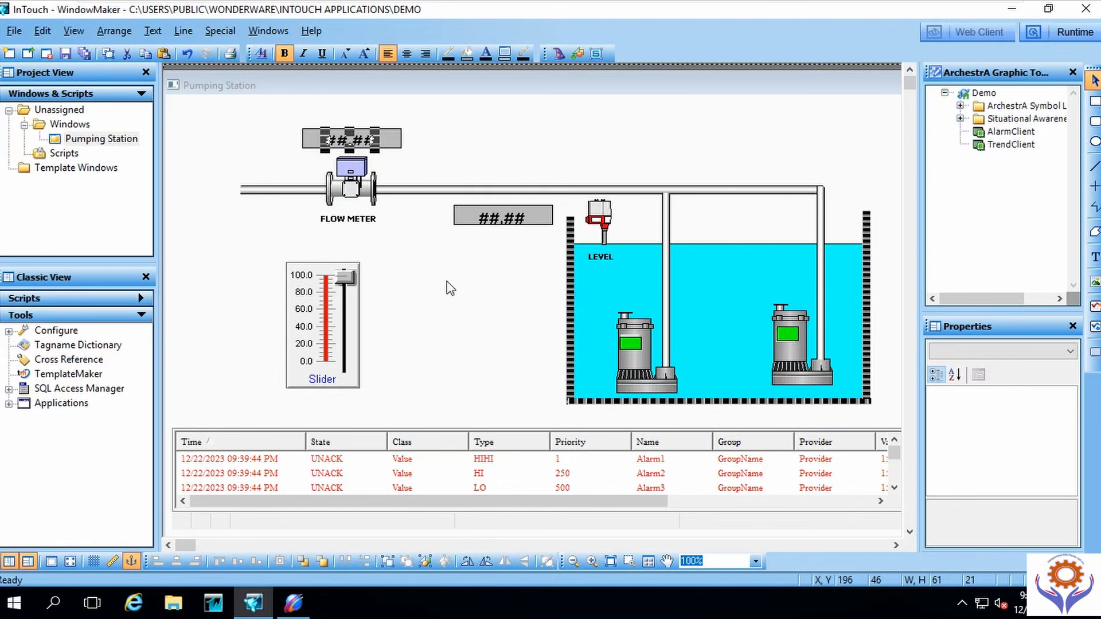
Step: Assign the DISC_FLOW tag to the vertical slider link of the slider's knob and apply it
double_click(345, 281)
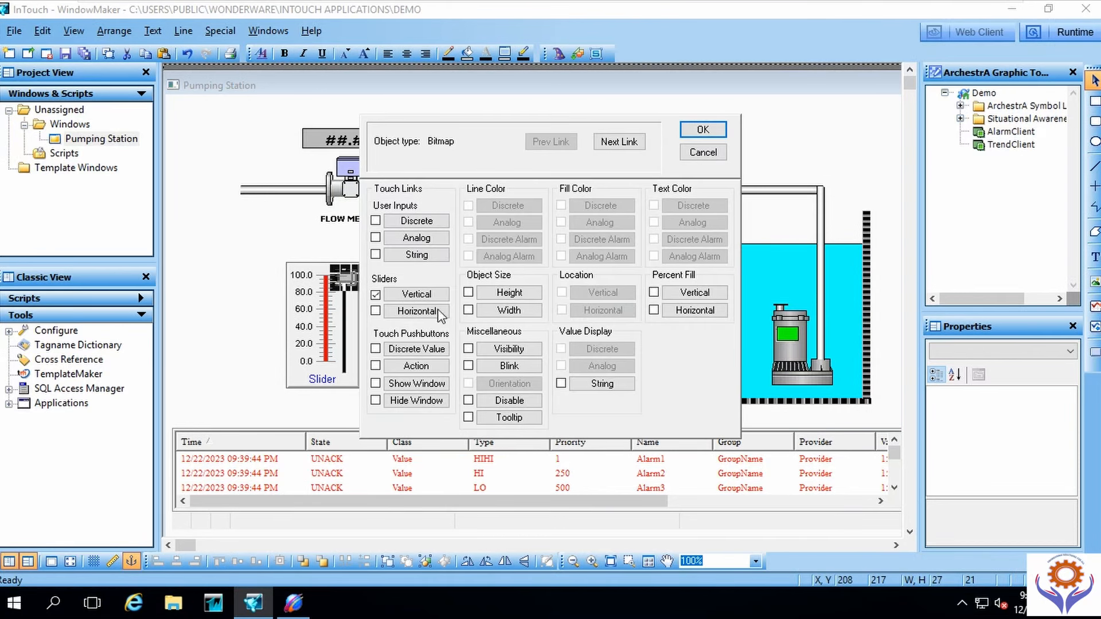
click(406, 295)
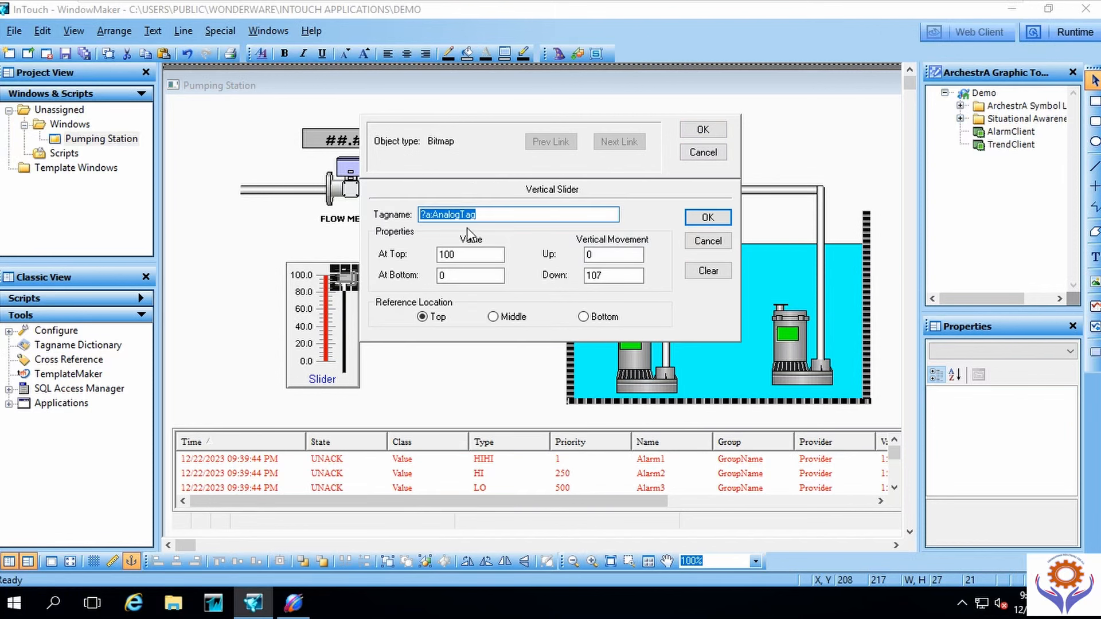
text(DISC_FLOW)
click(709, 218)
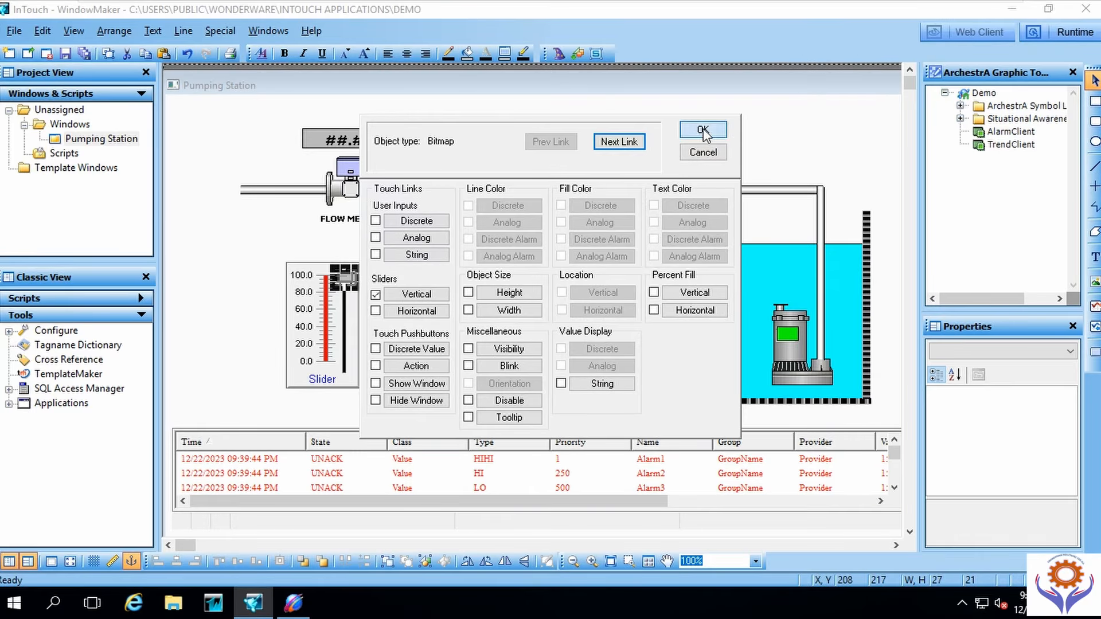
click(703, 131)
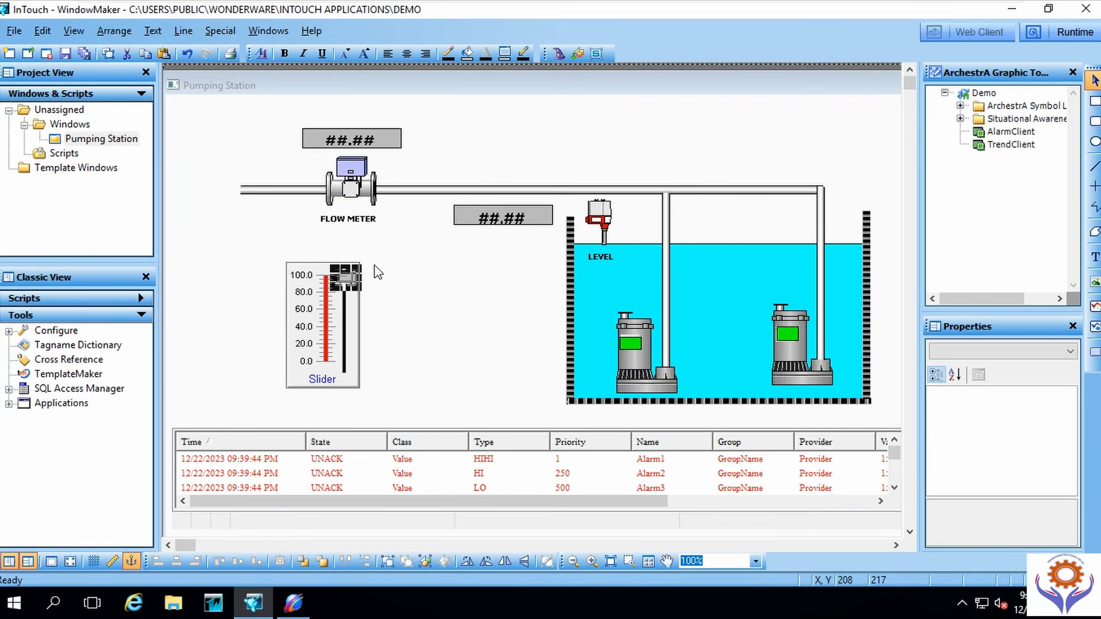
Step: Group all parts of the slider, including its scale, fill bar and knob, into one cell
double_click(328, 339)
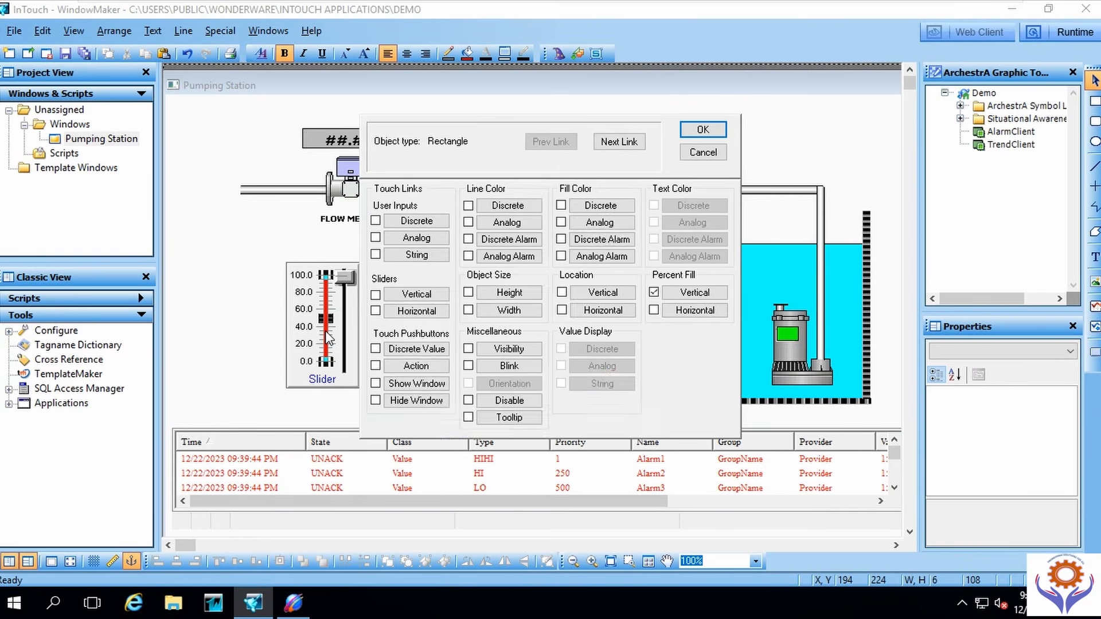
click(695, 154)
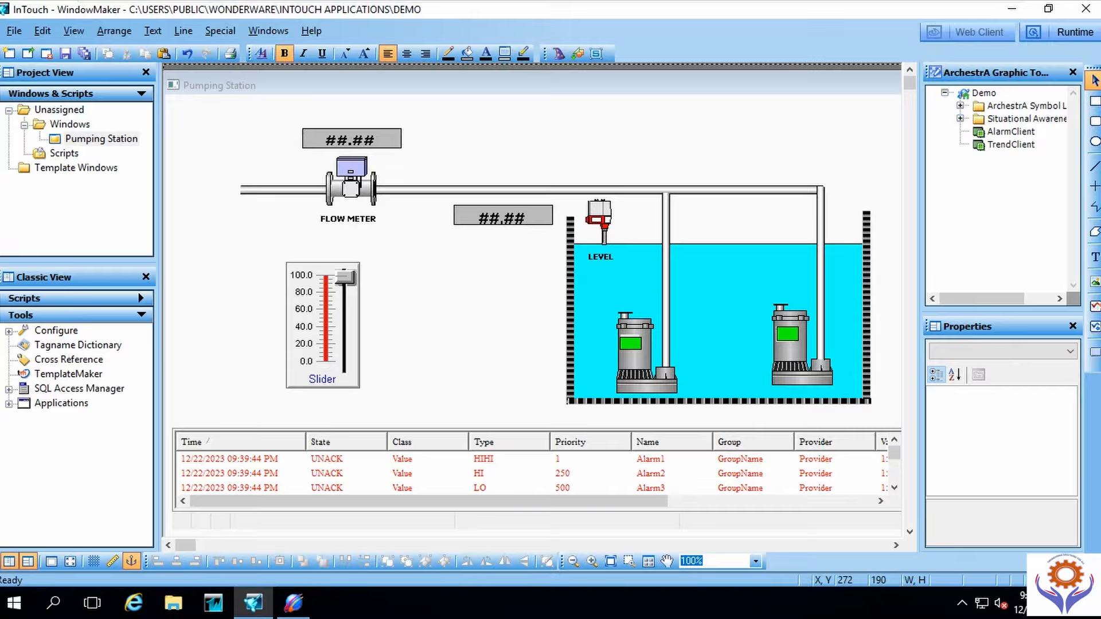
drag(377, 252, 275, 396)
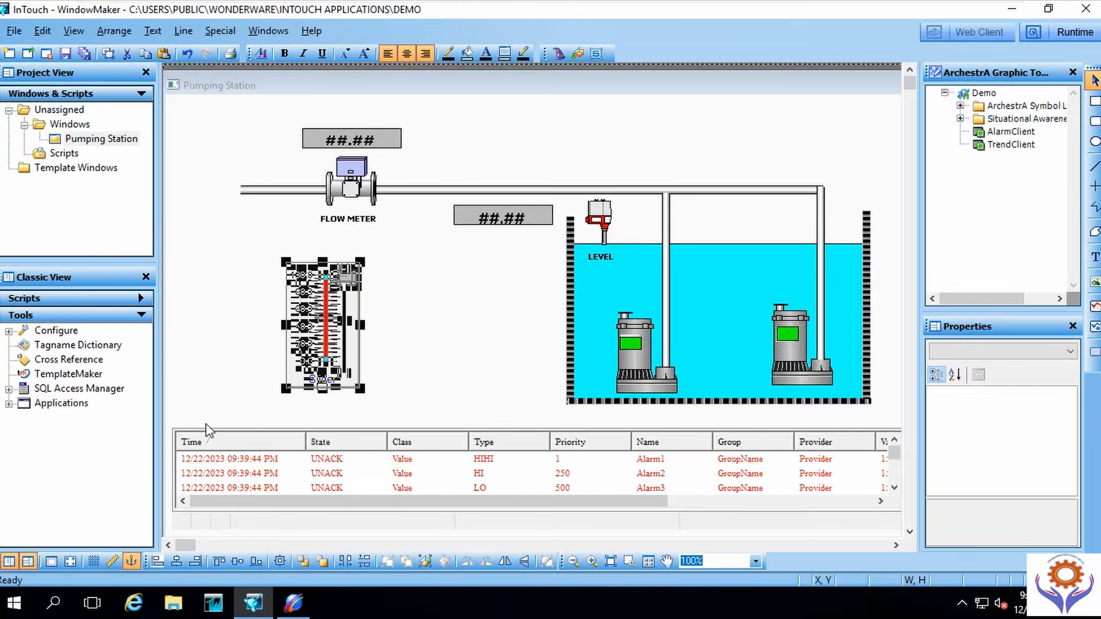
click(428, 560)
Step: Substitute the slider cell's placeholder tag ?a:AnalogTag with DISC_FLOW and apply the tag substitution
double_click(351, 339)
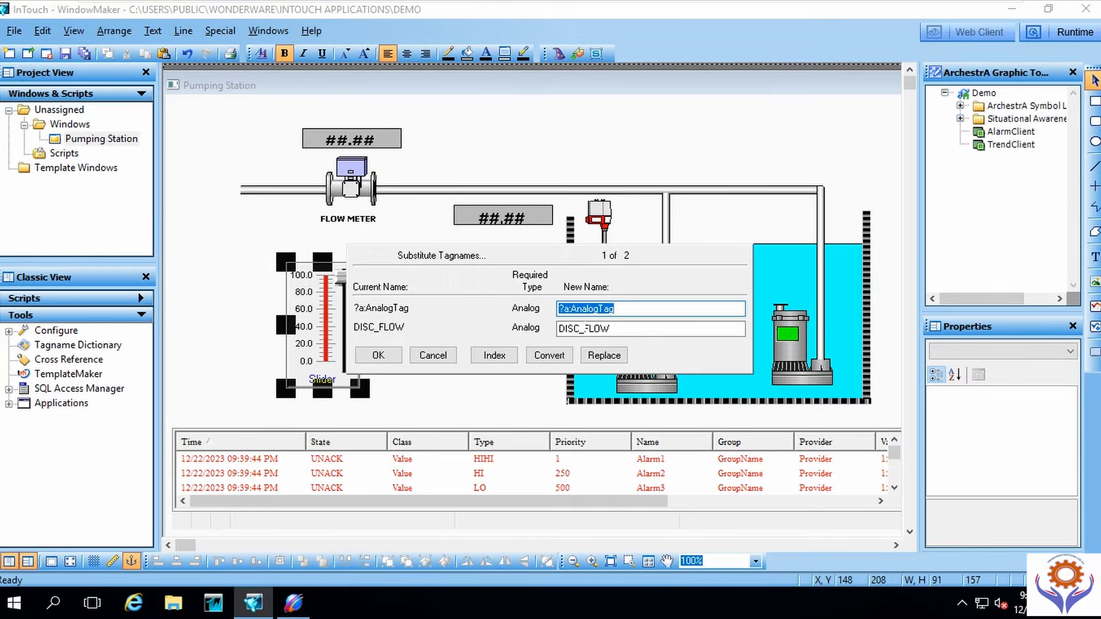
click(560, 328)
double_click(560, 329)
key(ctrl+c)
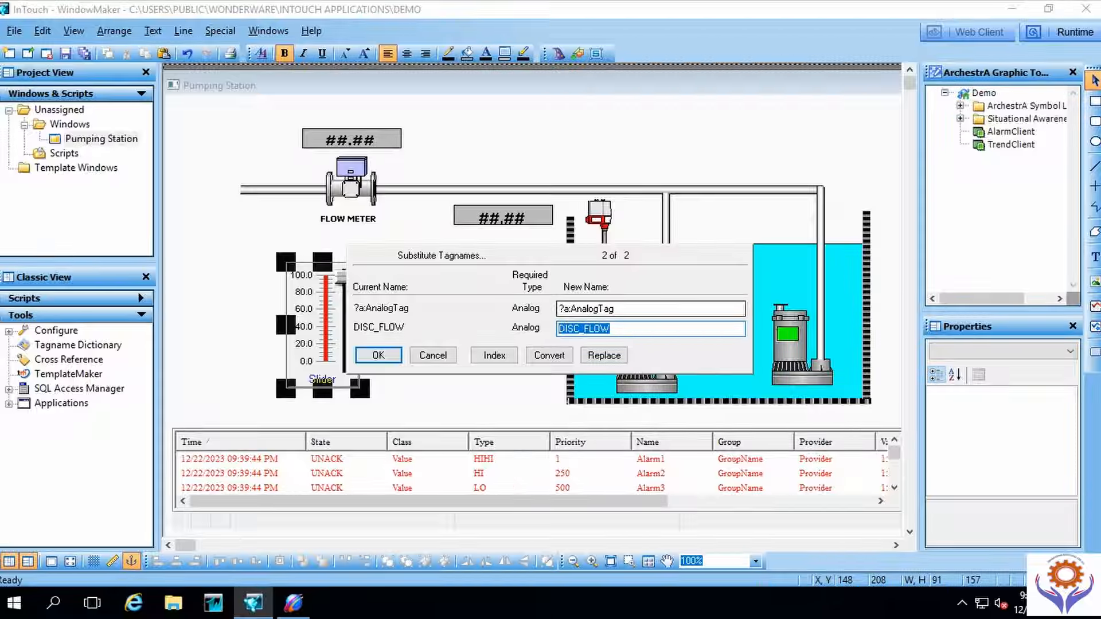
key(shift+Tab)
key(ctrl+v)
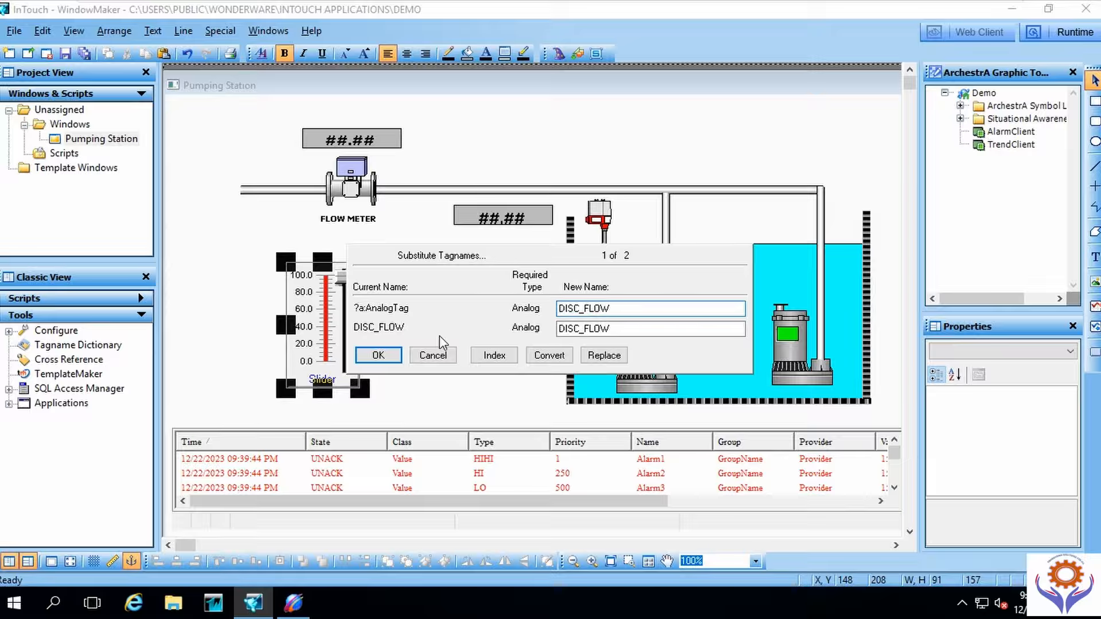
click(378, 355)
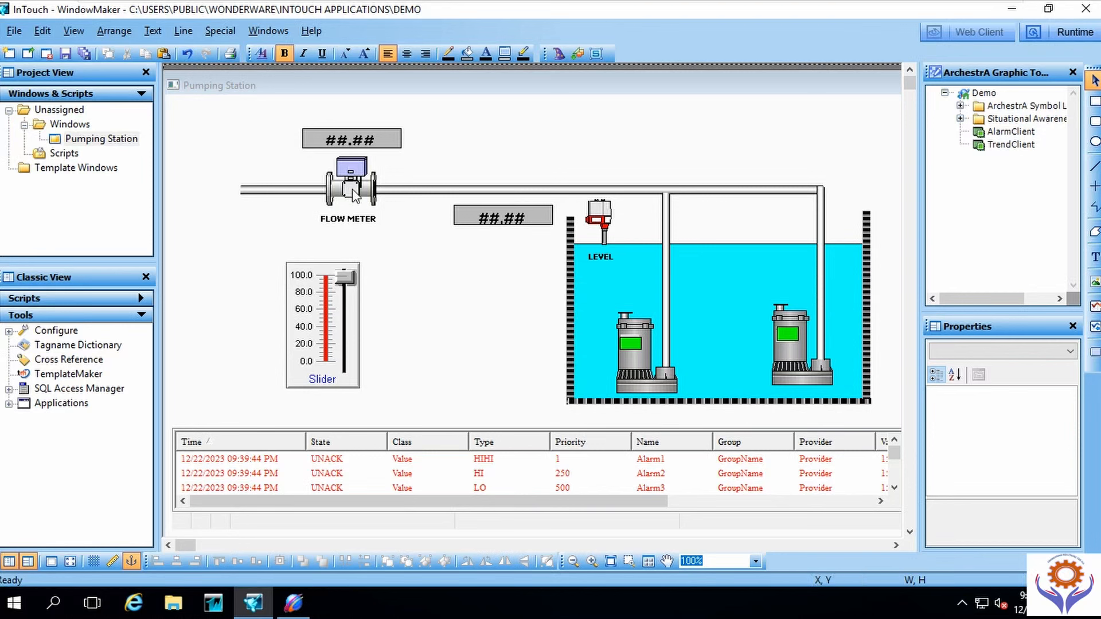
Step: Save the Pumping Station window and start WindowViewer for the DEMO application while WindowMaker stays open
click(65, 53)
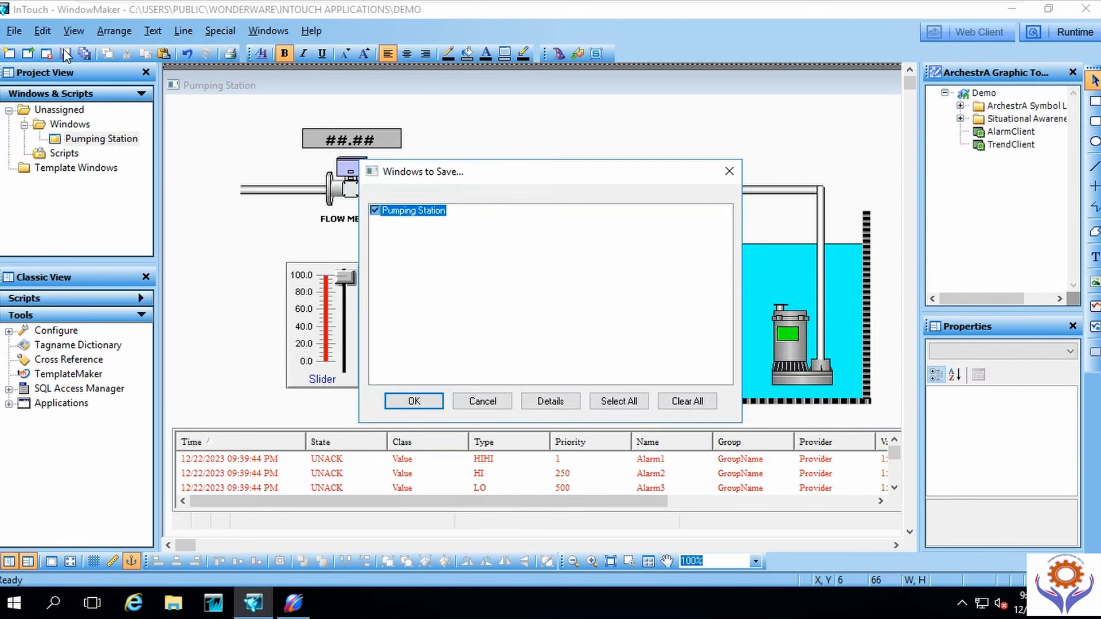
click(414, 401)
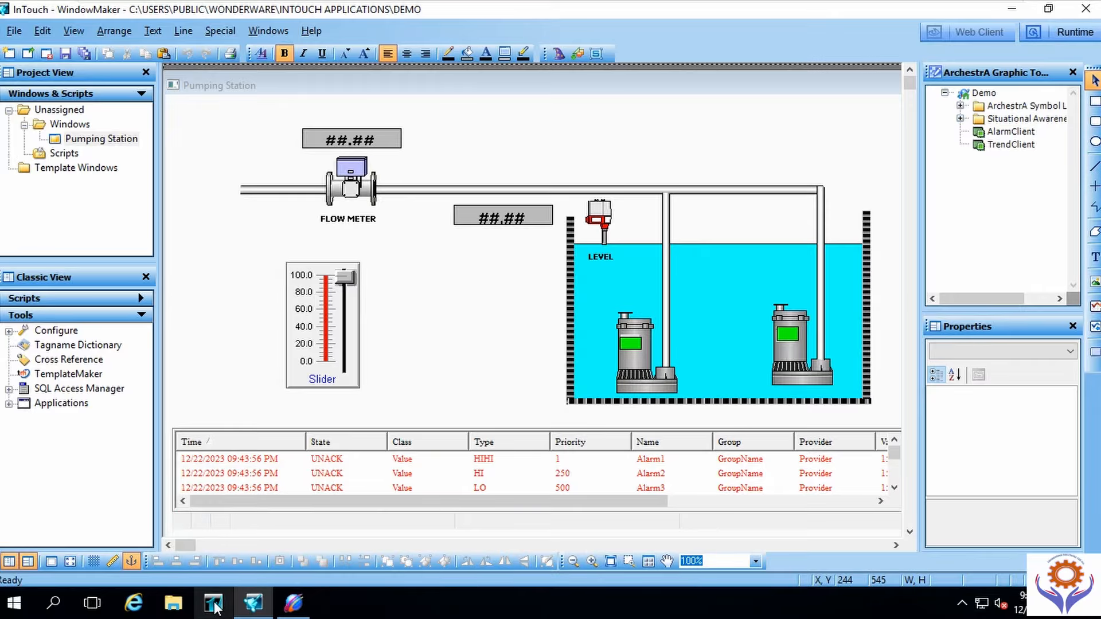
mouse_move(250, 608)
click(213, 607)
click(458, 405)
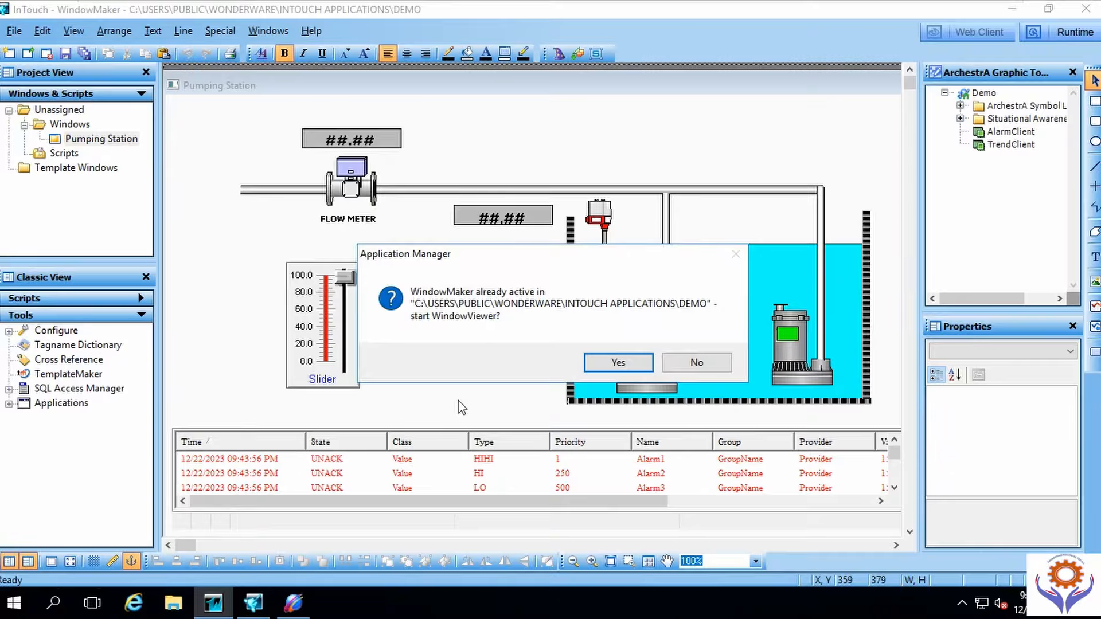
click(600, 361)
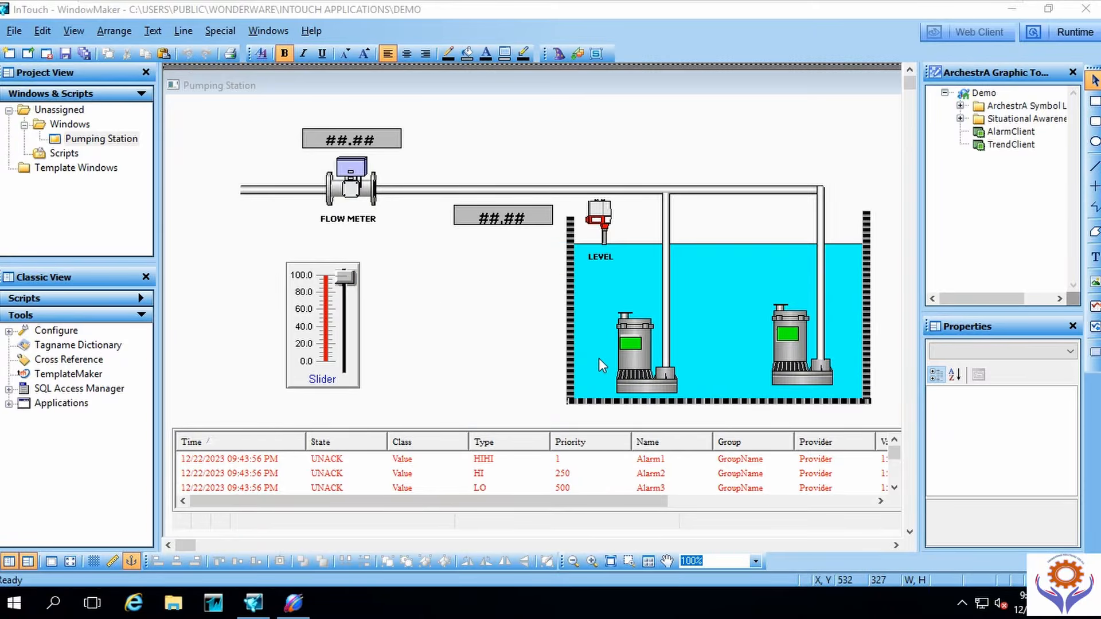
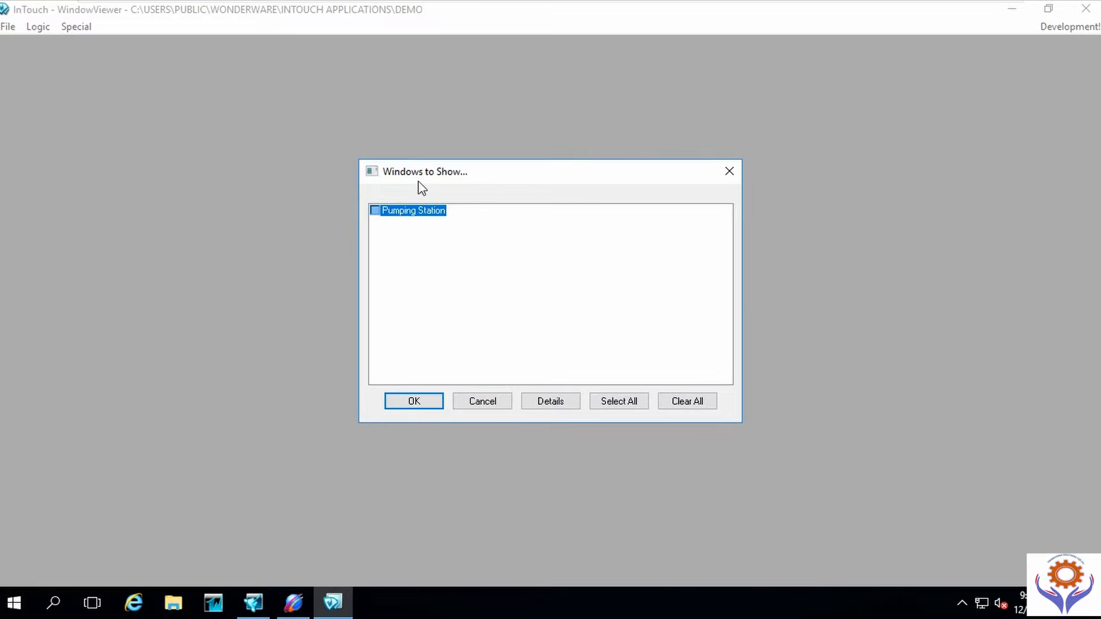
Step: Open the Pumping Station window in WindowViewer
click(395, 401)
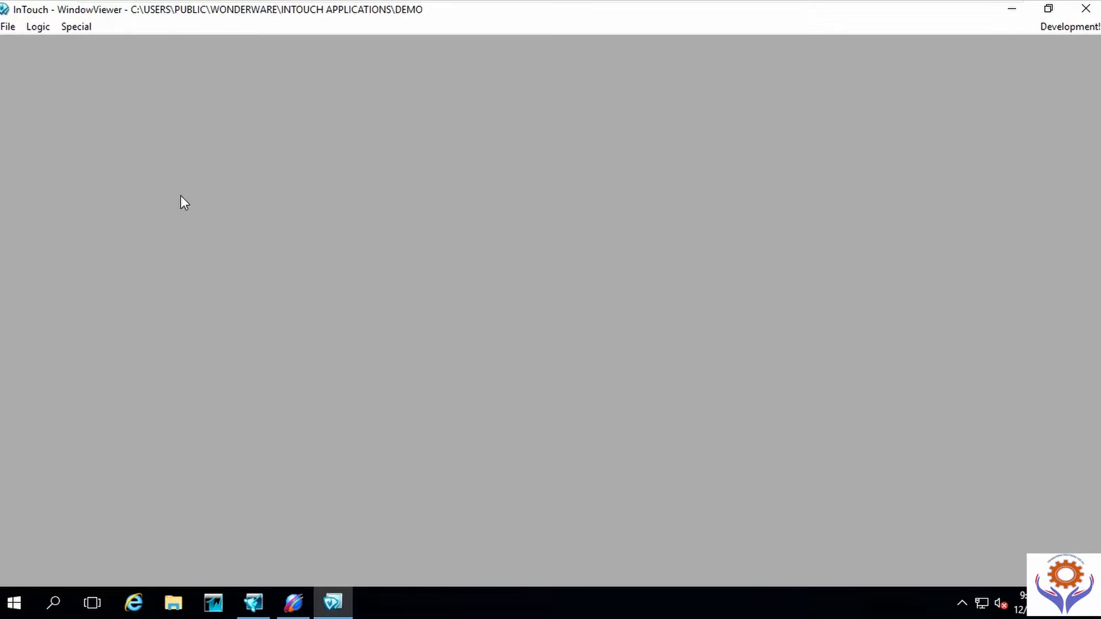
click(8, 27)
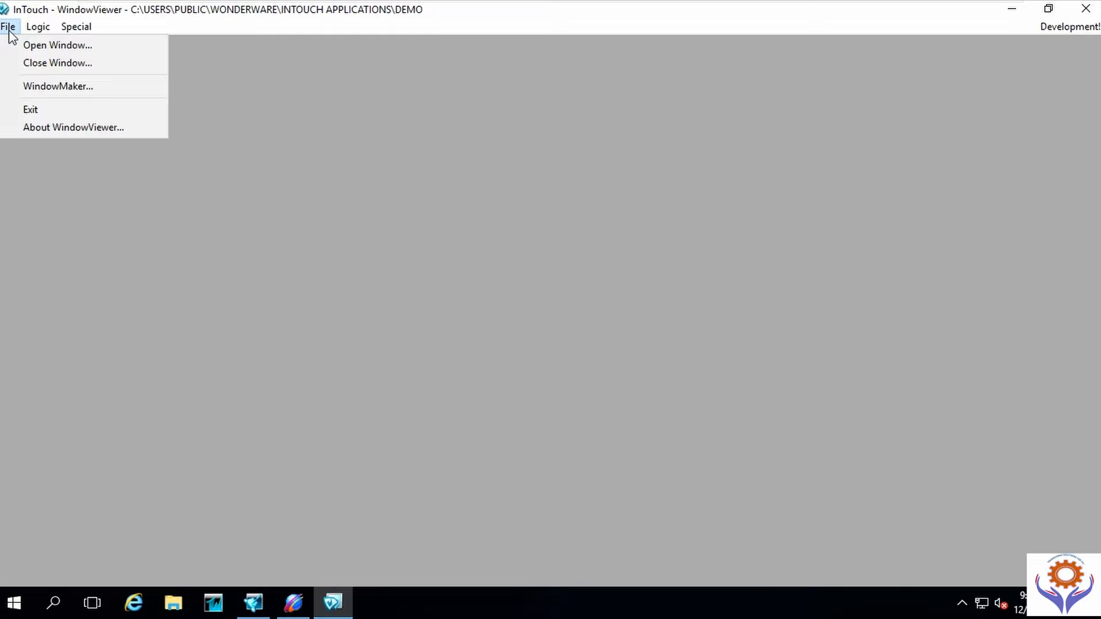
click(35, 44)
double_click(380, 212)
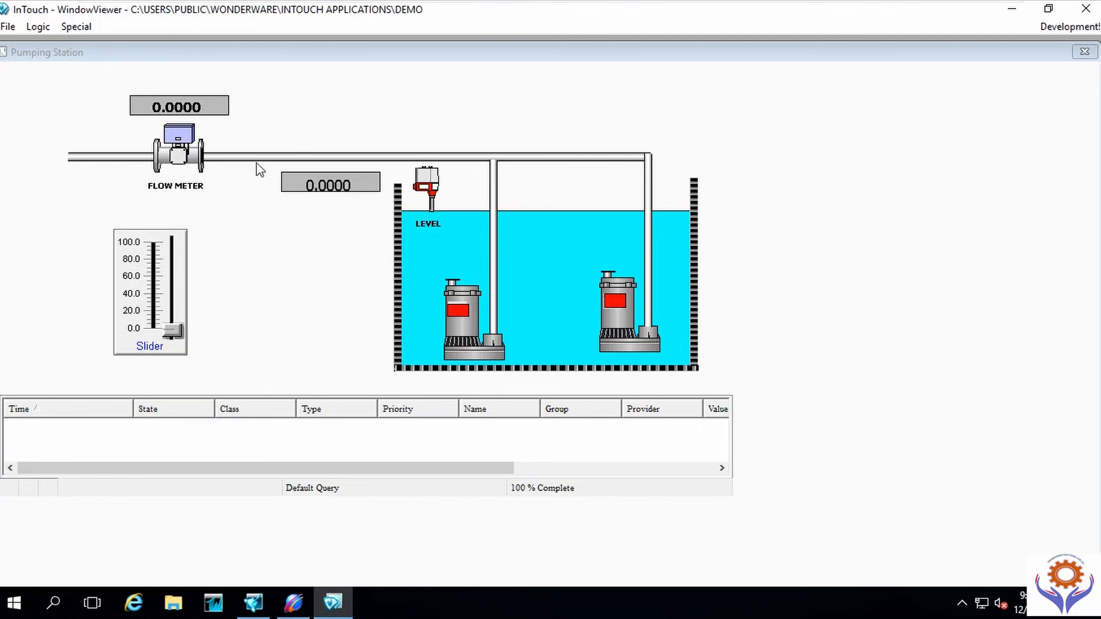
Step: Test the slider at runtime by moving its knob up and down, close the Pumping Station window and return to WindowMaker
drag(173, 325, 169, 300)
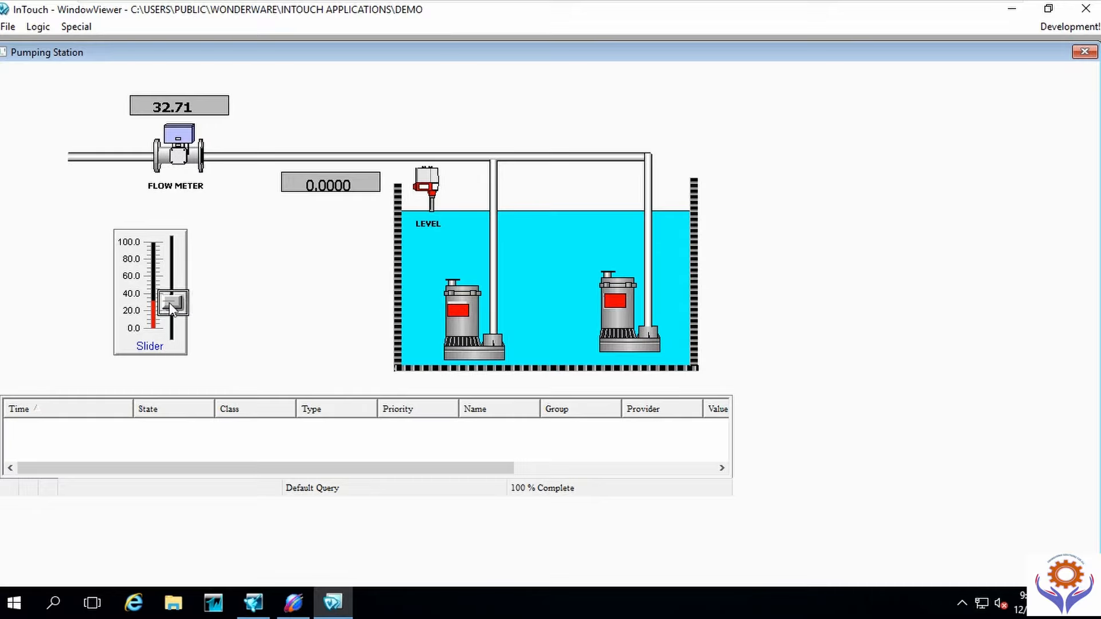
drag(168, 308, 168, 320)
mouse_move(174, 315)
mouse_down()
mouse_move(176, 280)
mouse_move(177, 312)
mouse_up()
click(1084, 52)
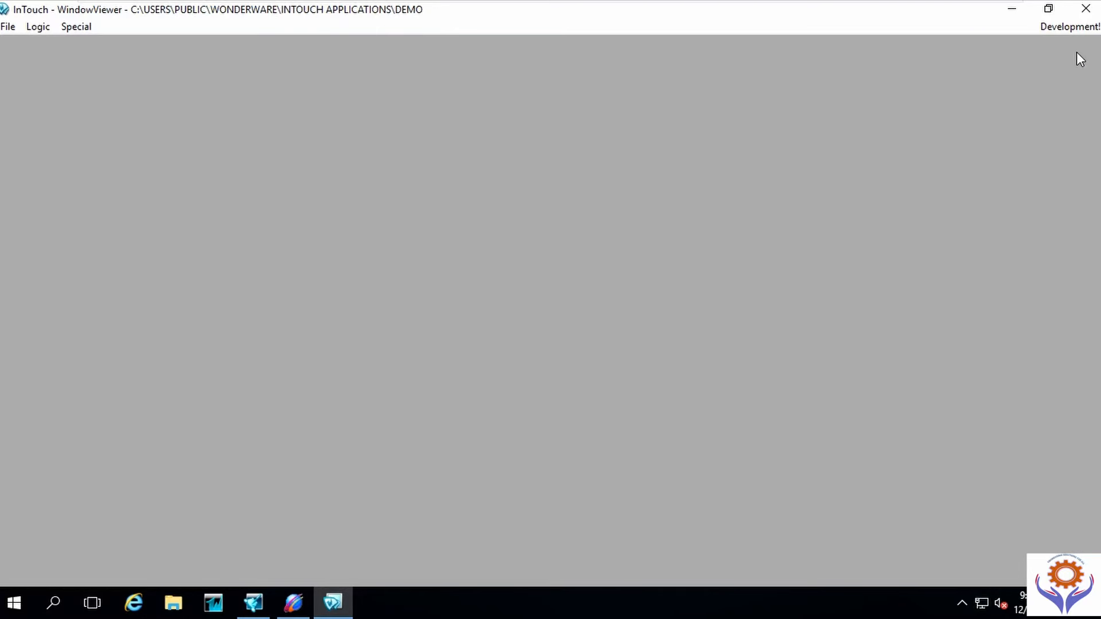
click(1010, 9)
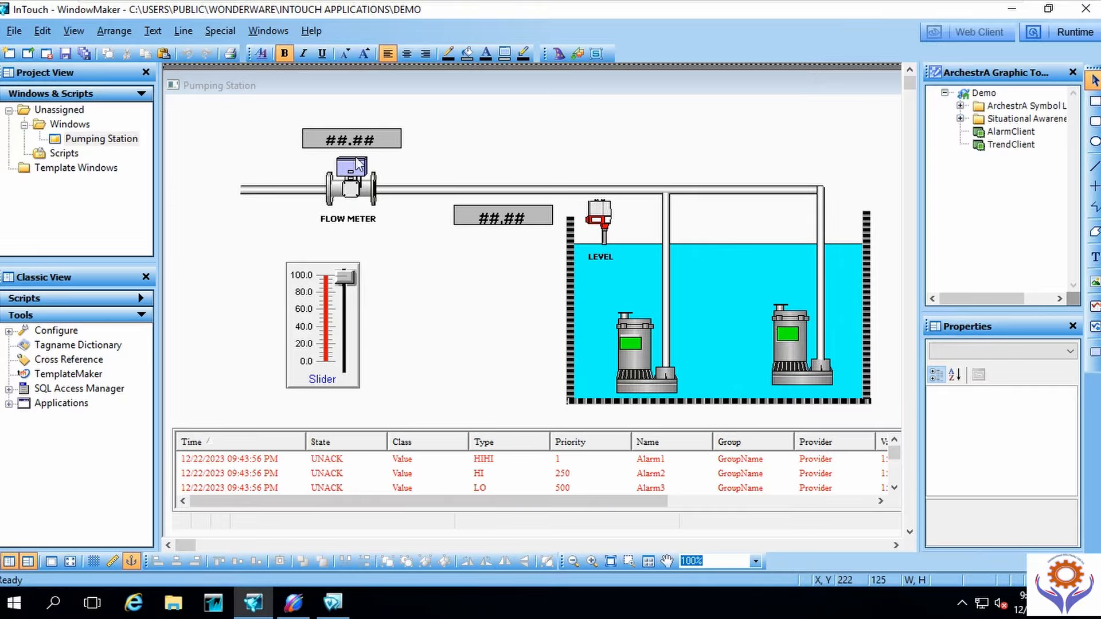
Step: Open the DISC_FLOW tag definition from the flow display's analog link and enable Log Data and Log Events
double_click(369, 139)
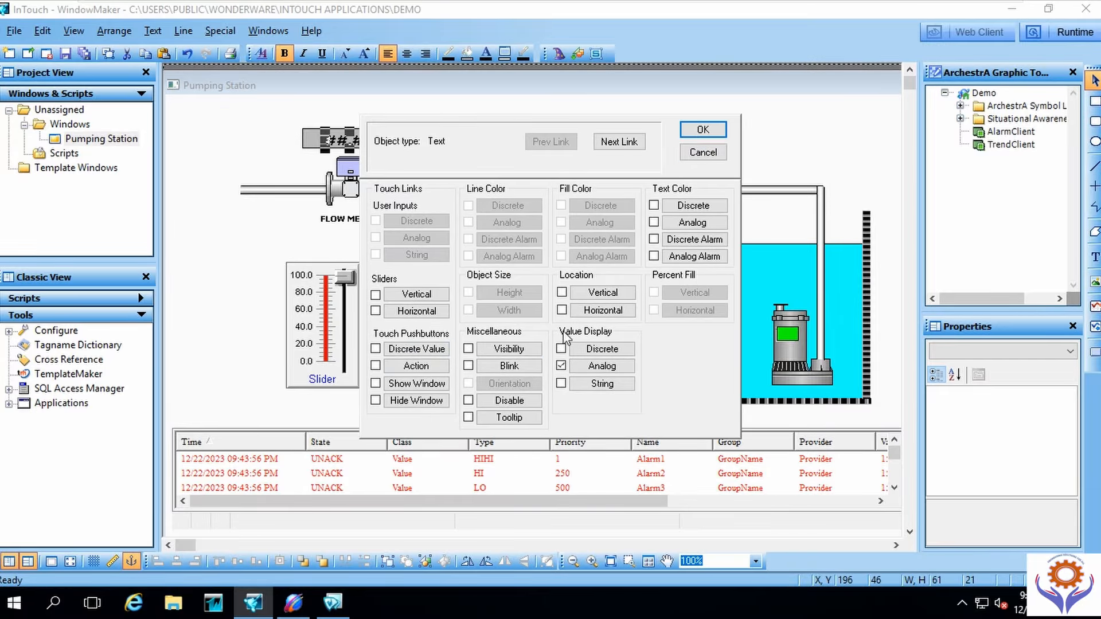
click(596, 365)
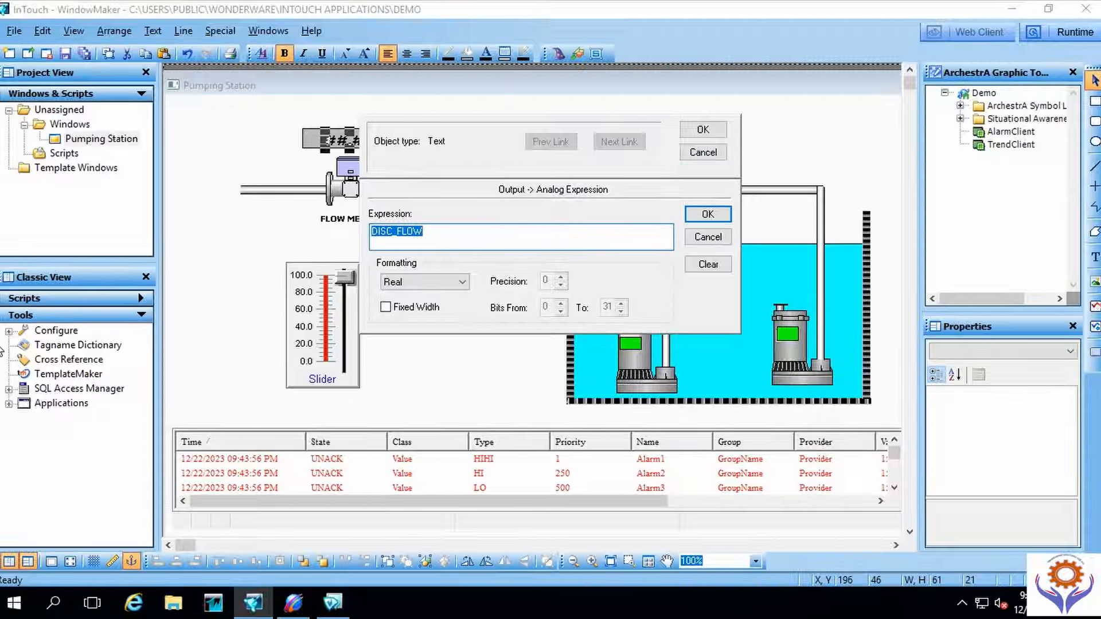
double_click(422, 231)
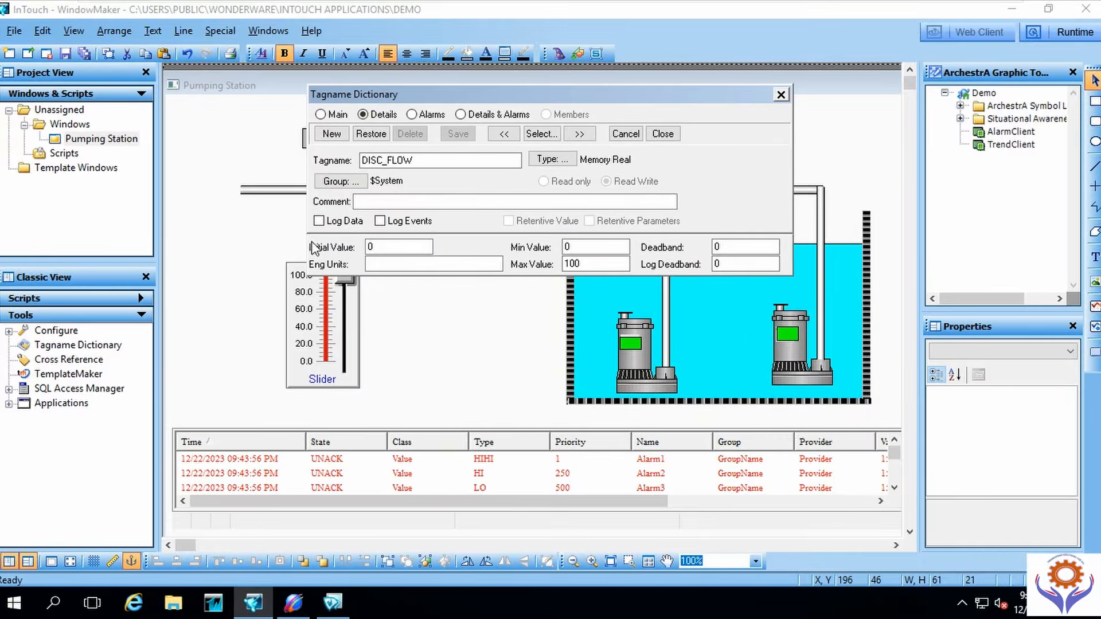
click(318, 221)
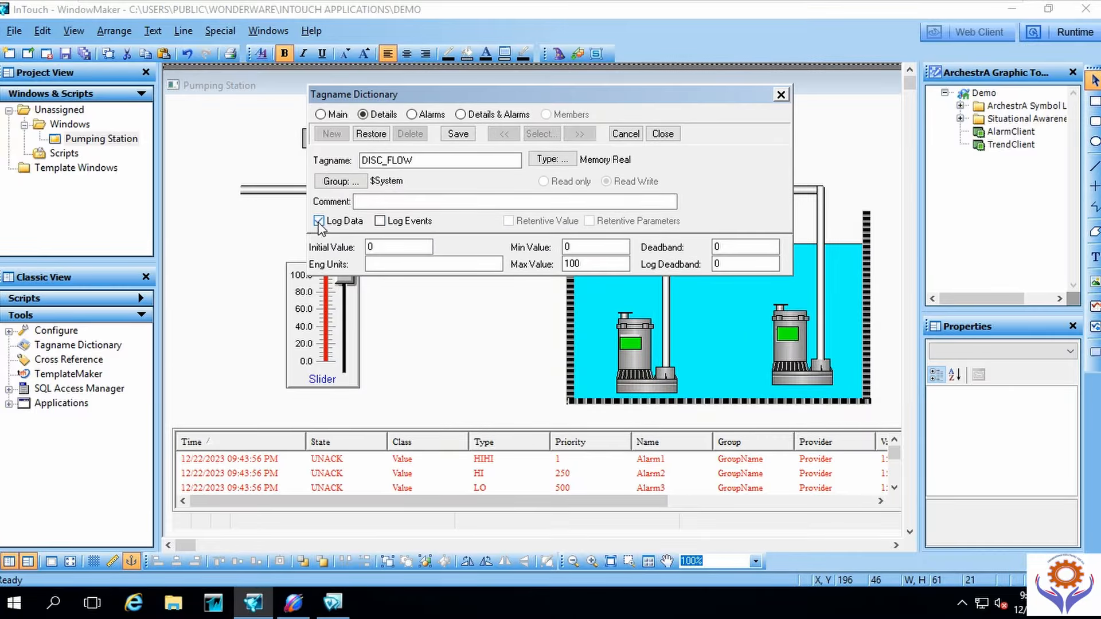
click(380, 221)
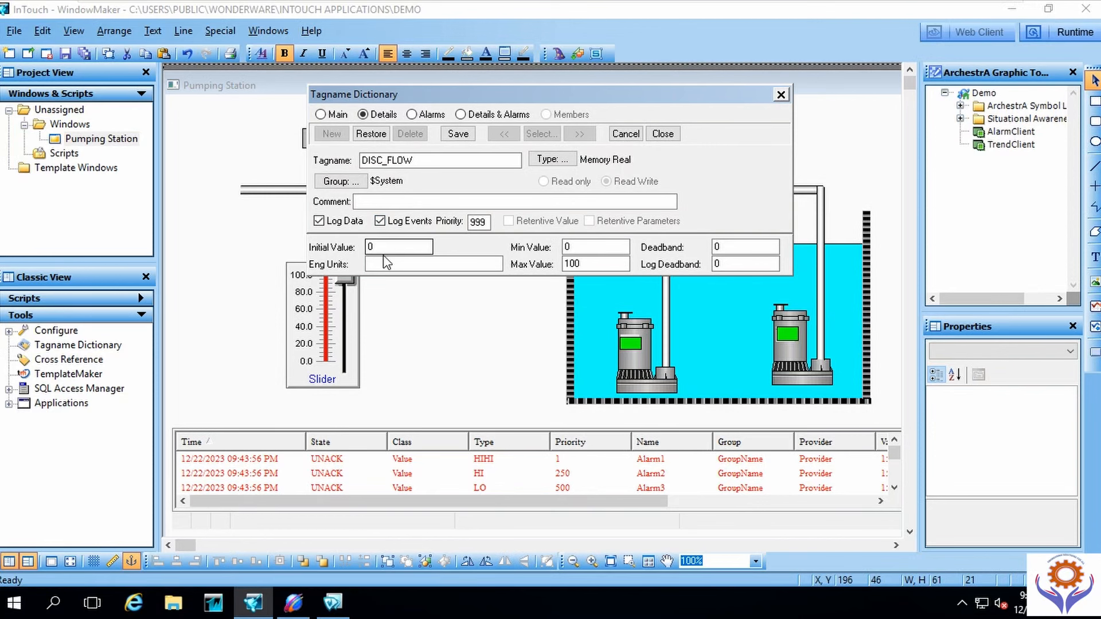
Step: Enable the LoLo and HiHi alarms for DISC_FLOW, leaving the Low and High alarms off
click(412, 115)
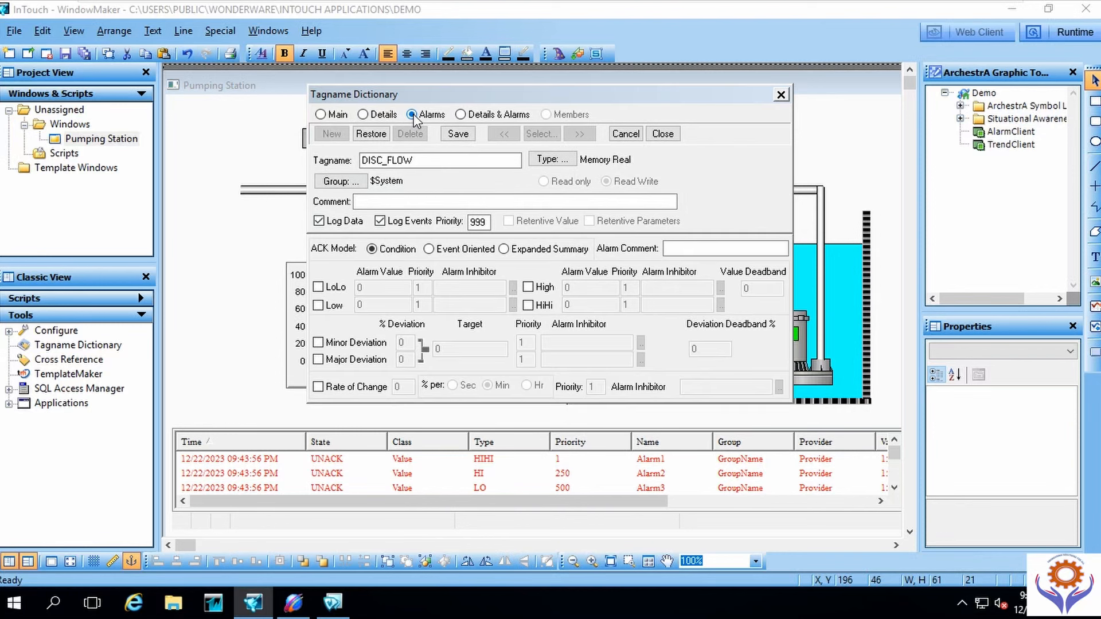
click(318, 288)
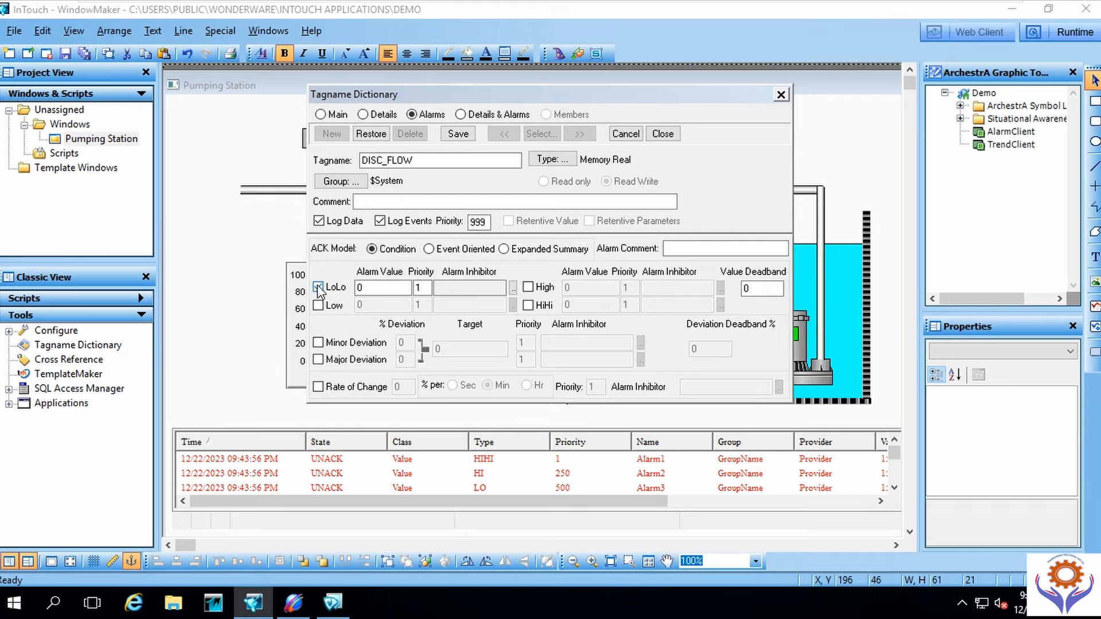
click(423, 287)
key(shift+Tab)
click(320, 306)
click(321, 309)
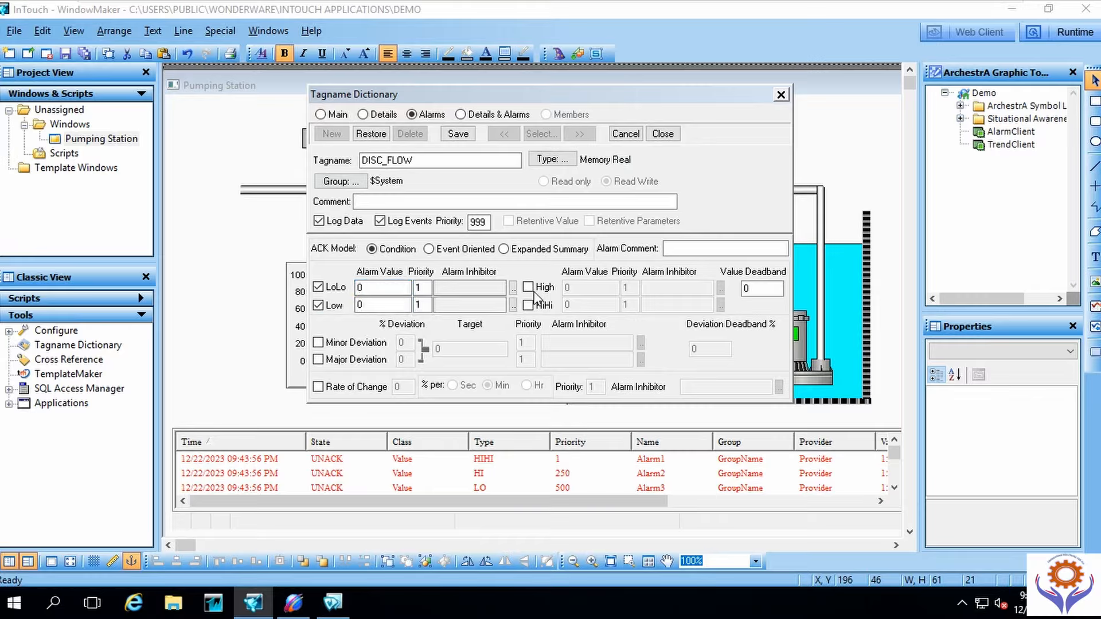
click(319, 306)
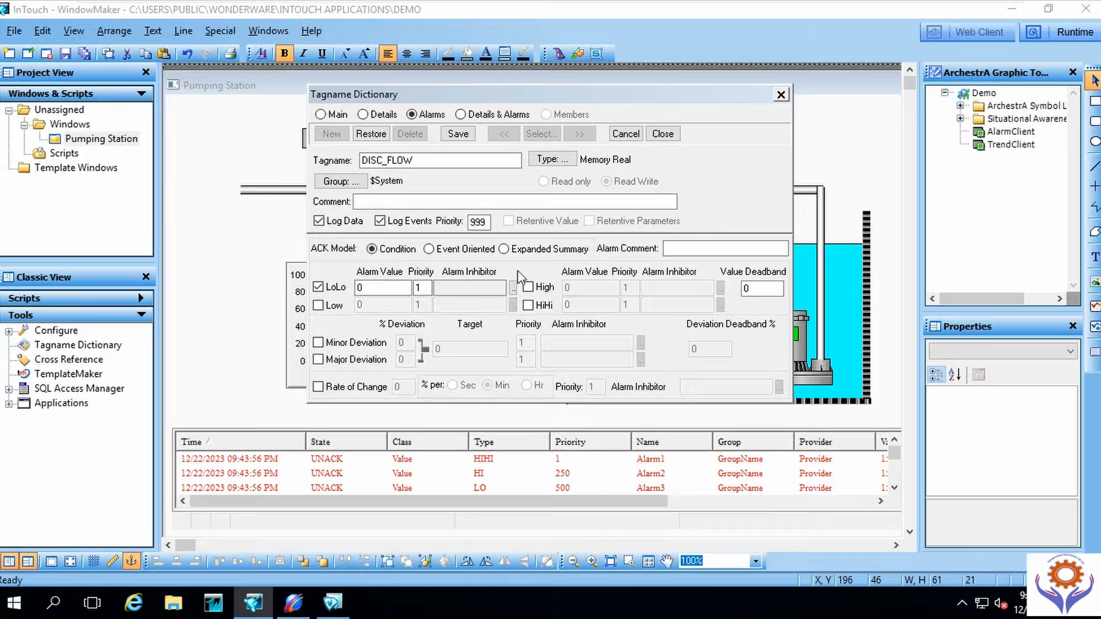
click(528, 305)
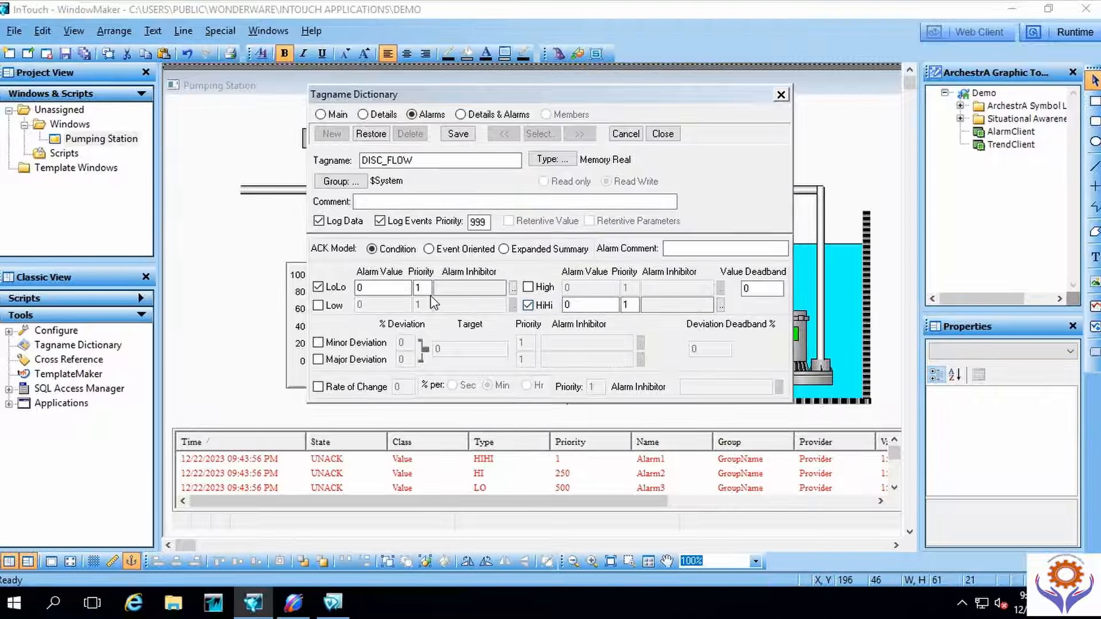
Step: Set the DISC_FLOW LoLo alarm value to 1 and the HiHi alarm value to 9, and save the tag
click(319, 285)
click(320, 285)
text(1)
double_click(567, 304)
text(9)
click(461, 133)
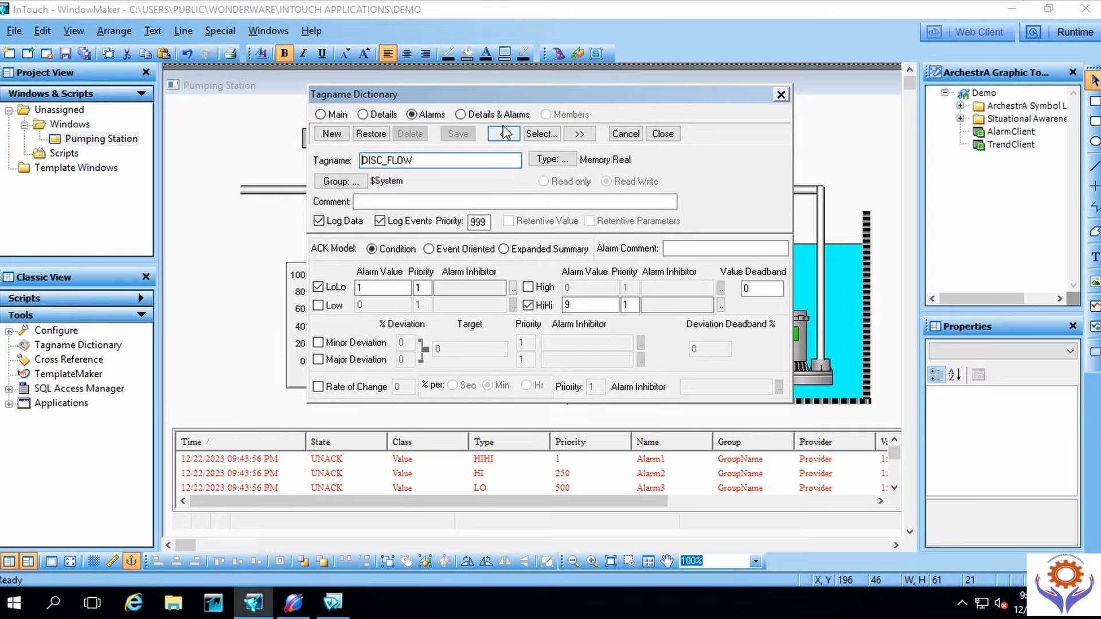
Step: Set the DISC_FLOW HiHi alarm value to 90 and LoLo to 10, save the tag and confirm the flow display's link dialogs
click(473, 116)
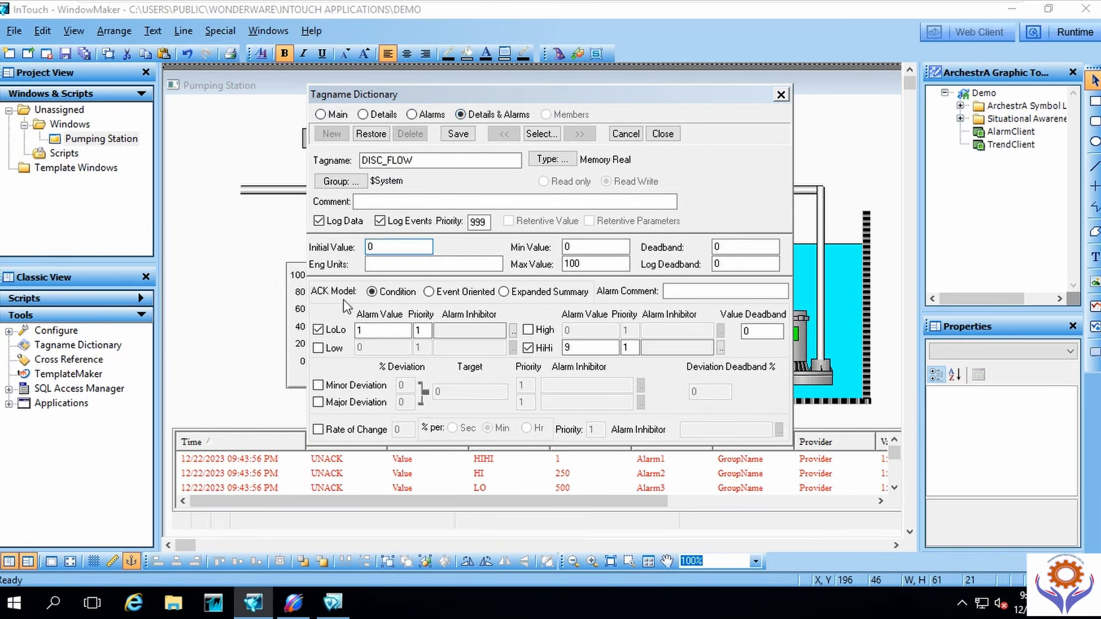
click(588, 266)
double_click(559, 348)
text(9)
click(390, 330)
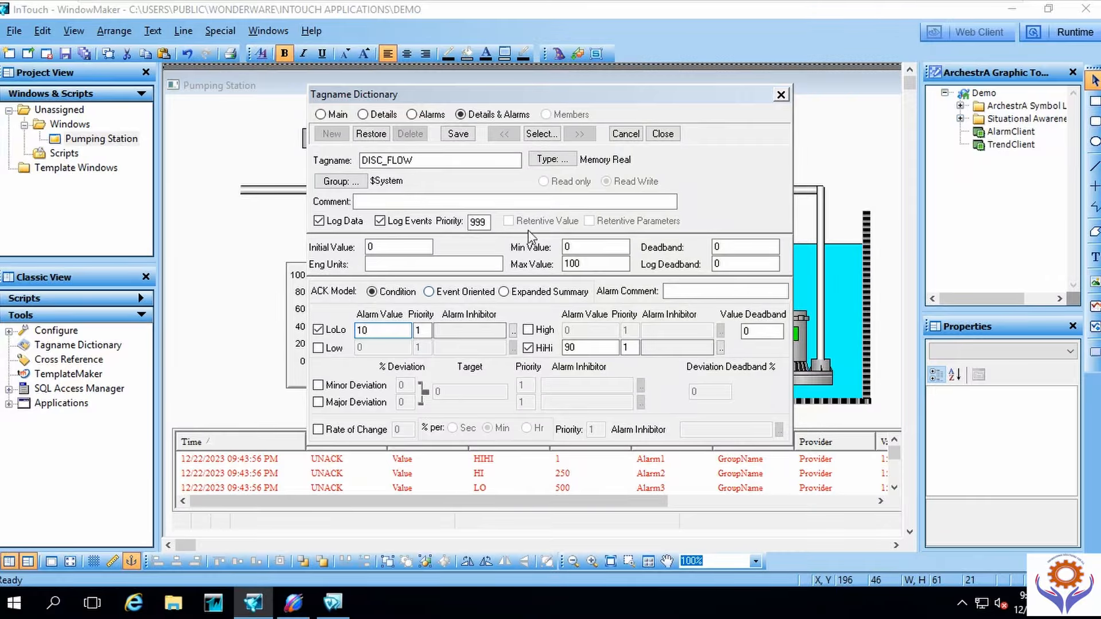
click(469, 138)
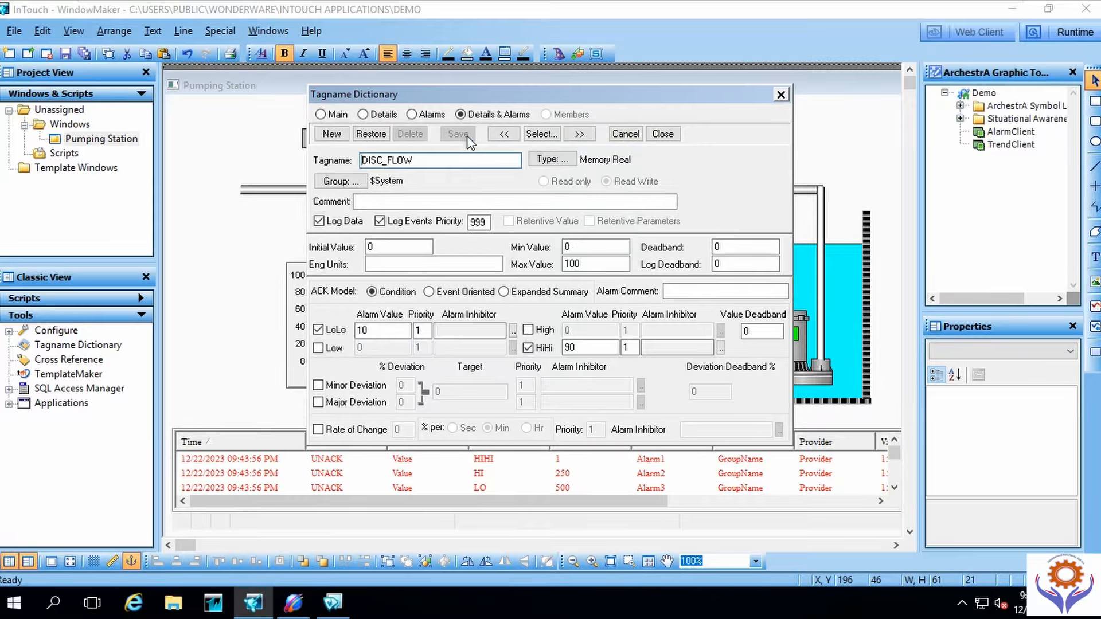
click(662, 133)
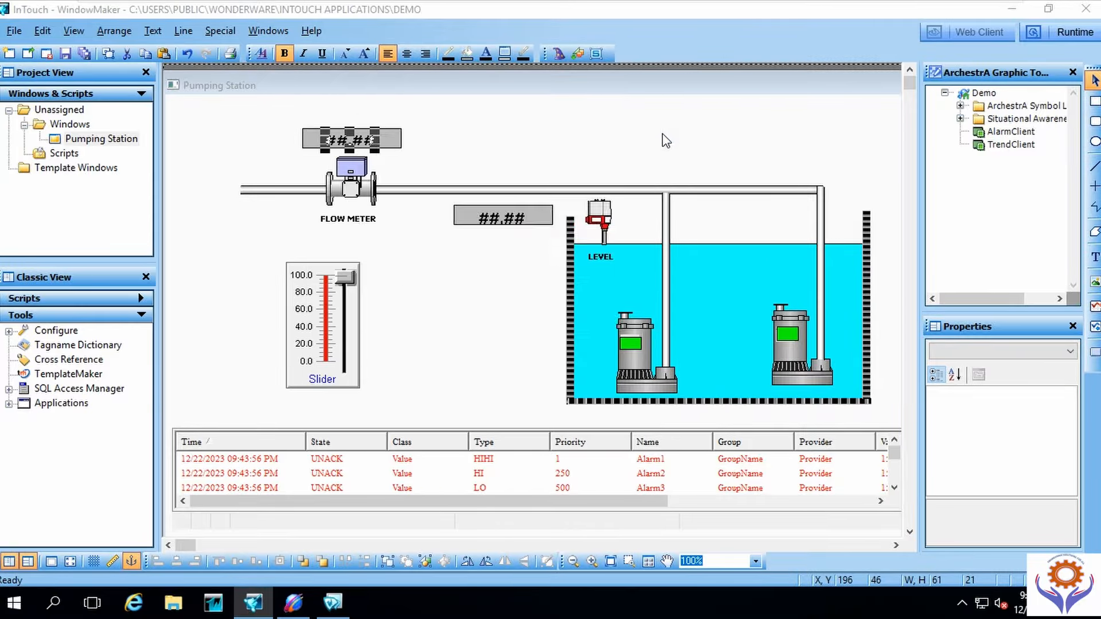
click(707, 214)
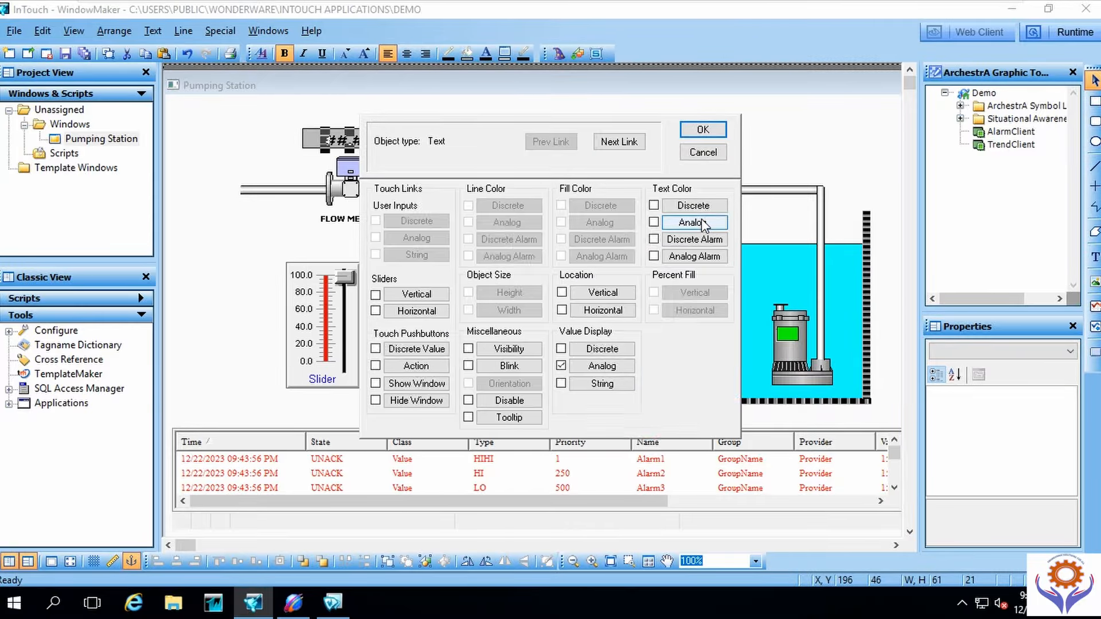
click(707, 136)
click(469, 326)
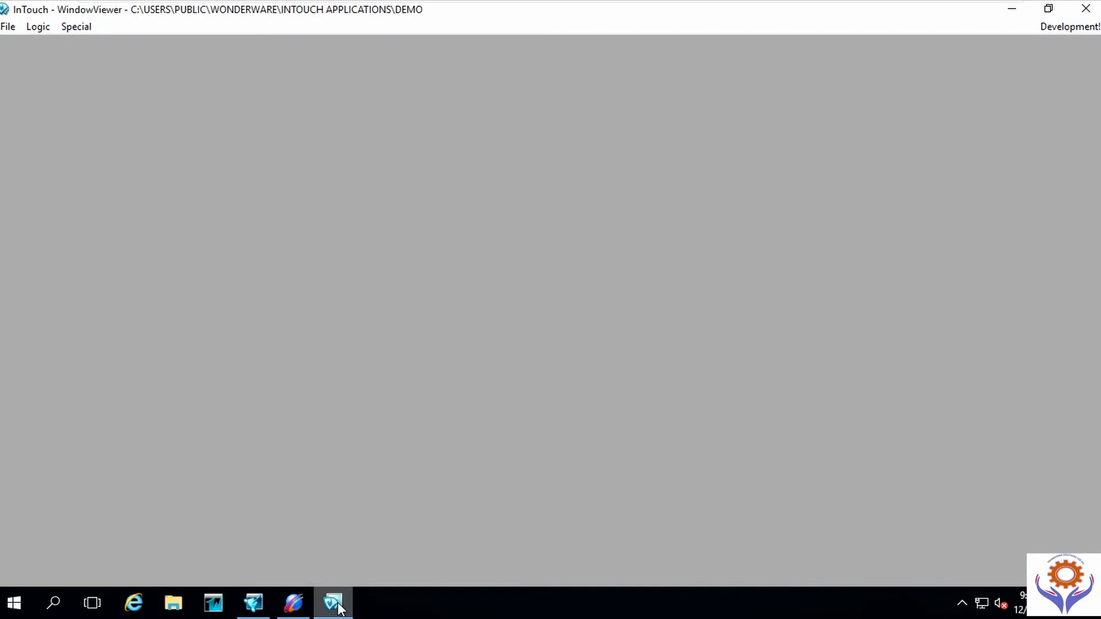
click(341, 607)
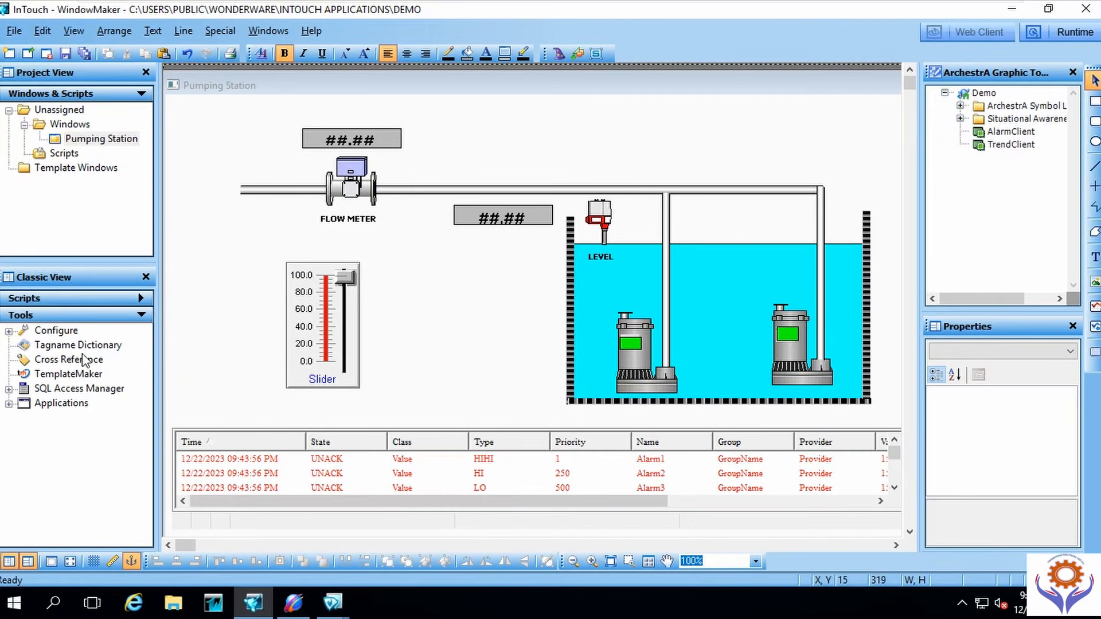
click(9, 331)
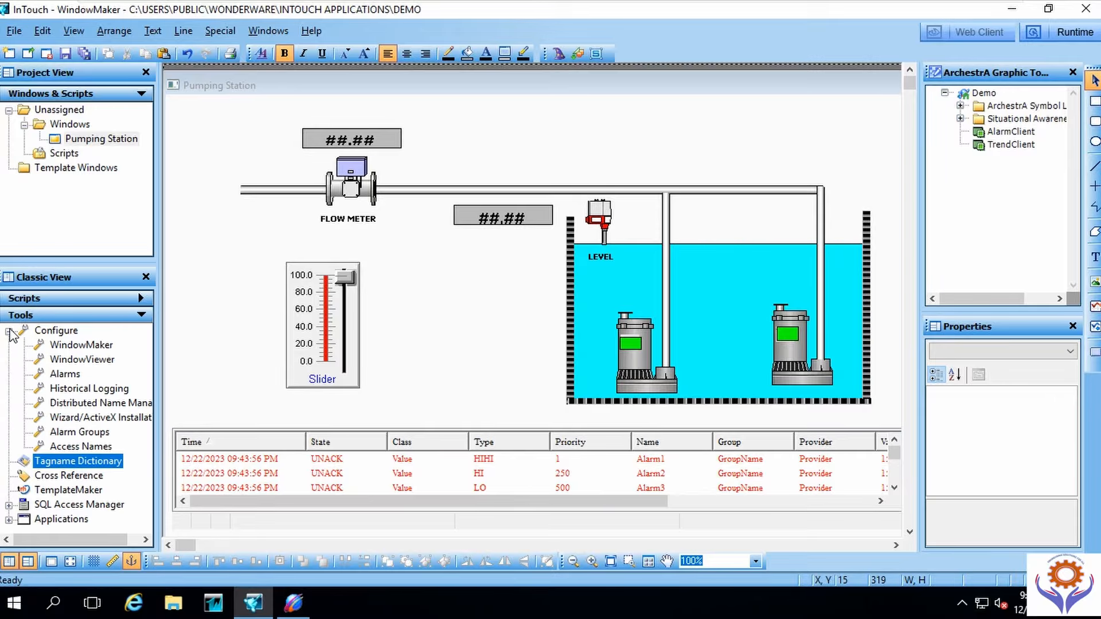
click(9, 330)
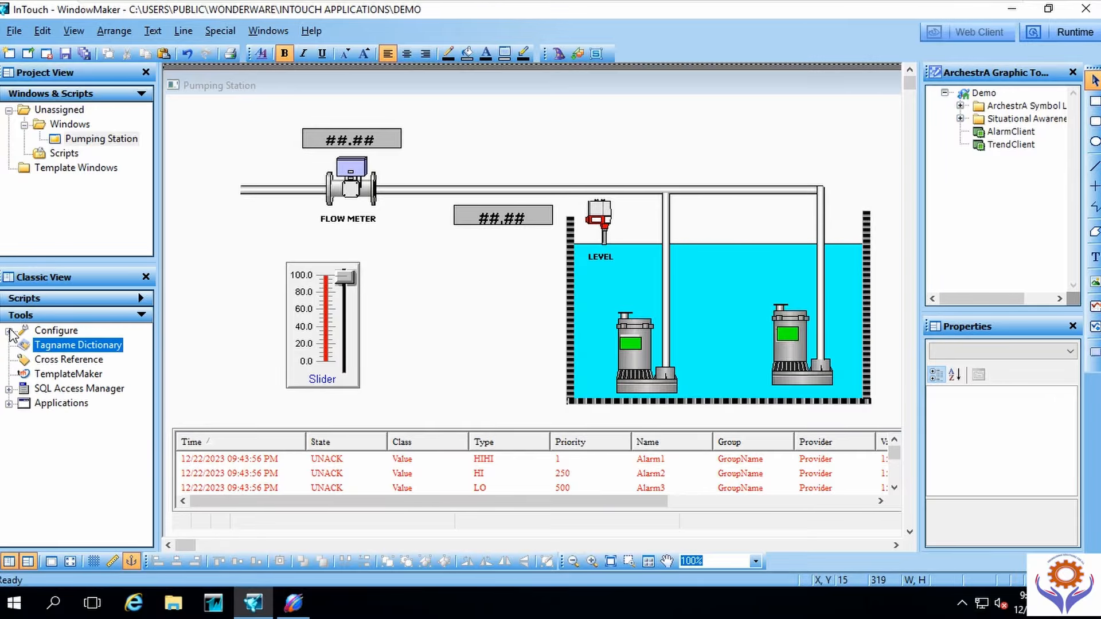
click(294, 604)
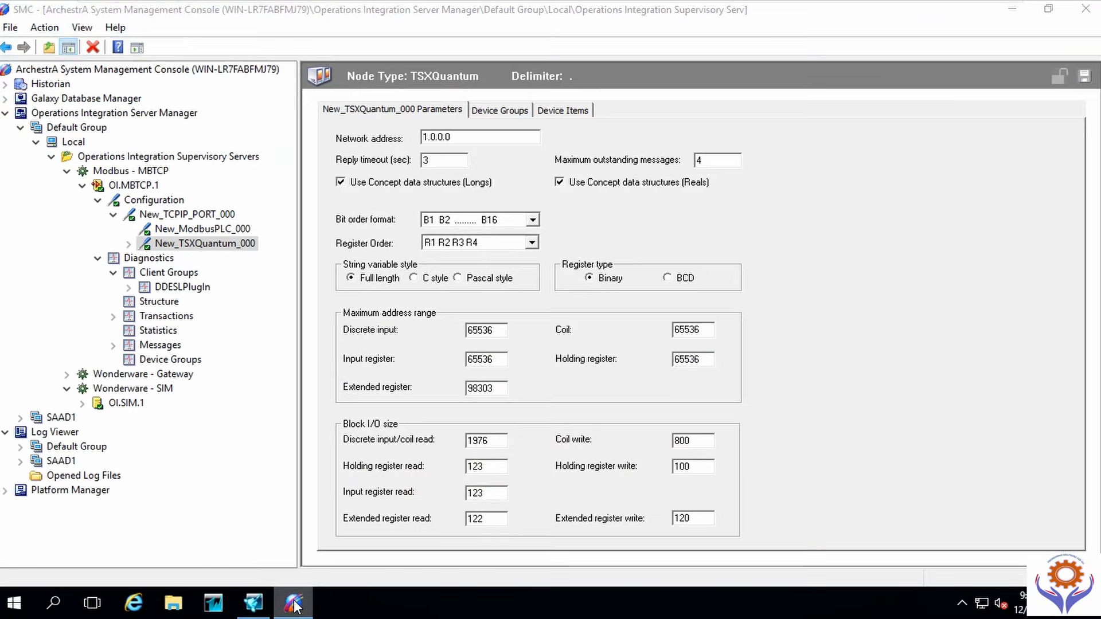
click(293, 603)
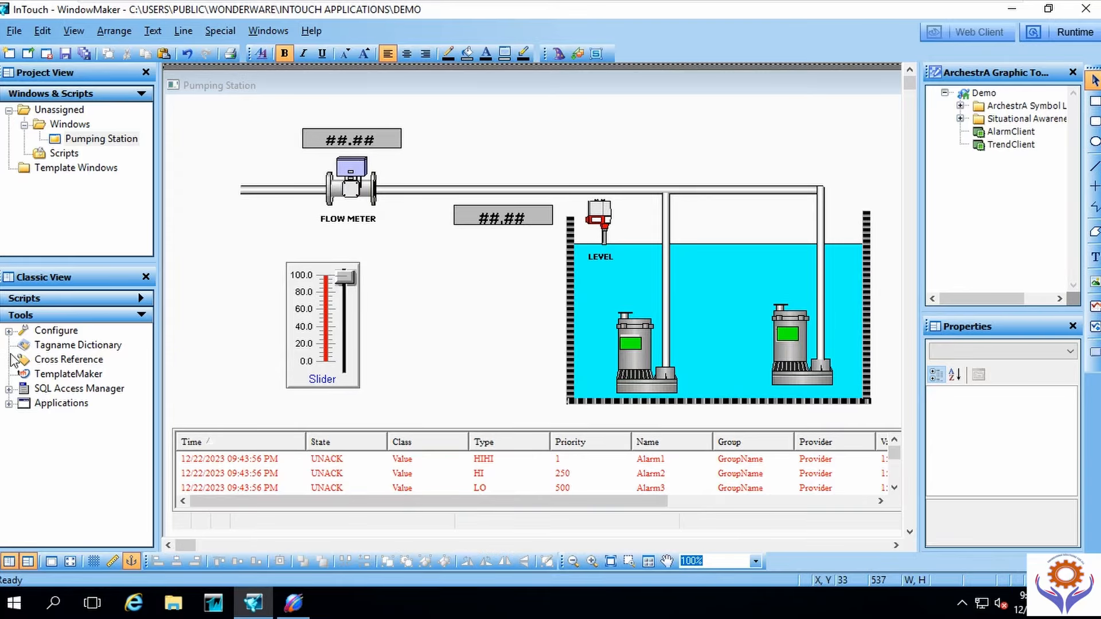
Step: Review the WindowMaker configuration properties and close them without changes
click(10, 331)
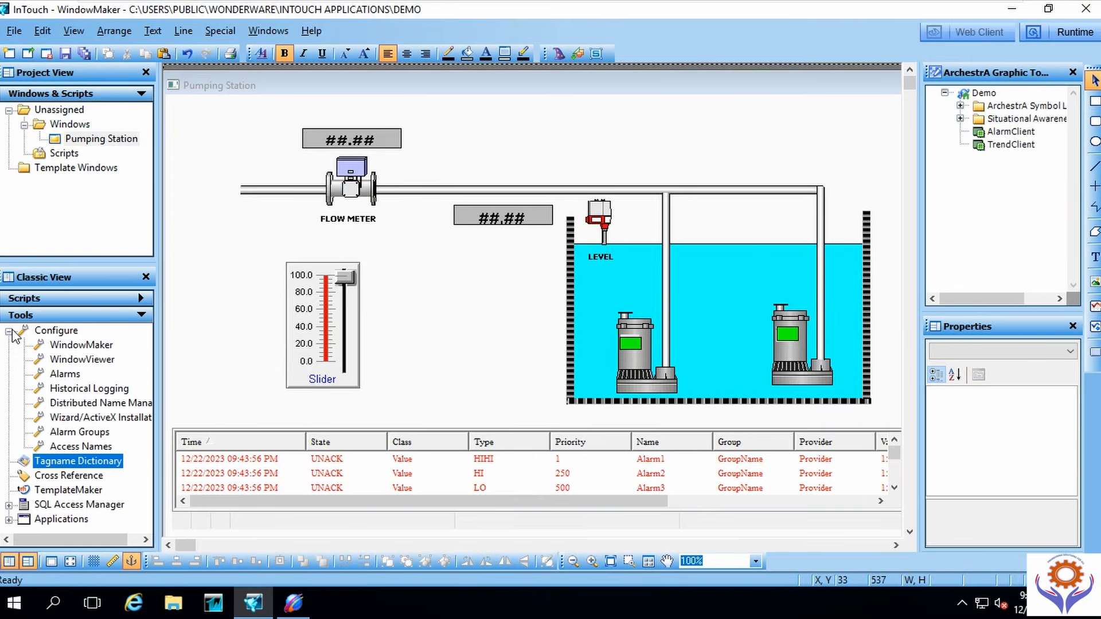
double_click(73, 346)
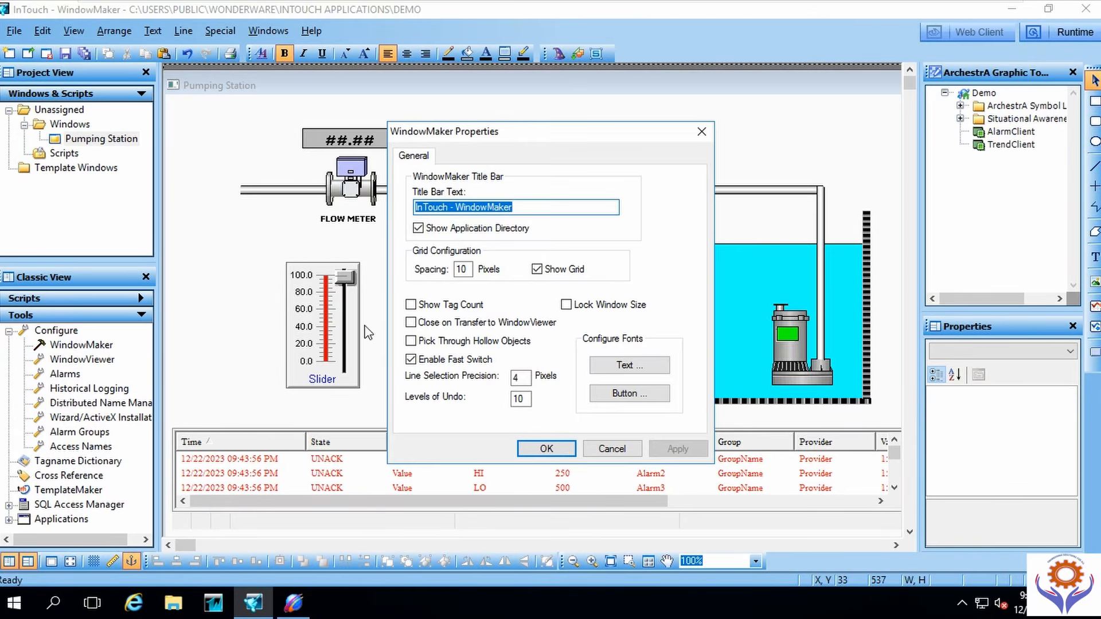
click(611, 456)
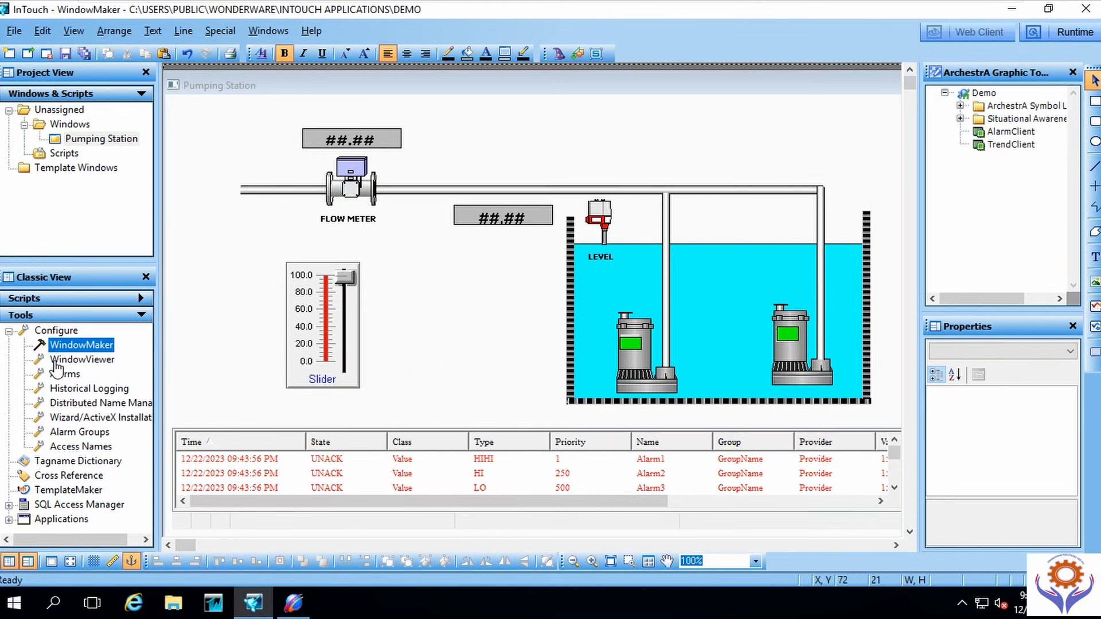
Step: Enable historical logging with log files stored in the application directory, and confirm the settings
click(67, 393)
double_click(64, 389)
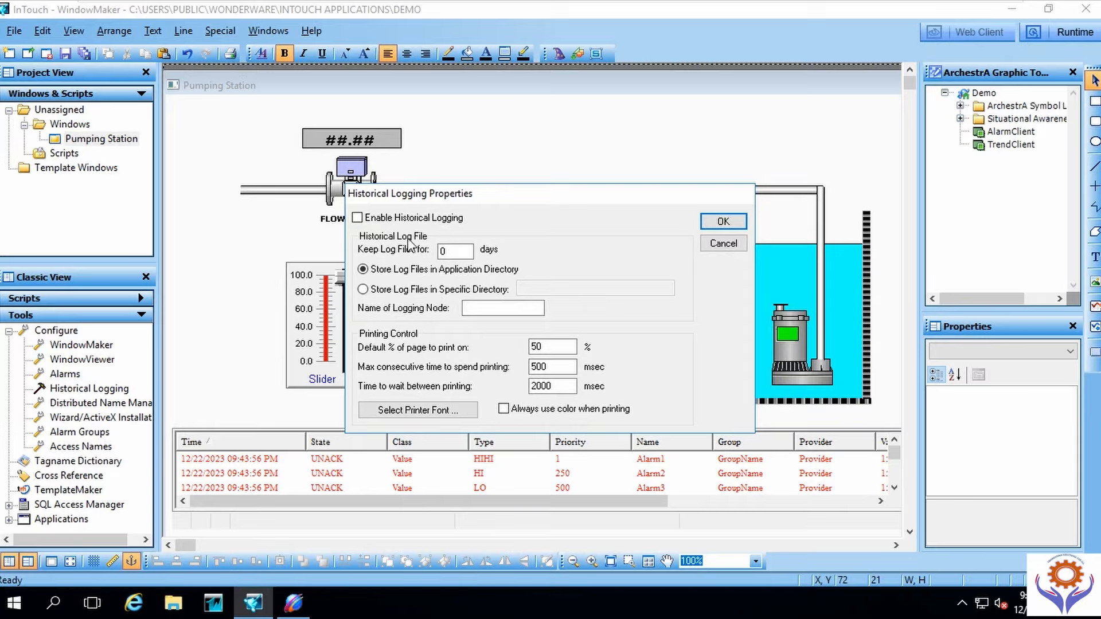
click(357, 218)
double_click(440, 250)
click(363, 289)
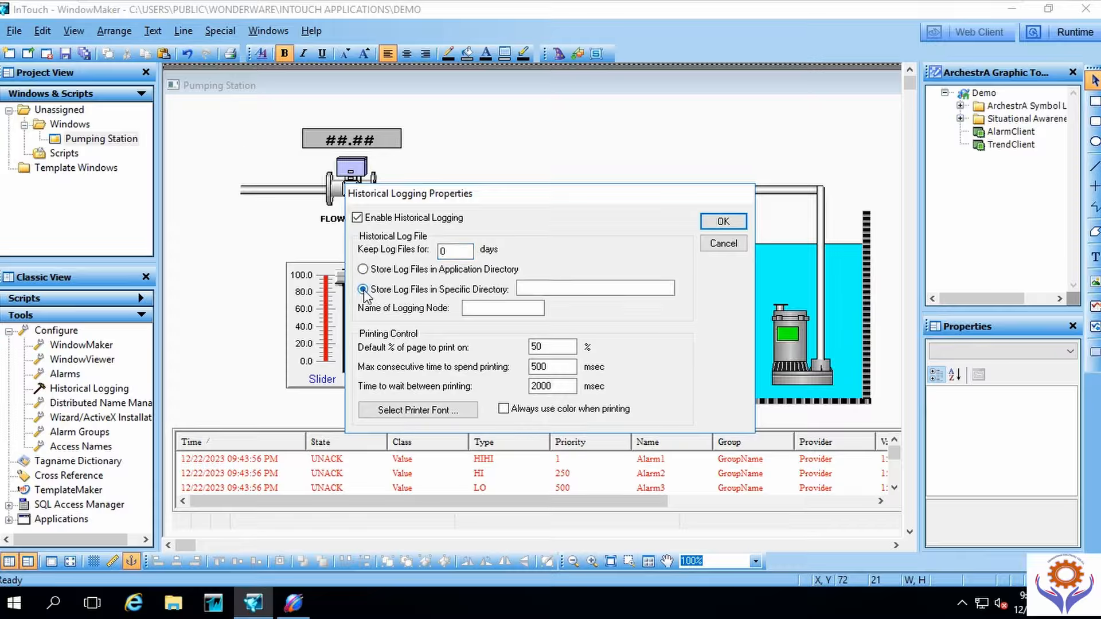
click(530, 294)
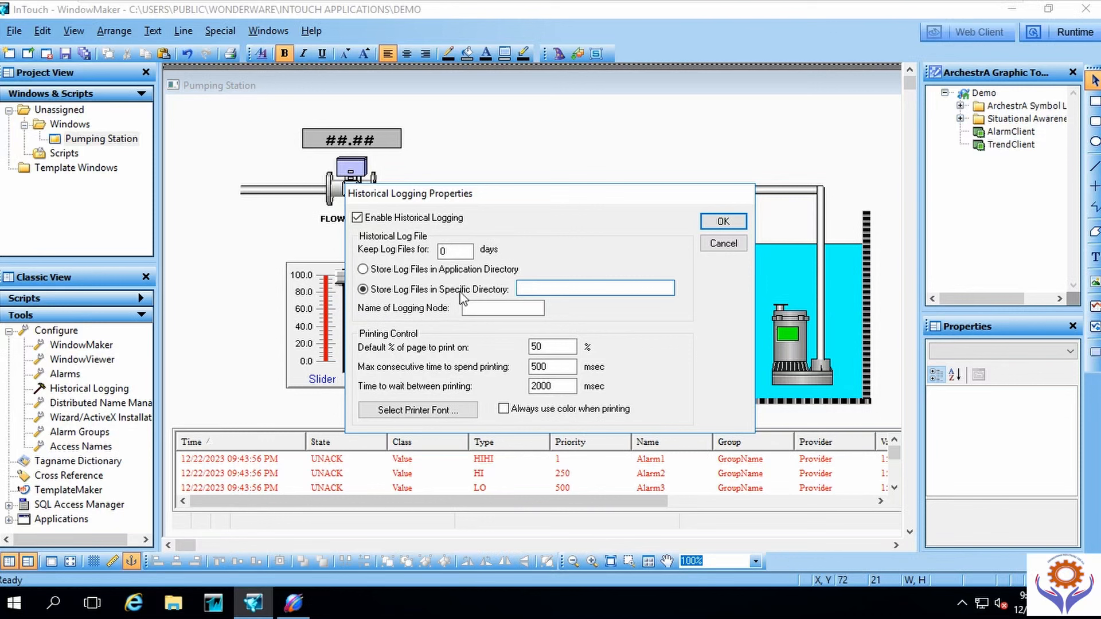
click(364, 270)
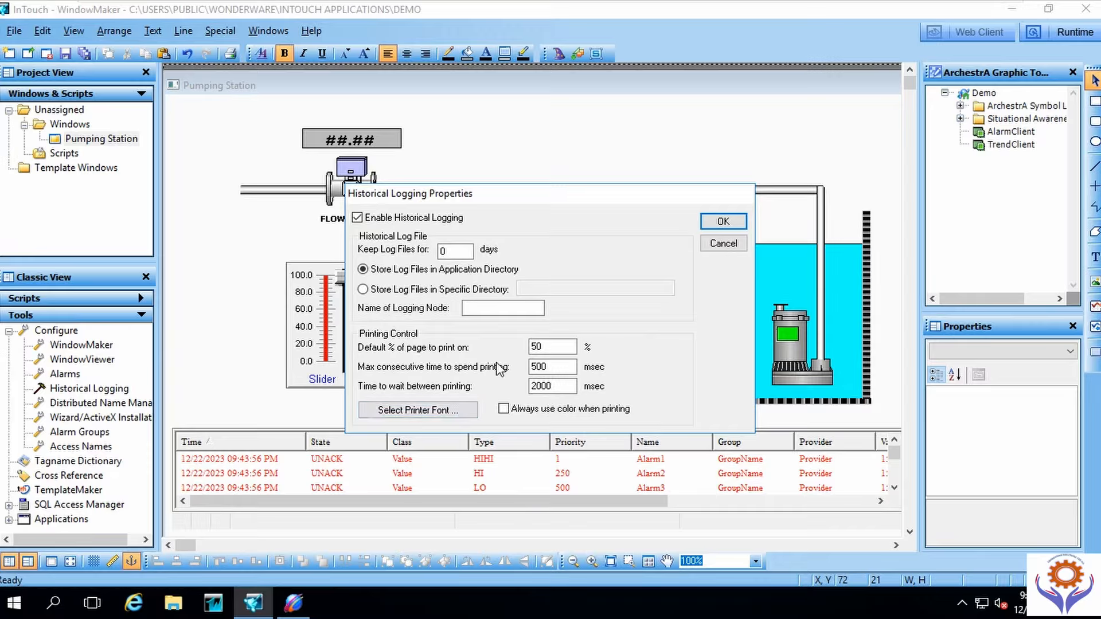
click(724, 223)
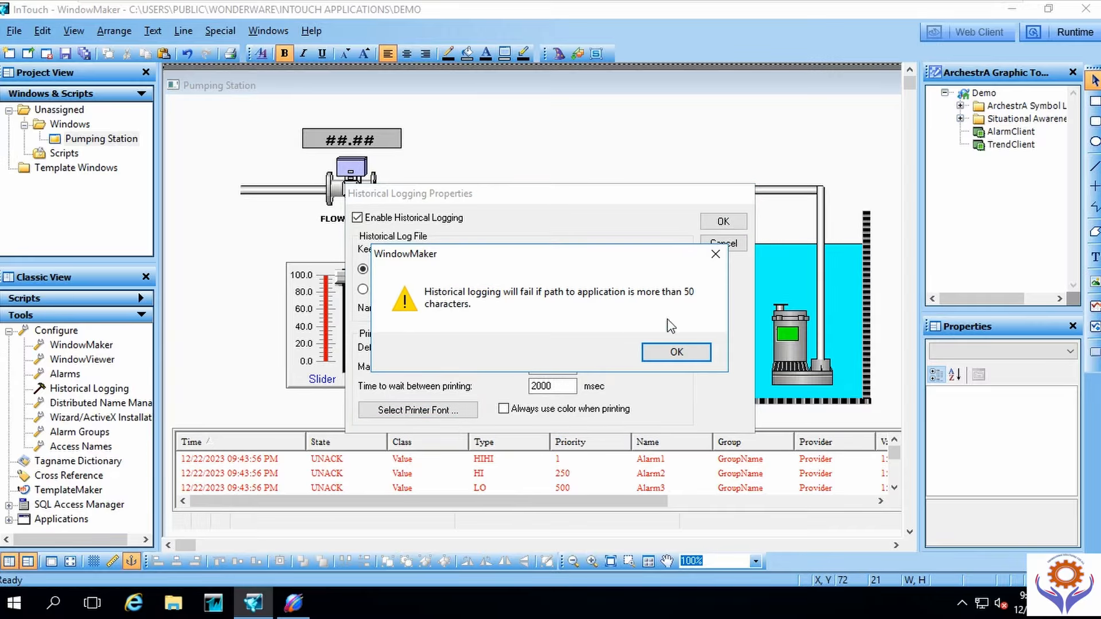
click(675, 353)
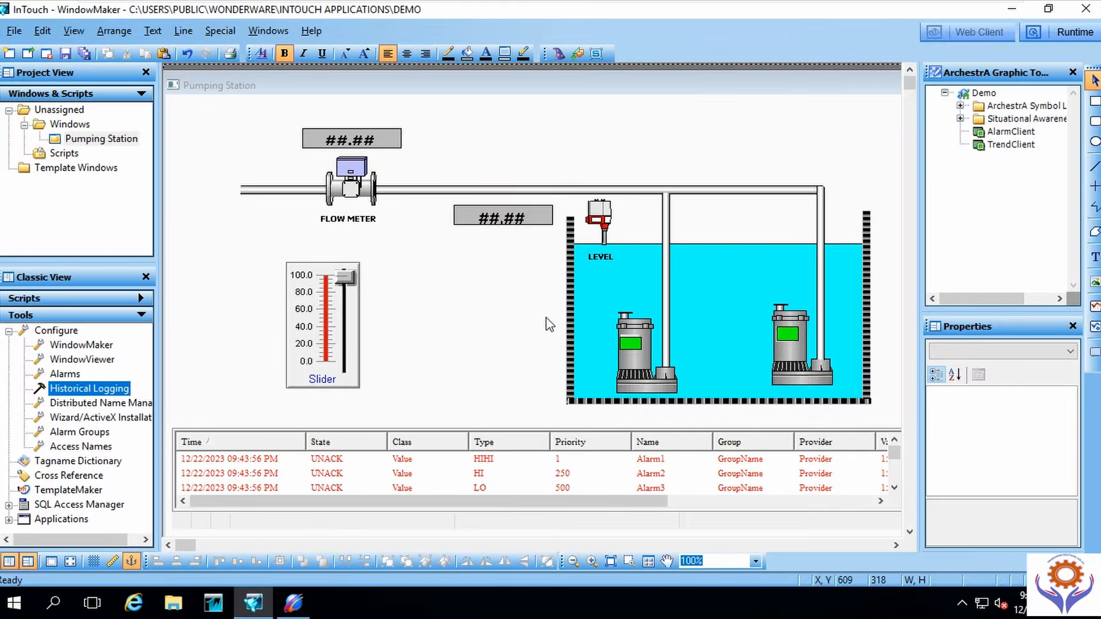
Step: Open the configured access names and review the OPCUA definition without changing it
double_click(90, 447)
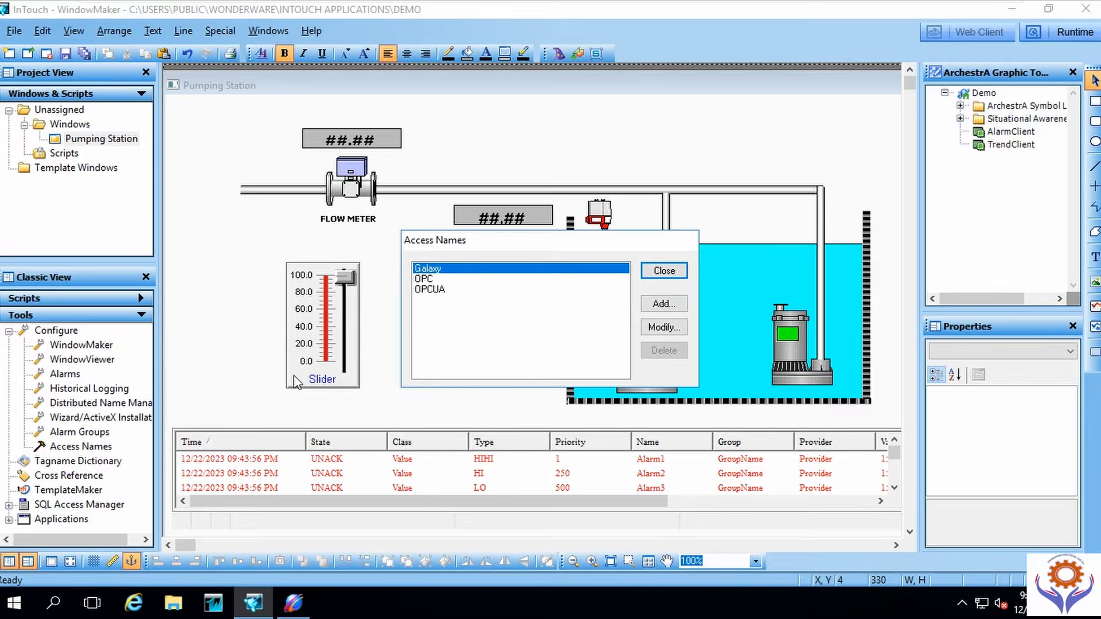
click(438, 291)
double_click(439, 291)
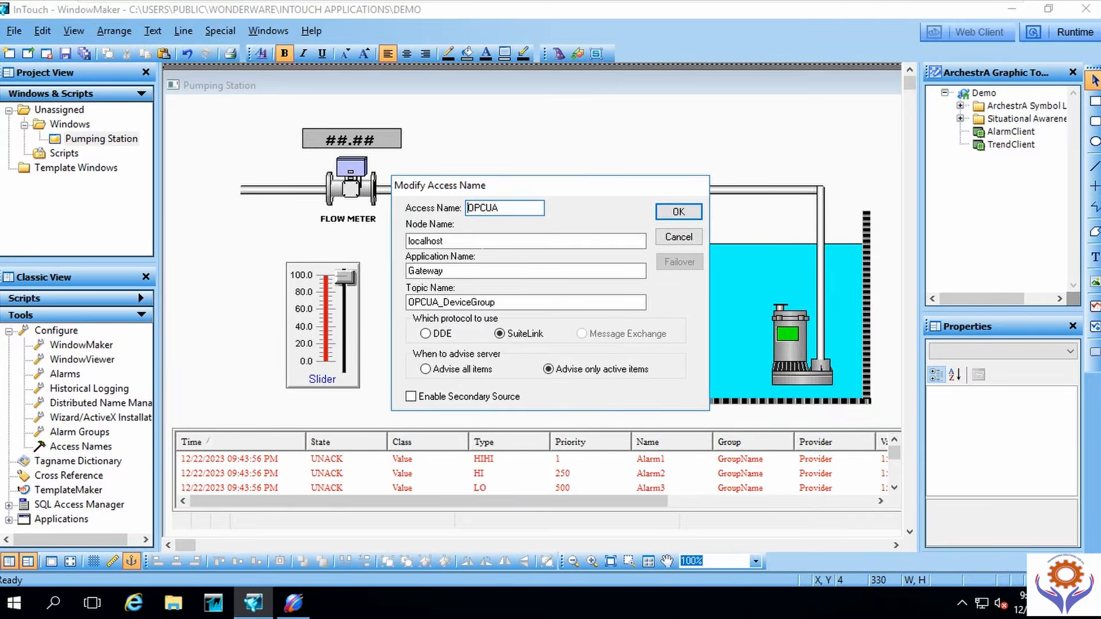
click(670, 239)
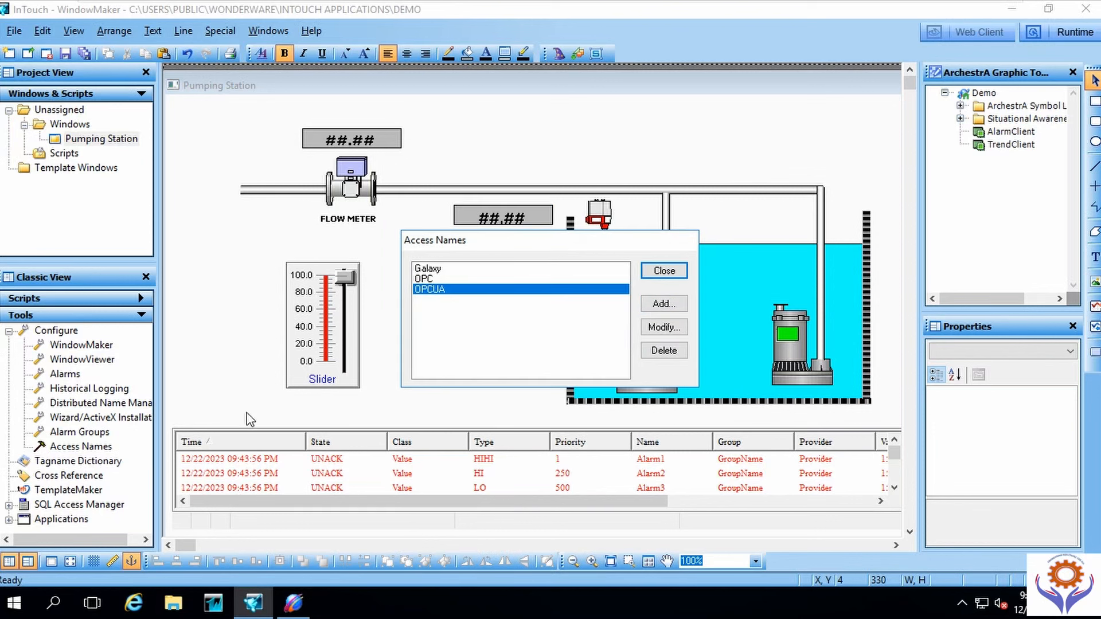
Step: Add an access name DEMO with topic name DEMO, leaving the node name blank
click(674, 304)
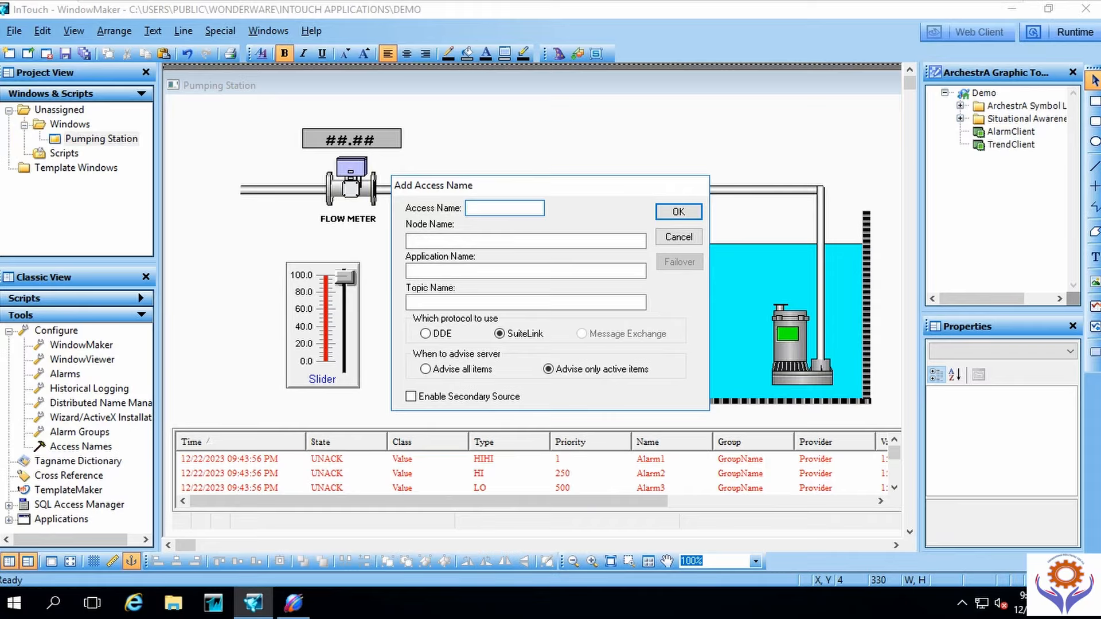
text(DEMO)
click(435, 302)
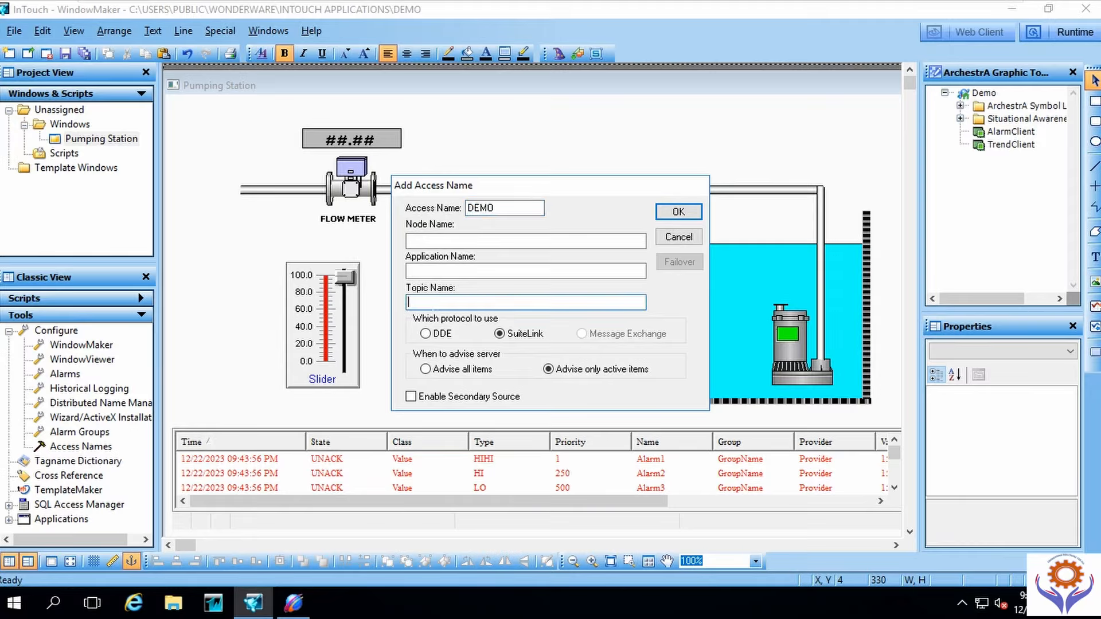
click(429, 241)
text(DE)
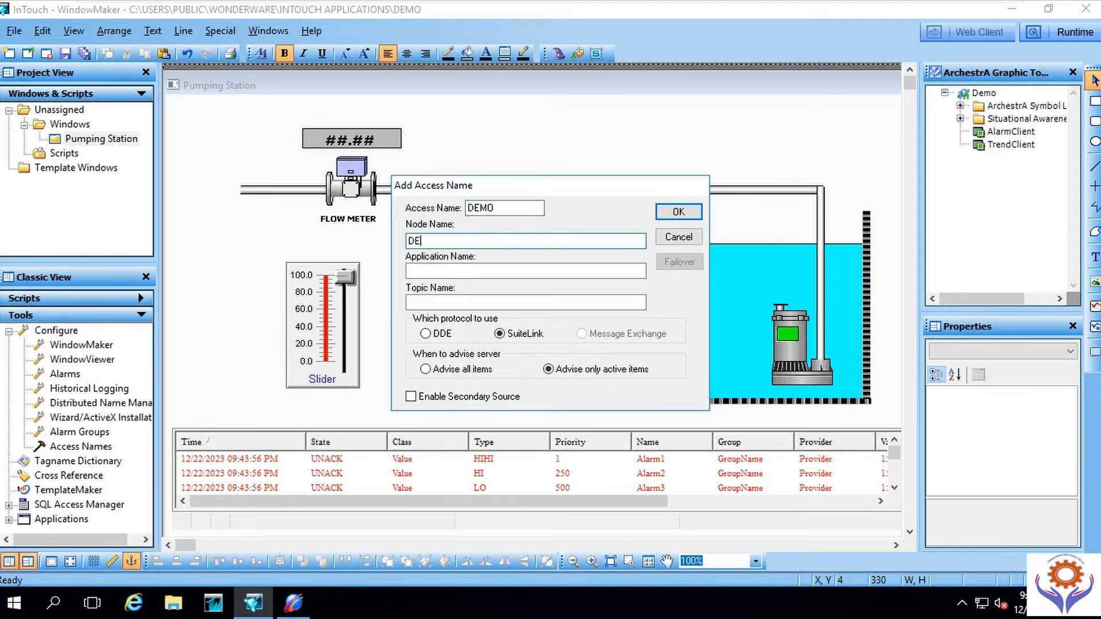
text(MO)
double_click(405, 241)
key(ctrl+c)
key(BackSpace)
click(450, 303)
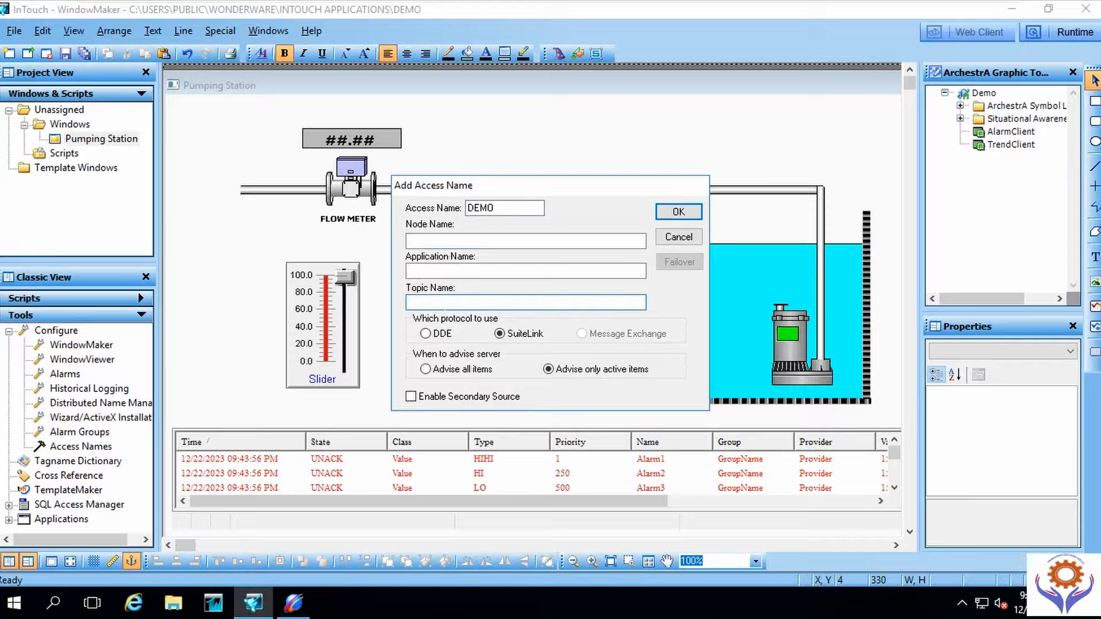
key(ctrl+v)
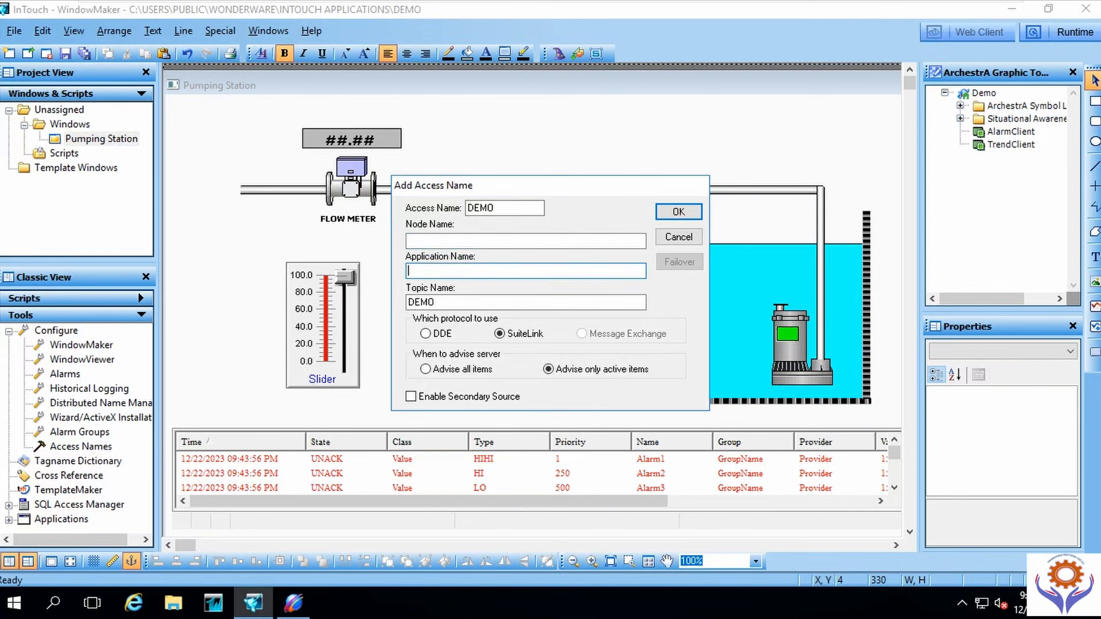
Step: Check the Modbus server name in the System Management Console and set the DEMO access name's application name to MBTCP
click(441, 271)
text(MBNET)
key(shift+Home)
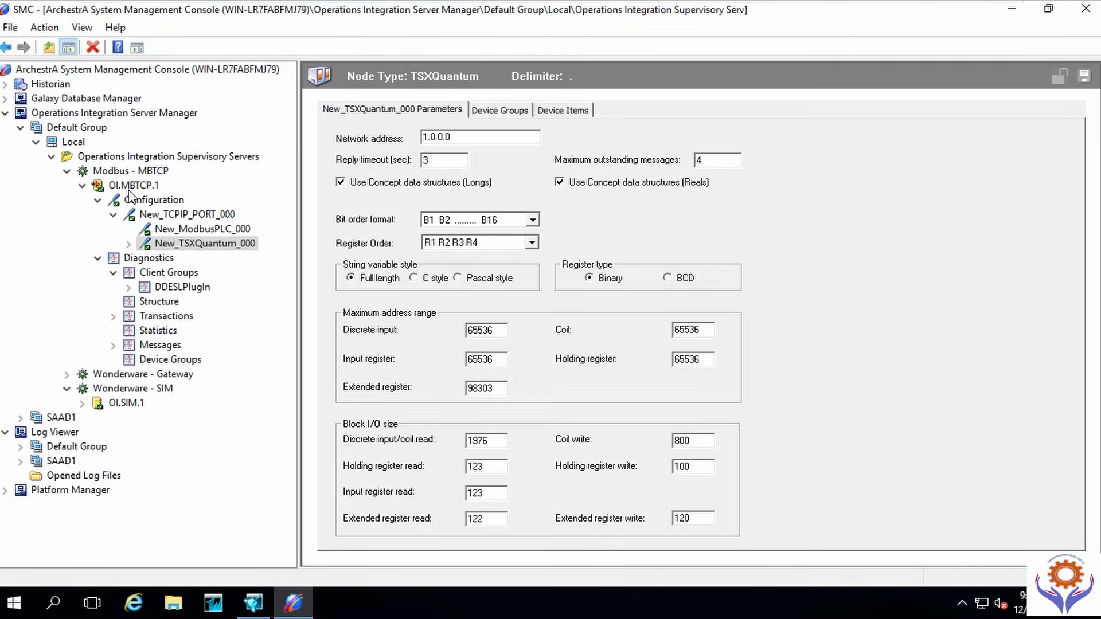
click(1012, 9)
click(441, 270)
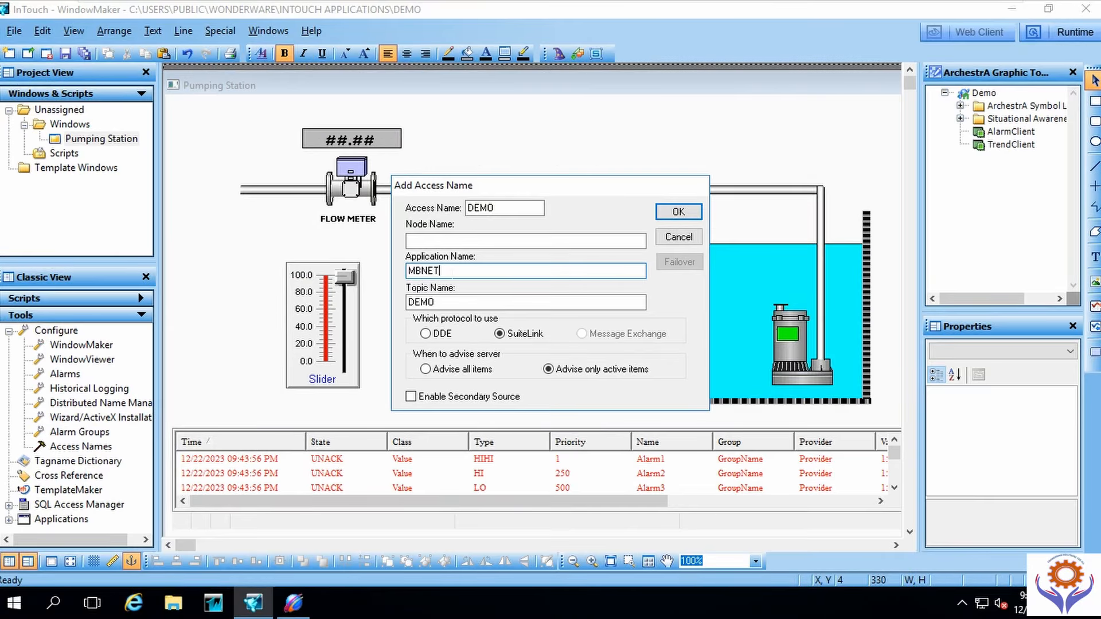
key(BackSpace)
text(TCP)
Step: Keep SuiteLink as the protocol with no secondary source, save the DEMO access name and close the access names list
click(499, 334)
click(410, 396)
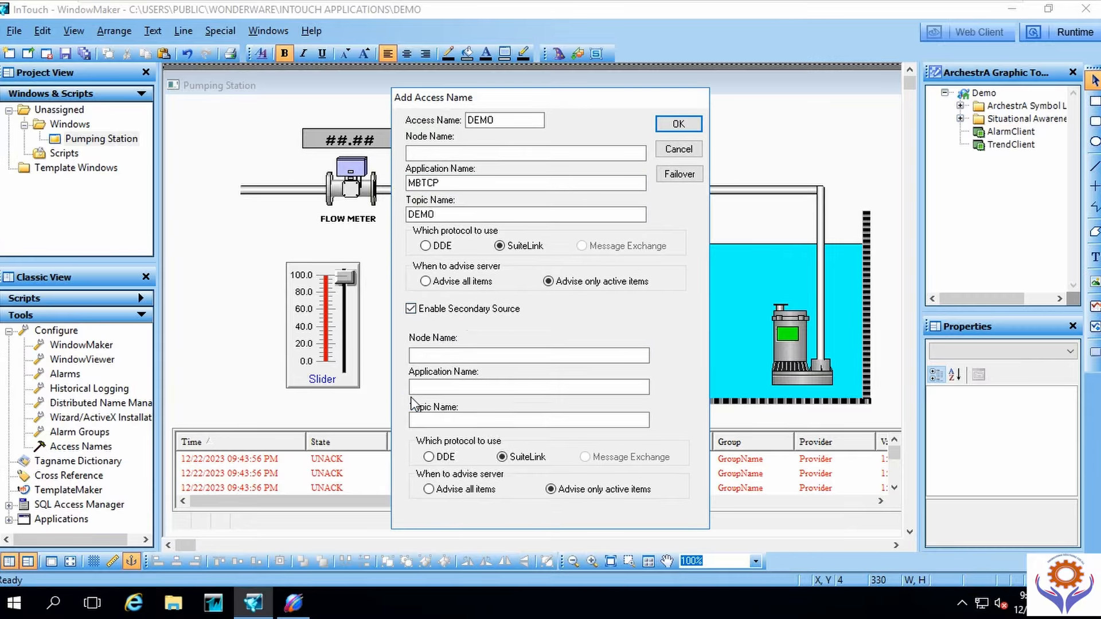
click(410, 309)
click(665, 215)
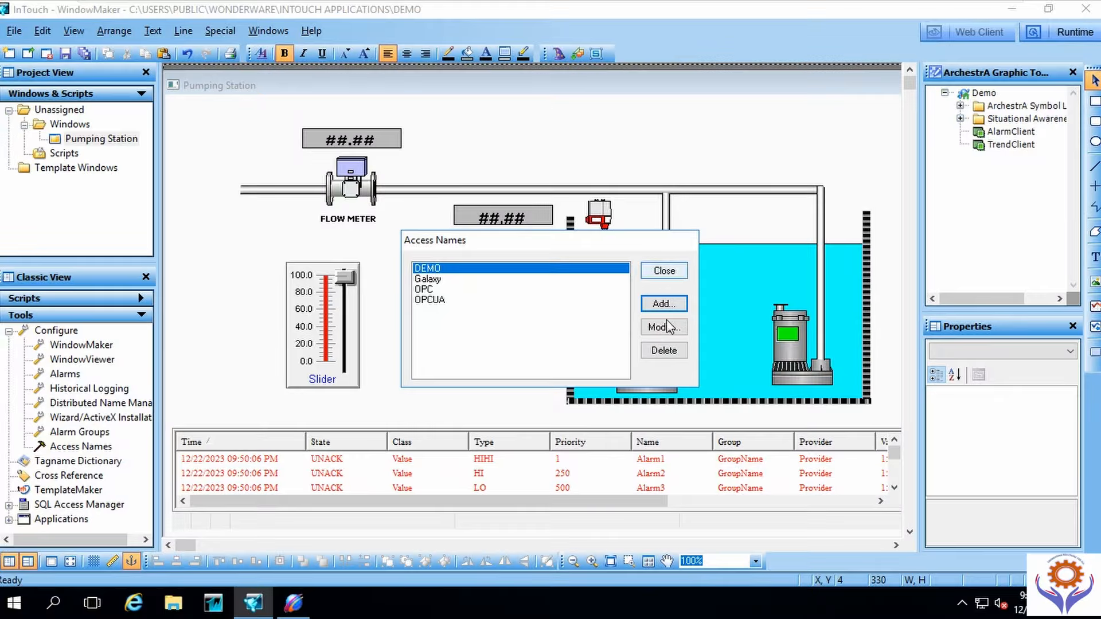
click(662, 274)
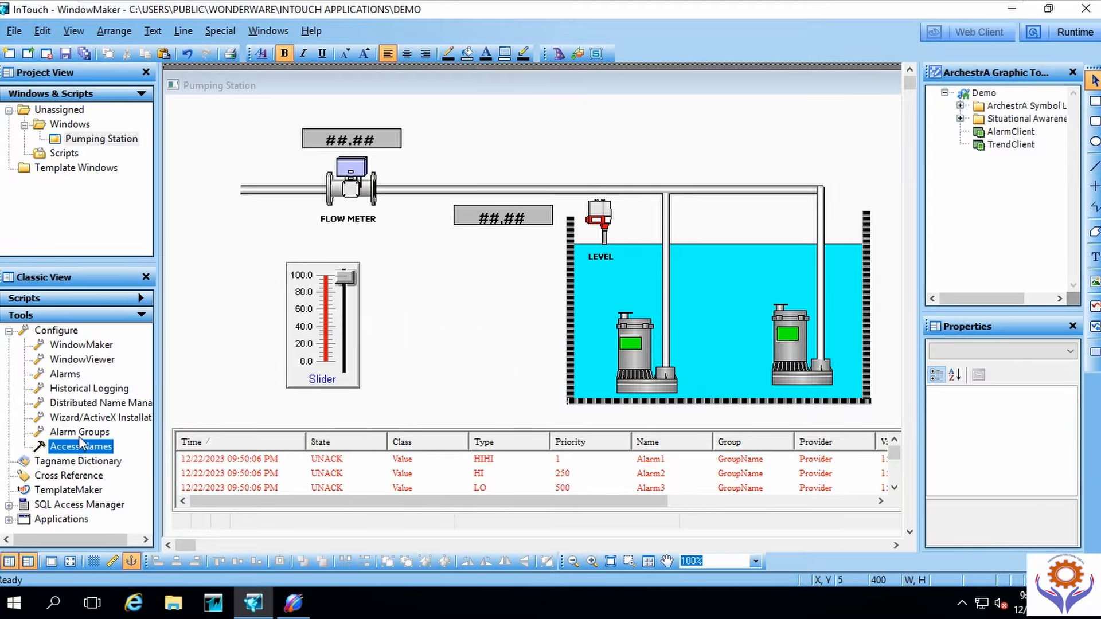
Step: Open the PUMP1_AUTO tag definition in the Tagname Dictionary
double_click(74, 461)
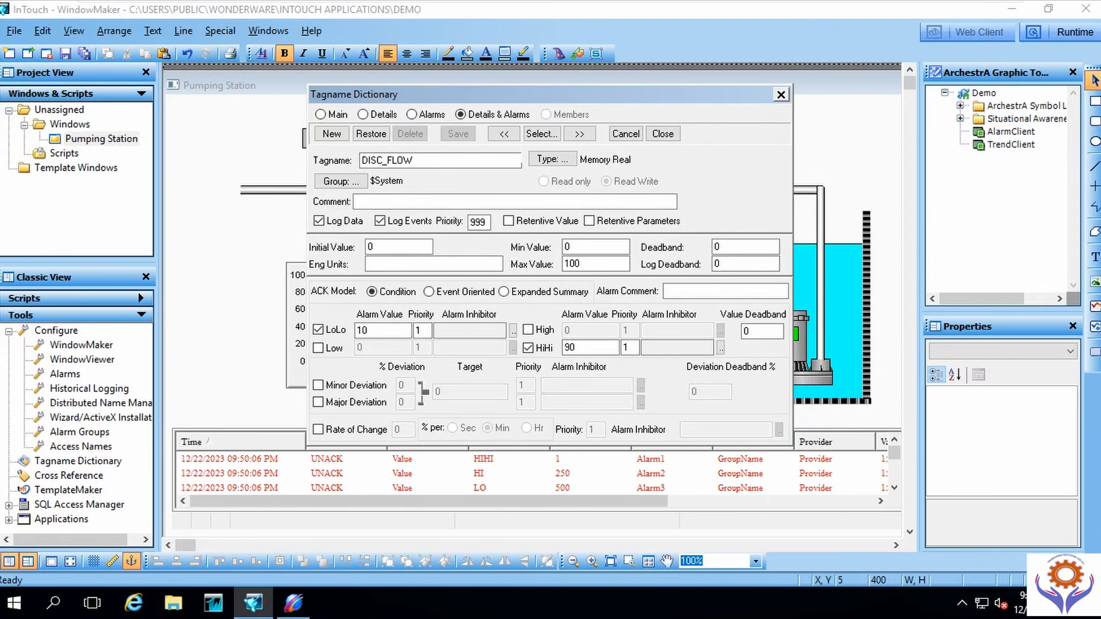
click(550, 135)
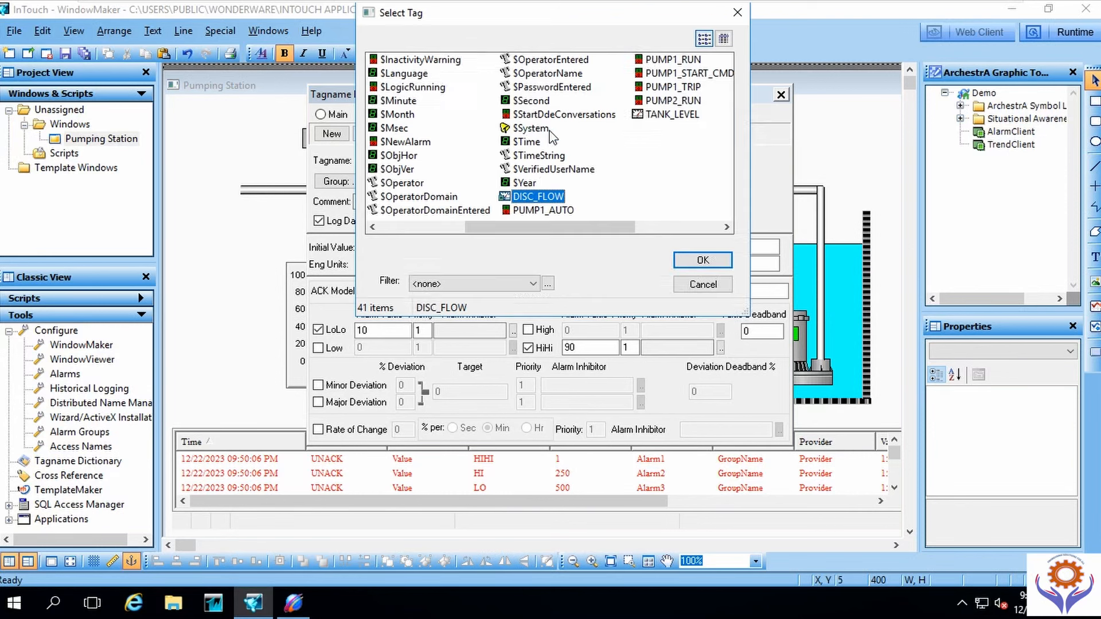
click(537, 208)
double_click(539, 212)
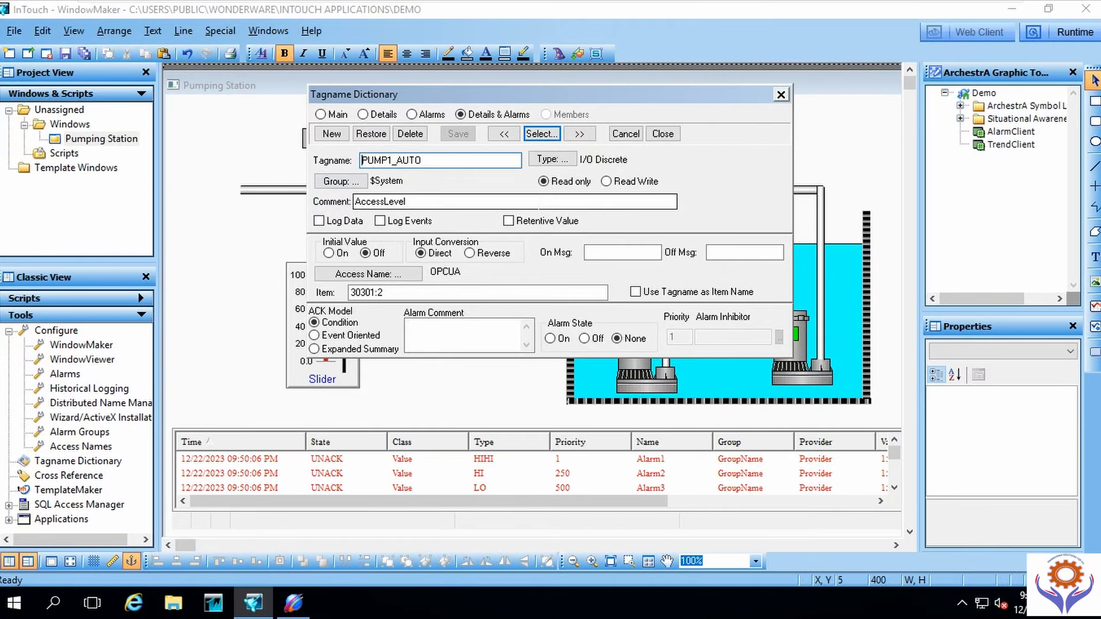
Step: Assign the DEMO access name to the PUMP1_AUTO tag and save the tag
click(413, 274)
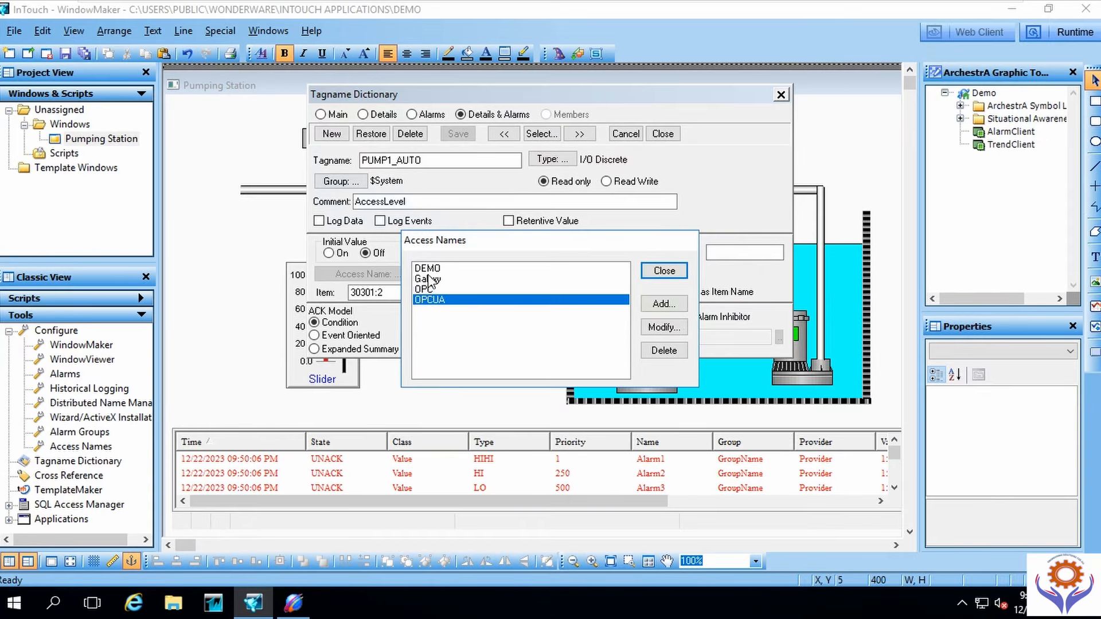
double_click(429, 270)
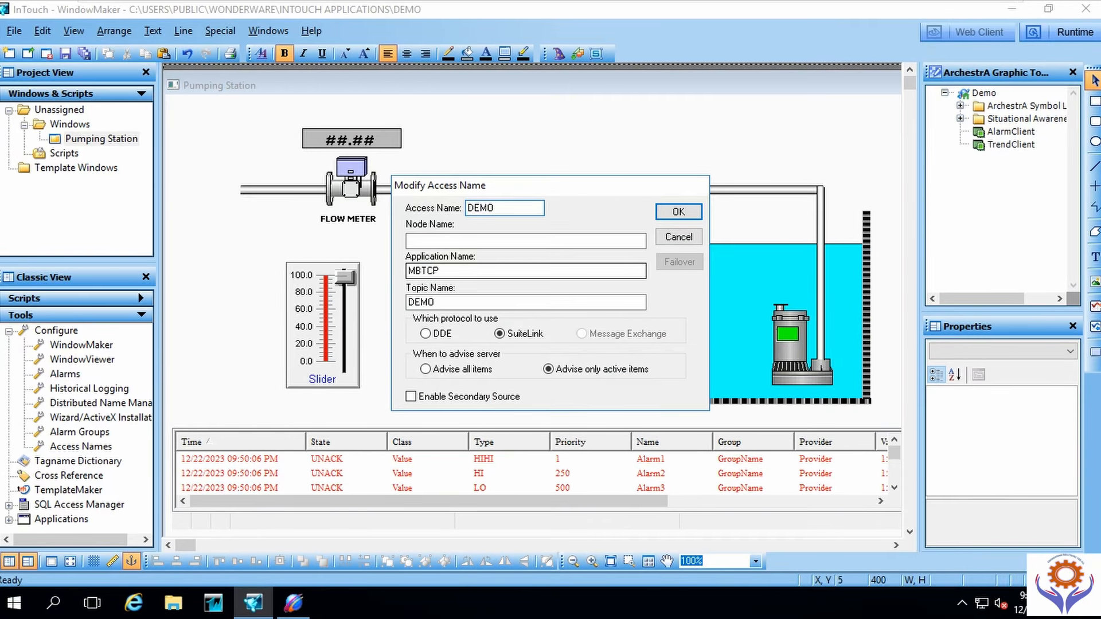
click(669, 216)
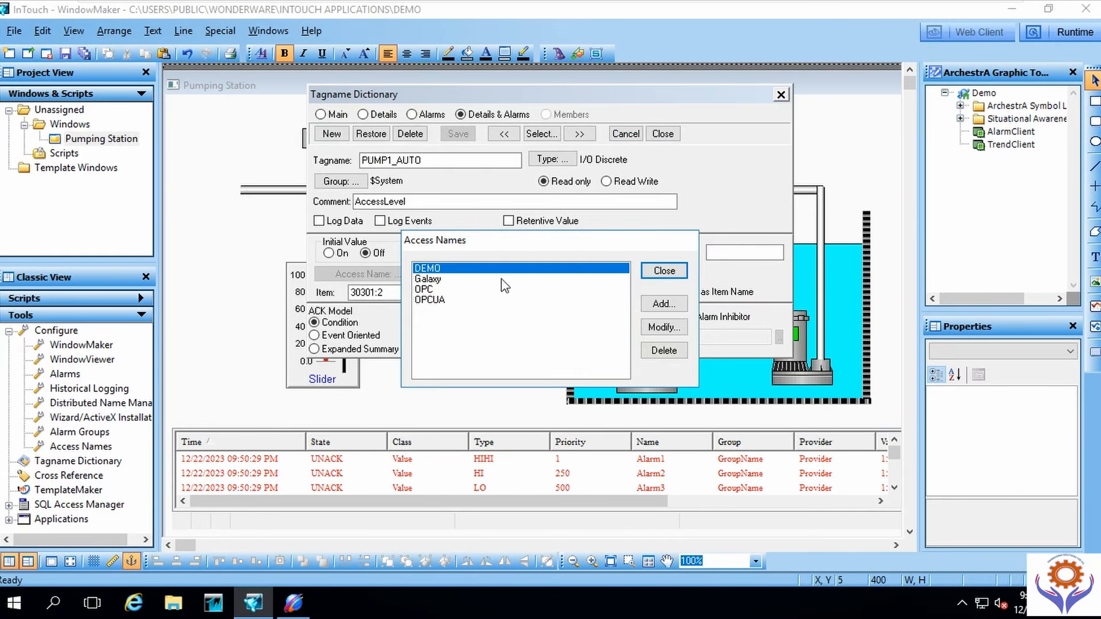
click(659, 270)
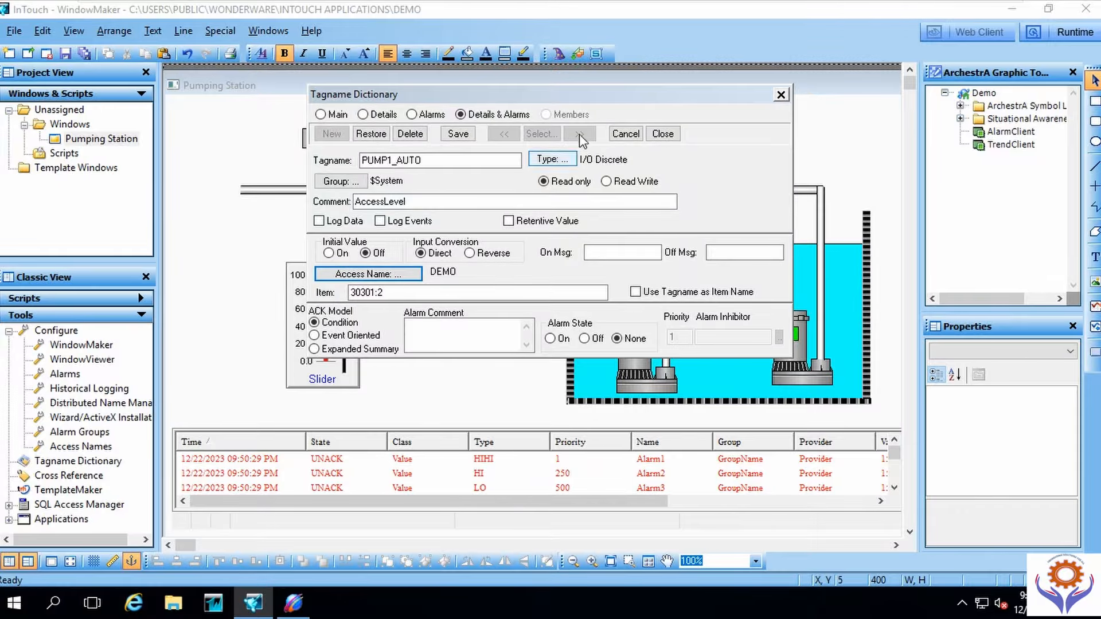
click(463, 135)
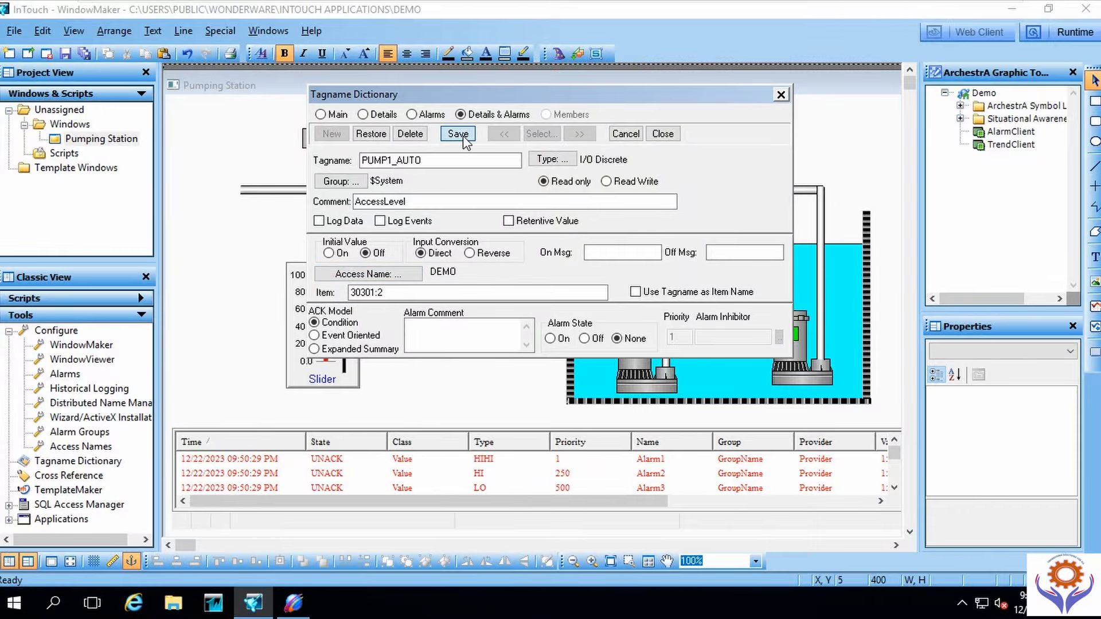
Step: Show the tag list with details and open the PUMP1_RUN tag definition in the Tagname Dictionary
click(672, 136)
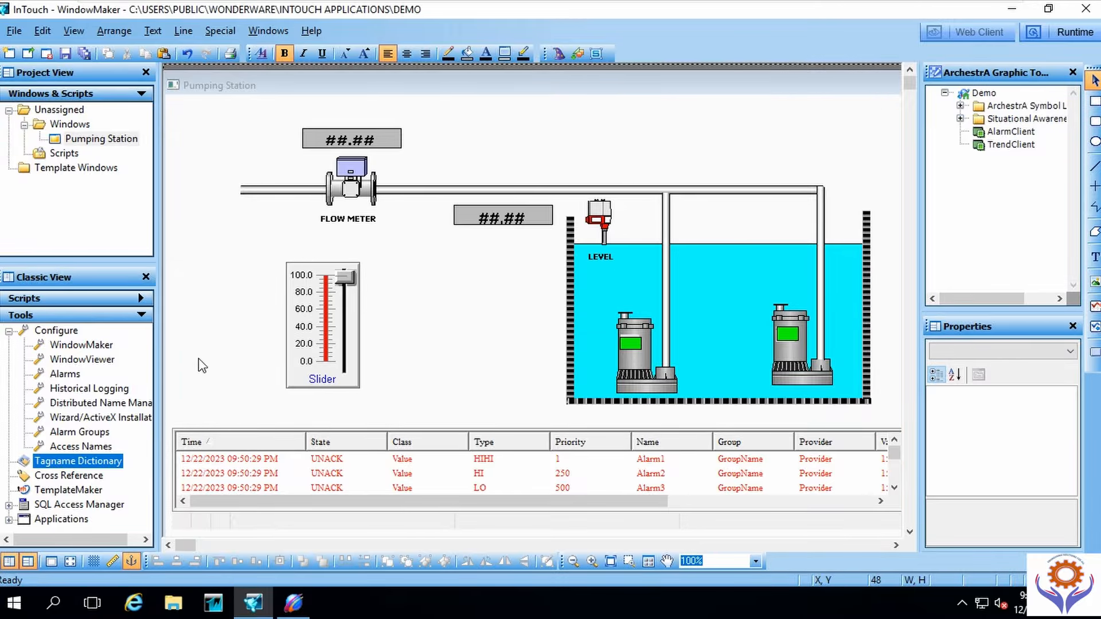
double_click(78, 462)
click(544, 136)
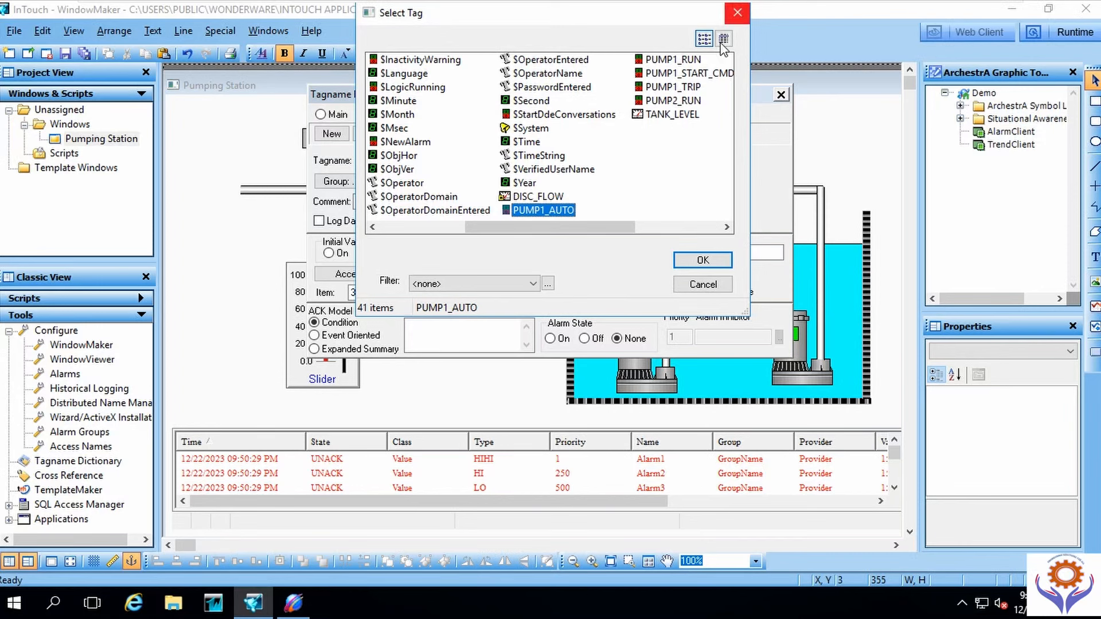
click(724, 39)
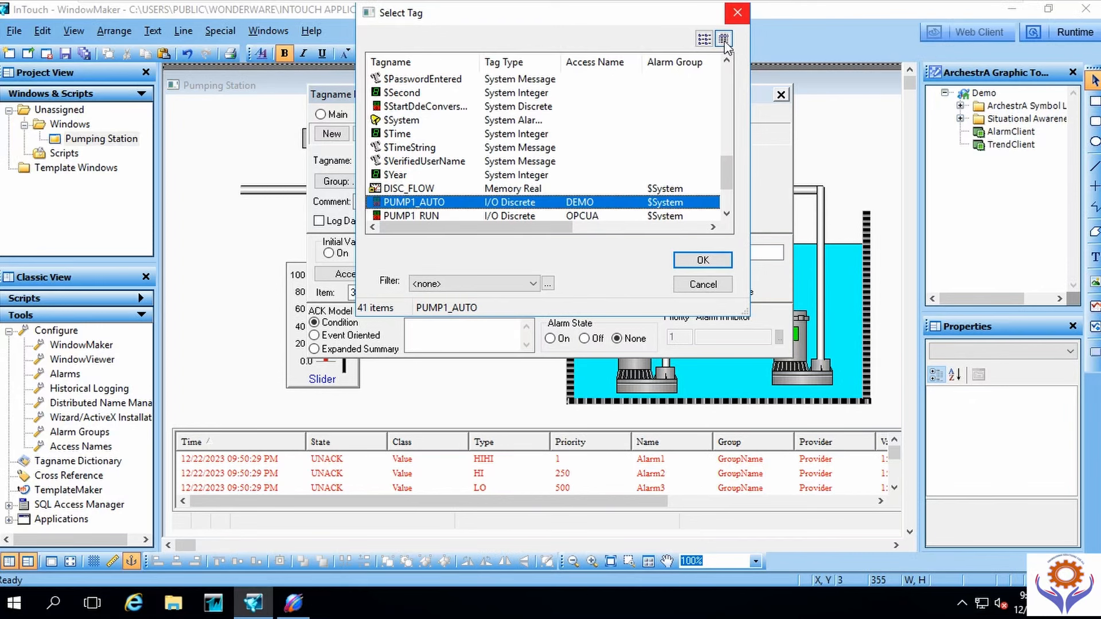
drag(549, 228, 561, 230)
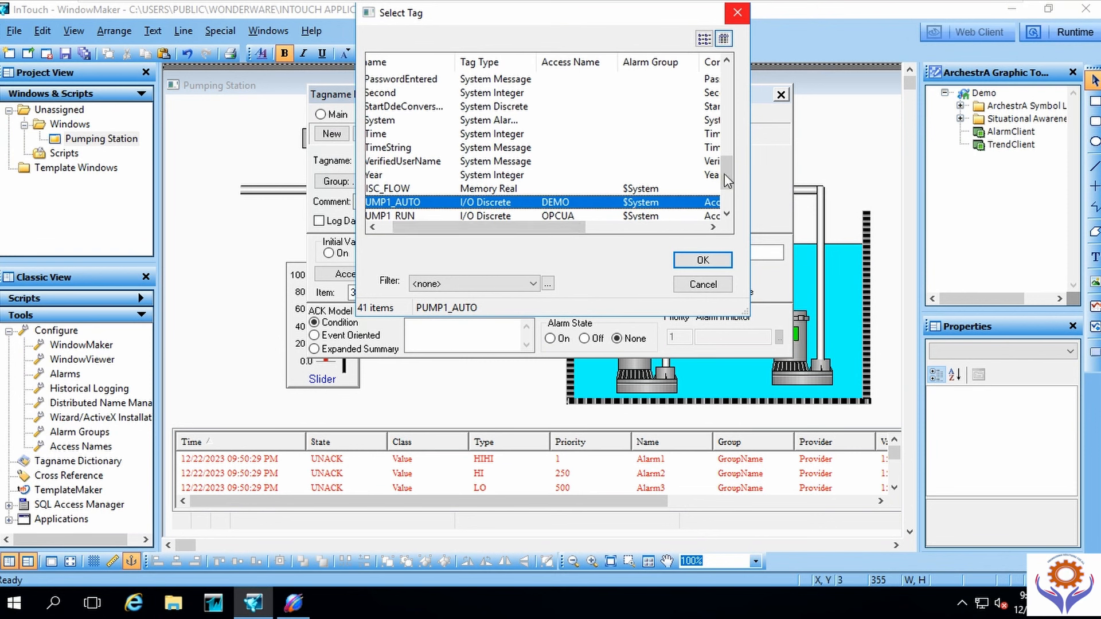
drag(729, 184, 728, 202)
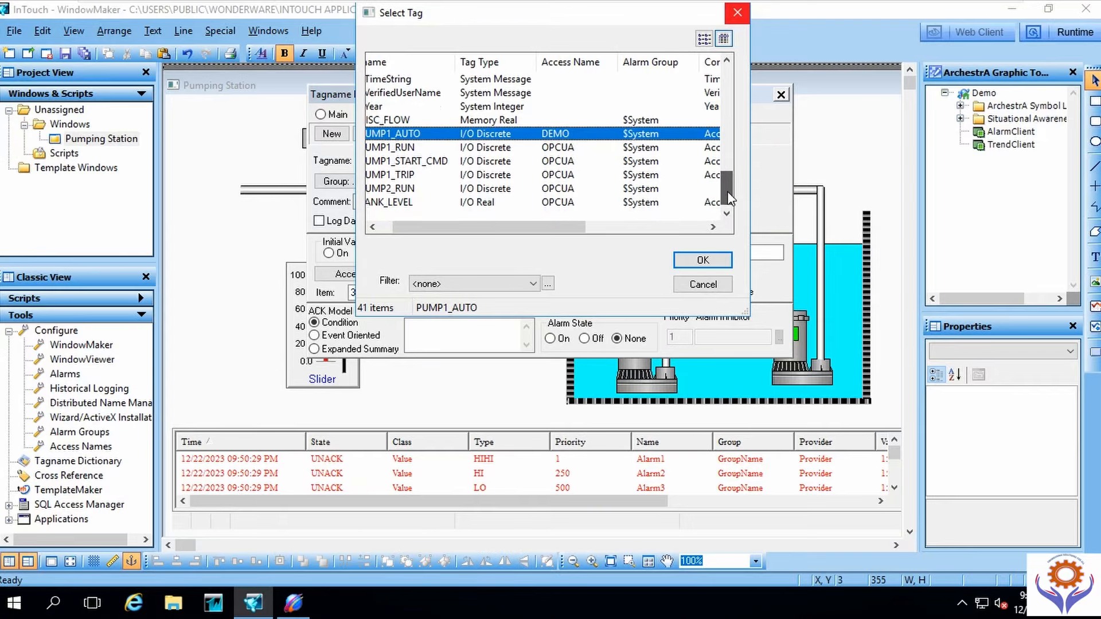
double_click(551, 149)
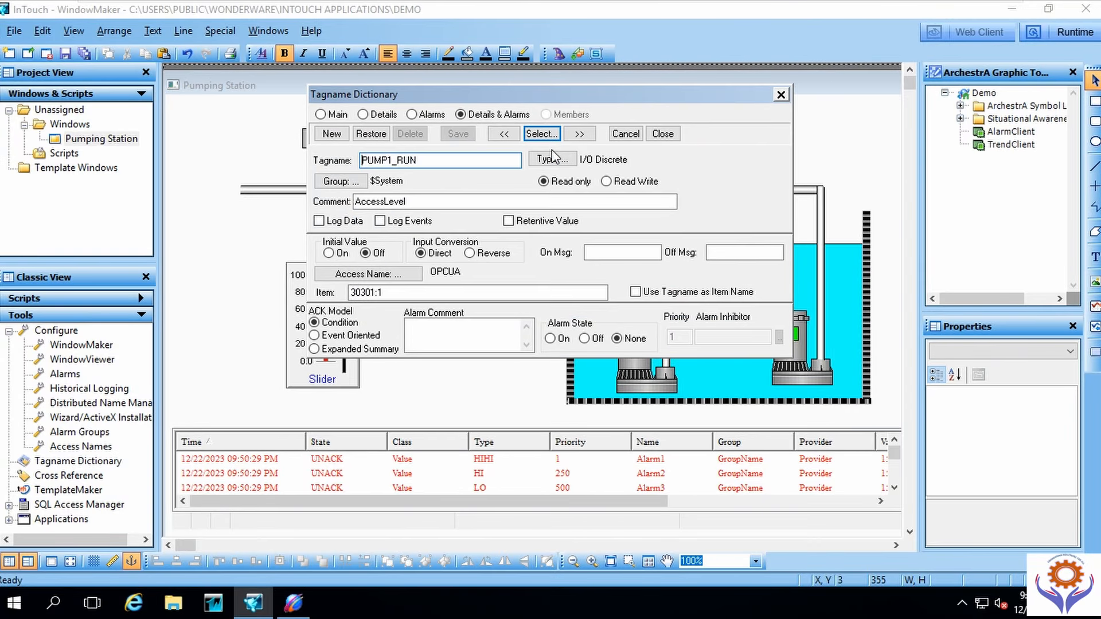
Step: Assign the DEMO access name to the PUMP1_RUN tag, save it and close the Tagname Dictionary
click(367, 274)
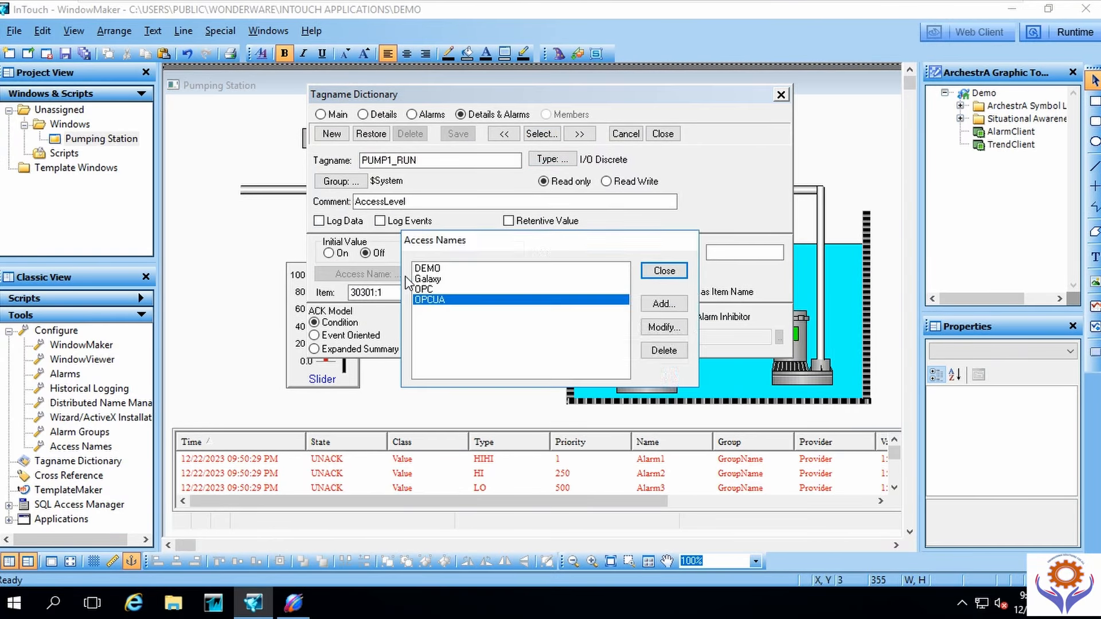
click(427, 269)
double_click(427, 268)
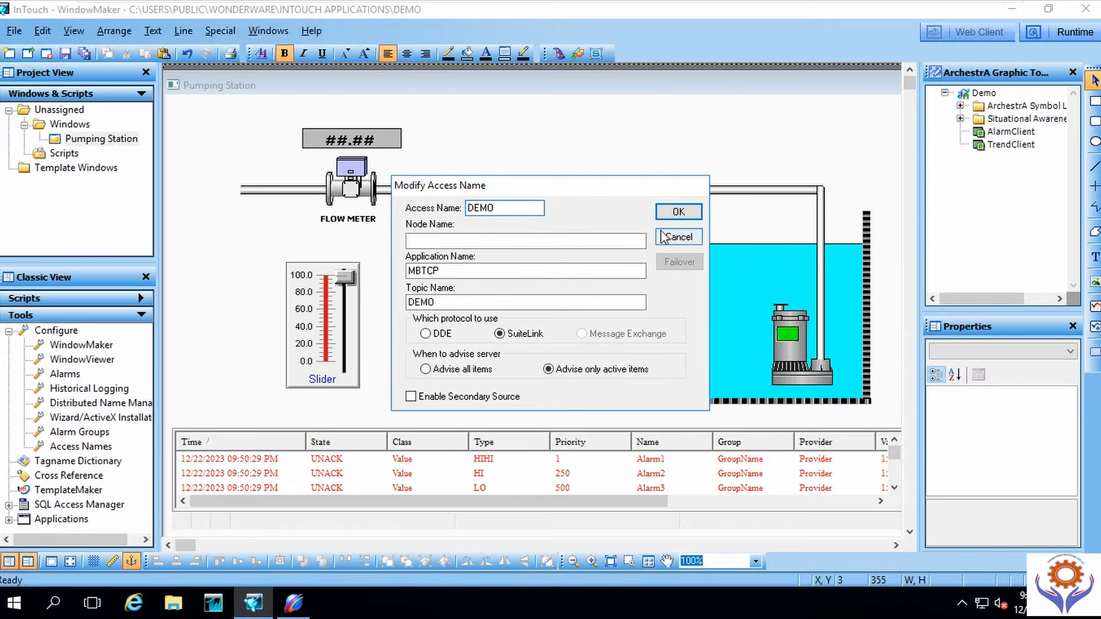
click(671, 210)
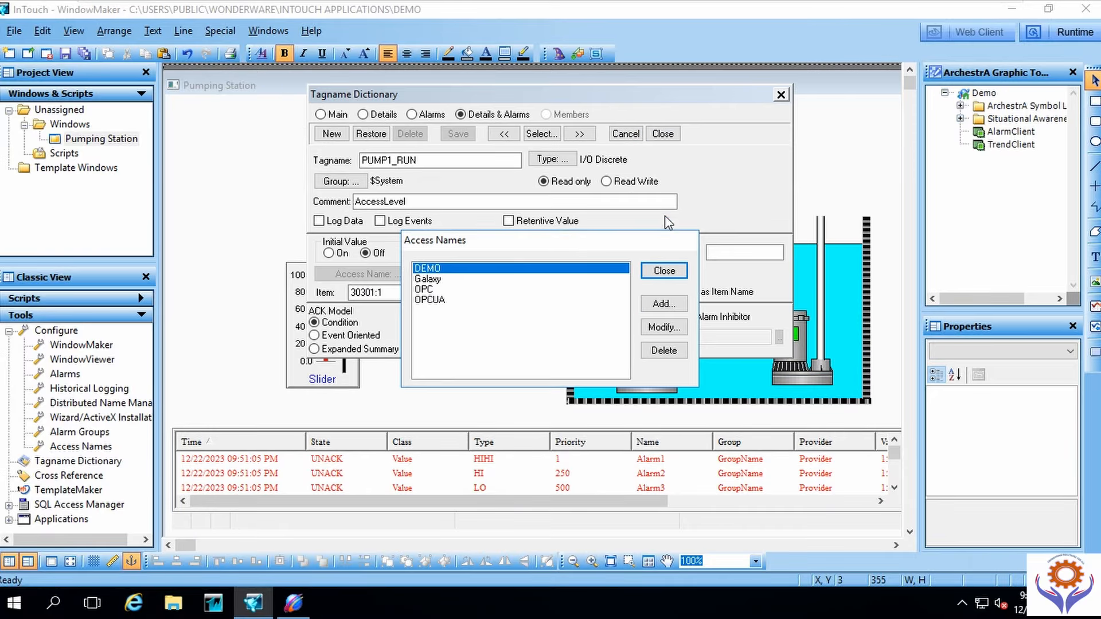
click(664, 271)
click(470, 133)
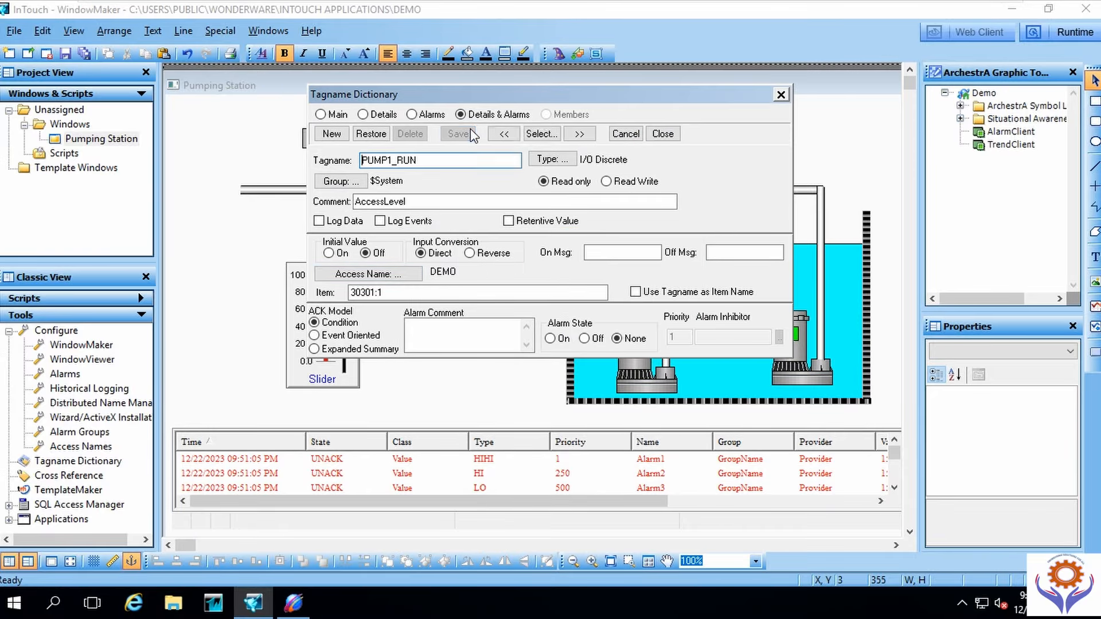
click(662, 134)
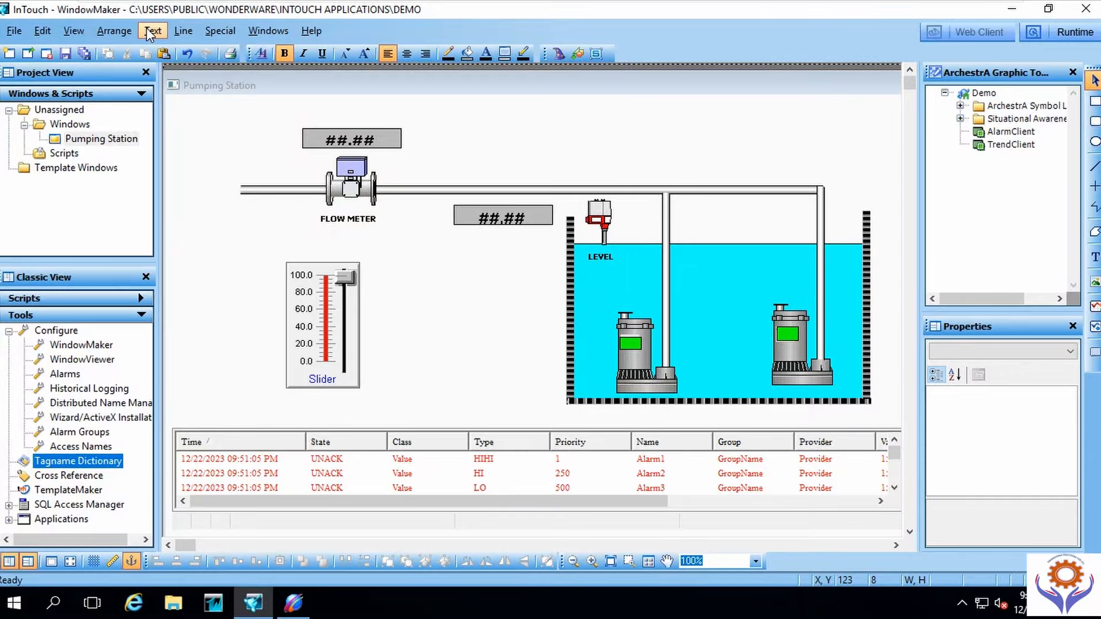
click(16, 33)
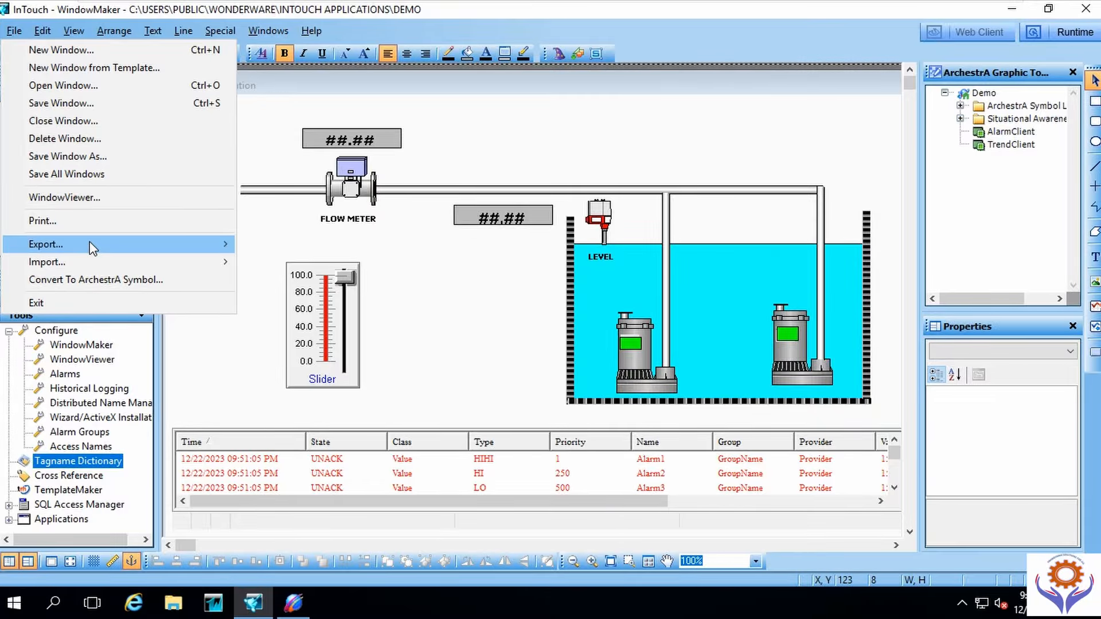
mouse_move(86, 264)
click(269, 376)
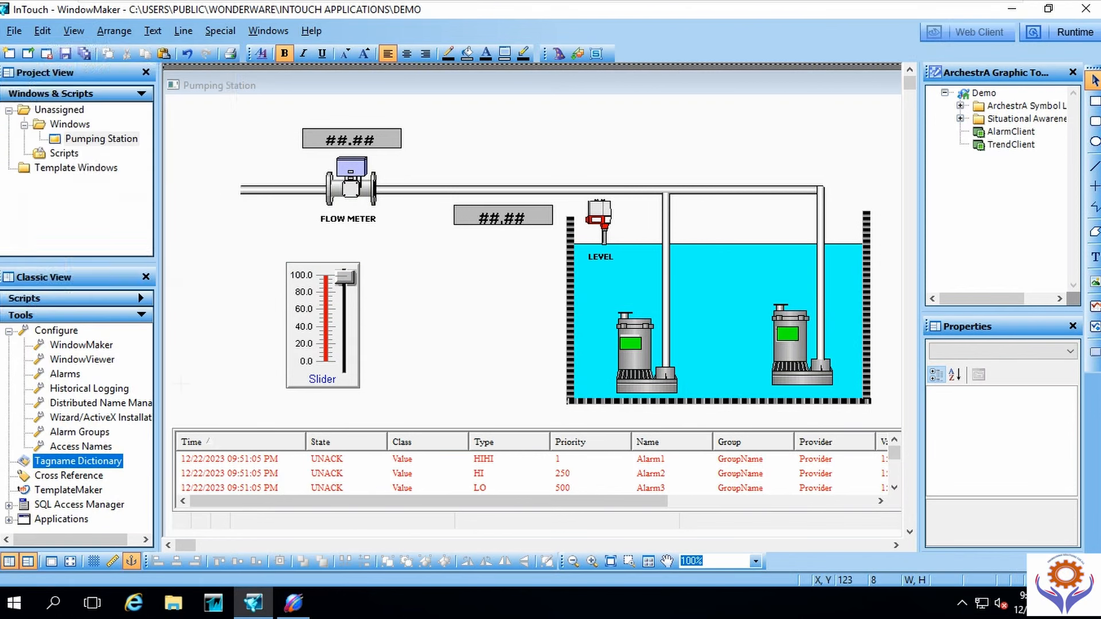
Step: Save the Pumping Station window
click(70, 464)
click(65, 55)
click(425, 398)
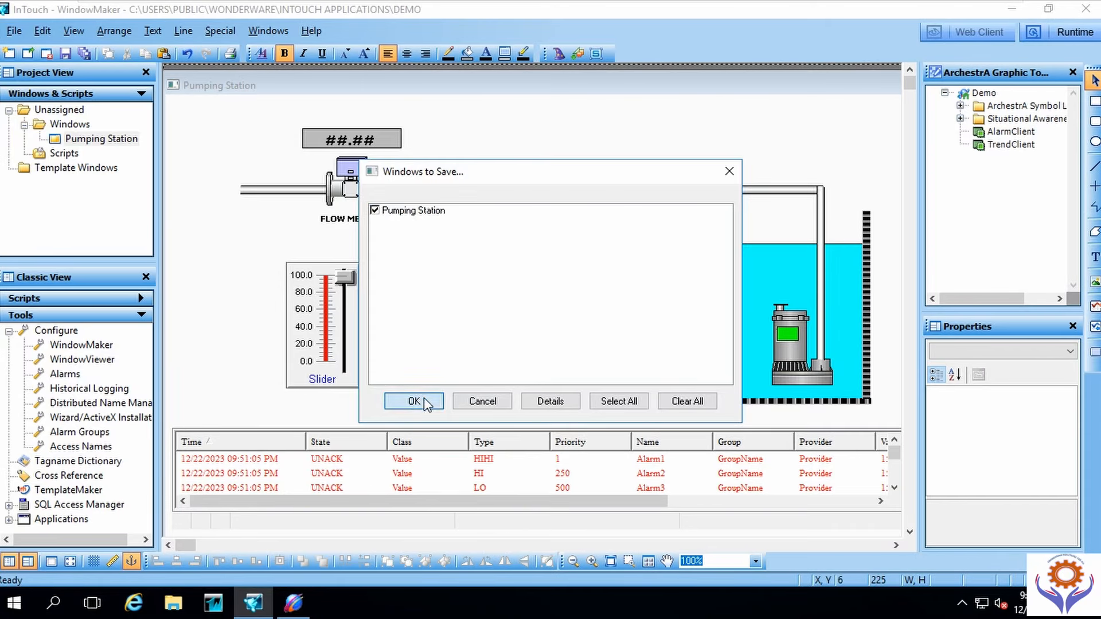
click(216, 602)
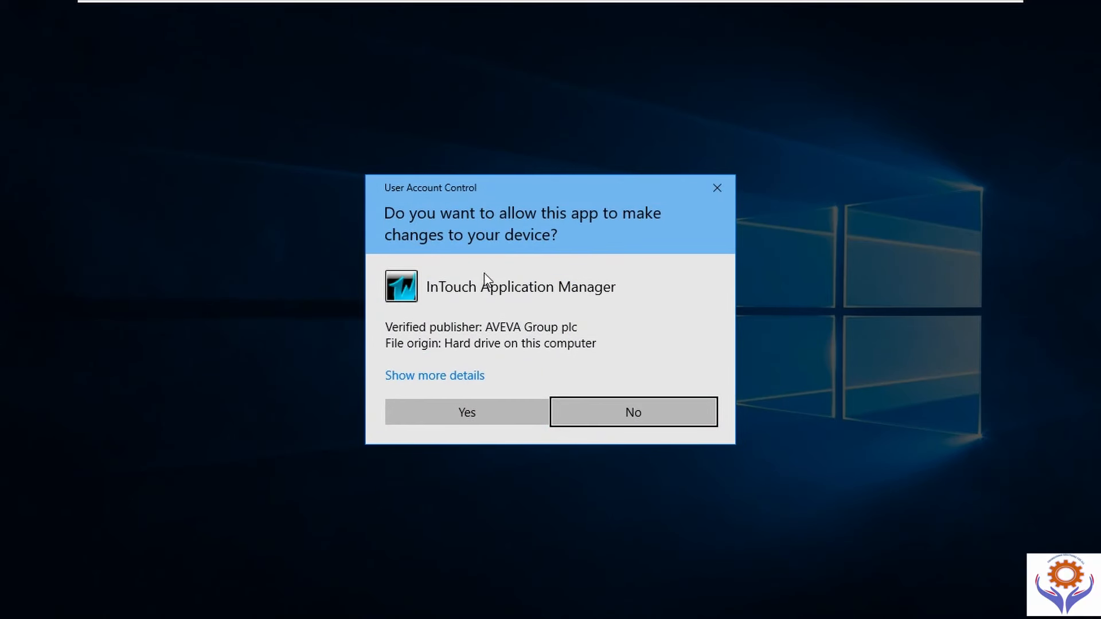
click(582, 413)
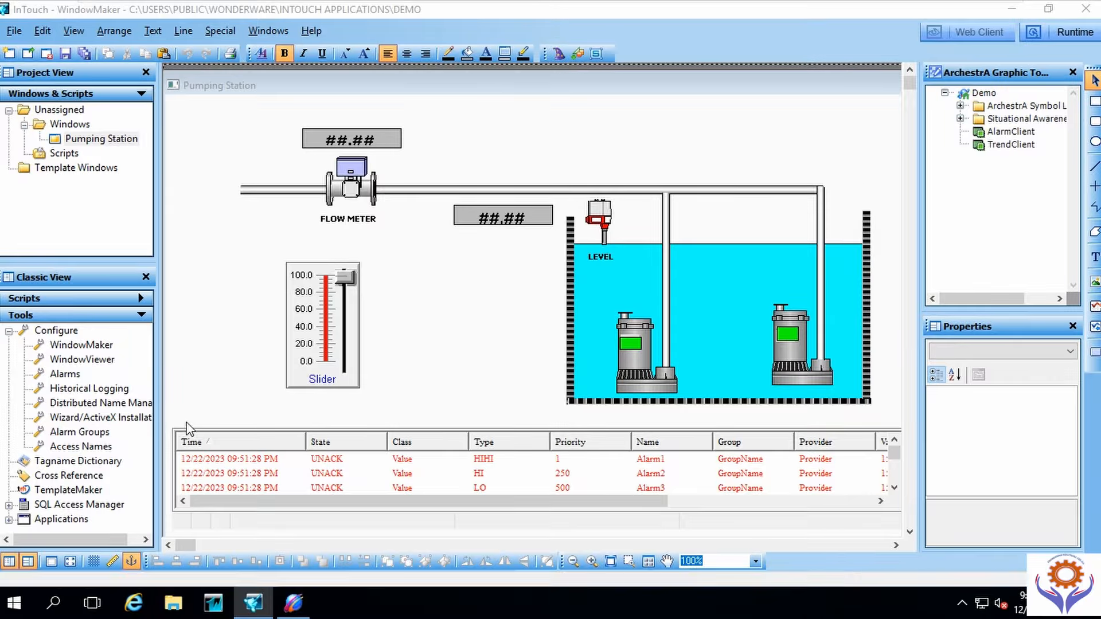
Step: Review the access names assigned to the application's tags in the Tagname Dictionary's tag list
double_click(115, 464)
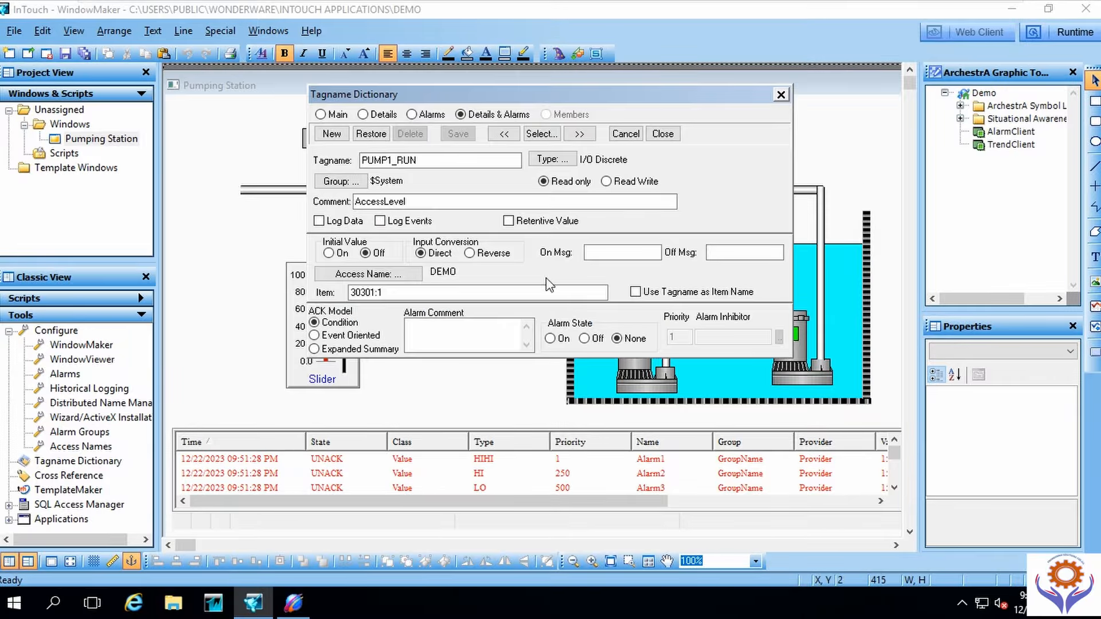
click(539, 133)
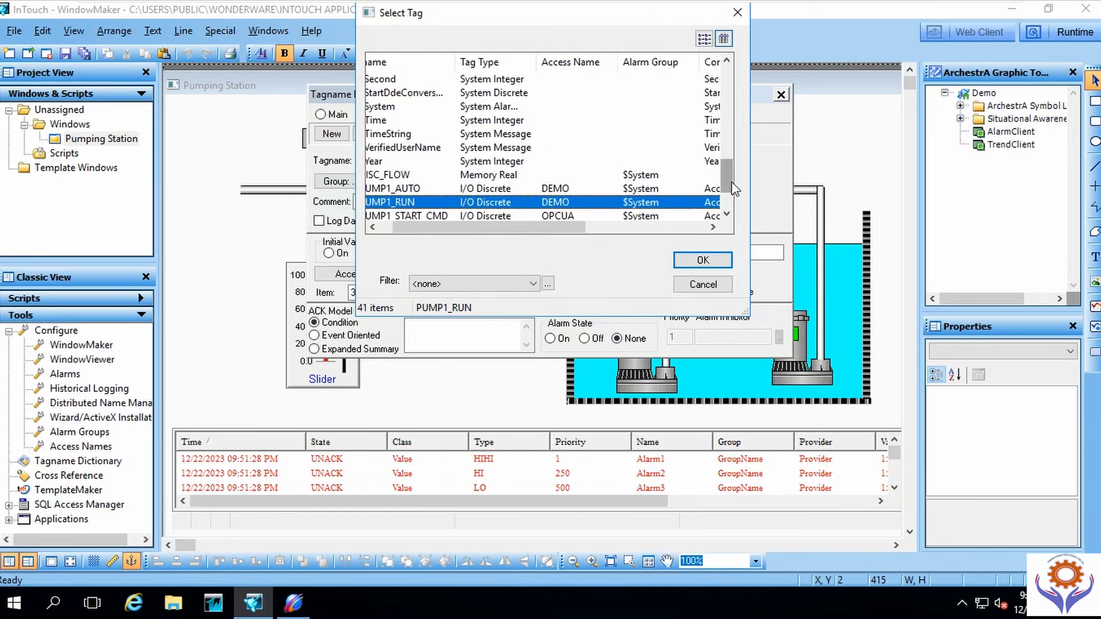
click(726, 286)
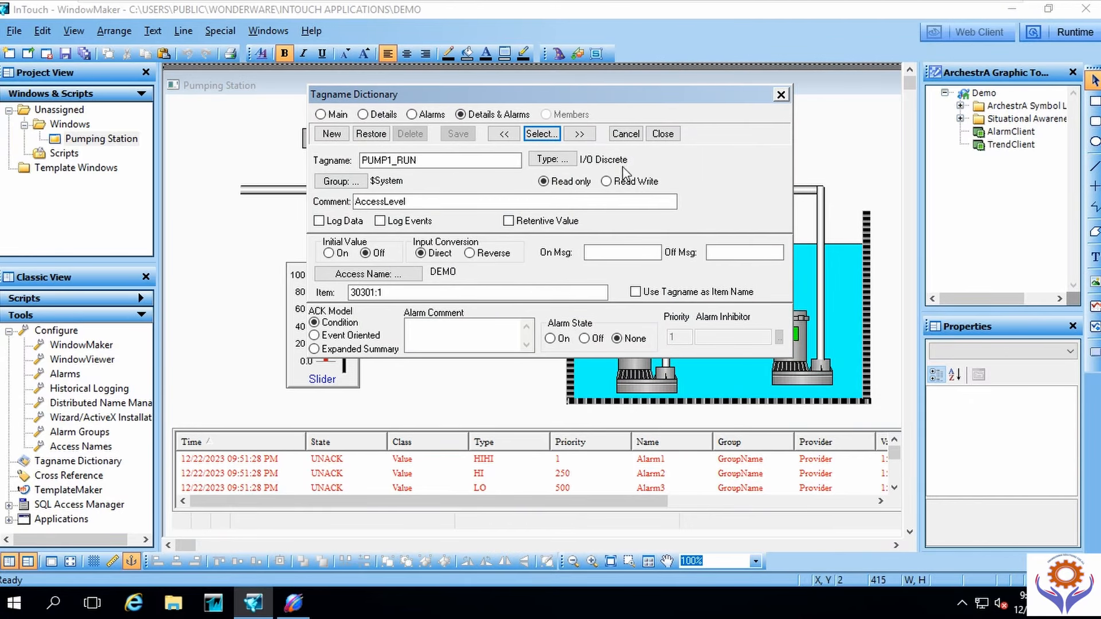
click(621, 138)
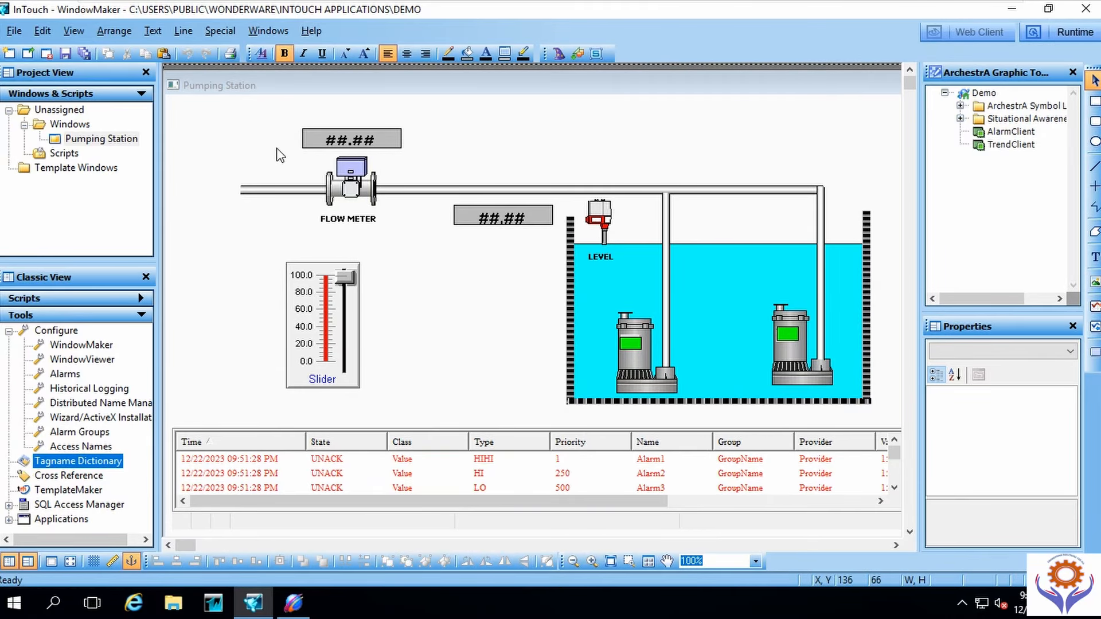
Step: Run the application in WindowViewer and test the DISC_FLOW alarms by raising the slider to about 21.5, and further to about 91.6
click(1068, 31)
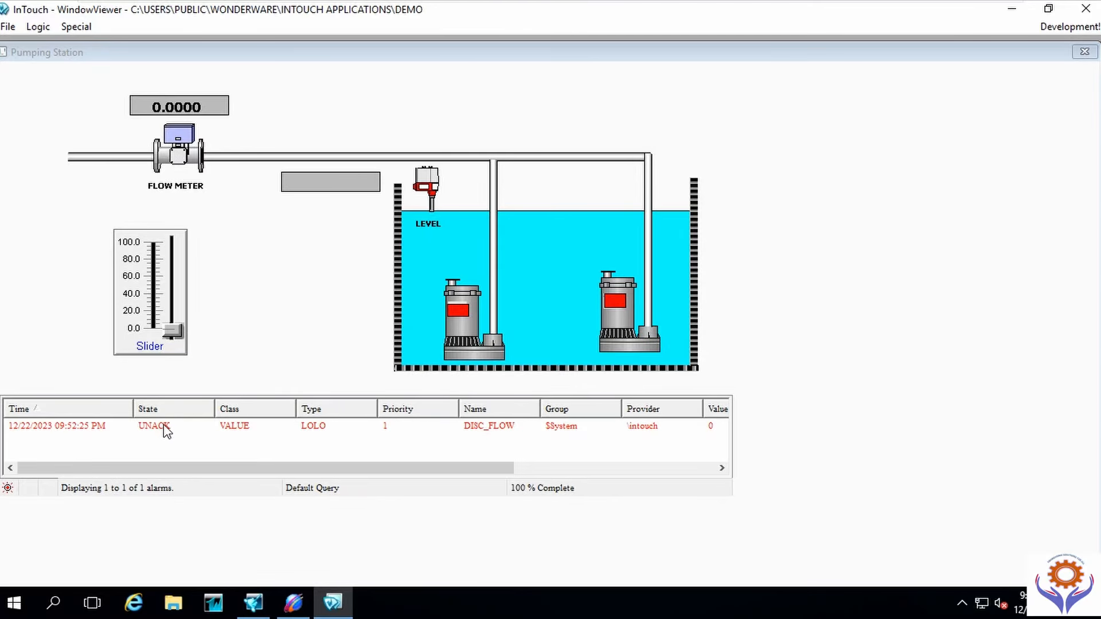
click(171, 332)
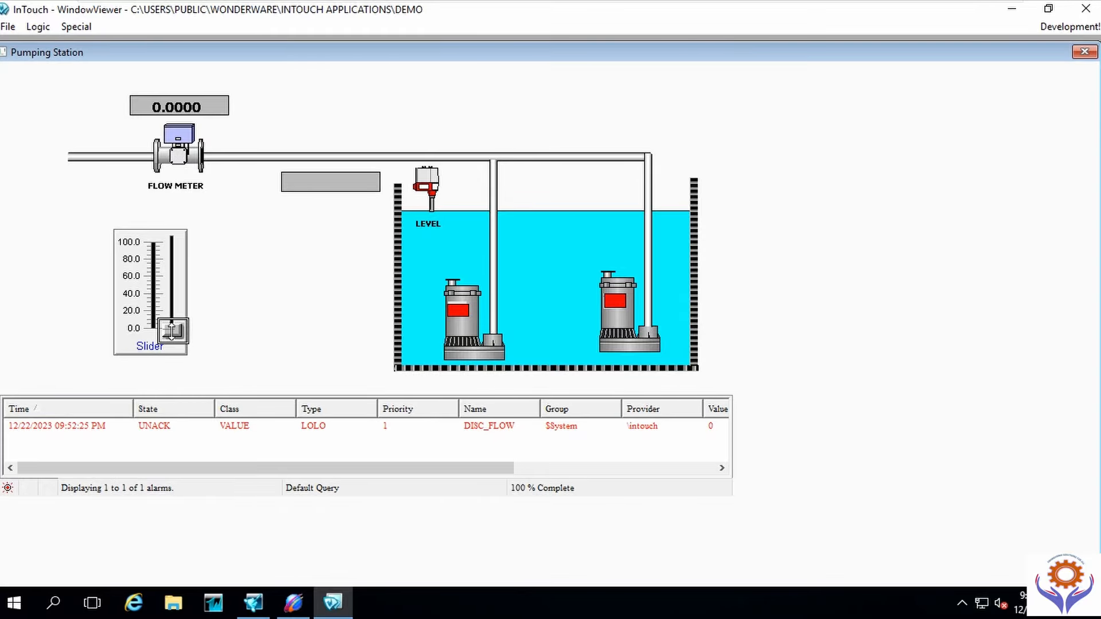
drag(171, 327, 173, 304)
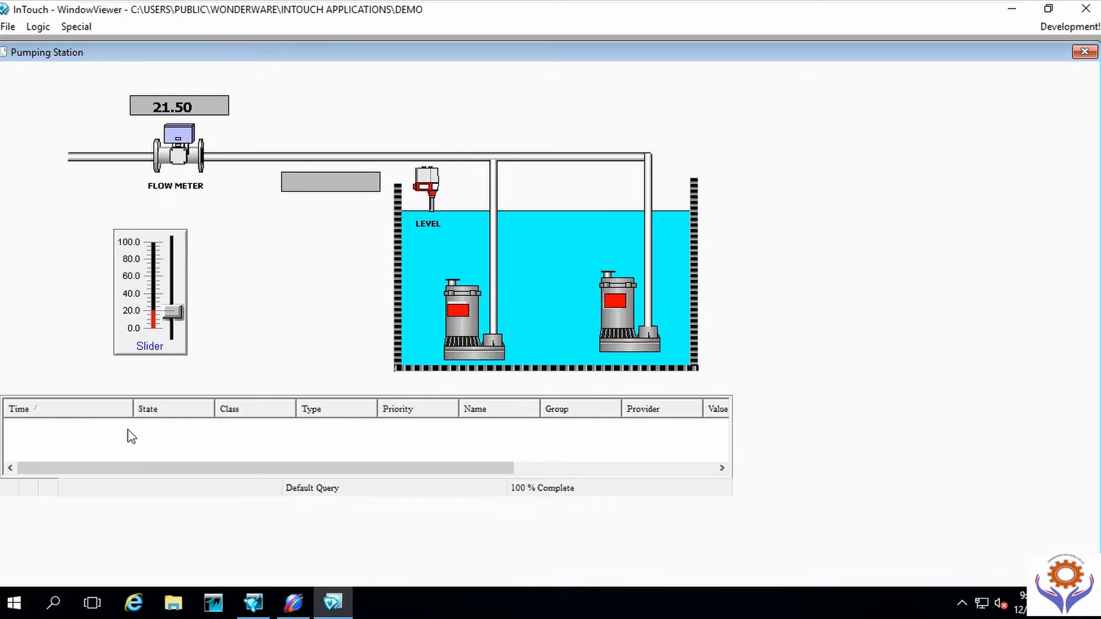
drag(174, 309, 174, 243)
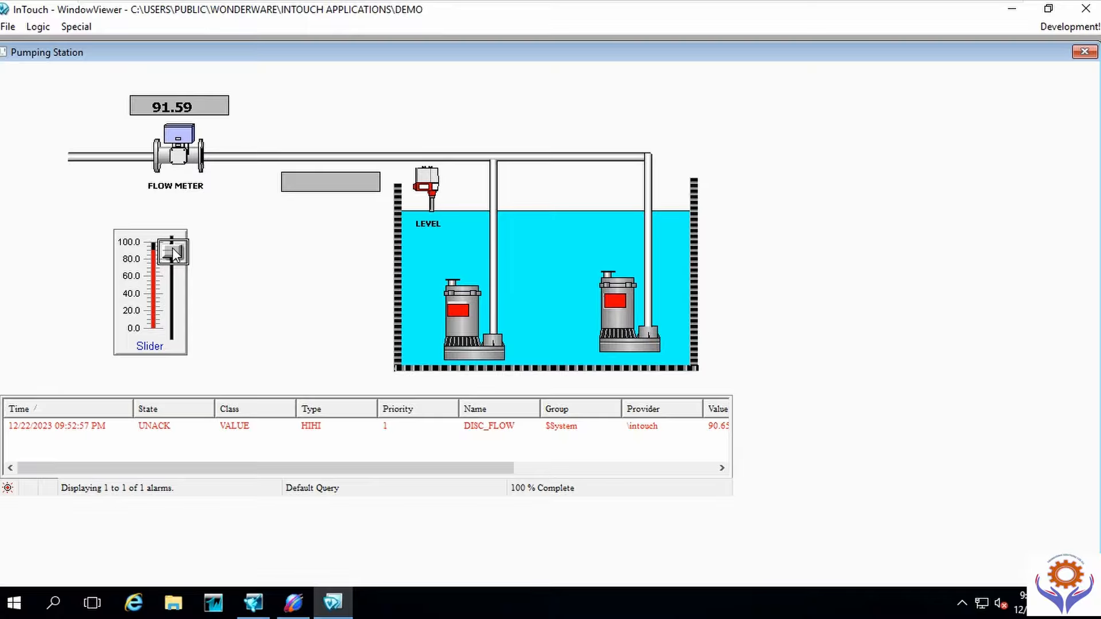
Step: Acknowledge the DISC_FLOW HIHI alarm with the comment YES
click(151, 427)
right_click(151, 427)
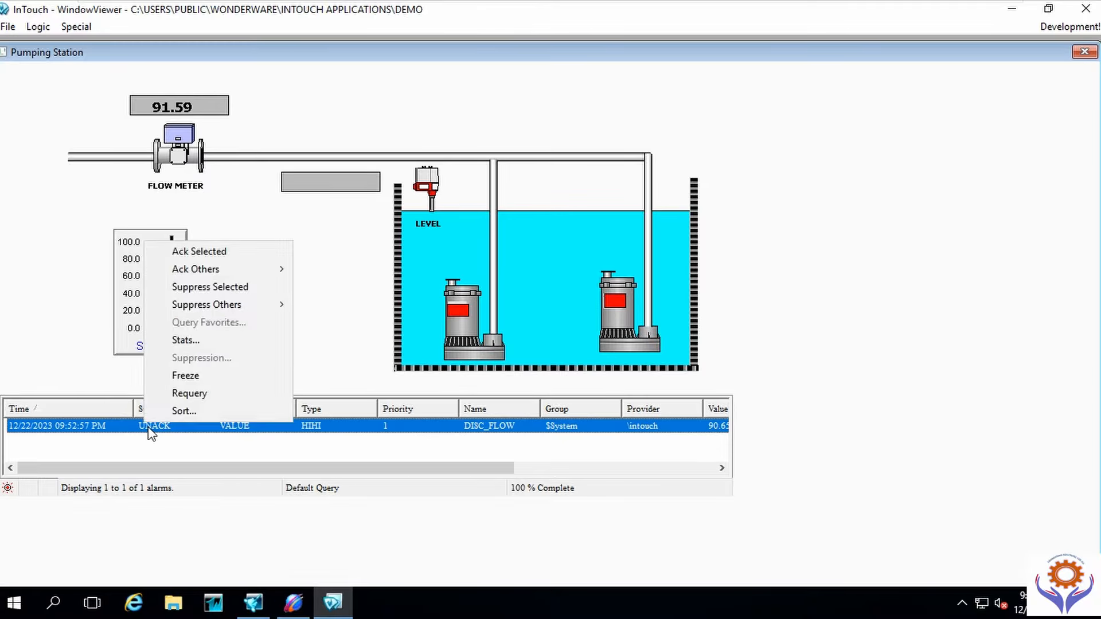
click(220, 252)
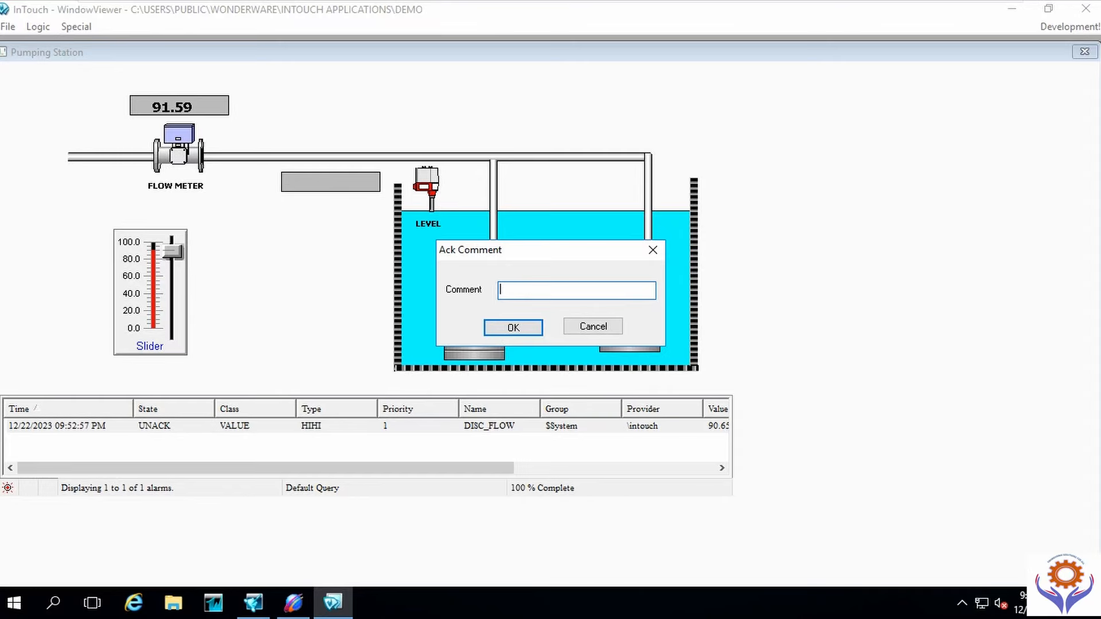
text(YES)
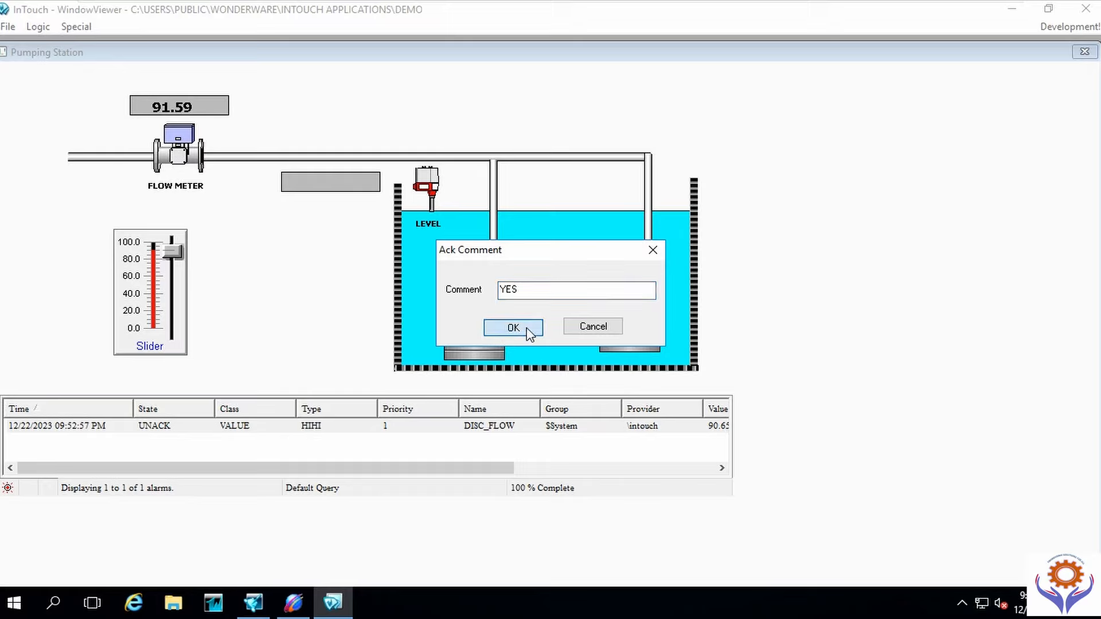
click(527, 328)
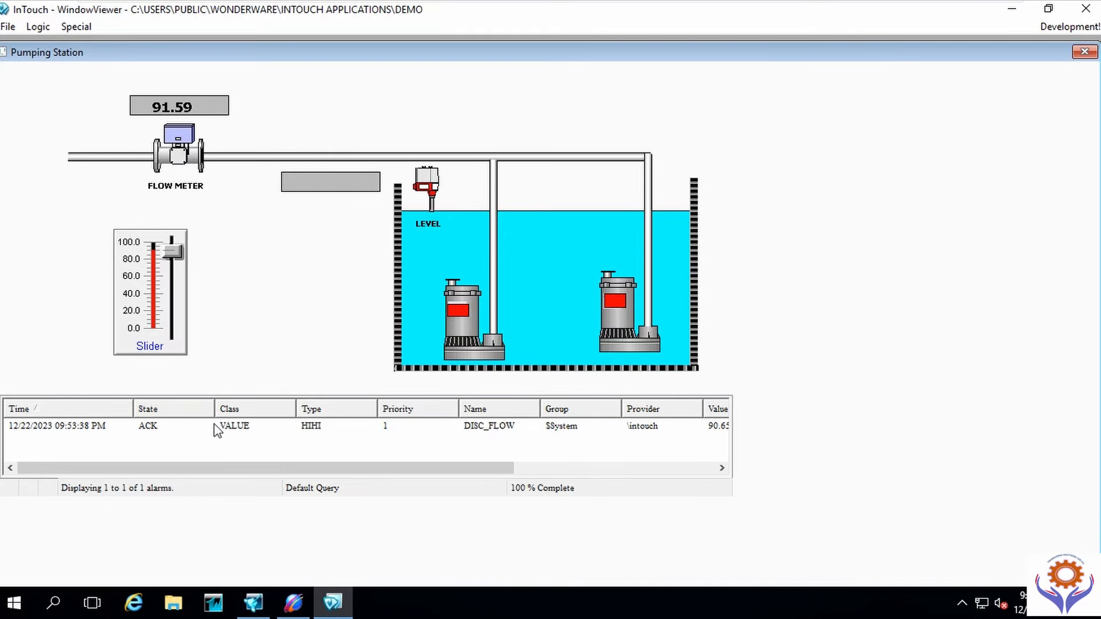
click(148, 428)
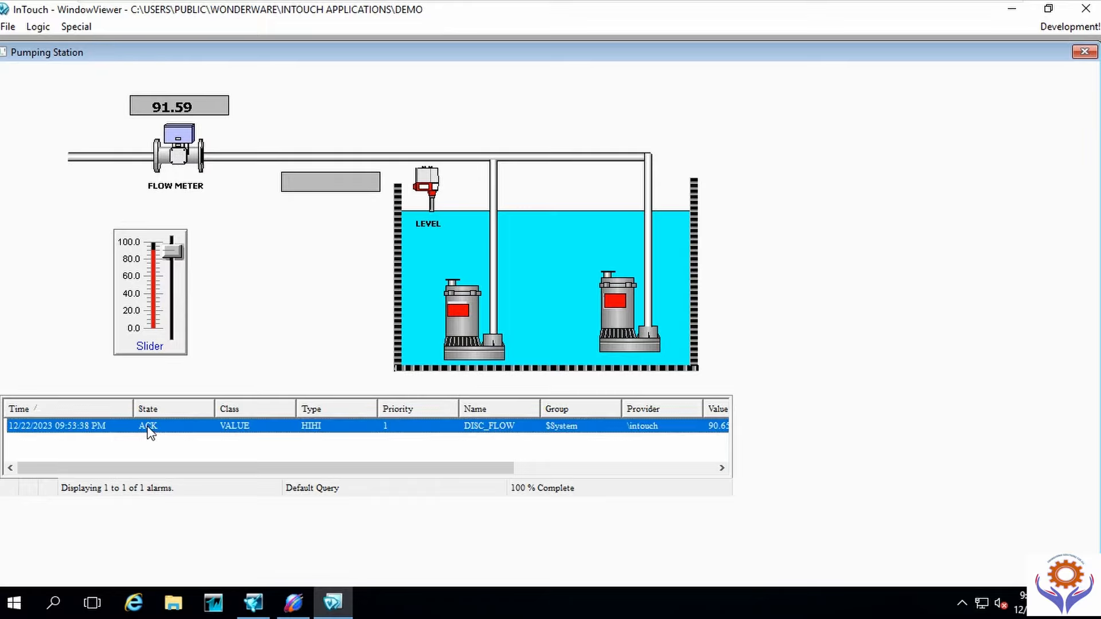
right_click(148, 427)
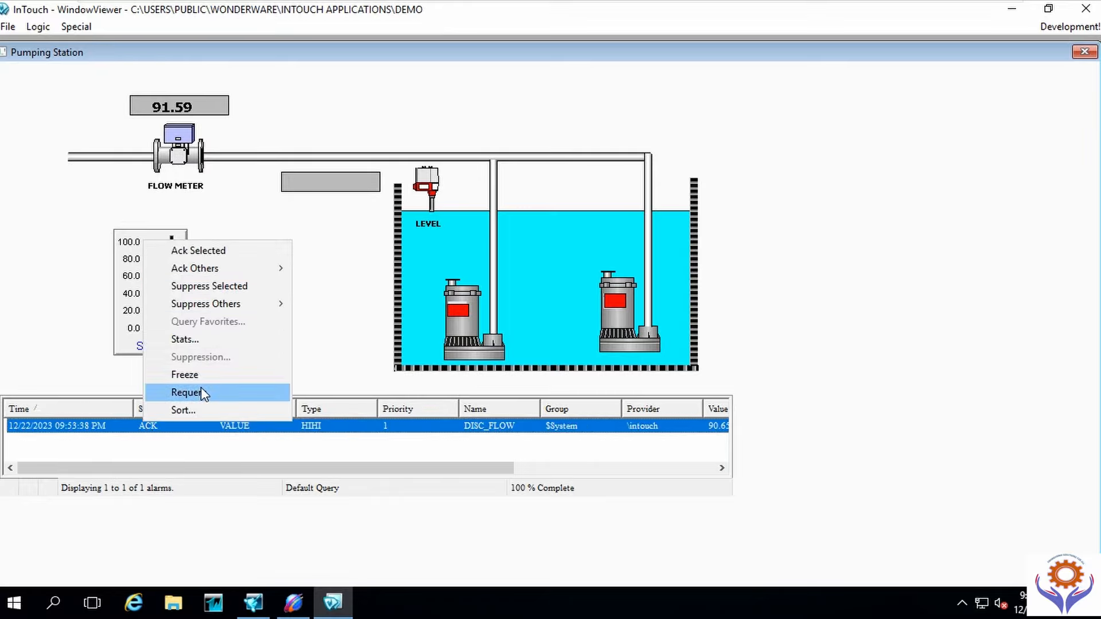
click(228, 447)
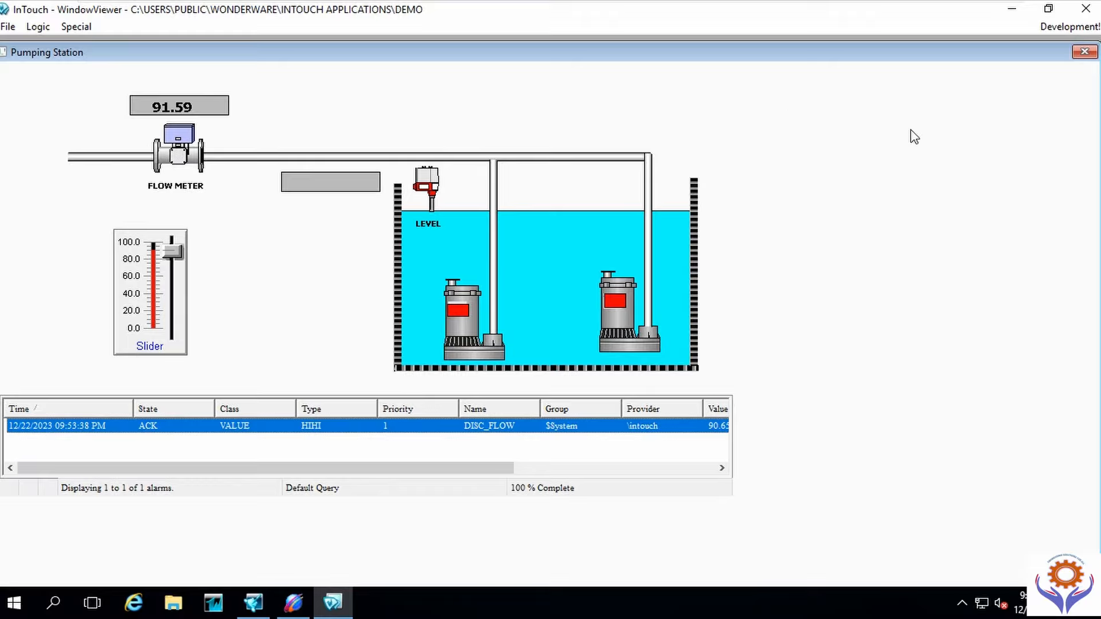
Step: Close WindowViewer and reopen the Pumping Station window in WindowMaker
click(1081, 53)
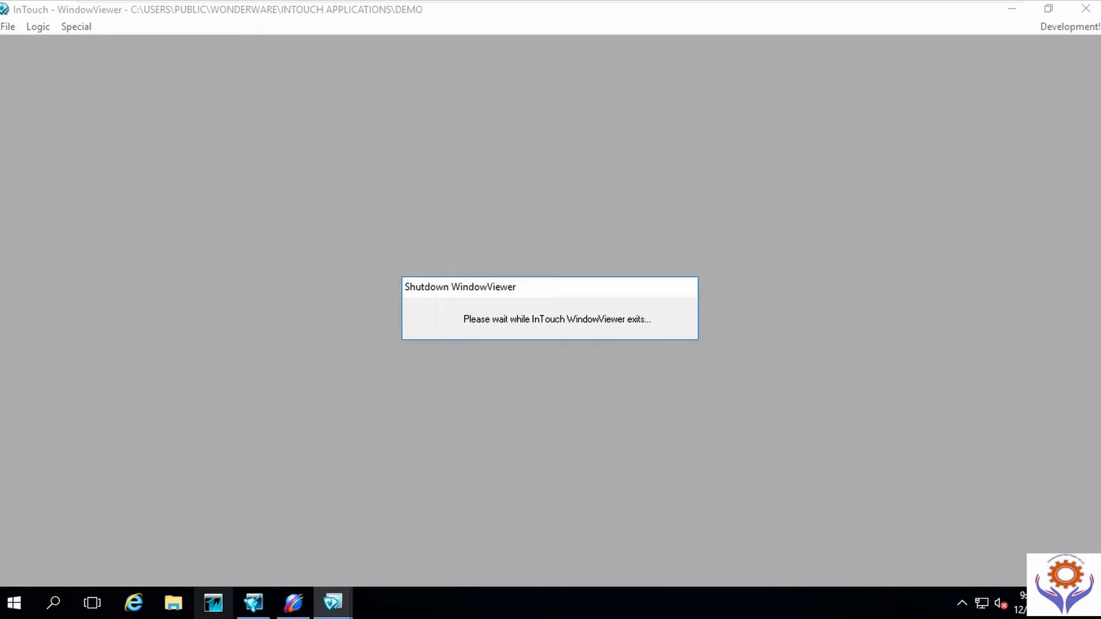
click(246, 611)
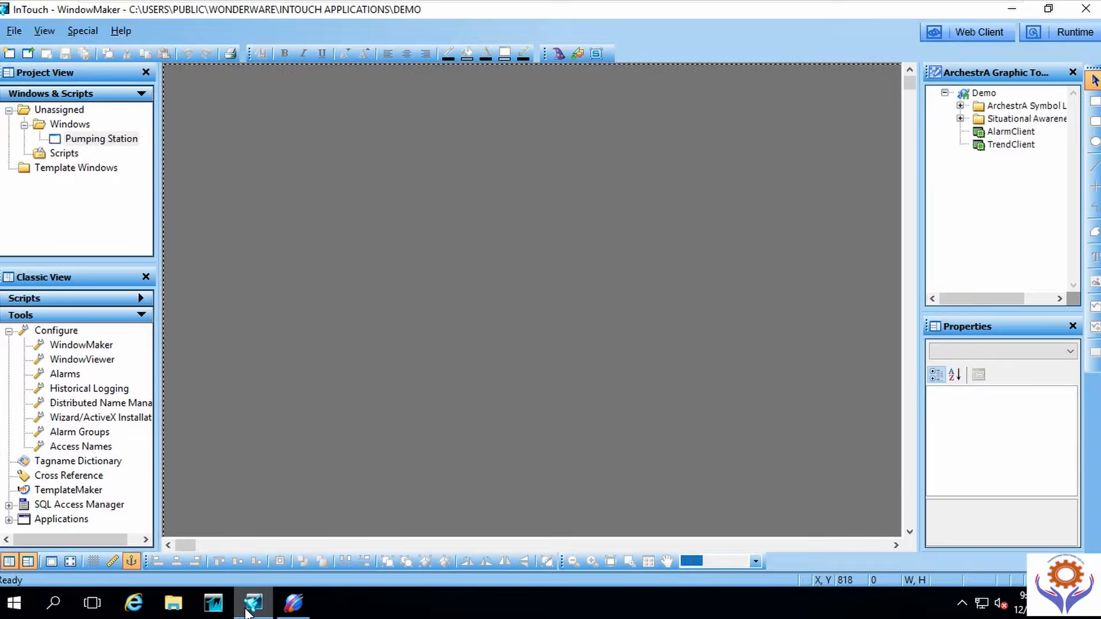
double_click(96, 141)
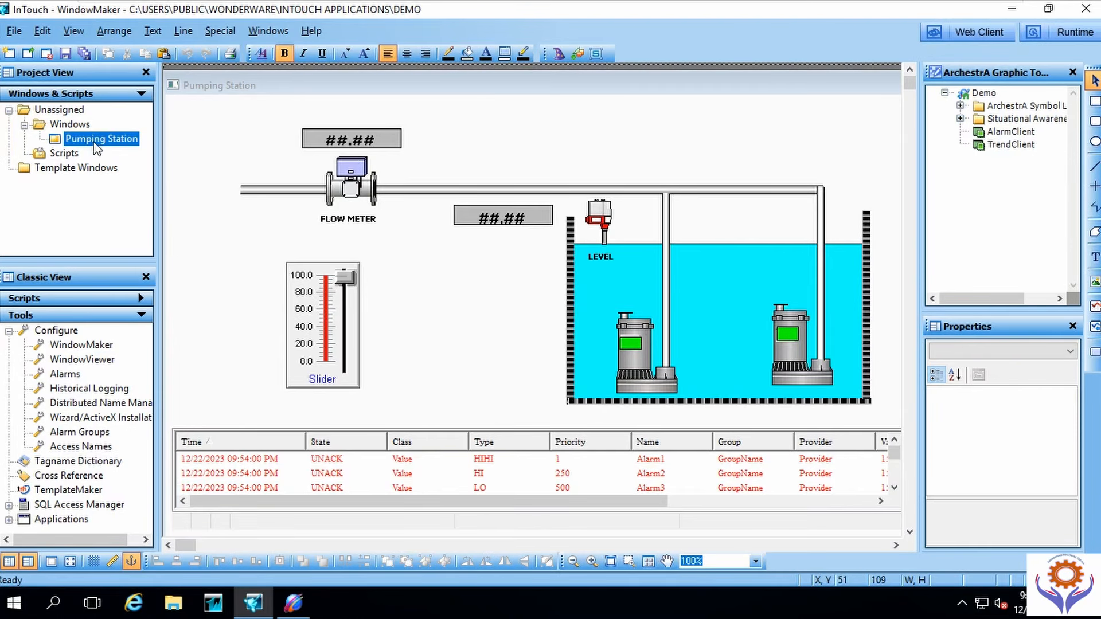
Step: Create a new window named ARCHESTRA SYMBOL with the default window properties
click(28, 50)
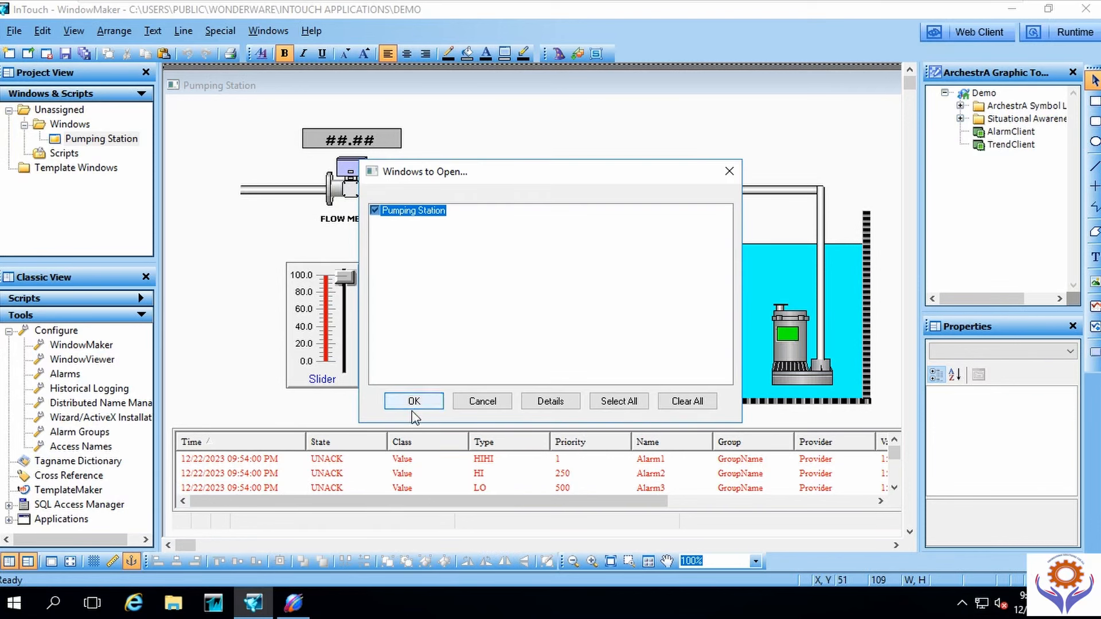
click(482, 401)
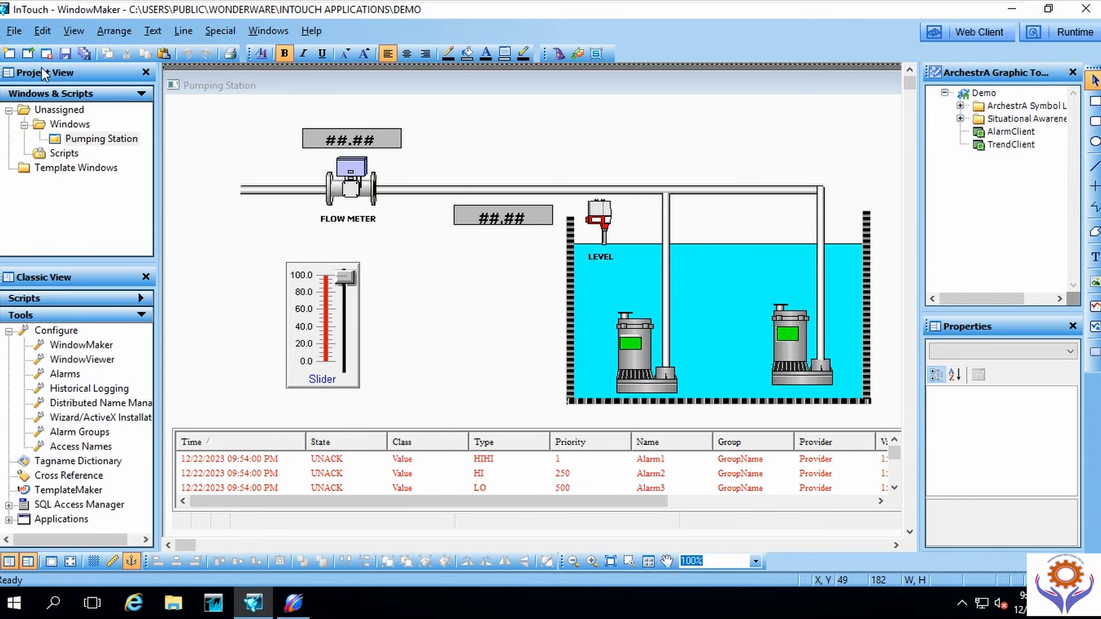
click(9, 53)
click(485, 232)
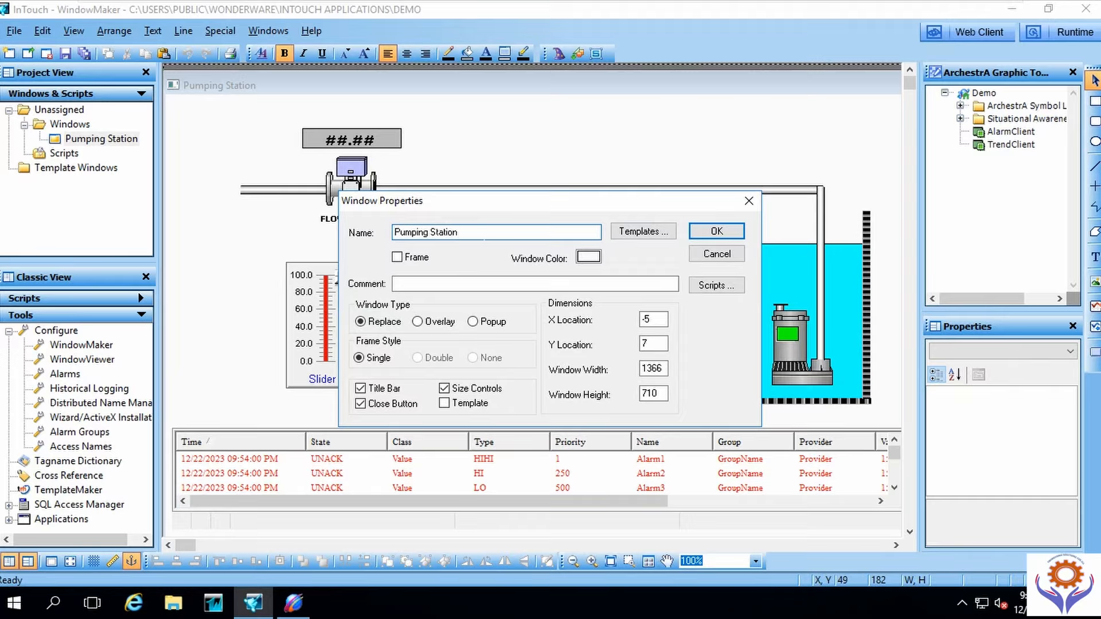
drag(458, 232, 339, 229)
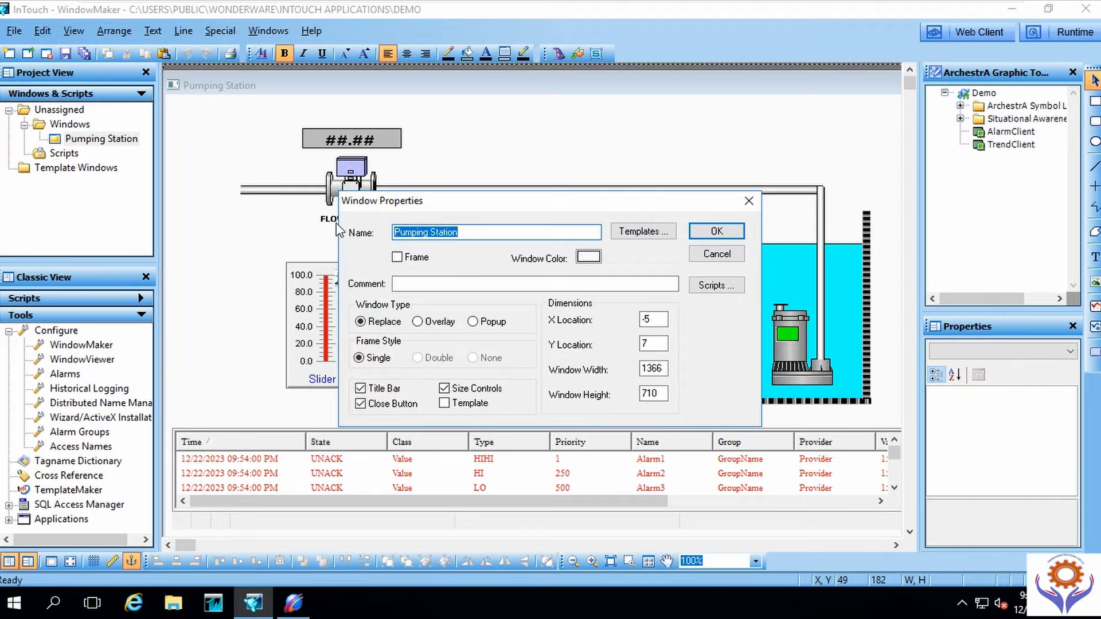
text(a)
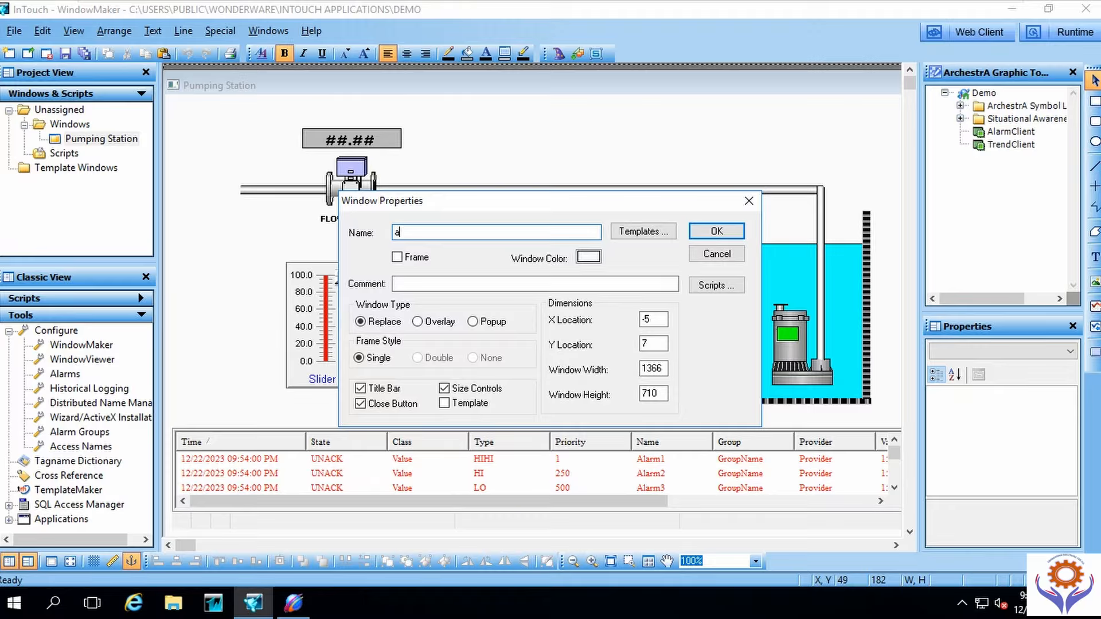
text(RCHEST)
text(TR)
text(A SYMBOL)
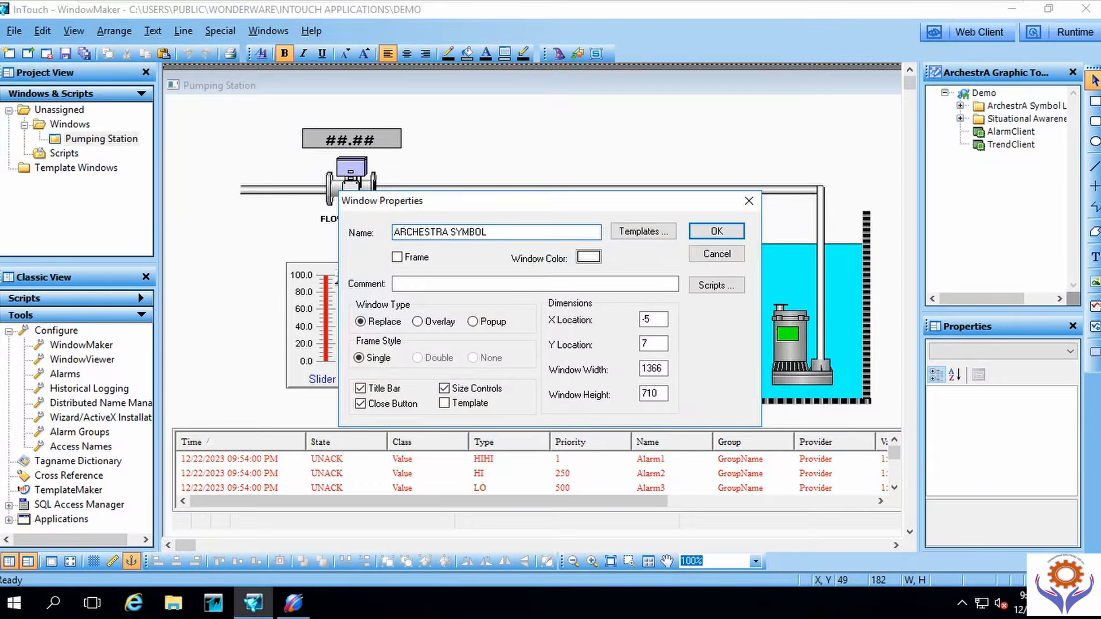
key(Return)
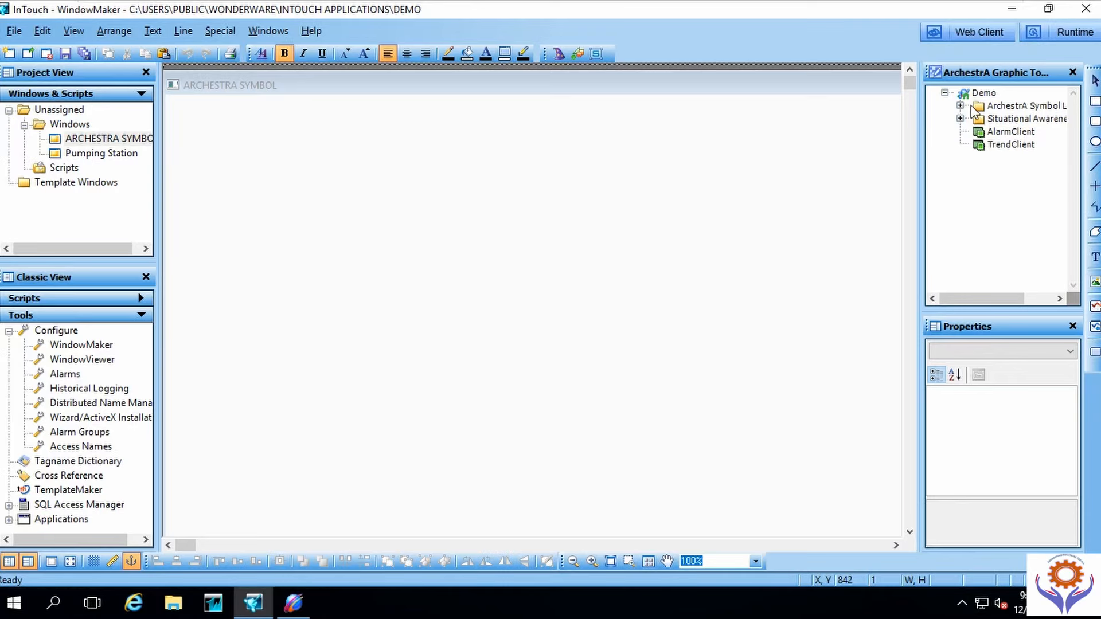
Step: Place the ButtonChromeMomentaryBlack symbol from the ArchestrA library's Black&Chrome buttons onto the ARCHESTRA SYMBOL window
click(960, 106)
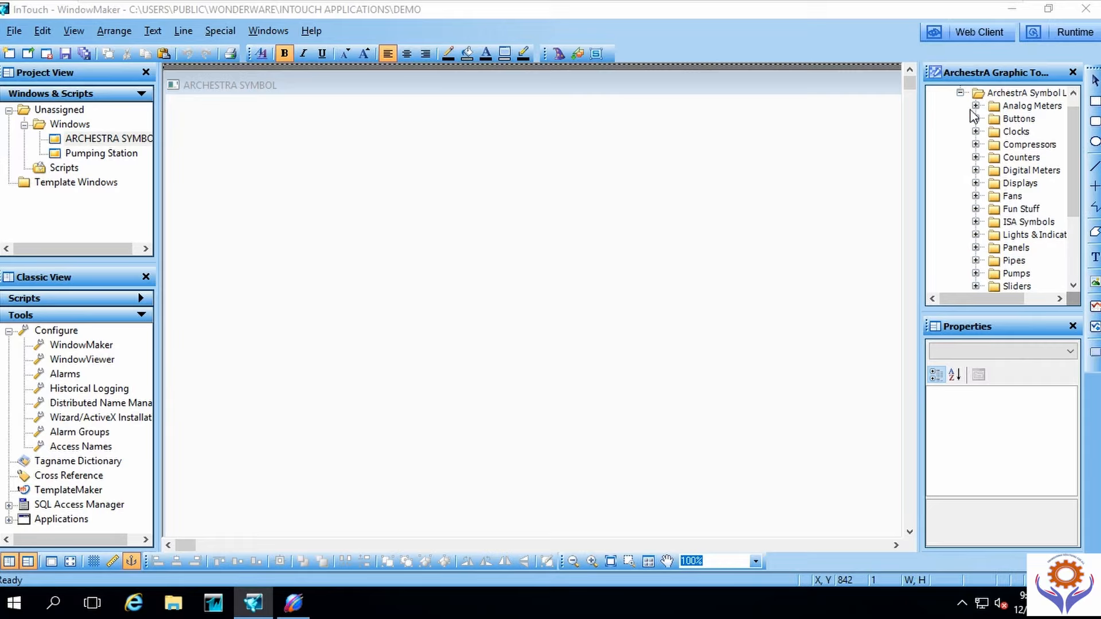
click(975, 118)
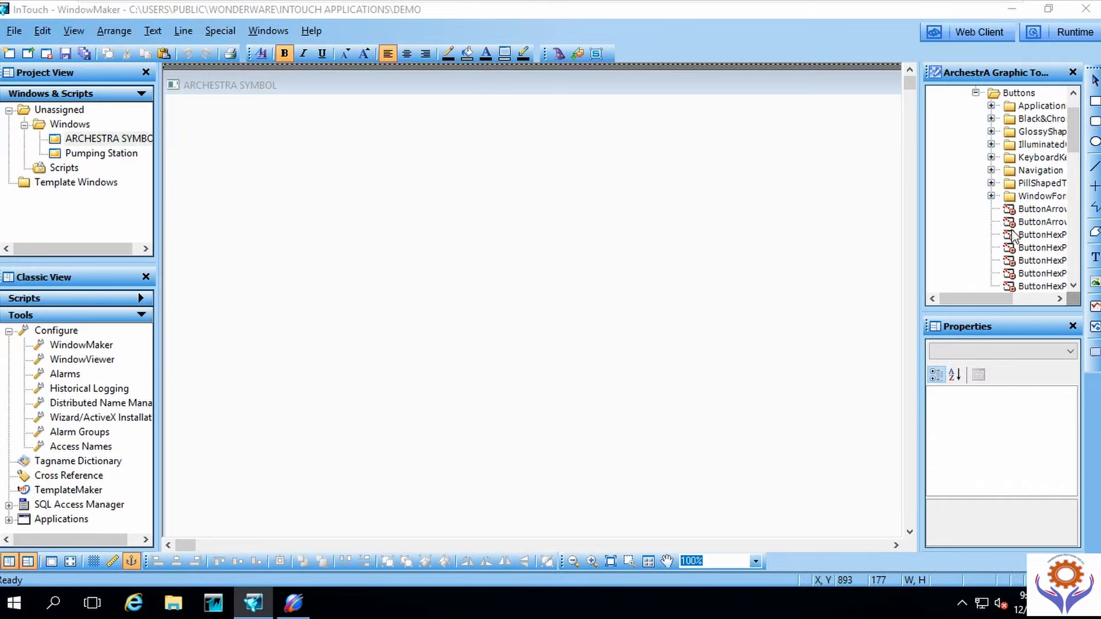
mouse_move(1021, 215)
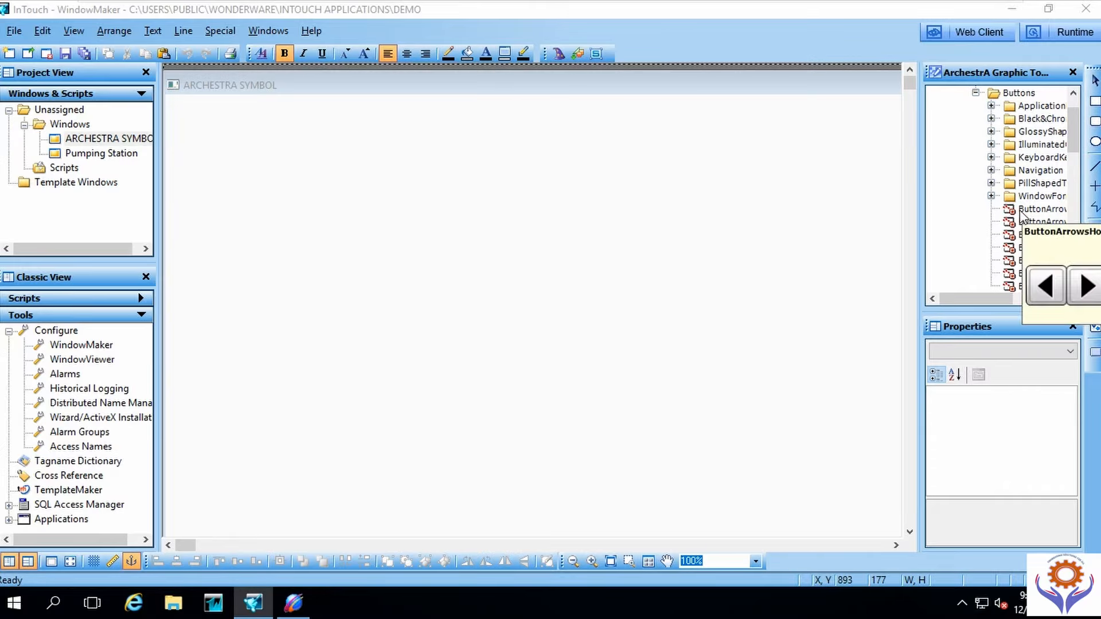
click(991, 106)
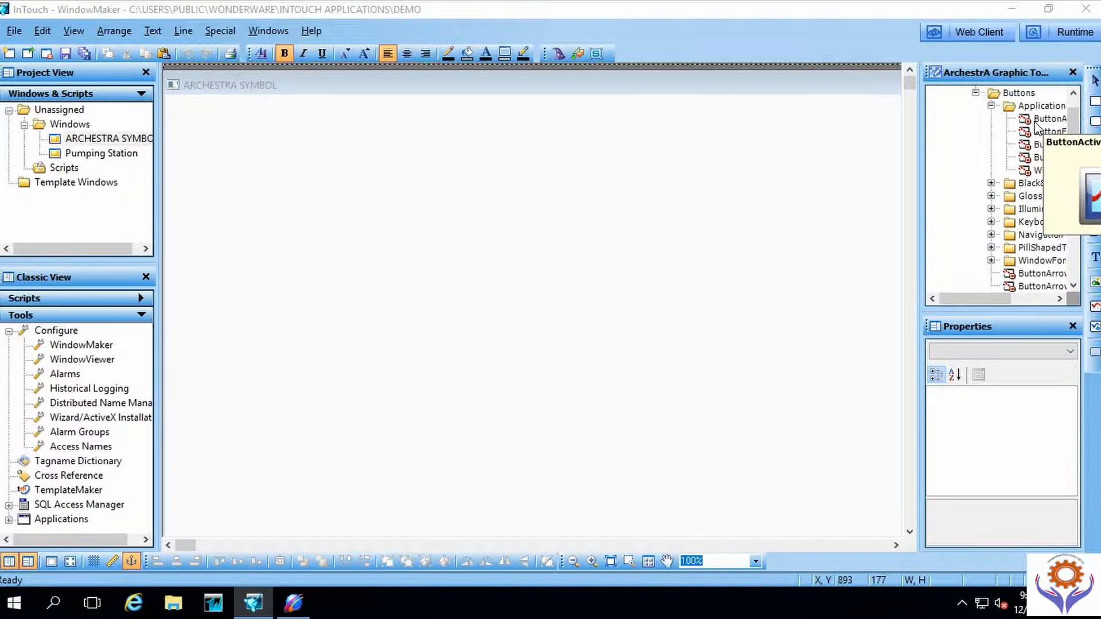
click(991, 183)
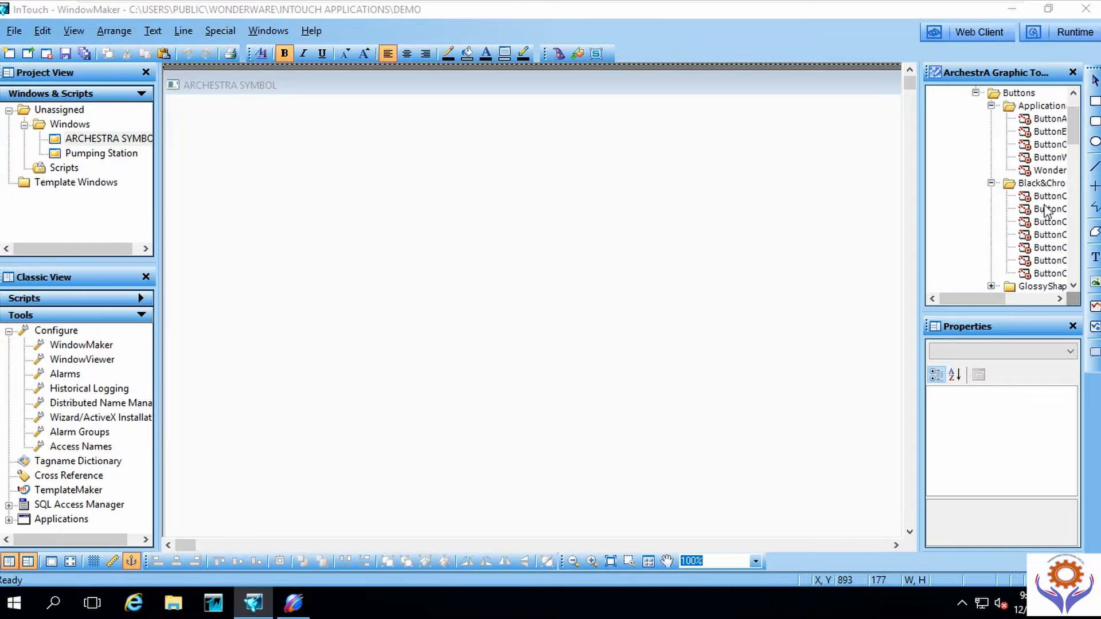
mouse_move(1044, 206)
drag(971, 296, 999, 297)
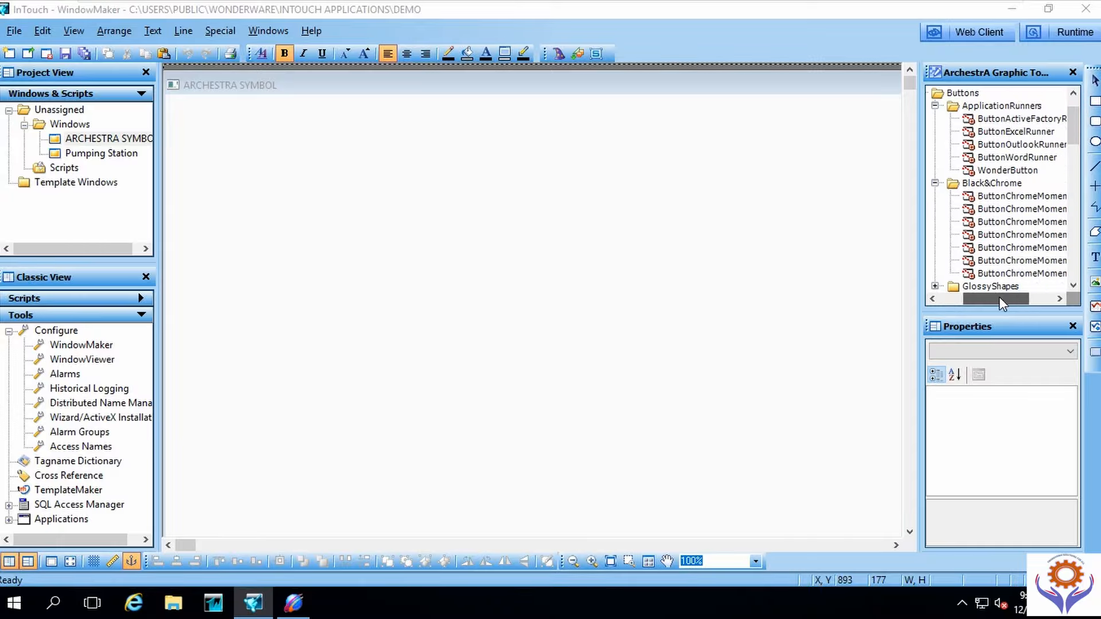
click(984, 196)
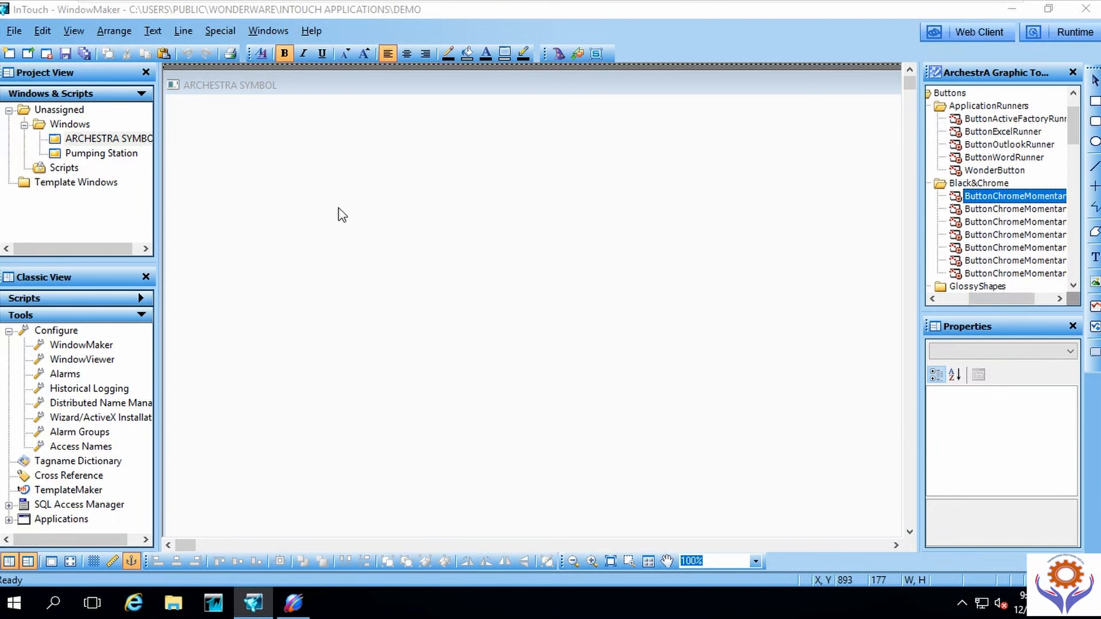
drag(984, 196, 292, 266)
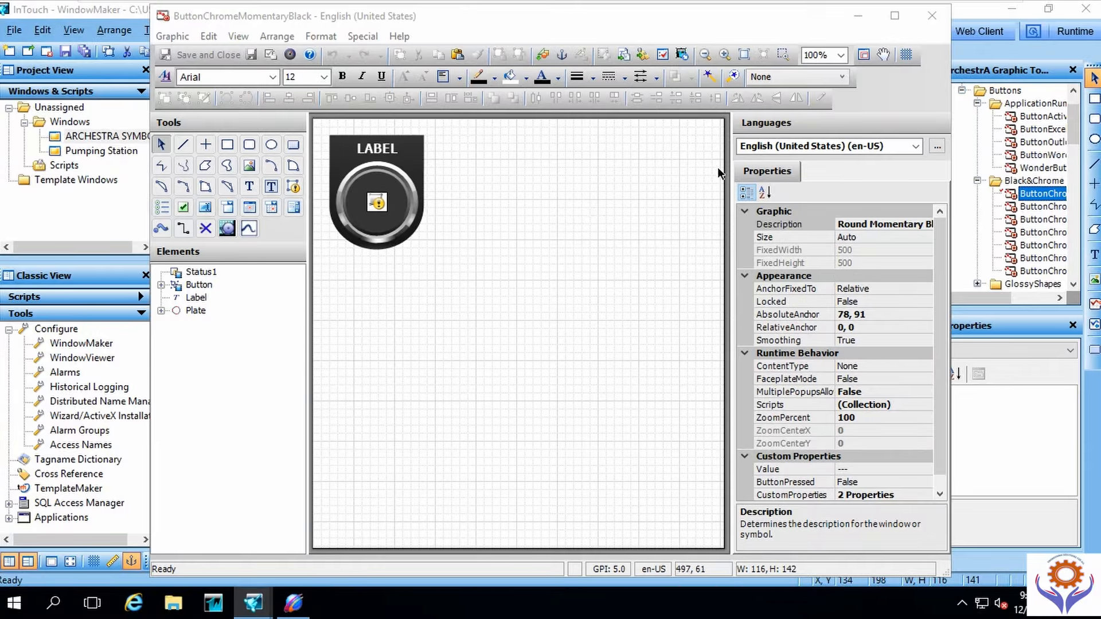
Step: Close the button's symbol editor and move the button up and left in the window to about X 68, Y 110
click(932, 16)
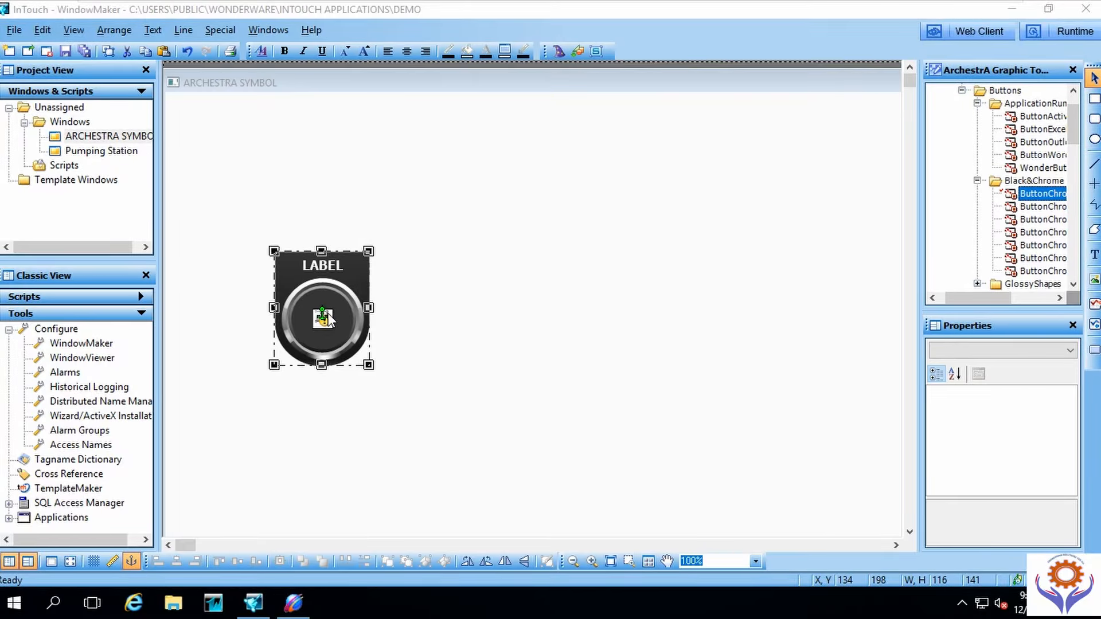
drag(330, 317, 274, 242)
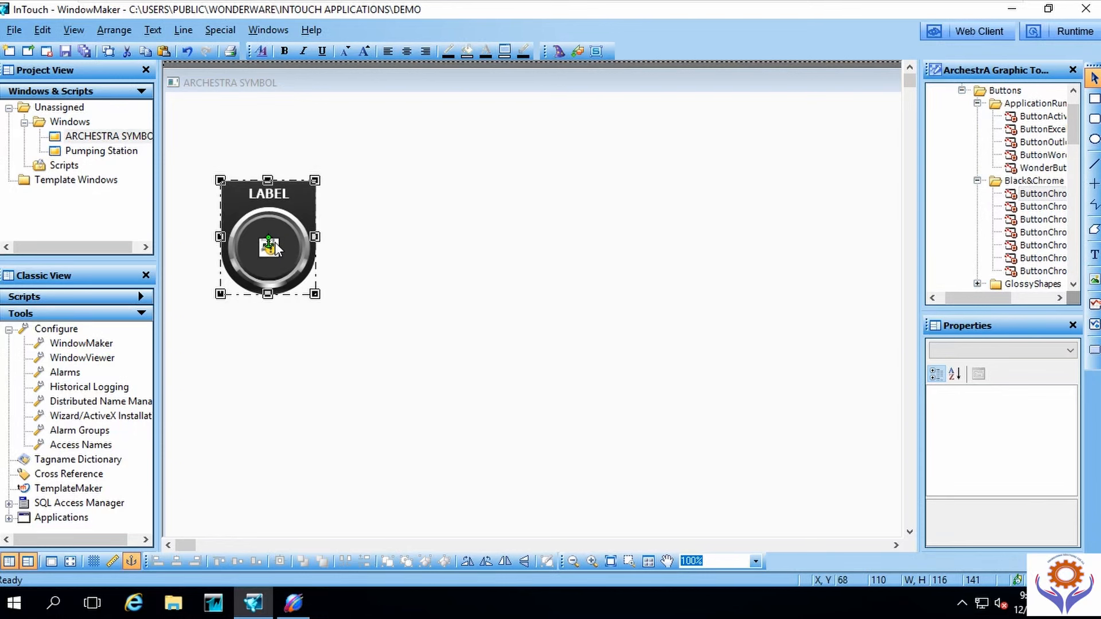
click(449, 270)
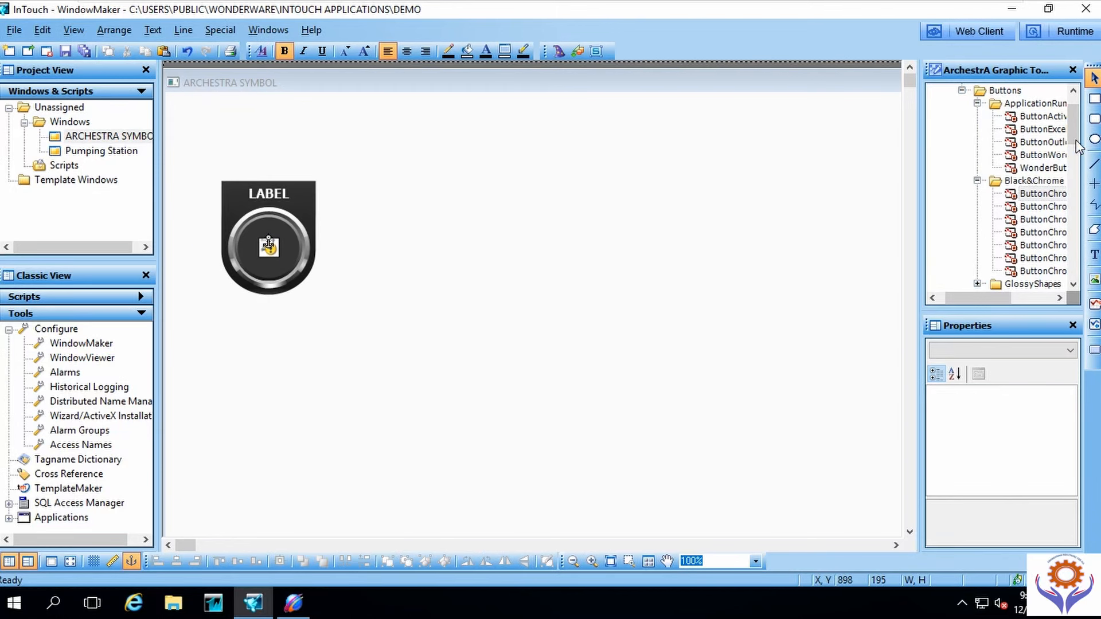
Step: Place the ValveDiaphragm symbol from the Valves library to the right of the button and enlarge it to about 180 by 145
drag(1074, 140, 1070, 284)
click(962, 219)
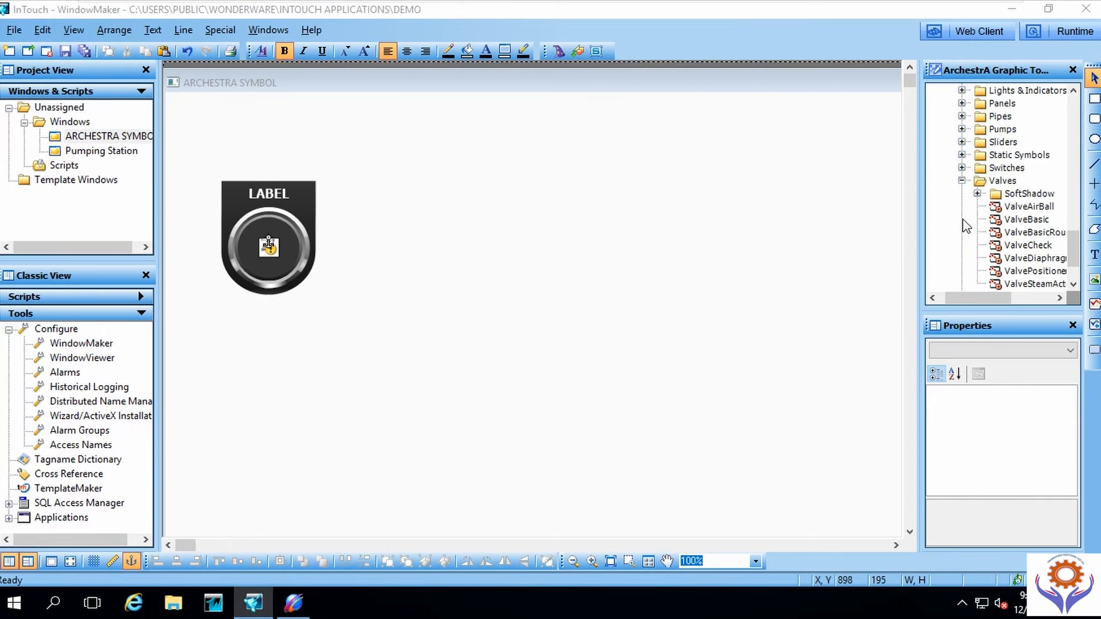
mouse_move(1022, 209)
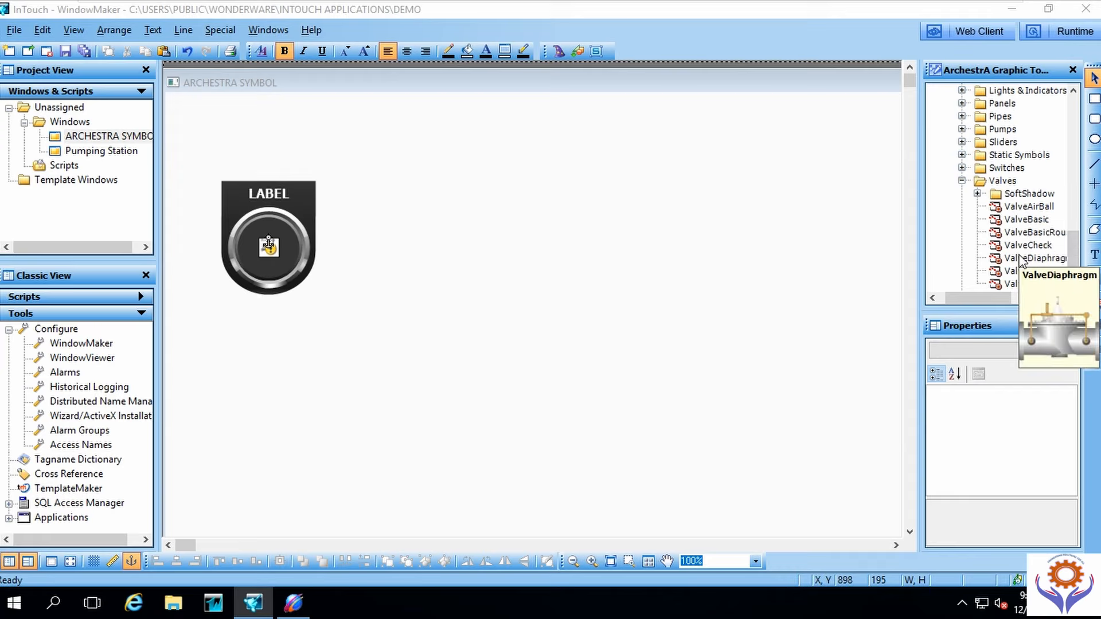
double_click(1020, 259)
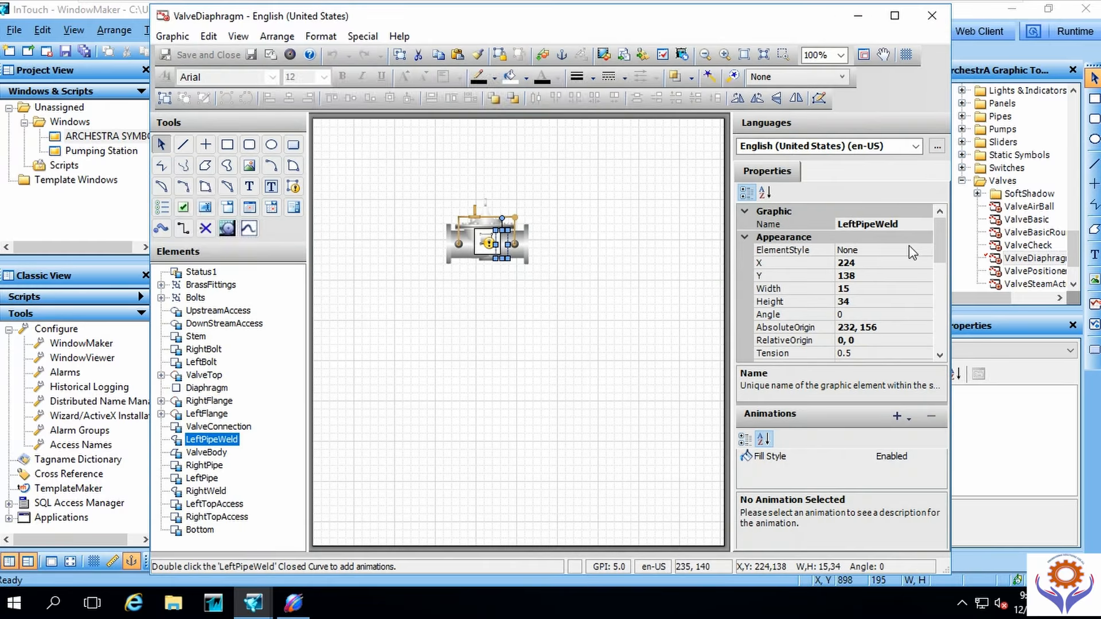
click(927, 17)
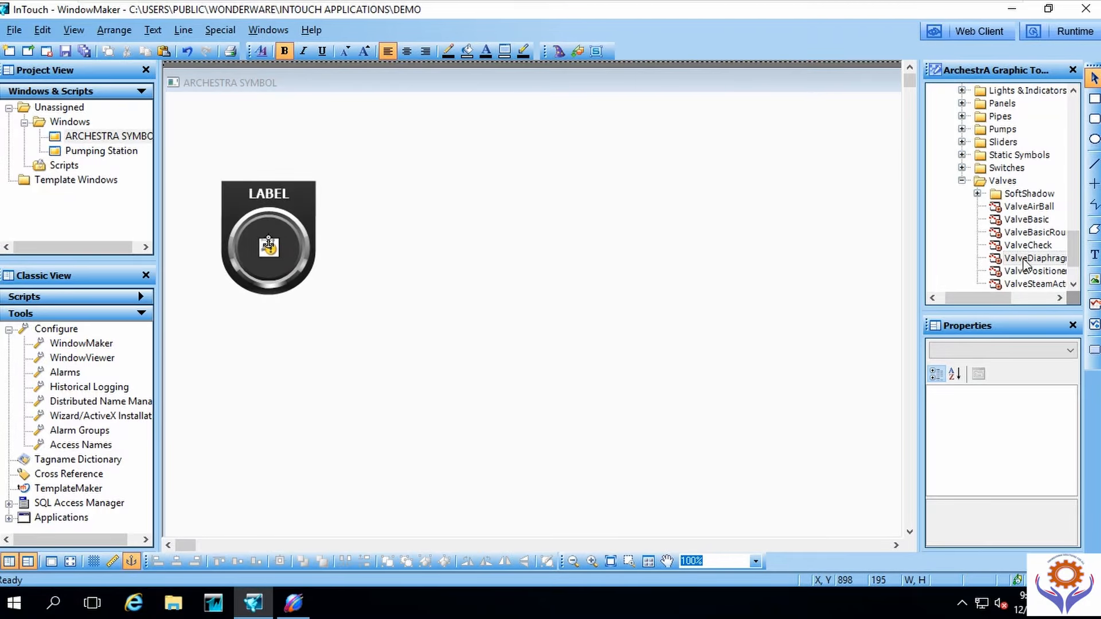
drag(1030, 258, 414, 225)
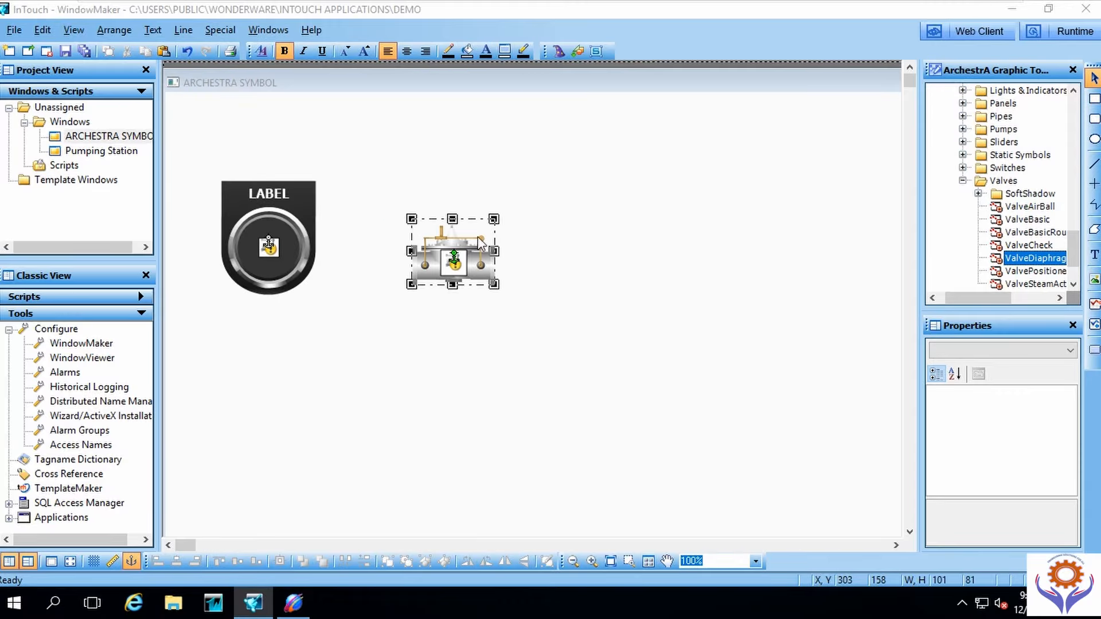
drag(494, 220, 561, 264)
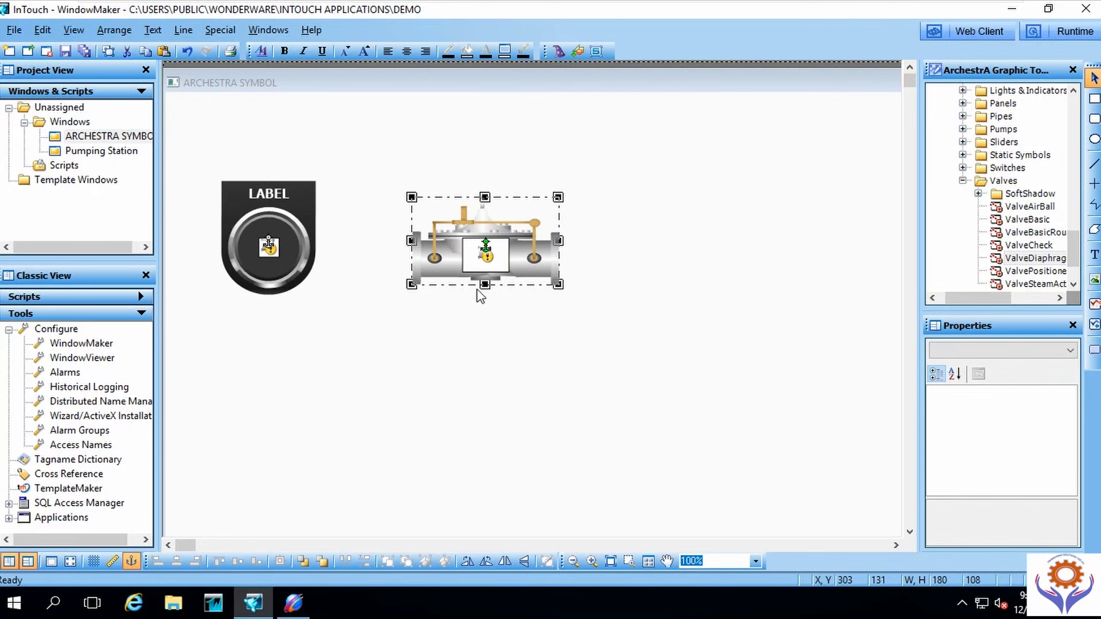
drag(479, 285, 480, 314)
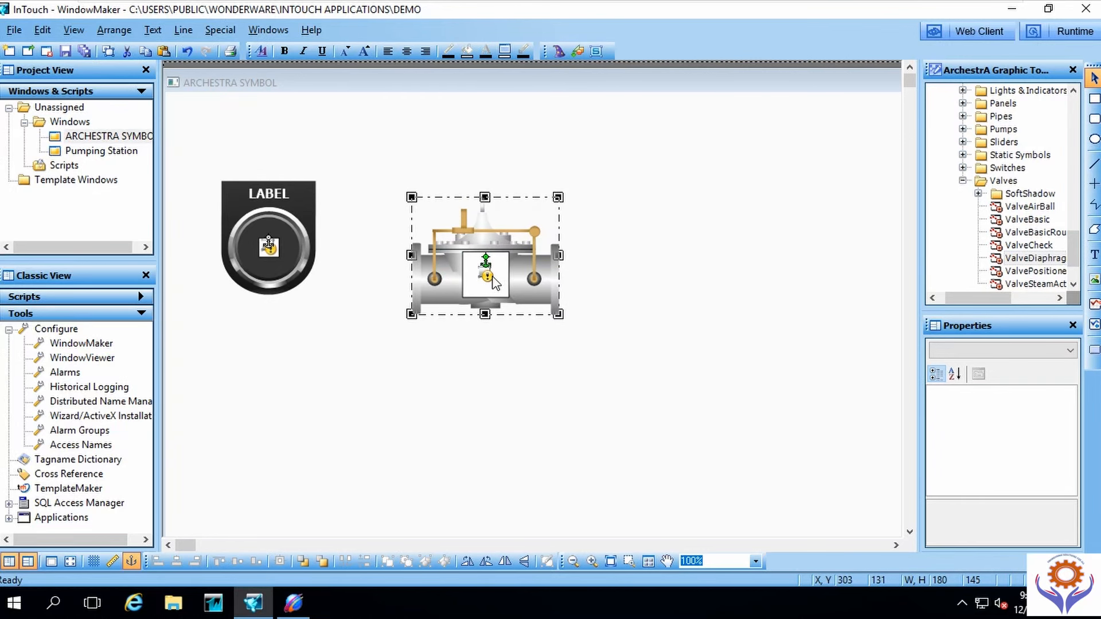
Step: Review the diaphragm valve's FillColor and Value custom properties and close them without changes
double_click(483, 243)
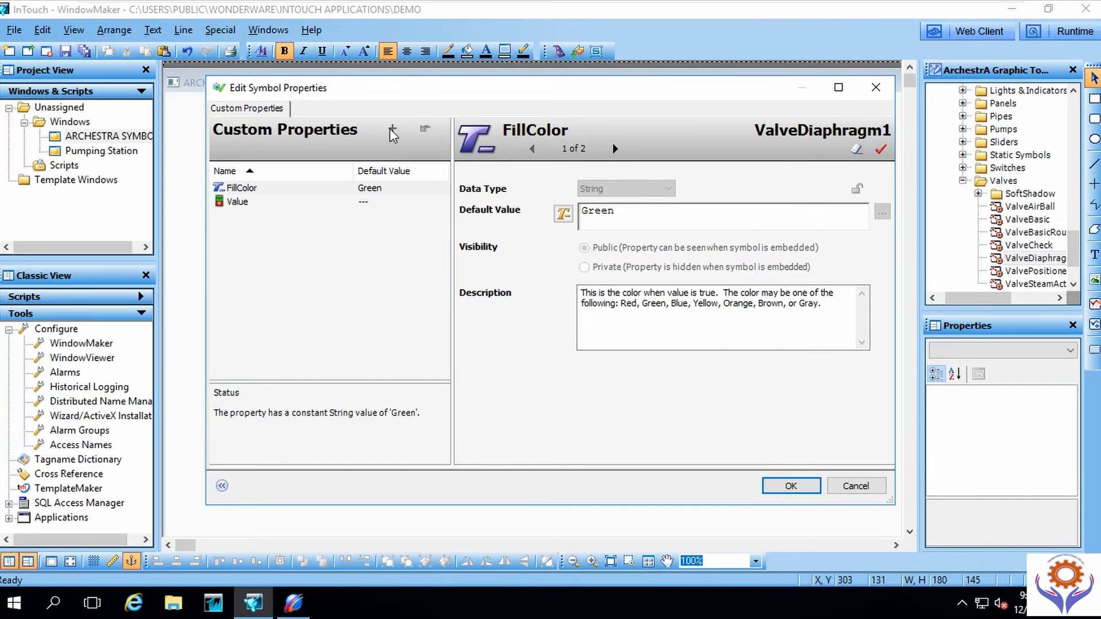
click(238, 202)
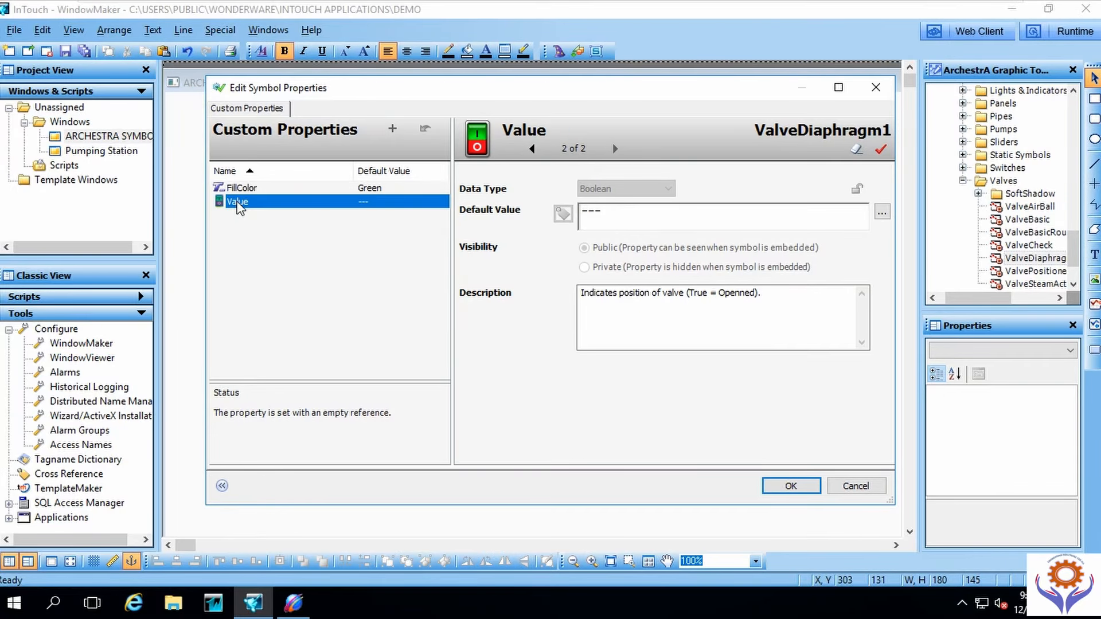
click(236, 189)
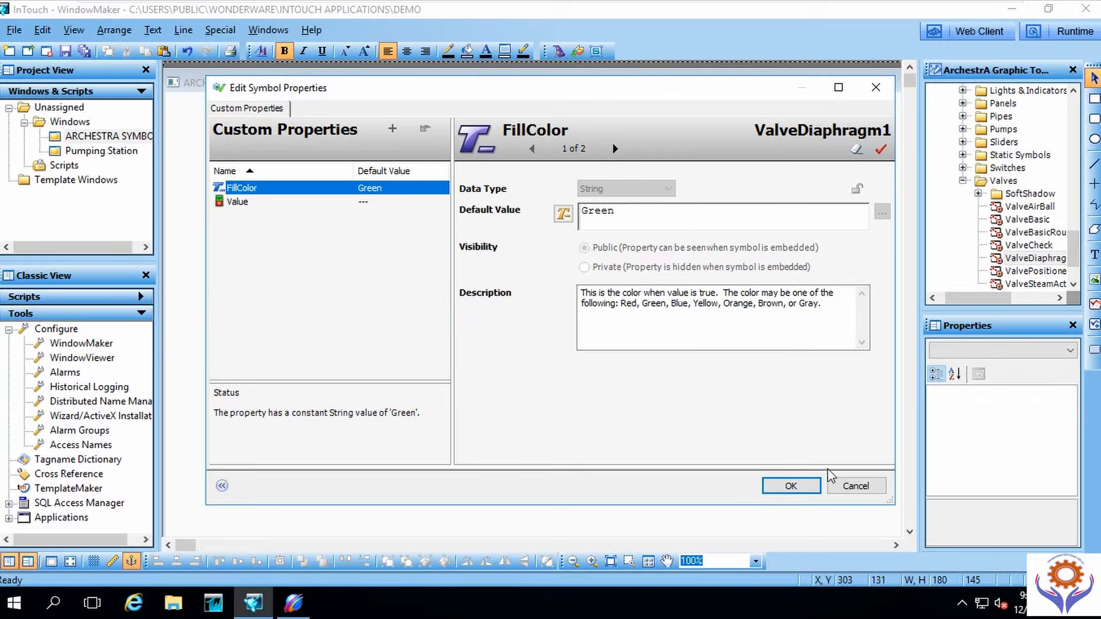
click(844, 489)
click(844, 490)
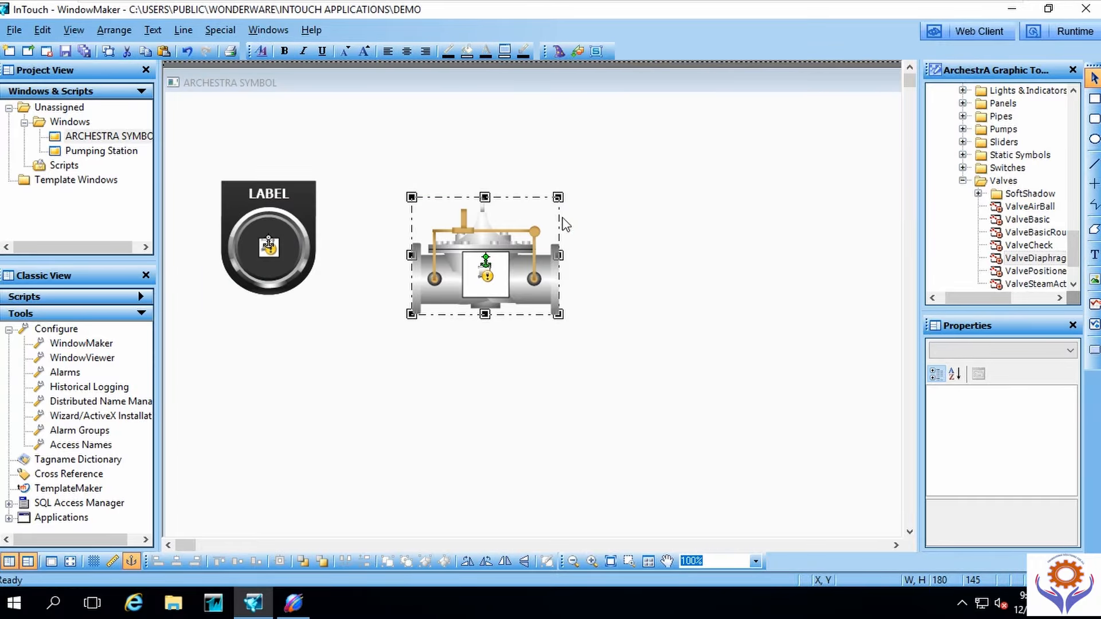
Step: Resize the diaphragm valve to about 151 by 148 and place the PC2 symbol from the Widgets library to its right
drag(549, 199, 535, 199)
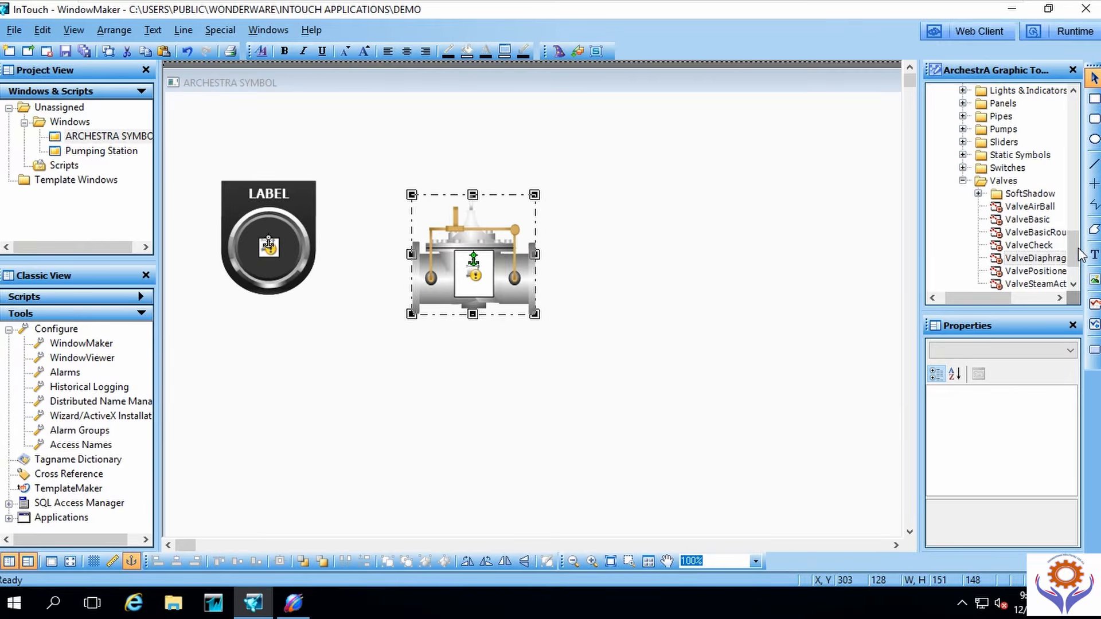
click(1074, 276)
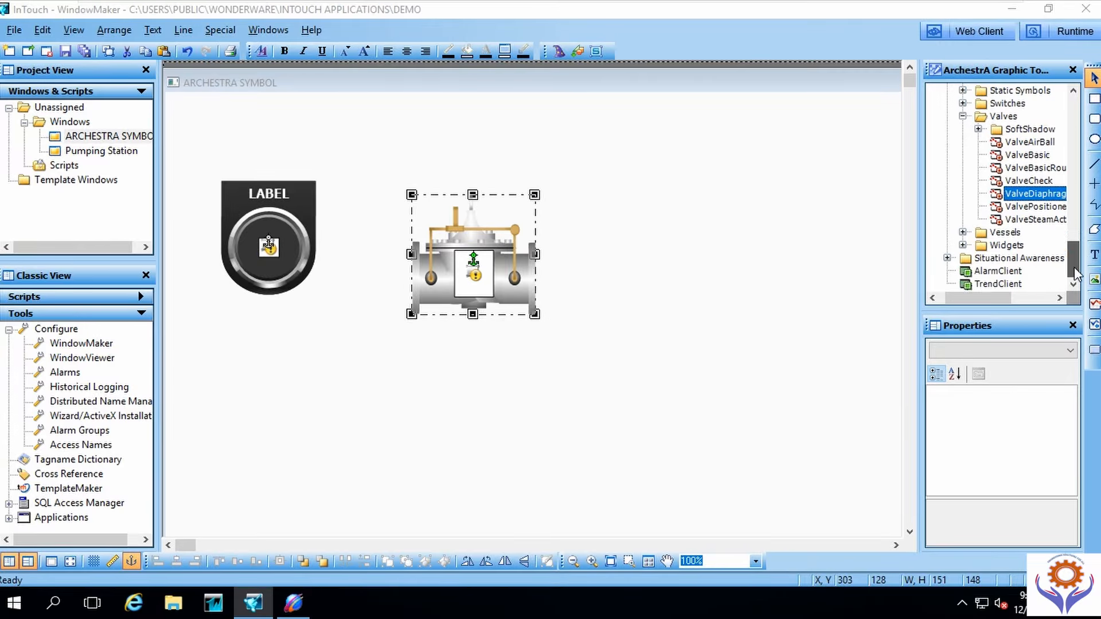
click(964, 245)
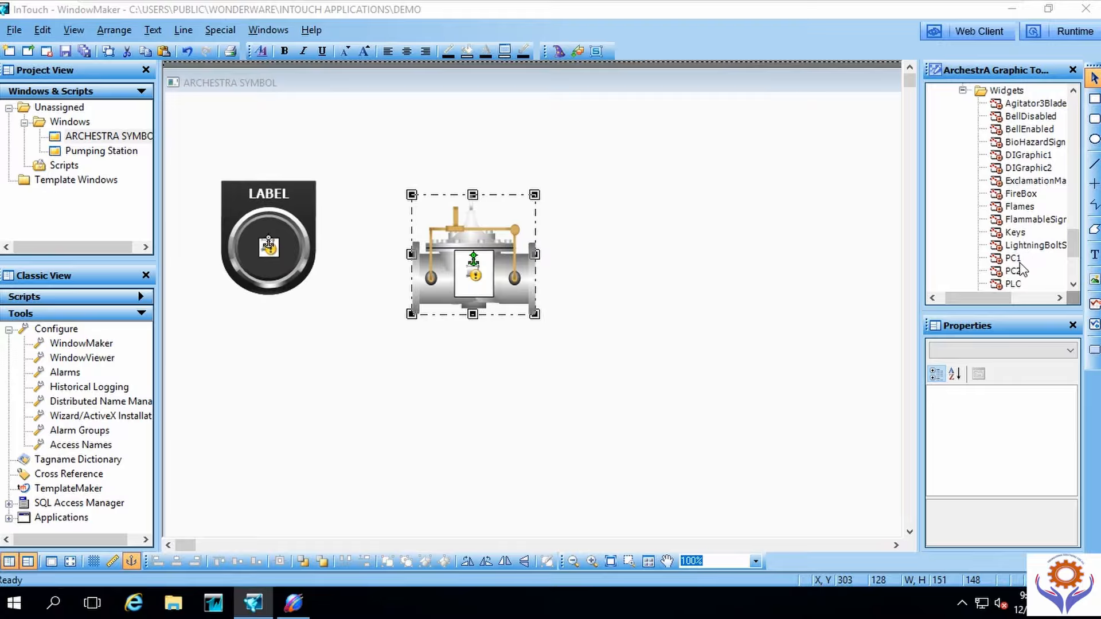
drag(1014, 276, 644, 222)
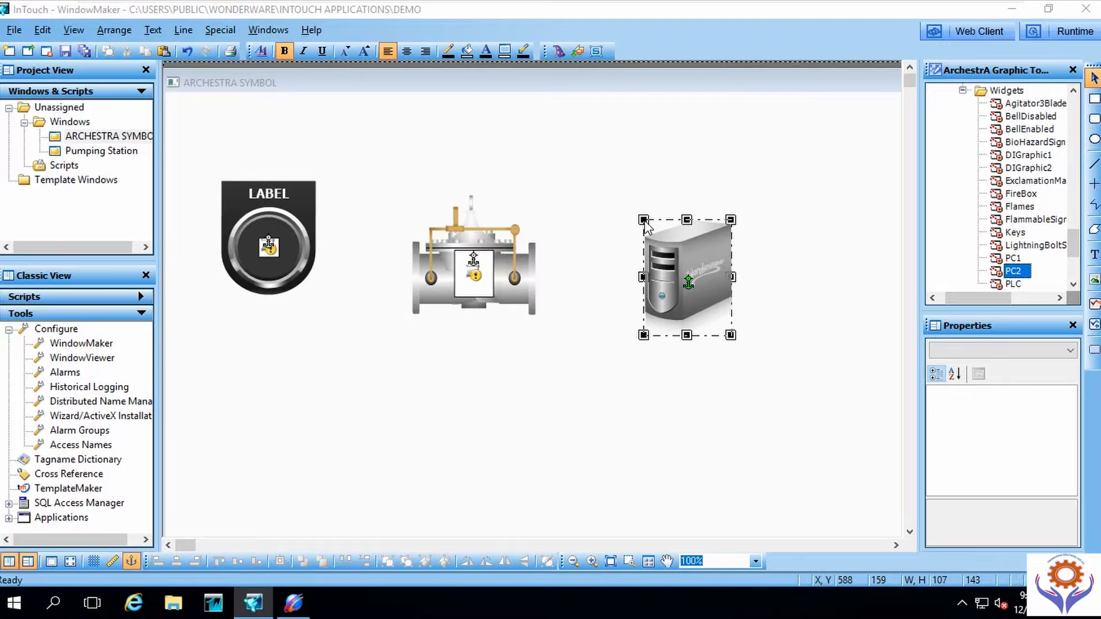
click(810, 275)
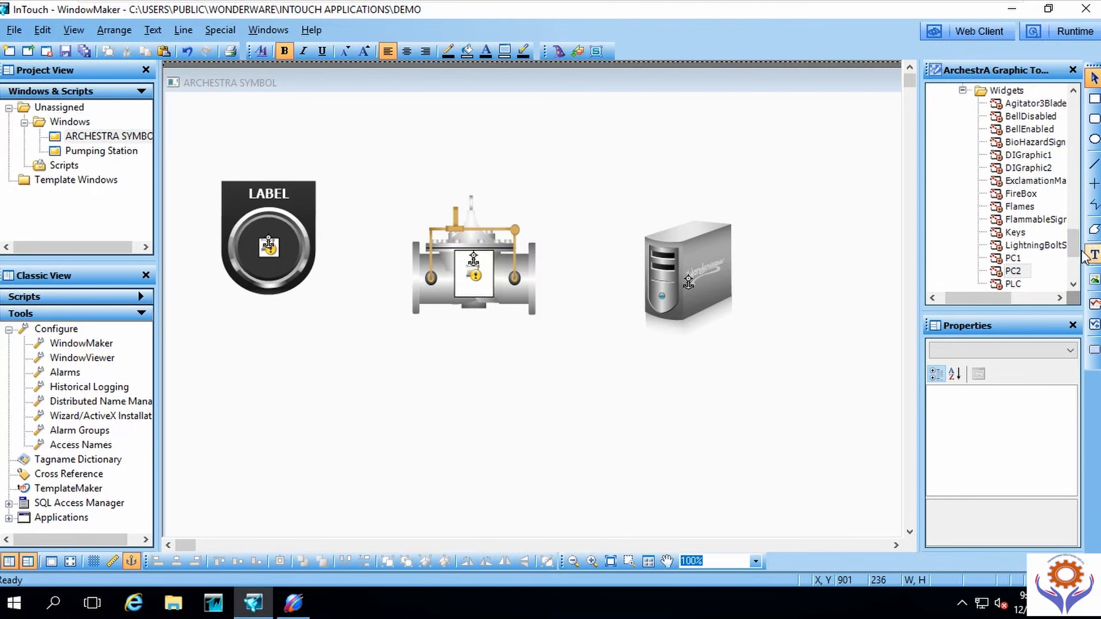
Step: Place the centrifugal pump and PumpVert symbols from the Pumps library below the valve and the PC, at about X 270, Y 430 and X 660, Y 379
drag(1075, 248, 1081, 214)
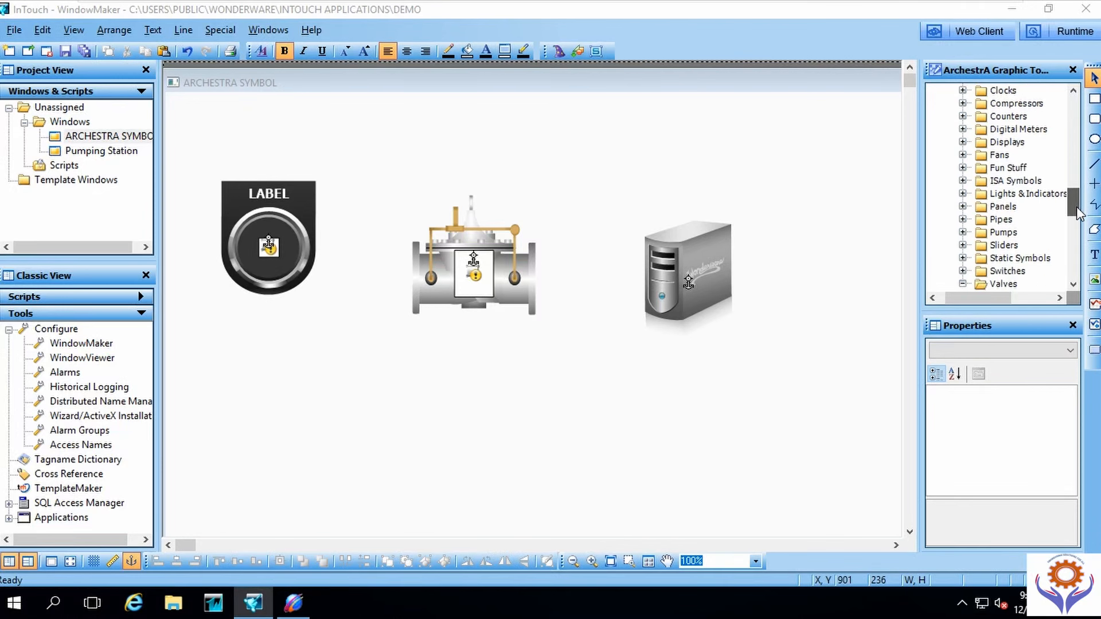
double_click(977, 235)
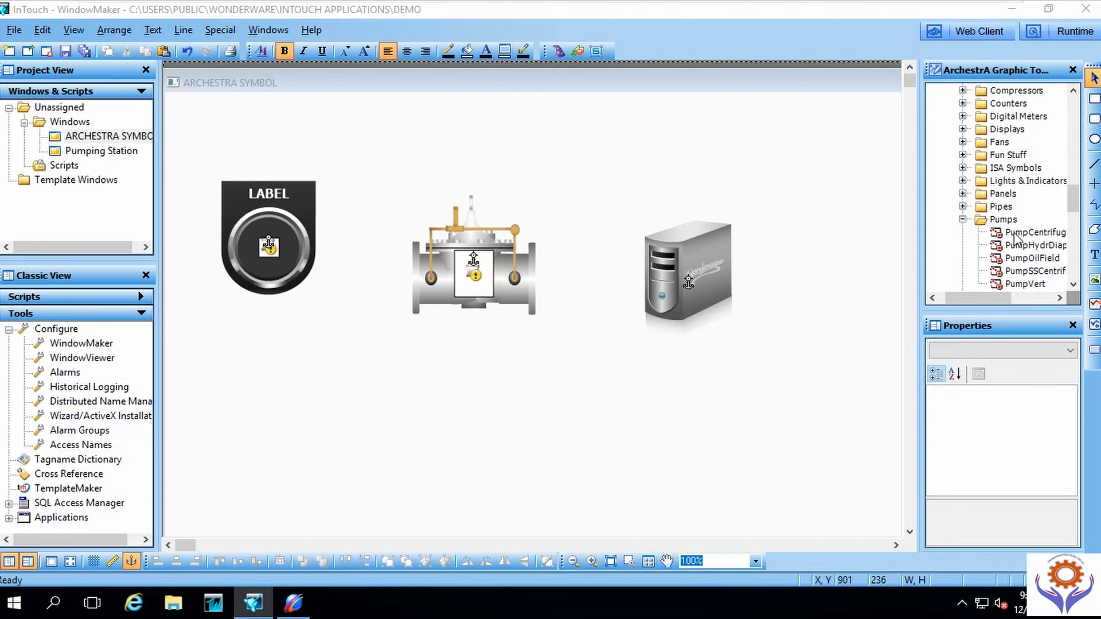
drag(1015, 238, 386, 438)
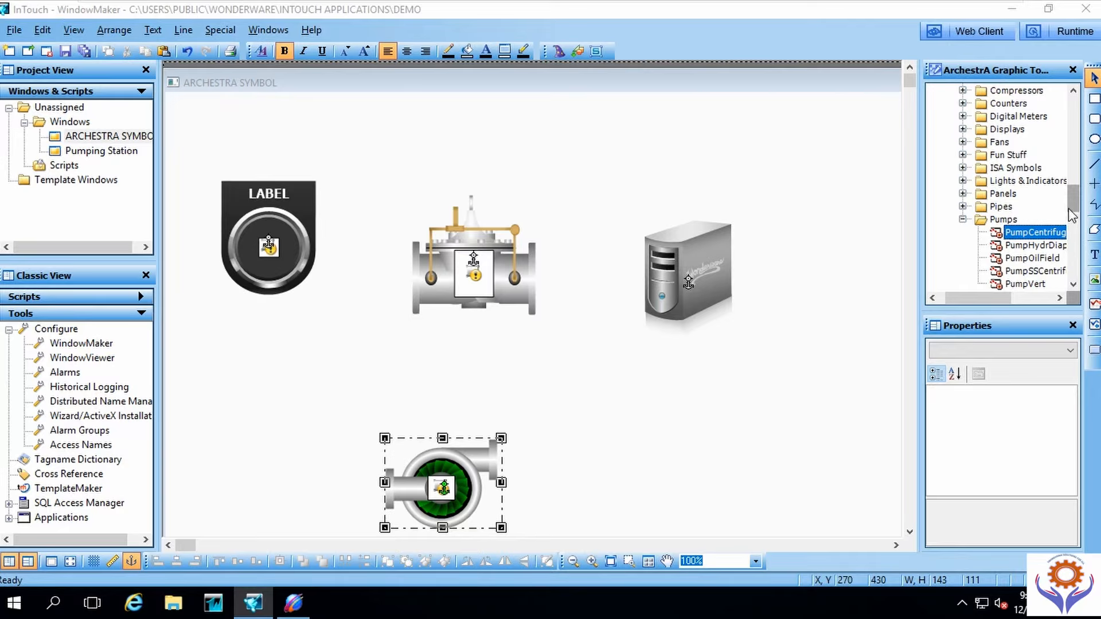
drag(1069, 208, 1072, 224)
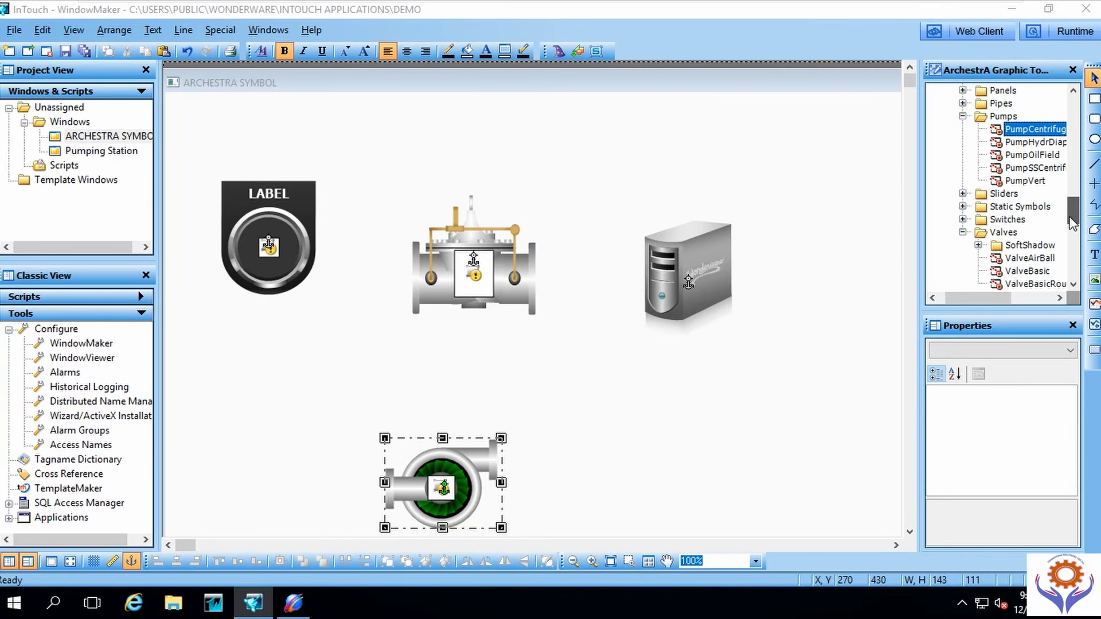
drag(1026, 181, 703, 398)
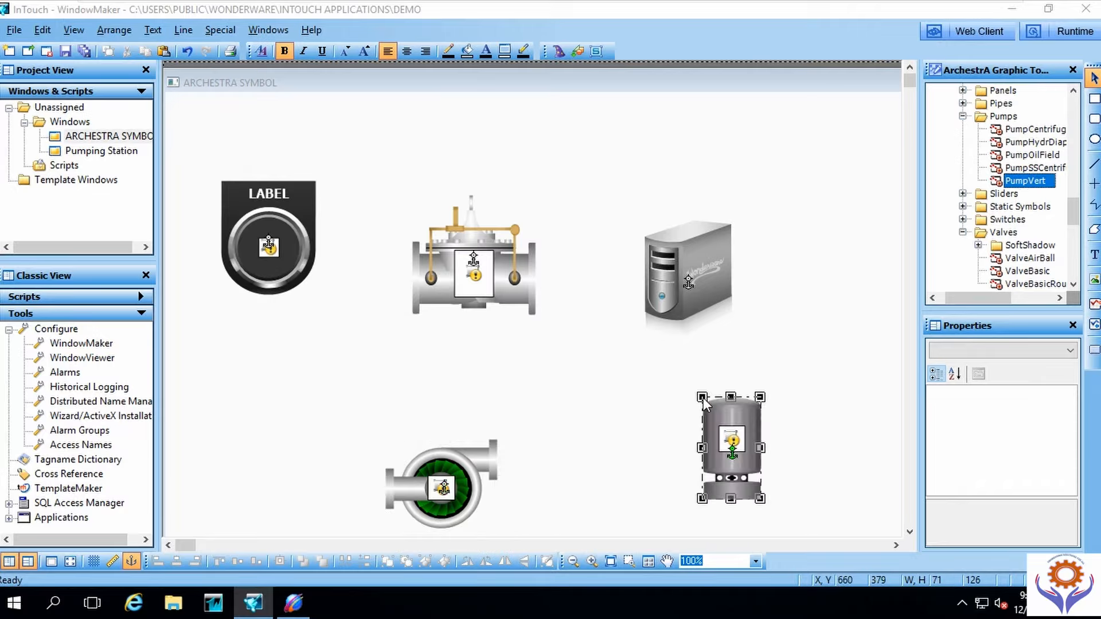
click(802, 375)
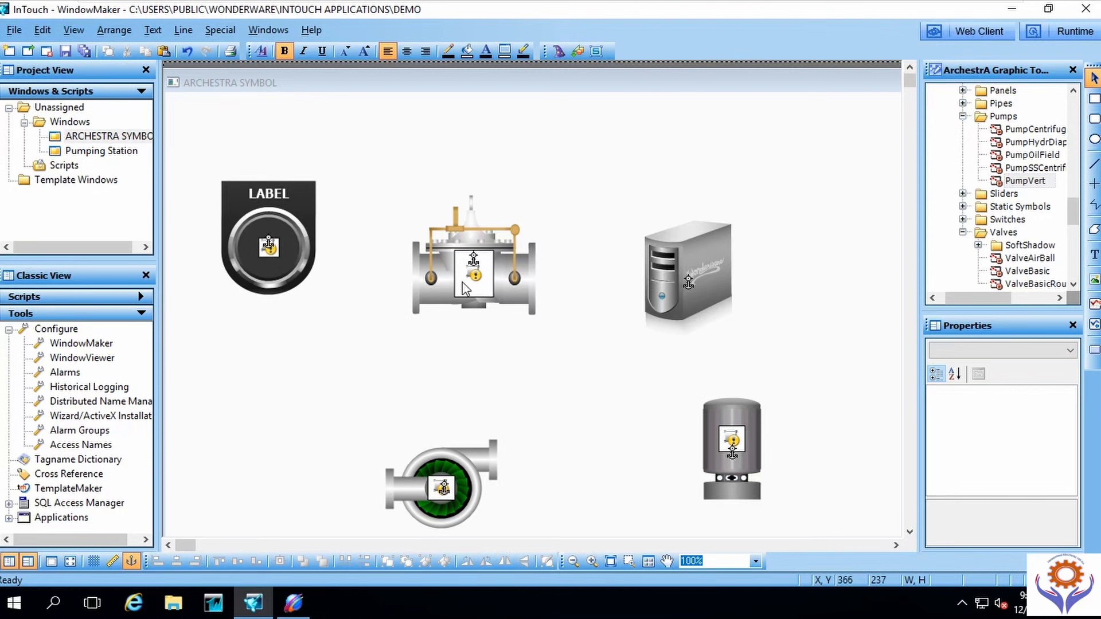
Step: Move the valve, PC and vertical pump upward and to the left, and enlarge the centrifugal pump to about 227 by 176 at X 307, Y 273
drag(460, 281, 442, 250)
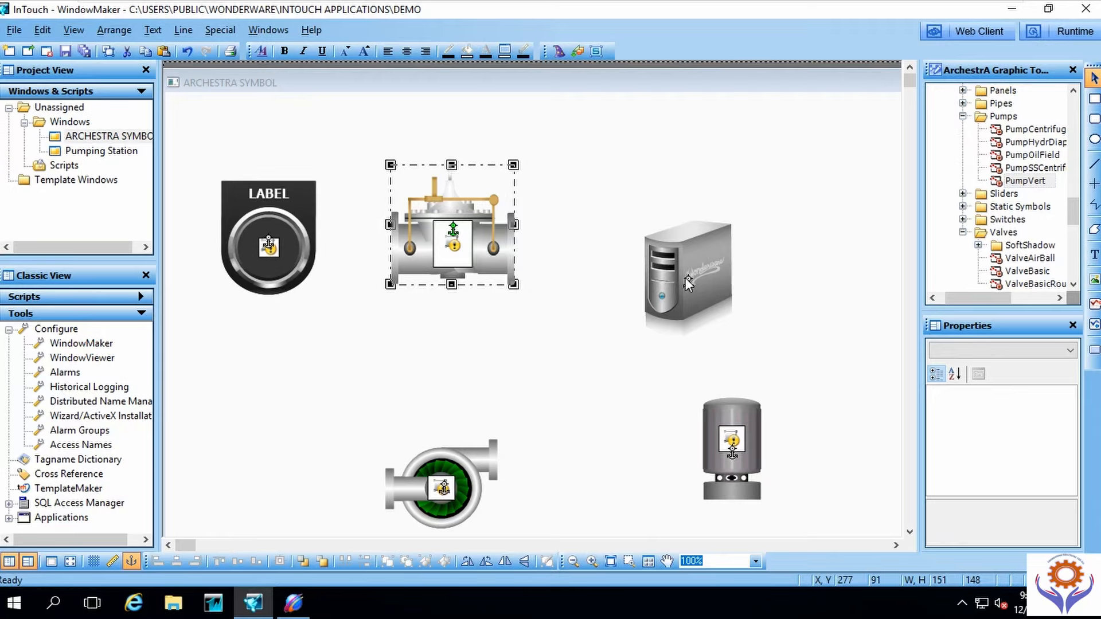
click(687, 278)
drag(679, 221, 680, 221)
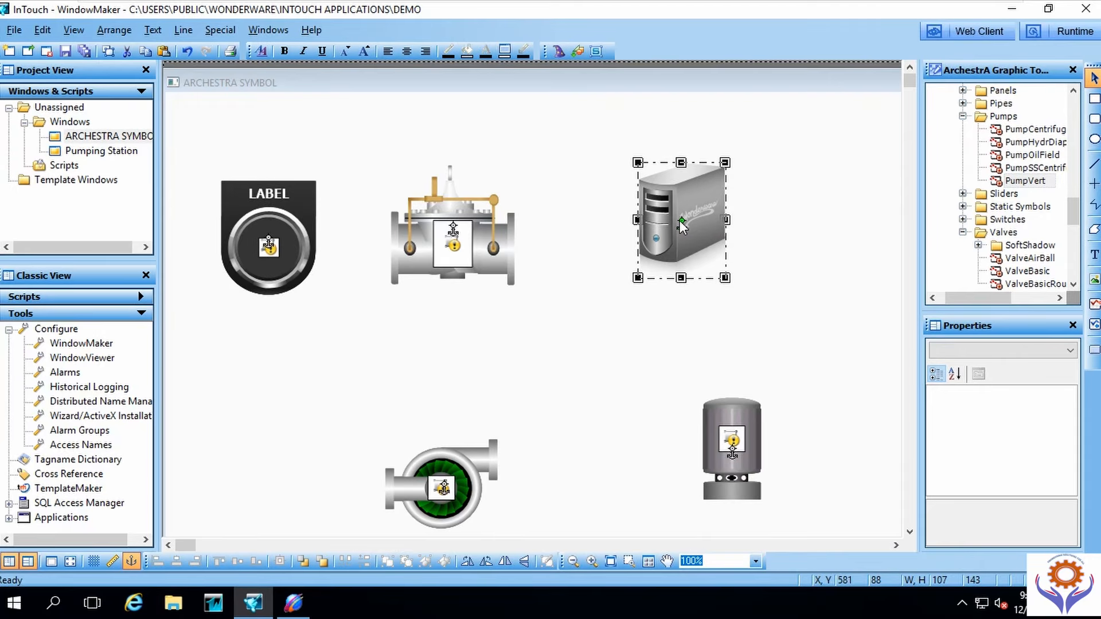
drag(723, 462, 682, 362)
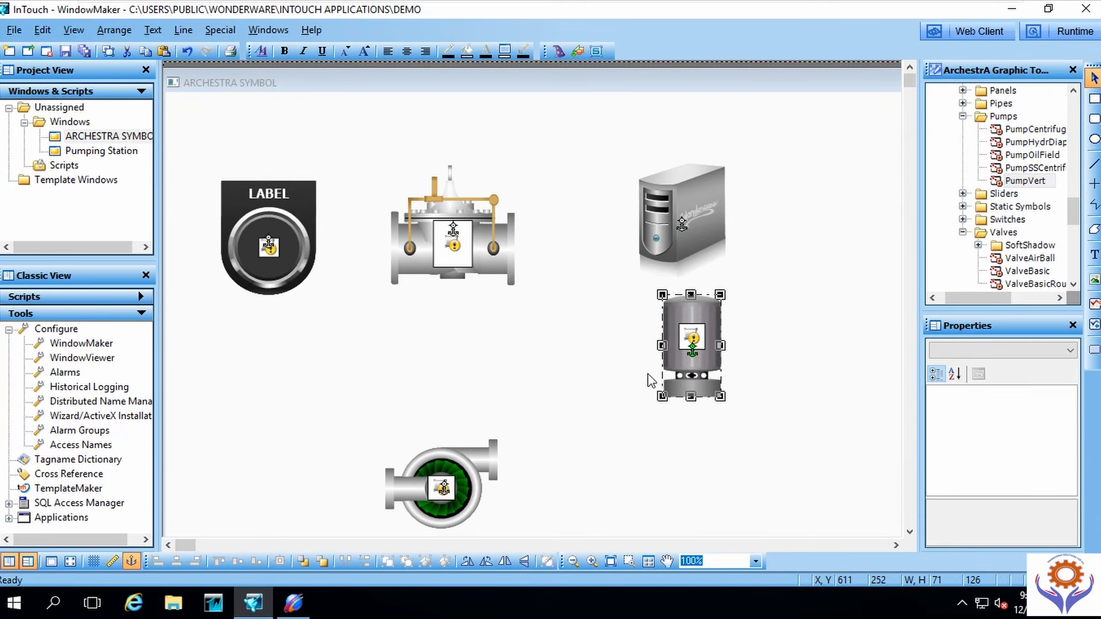
drag(474, 473, 602, 364)
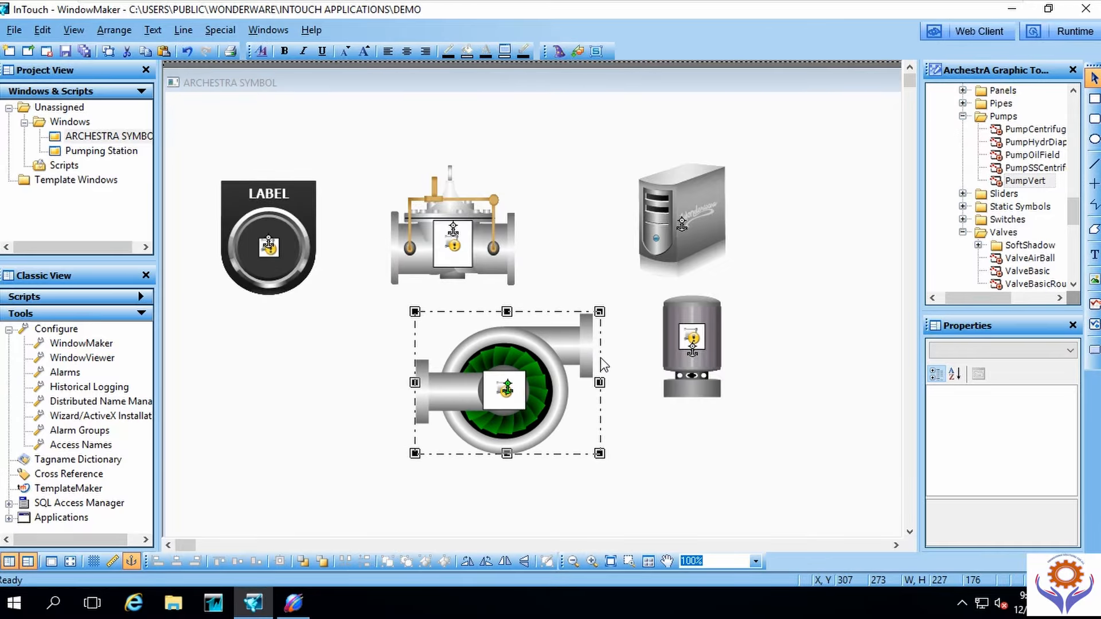
click(681, 412)
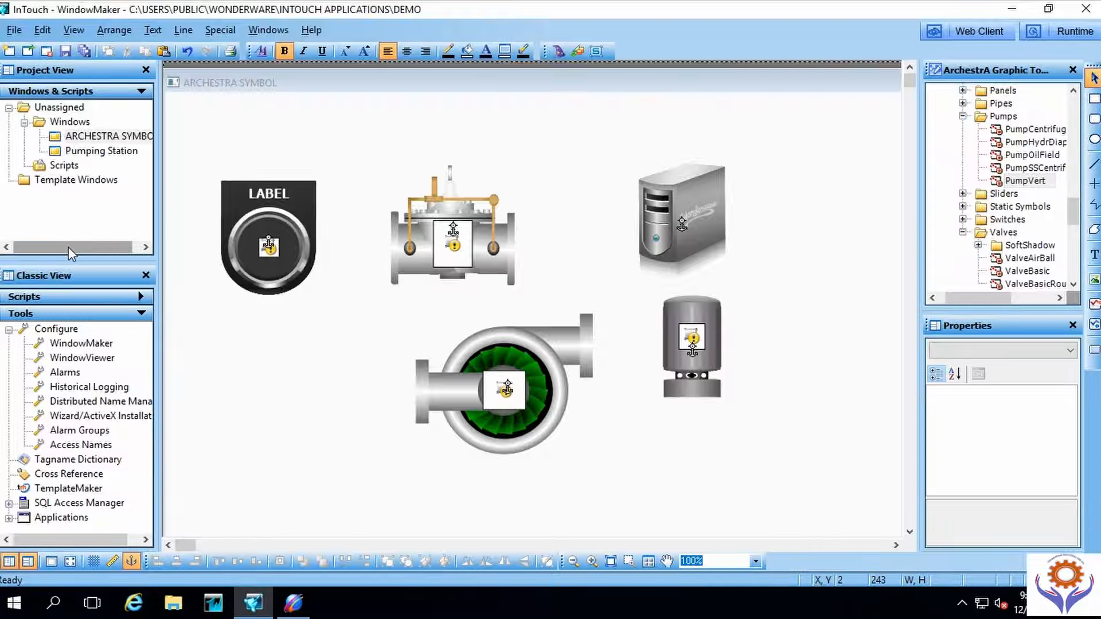
Step: Expand the Applications and SQL Access Manager branches of the tools tree and review their entries
drag(67, 246, 18, 247)
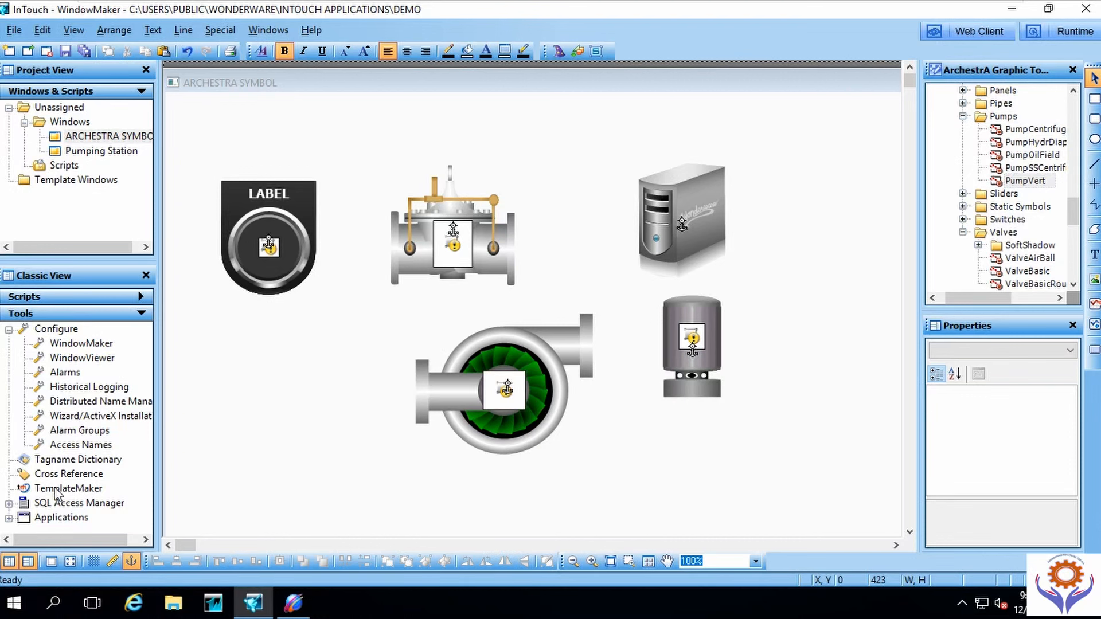
click(9, 519)
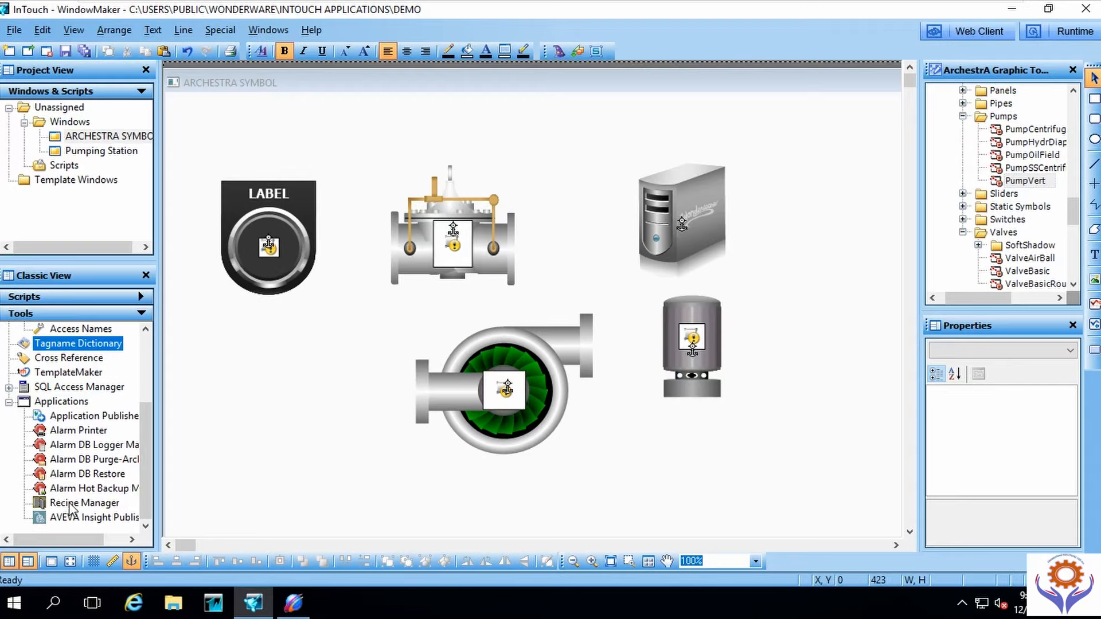
scroll(143, 460, up, 2)
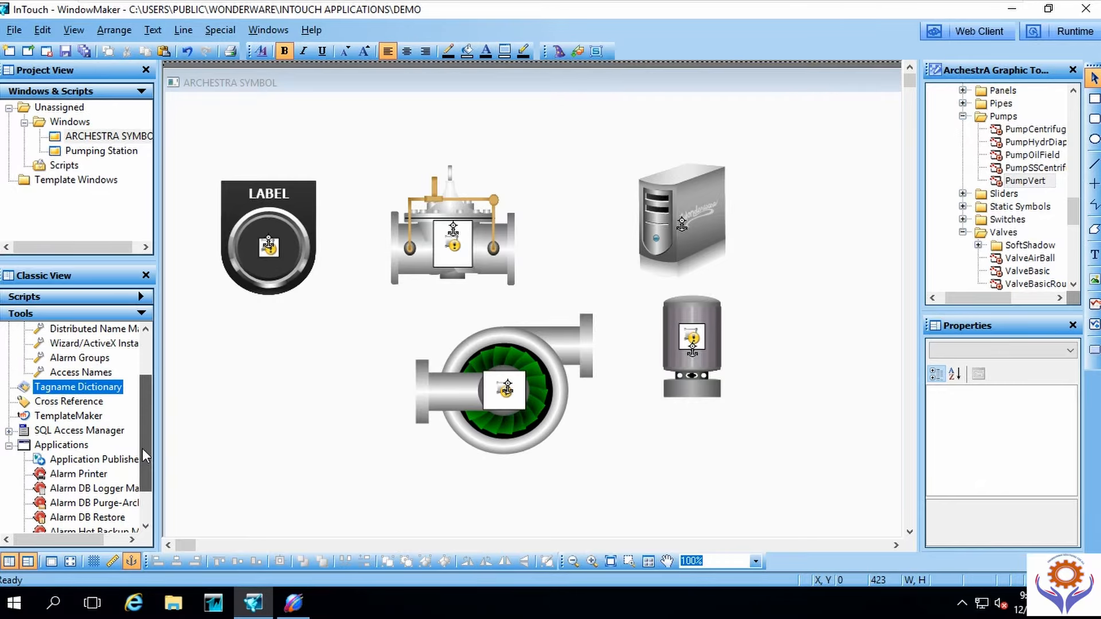
click(8, 431)
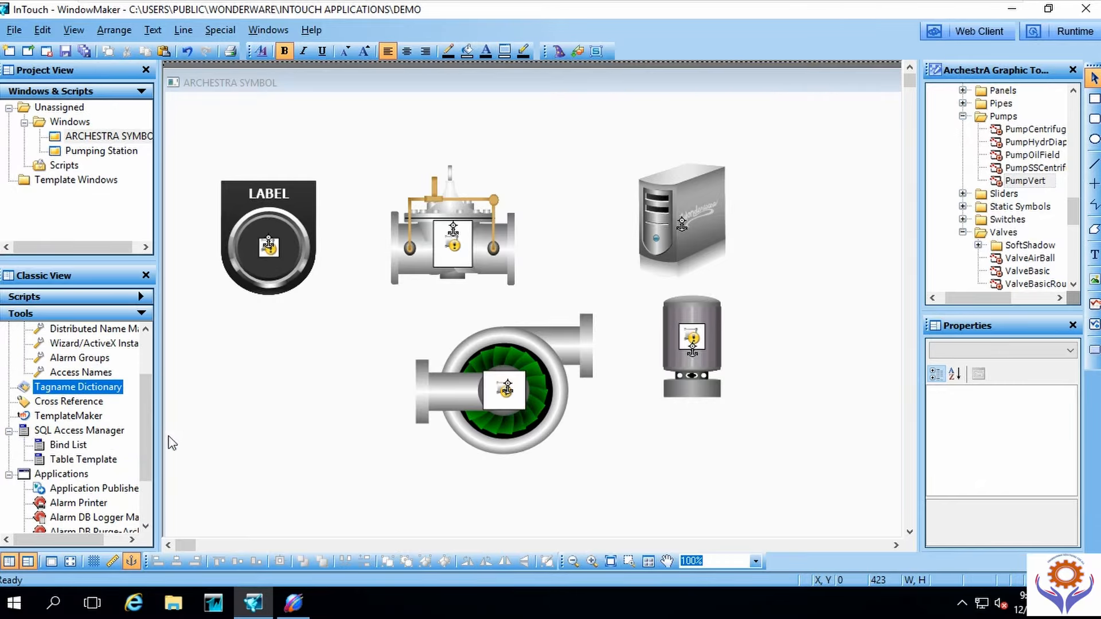
drag(143, 417, 143, 388)
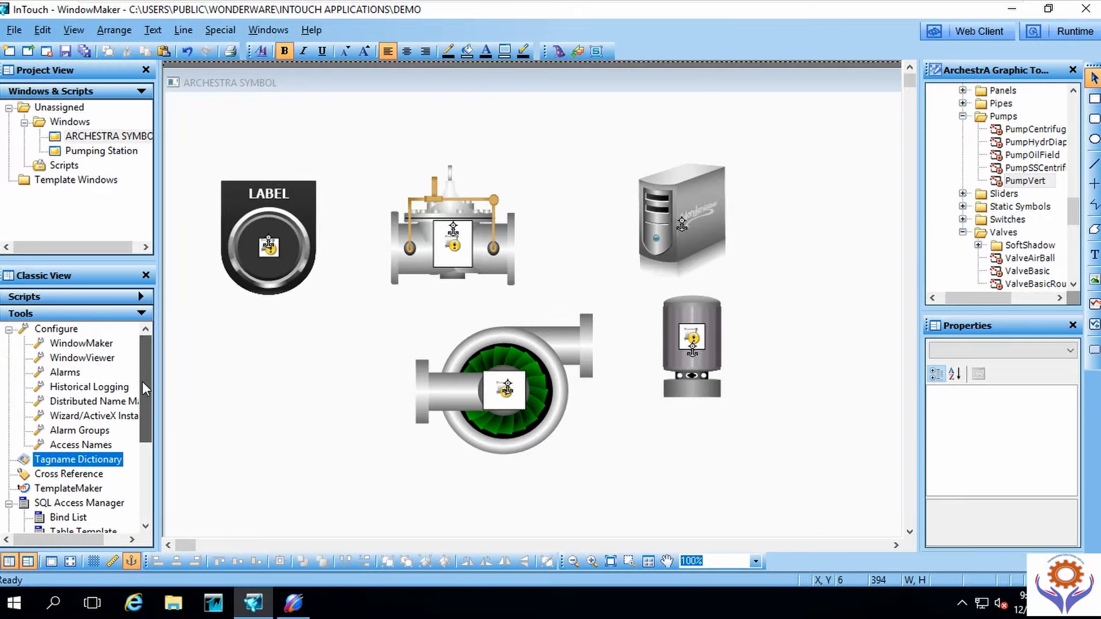
Step: Open the Application script editor, review its condition types, and close it without adding a script
click(55, 167)
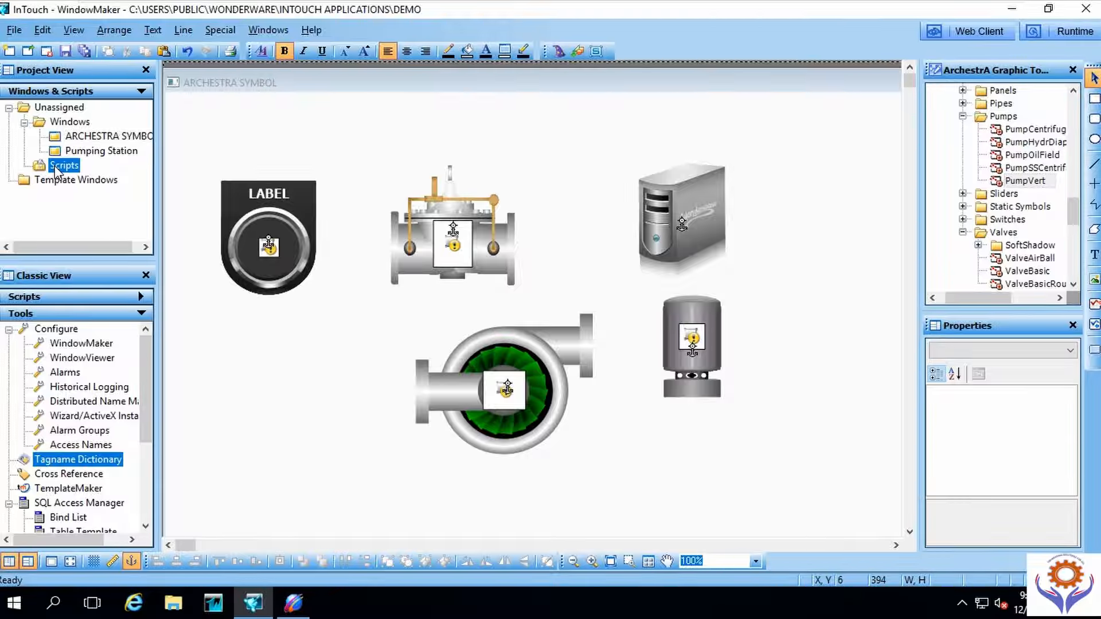
click(112, 298)
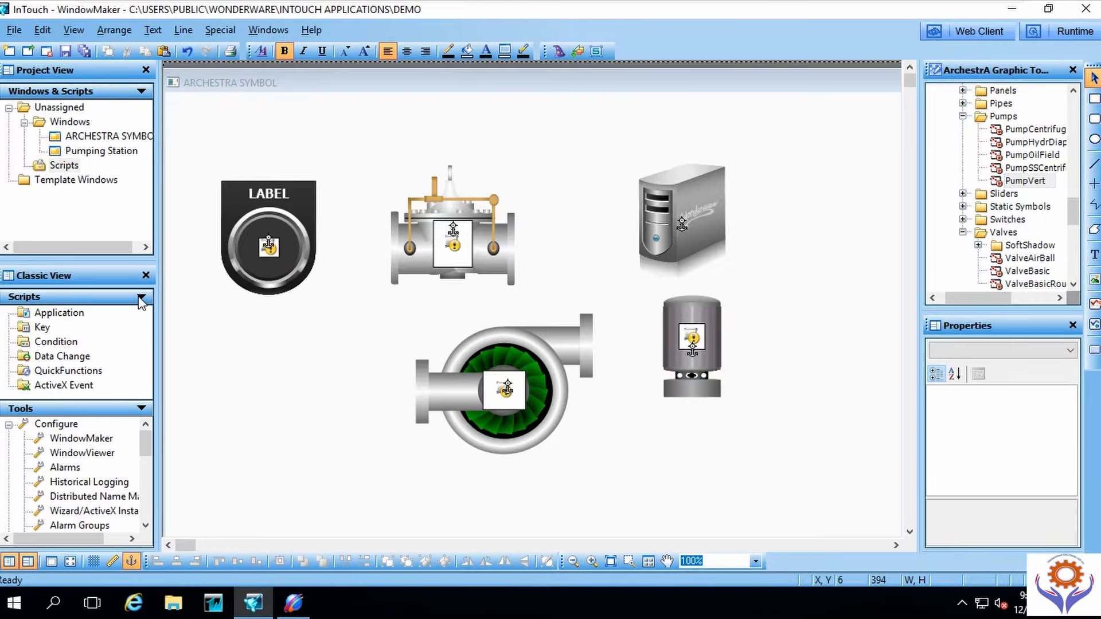
click(47, 313)
double_click(70, 320)
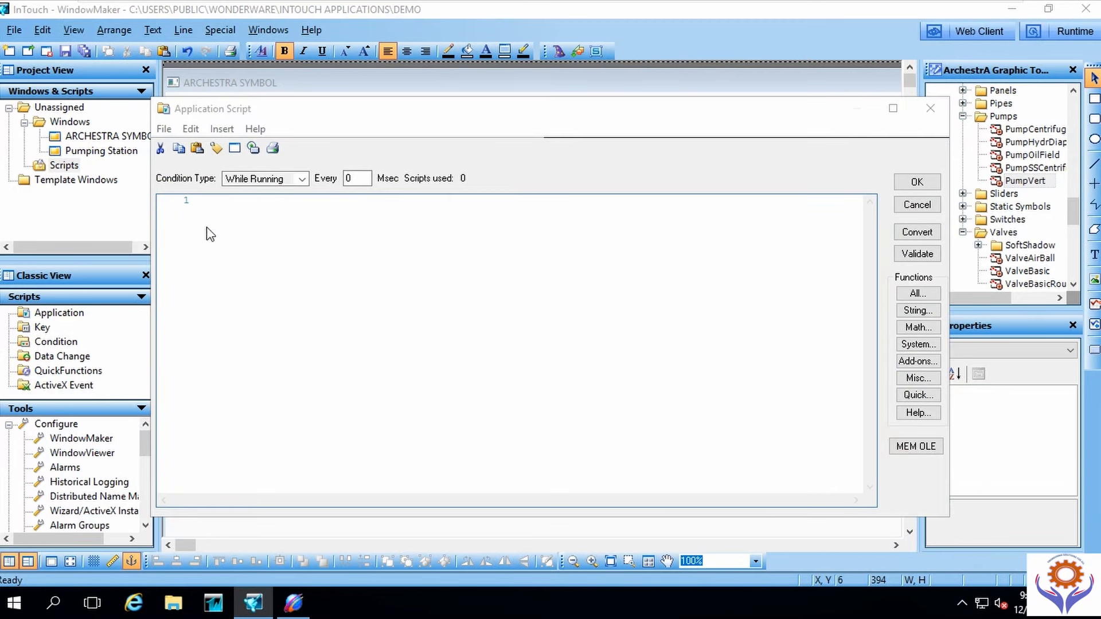
click(301, 179)
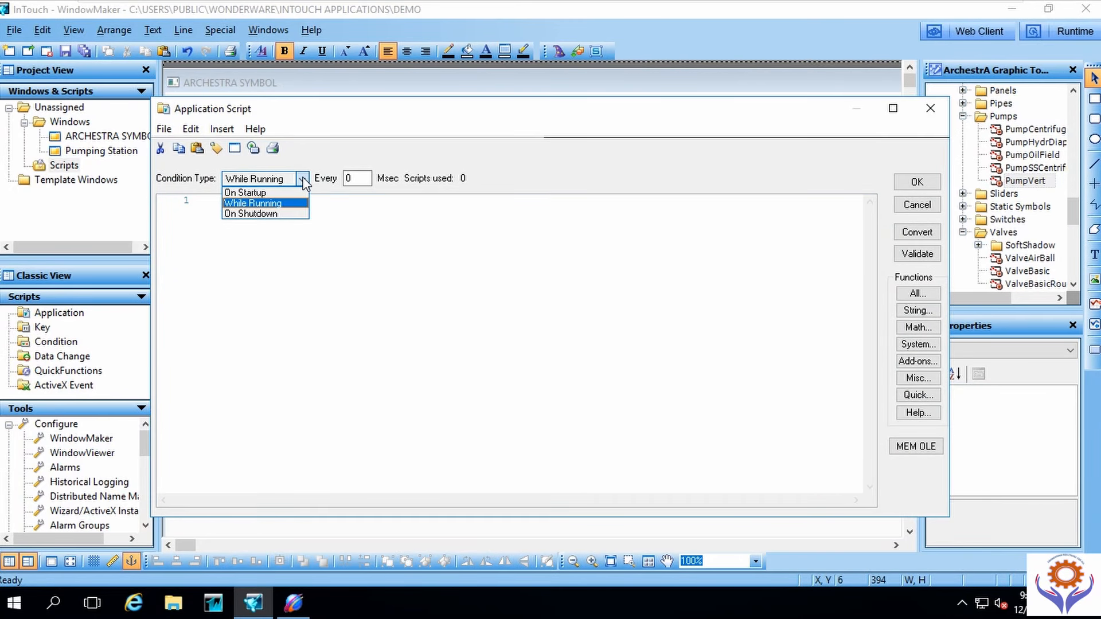
click(264, 193)
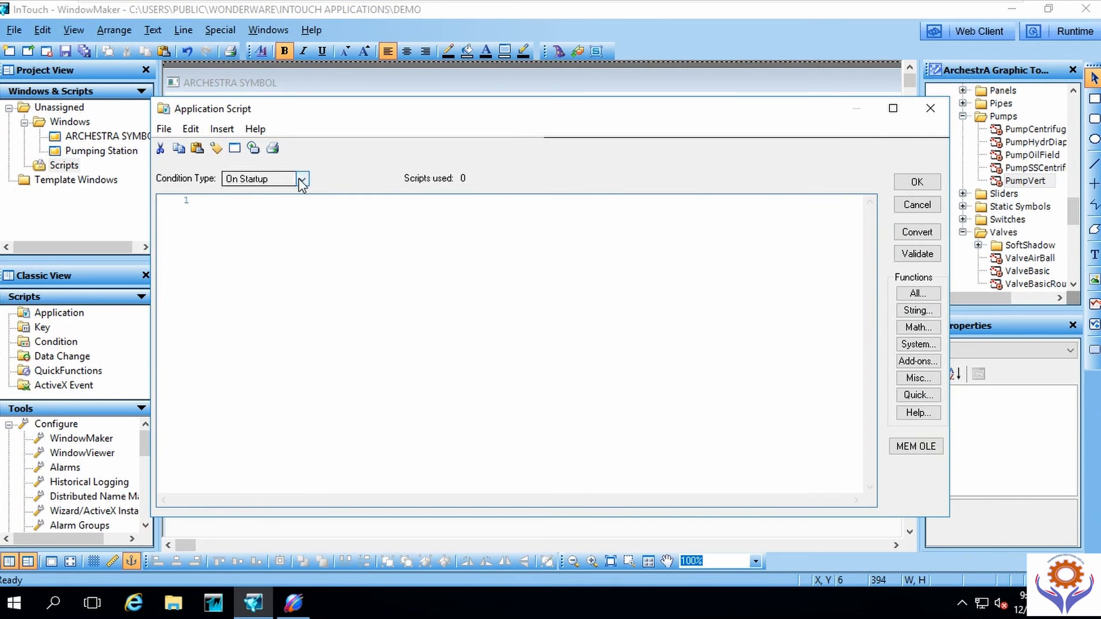
click(301, 180)
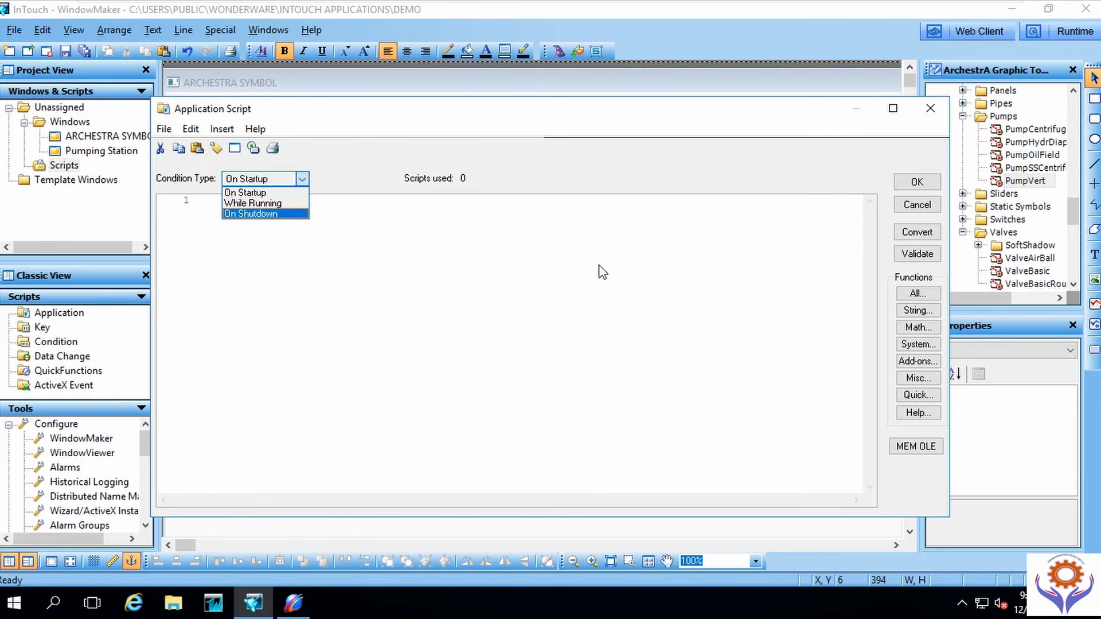
click(932, 115)
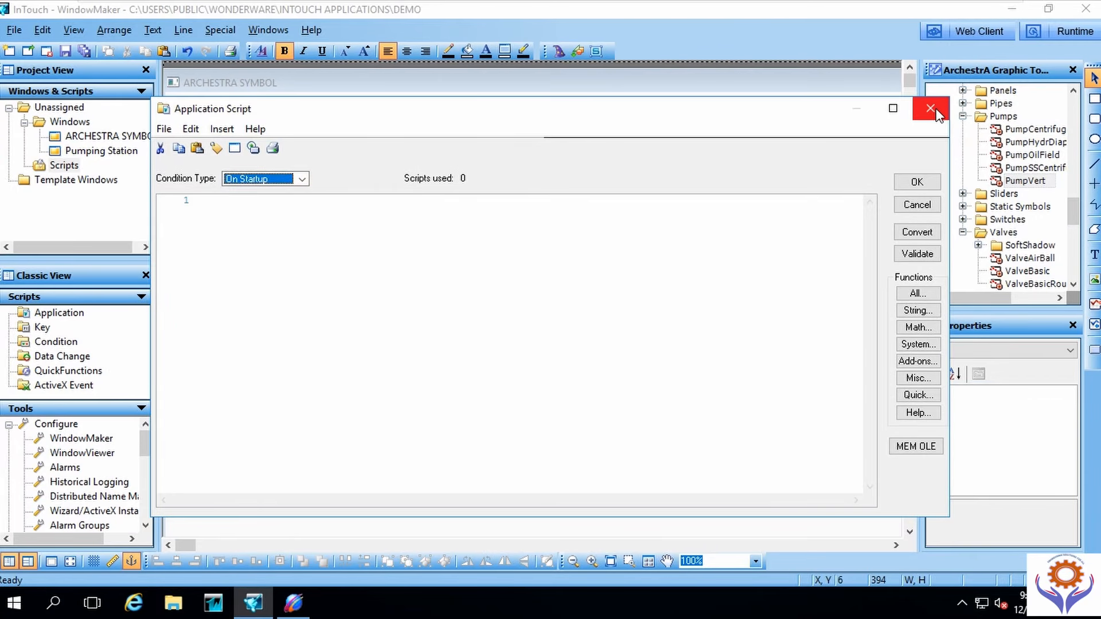
click(930, 115)
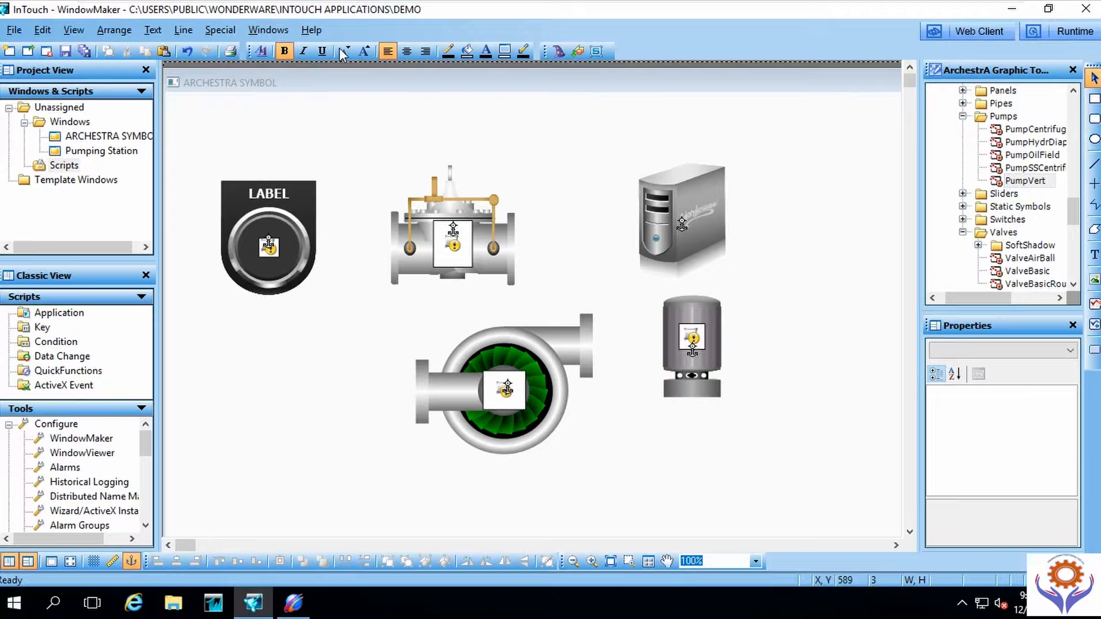
Step: Exit WindowMaker with the ARCHESTRA SYMBOL window saved, and switch to the InTouch Application Manager, allowing it to make changes
click(1085, 10)
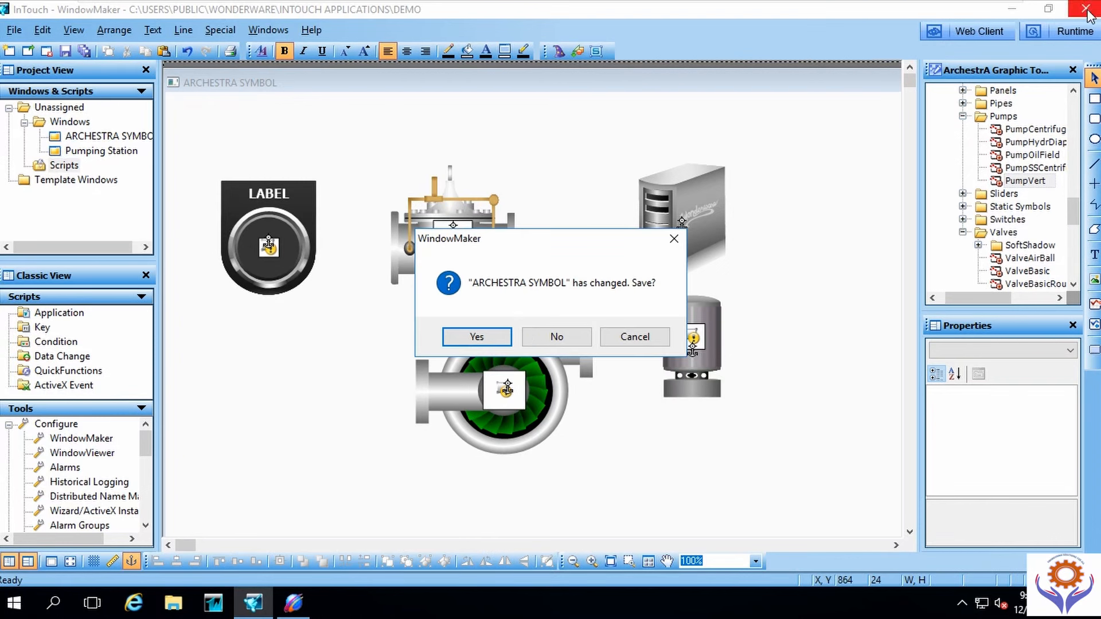
click(477, 338)
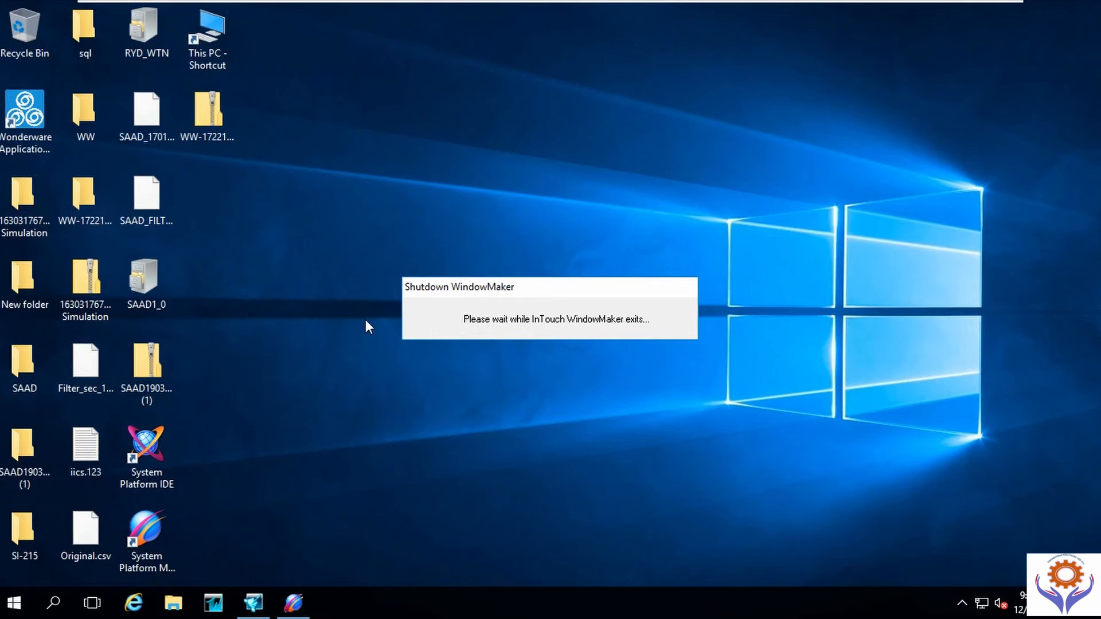
click(218, 600)
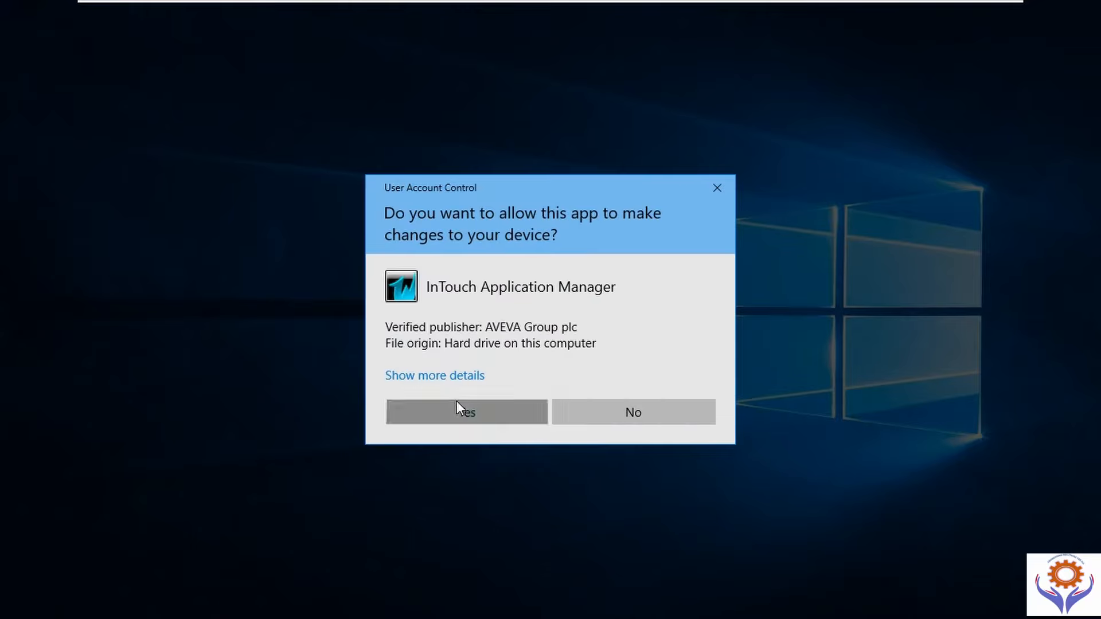
click(457, 404)
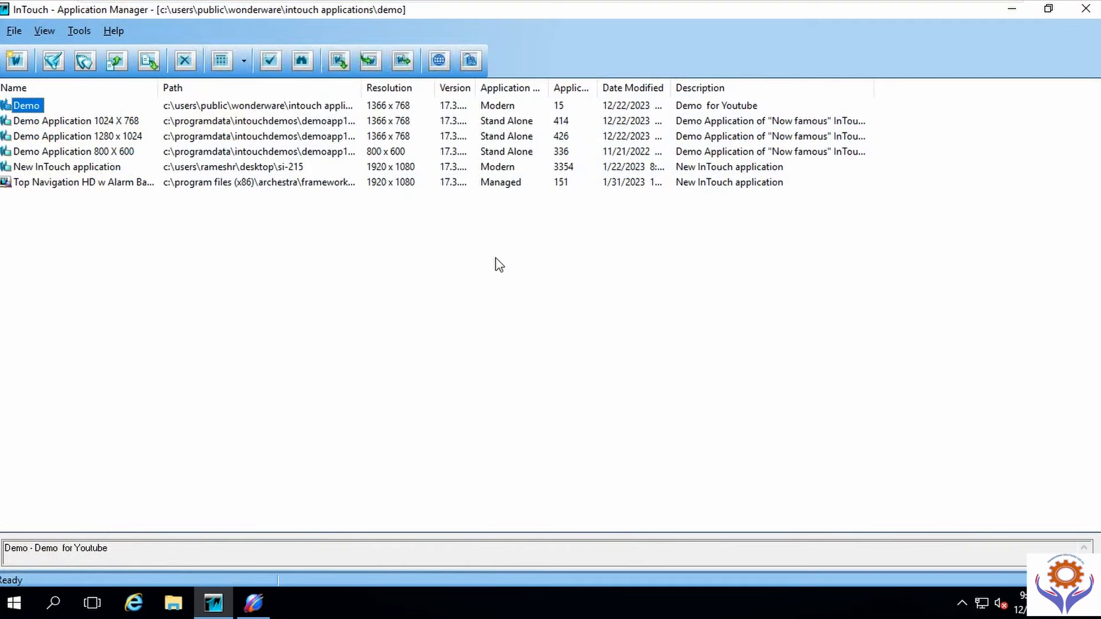
Step: Review the CSV database dump options for the Demo application, cancel the dump, and reopen the InTouch Application Manager
click(148, 61)
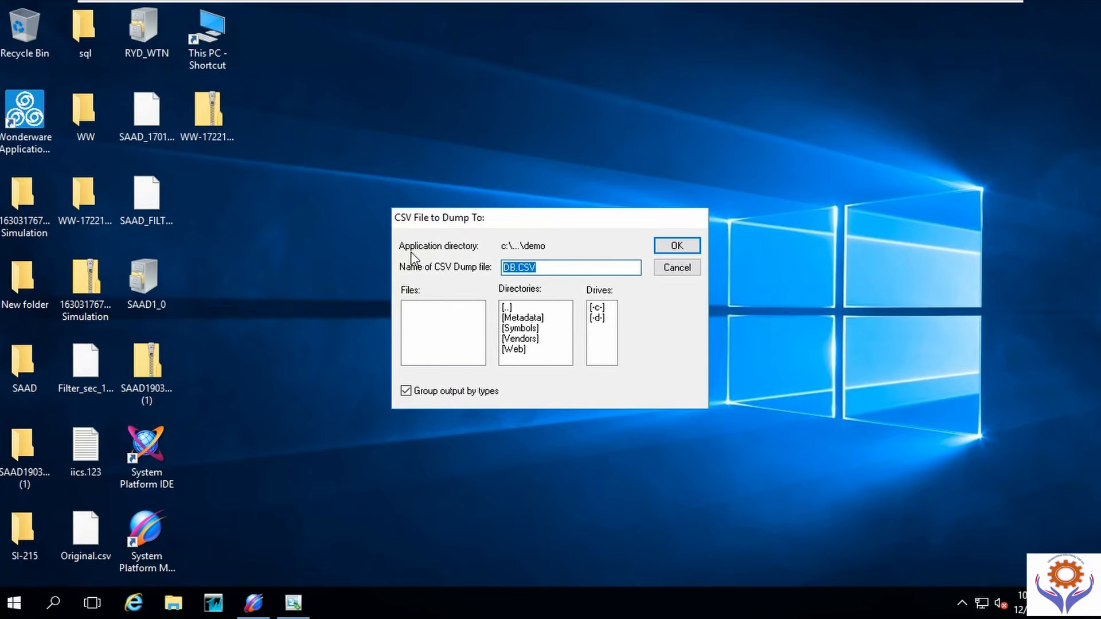
click(679, 269)
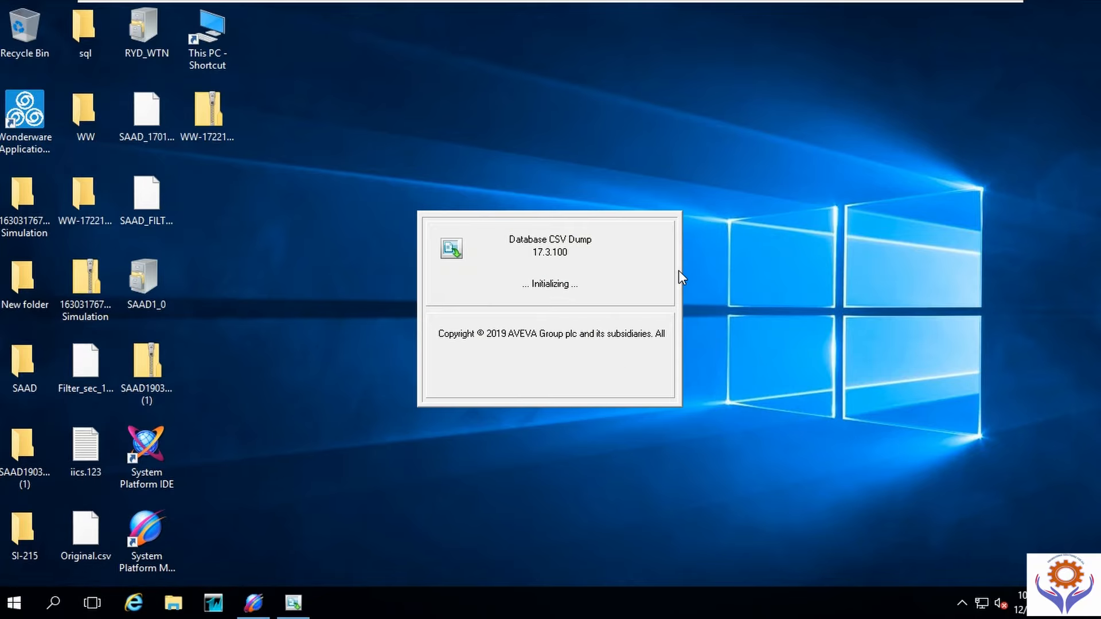
click(214, 605)
click(461, 412)
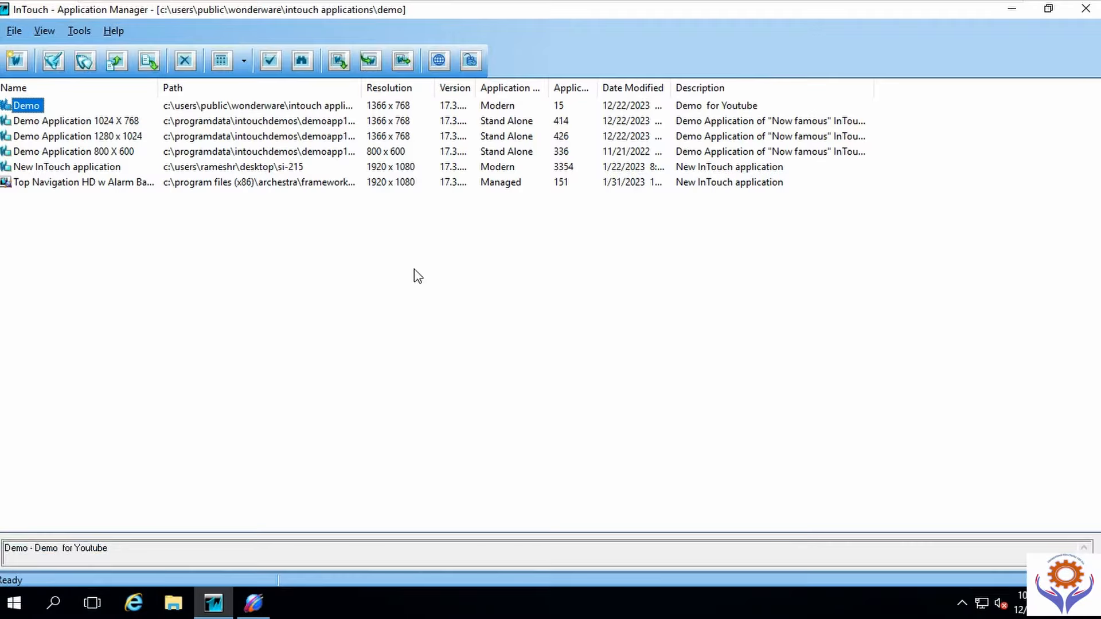
Step: Open the Demo application in WindowMaker, exit it without opening any windows, and return to the InTouch Application Manager
double_click(232, 106)
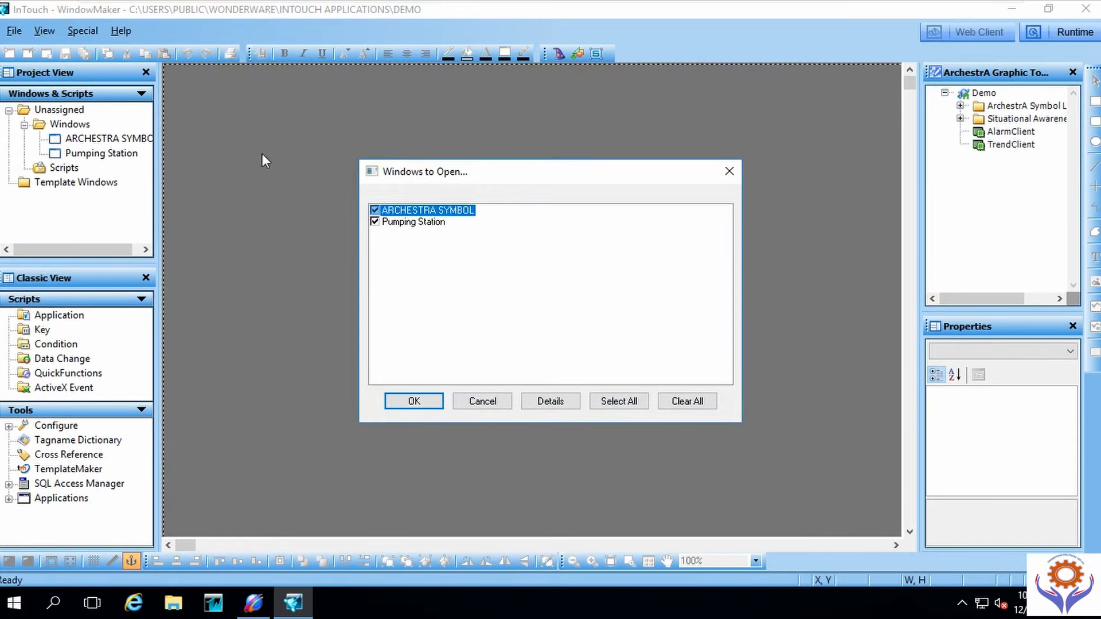
click(476, 406)
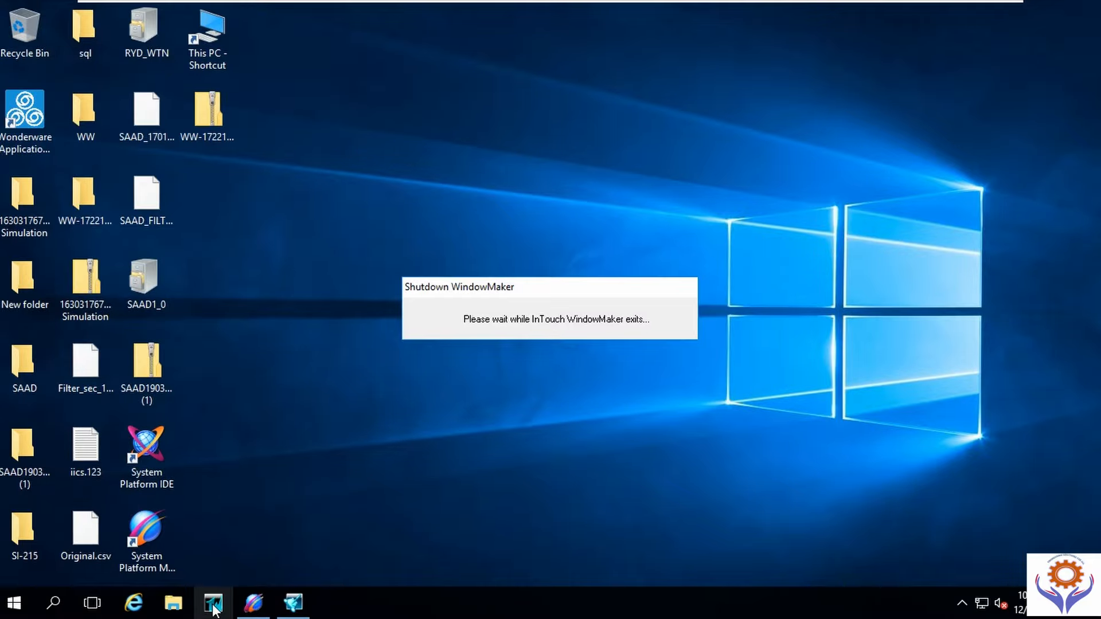
click(213, 609)
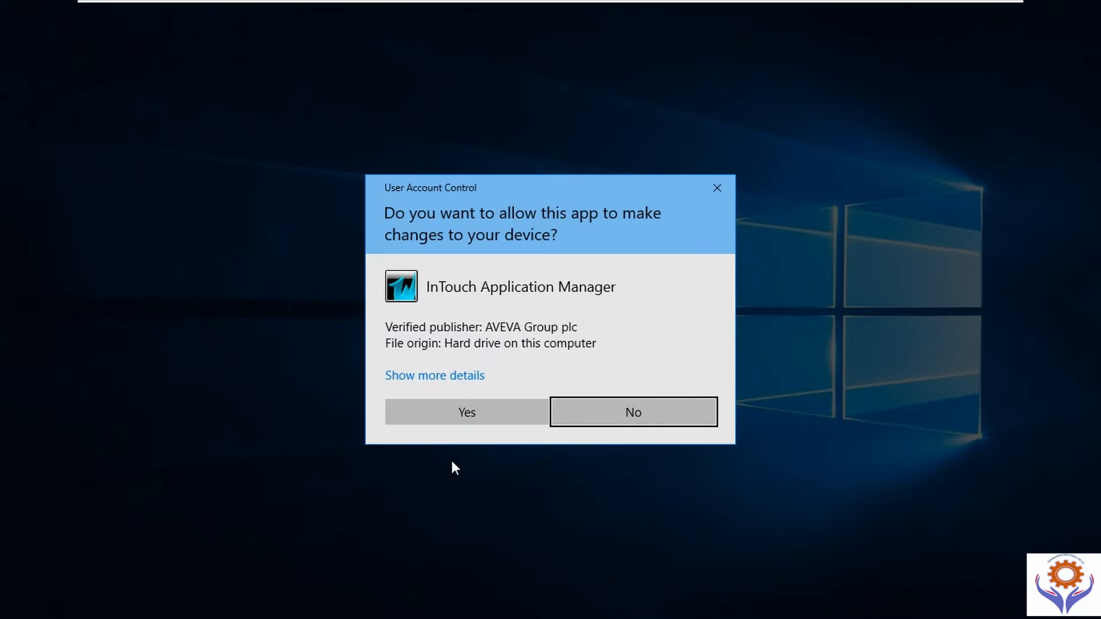
click(456, 417)
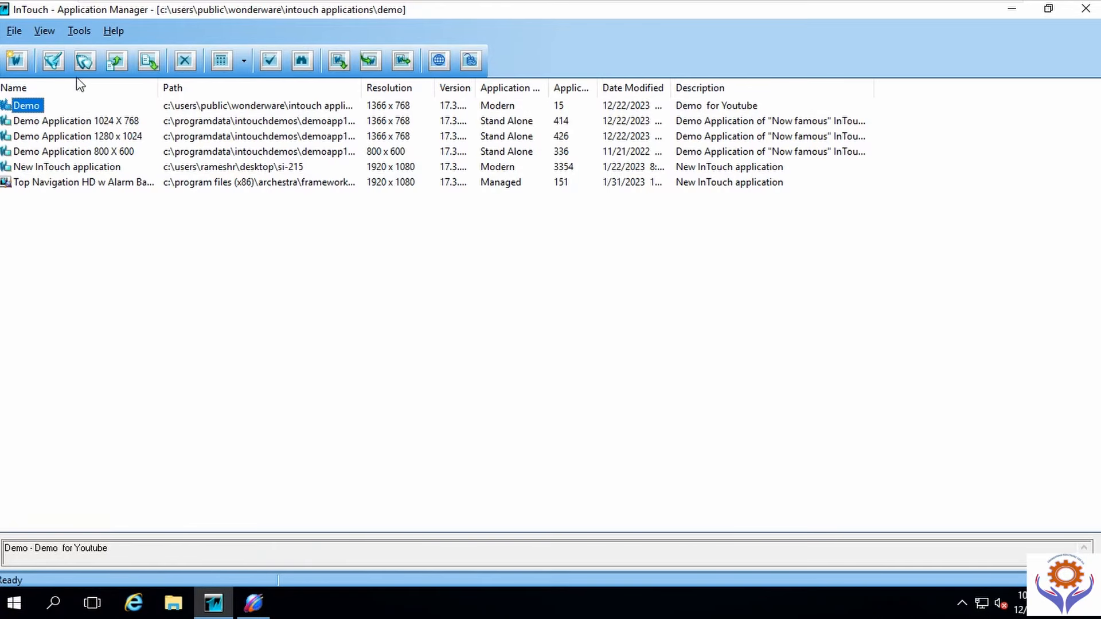
Step: Dump the Demo application's tag database to a CSV file named DEMO.CSV in the application directory
click(148, 60)
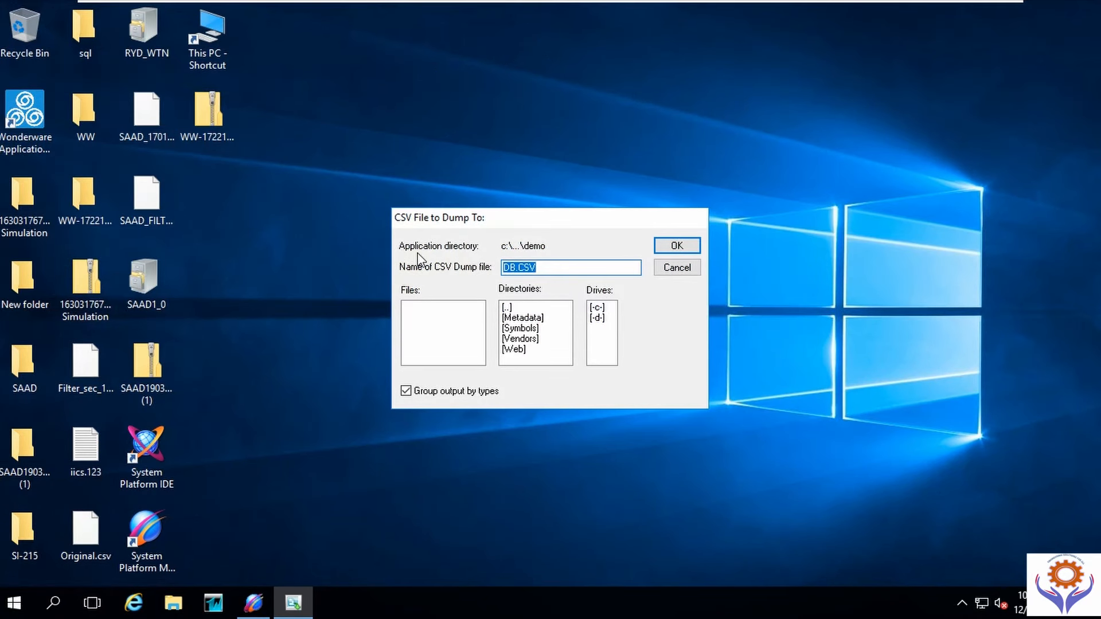
click(514, 267)
drag(514, 269, 503, 269)
text(DEMO)
click(669, 250)
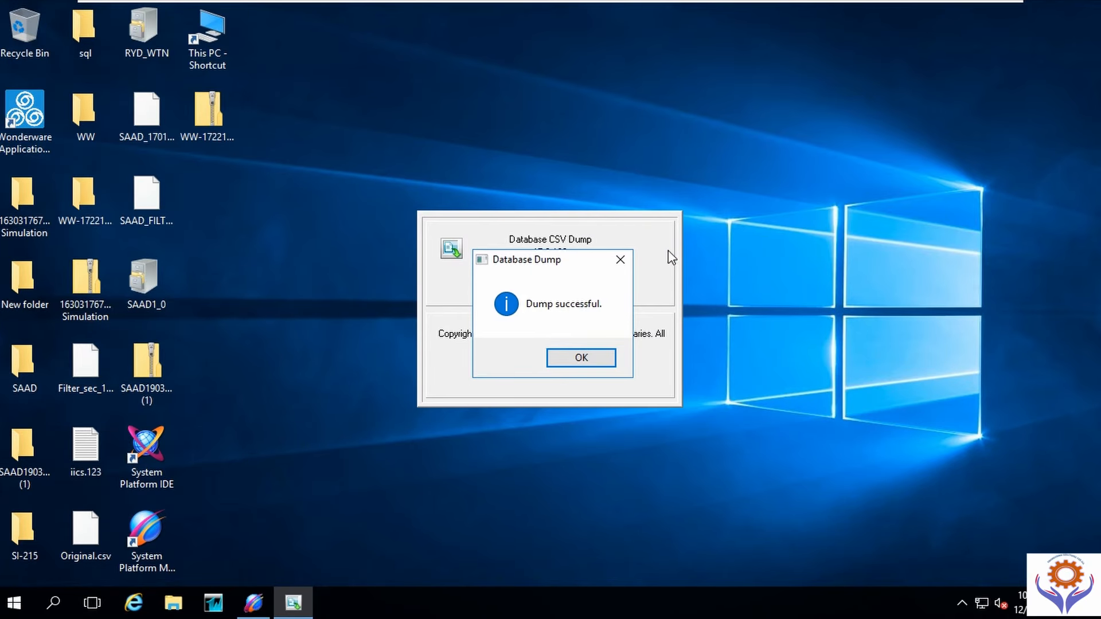
click(585, 353)
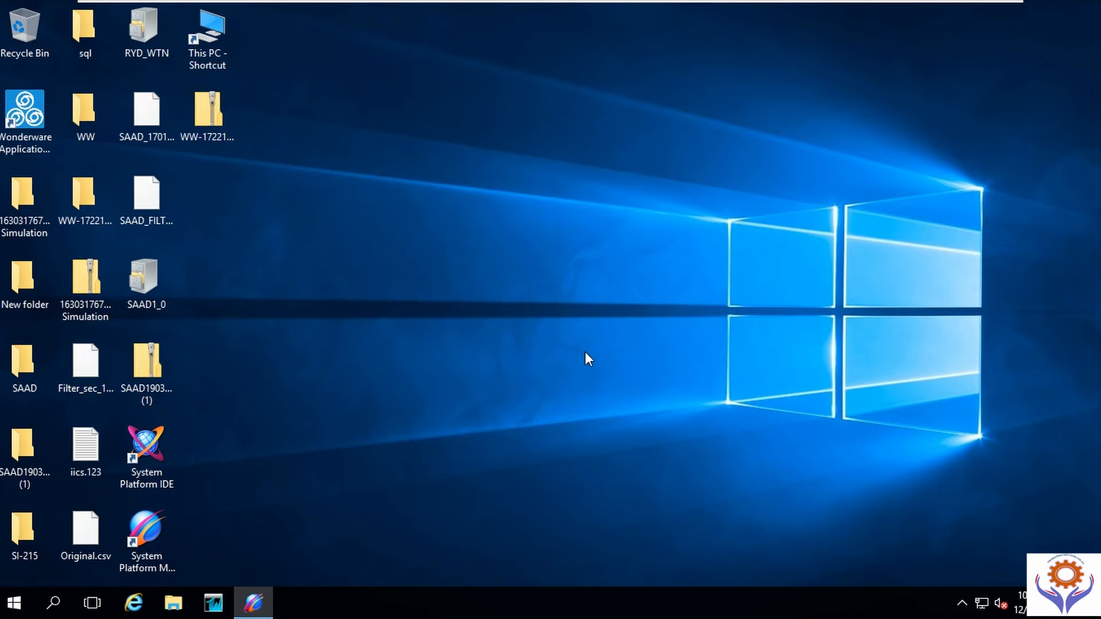
Step: Reopen the InTouch Application Manager, allow it to make changes, and minimize it to reach the desktop
click(214, 605)
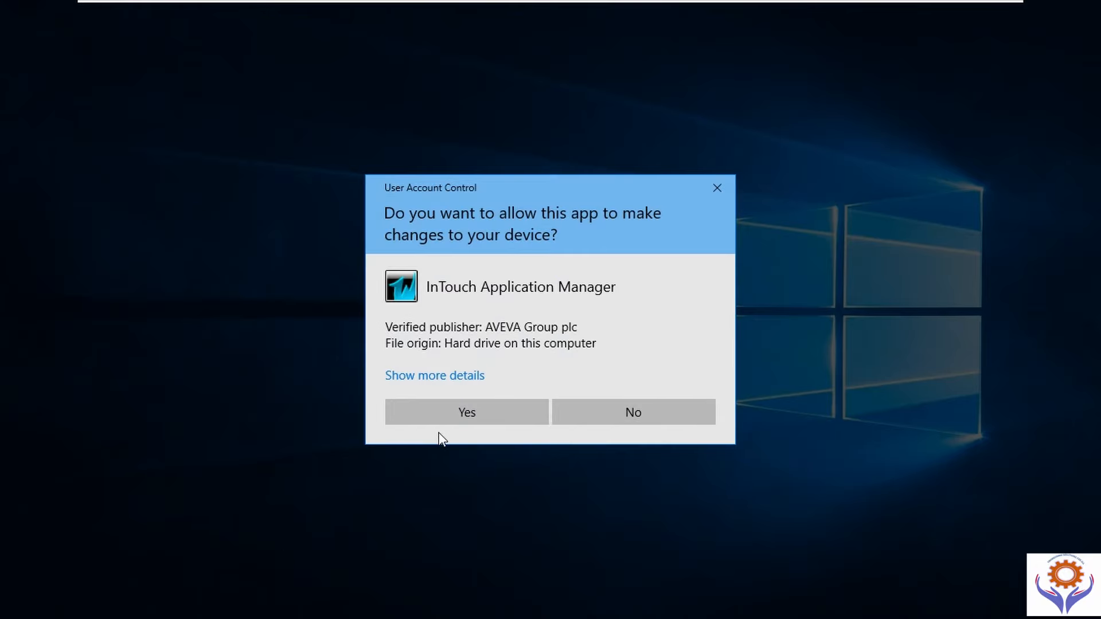
click(431, 411)
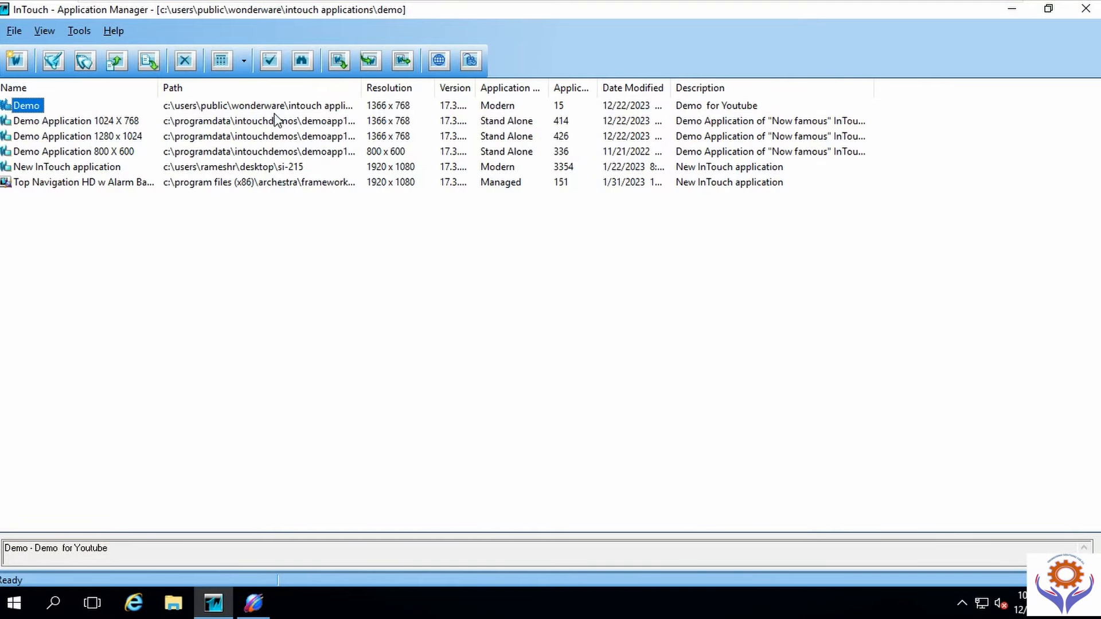
click(1014, 9)
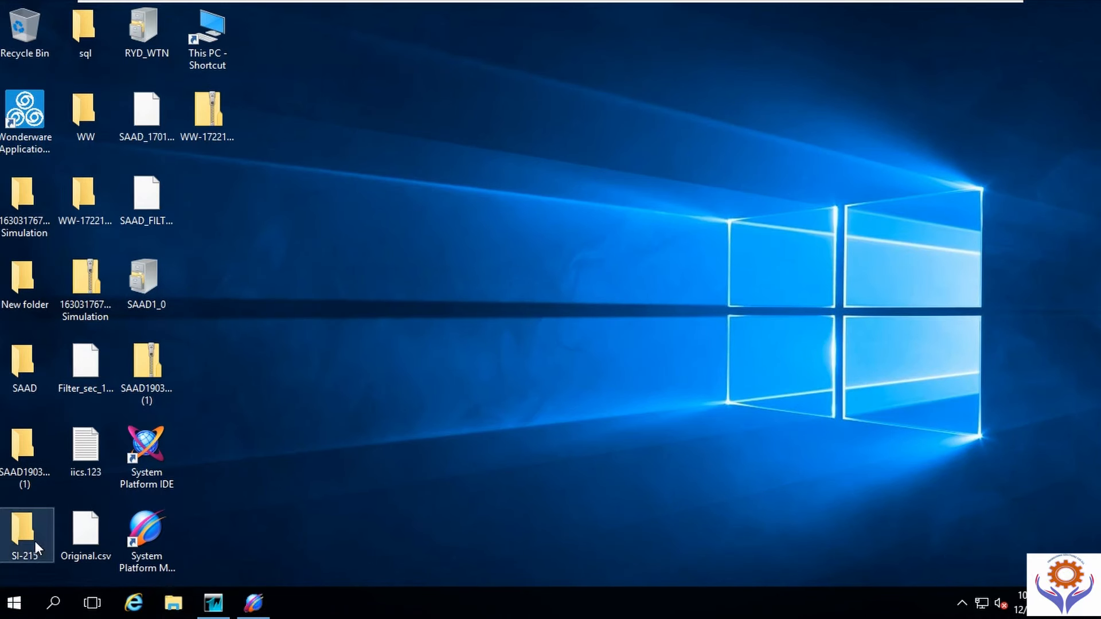
Step: In File Explorer, open the DEMO application folder under C:\Users\Public\Wonderware\Intouch Applications
click(232, 39)
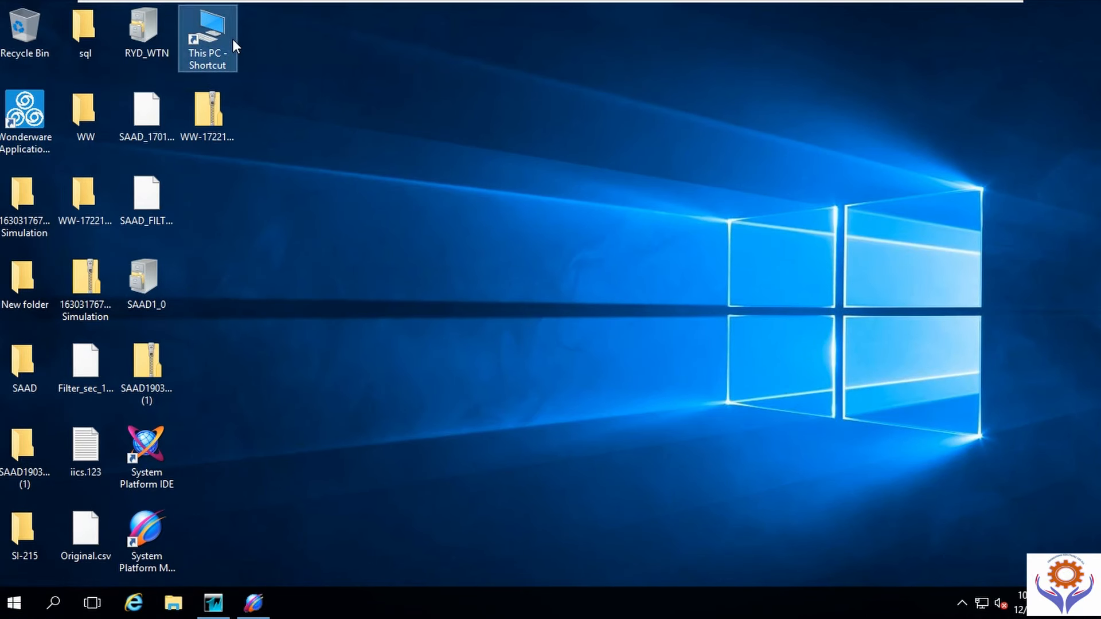
double_click(232, 39)
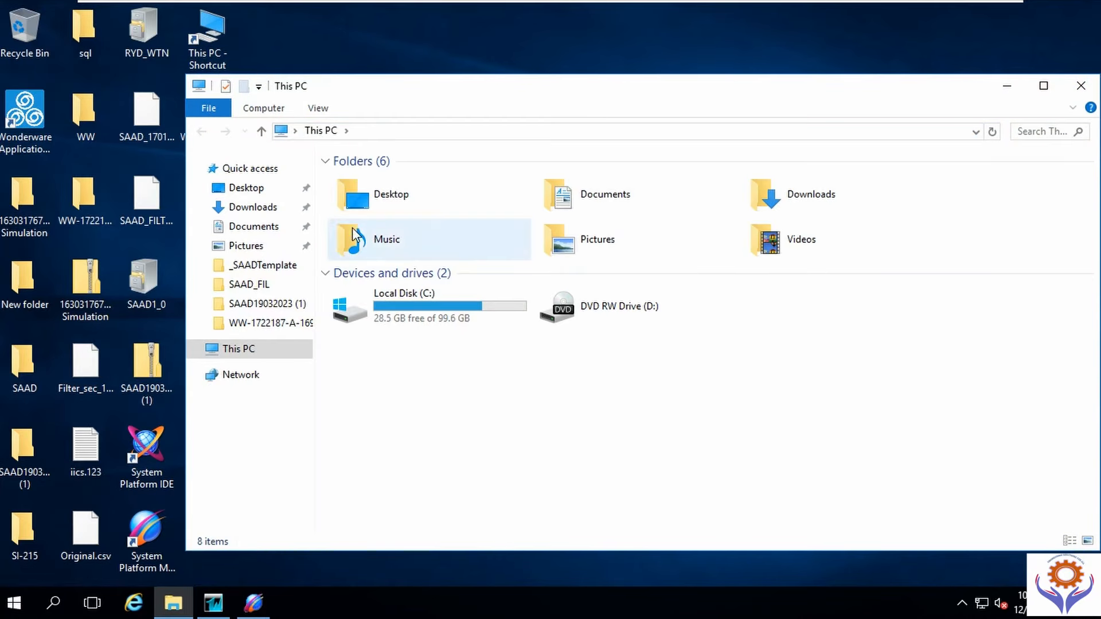
double_click(446, 300)
click(381, 282)
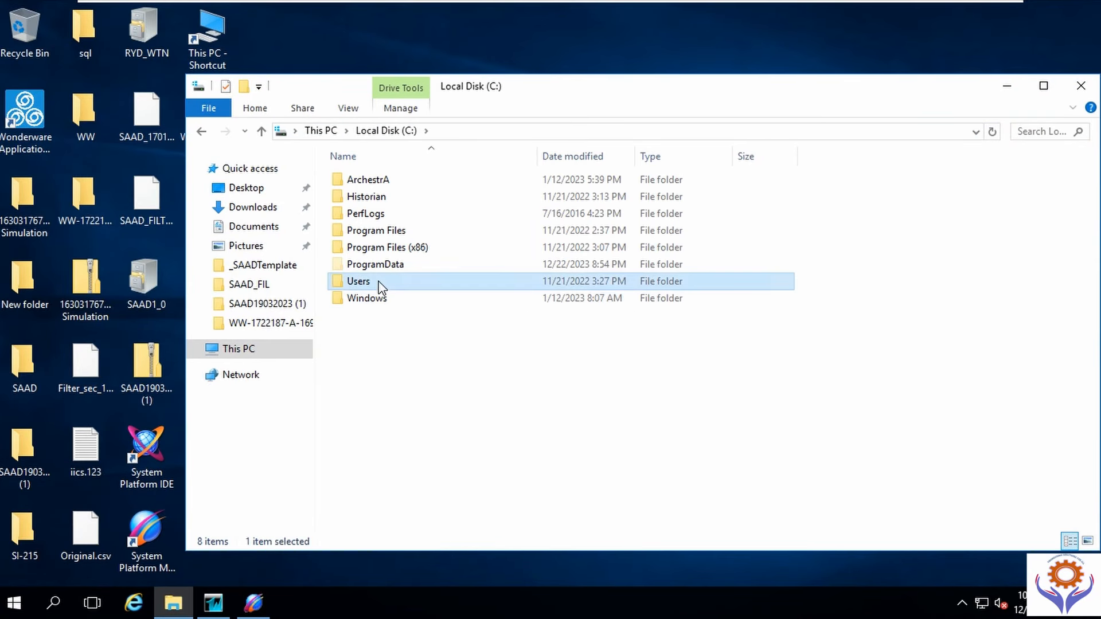
double_click(381, 284)
click(377, 252)
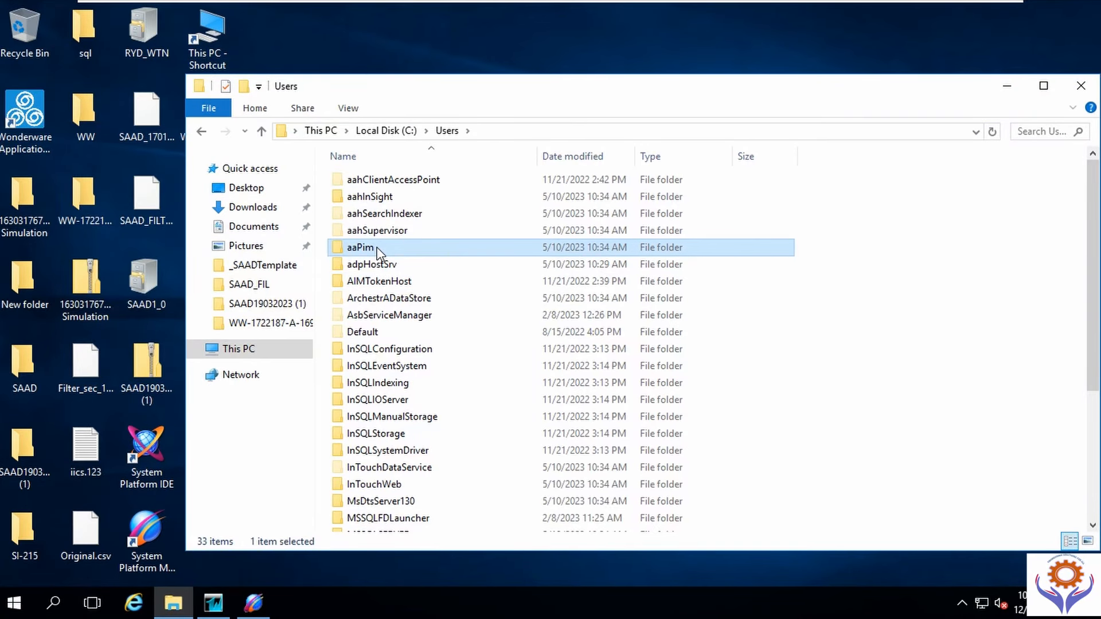
key(p)
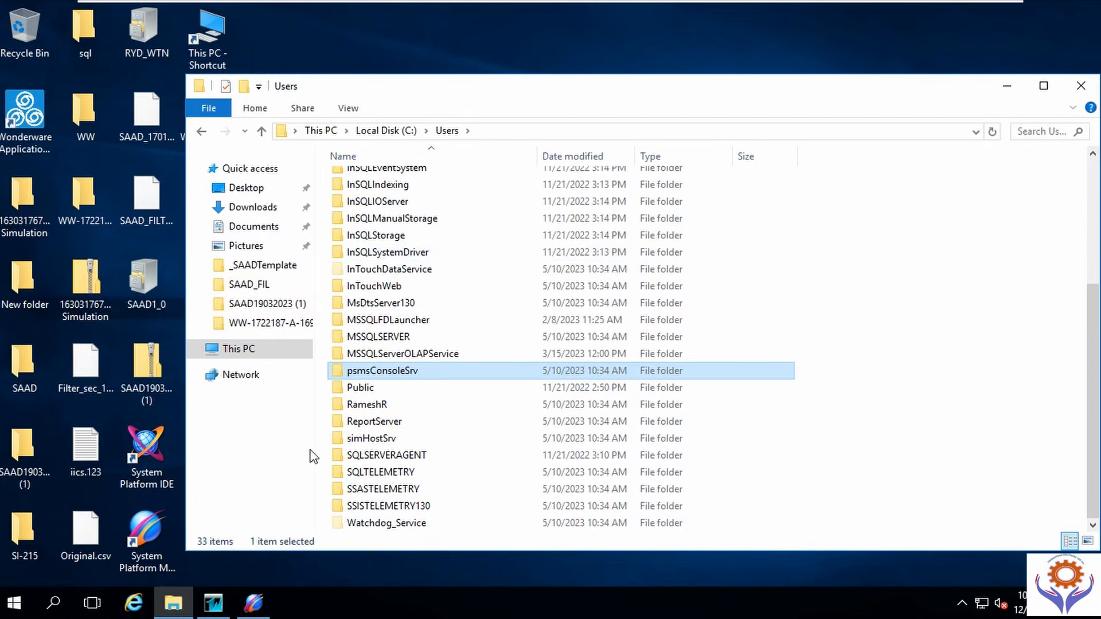
double_click(361, 388)
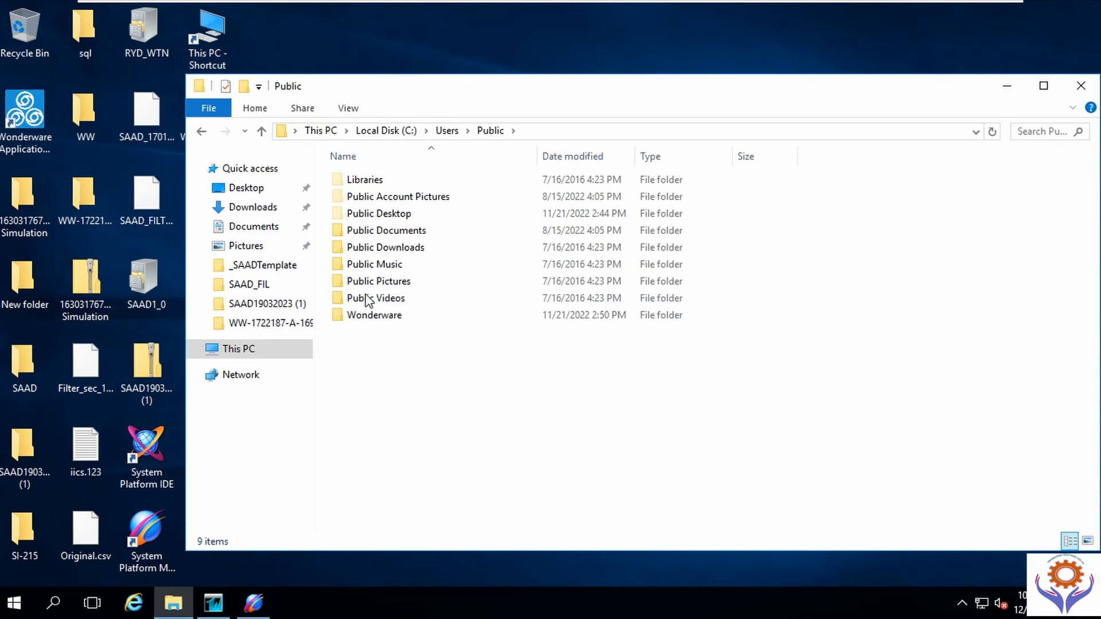
double_click(392, 317)
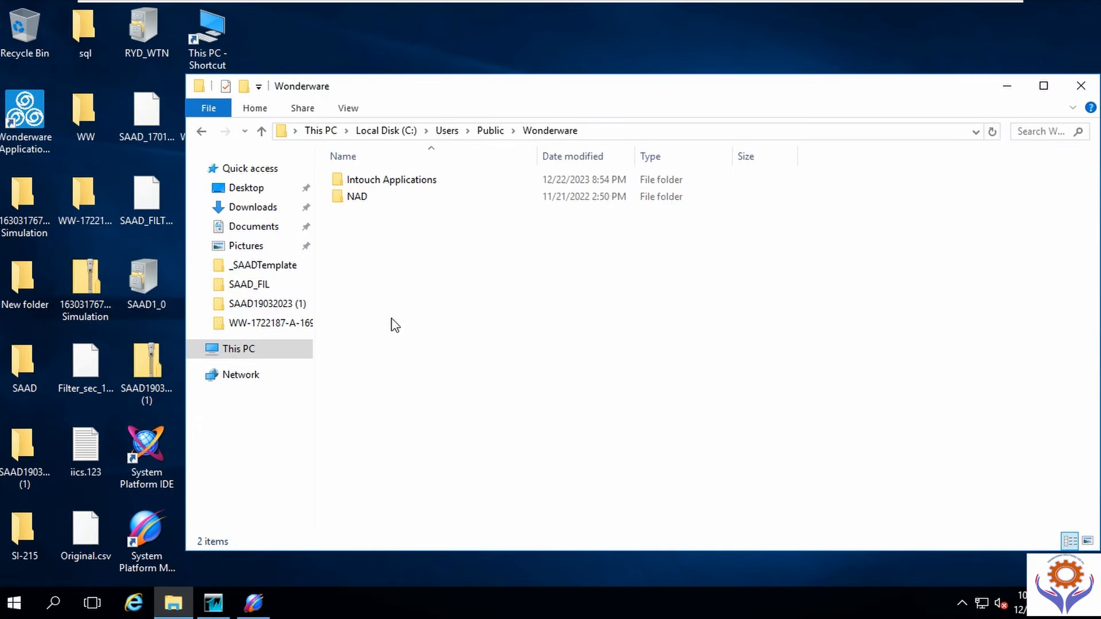
double_click(374, 182)
click(377, 182)
double_click(379, 184)
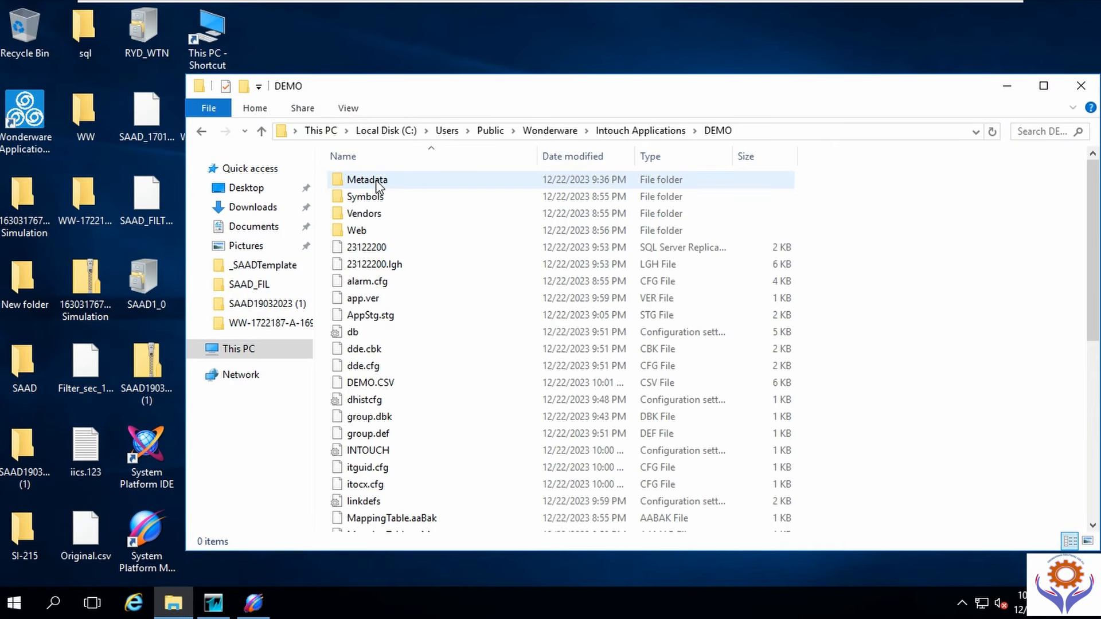
Step: Copy DEMO.CSV from the DEMO application folder to the desktop
click(368, 320)
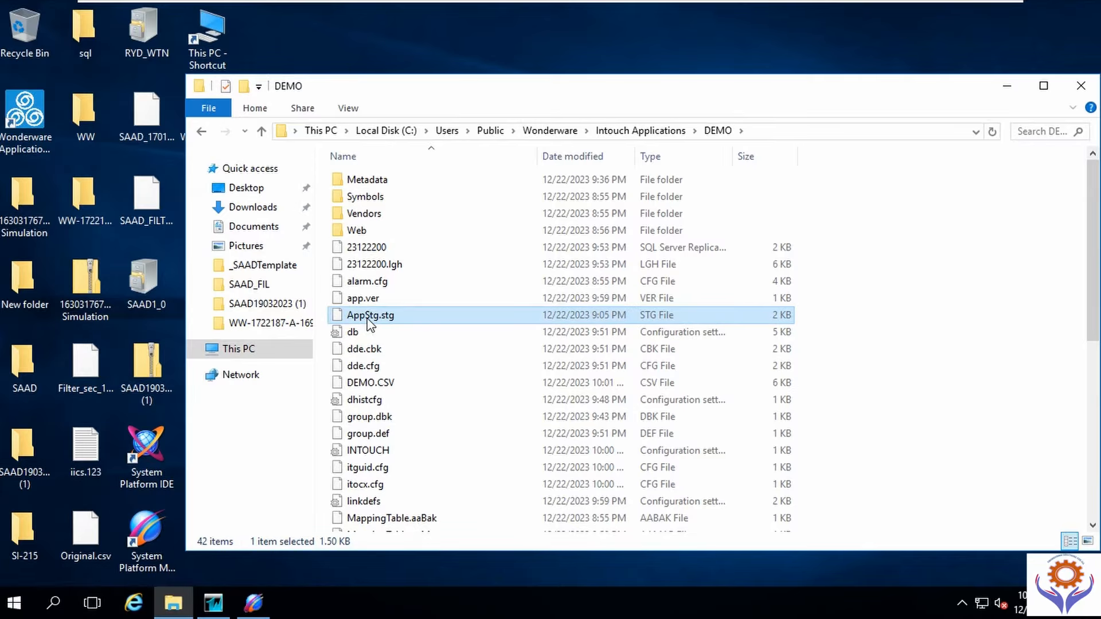
key(Down)
key(Down)
key(Down)
key(Down)
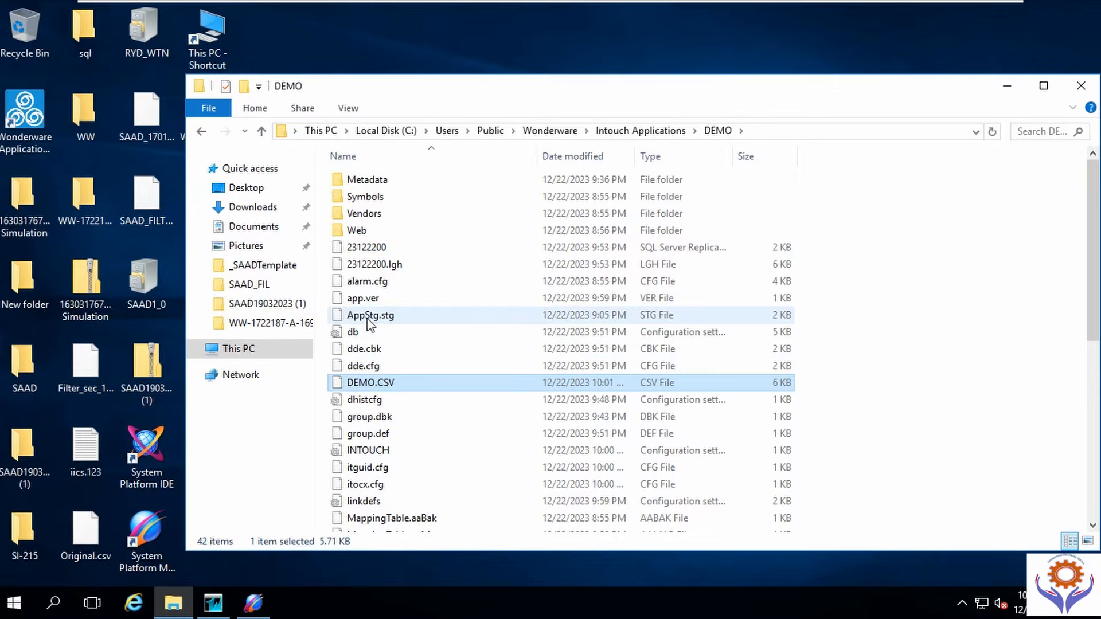
click(1008, 86)
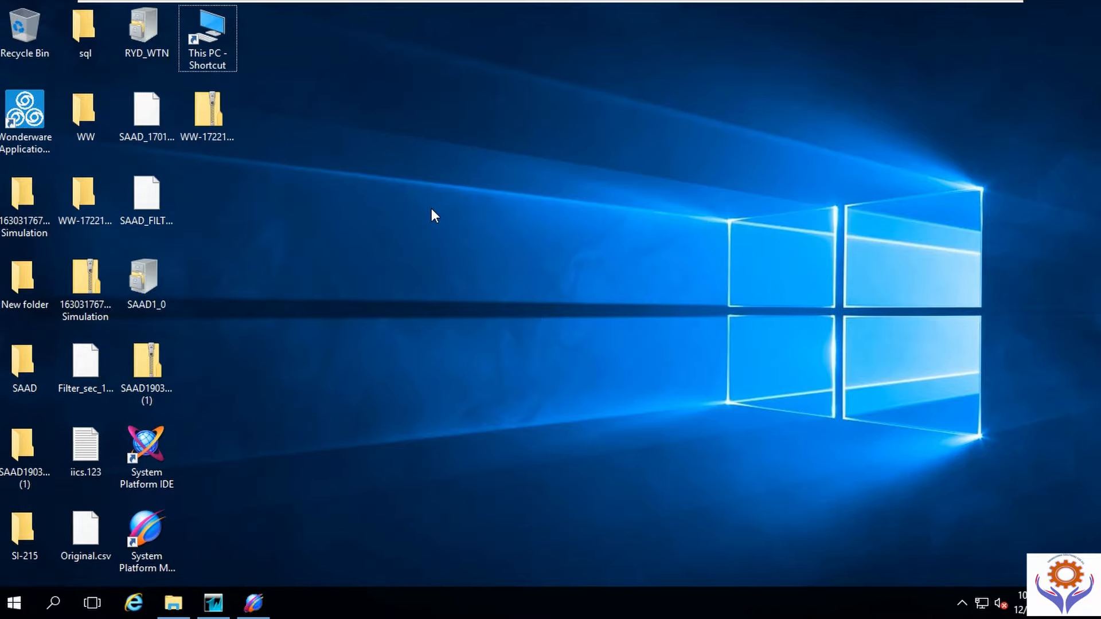
key(ctrl+v)
click(320, 259)
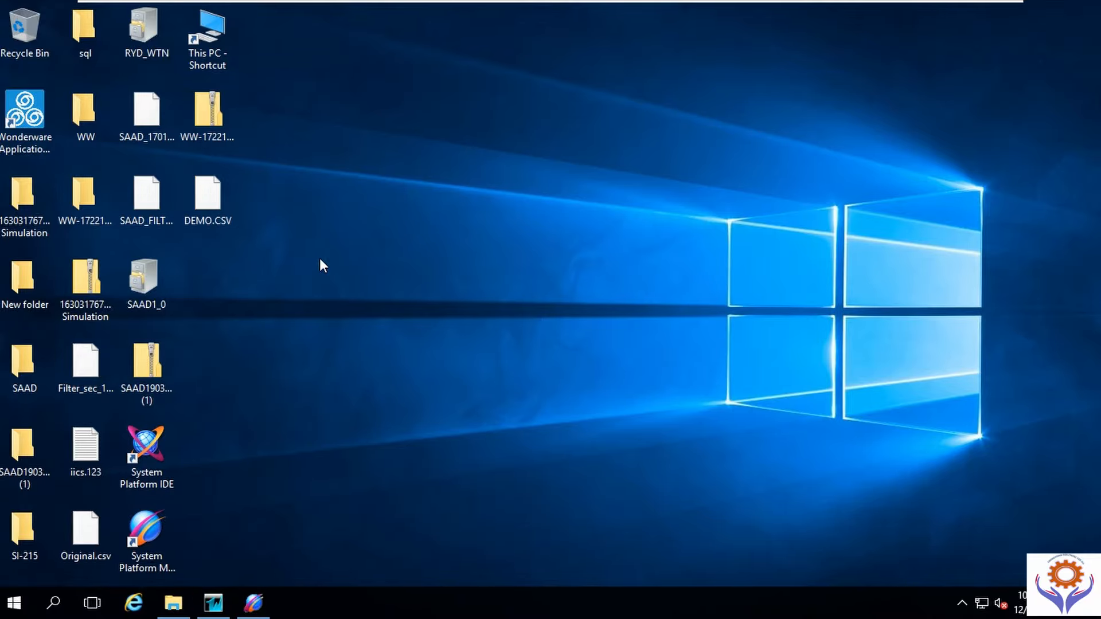
Step: Open the desktop copy of DEMO.CSV in Notepad, examine its access names and tag definitions, and close it
right_click(212, 203)
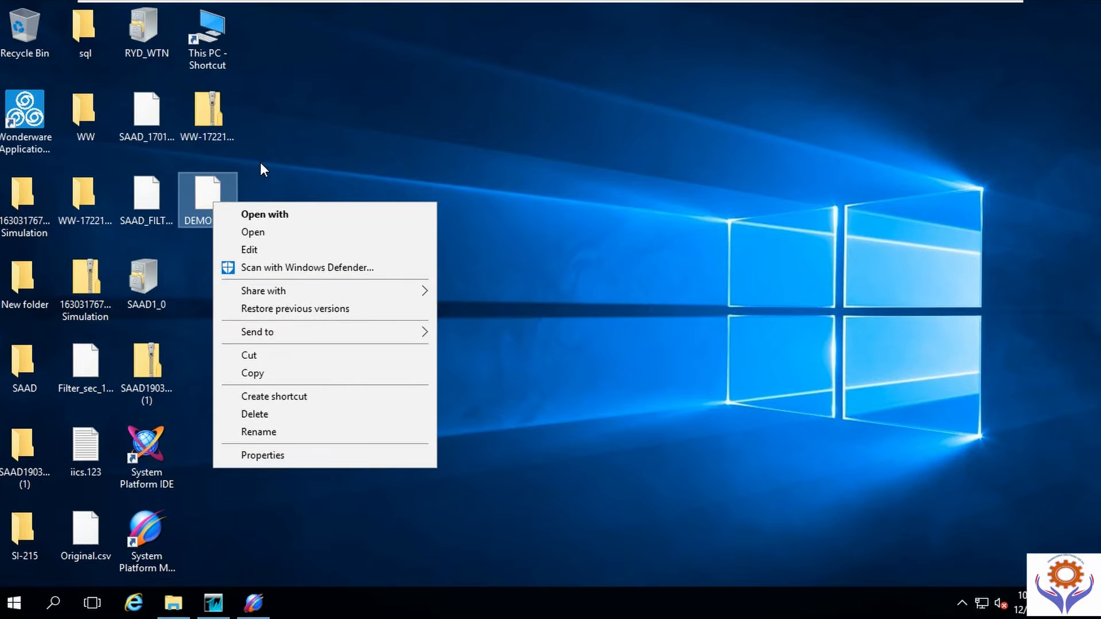
click(264, 252)
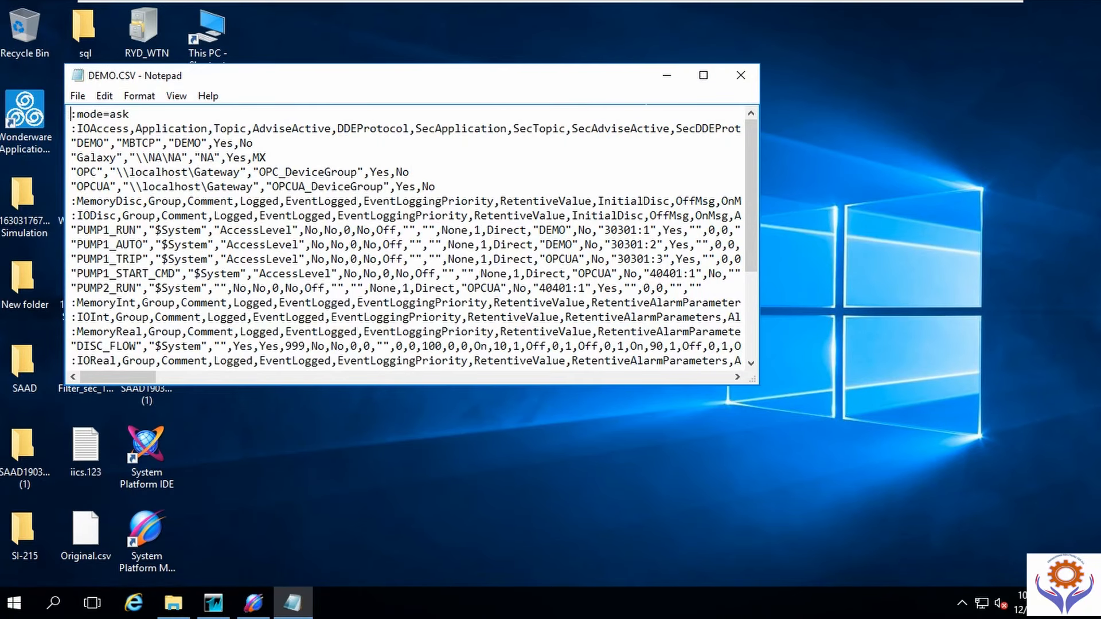
click(703, 75)
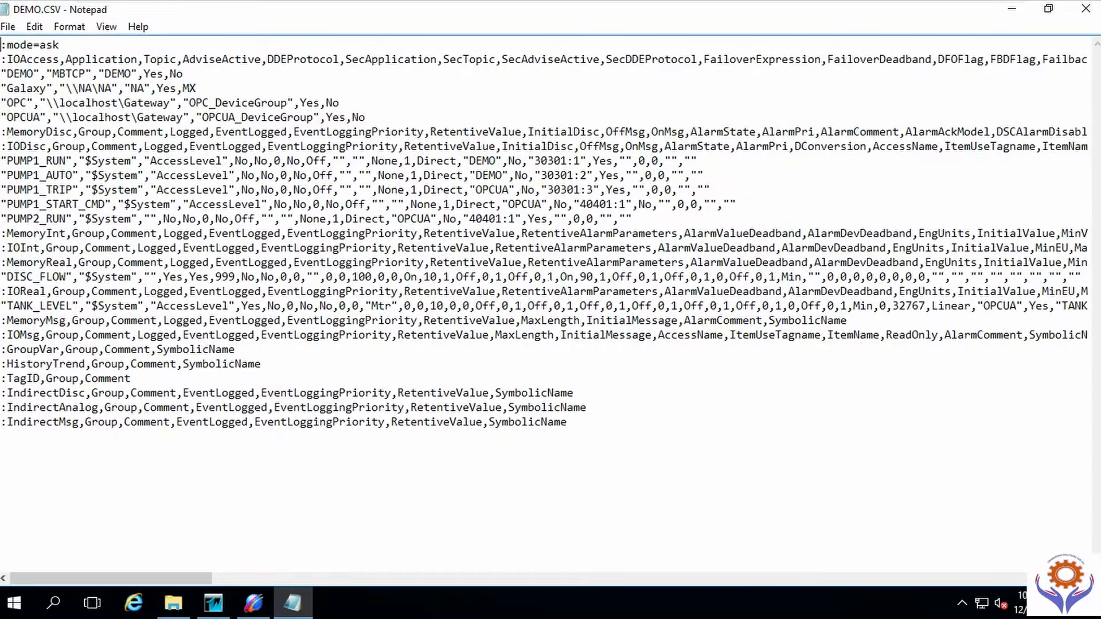
drag(567, 422, 2, 39)
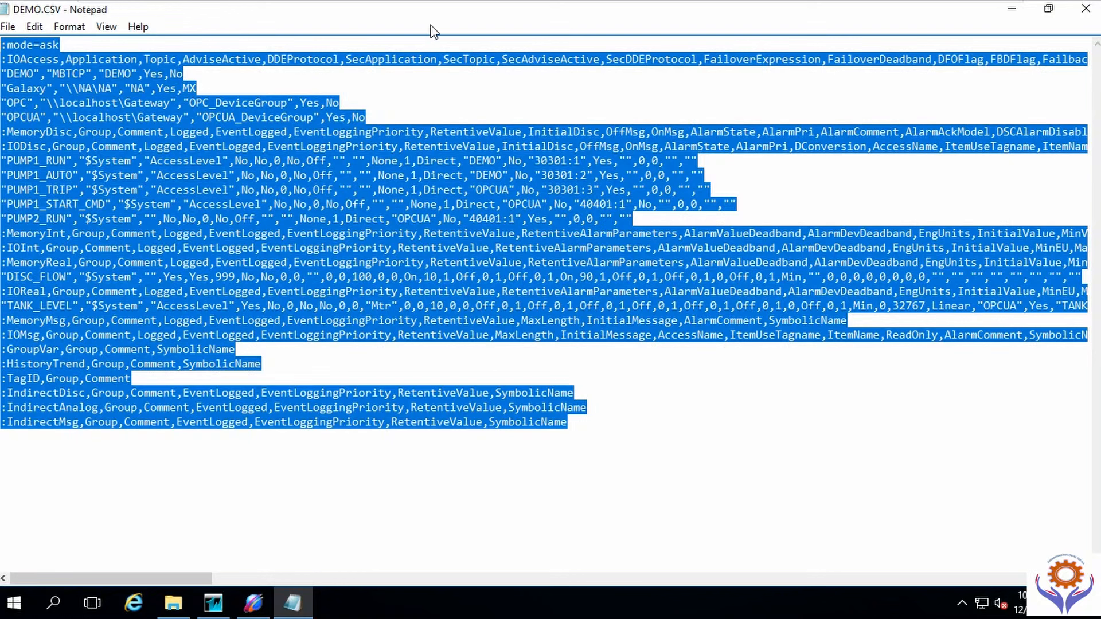
click(1087, 10)
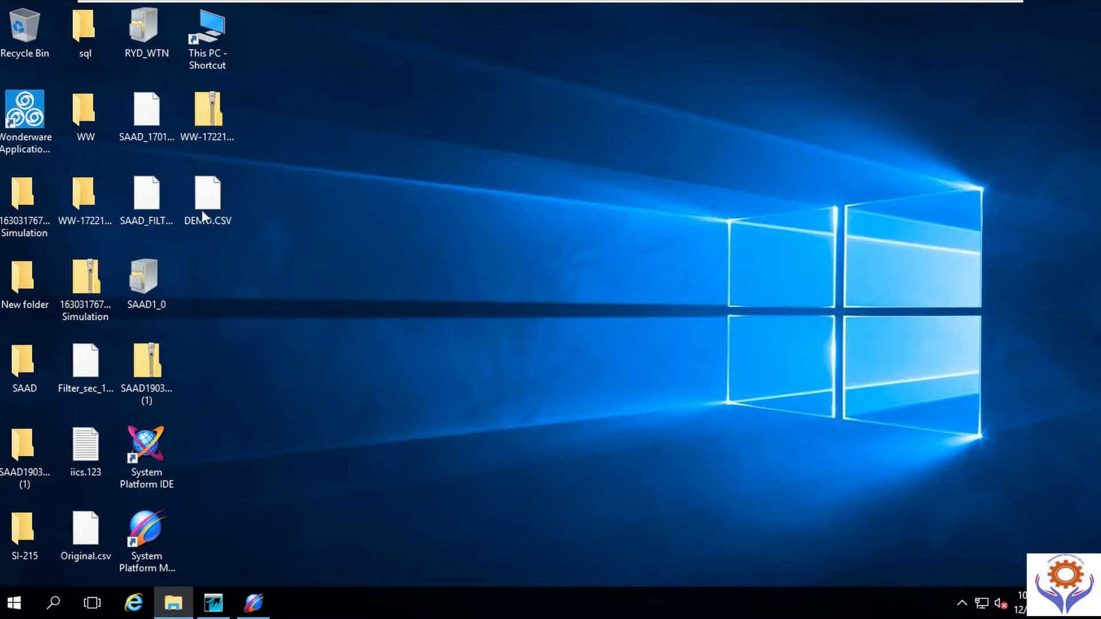
Step: Start a CSV database load for the Demo application, confirm the backup, and select DEMO.CSV as the load file
click(214, 602)
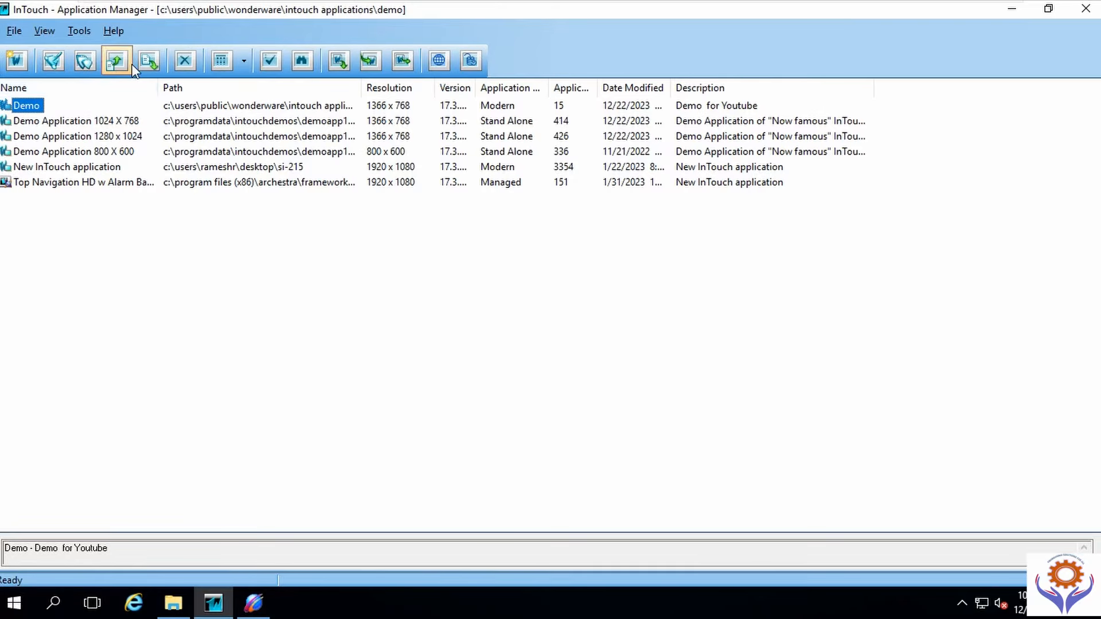
click(116, 60)
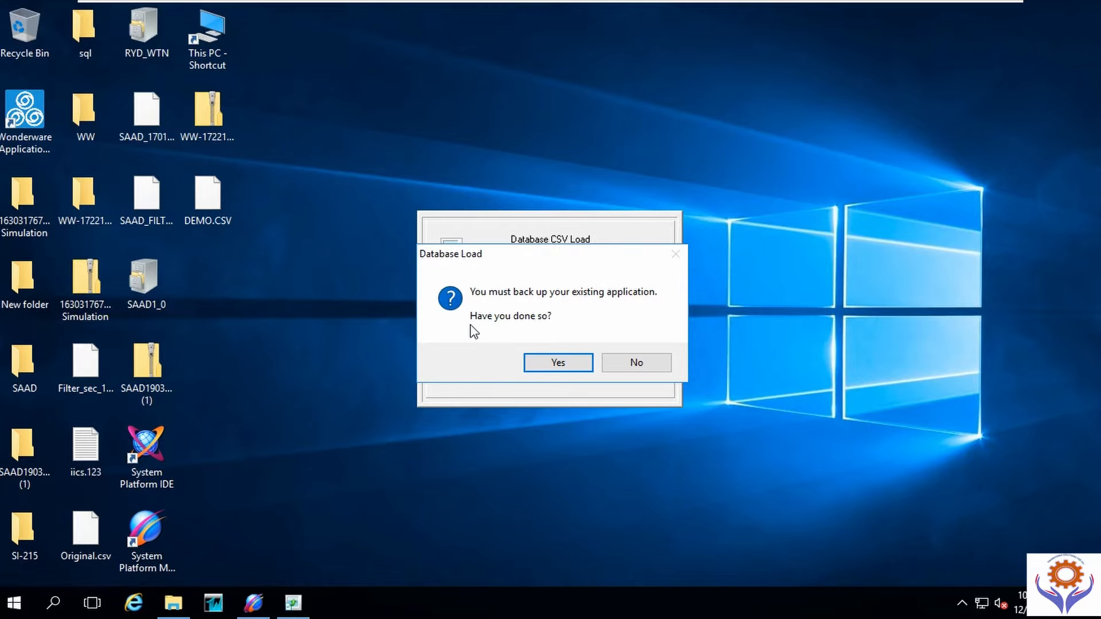
click(560, 363)
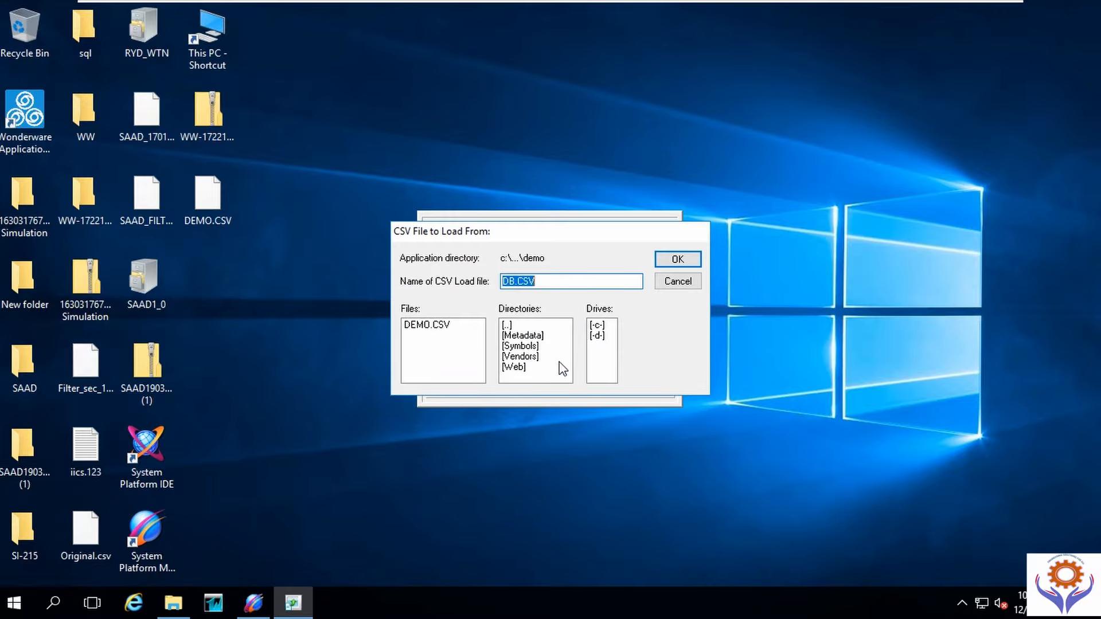
click(431, 326)
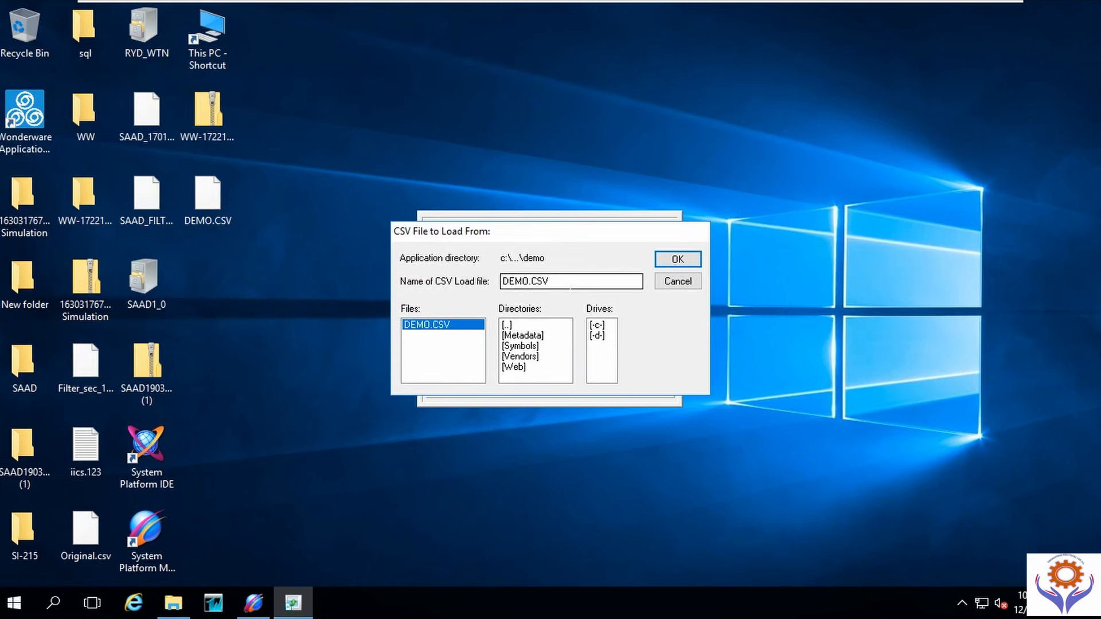
Step: Browse the load directories from the demo folder up to c:\users\public and select its parent directory
double_click(513, 327)
double_click(512, 327)
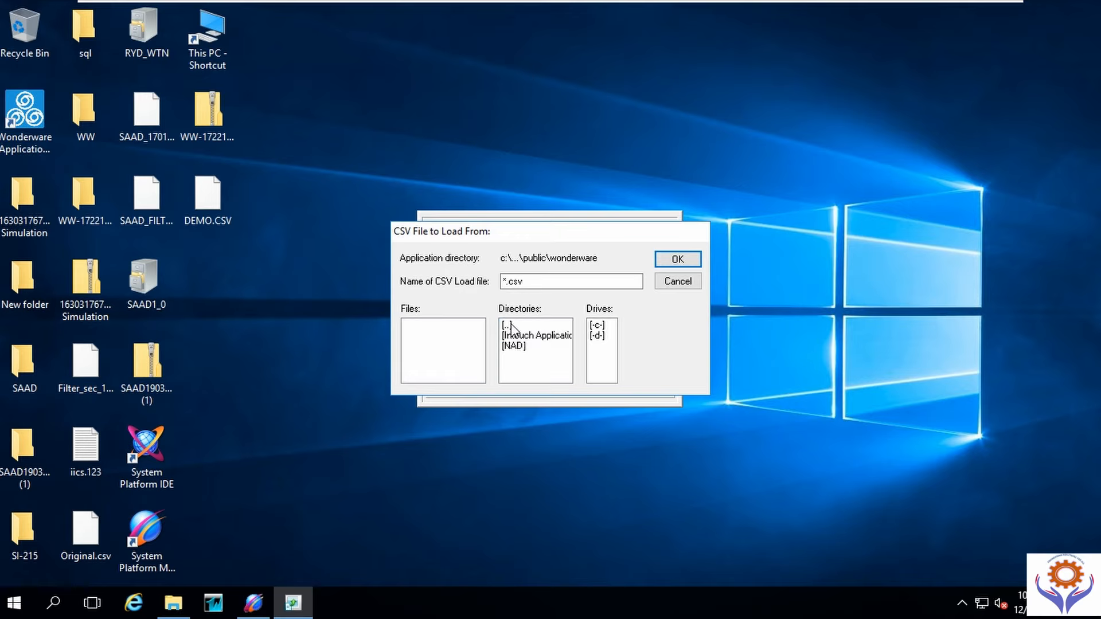
double_click(512, 326)
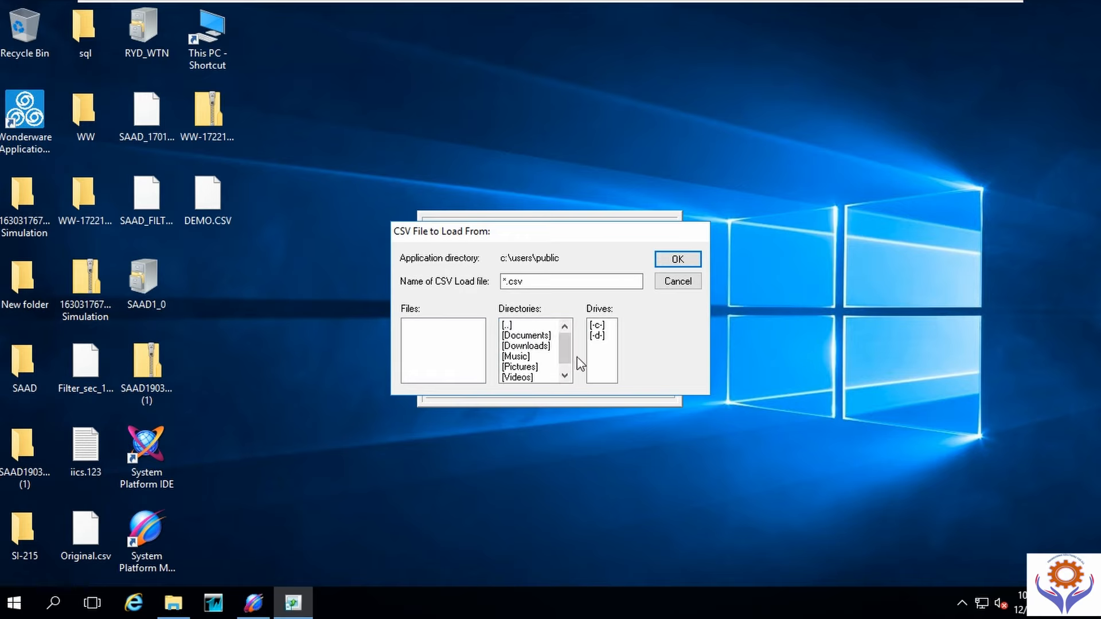
drag(565, 347, 562, 336)
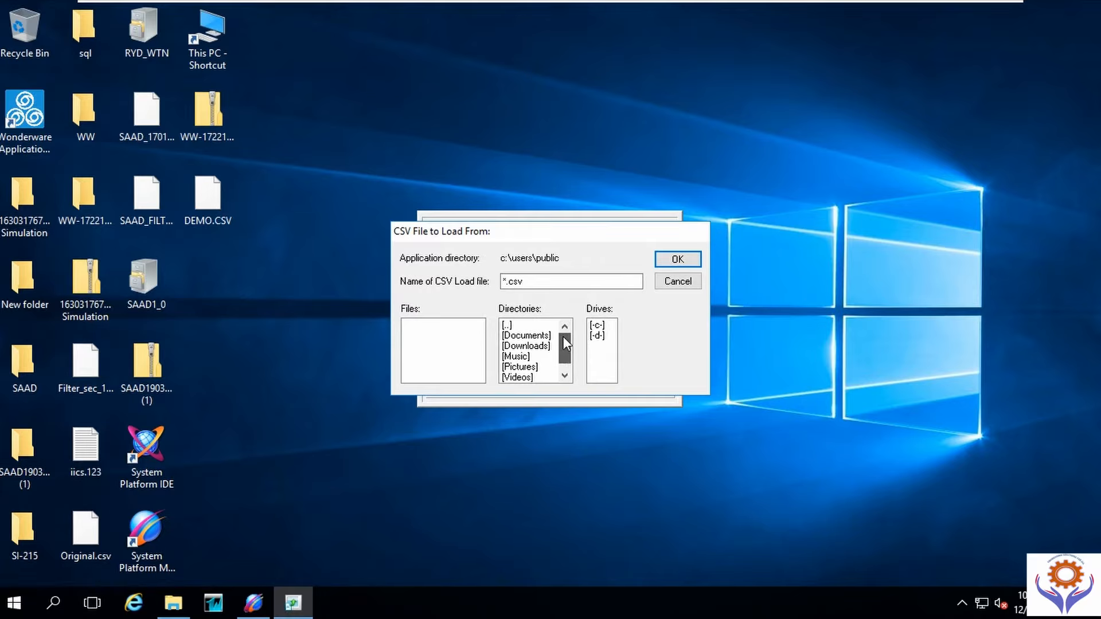
click(506, 326)
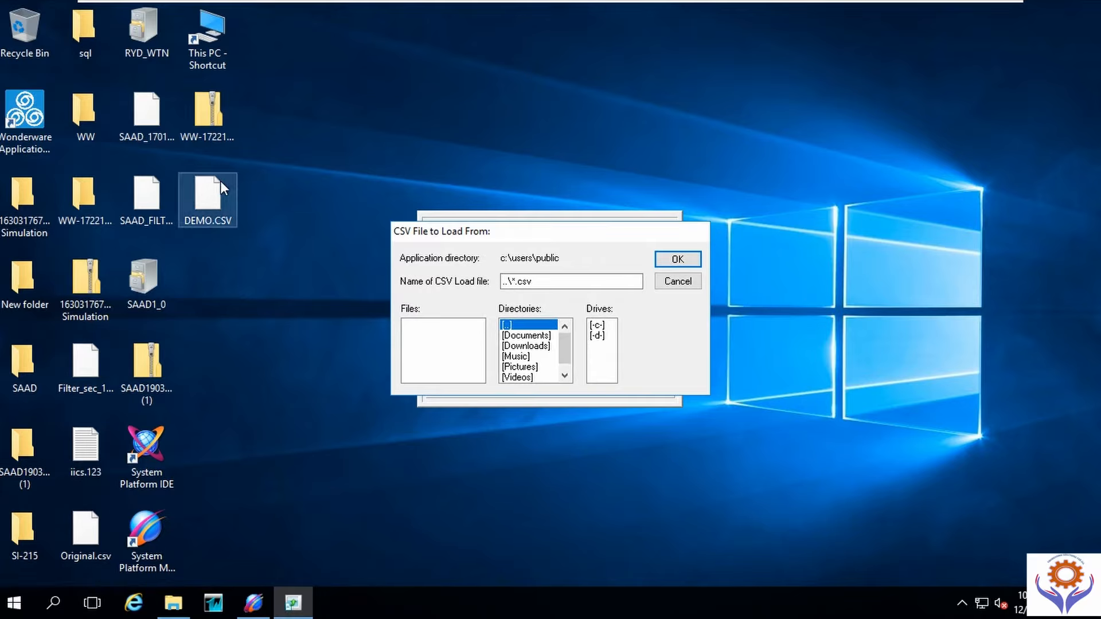
Step: Copy DEMO.CSV from the desktop to the root of Local Disk (C:)
click(215, 201)
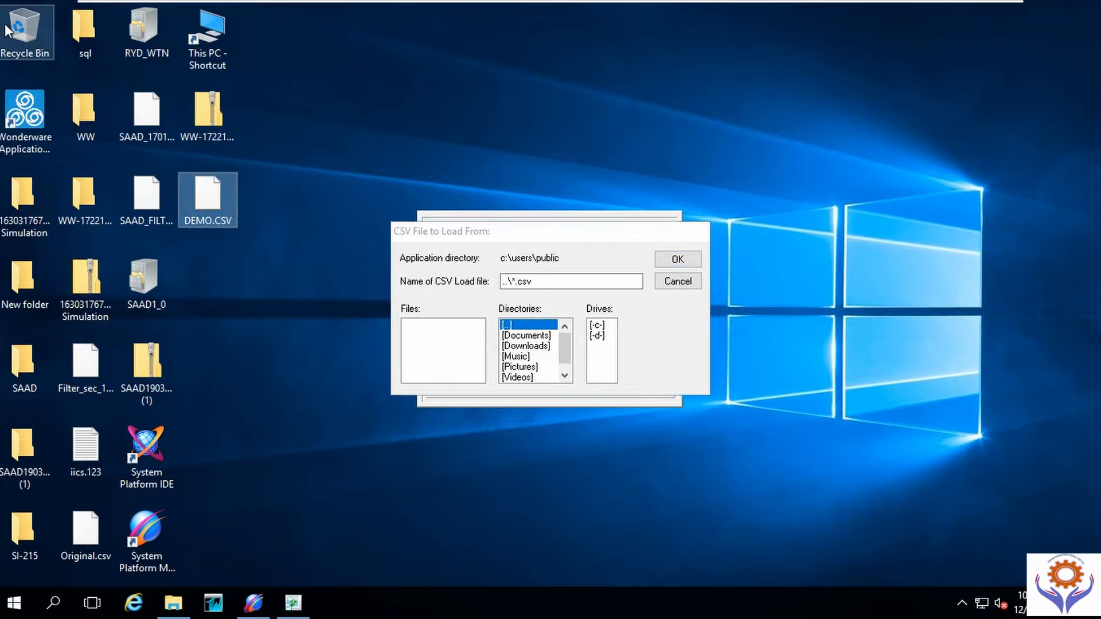
click(201, 44)
double_click(201, 44)
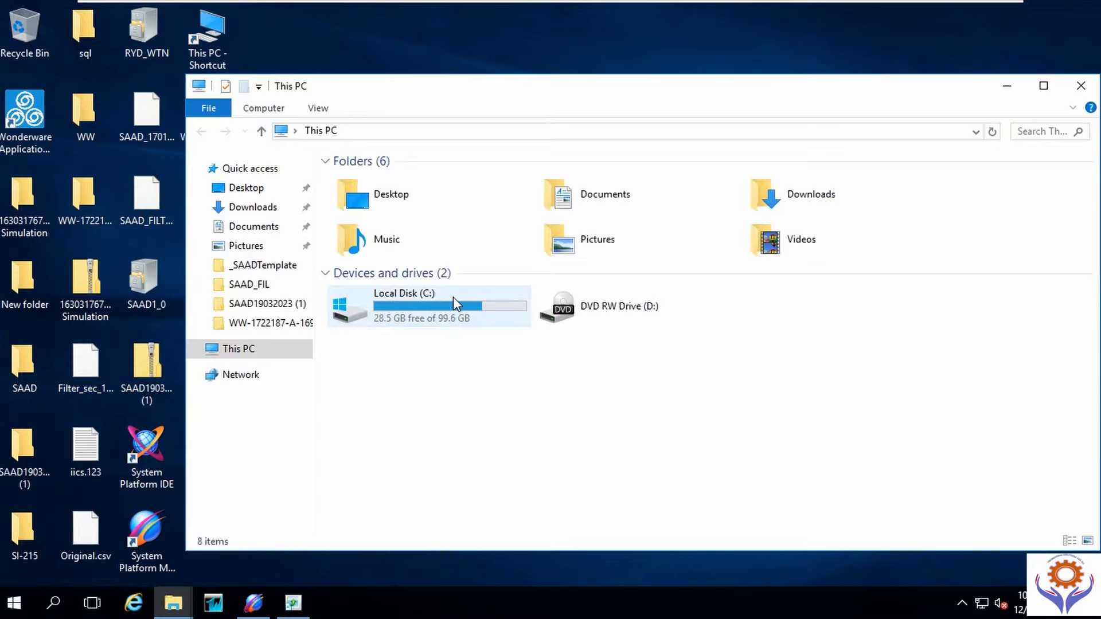
double_click(420, 318)
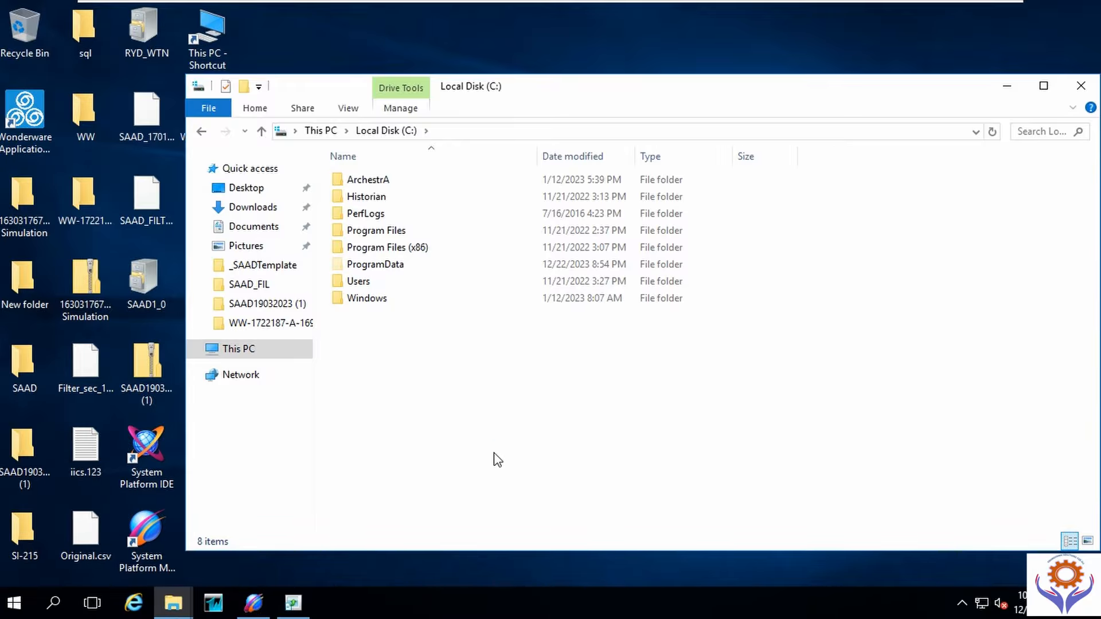
key(ctrl+v)
click(282, 191)
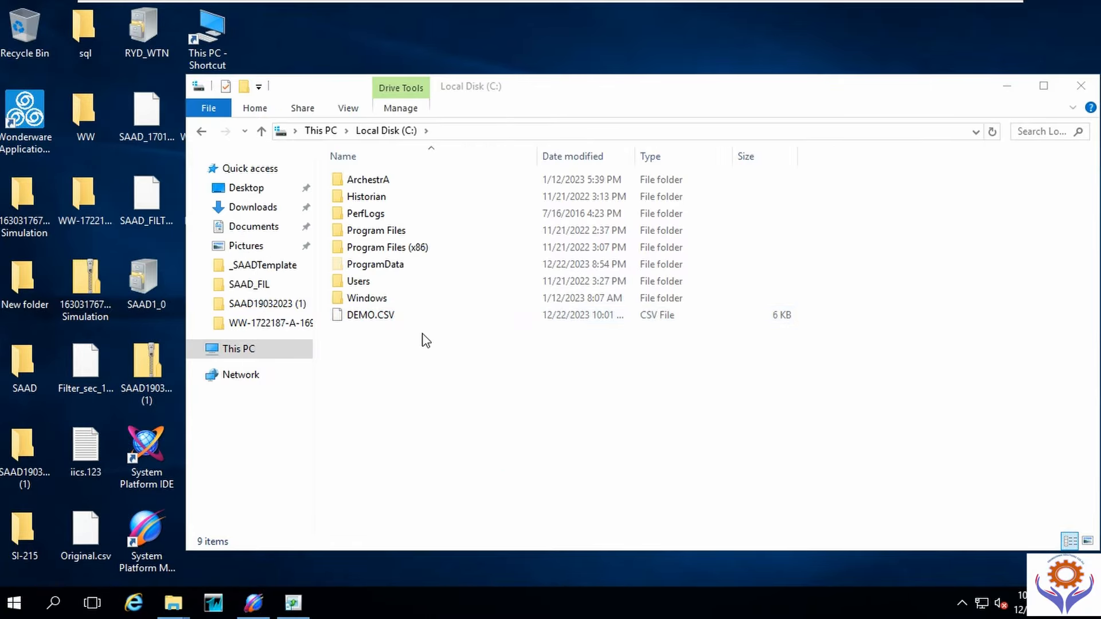
Step: Close the Local Disk (C:) window and move the CSV load directory up from c:\users\public to c:\users
click(1081, 86)
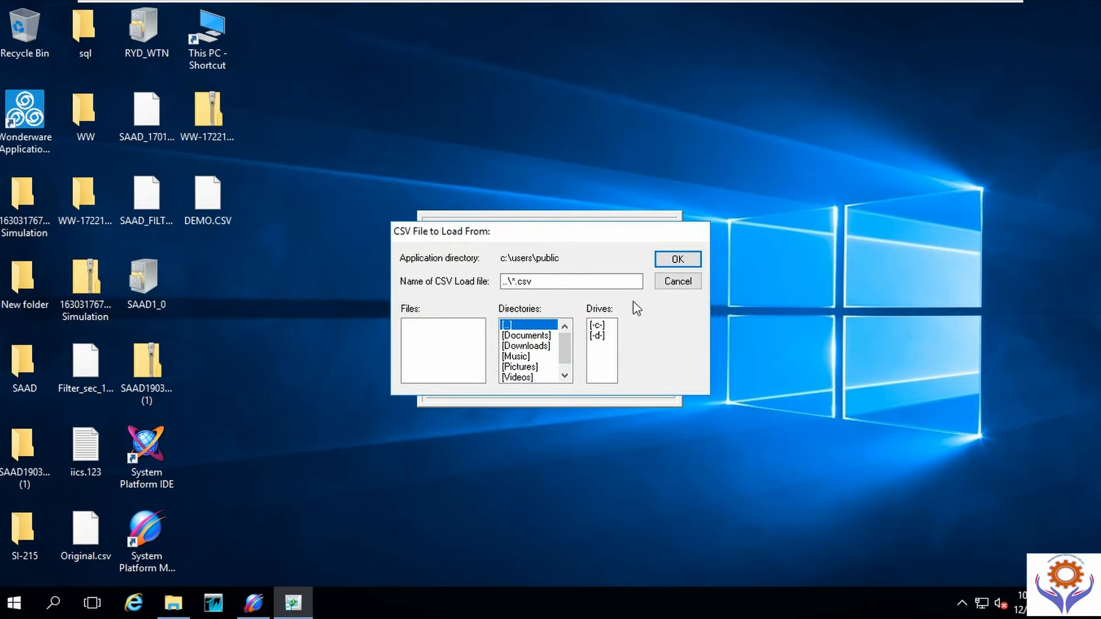
click(601, 324)
click(600, 325)
click(601, 325)
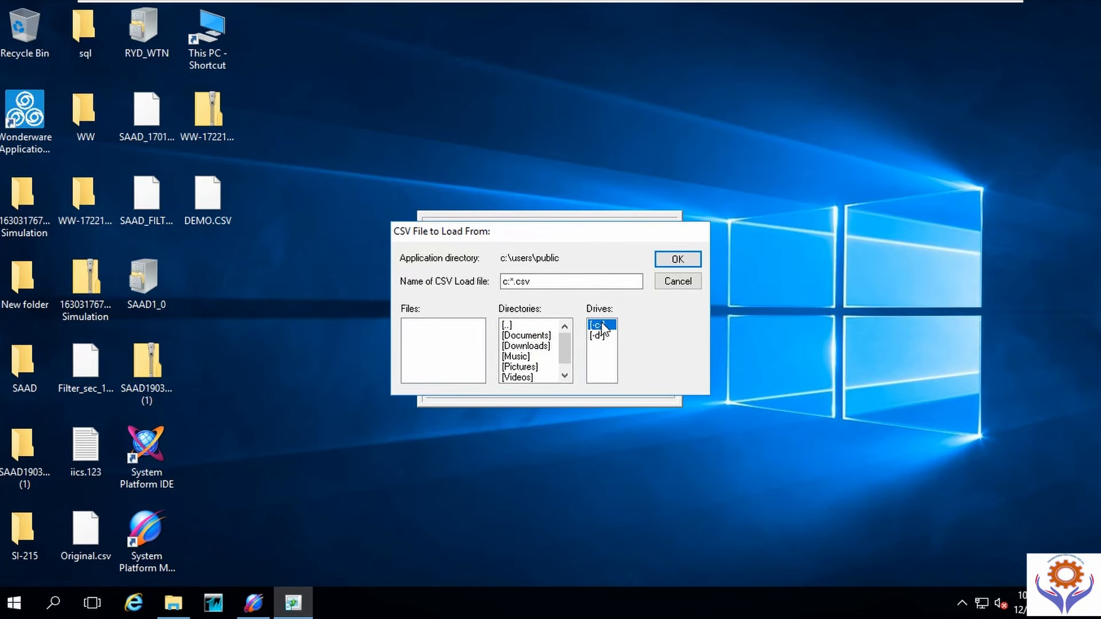
drag(565, 356, 565, 345)
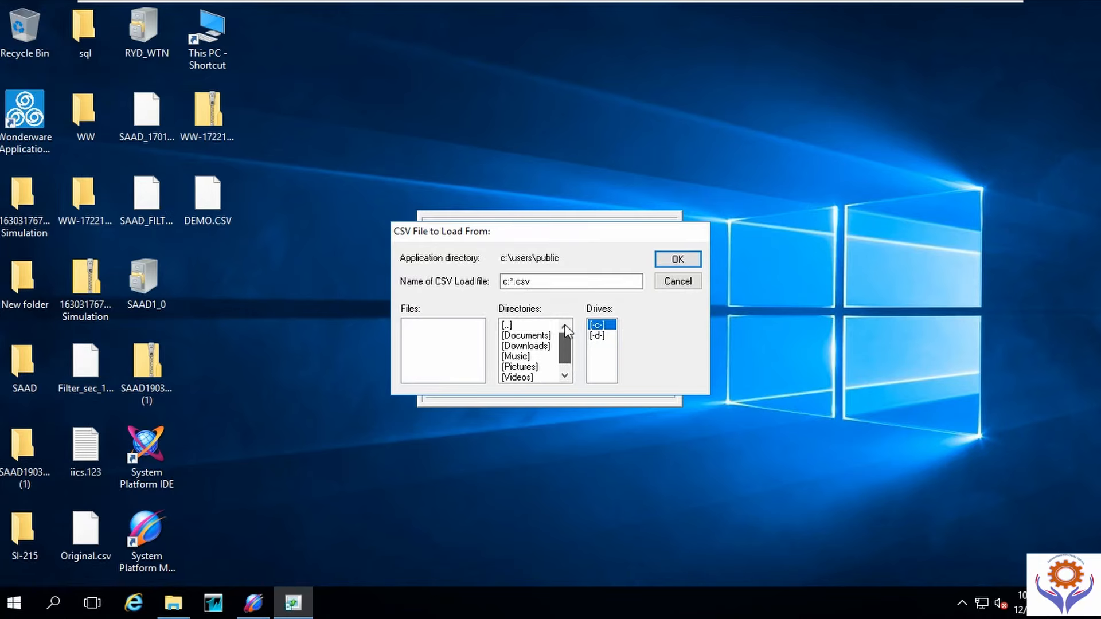
click(507, 325)
double_click(507, 326)
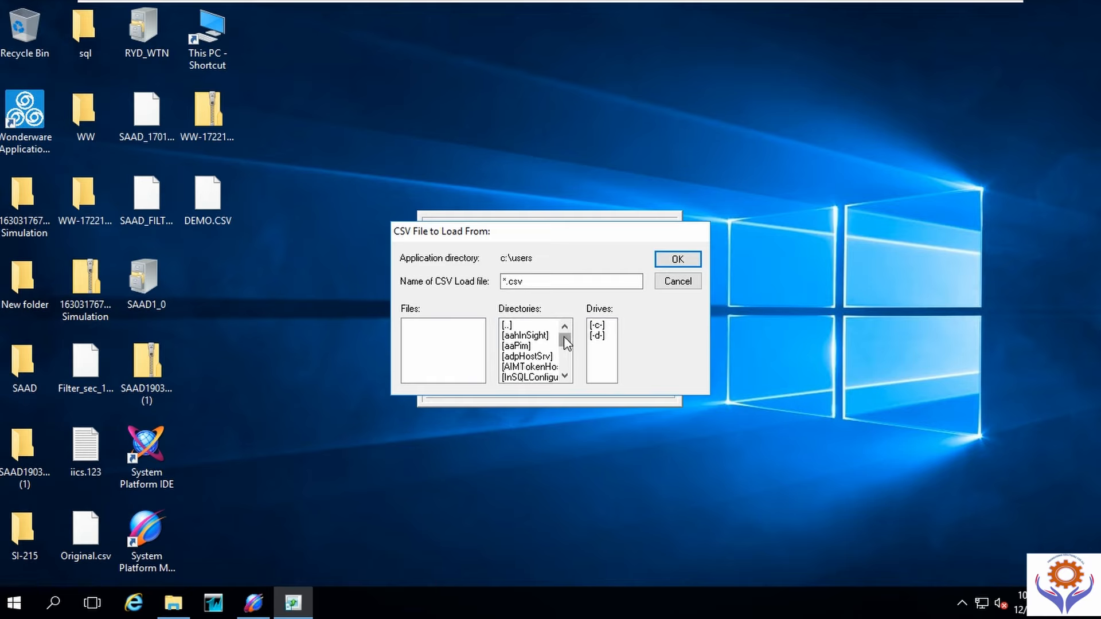
drag(563, 337, 607, 344)
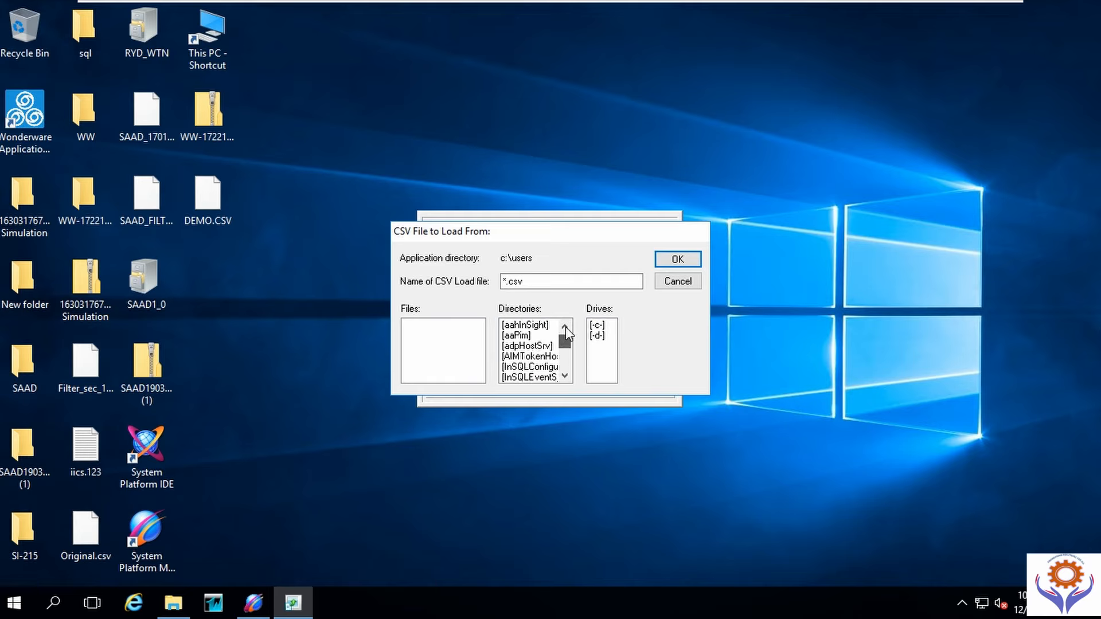
Step: Try to list the CSV files on drive C, clearing the load file name and moving the dialog aside
click(601, 324)
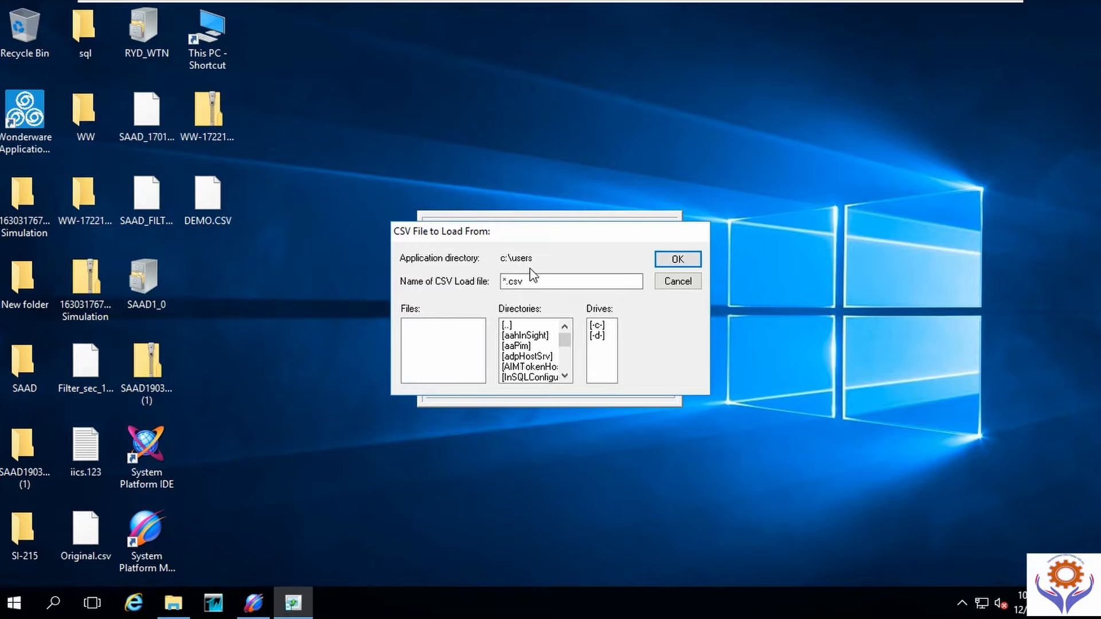
click(599, 338)
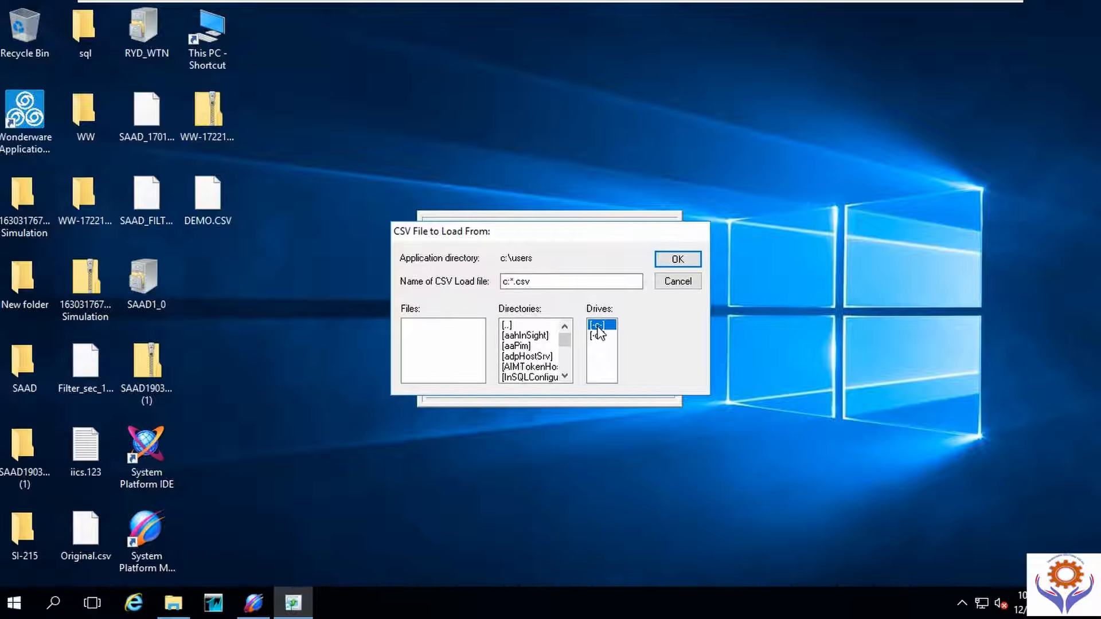
double_click(512, 281)
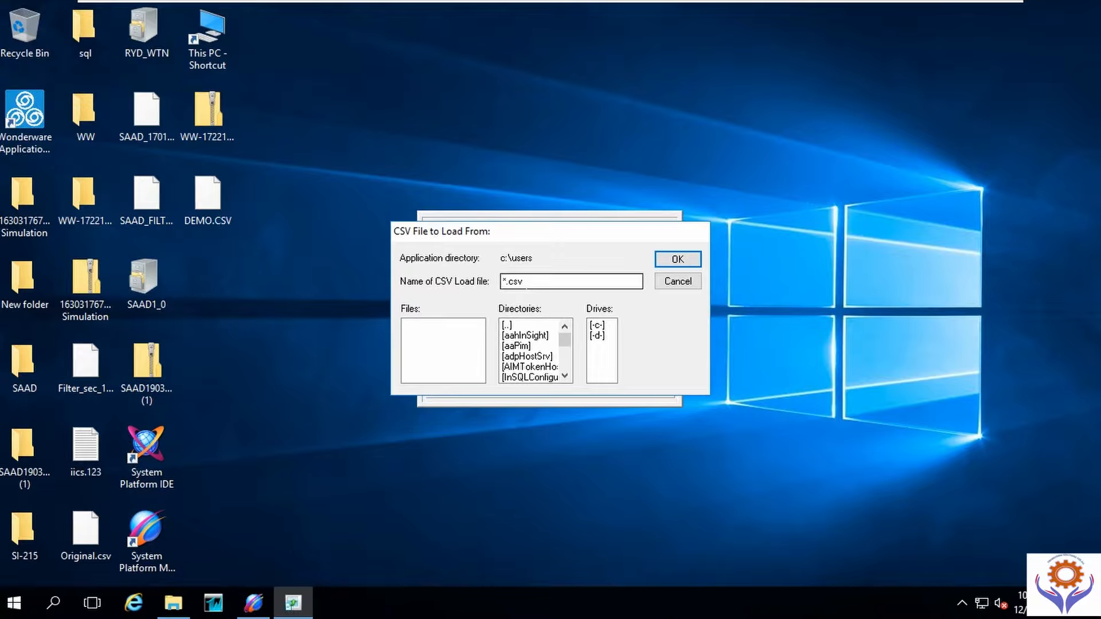
key(BackSpace)
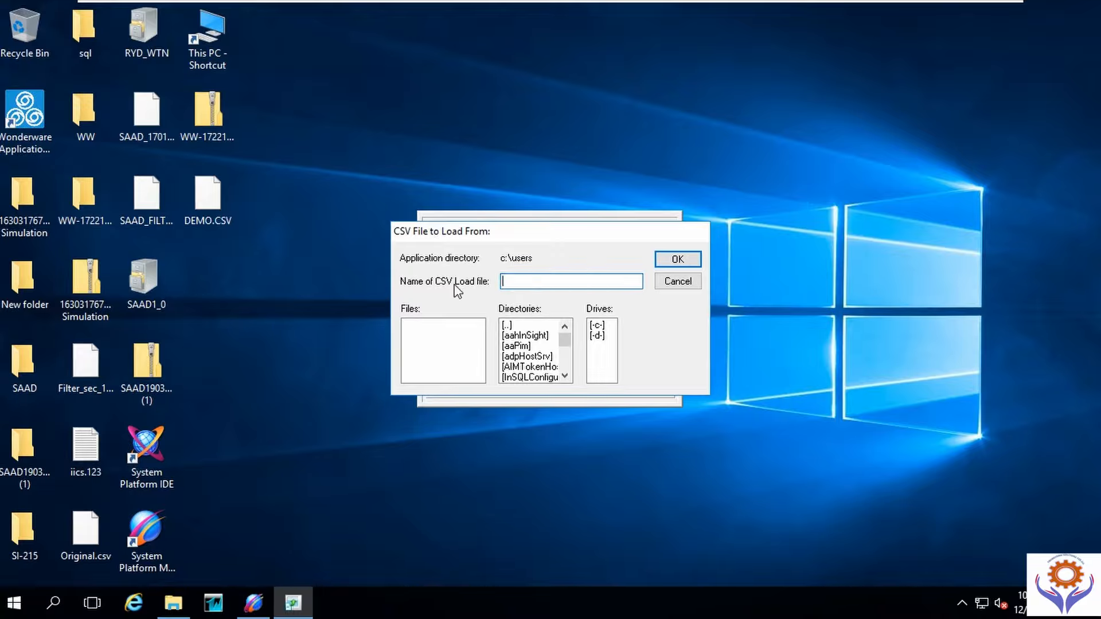
click(596, 330)
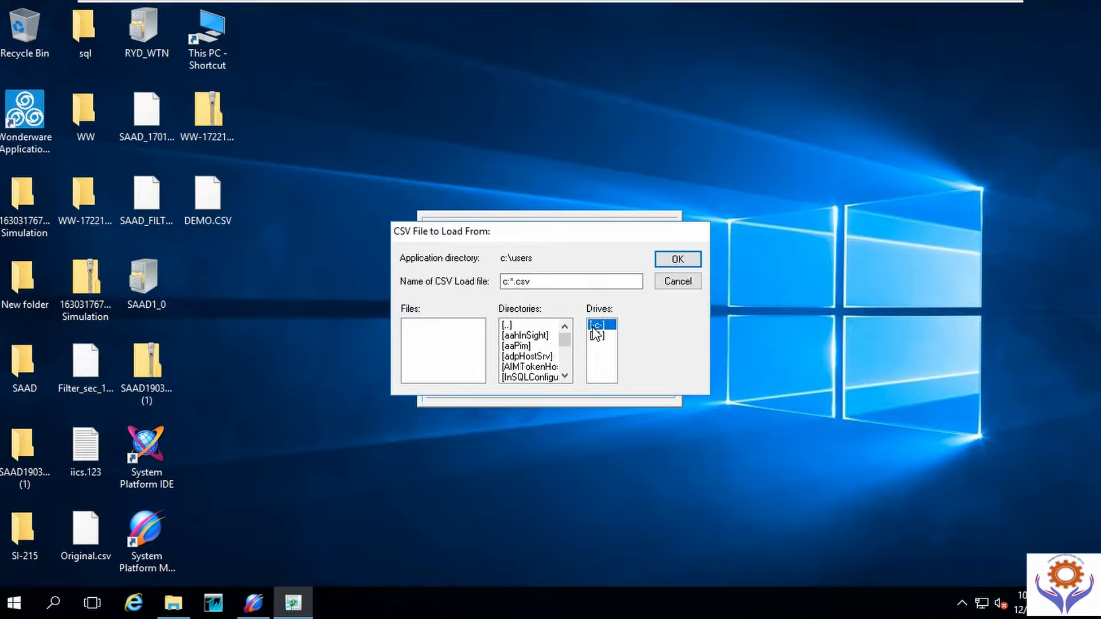
double_click(596, 328)
drag(556, 236, 845, 225)
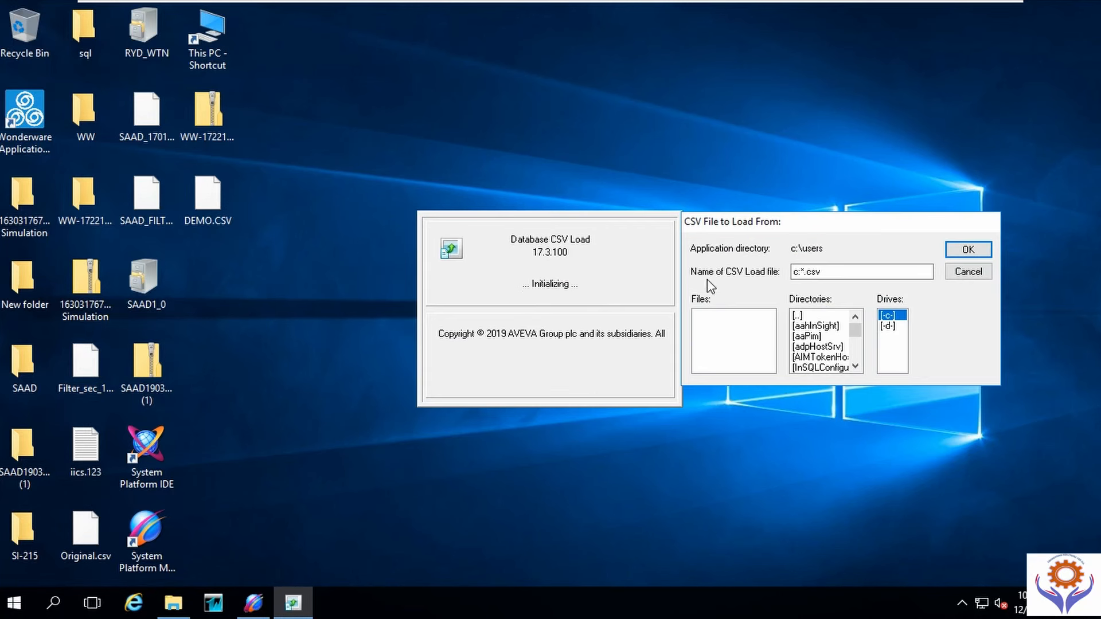
Step: Paste the copied DEMO.CSV into C:\Users with administrator permission and minimize the folder window
click(173, 602)
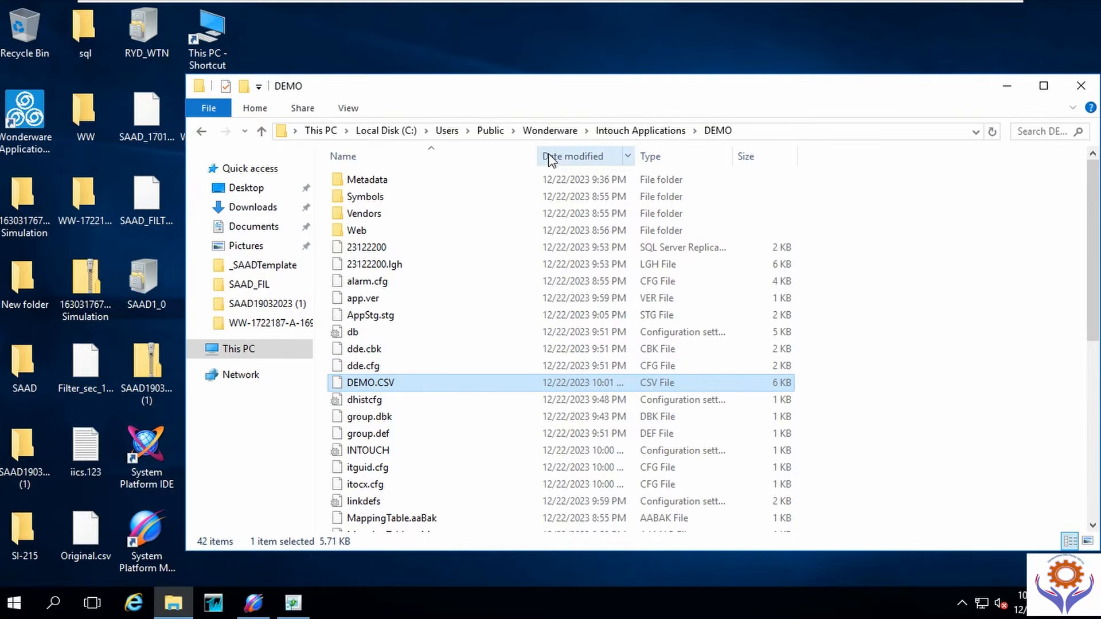
click(447, 132)
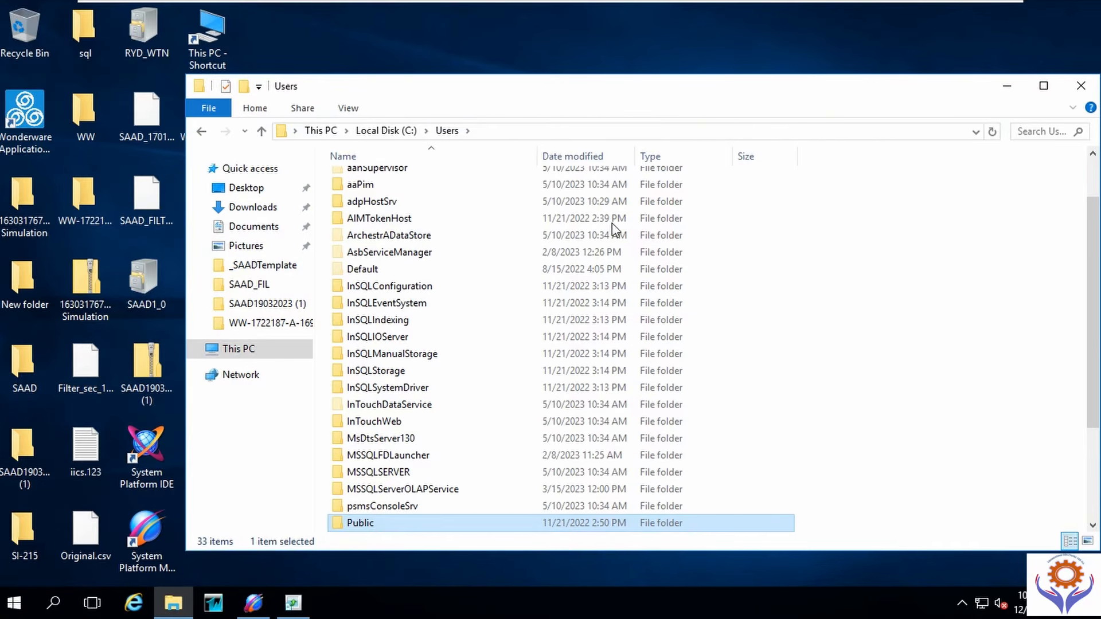
click(774, 310)
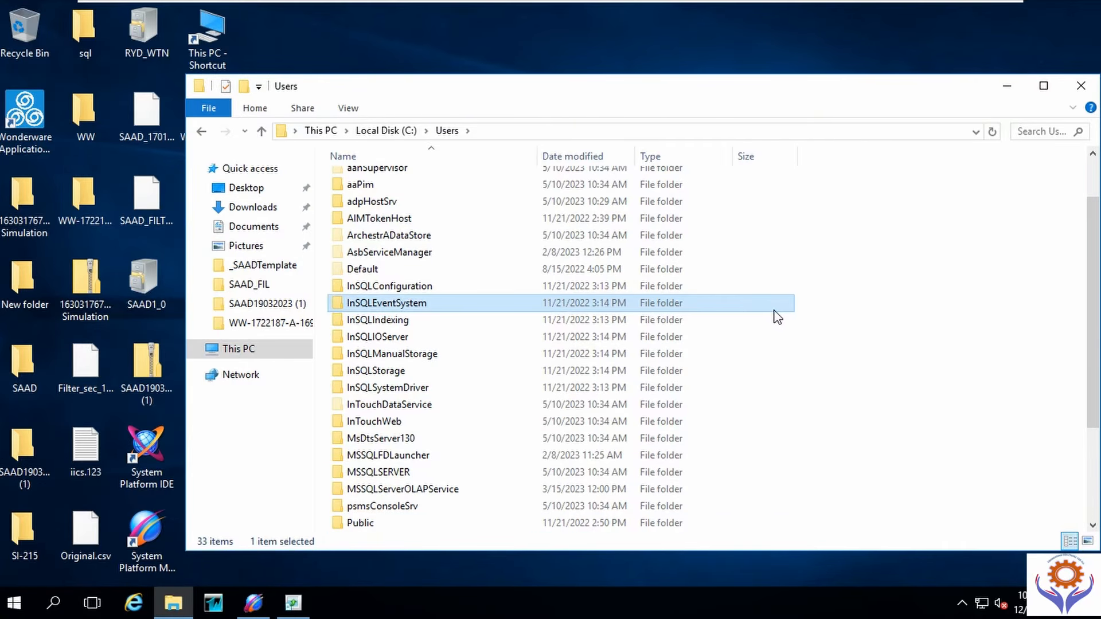
click(989, 362)
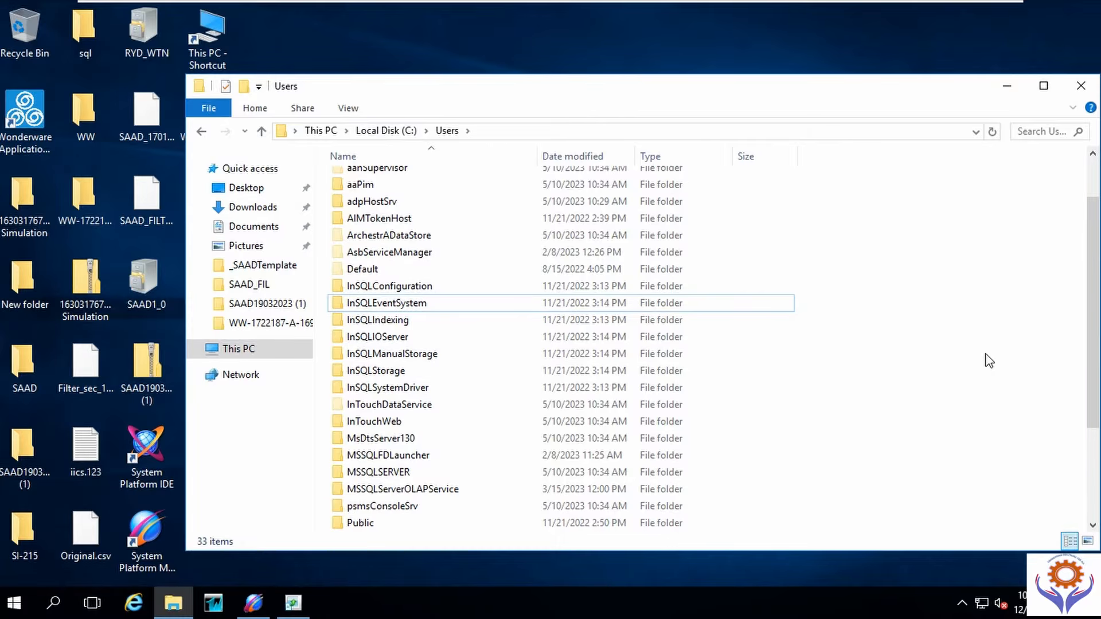
key(ctrl+v)
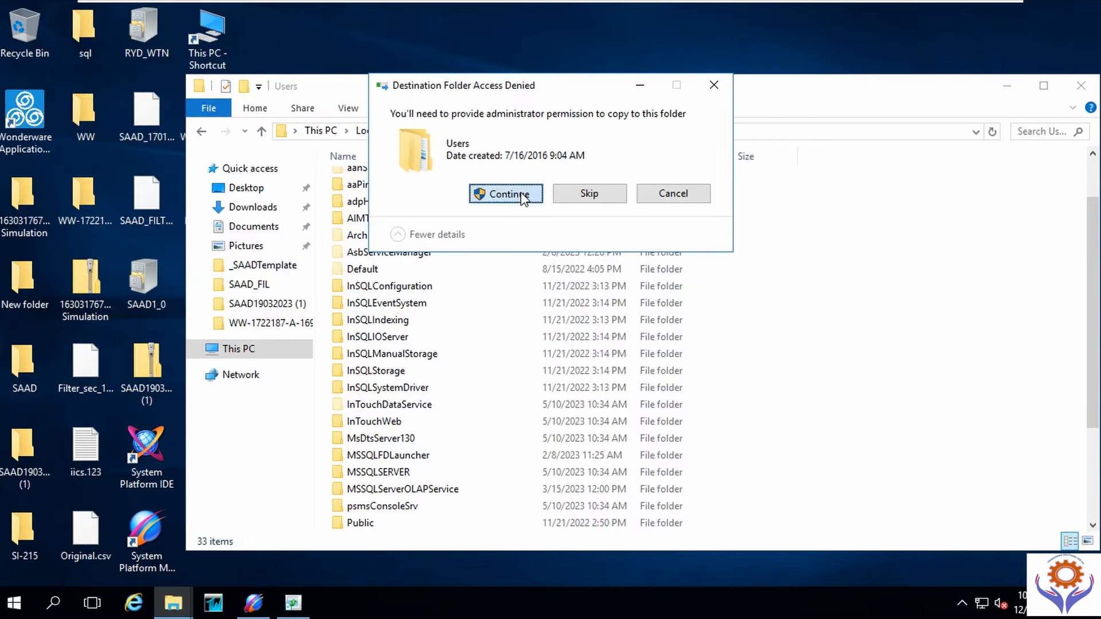
click(523, 197)
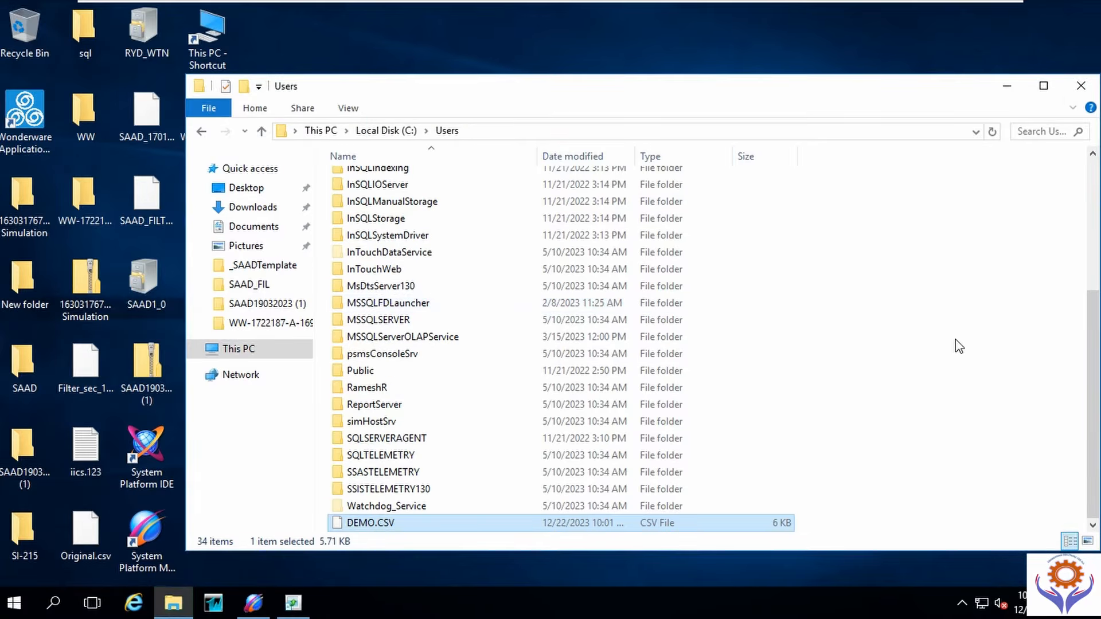
click(1007, 86)
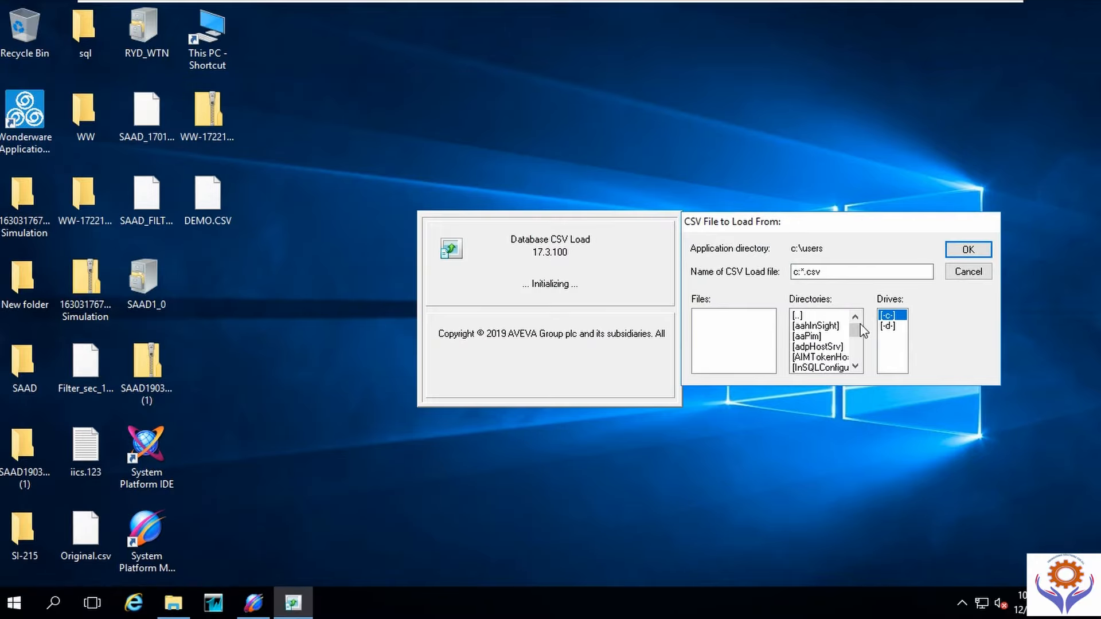
Step: Refresh the CSV listing for drive C in c:\users and choose DEMO.CSV as the file to load
click(812, 316)
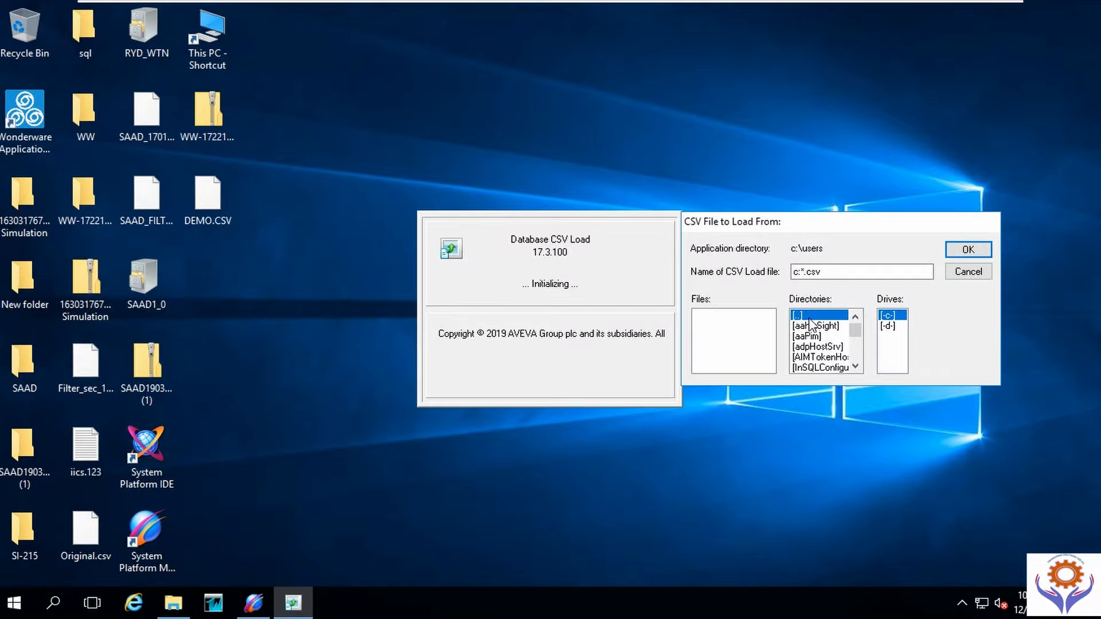
double_click(889, 320)
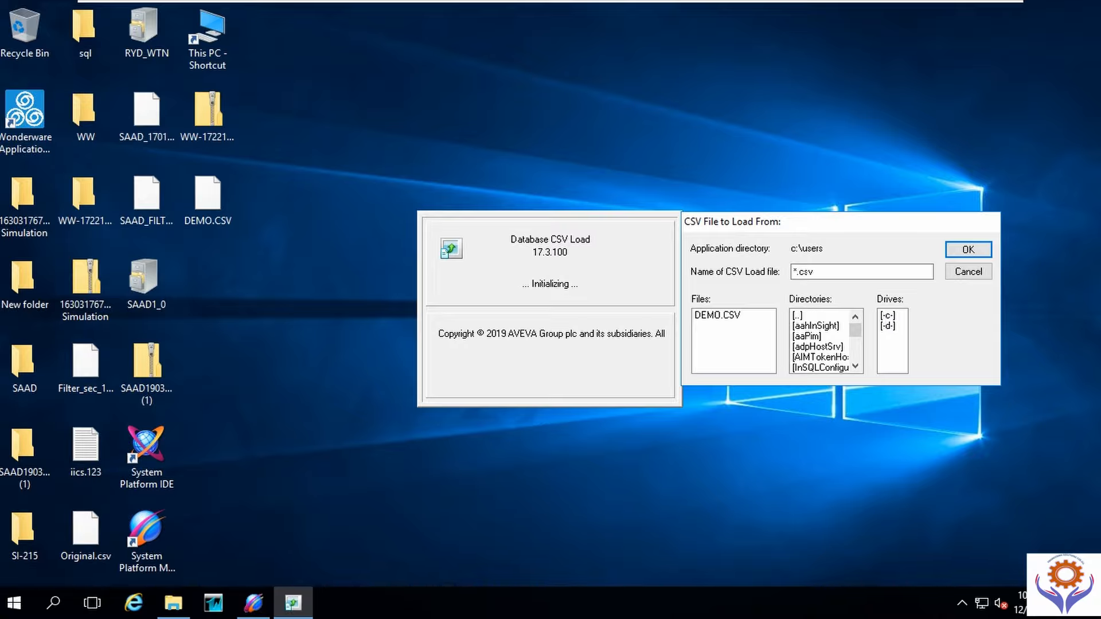
double_click(716, 319)
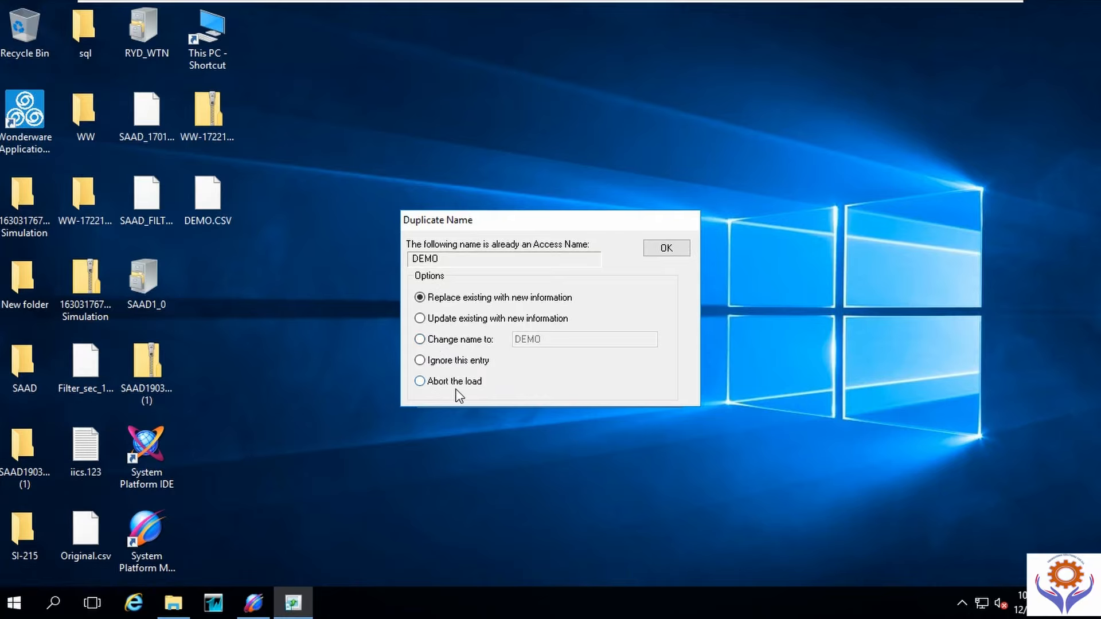
Step: Replace the existing duplicate entries, including access names DEMO and OPC, with new information and finish the database load
click(664, 252)
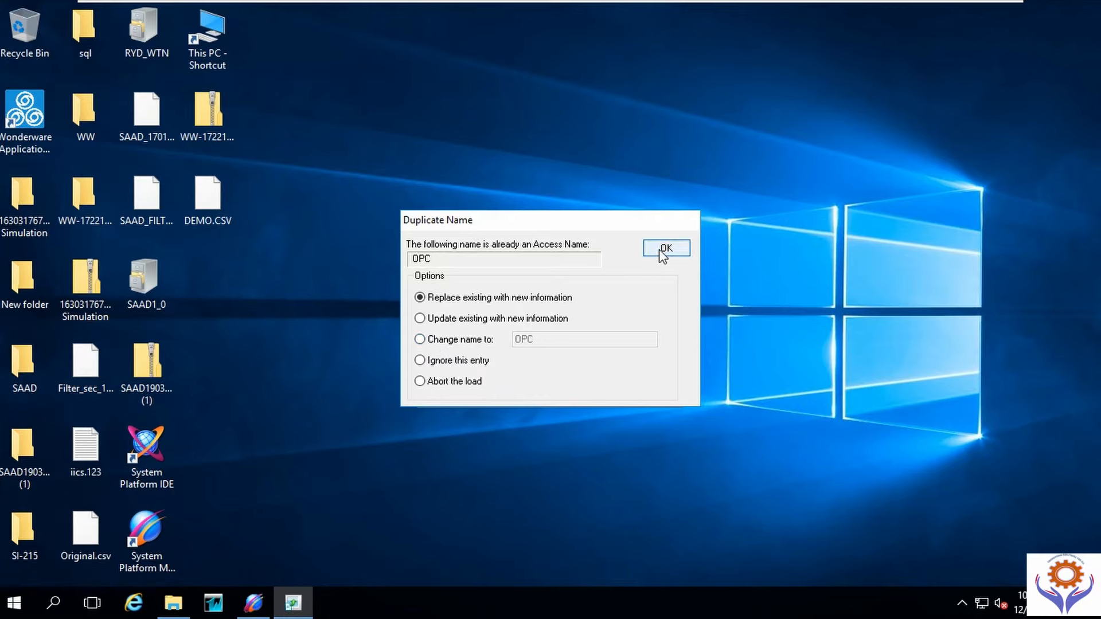
click(664, 253)
click(664, 252)
click(665, 252)
click(665, 253)
click(664, 252)
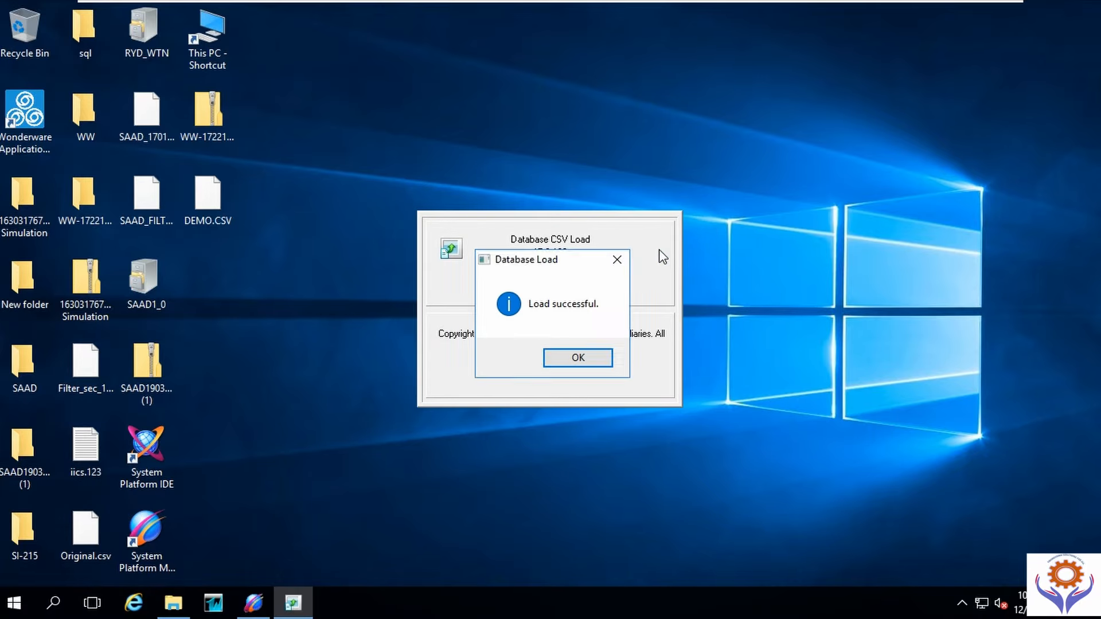
click(579, 359)
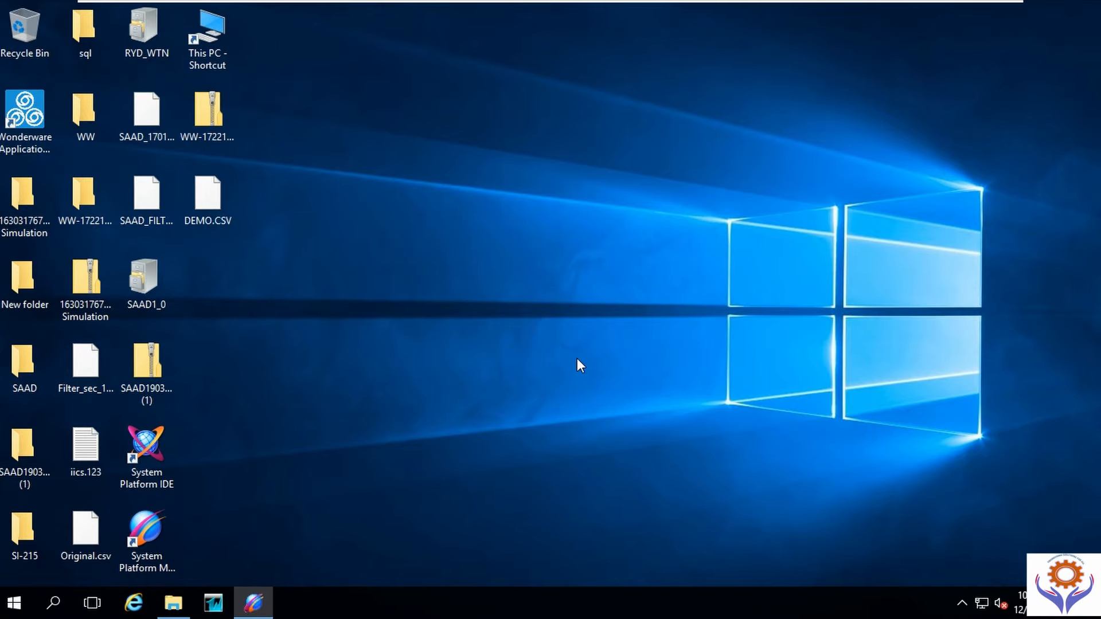
Step: Launch InTouch HMI
click(223, 604)
click(459, 416)
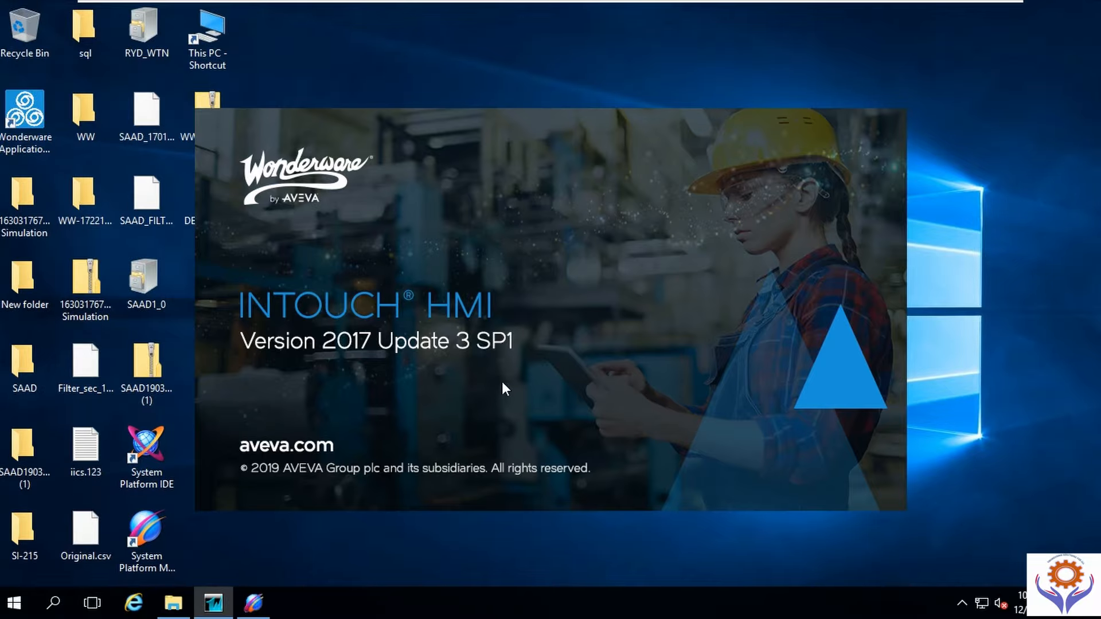